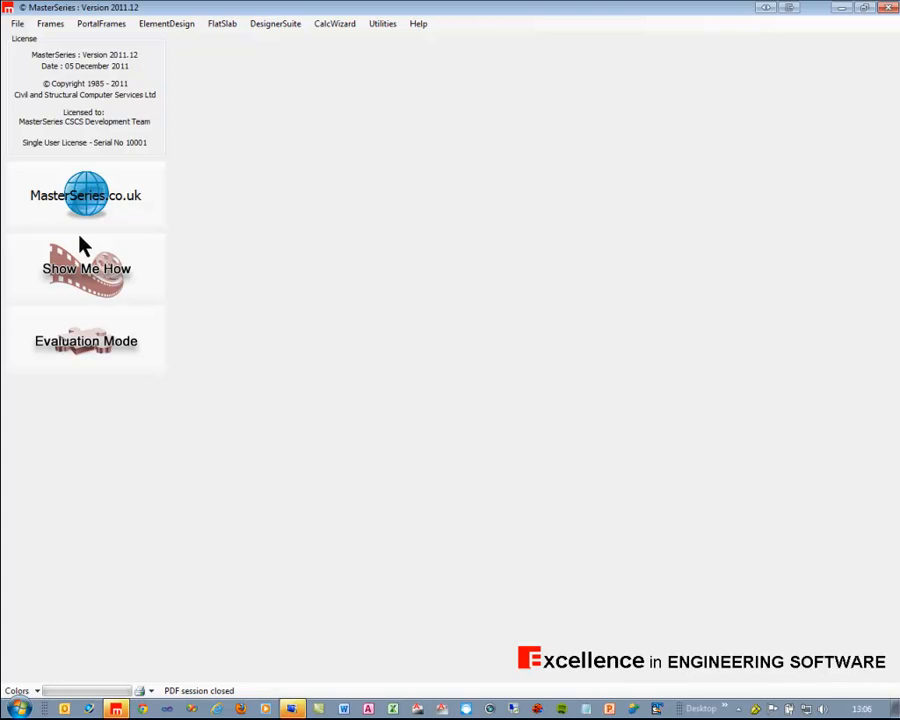
Step: Open the Demo.$5 frame file from the demo files folder in MasterFrame: Analysis Design Drafting
left_click(48, 25)
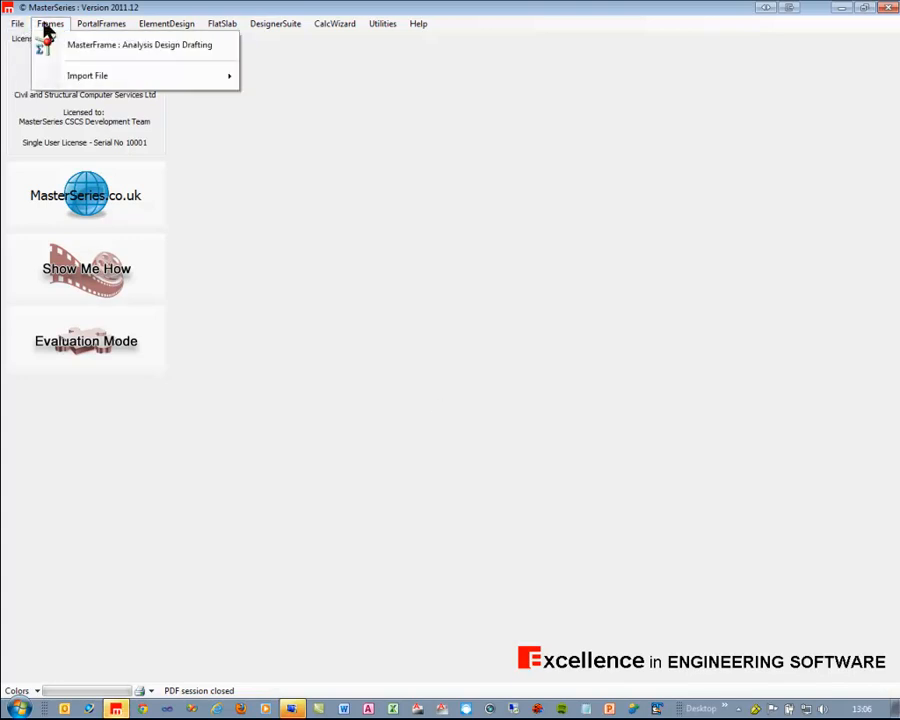
left_click(125, 44)
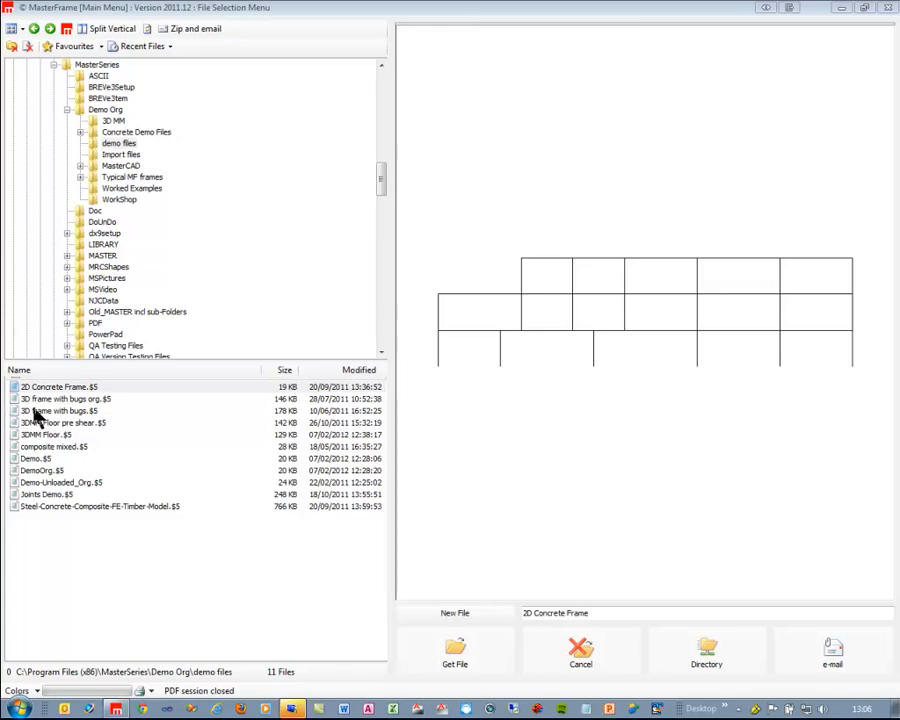
left_click(31, 459)
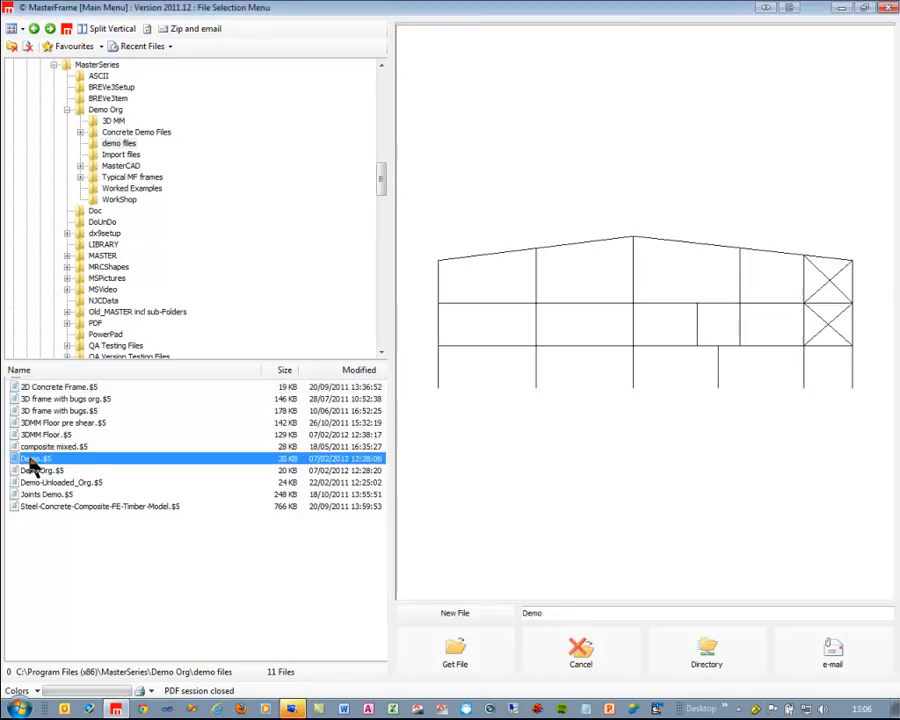
left_click(456, 659)
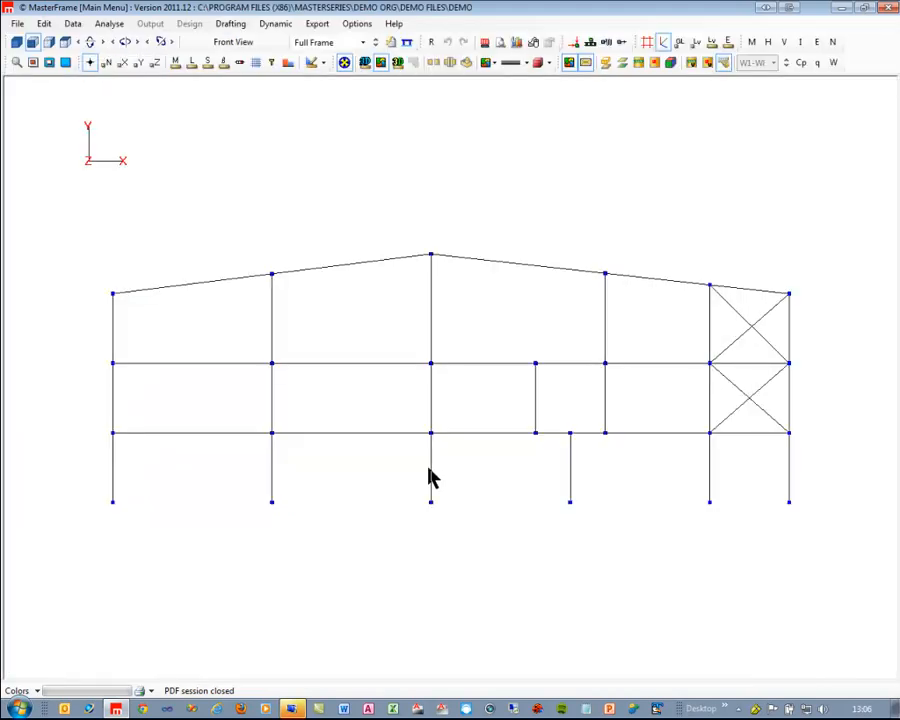
Step: Hide the node markers, display the member end releases and render the frame members with their actual section shapes
left_click(90, 62)
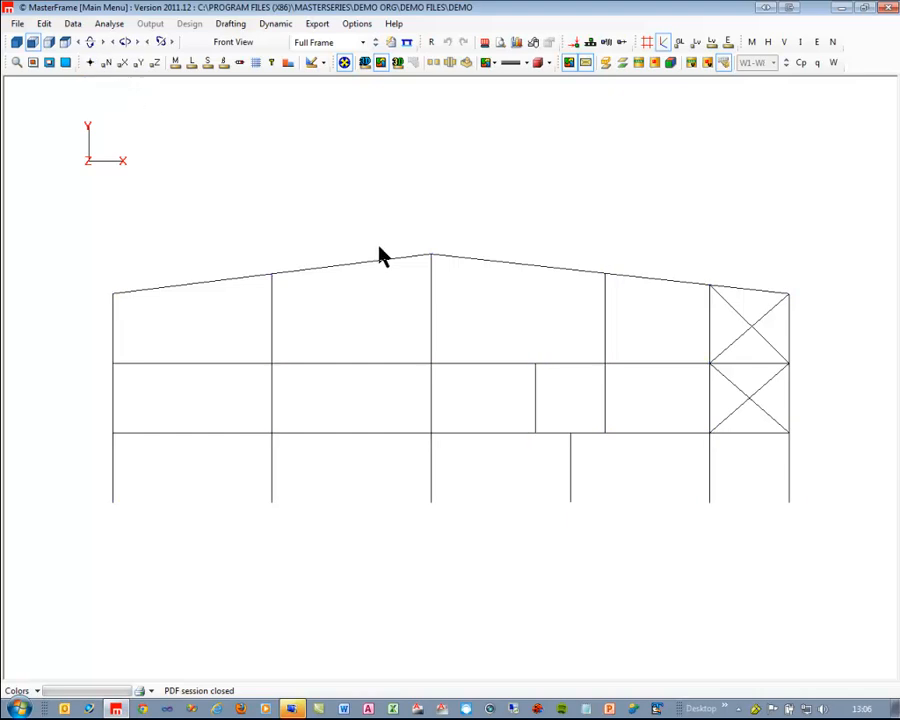
left_click(240, 63)
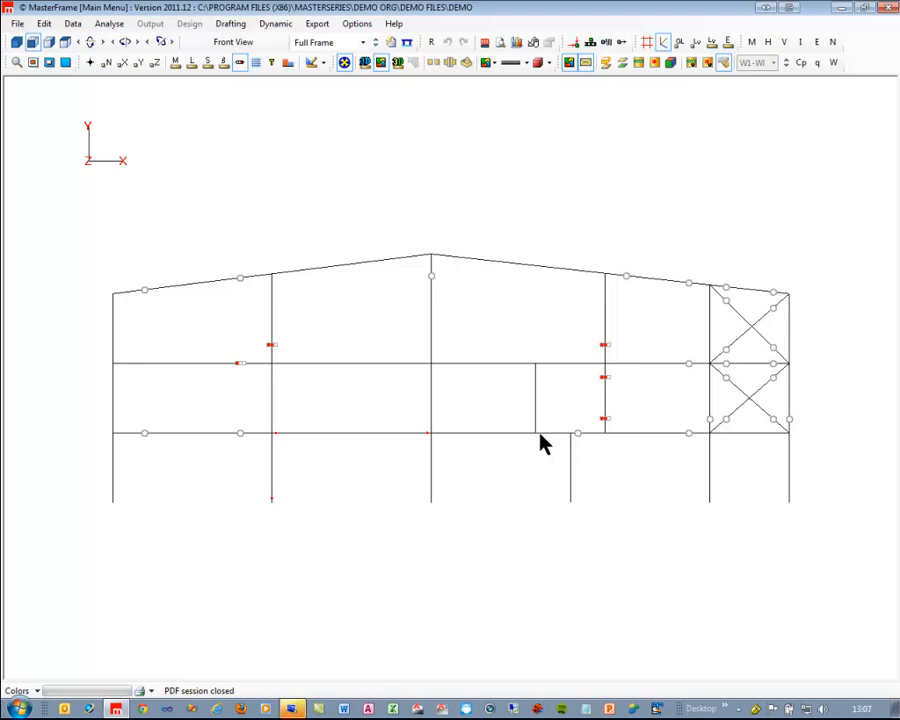
left_click(365, 64)
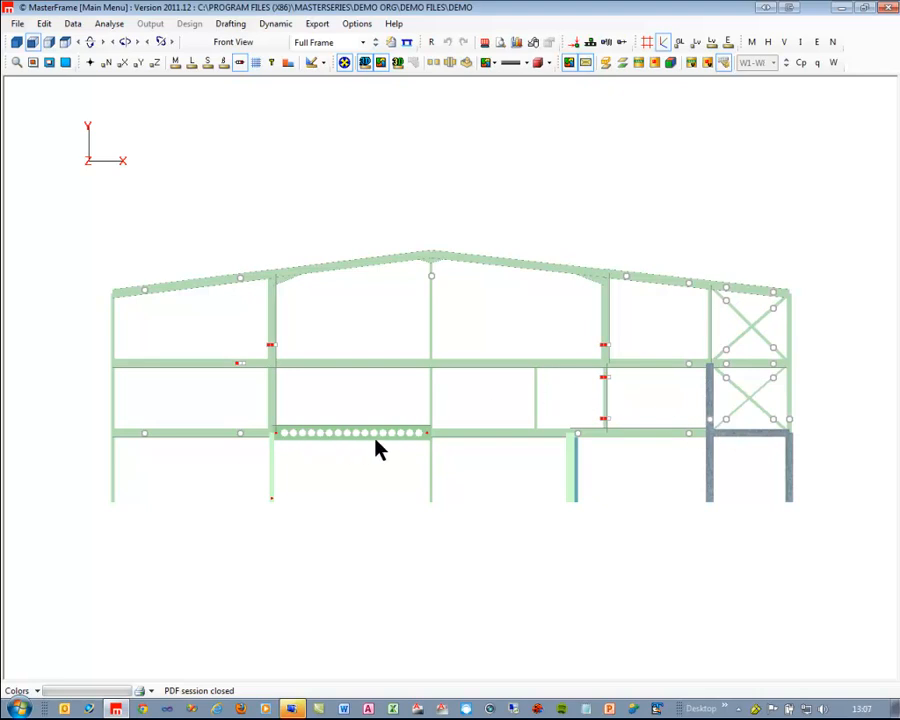
Step: Examine the compound ground-floor column and the plated first-floor beam up close in the 3D front view
left_click(16, 42)
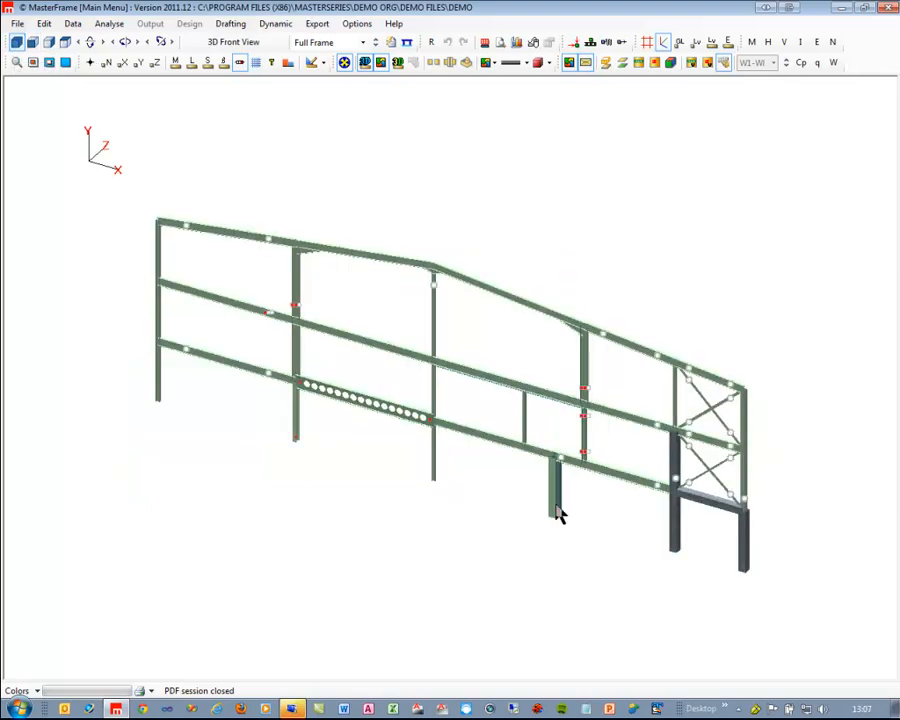
scroll(560, 513, "up", 8)
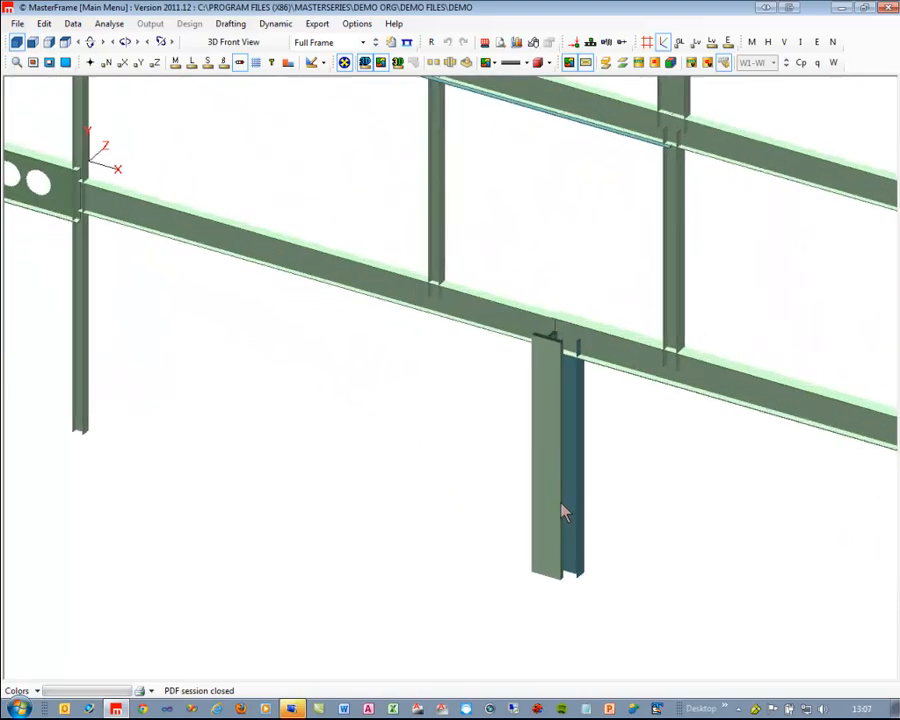
scroll(562, 513, "up", 2)
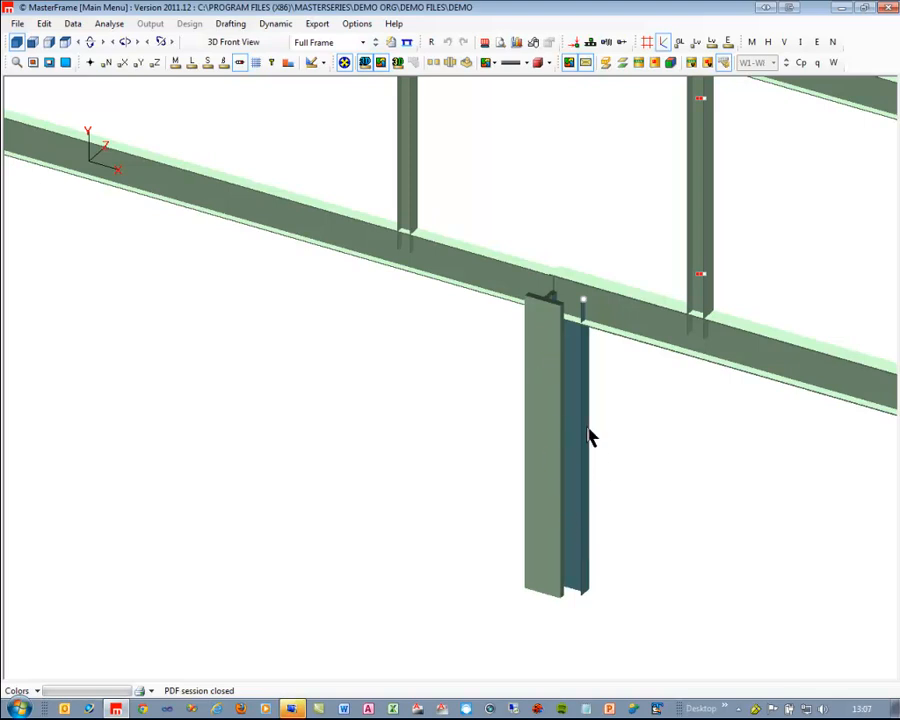
scroll(566, 433, "down", 6)
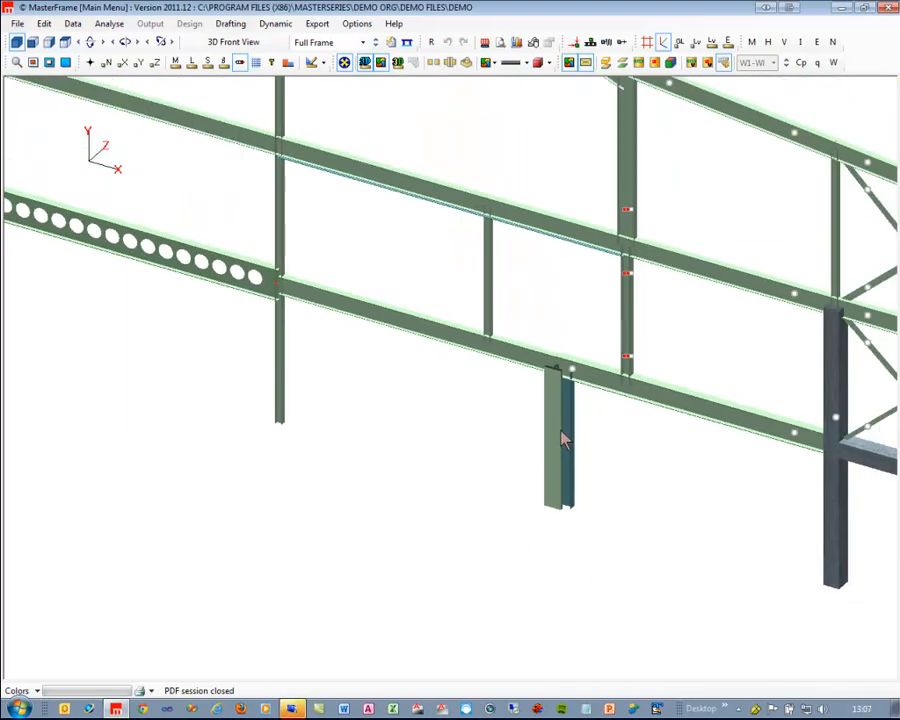
scroll(434, 257, "up", 5)
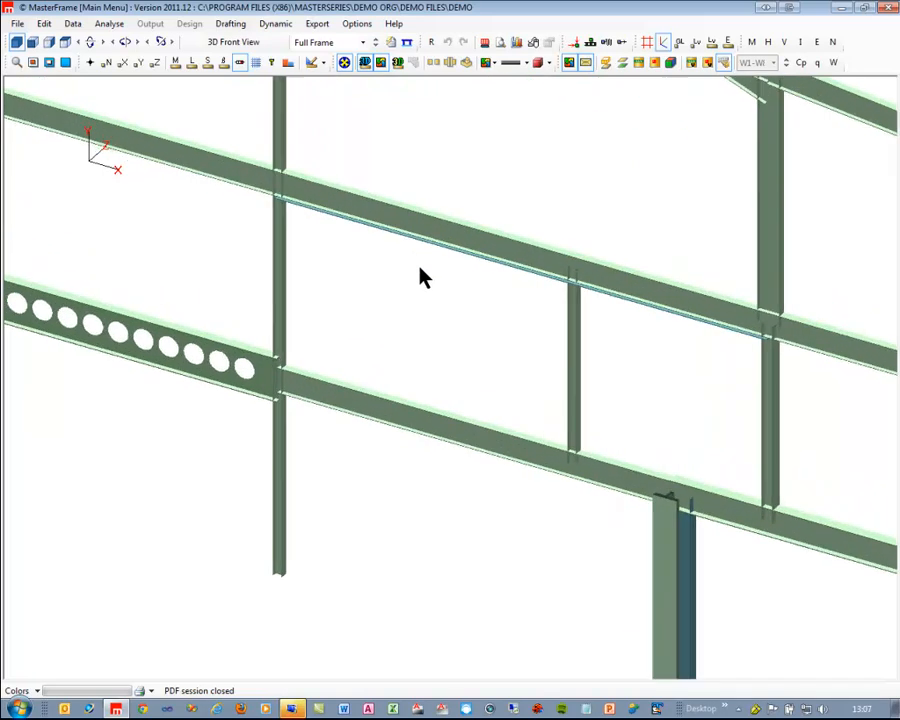
scroll(396, 226, "up", 2)
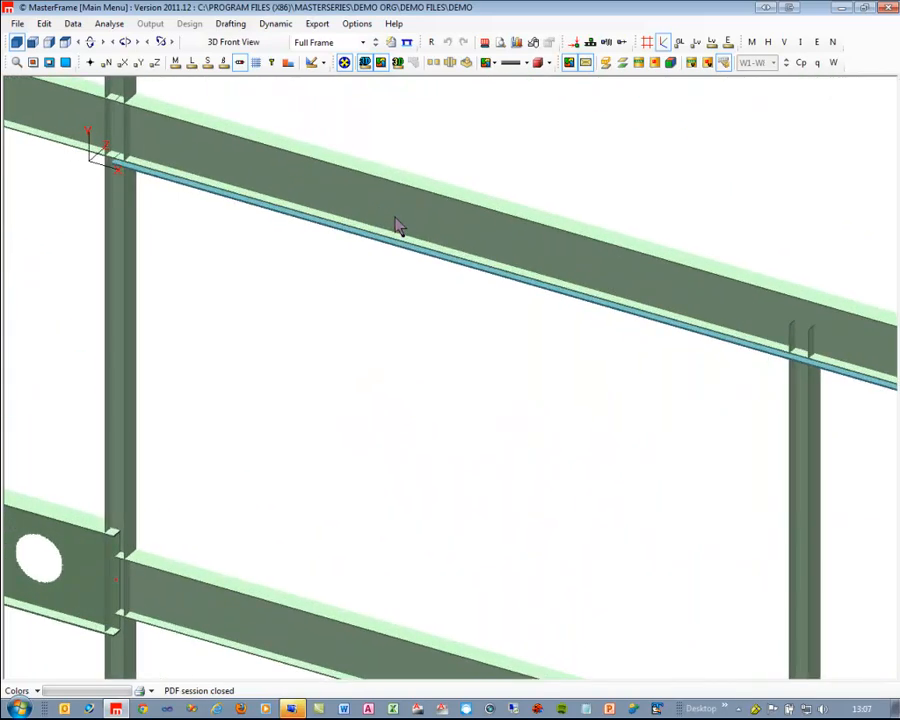
scroll(396, 226, "down", 6)
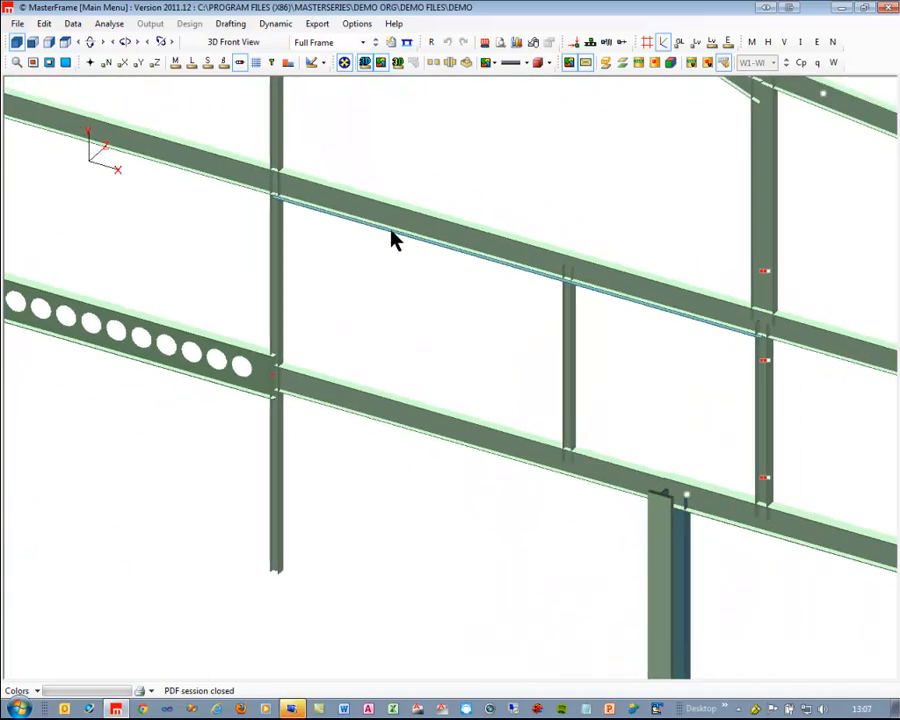
Step: Return to the front view of the frame and open the section properties editor for its members
left_click(33, 42)
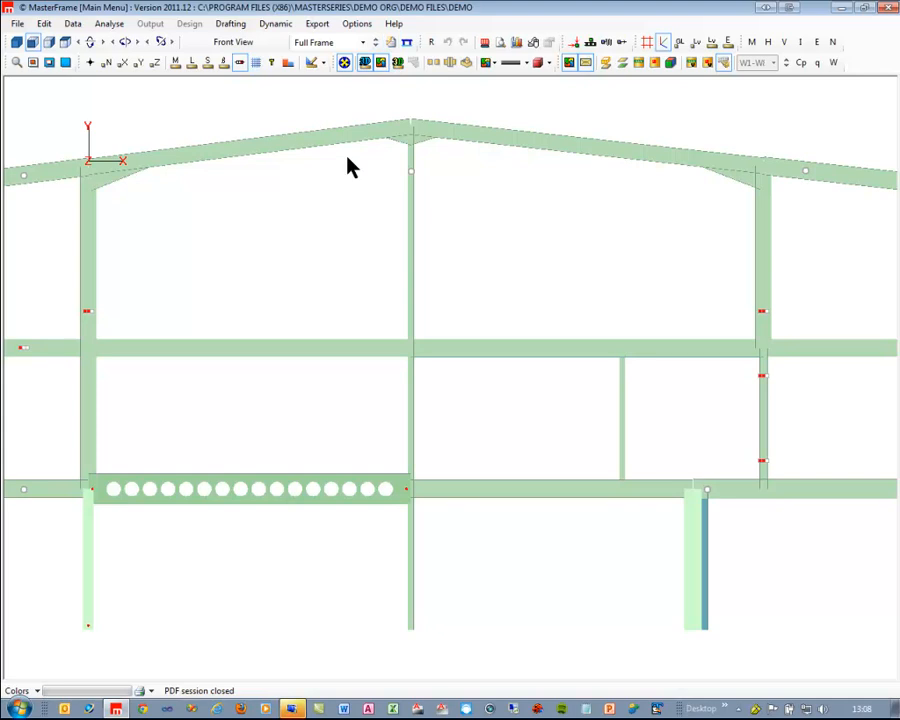
scroll(362, 155, "down", 3)
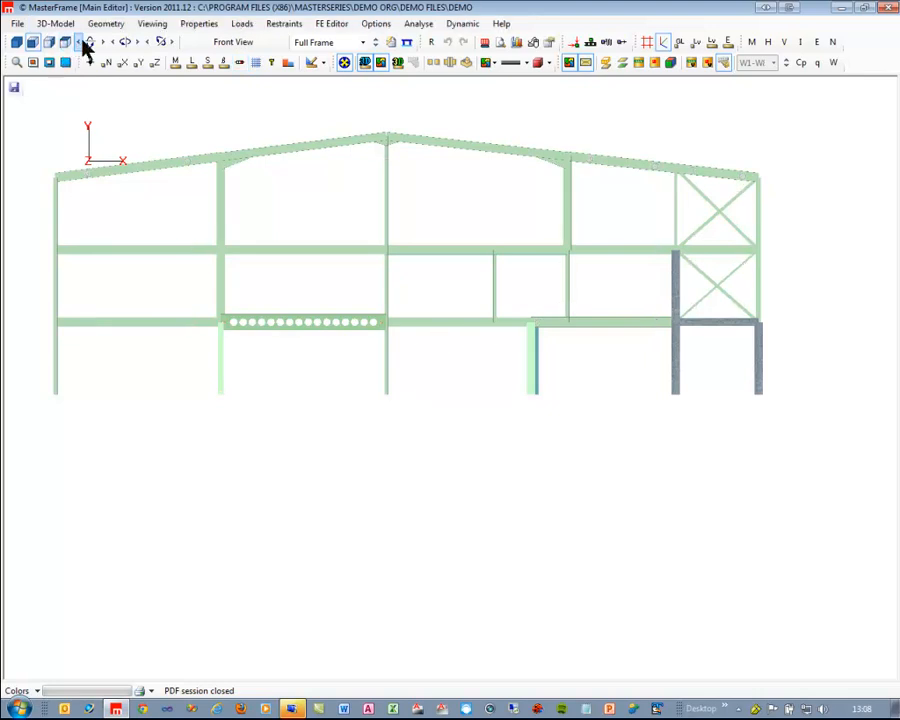
left_click(199, 28)
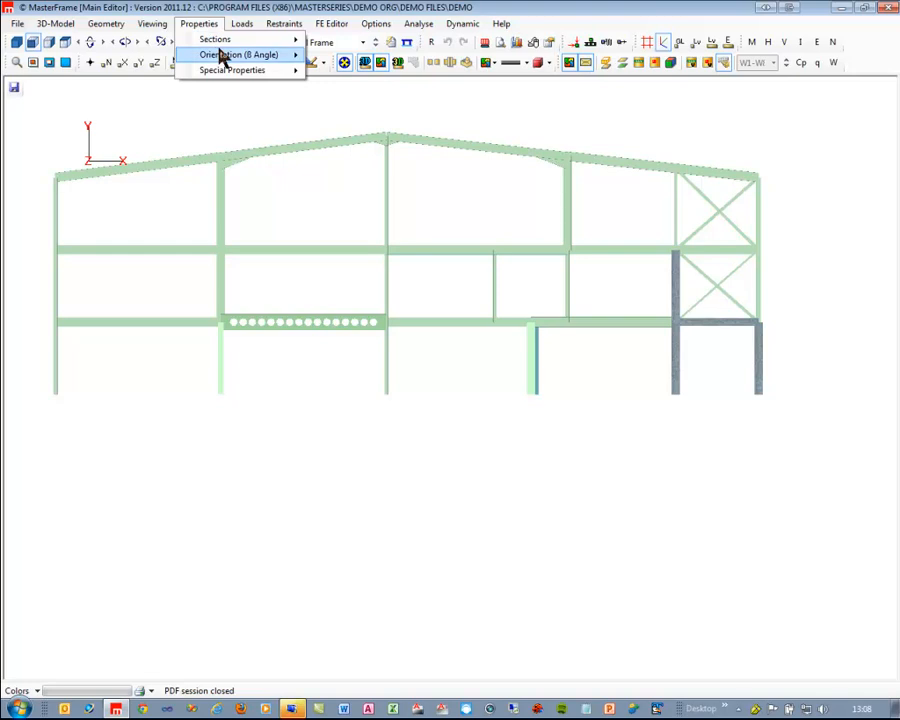
mouse_move(257, 42)
left_click(388, 44)
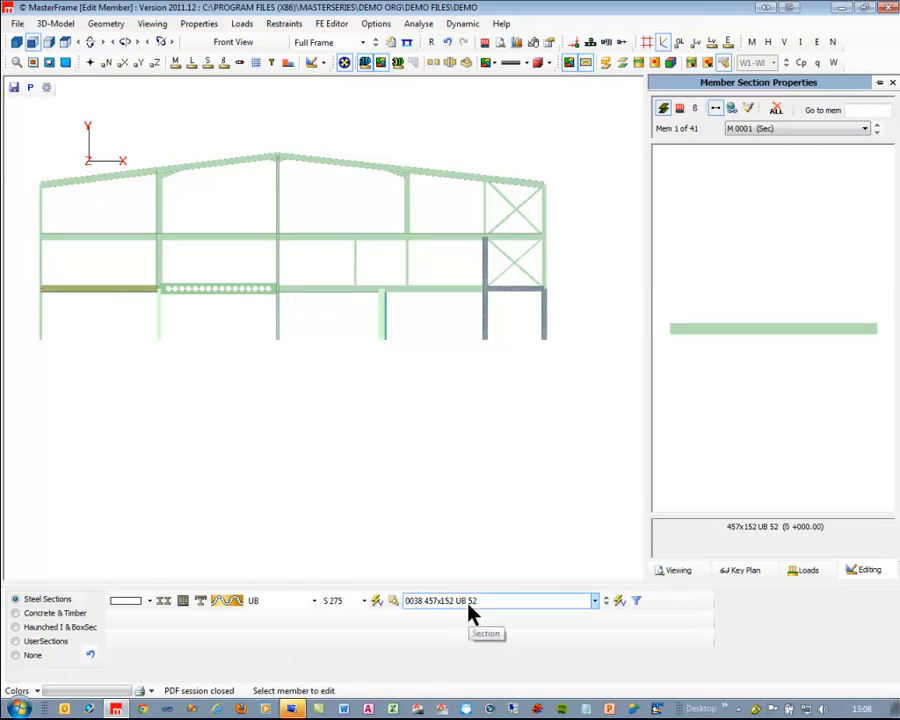
Step: Look through the available steel section types for the member, from UB to the tee sections
left_click(260, 601)
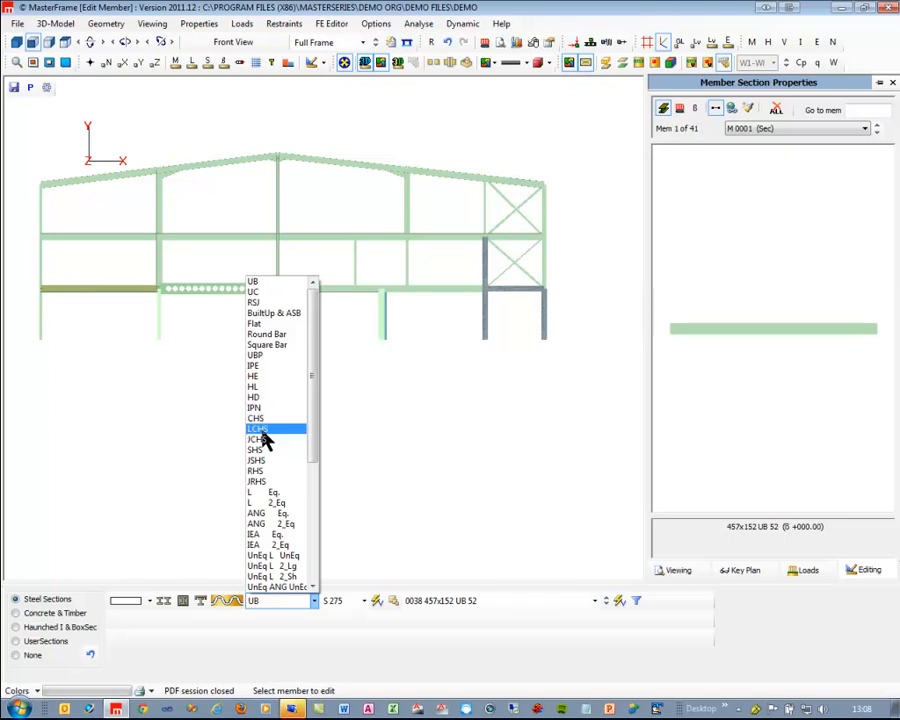
scroll(281, 565, "down", 6)
scroll(278, 565, "down", 1)
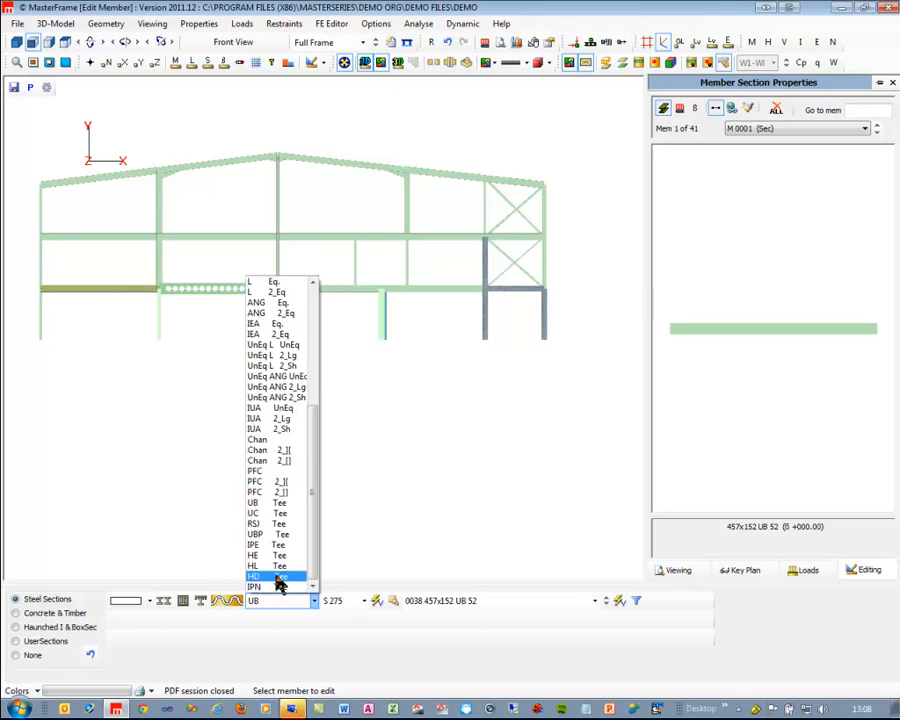
scroll(278, 575, "up", 7)
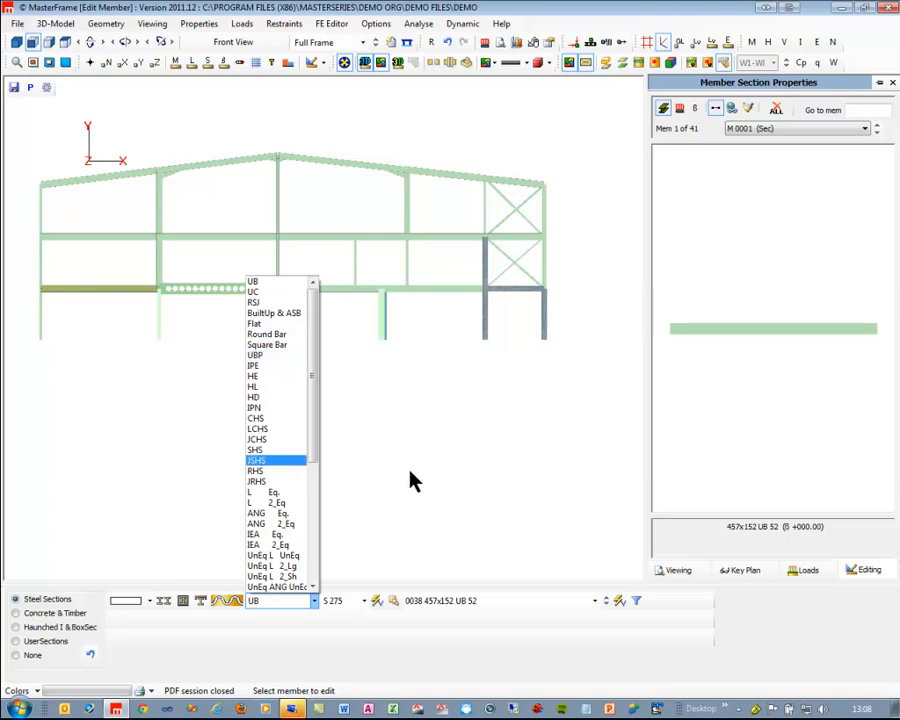
Step: Examine the section properties of the compound column, built-up beam, cellular beam, bottom-plated beam and haunched rafter
left_click(383, 324)
left_click(432, 291)
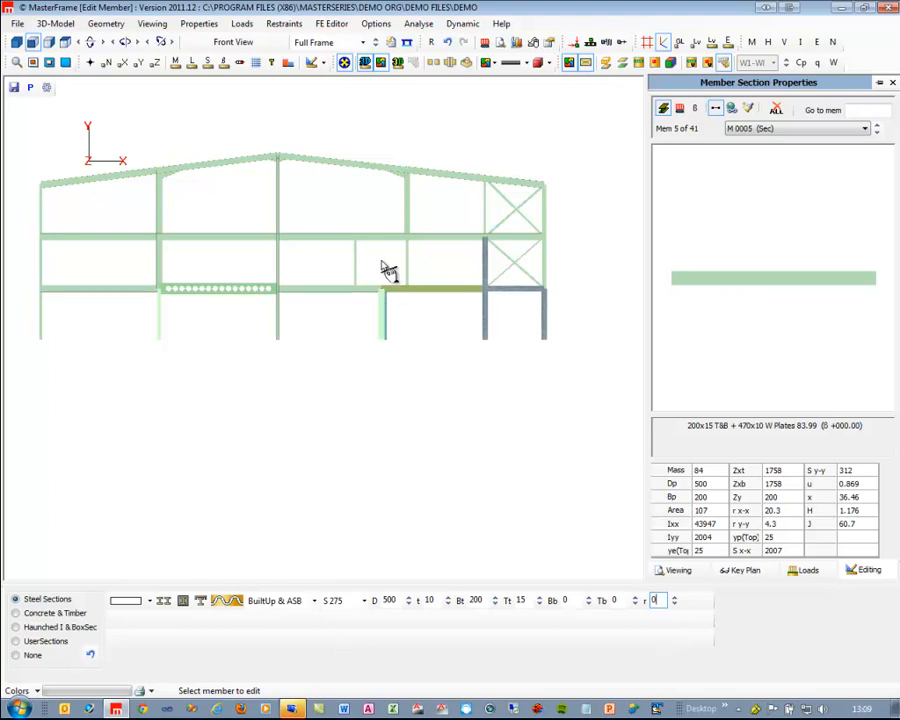
left_click(232, 291)
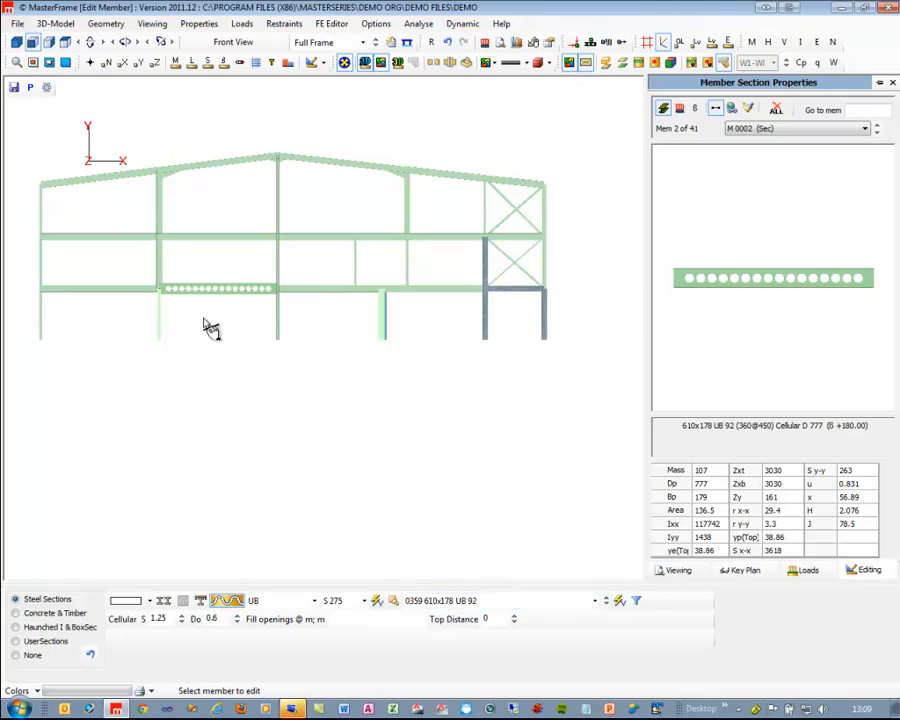
left_click(321, 238)
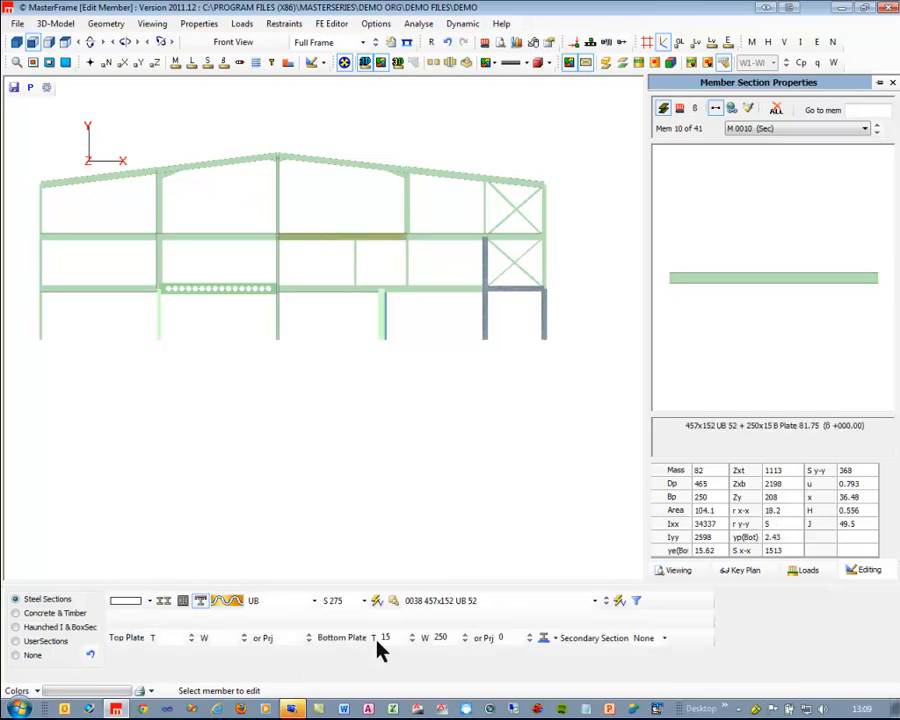
left_click(218, 168)
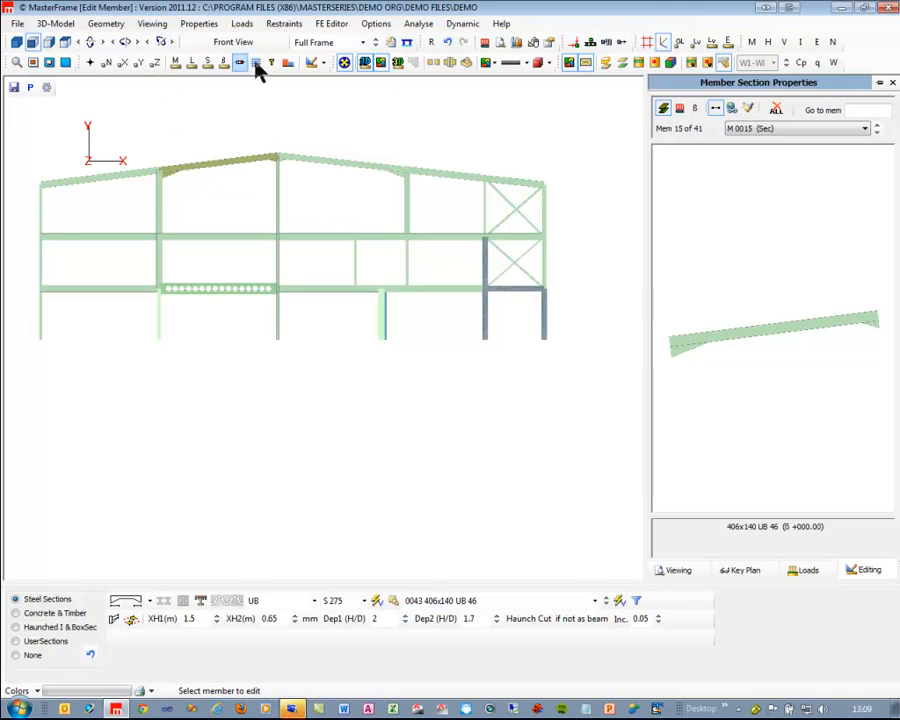
Step: Show the frame as plain wireframe and display its load diagram for All Loading Cases
left_click(365, 63)
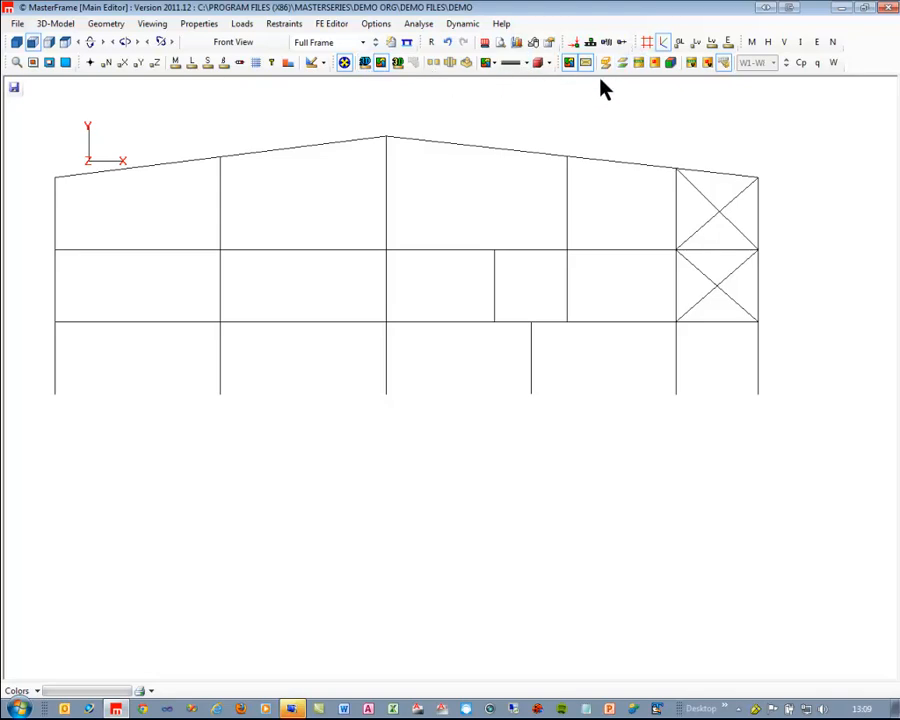
left_click(484, 42)
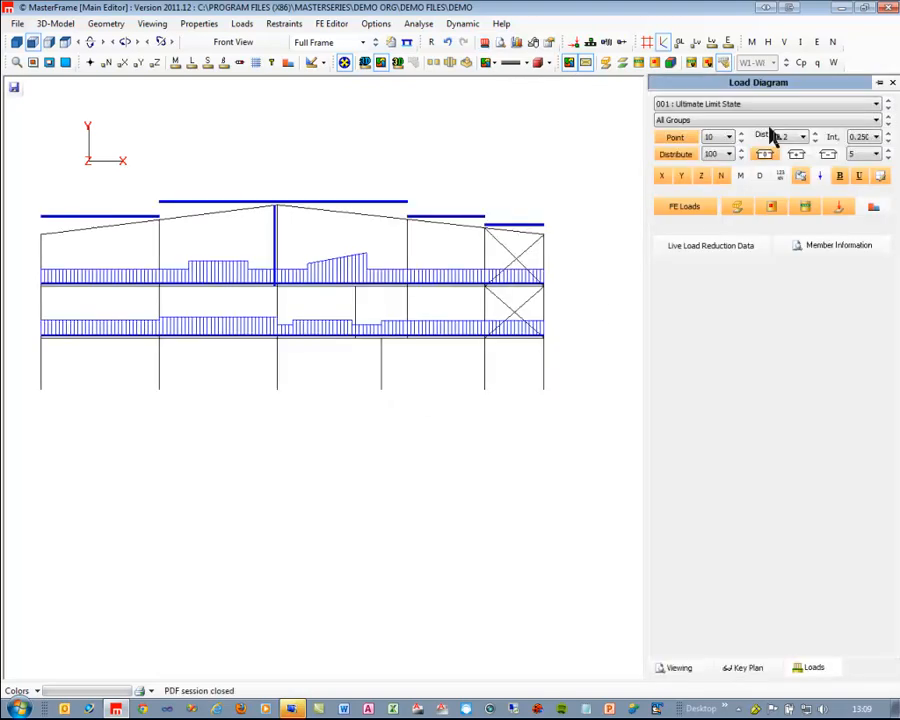
left_click(744, 104)
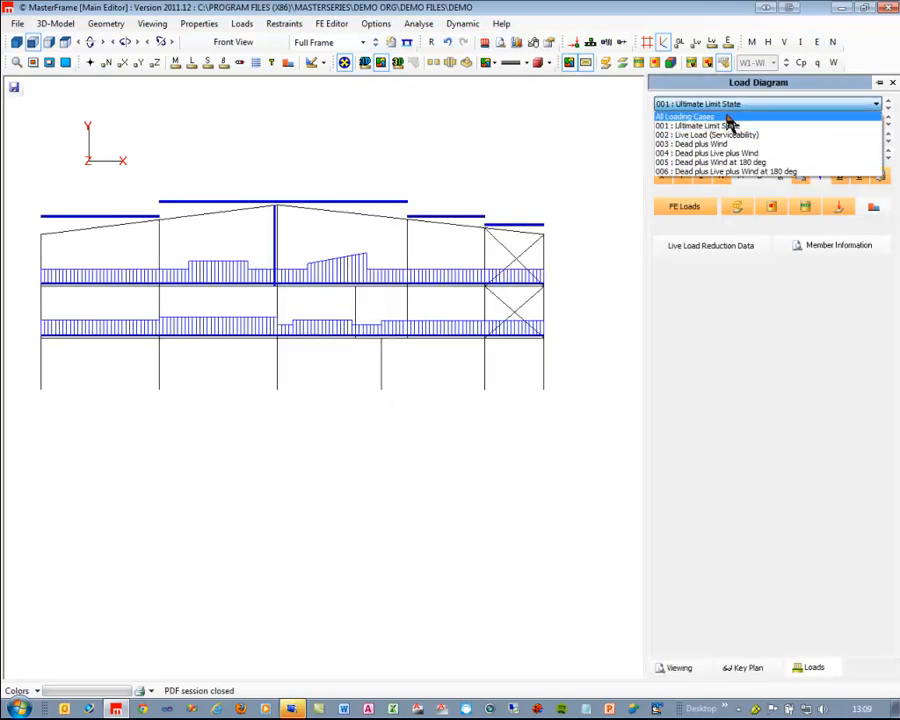
left_click(716, 118)
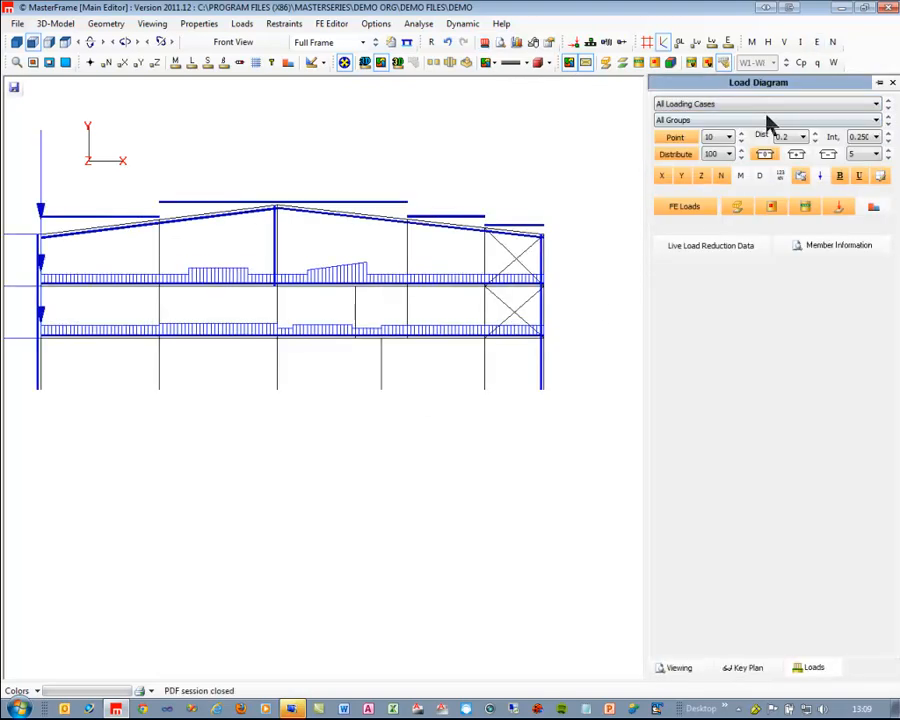
Step: Show only load group D1: Super Imposed Dead Load and set the distributed load display scale to 20
left_click(888, 122)
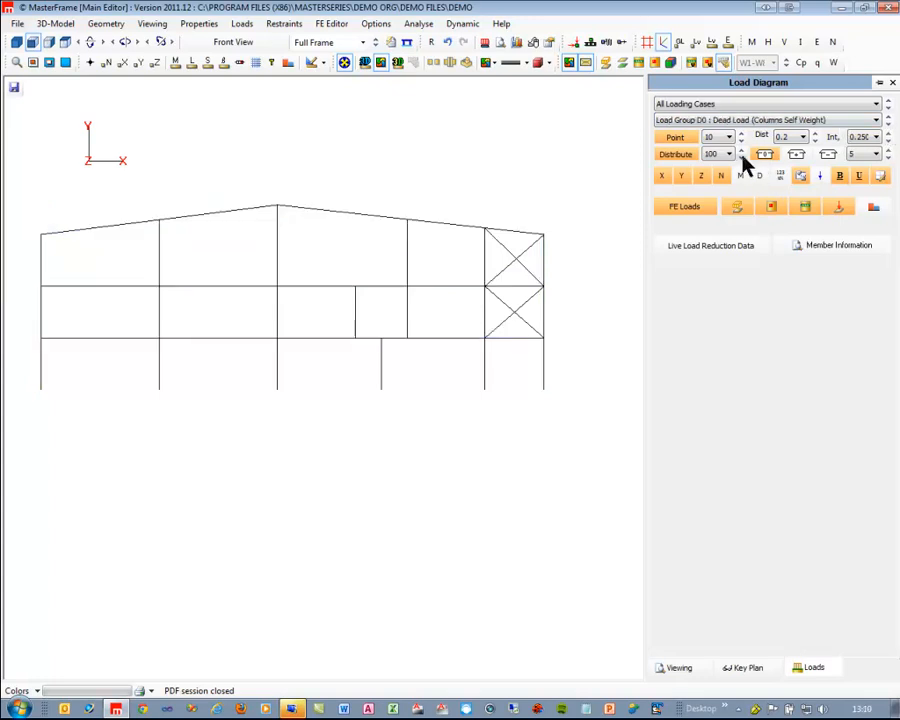
left_click(888, 123)
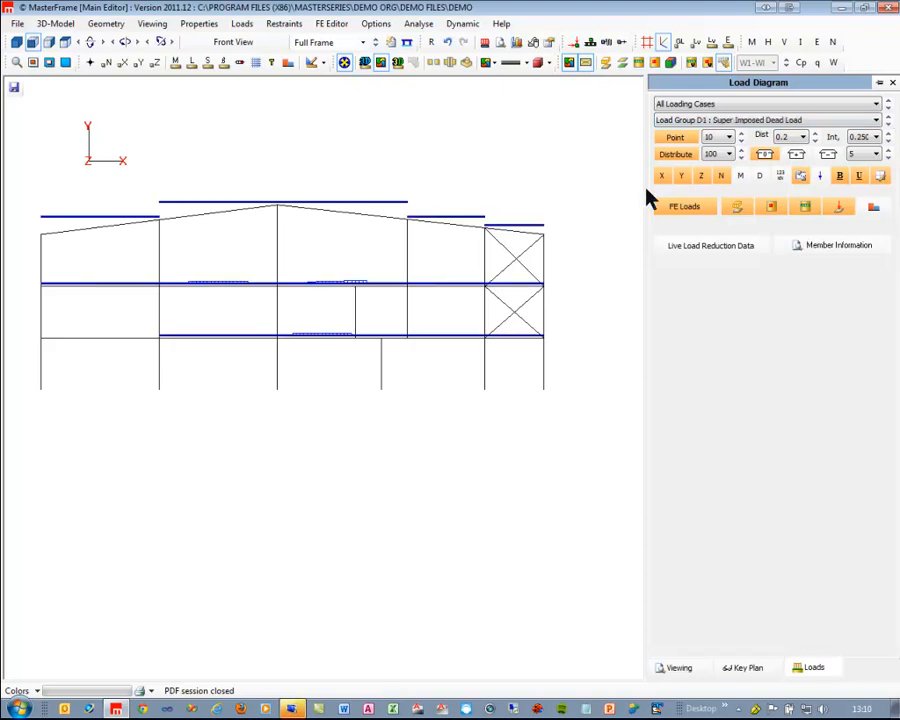
left_click(741, 157)
left_click(741, 157)
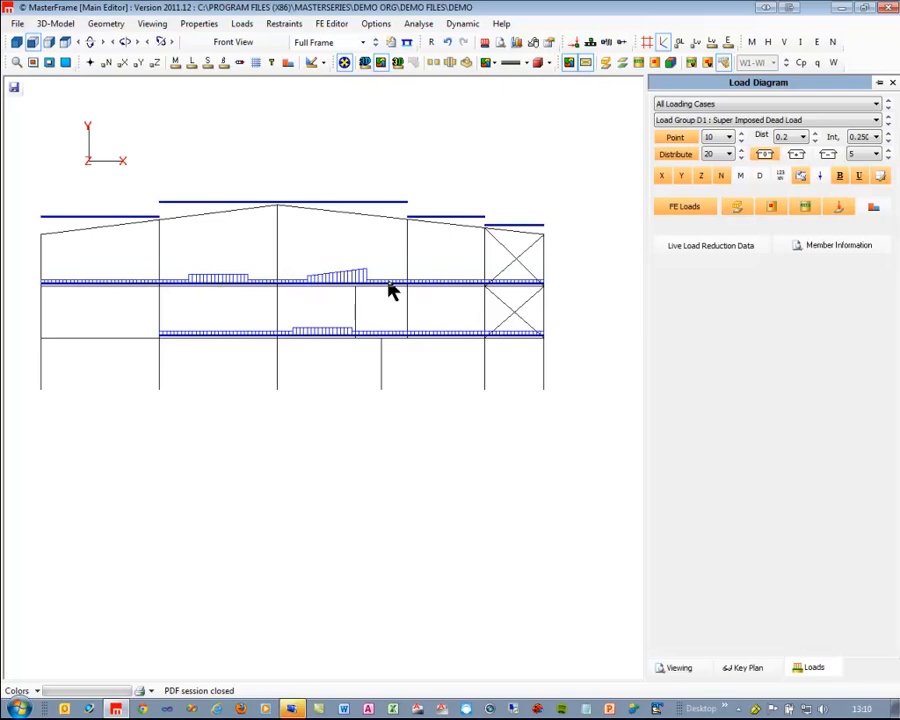
Step: Review the load diagrams of the remaining load groups up to W2: Wind Direction 180 Degrees from X Axis
left_click(889, 124)
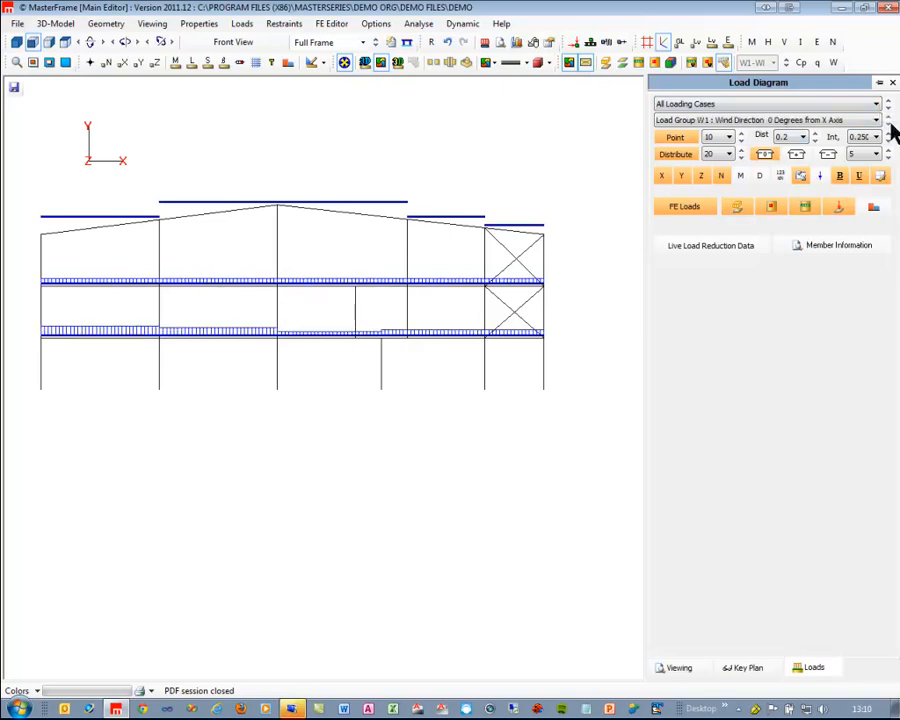
left_click(889, 124)
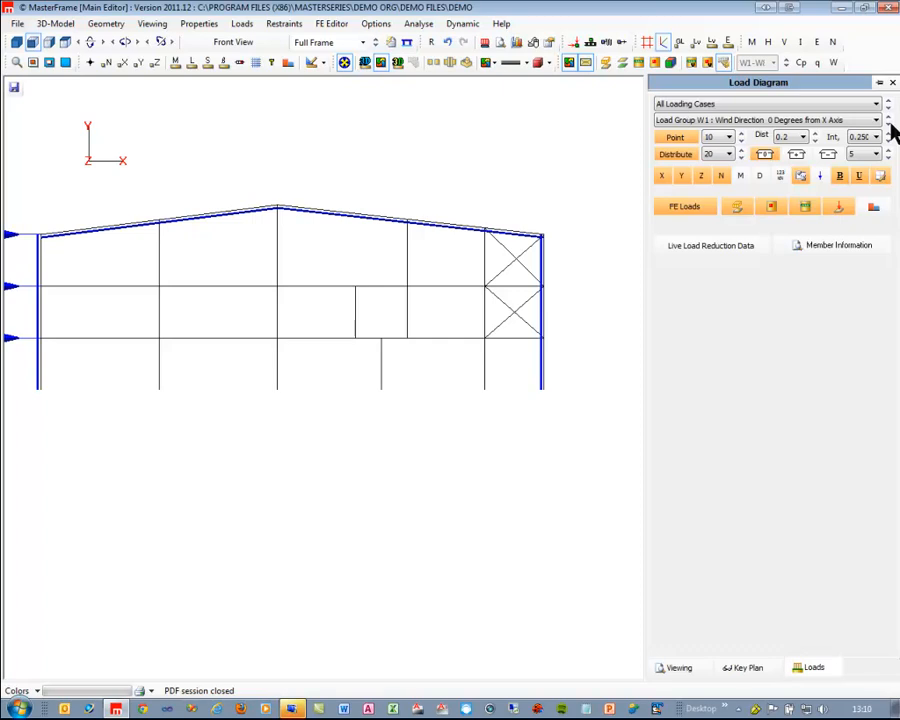
left_click(889, 124)
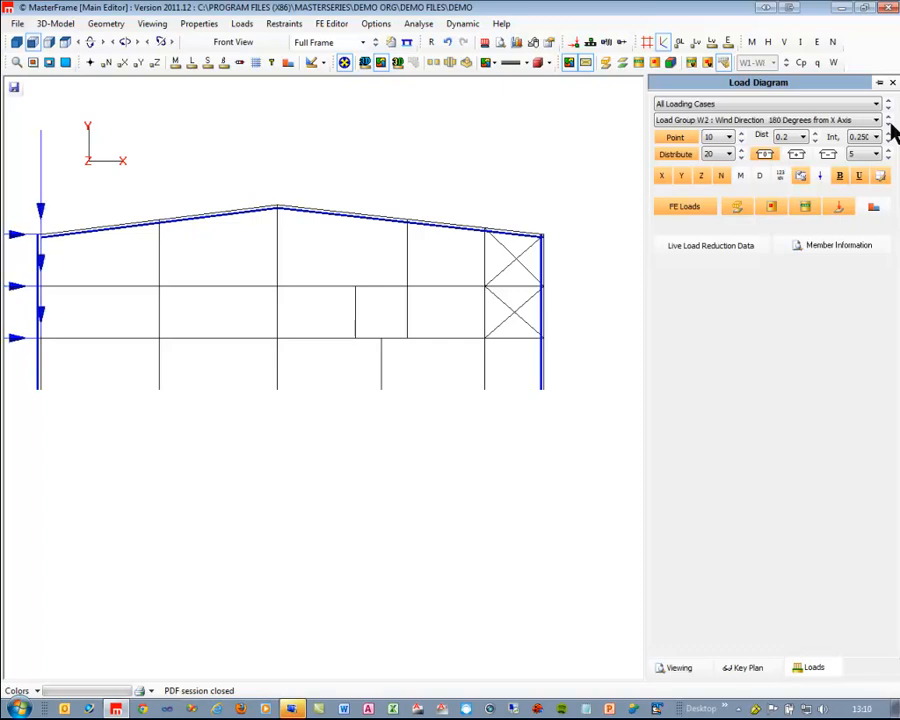
Step: Move past the wind load groups, close the load diagram and open member load editing in the 3D front view
left_click(889, 125)
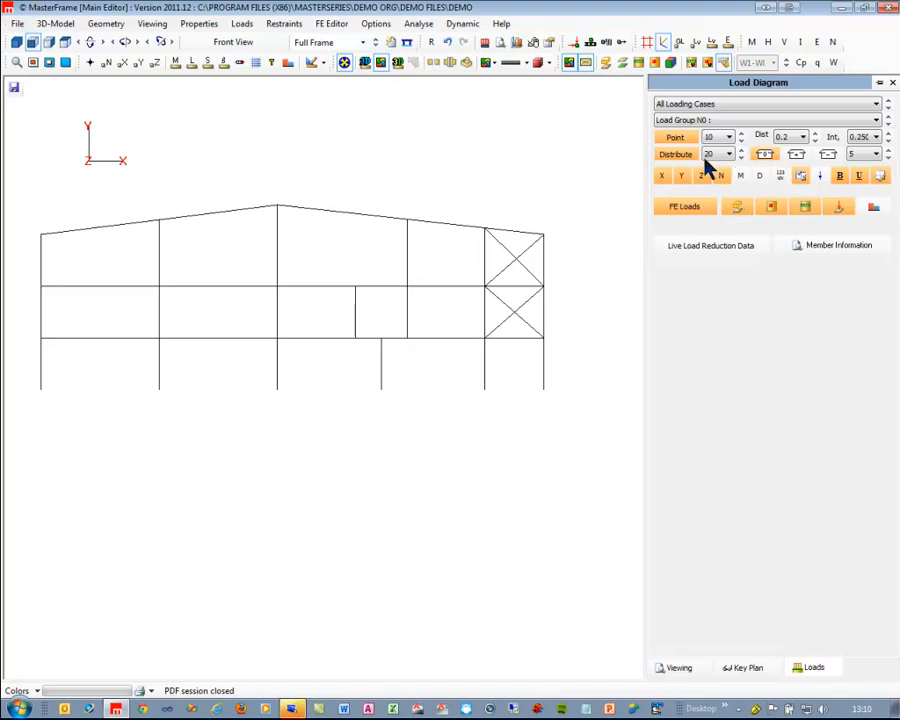
left_click(891, 83)
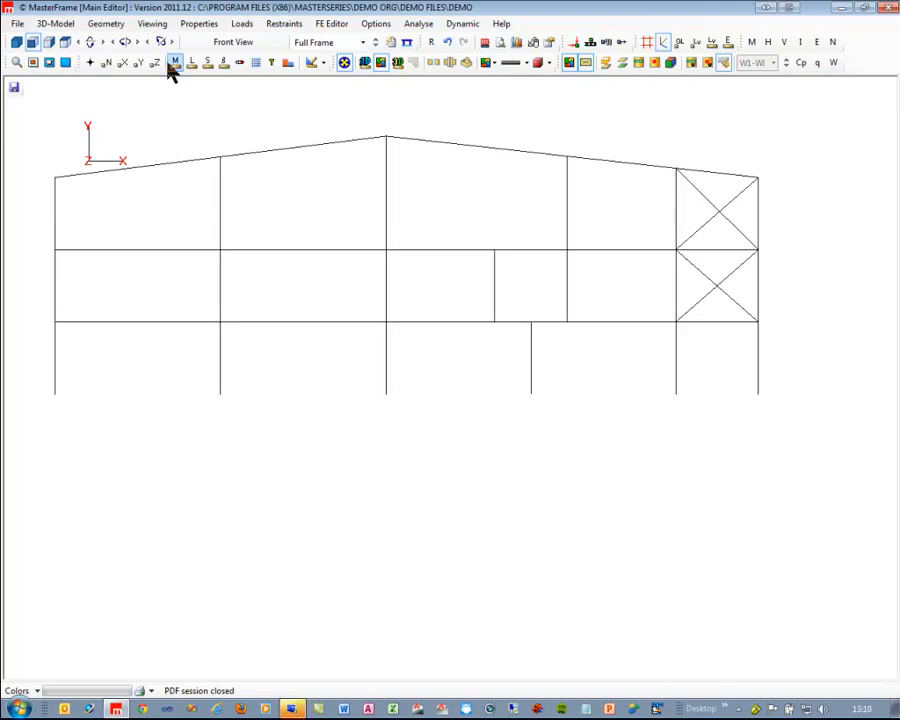
left_click(245, 24)
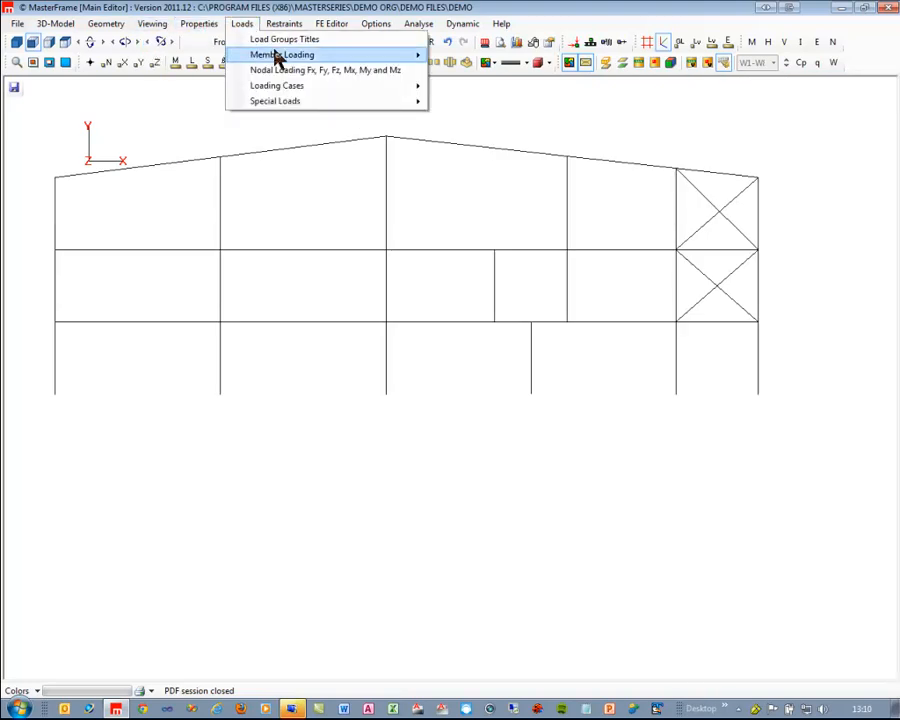
mouse_move(341, 54)
left_click(530, 57)
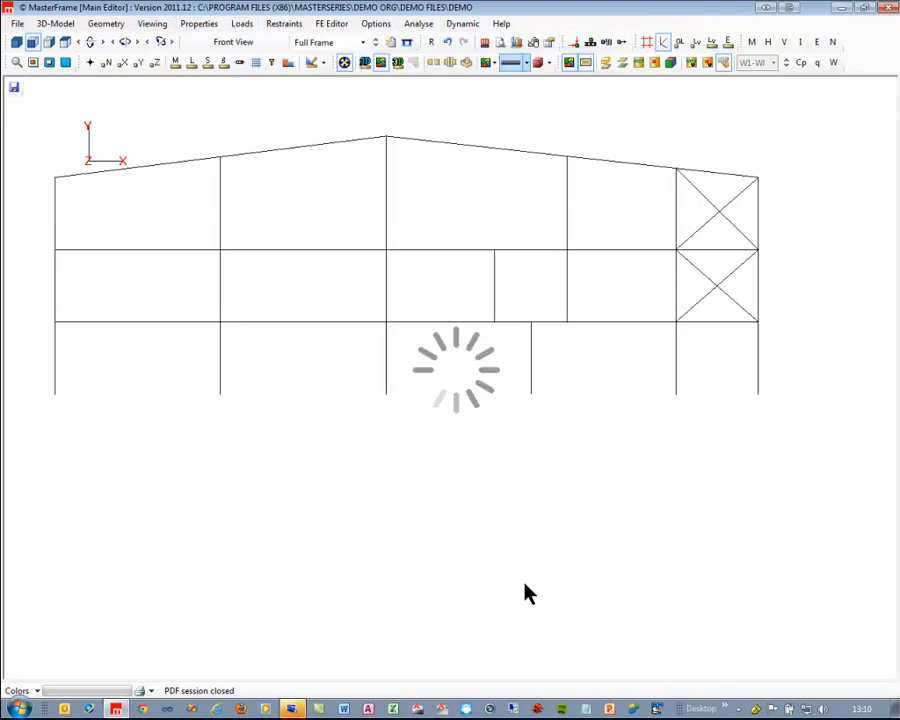
left_click(16, 42)
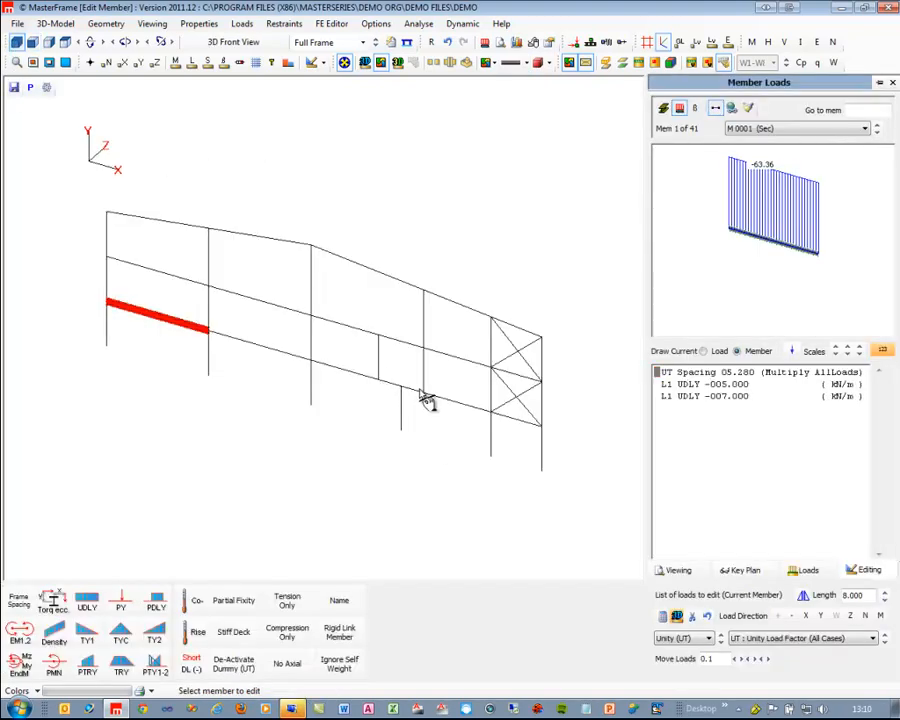
Step: Inspect the live UDLY and dead PTRY loads on first-floor beam member M 0003, then close the member loads
left_click(363, 388)
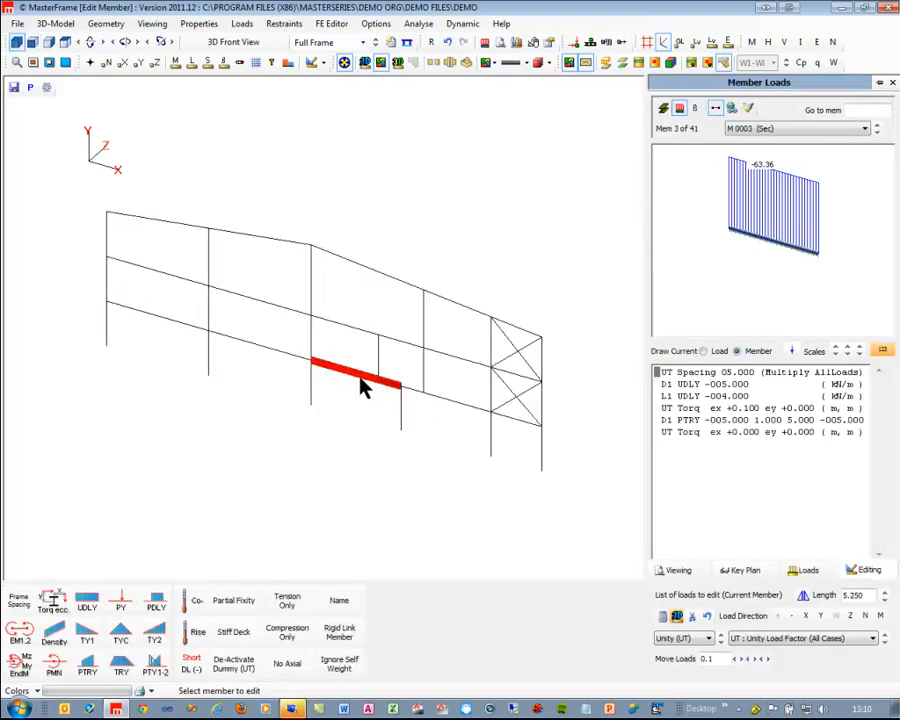
left_click(703, 420)
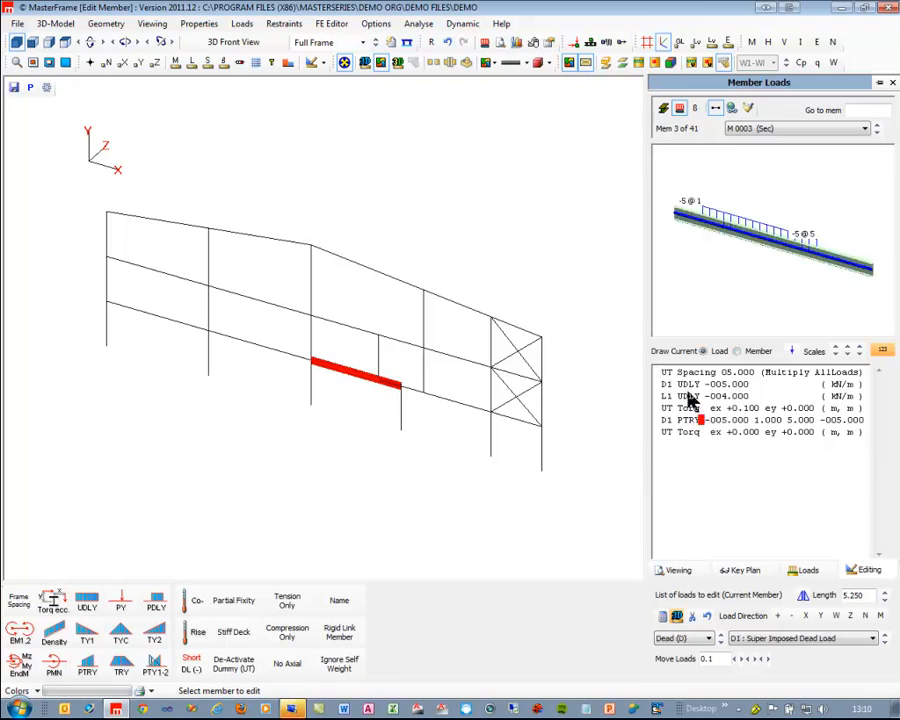
left_click(685, 396)
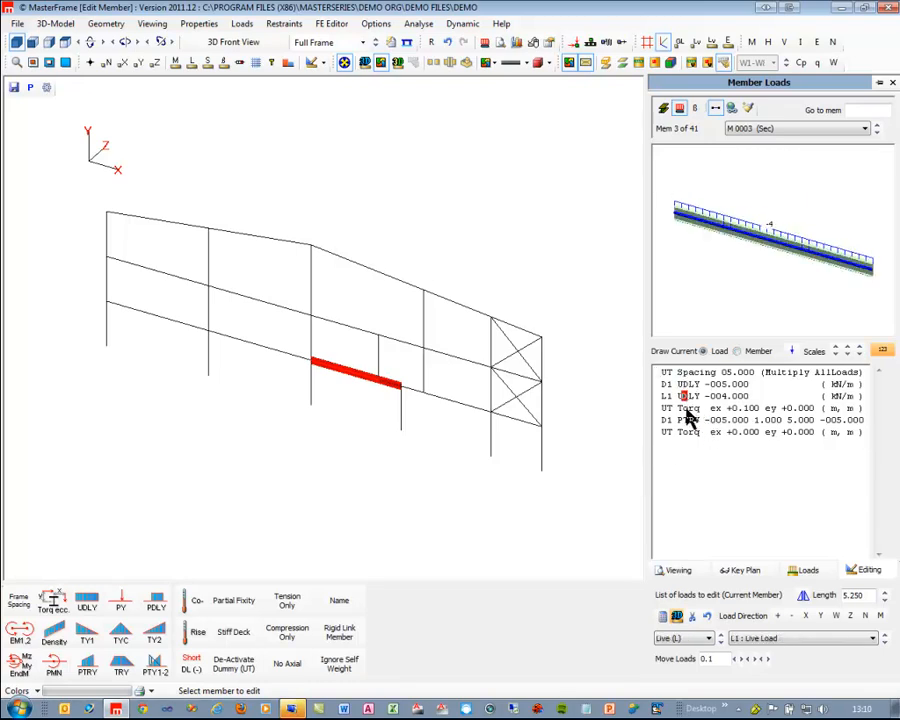
left_click(737, 421)
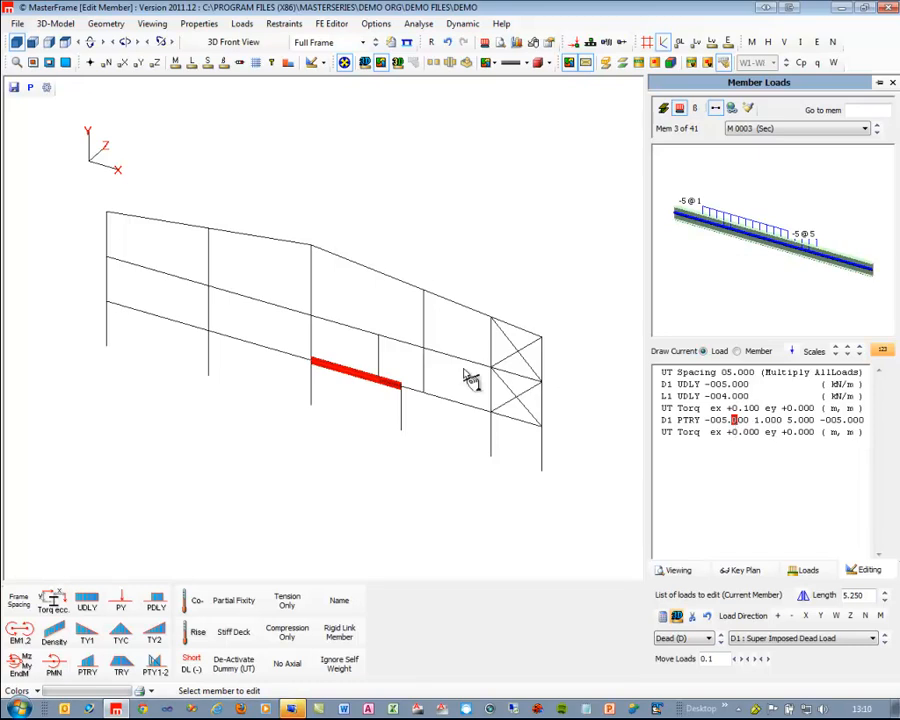
left_click(892, 84)
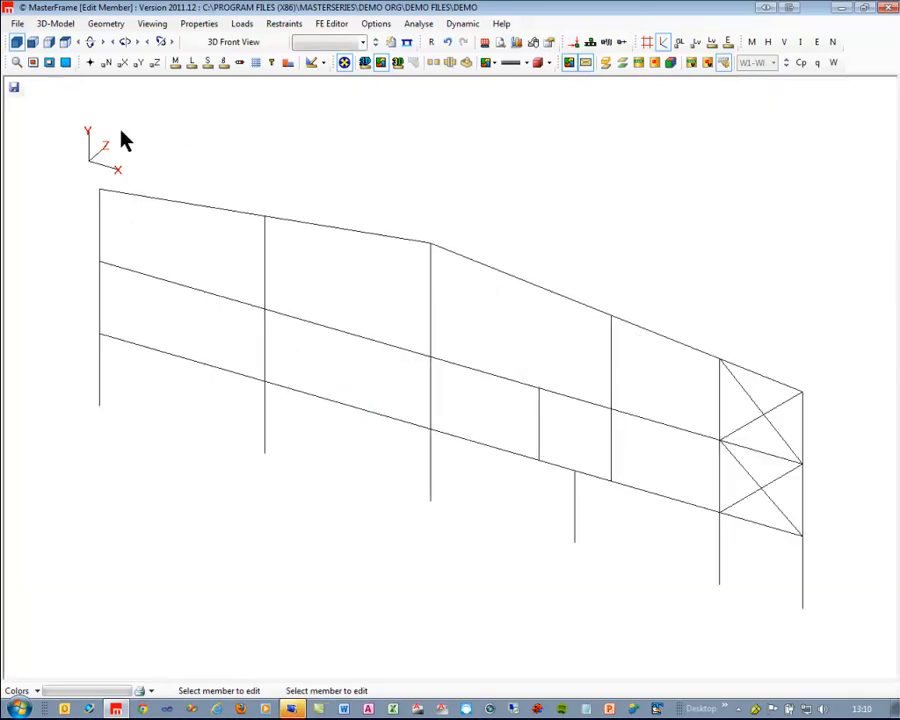
Step: Return to the front view and review the load combination factors of every loading case from 001 to 006
left_click(33, 44)
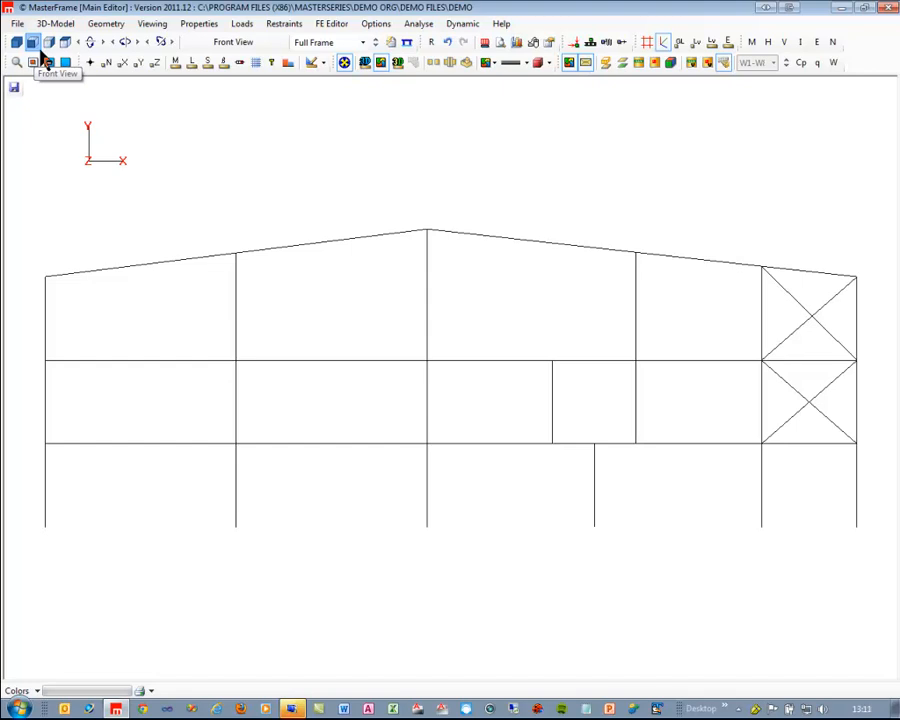
left_click(240, 24)
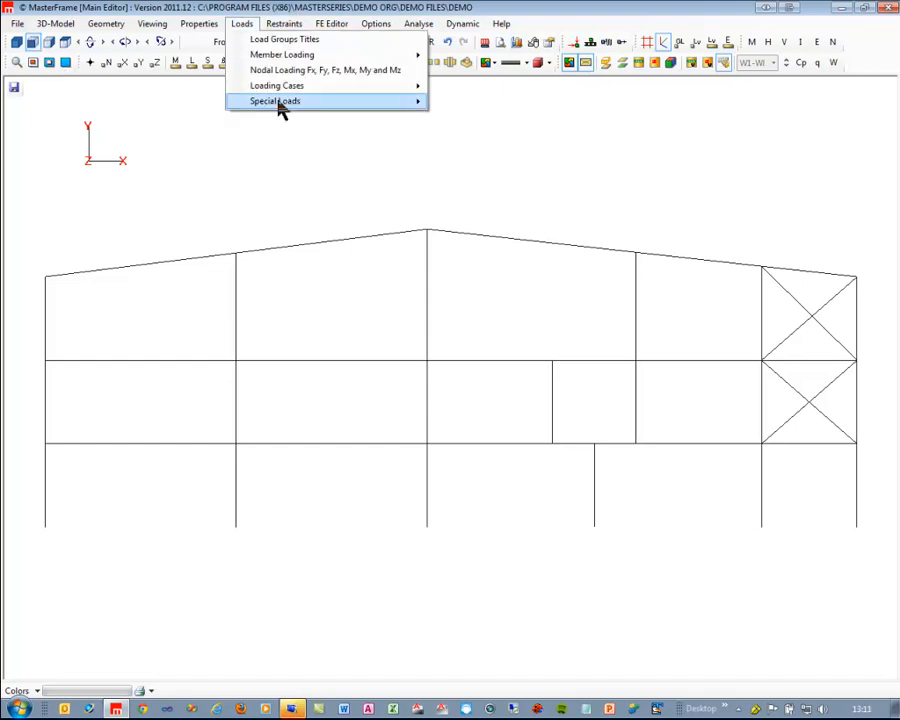
mouse_move(345, 89)
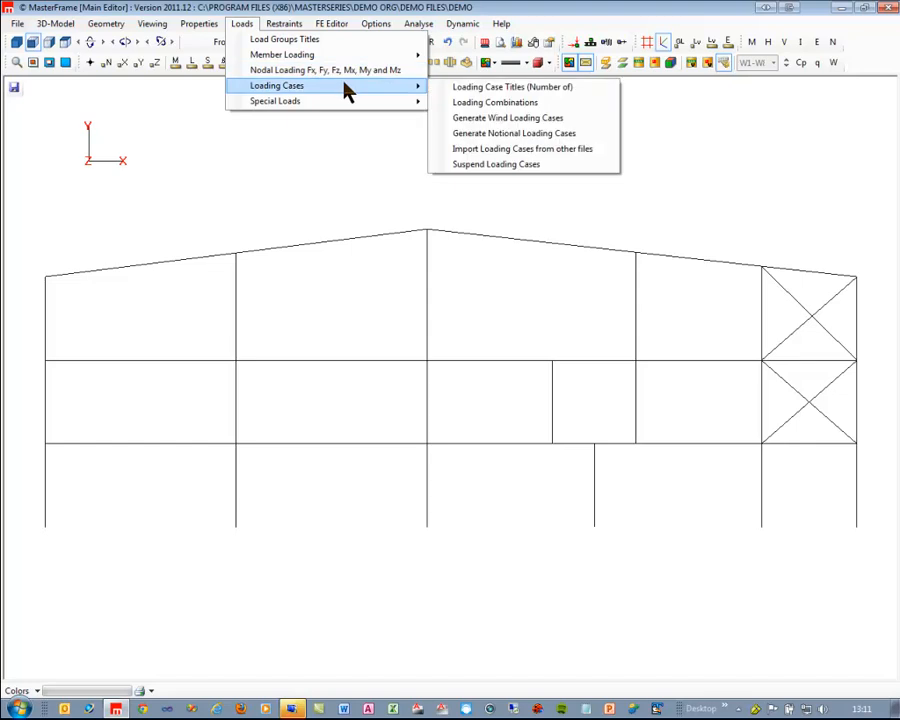
left_click(517, 103)
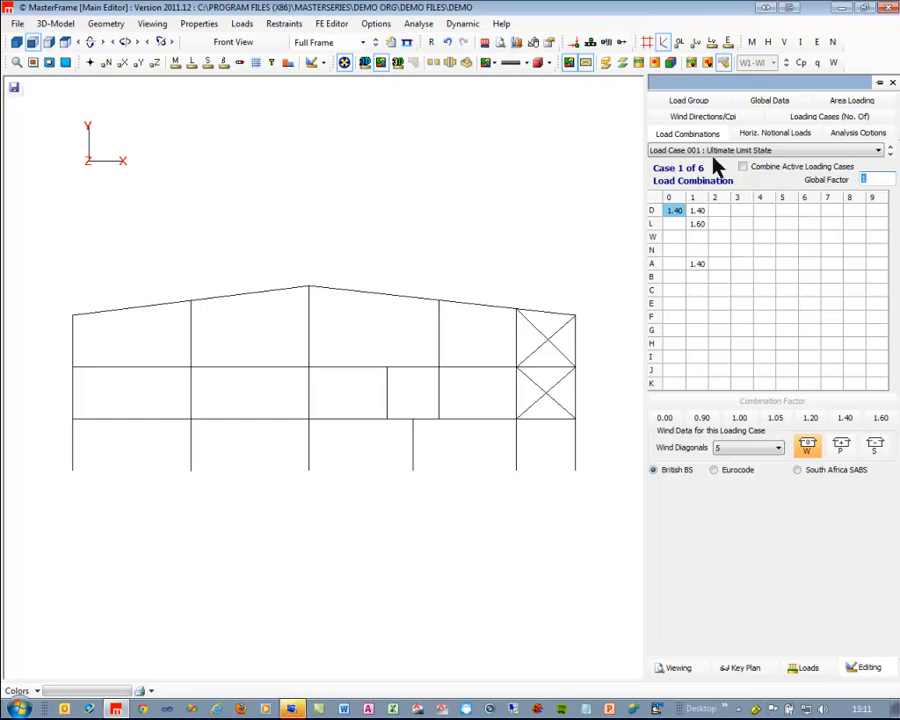
left_click(889, 155)
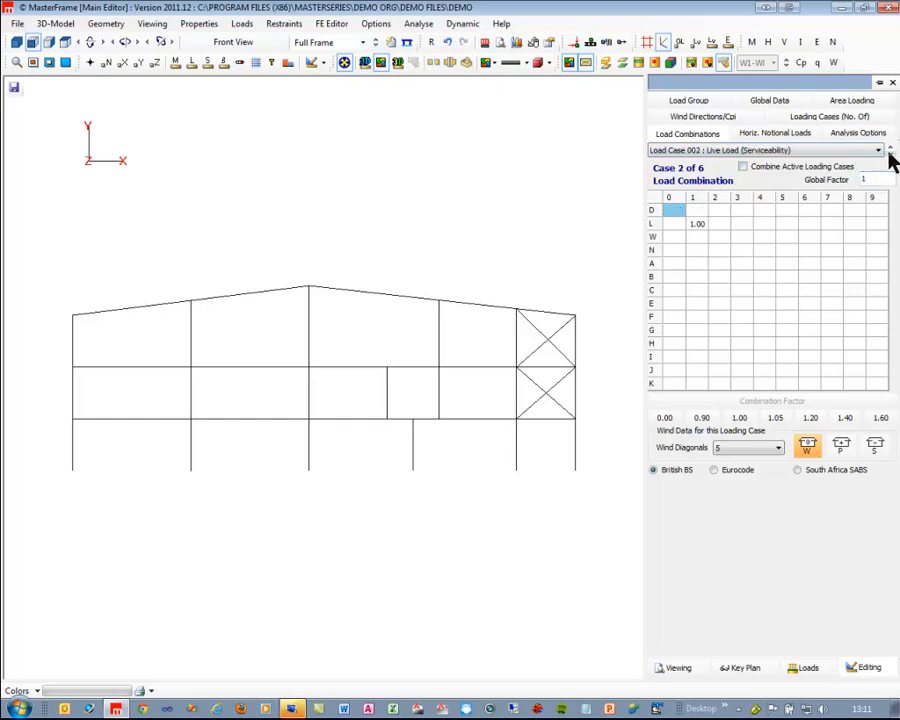
left_click(889, 155)
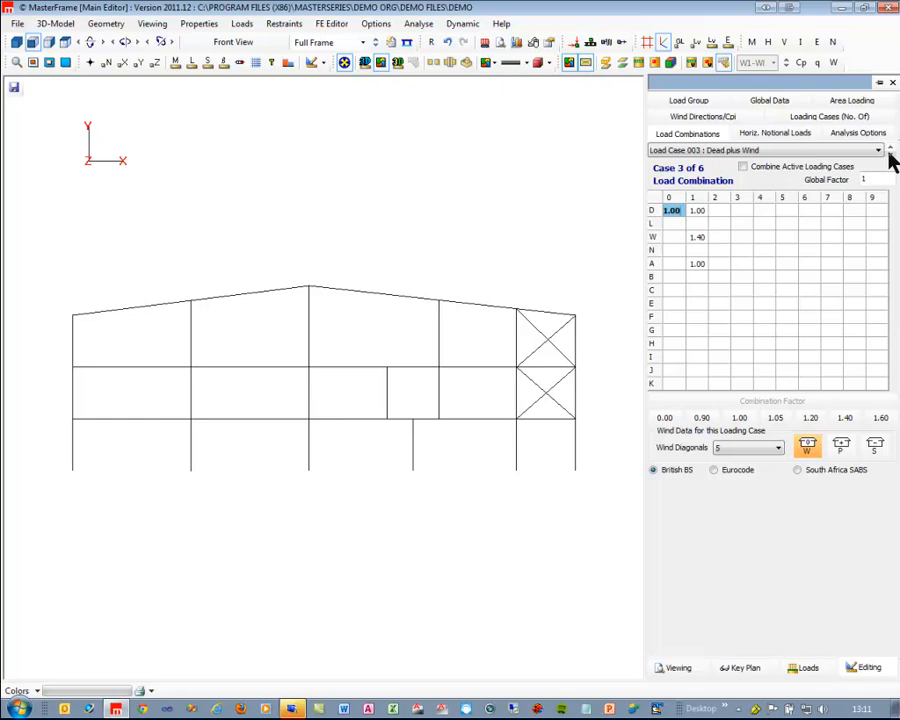
left_click(889, 155)
left_click(889, 155)
left_click(889, 155)
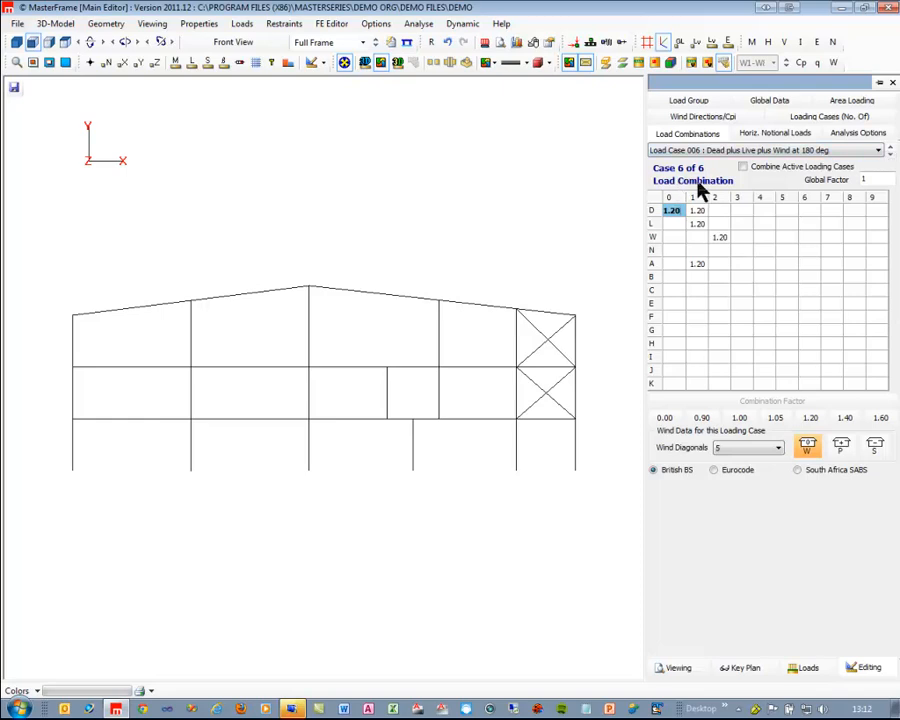
Step: Create all BS5950 horizontal notional loading cases for directions 0 and 180 degrees and review the expanded loading case list
left_click(756, 139)
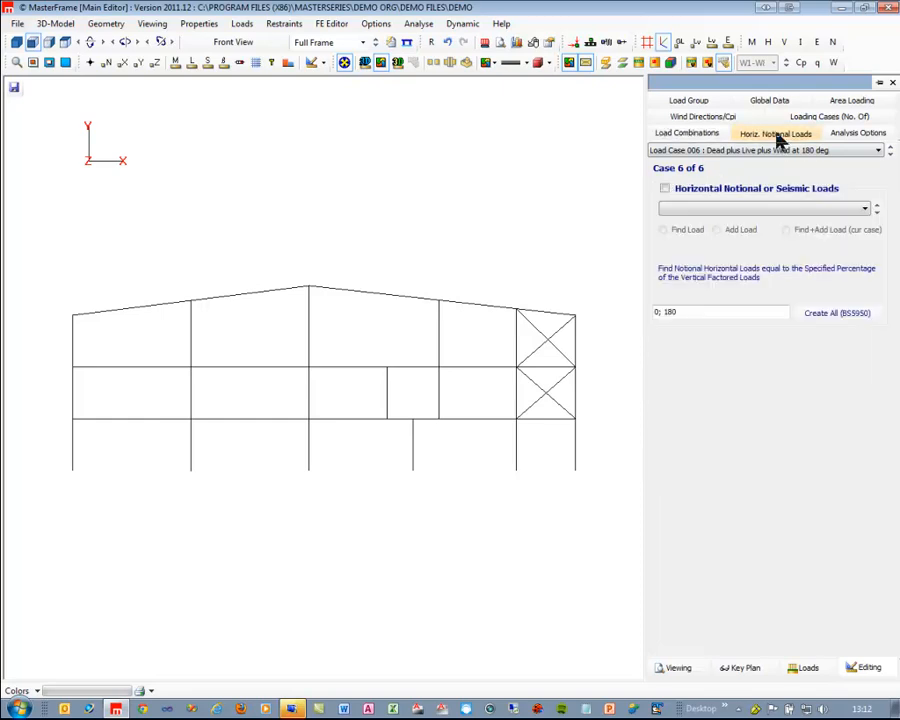
left_click(665, 189)
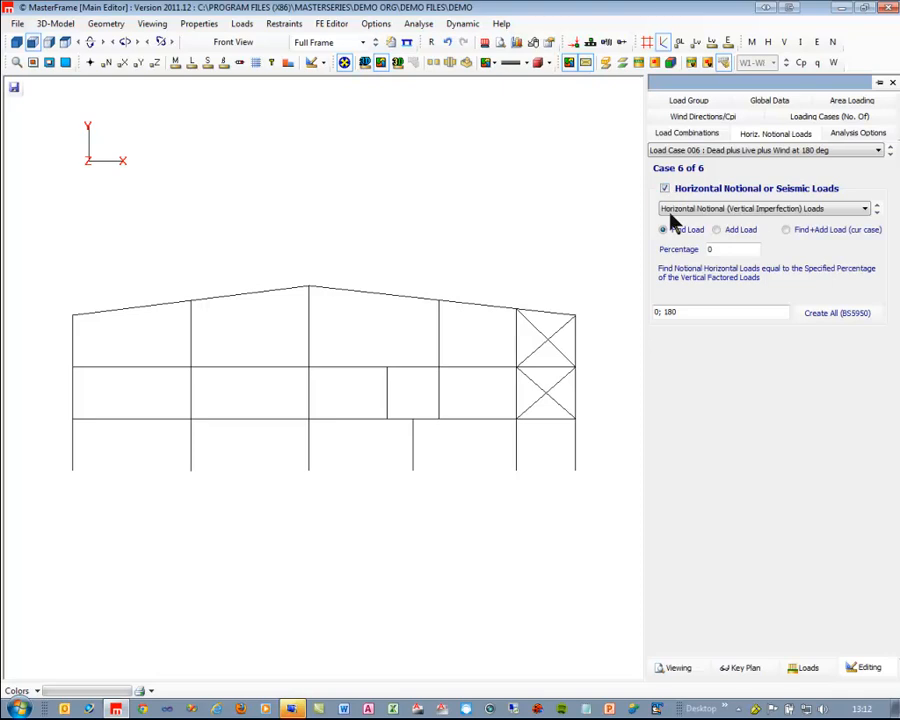
left_click(845, 210)
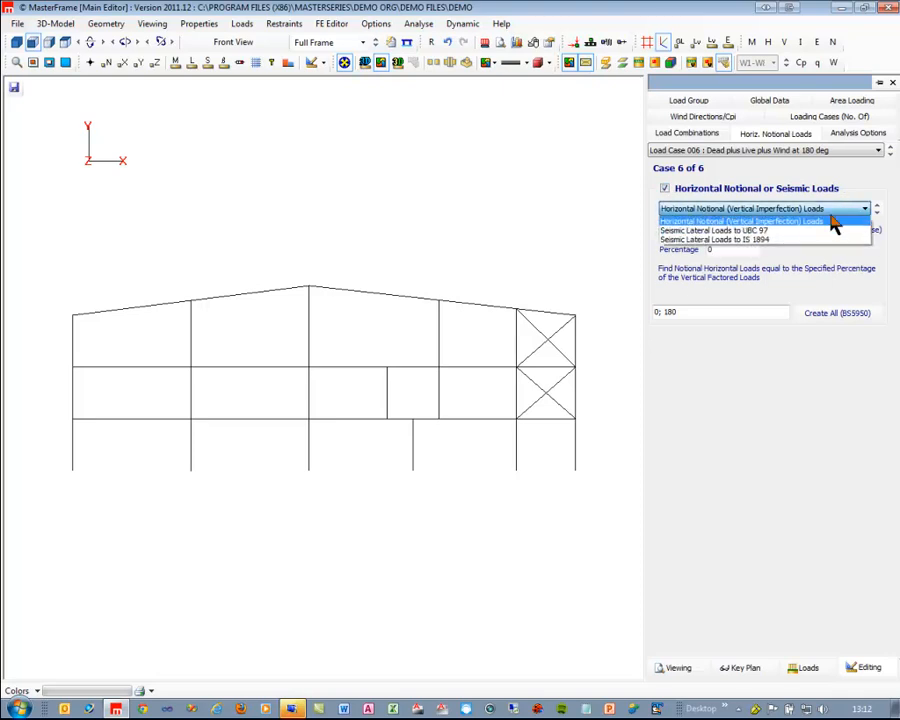
left_click(793, 222)
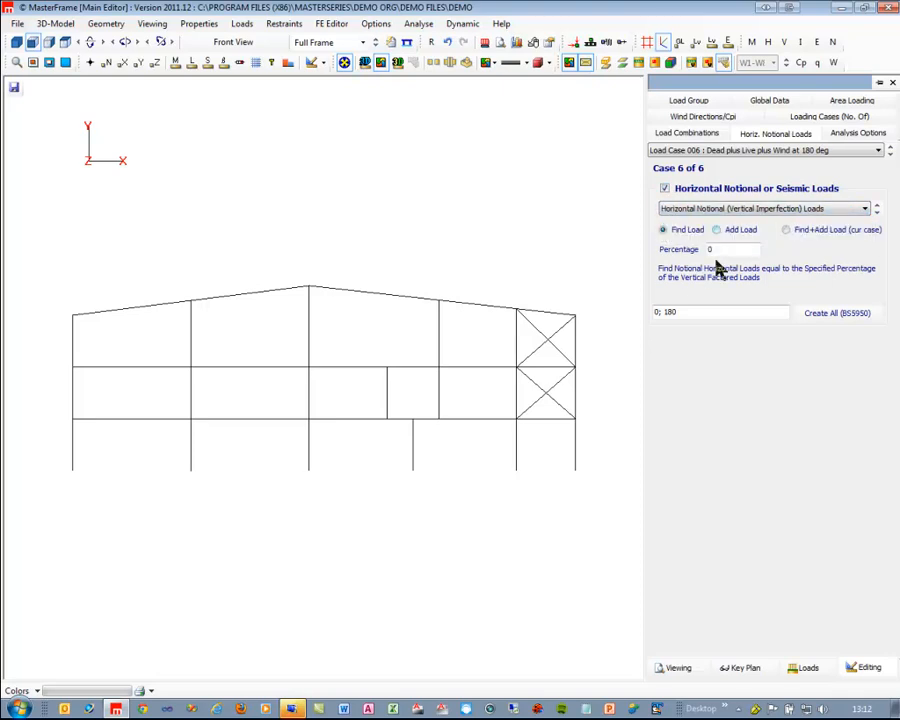
left_click(689, 312)
left_click(866, 318)
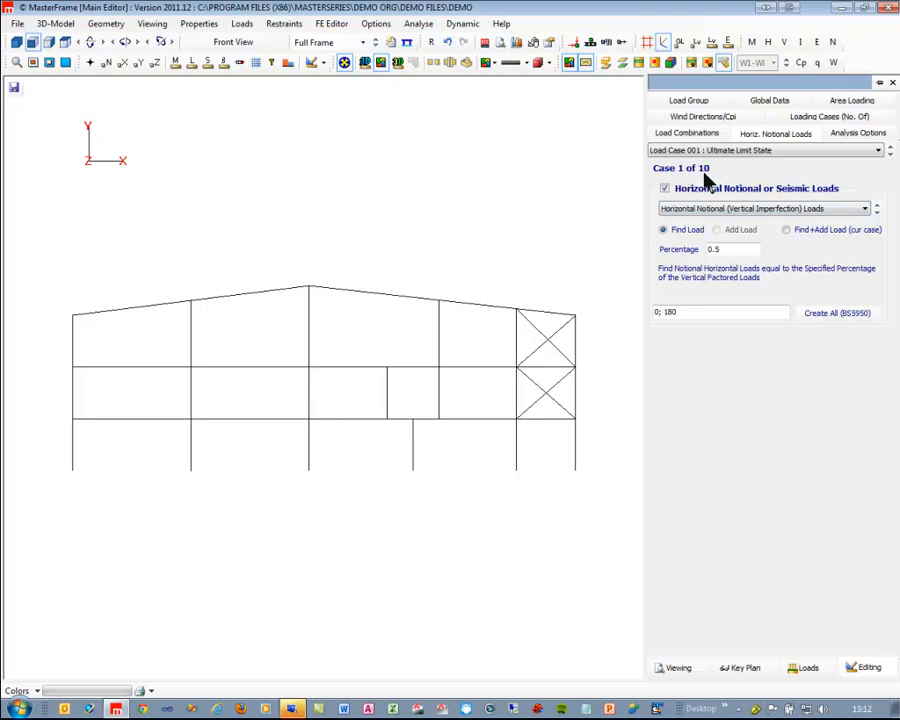
left_click(764, 152)
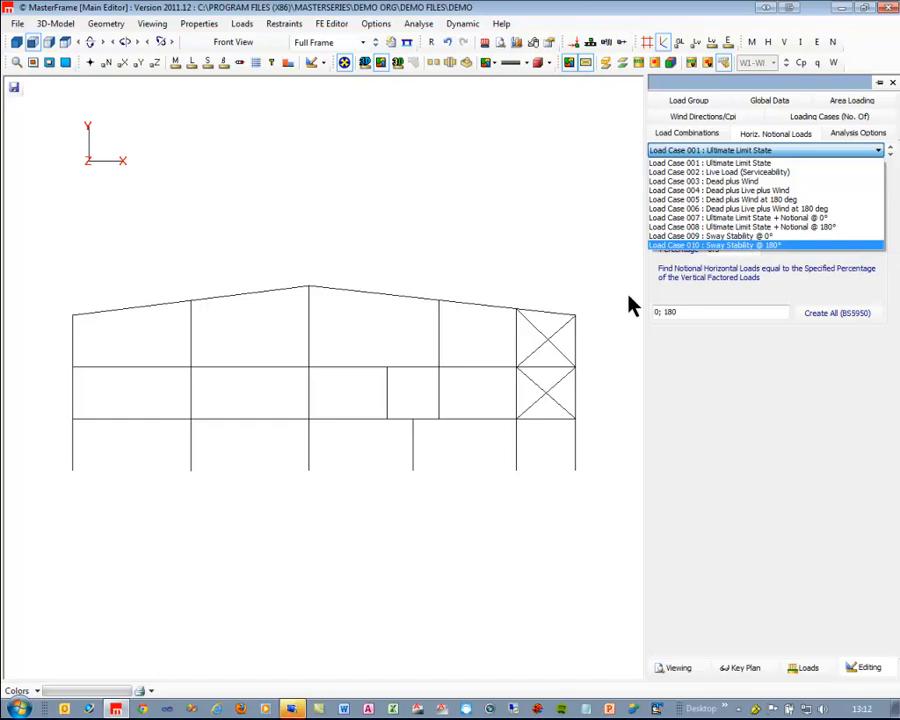
left_click(664, 383)
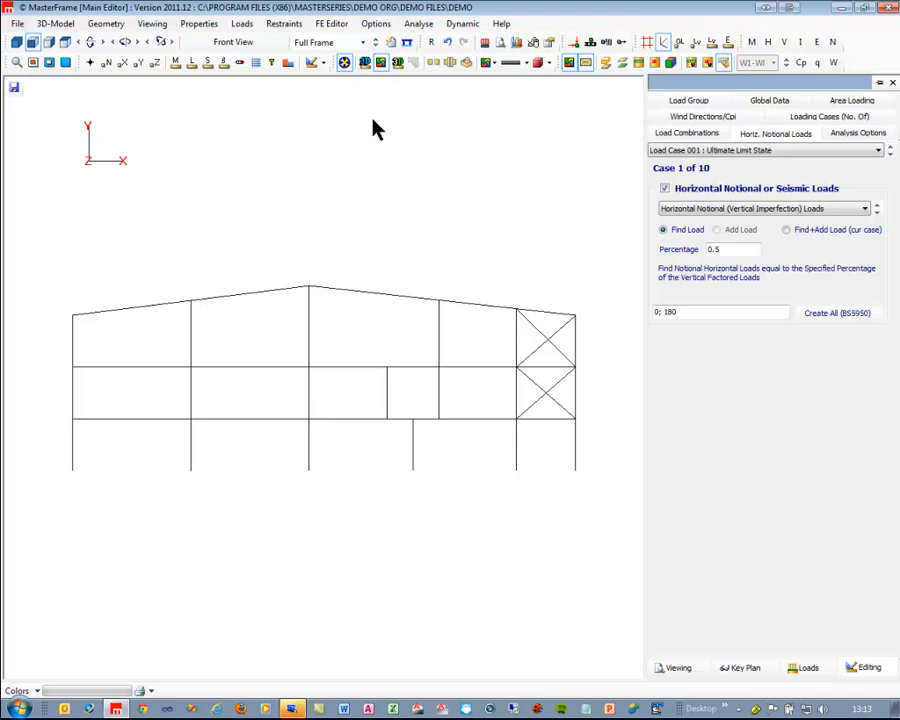
Step: Open the super member definitions and review the analysis, design and drafting super members in the frame
left_click(106, 24)
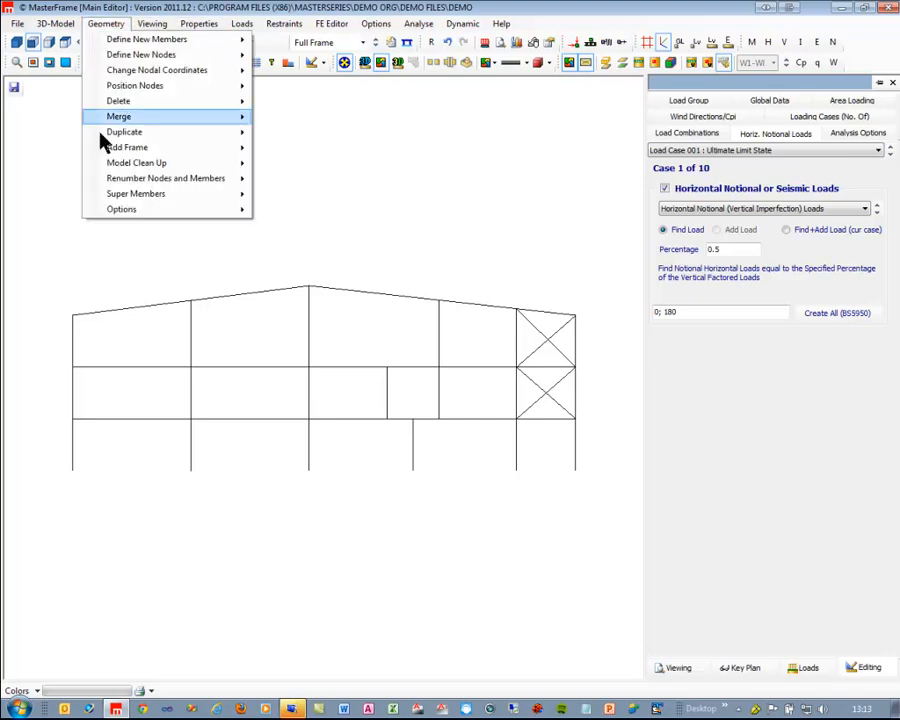
mouse_move(133, 197)
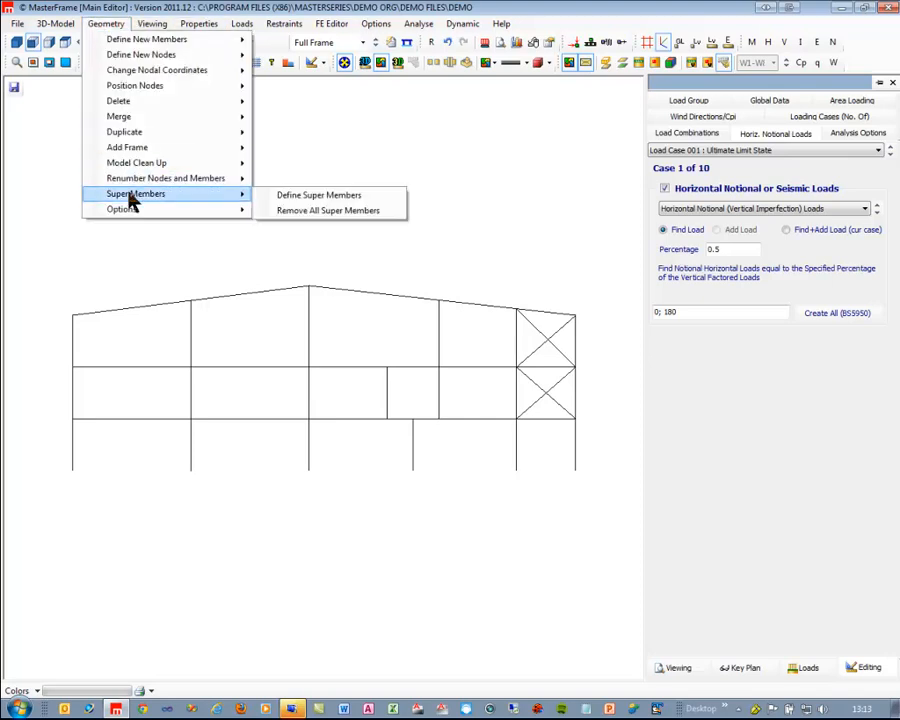
left_click(315, 198)
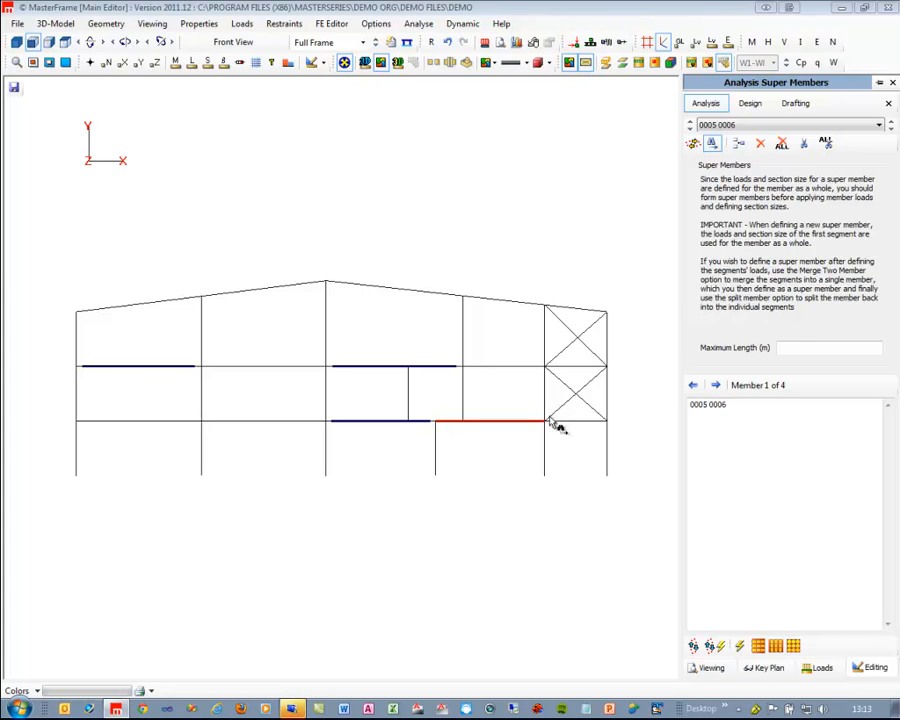
left_click(750, 104)
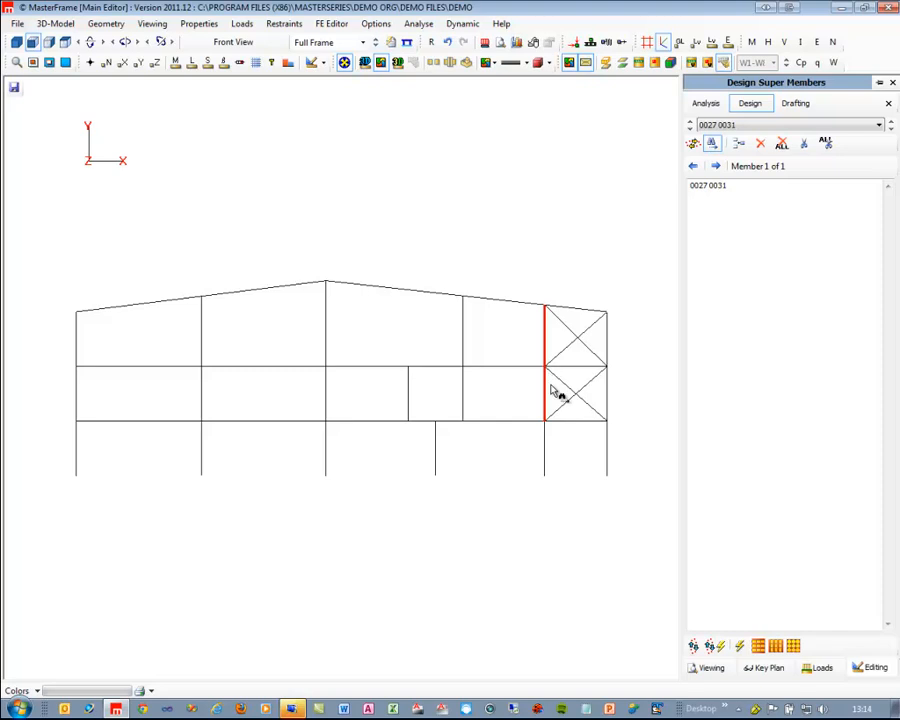
left_click(797, 109)
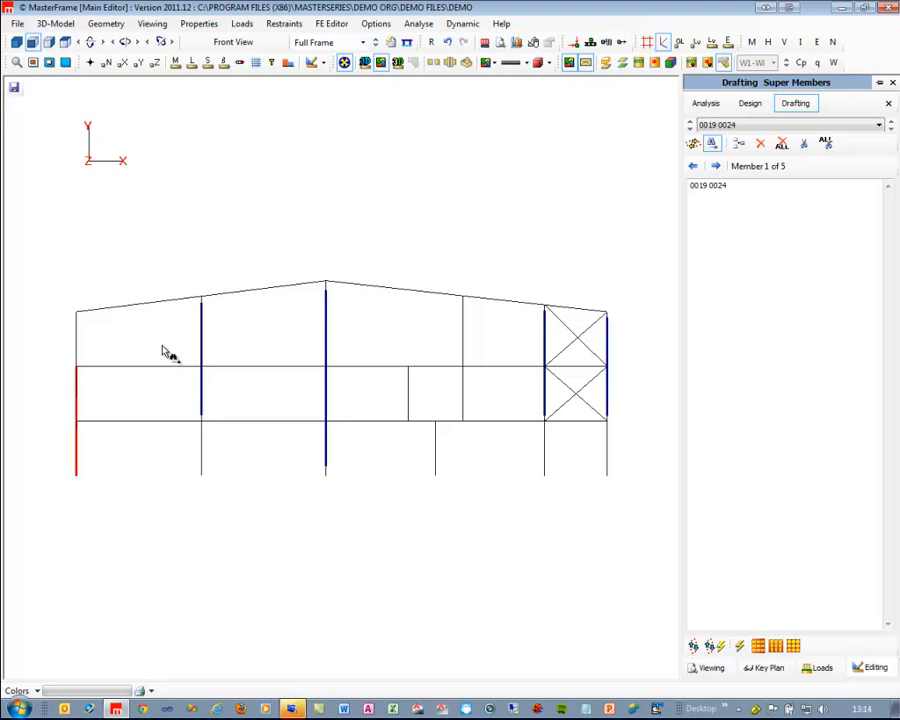
Step: Open the member section sizes and check the sections of the three column segments at the inner side of the braced bay
left_click(198, 25)
mouse_move(217, 42)
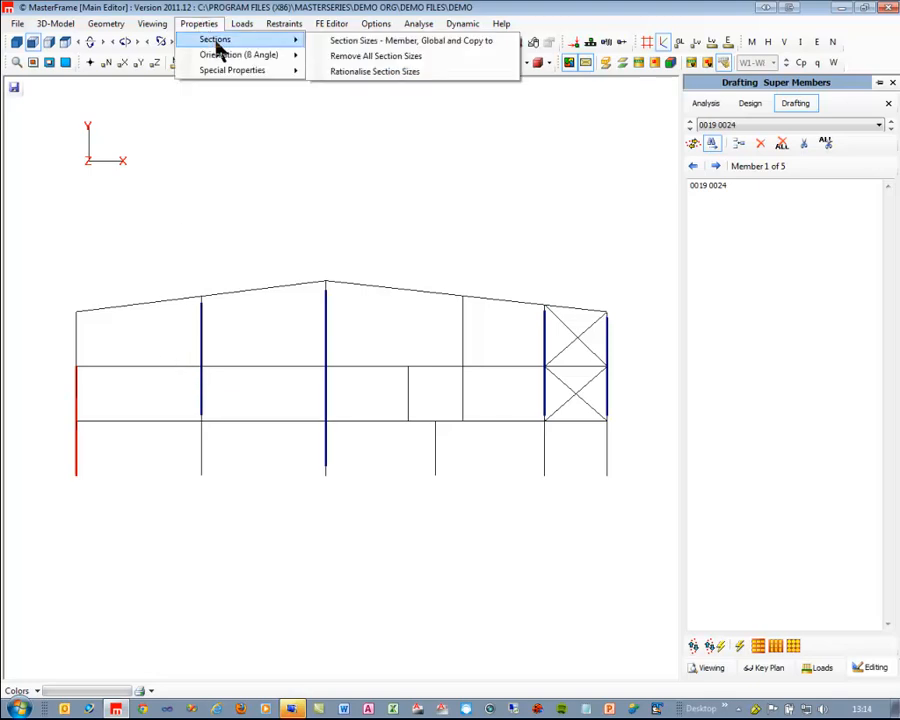
left_click(356, 39)
left_click(195, 26)
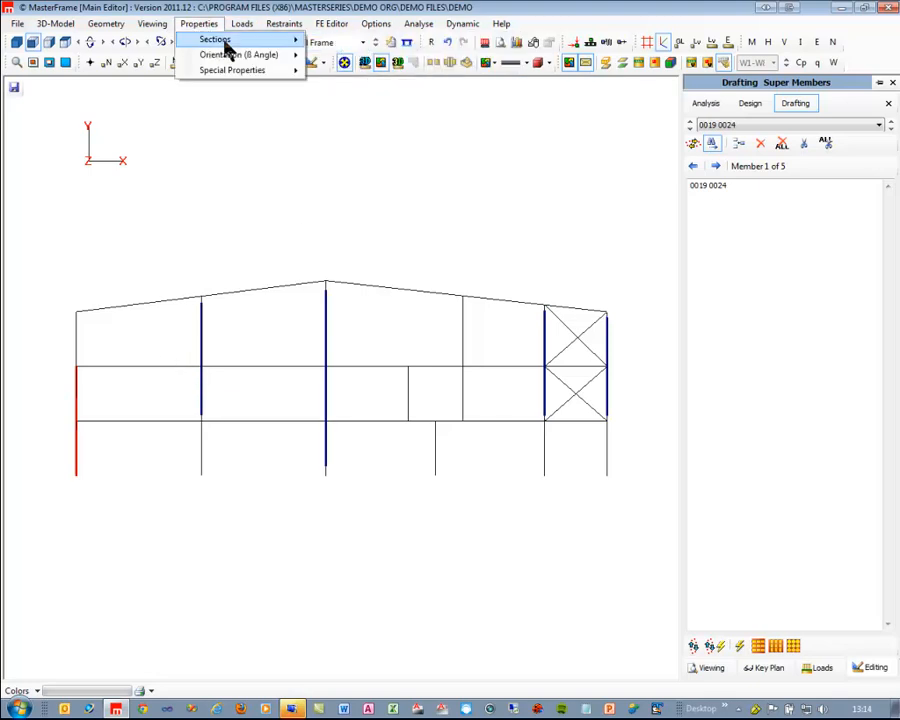
left_click(325, 40)
left_click(197, 25)
left_click(345, 41)
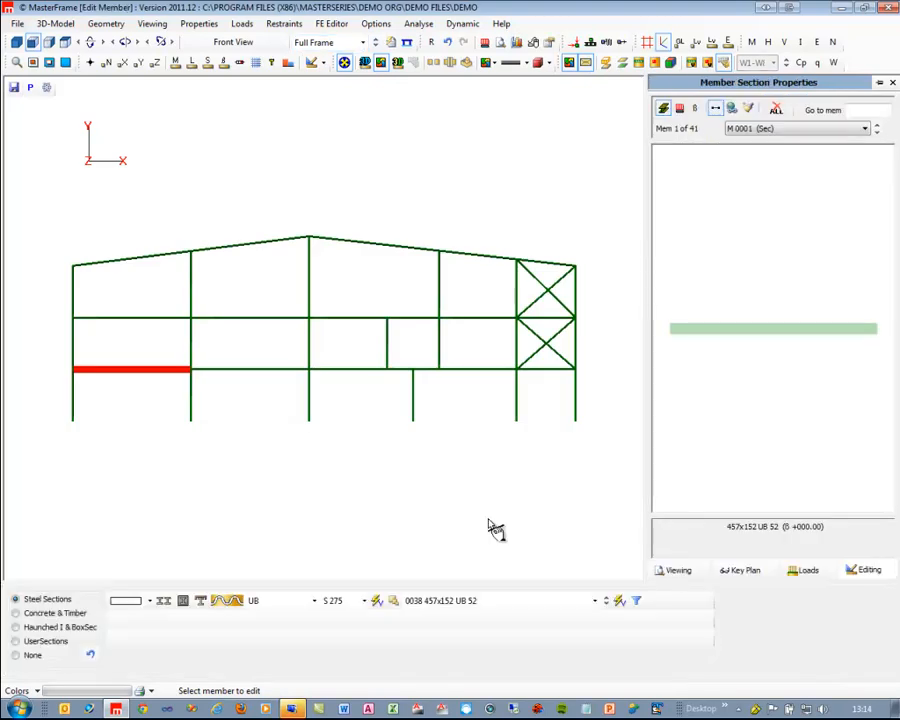
left_click(517, 393)
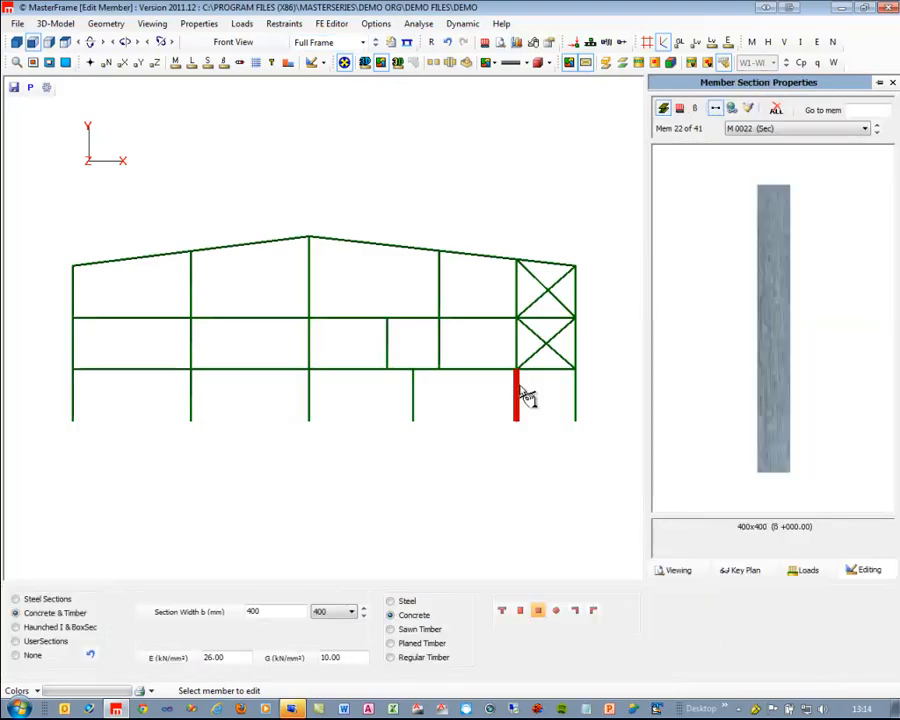
left_click(518, 348)
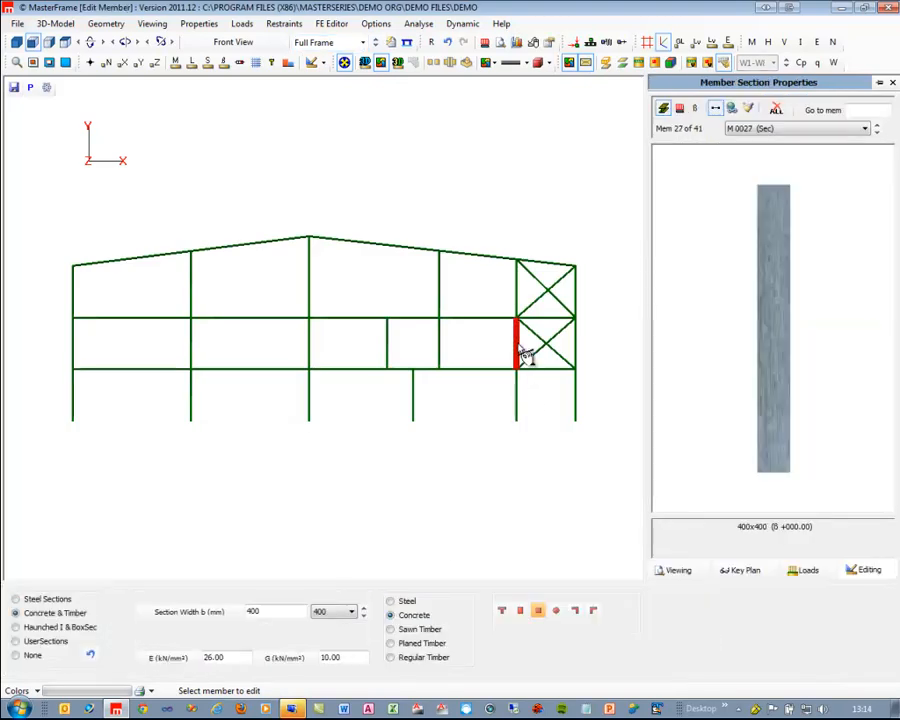
left_click(520, 296)
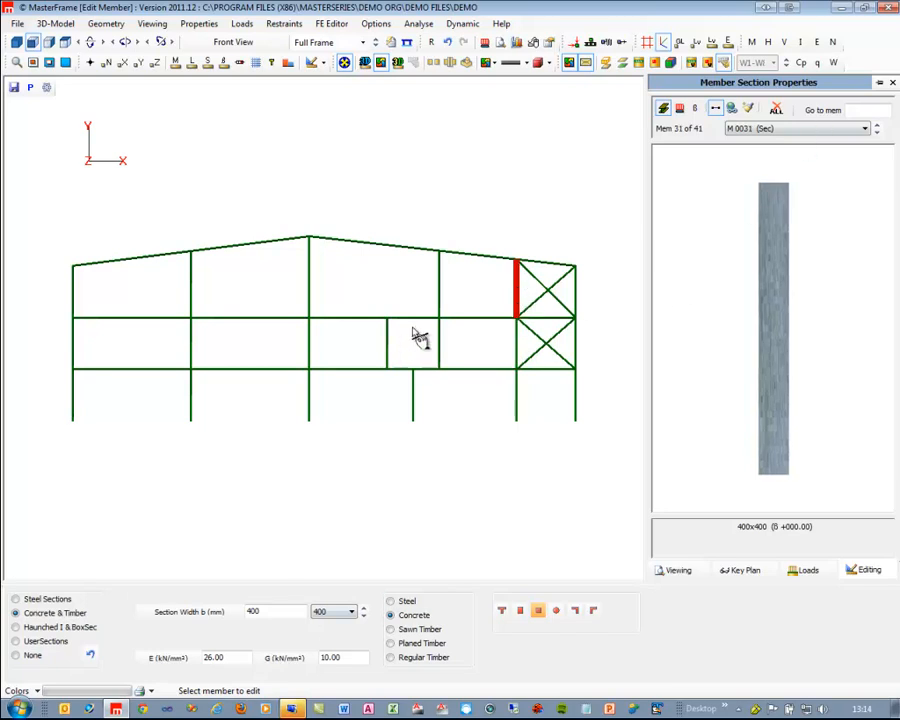
Step: Copy the outer column's 250x250x12 SHS 88.5 section onto the two upper inner column segments of the braced bay, replacing their existing sections
left_click(577, 301)
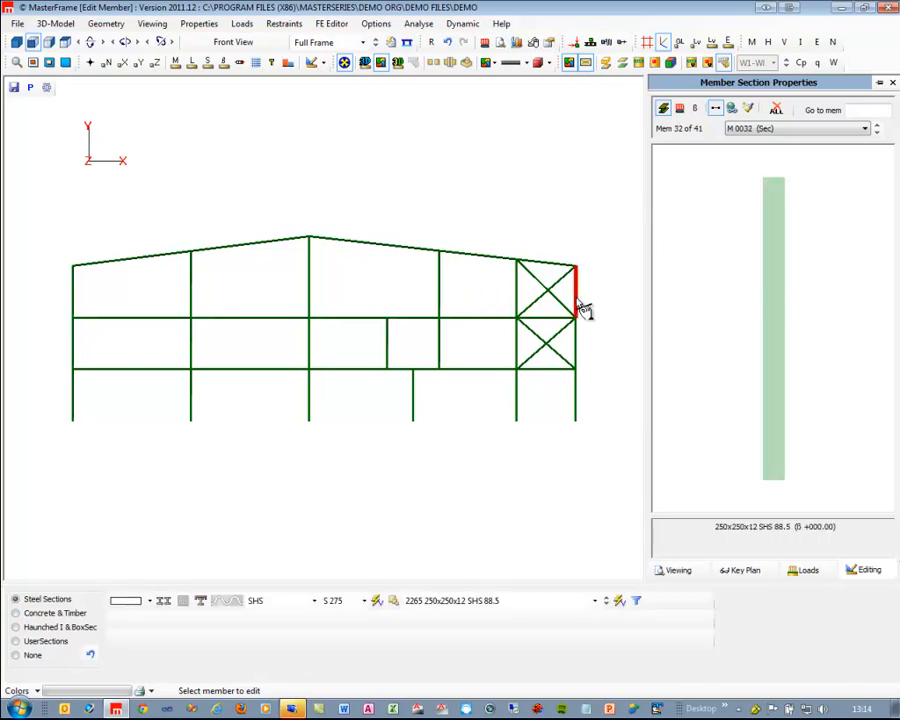
left_click(748, 108)
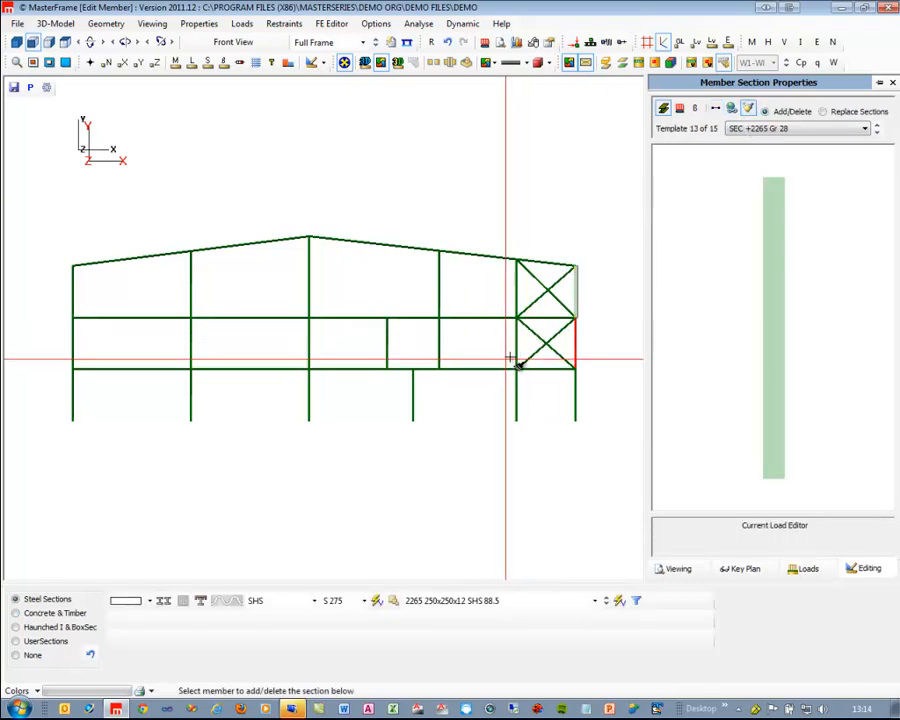
left_click(529, 280)
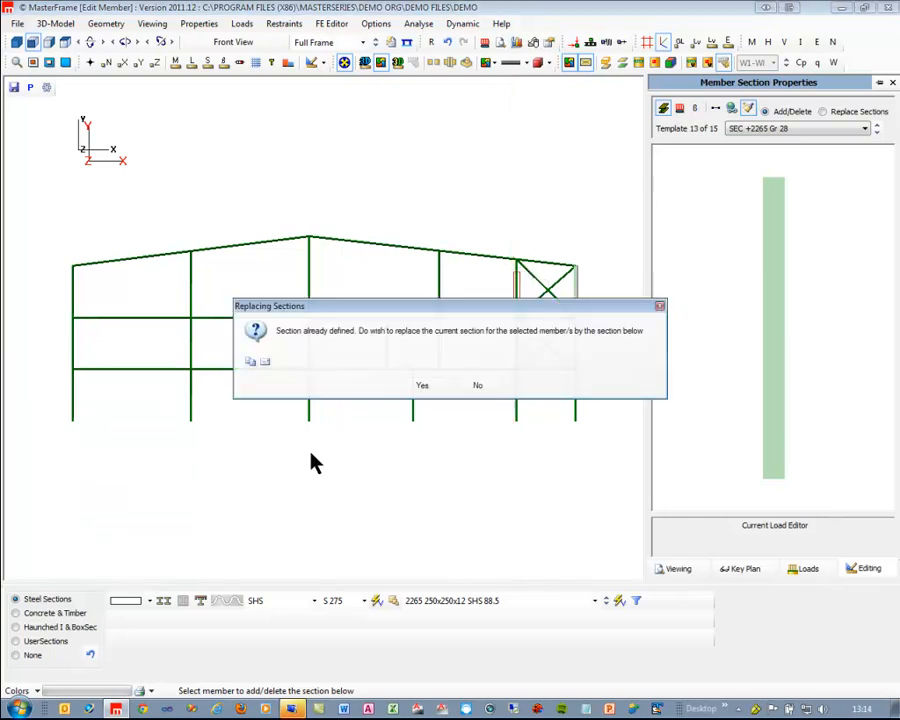
left_click(422, 387)
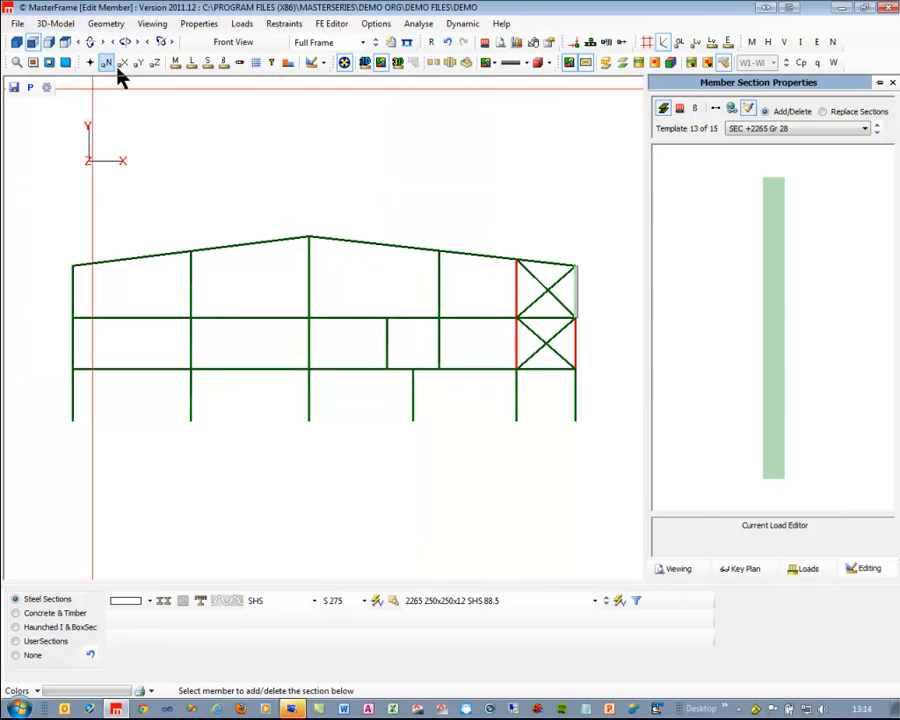
Step: Show the members with their section shapes and run a Space Frame analysis of the full frame
left_click(366, 64)
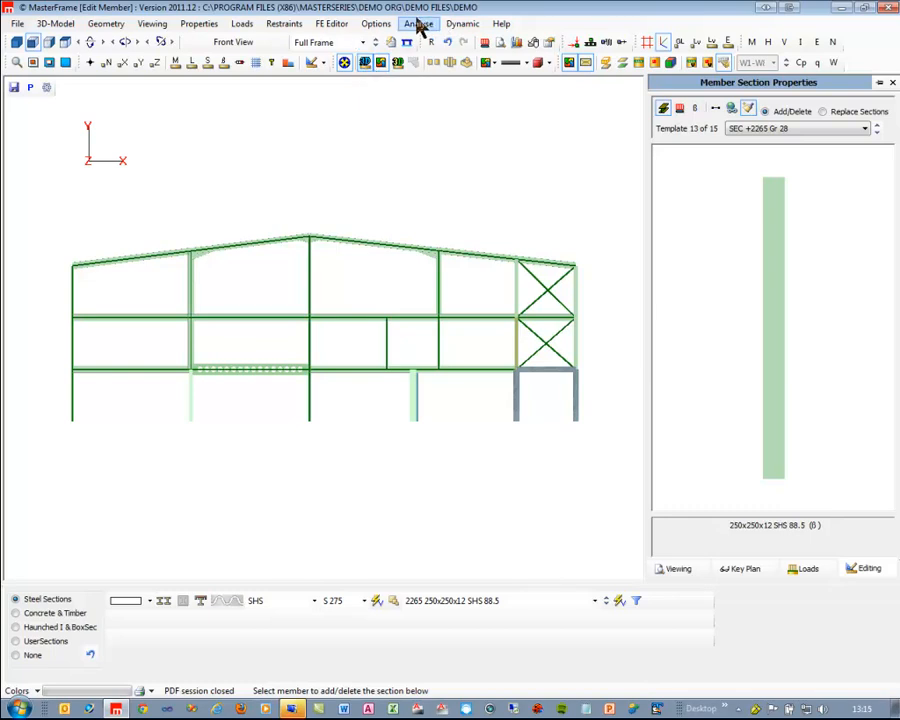
left_click(416, 24)
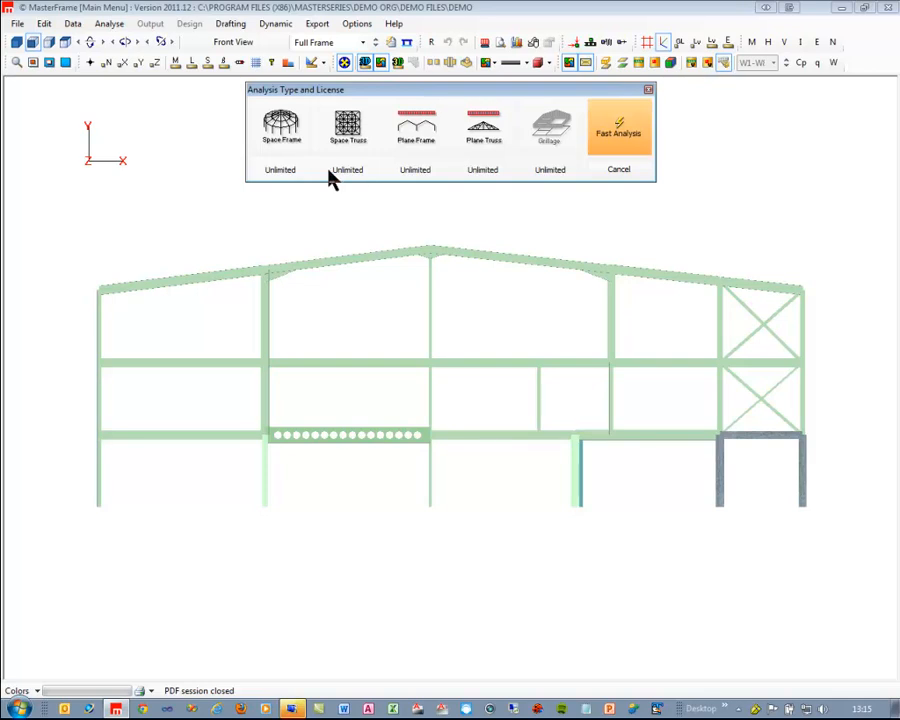
left_click(276, 140)
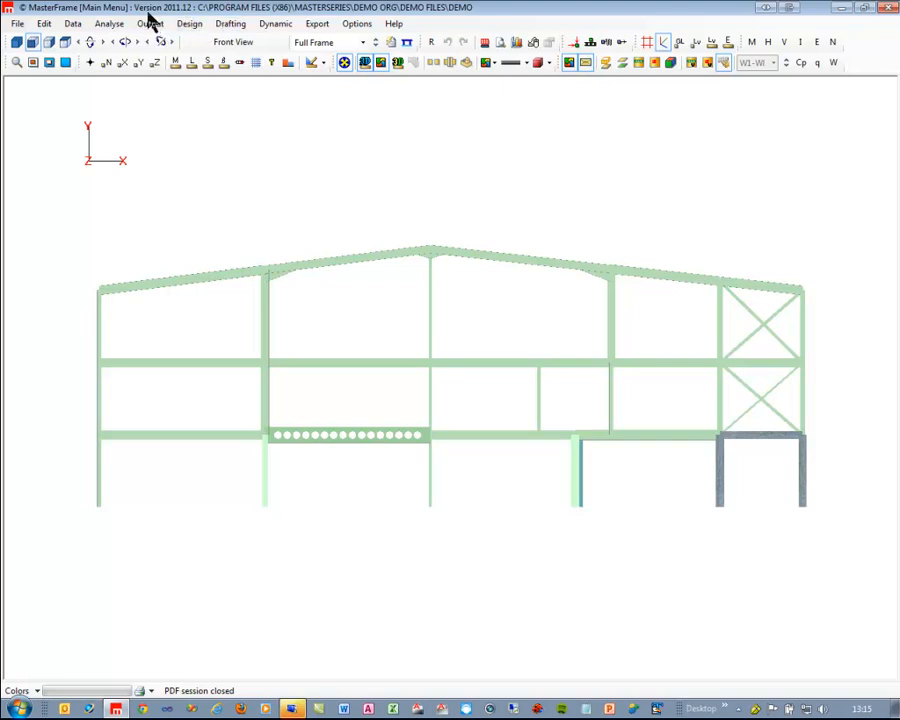
Step: Open the graphical analysis output and display the load case 001 bending moments on plain member lines at a scale of 1000
left_click(148, 25)
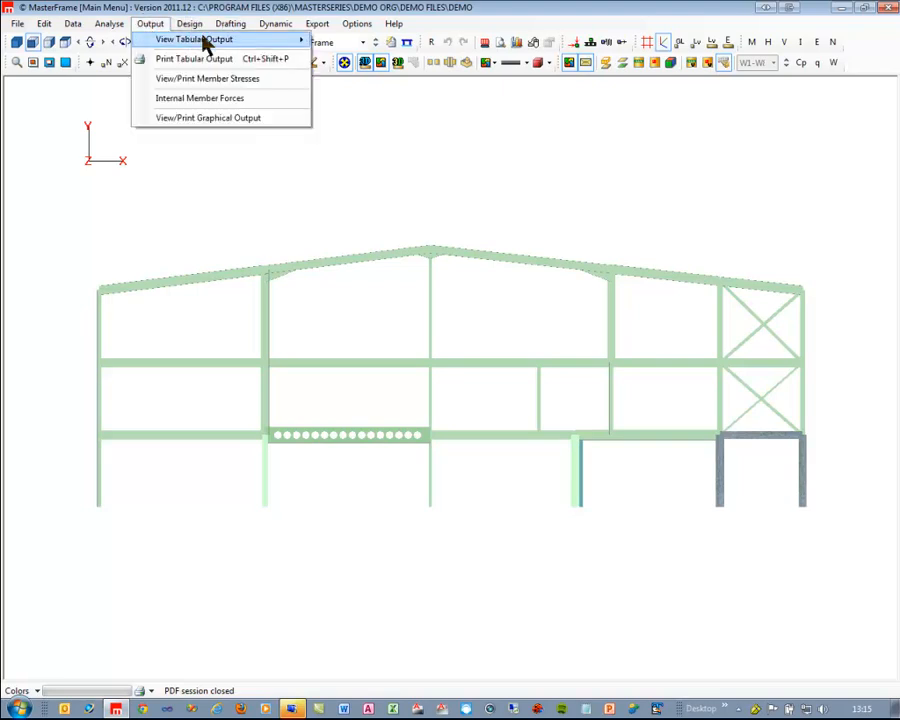
left_click(288, 98)
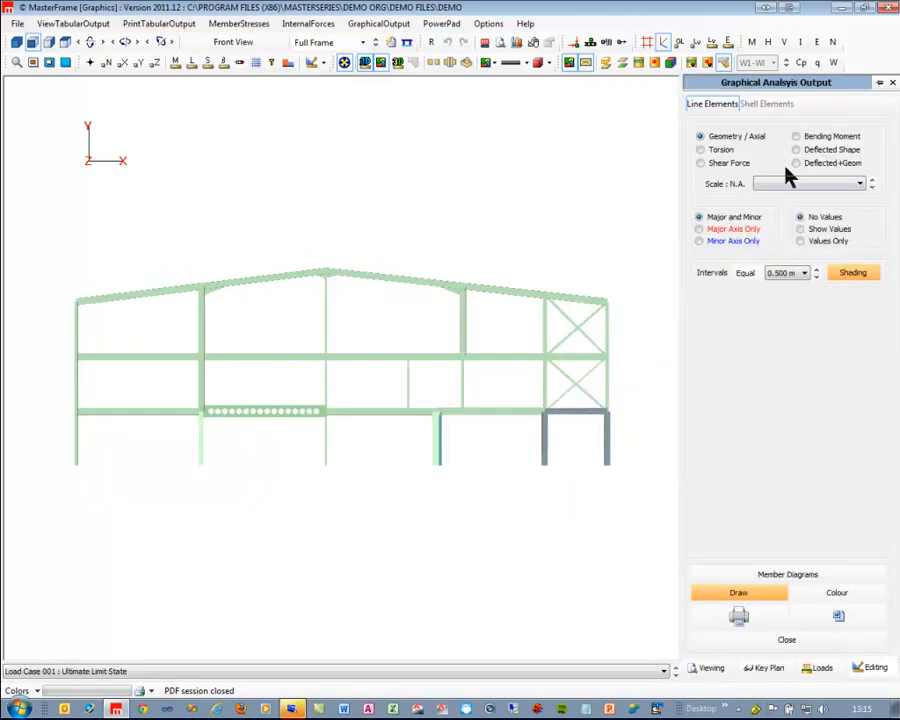
left_click(800, 137)
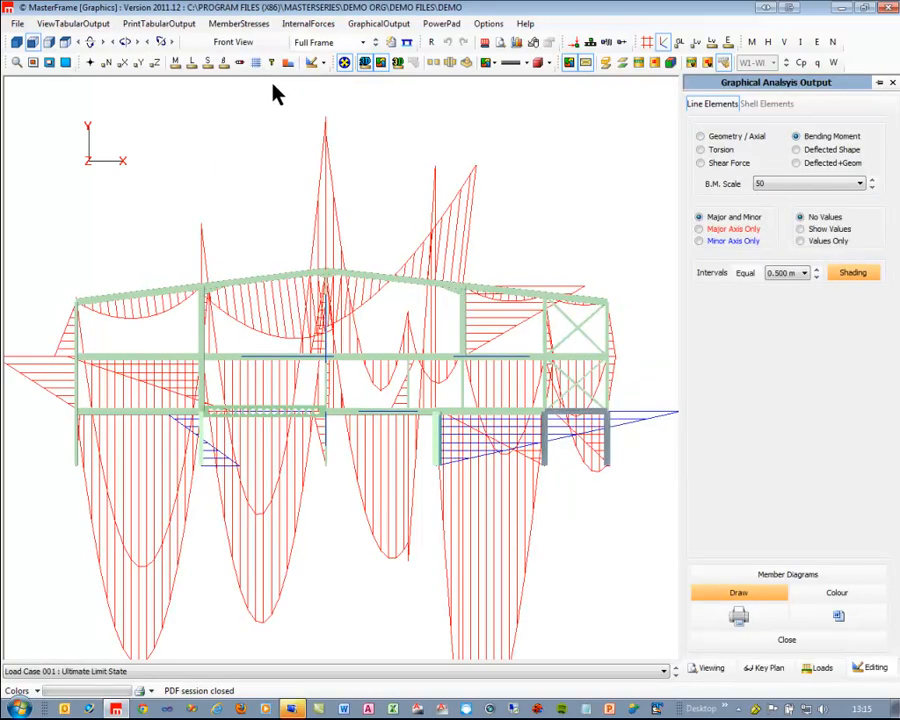
left_click(365, 62)
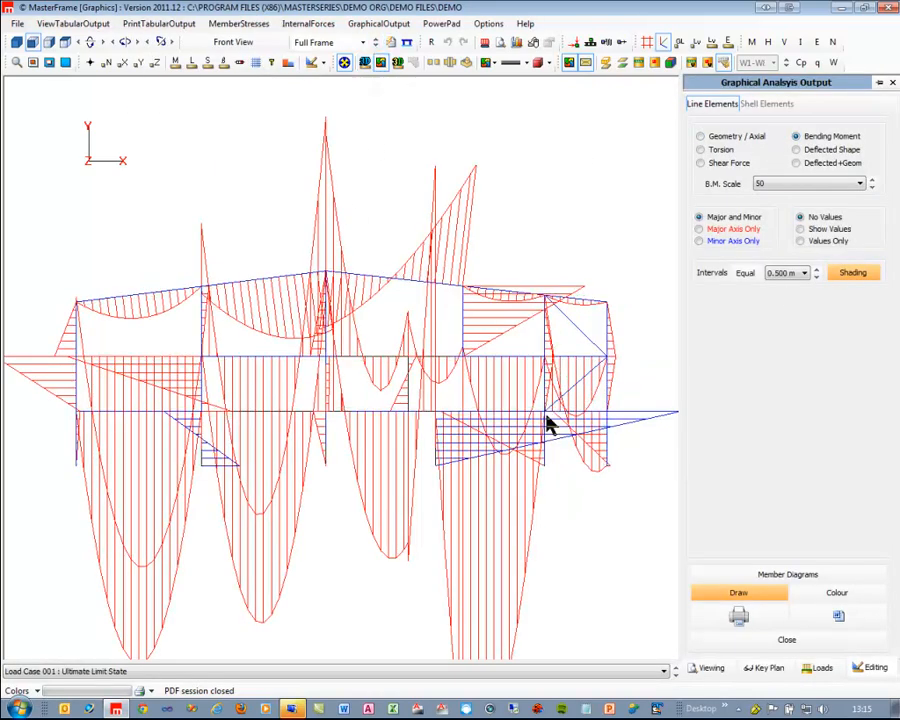
left_click(871, 187)
left_click(871, 187)
left_click(871, 187)
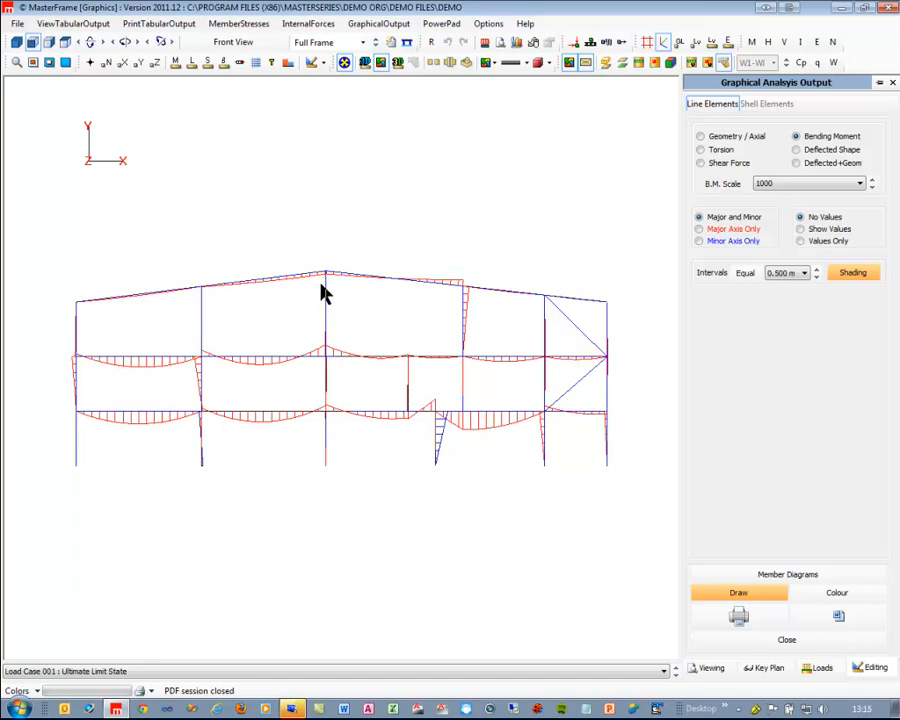
Step: Review the deflected shape at magnifications down to 1, overlay it on the frame geometry, and close the graphical output
left_click(811, 151)
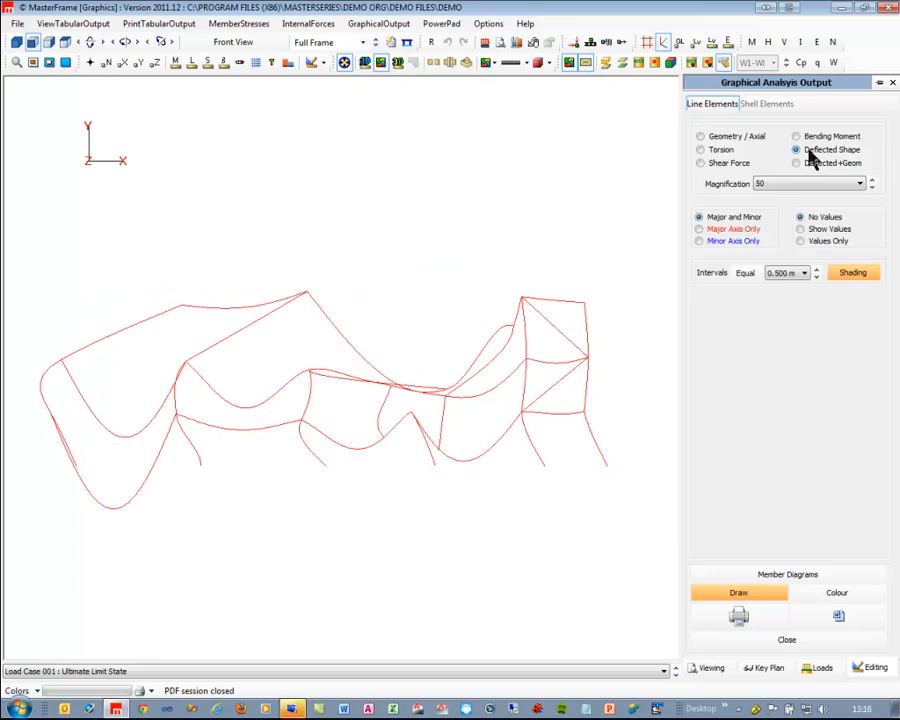
left_click(871, 181)
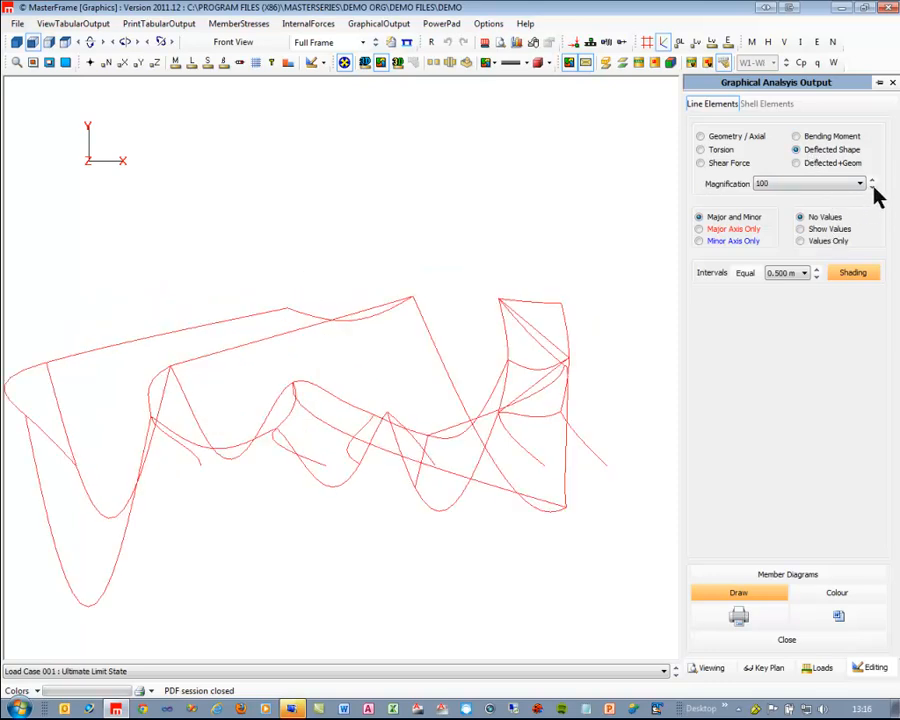
left_click(872, 182)
left_click(872, 188)
left_click(872, 188)
left_click(872, 188)
left_click(872, 188)
left_click(872, 188)
left_click(872, 188)
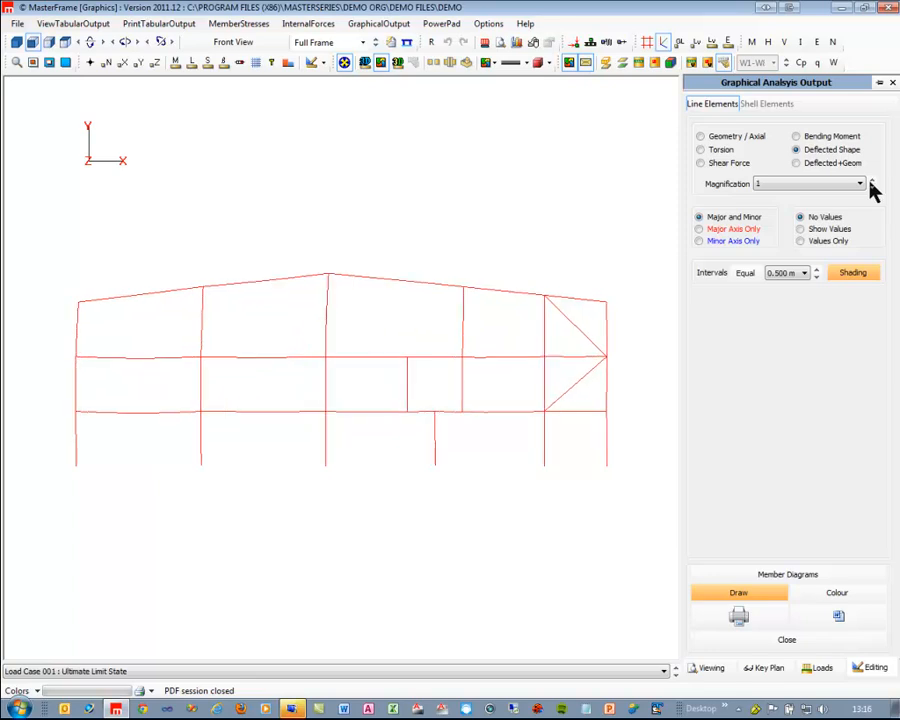
left_click(811, 165)
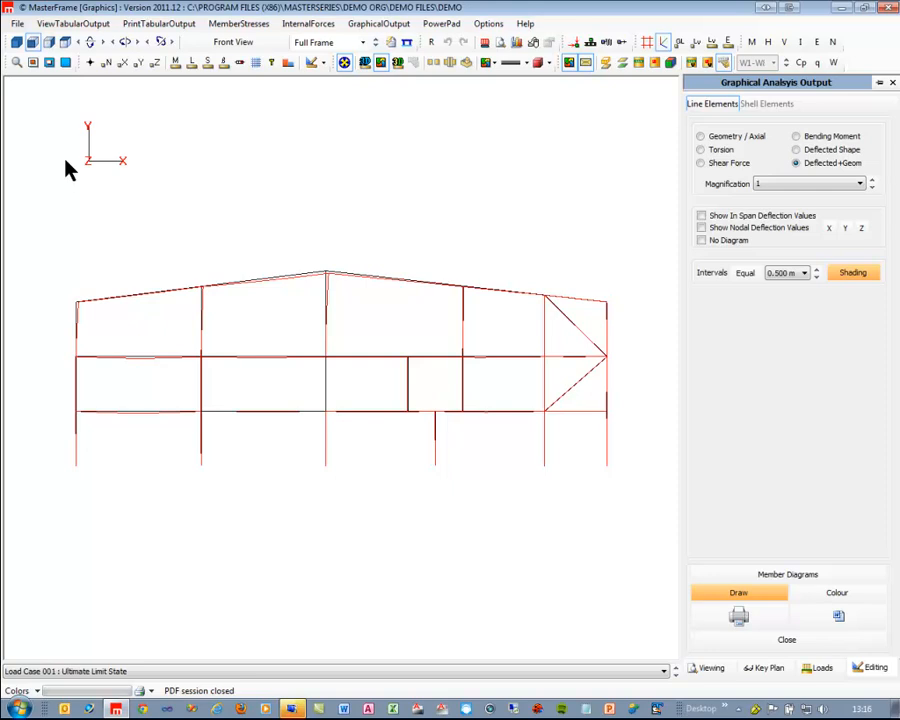
left_click(893, 86)
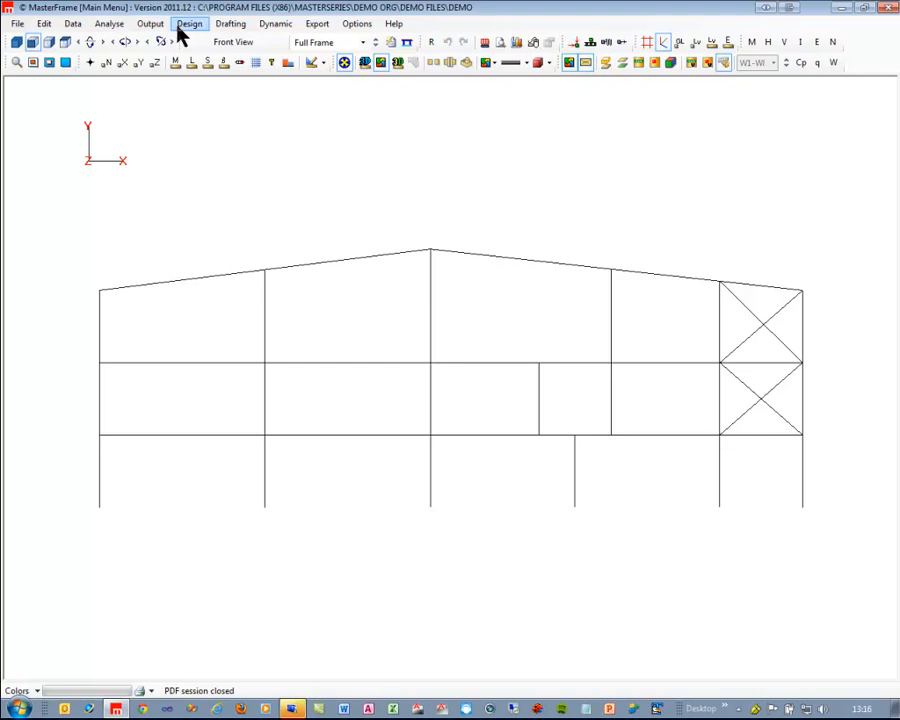
Step: Open the BS 5950 steel section design and create a Beam and Beam-Portion check for Member 1 at Level 1
left_click(180, 27)
left_click(248, 46)
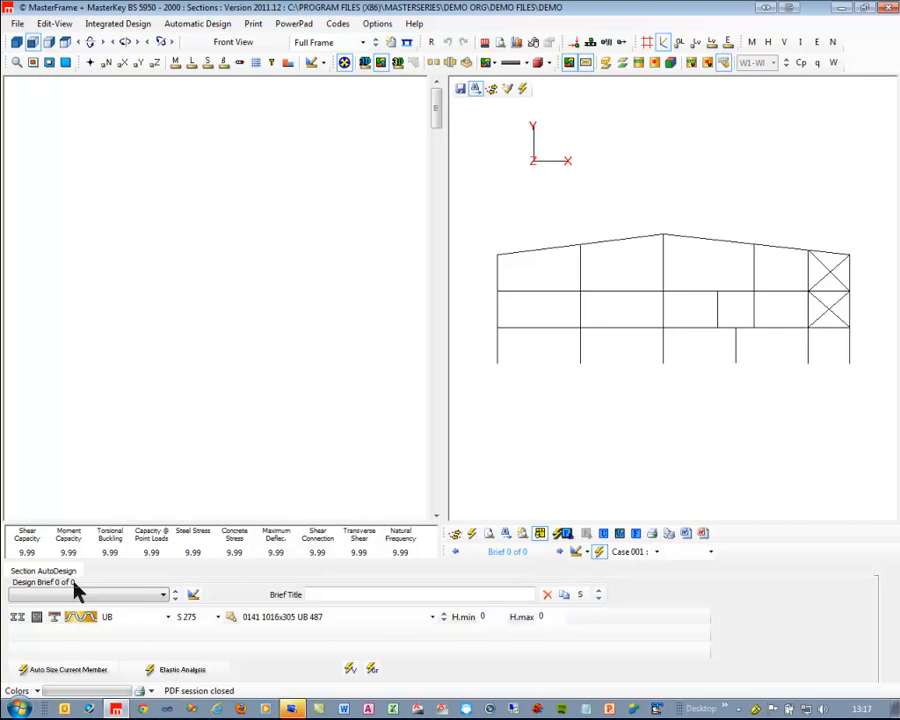
left_click(130, 28)
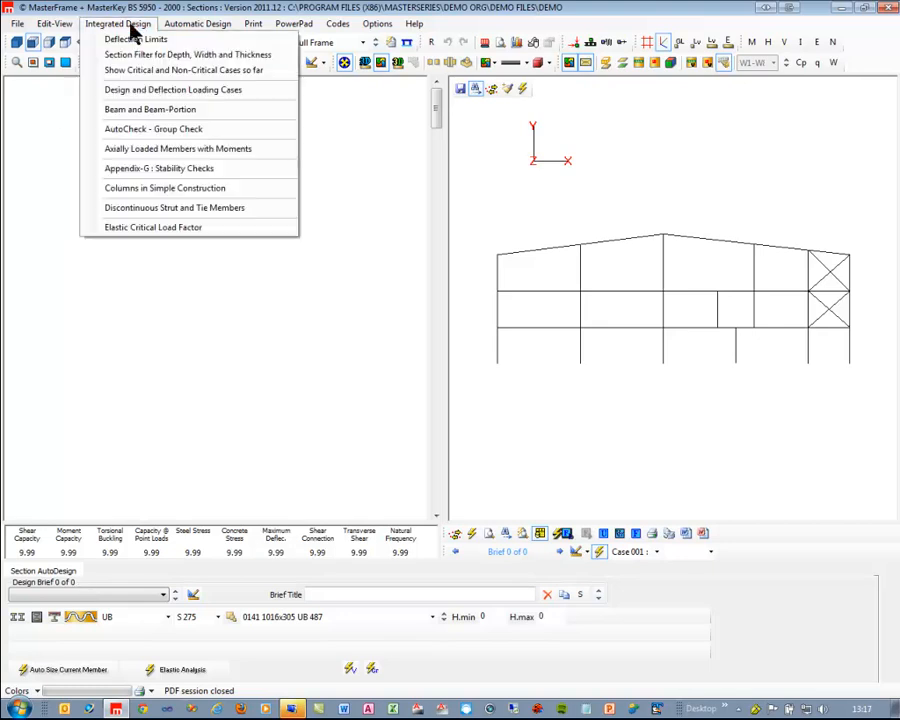
left_click(153, 110)
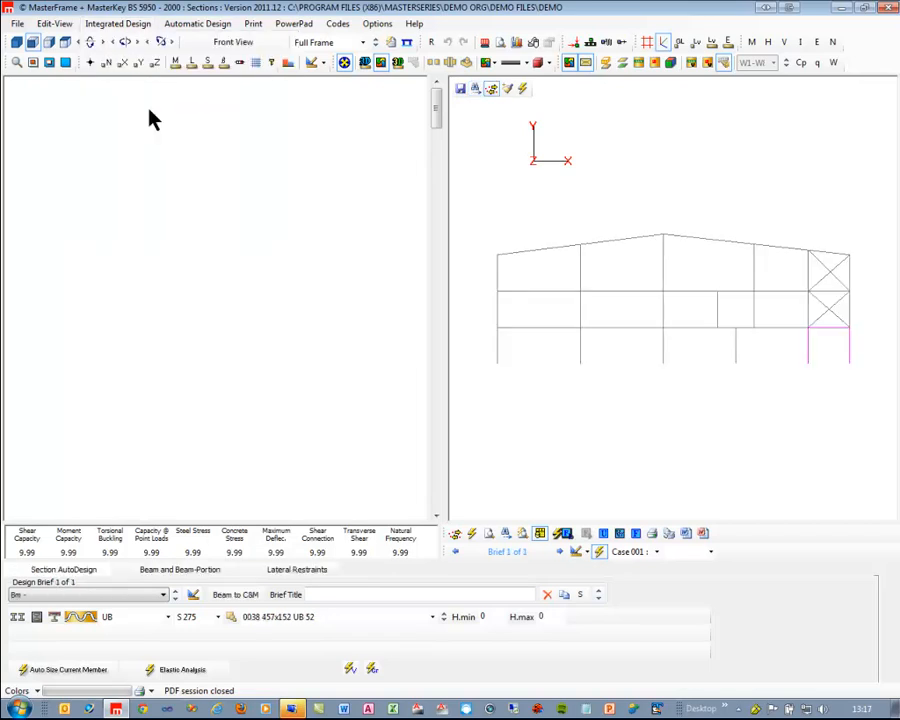
left_click(537, 334)
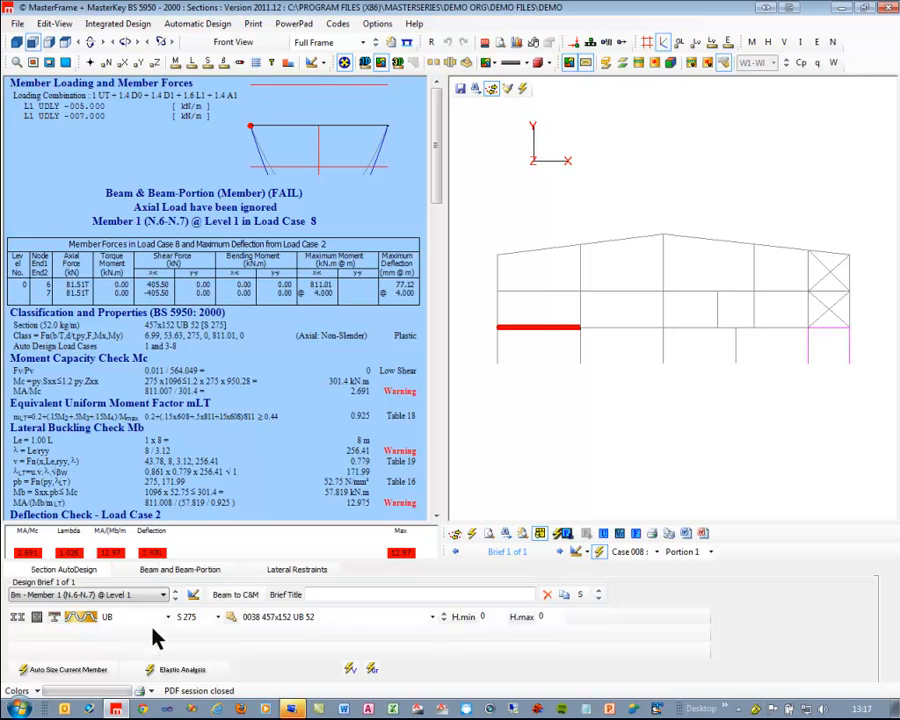
Step: Browse the UB section list and try a 406x178 UB 54 for the selected beam
left_click(271, 617)
scroll(350, 445, "up", 11)
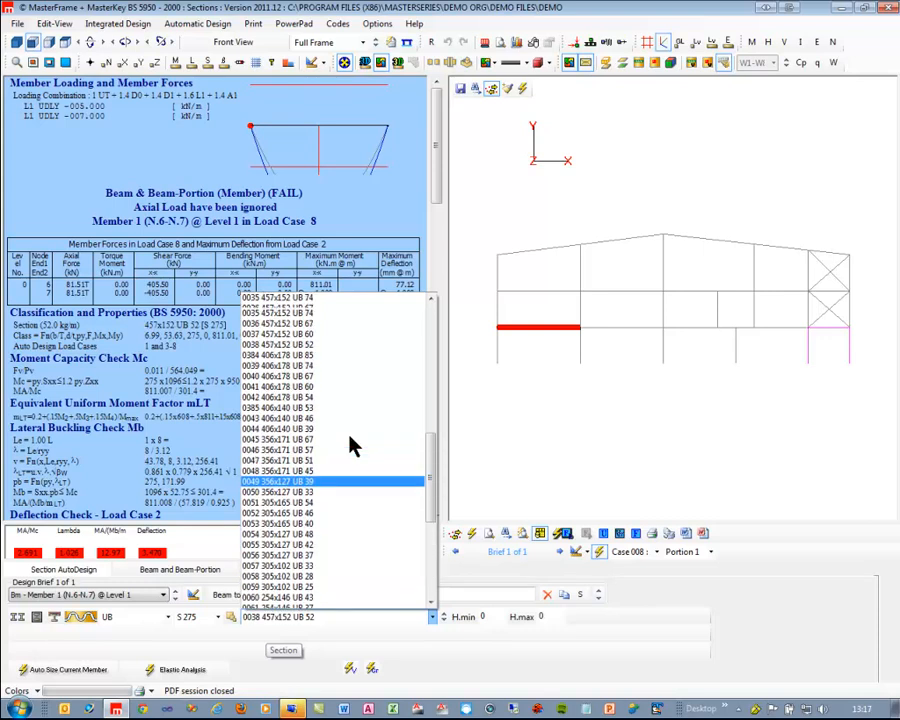
scroll(350, 445, "up", 4)
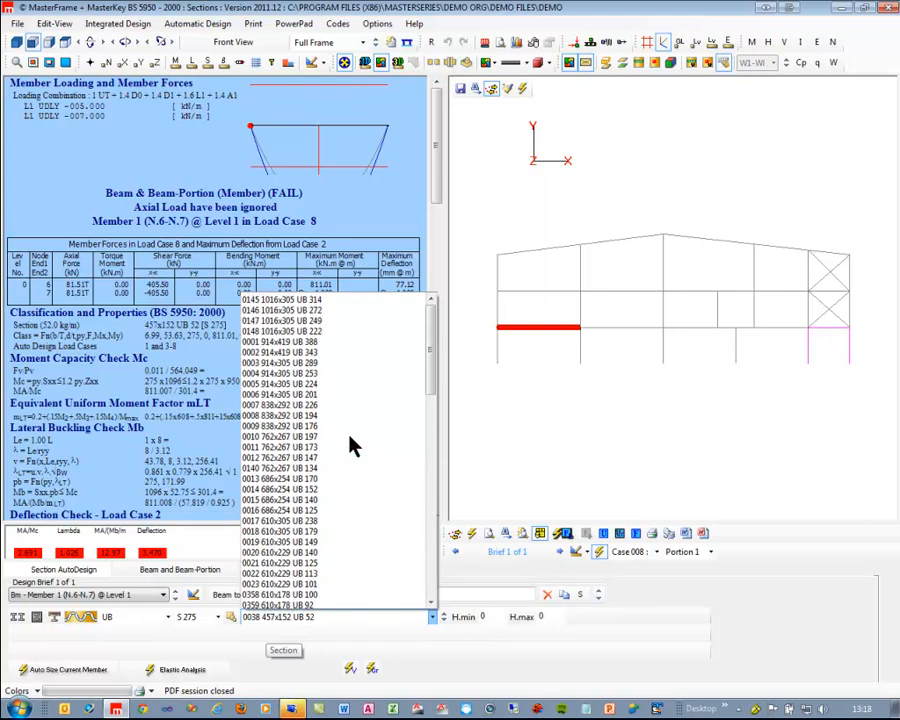
scroll(350, 445, "down", 14)
scroll(350, 445, "down", 8)
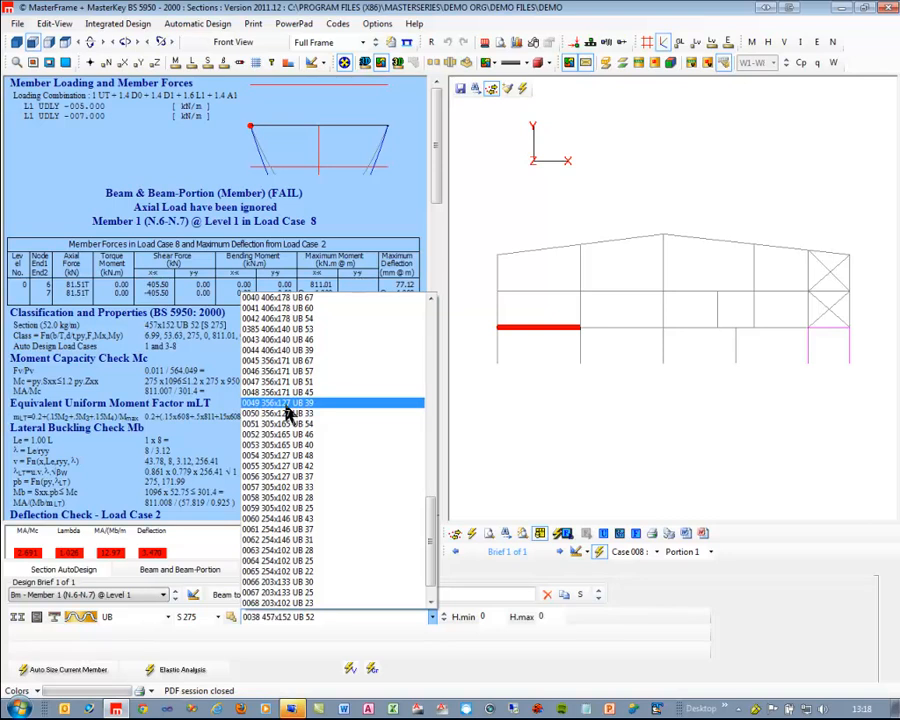
left_click(276, 321)
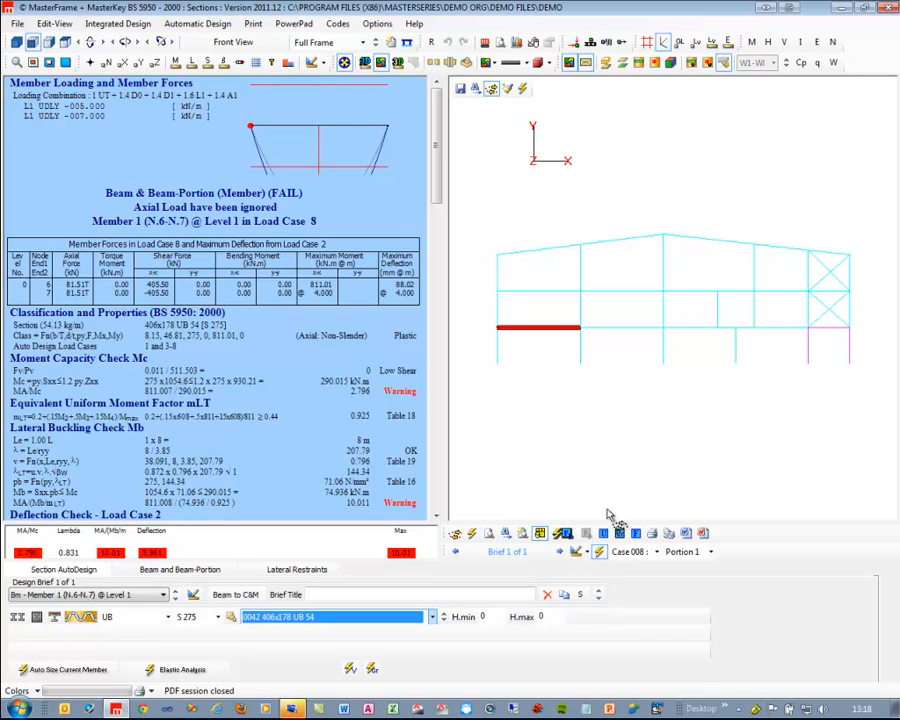
Step: Try a 457x152 UB 60 section for the selected beam
left_click(421, 618)
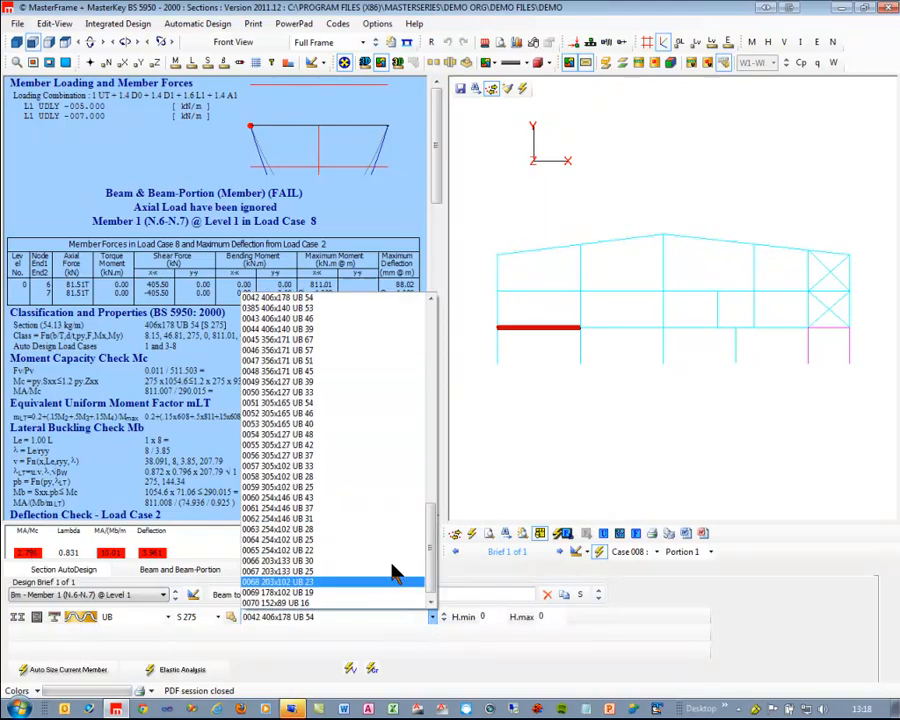
scroll(335, 347, "up", 3)
scroll(305, 408, "up", 3)
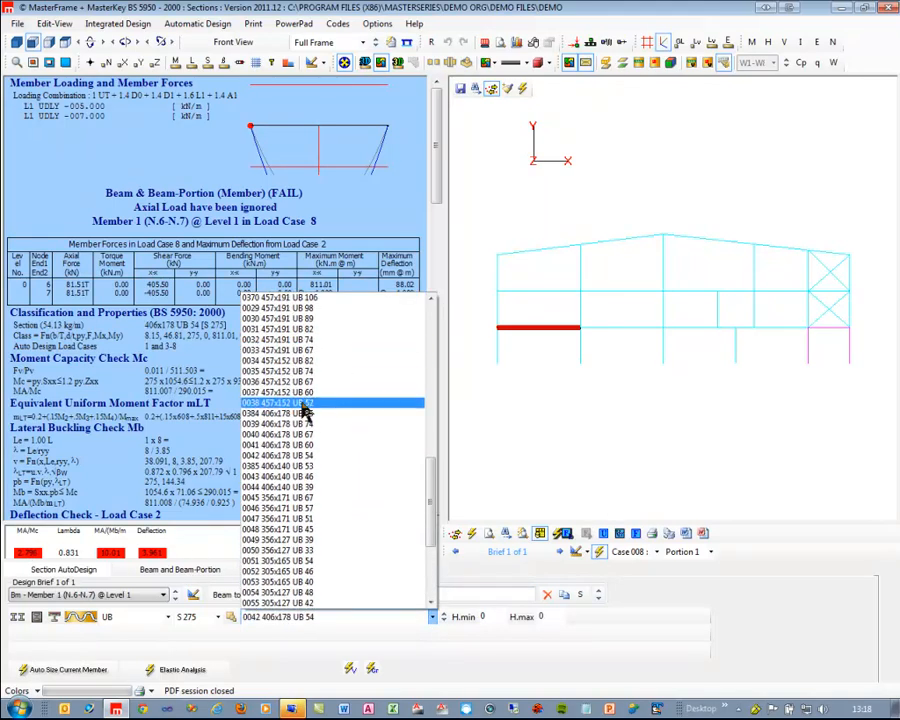
left_click(287, 405)
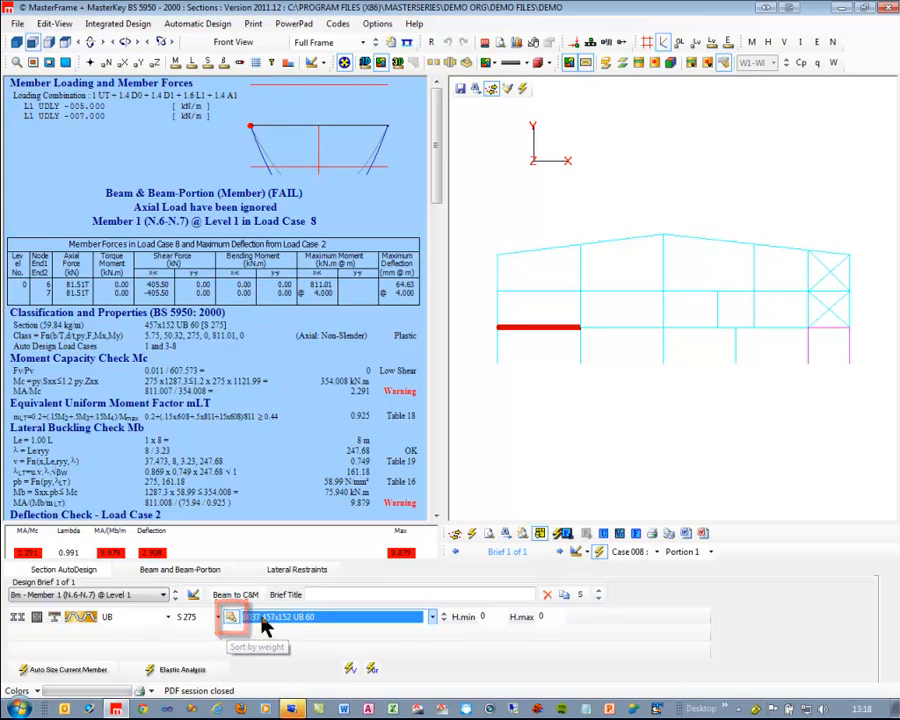
Step: Sort the section list by weight and try a 356x171 UB 51 for the beam
left_click(268, 618)
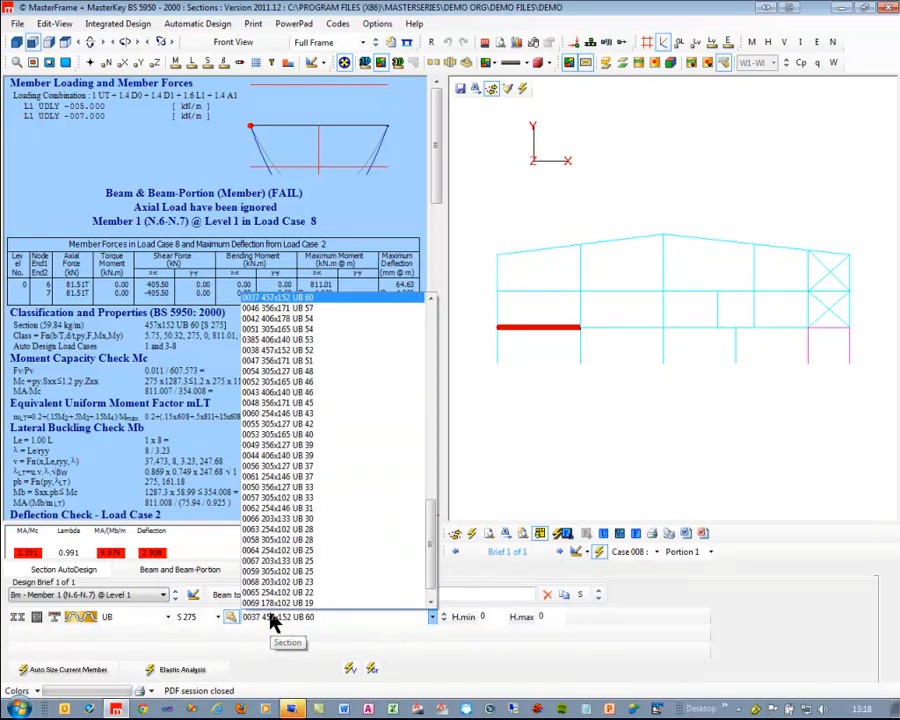
left_click(305, 361)
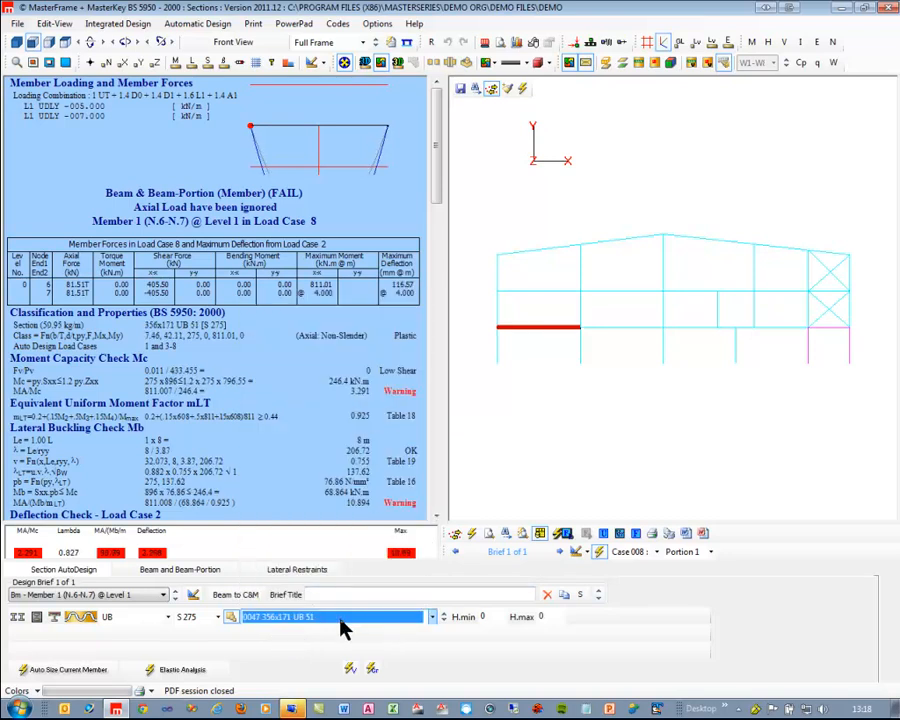
Step: Resize the beam to 610x229 UB 101 and raise it to the heavier 610x229 UB 113
left_click(336, 619)
scroll(304, 372, "up", 12)
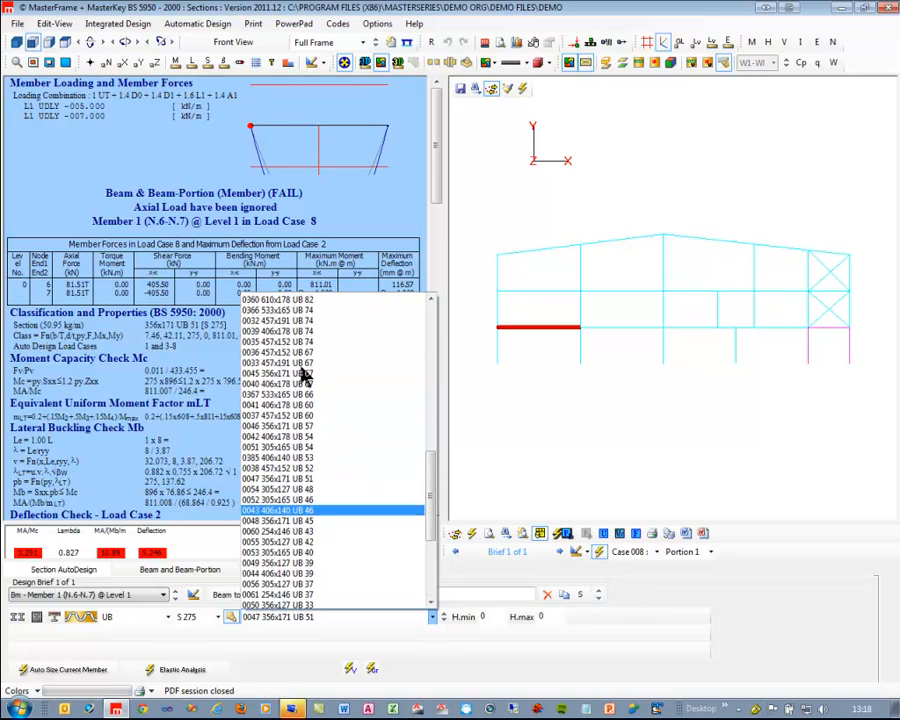
scroll(305, 374, "up", 1)
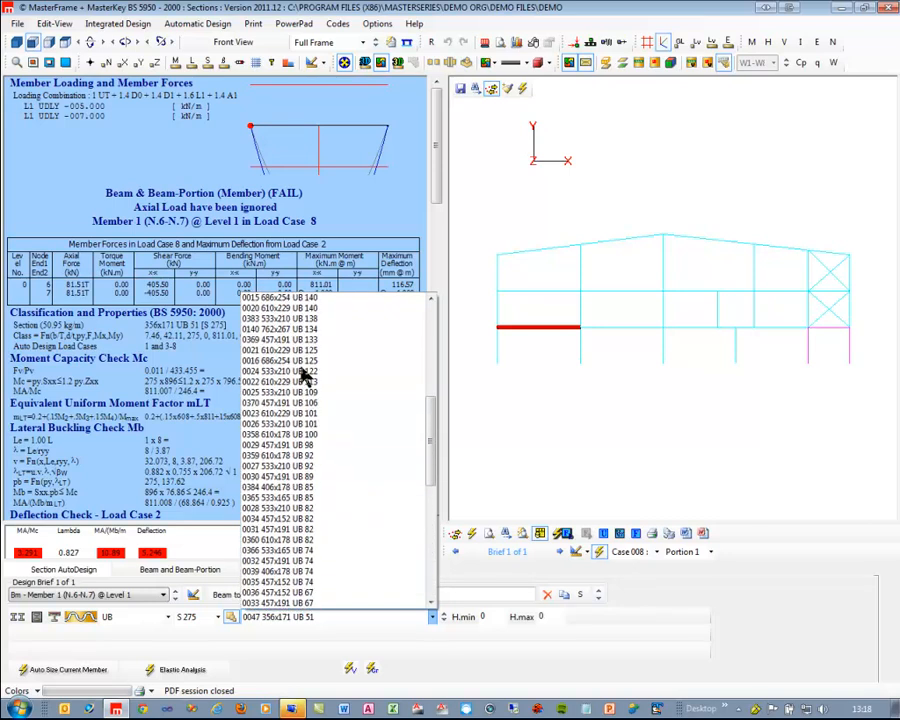
left_click(292, 424)
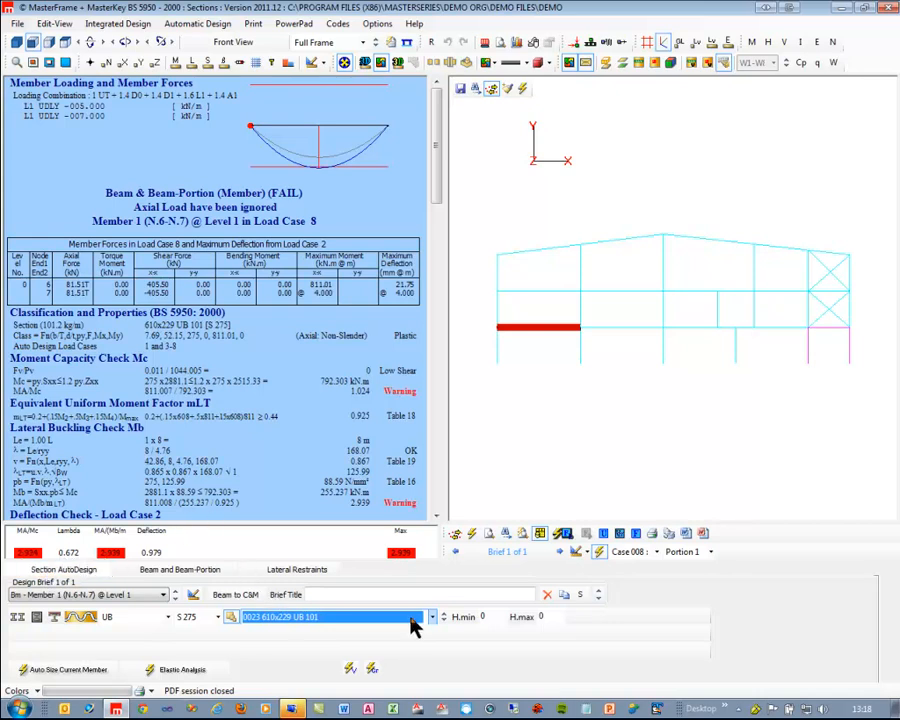
left_click(446, 617)
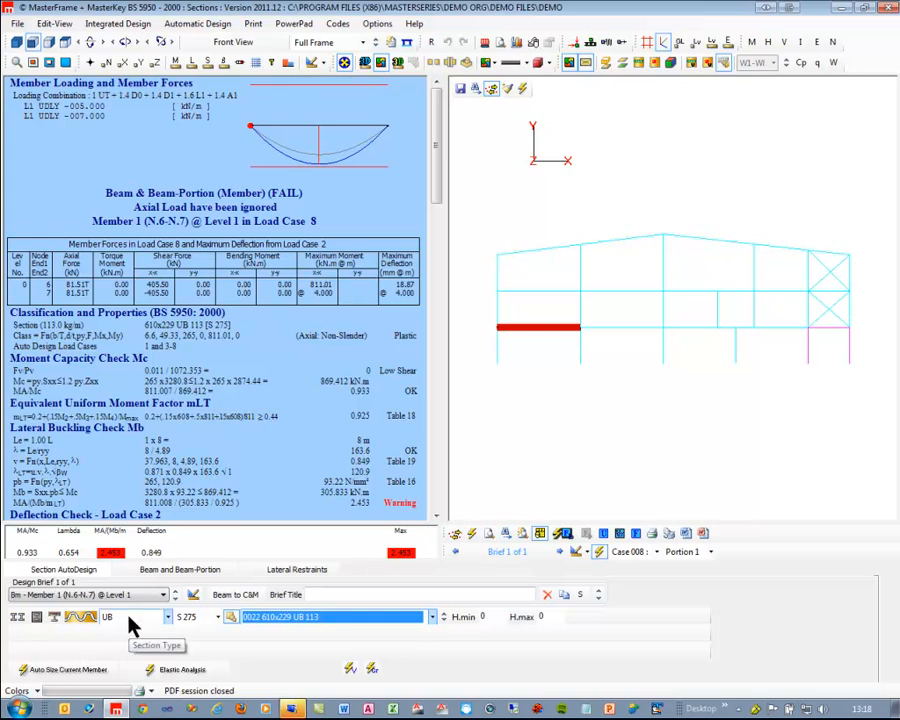
Step: Set the lateral restraint of the selected Level 1 beam to Full Rest
left_click(173, 569)
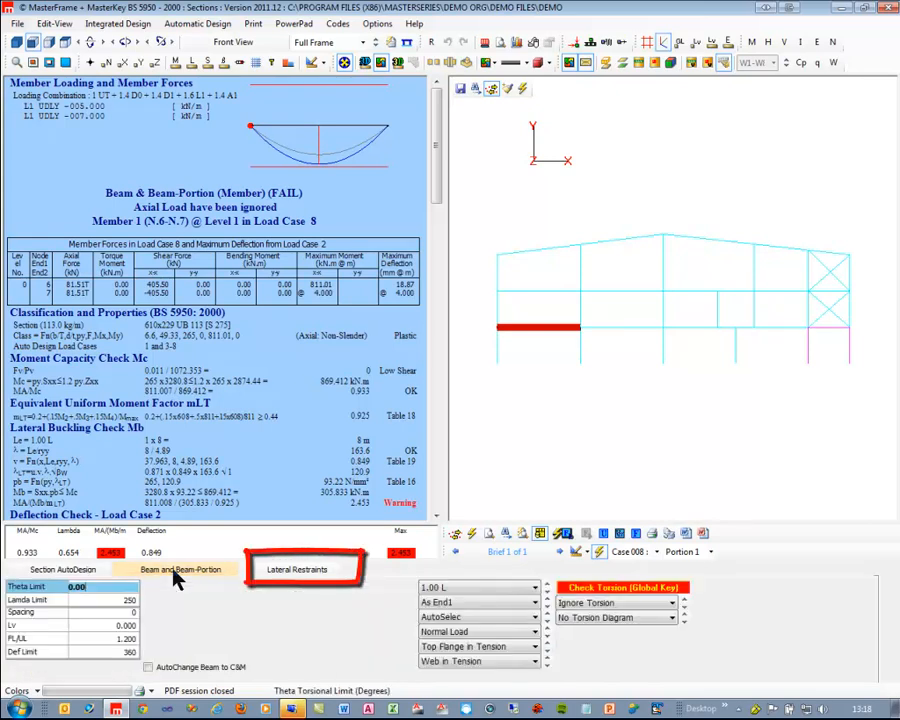
left_click(442, 589)
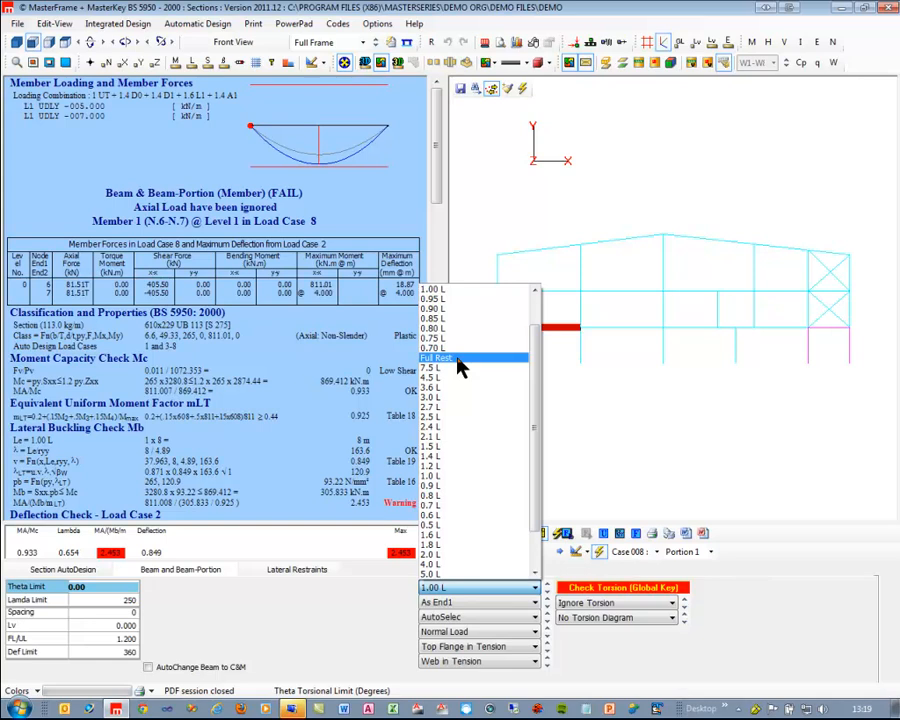
left_click(458, 364)
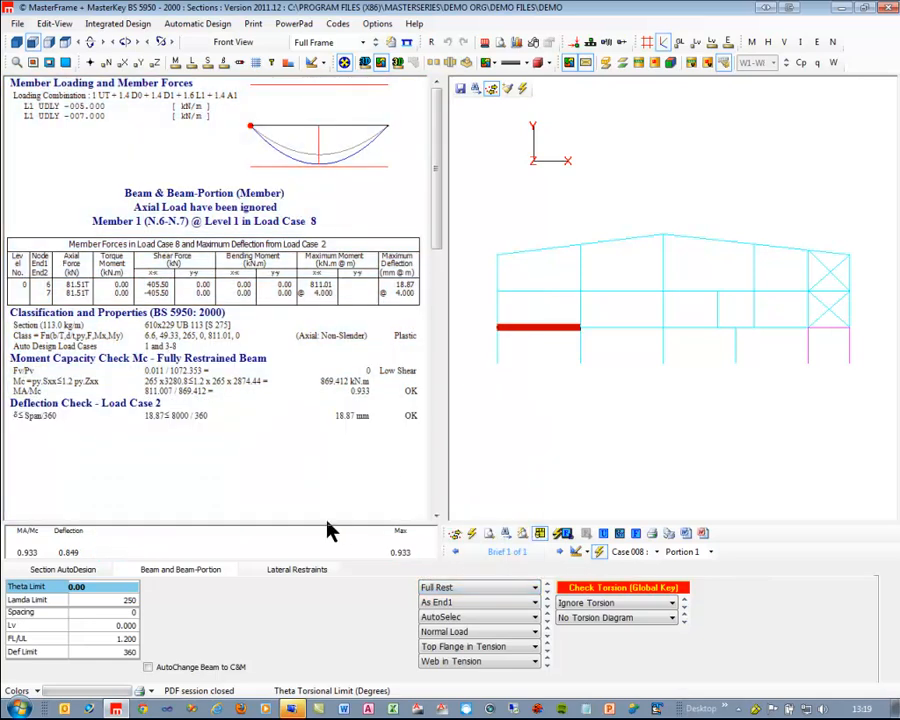
Step: Change the steel grade of the selected beam to S 355
left_click(68, 568)
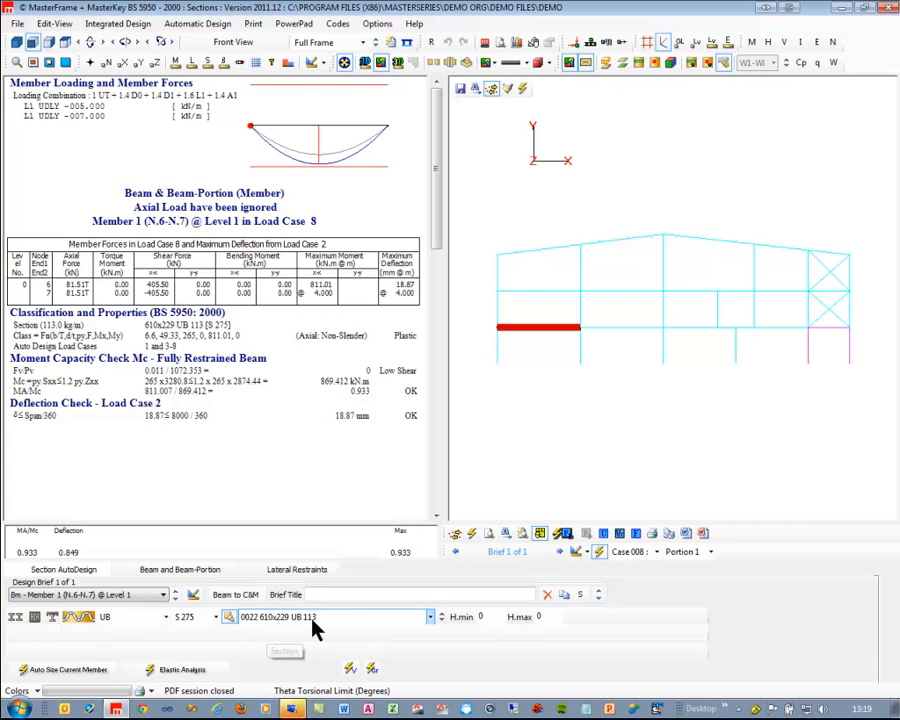
left_click(195, 617)
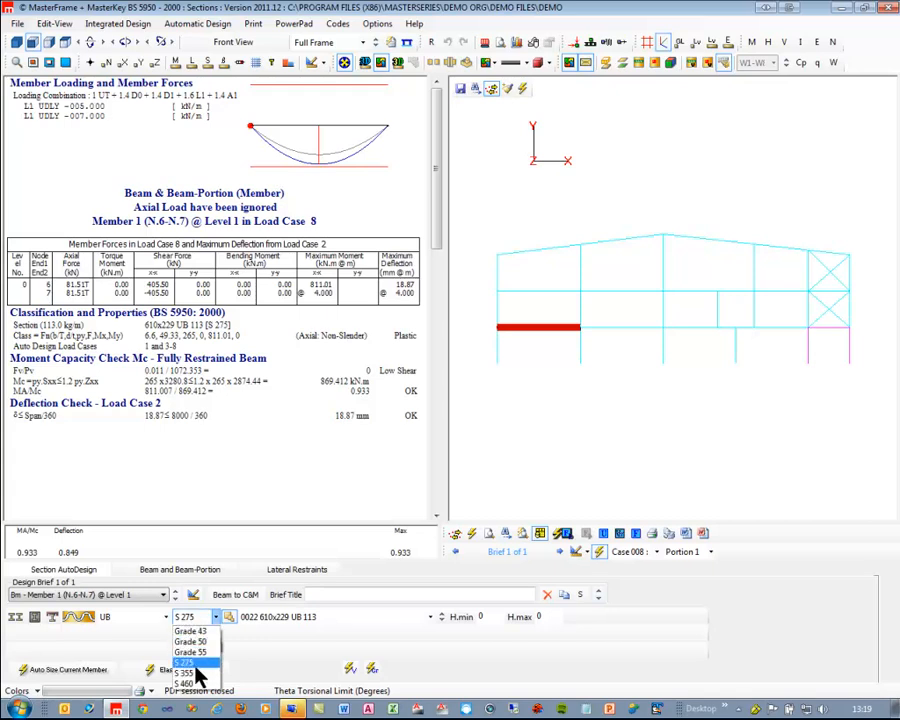
left_click(190, 673)
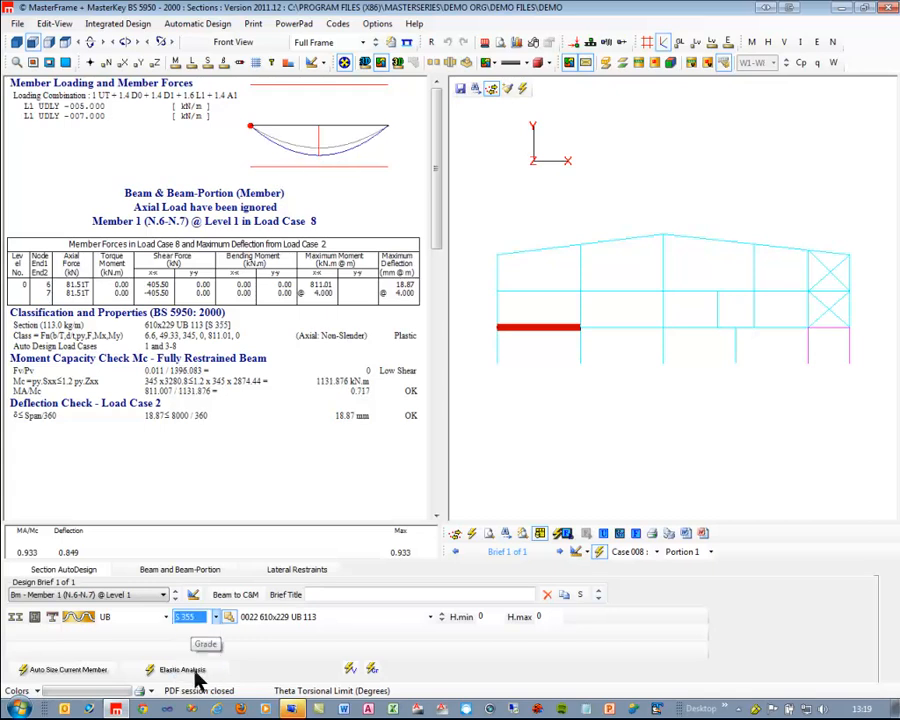
Step: Try lighter UB sections for the S 355 beam, including 457x191 UB 98 and 610x229 UB 101
left_click(311, 617)
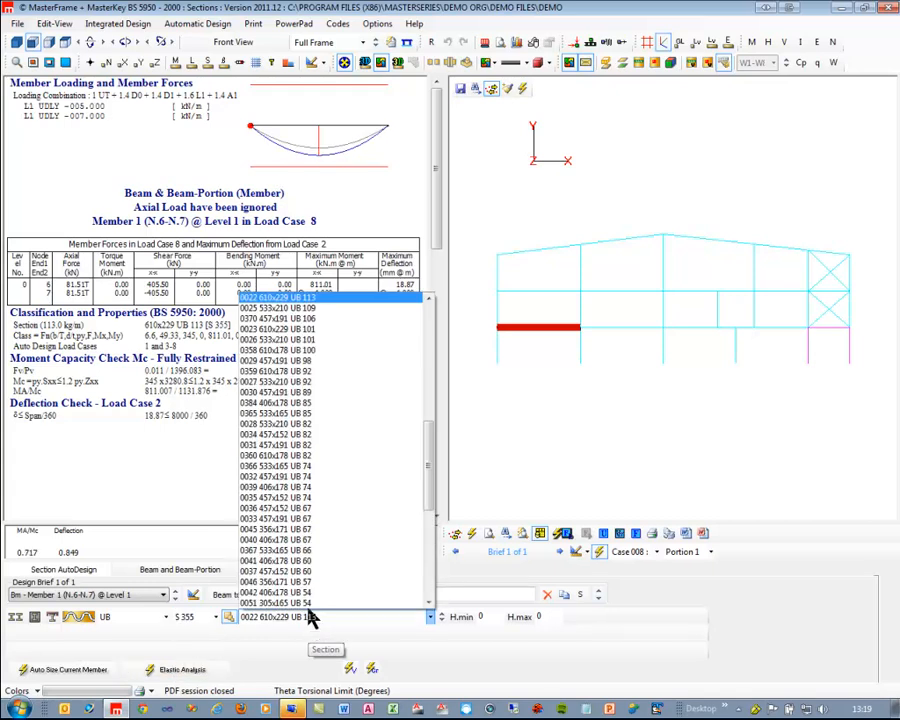
left_click(297, 371)
key("Down")
key("Down")
key("Down")
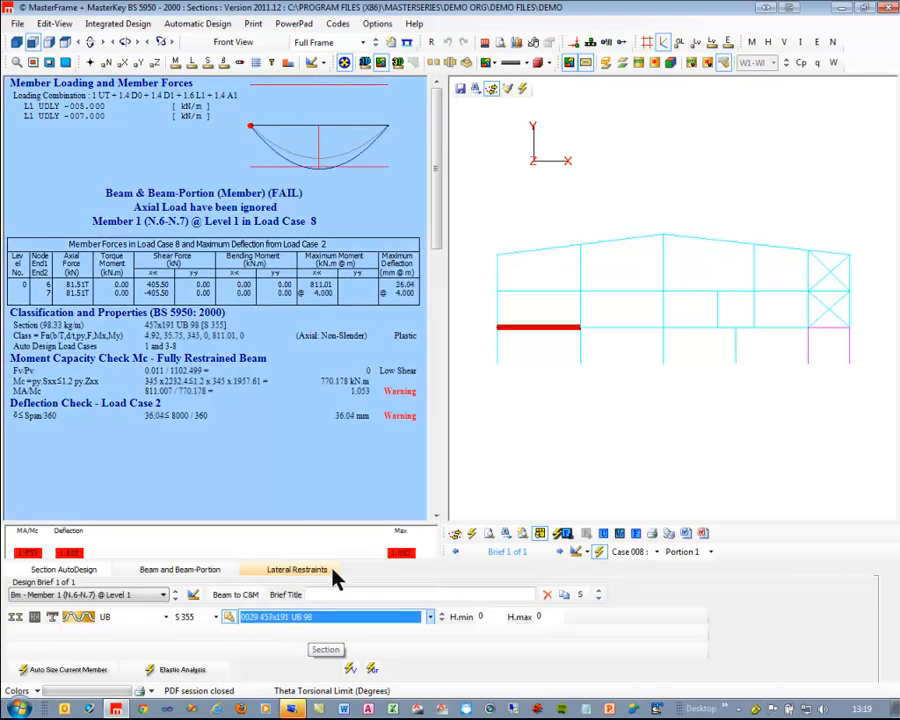
key("Down")
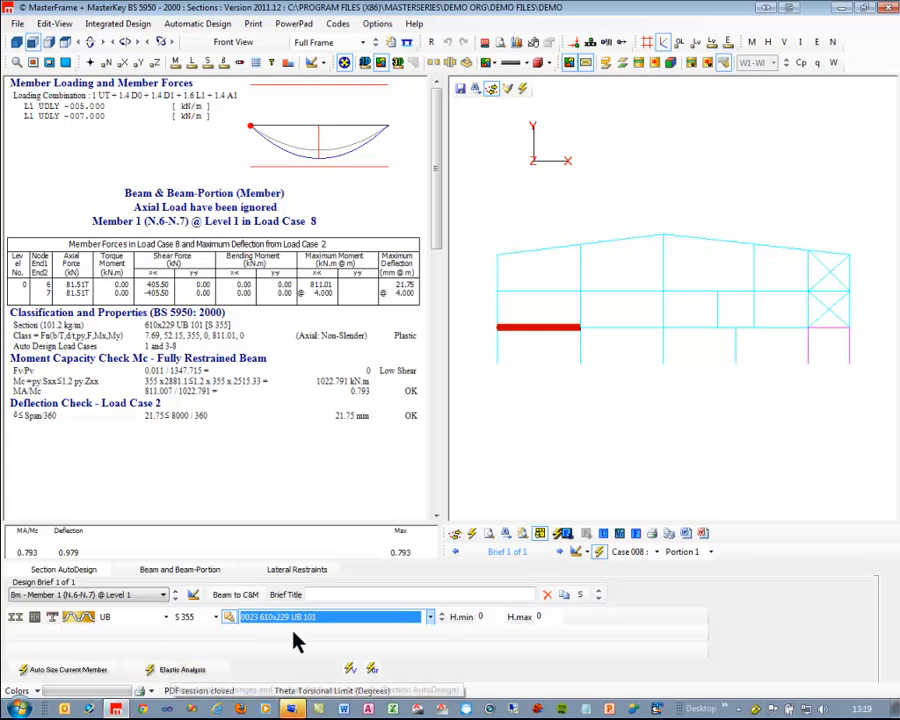
Step: Set the beam to 254x102 UB 22 in grade S 275 and auto size the current member
left_click(300, 618)
scroll(320, 462, "down", 5)
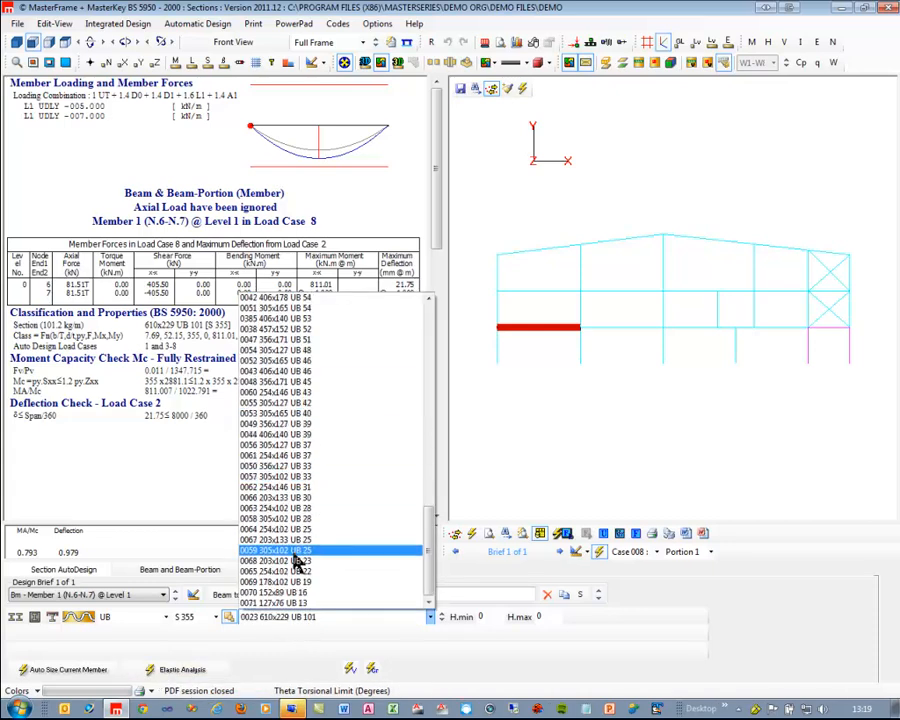
left_click(290, 571)
left_click(215, 617)
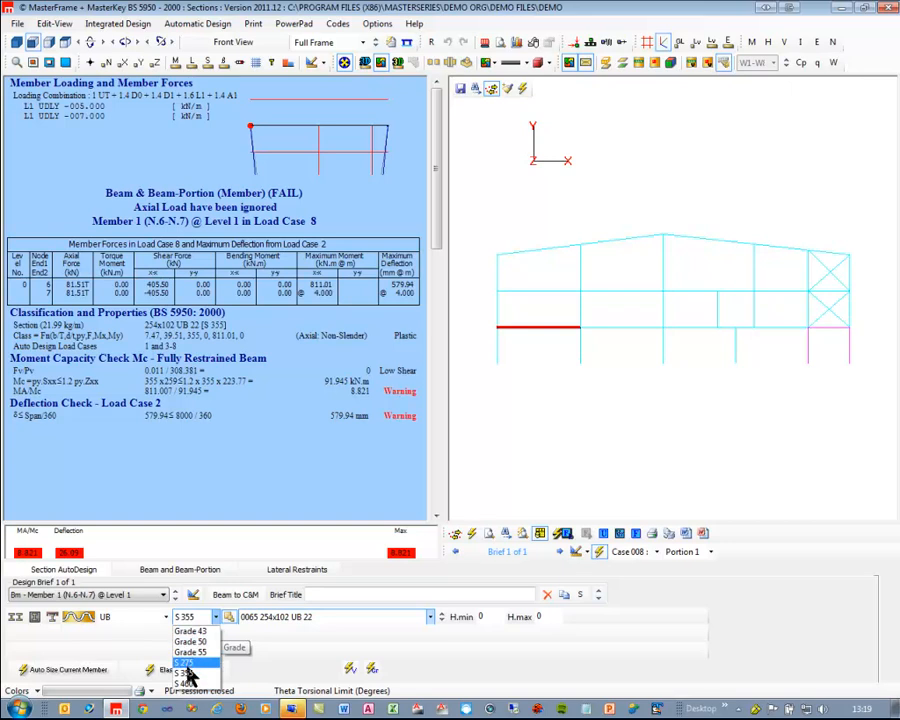
left_click(185, 664)
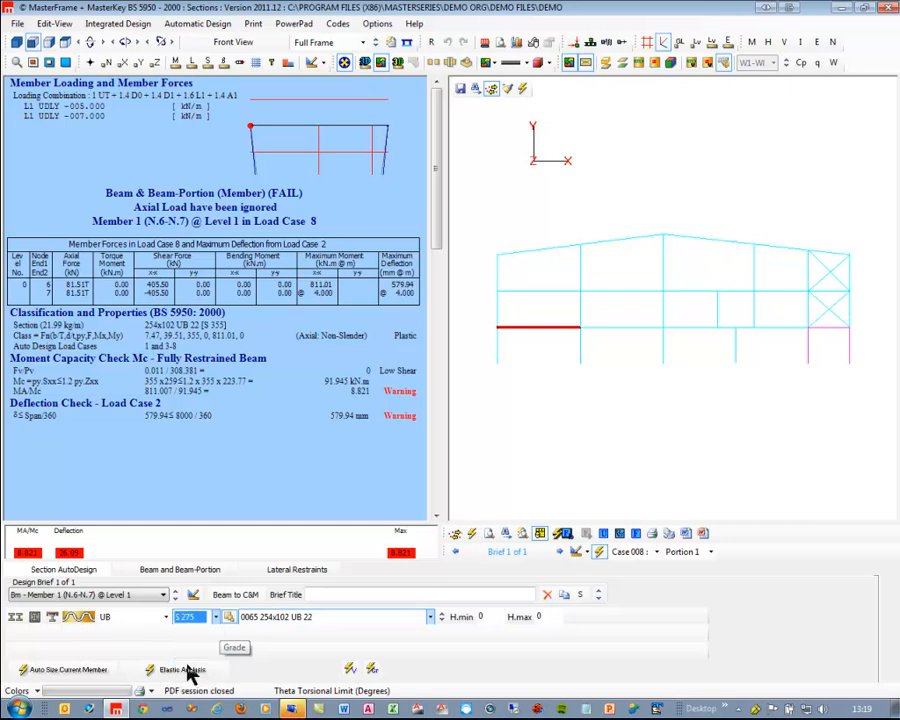
left_click(66, 672)
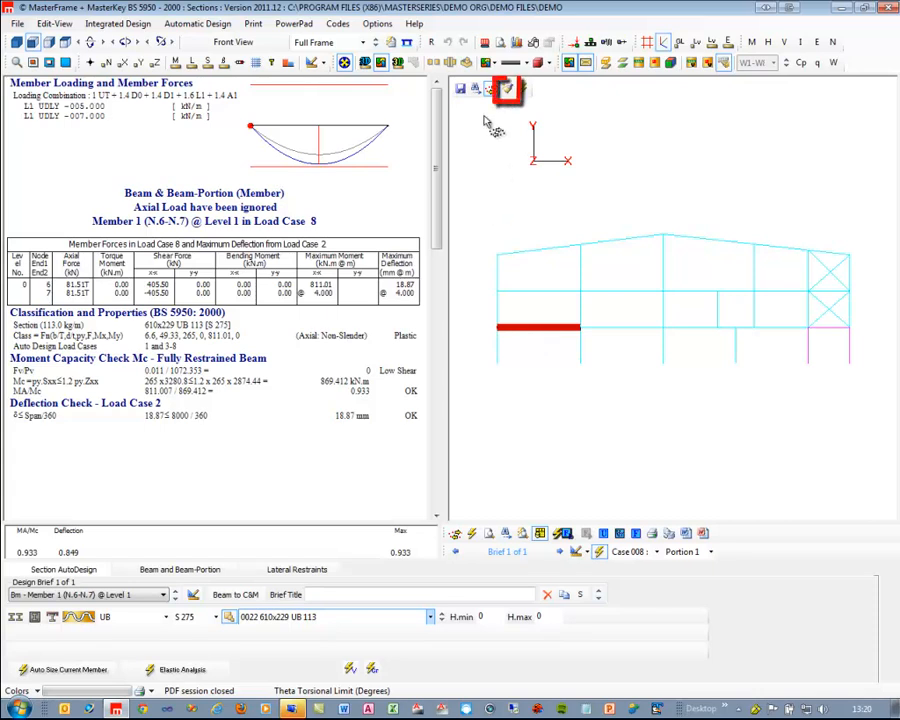
Step: Add the Level 2 beam N.14-N.15 in the first bay as a new design brief and auto size it
left_click(510, 90)
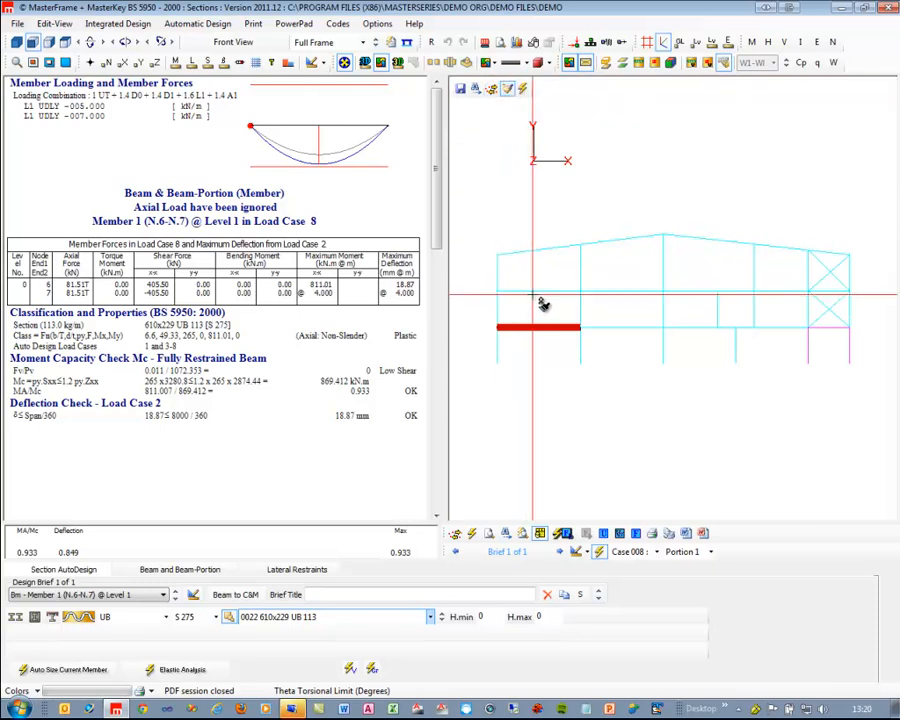
left_click(541, 302)
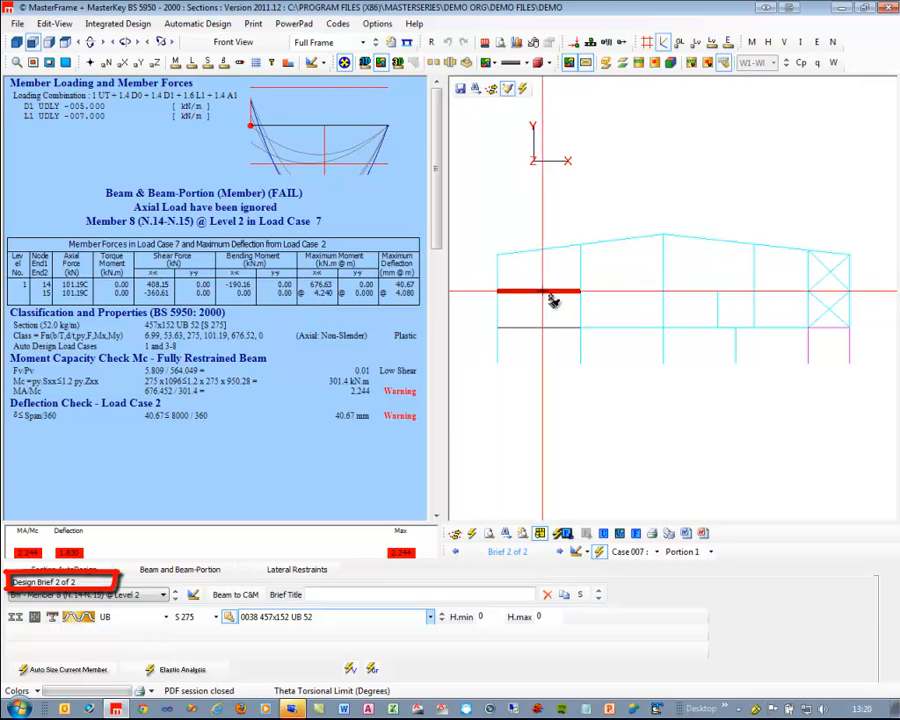
left_click(95, 673)
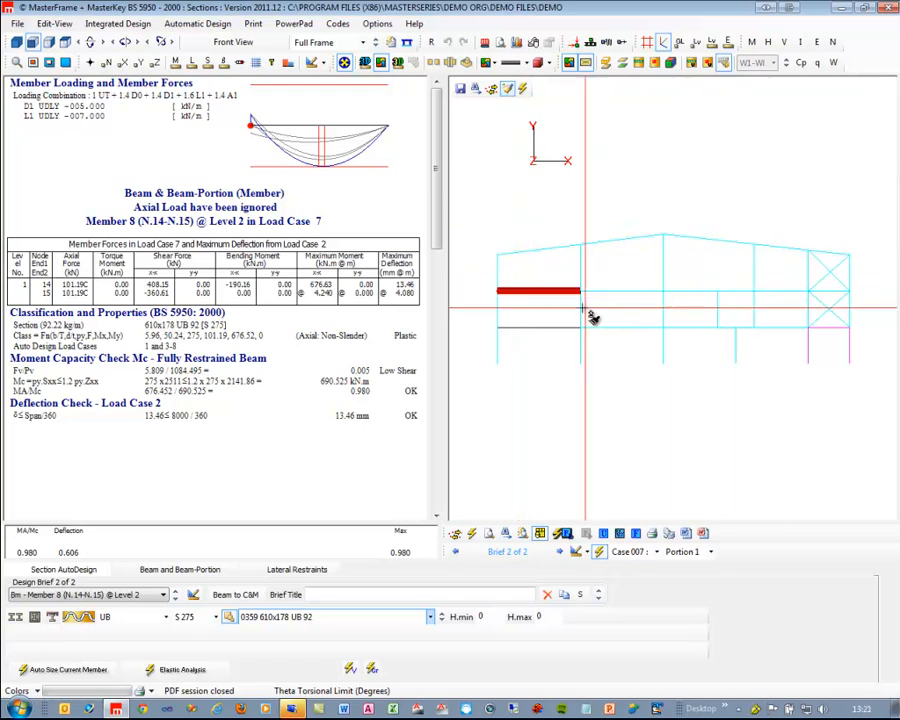
Step: Add the remaining Level 1 and Level 2 beams as design briefs and auto size all visible members independently
left_click_drag(586, 303, 866, 287)
left_click_drag(589, 320, 812, 326)
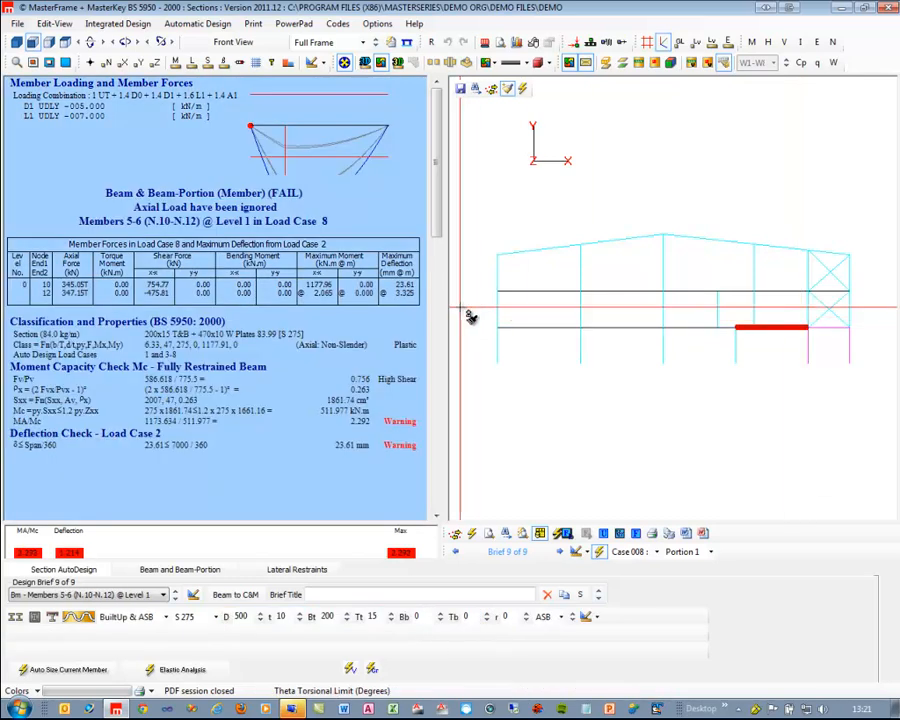
left_click(474, 536)
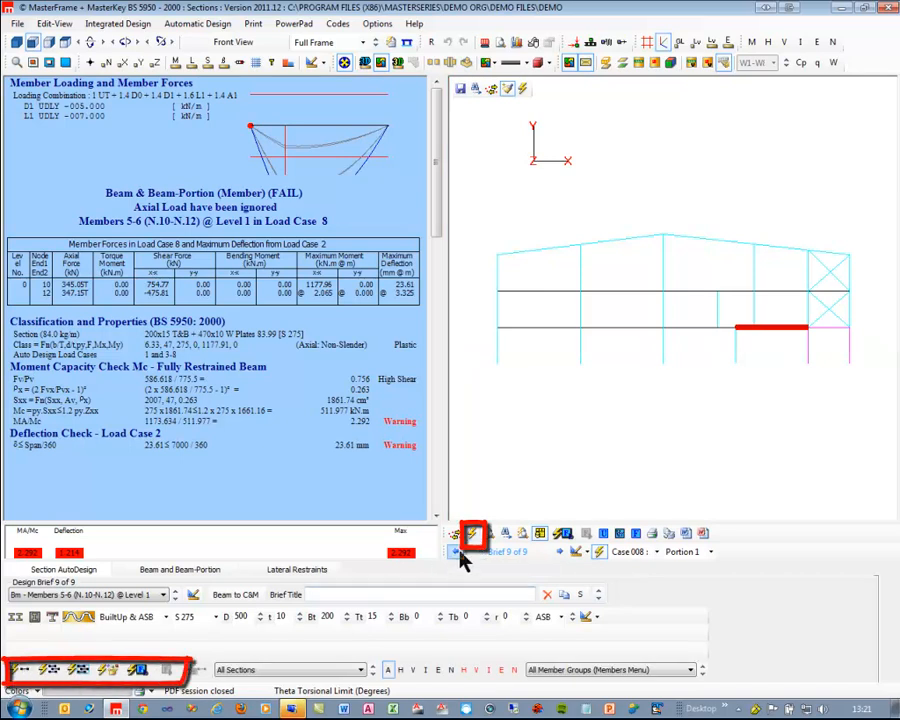
left_click(473, 536)
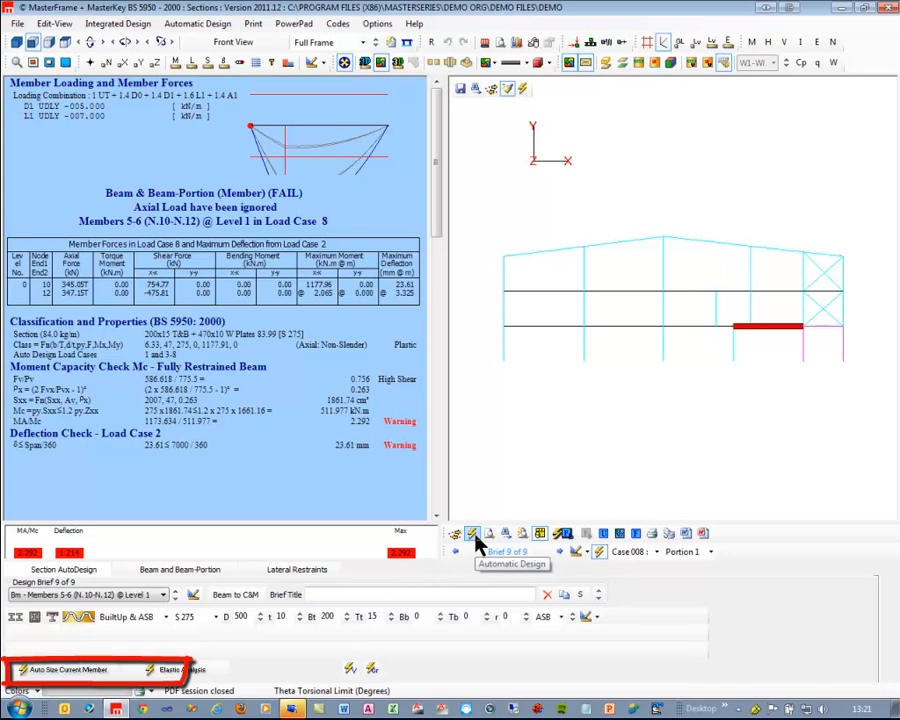
left_click(476, 538)
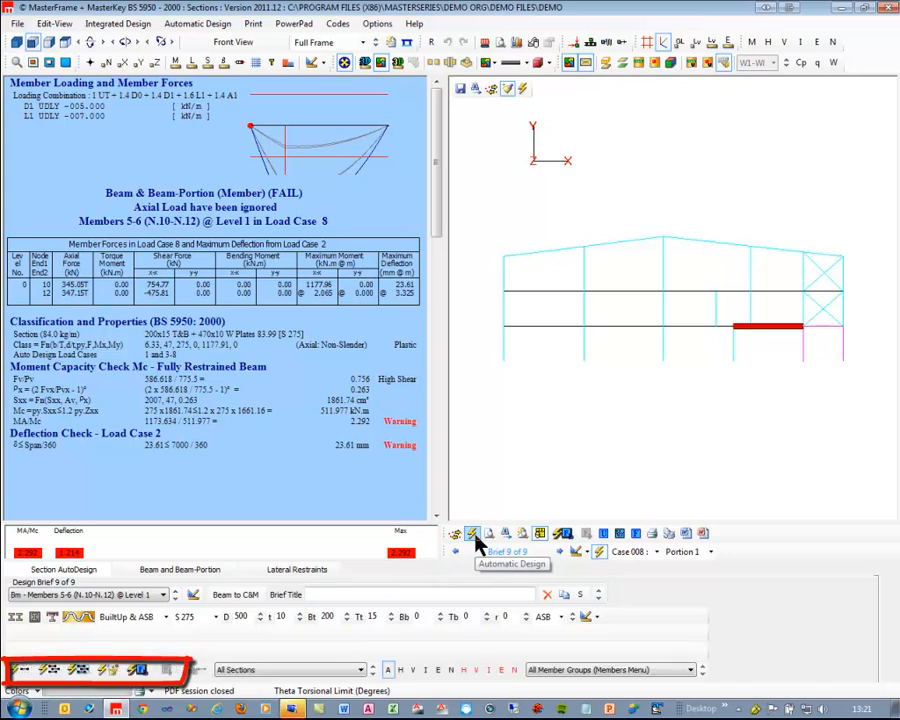
left_click(50, 673)
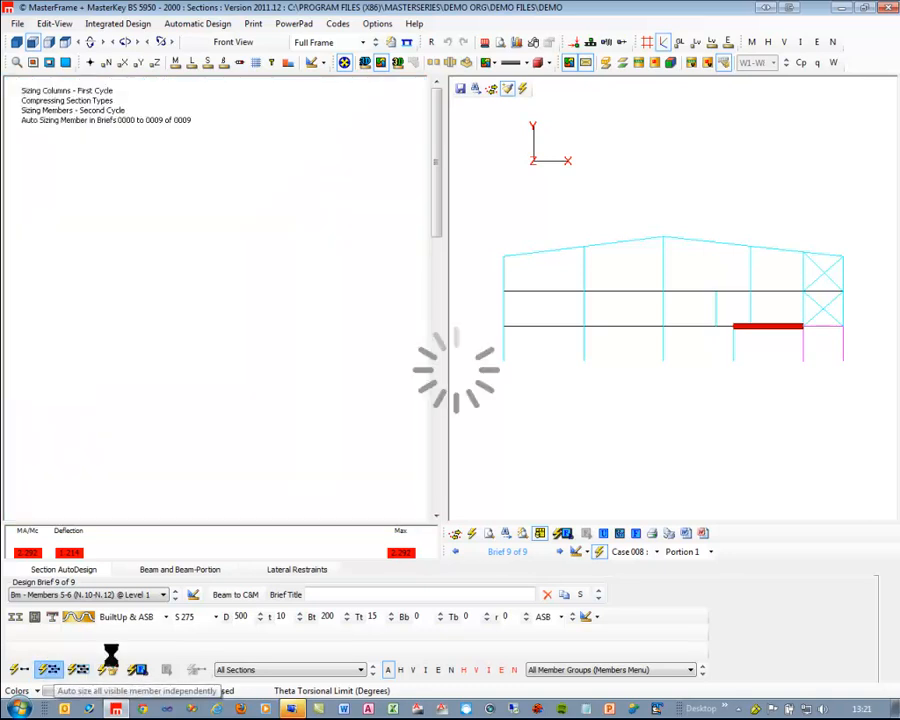
Step: Review the design checks of the auto-sized beams one by one along Level 2 and Level 1
left_click(630, 330)
left_click(647, 293)
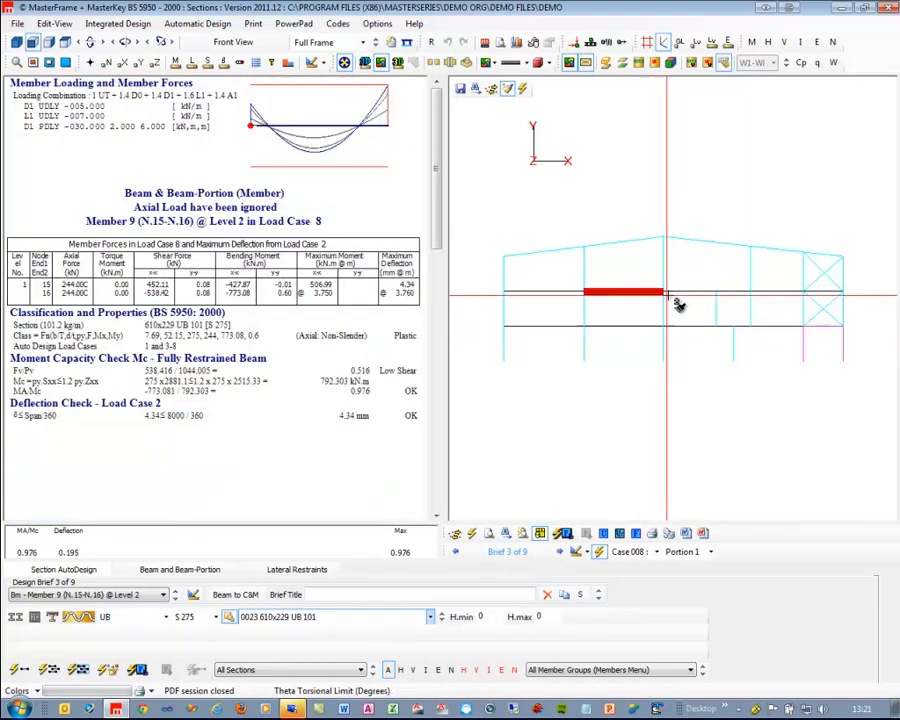
left_click(722, 293)
left_click(774, 298)
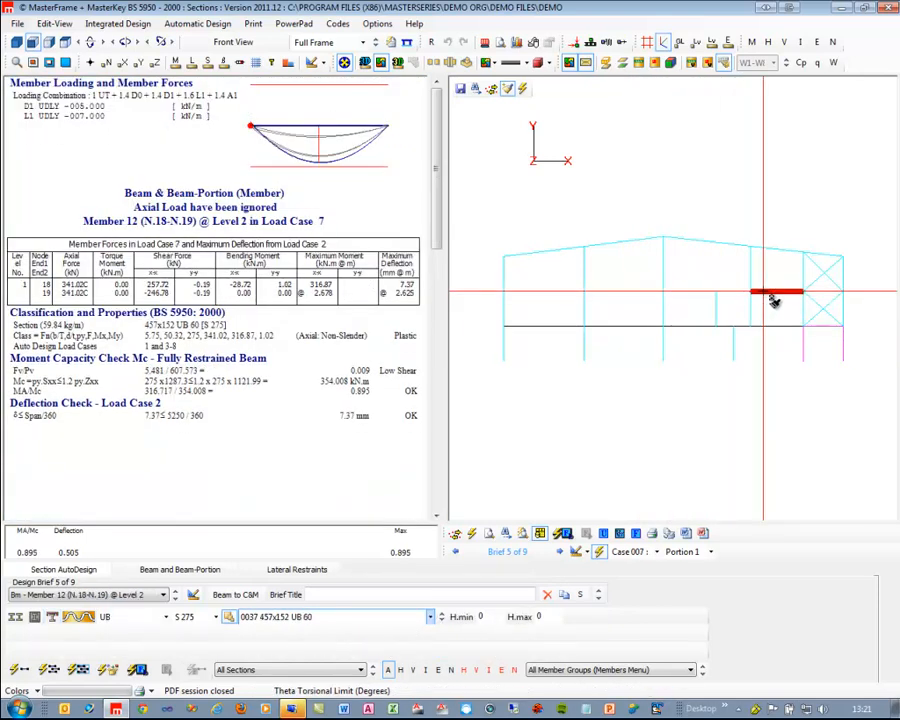
left_click(783, 330)
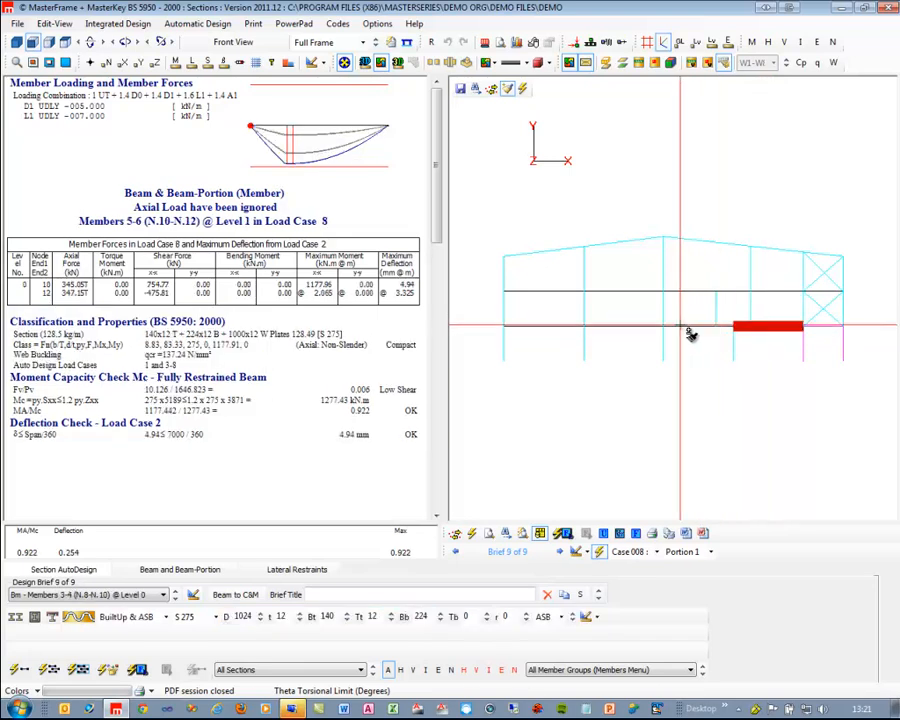
left_click(690, 331)
left_click(632, 333)
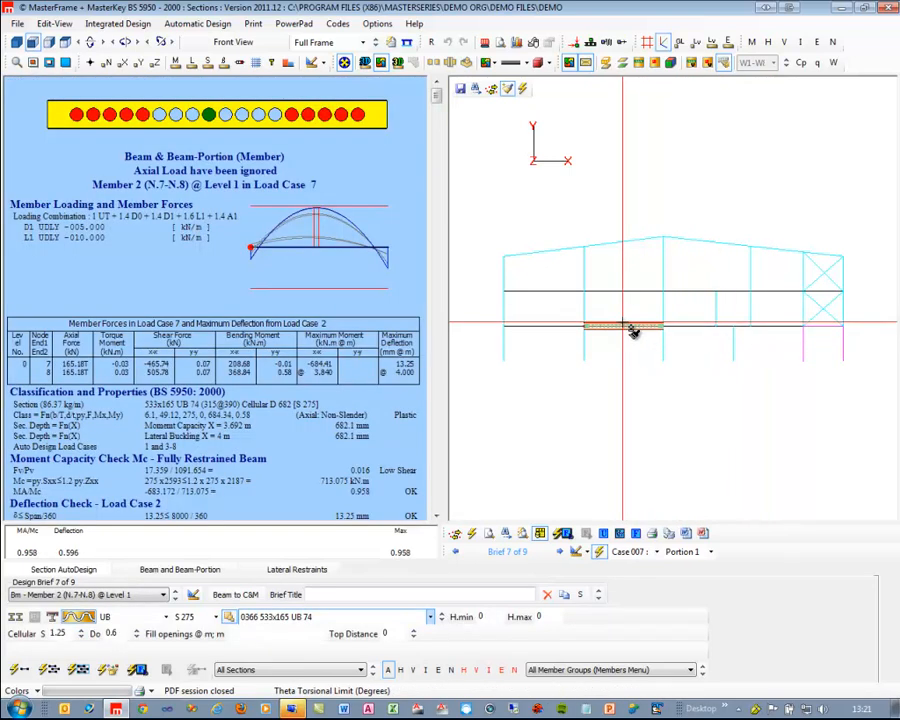
left_click(543, 334)
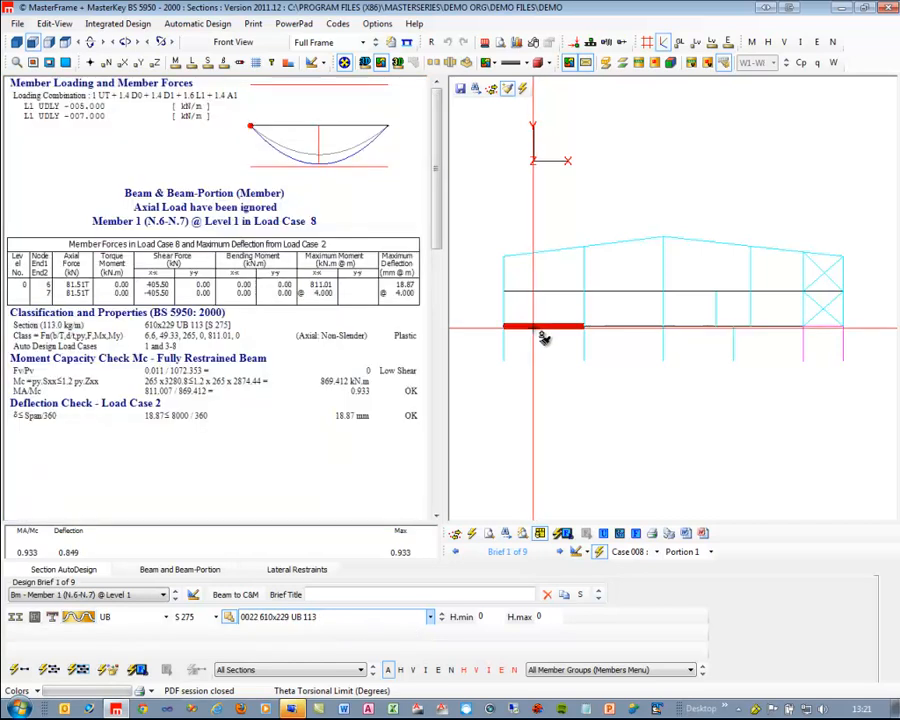
Step: Examine the design report of the cellular beam N.7-N.8 on Level 1, and that of the beam above it
left_click(639, 331)
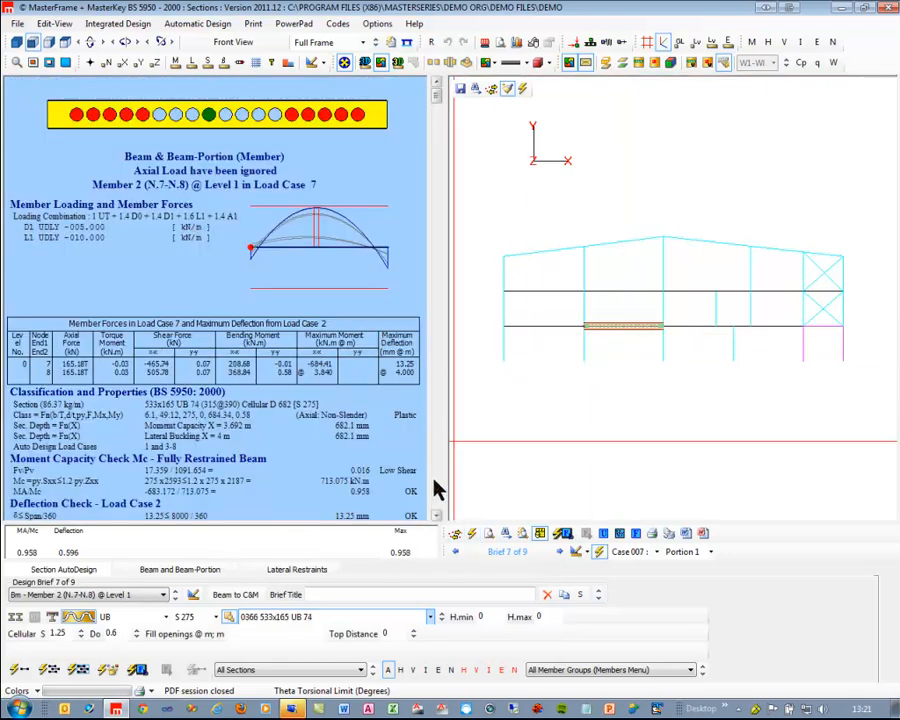
left_click_drag(437, 102, 436, 67)
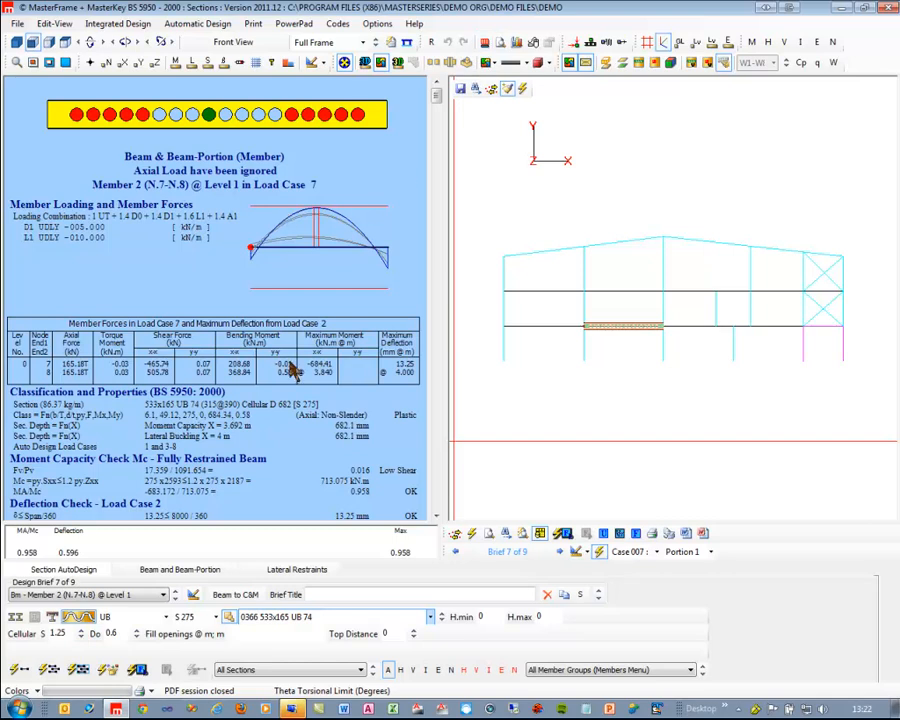
left_click(613, 292)
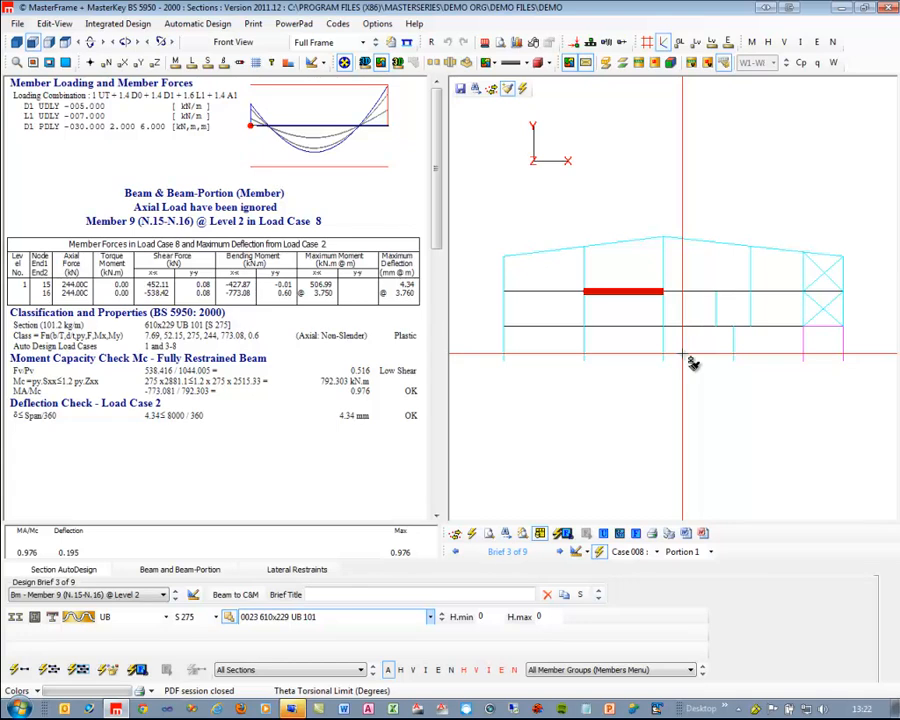
Step: Add the first-bay rafter N.21-N.22 as a design brief and auto size only that member
left_click(540, 253)
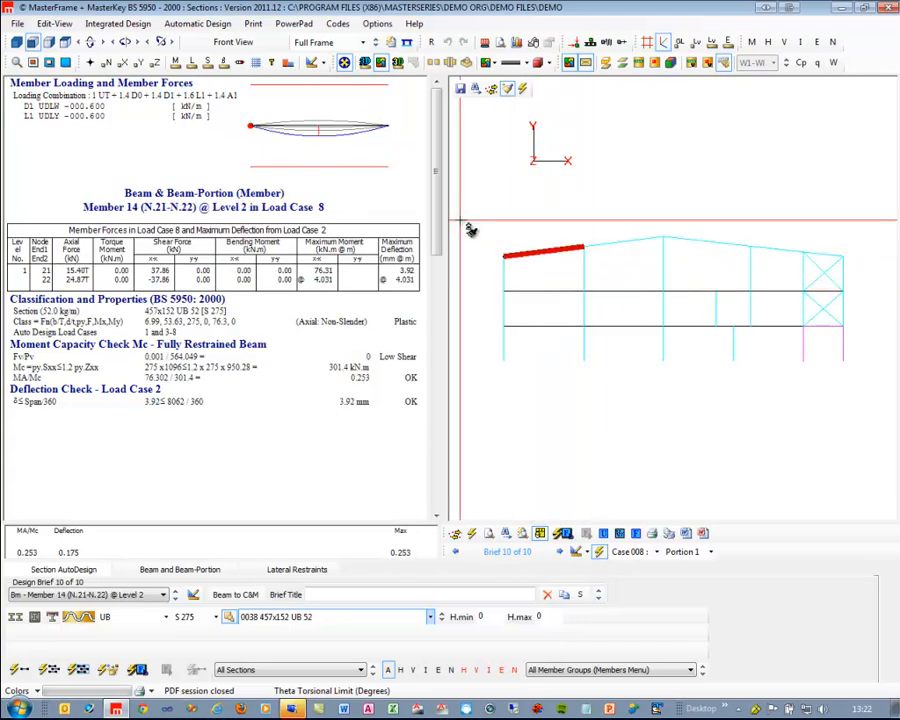
left_click(20, 669)
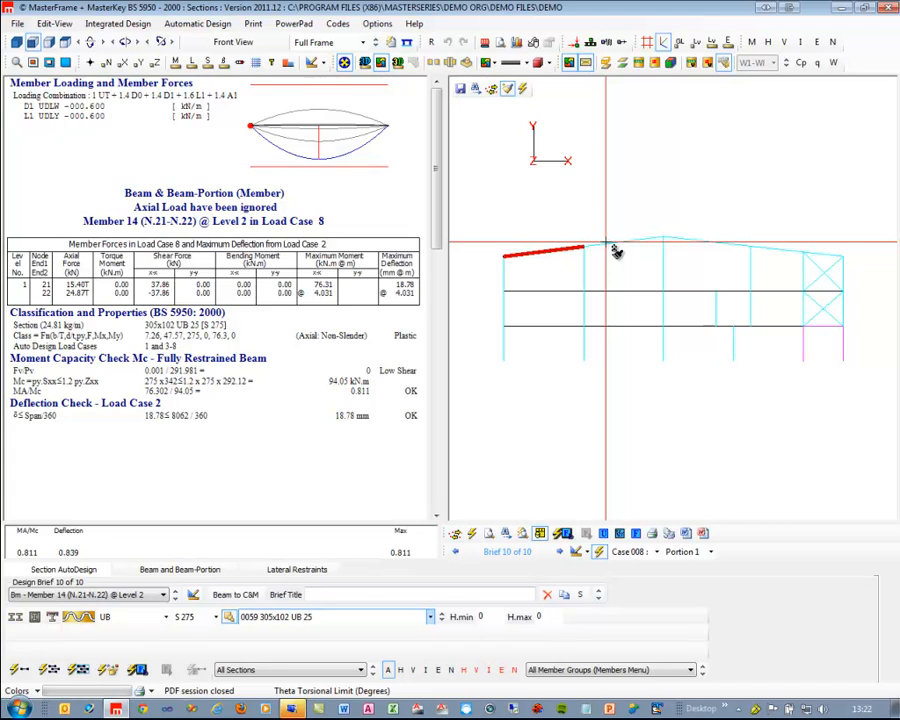
Step: Change the rafter's lateral restraint setting to an effective length of 1.00 L
left_click(278, 572)
left_click(206, 567)
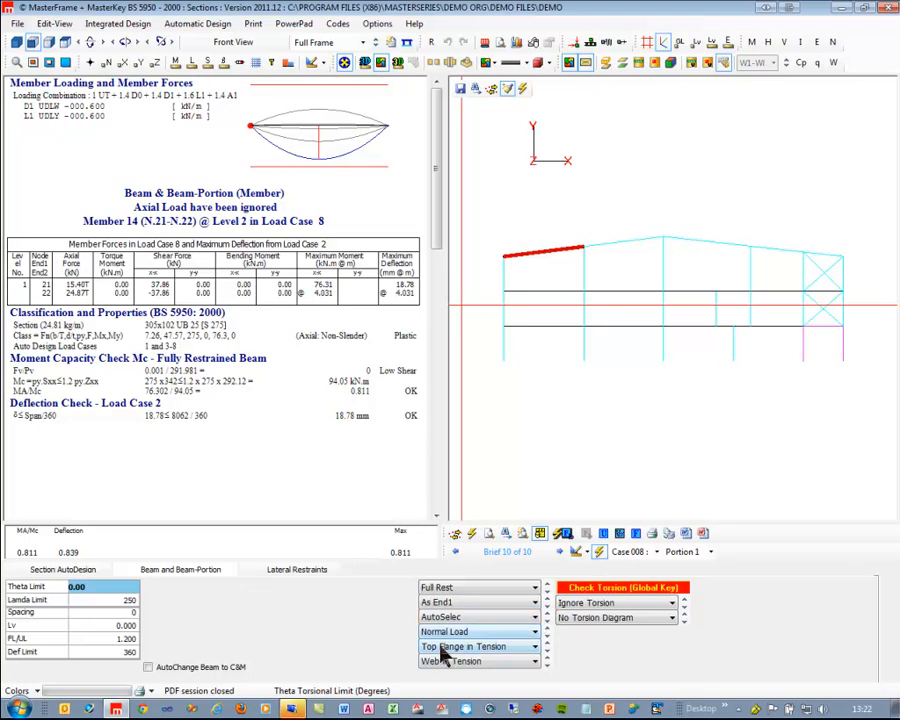
left_click(441, 590)
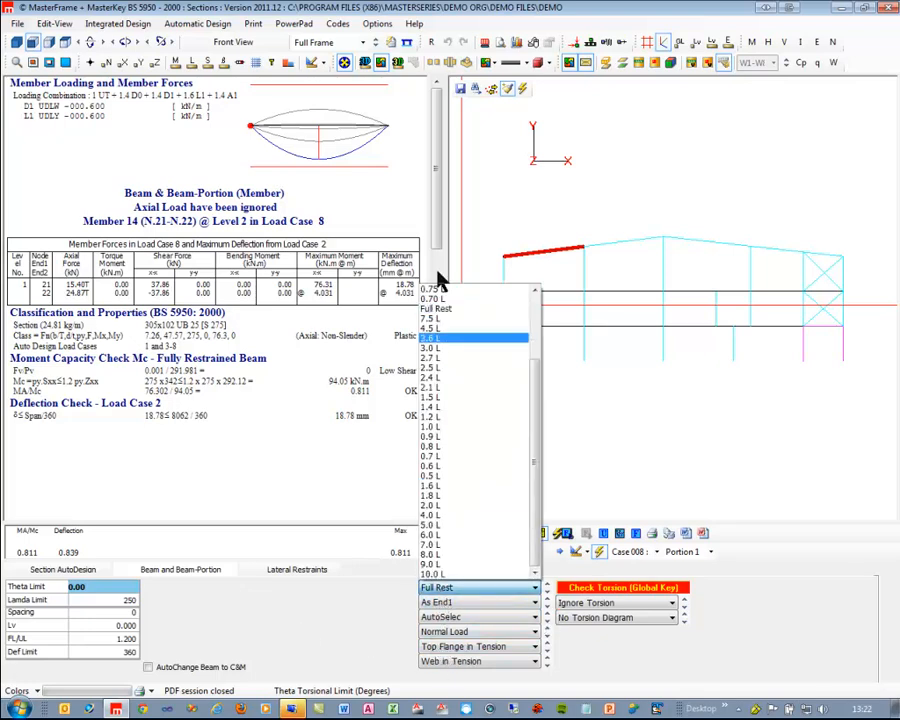
scroll(445, 343, "up", 3)
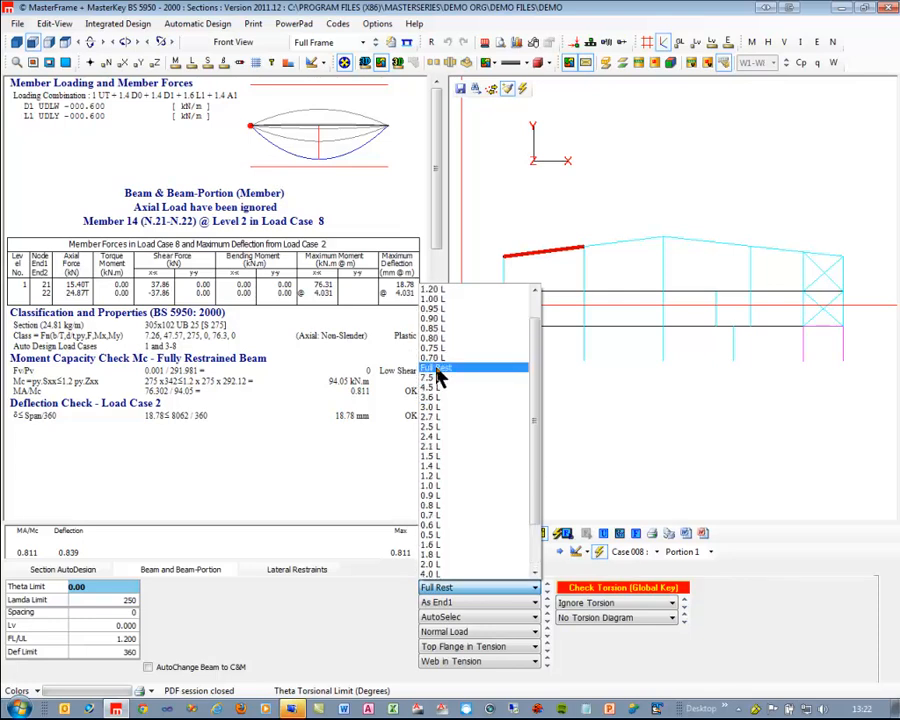
left_click(444, 333)
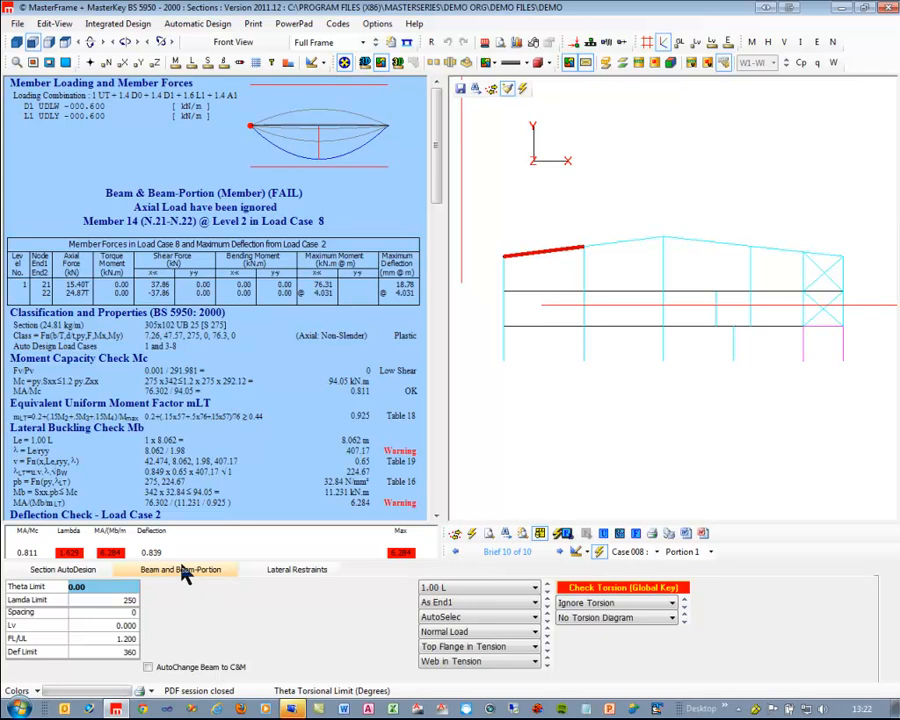
Step: Set the distance between lateral restraints for Portion 1 of rafter N.21-N.22 to 1.5 m
left_click(297, 569)
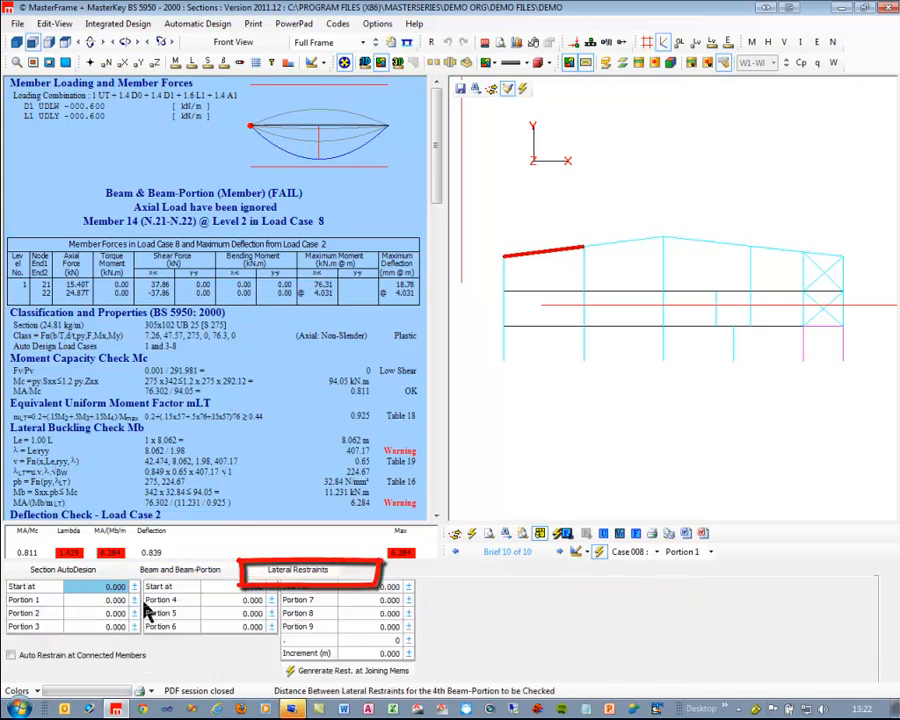
left_click(95, 600)
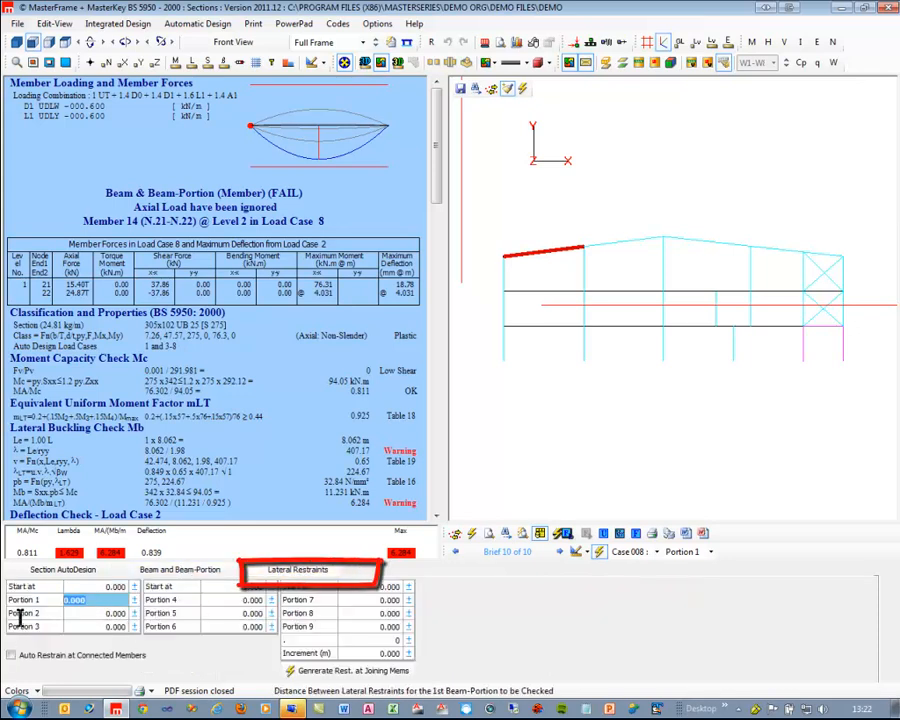
type("1")
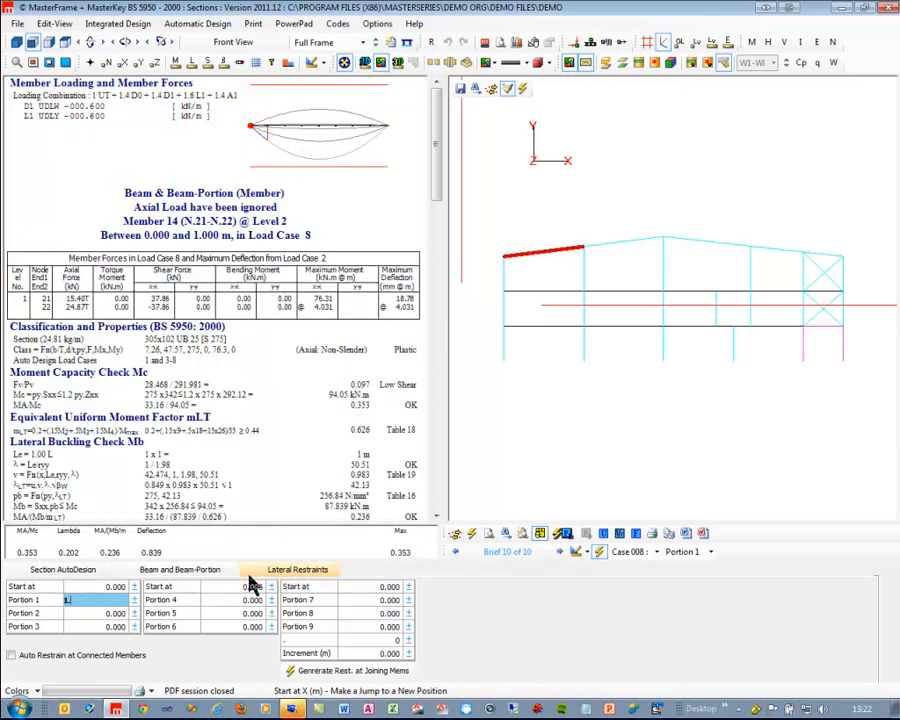
type(".5")
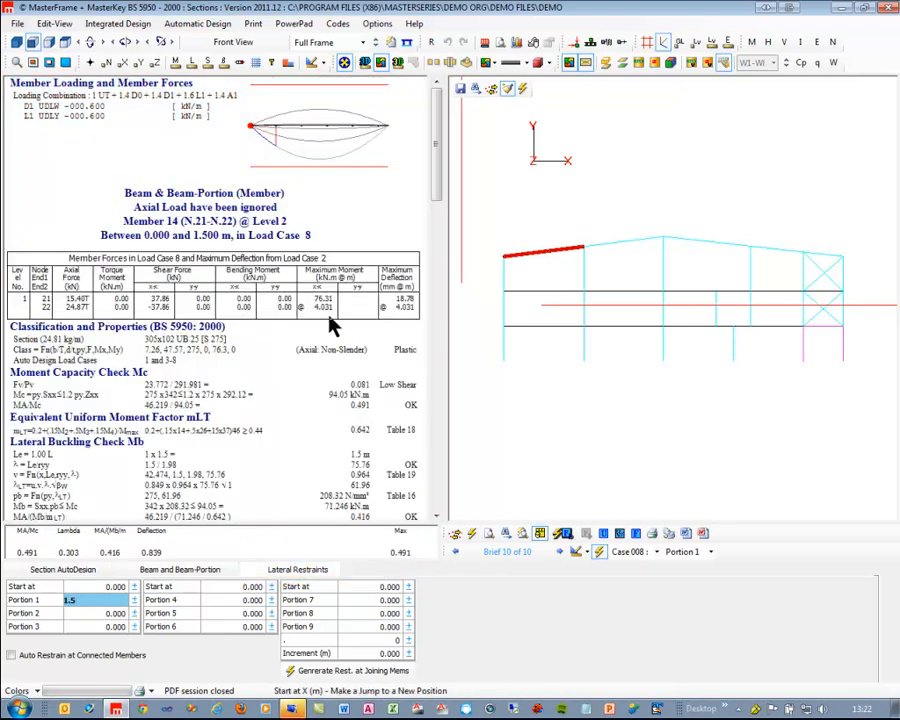
Step: Check the design results of the individual restrained portions of rafter N.21-N.22 and auto size only that member
key("Tab")
key("Tab")
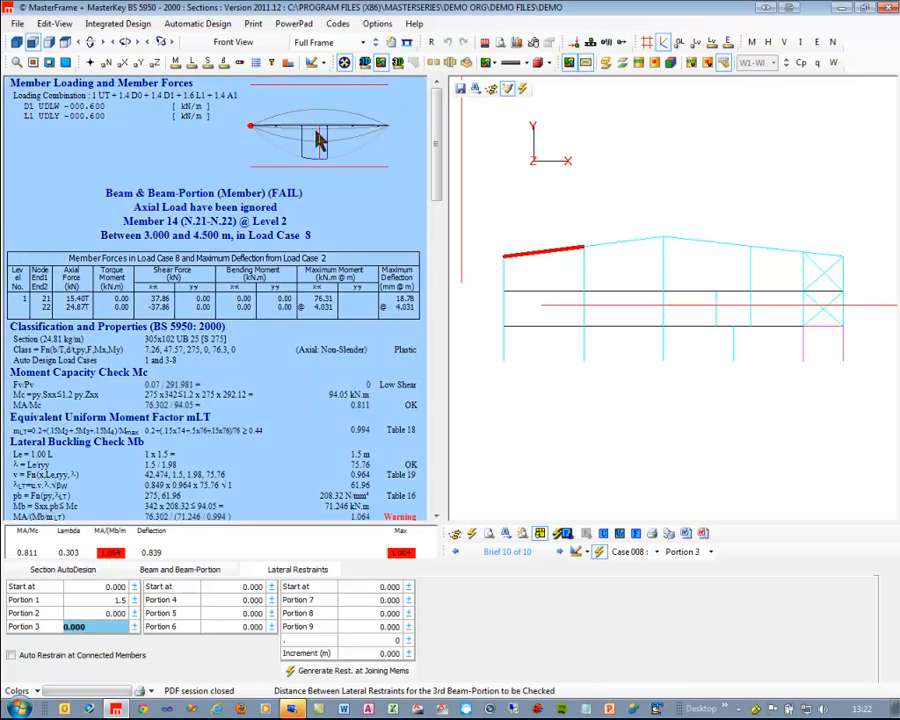
key("Tab")
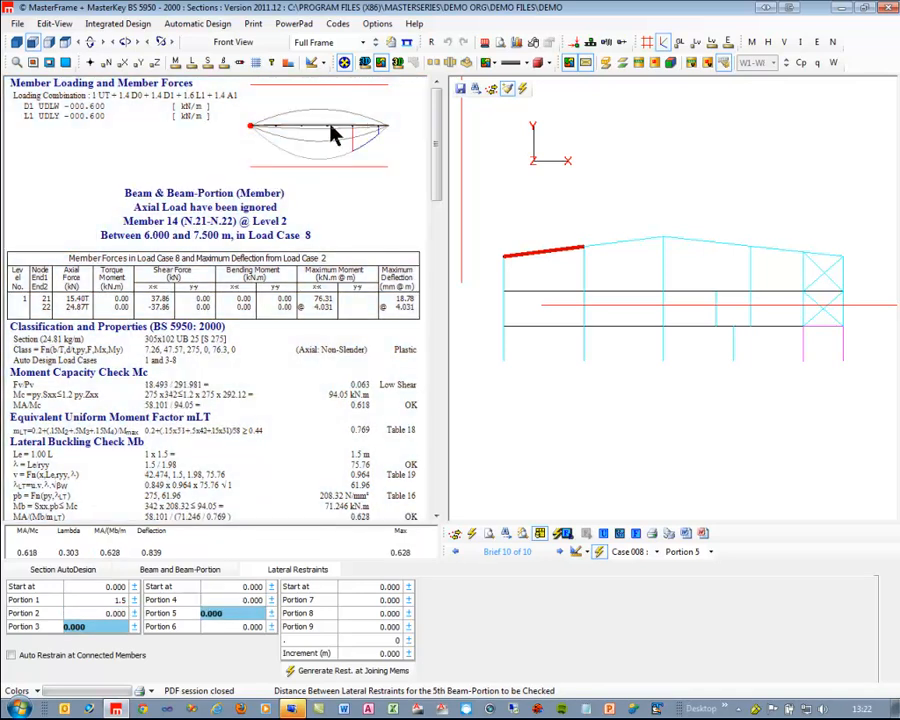
left_click(330, 126)
left_click(308, 127)
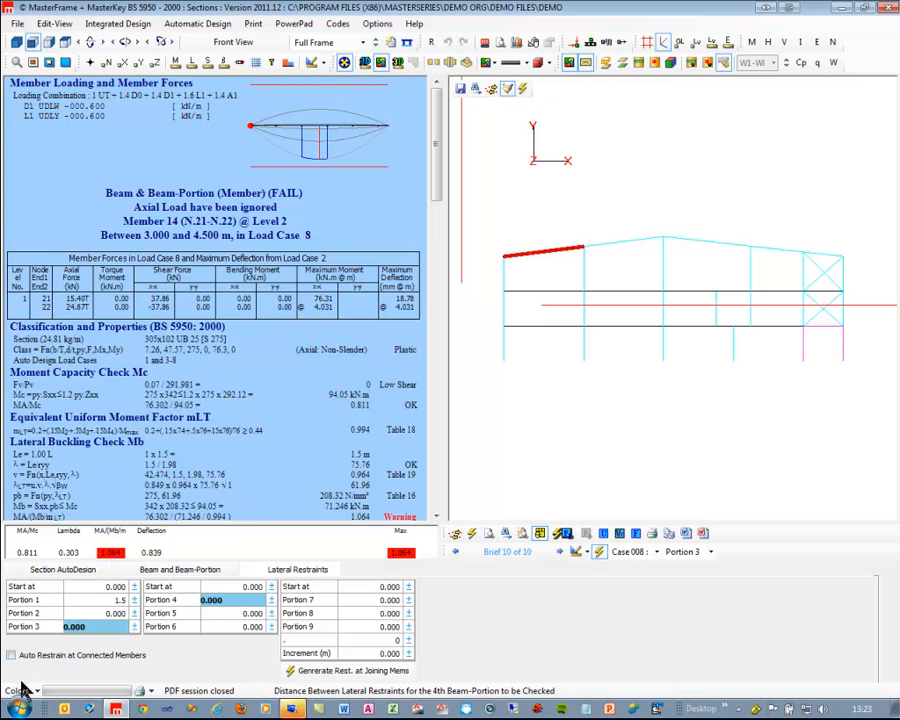
left_click(85, 572)
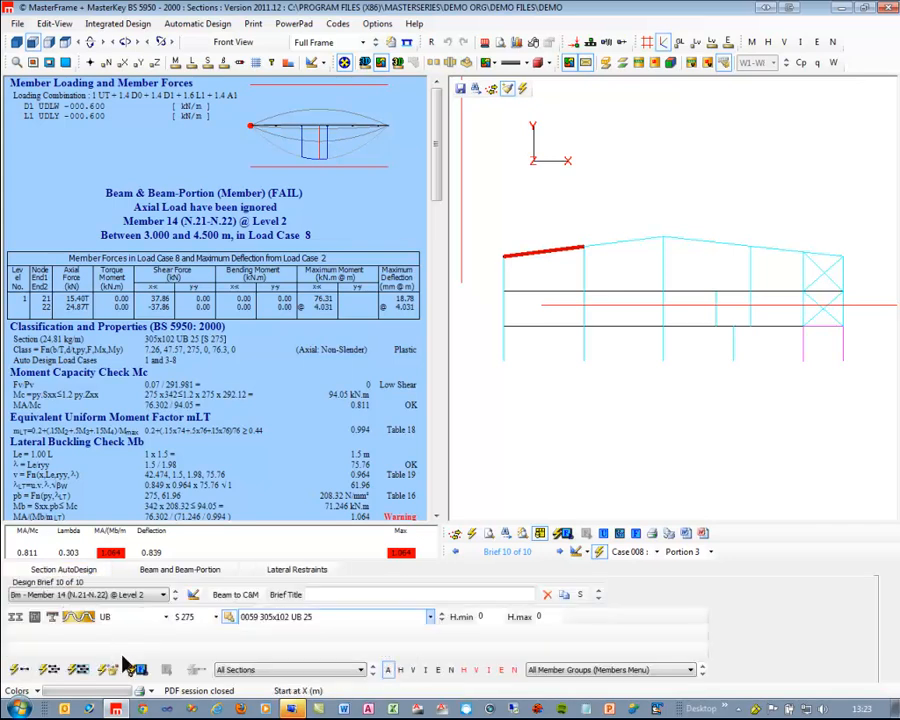
left_click(20, 670)
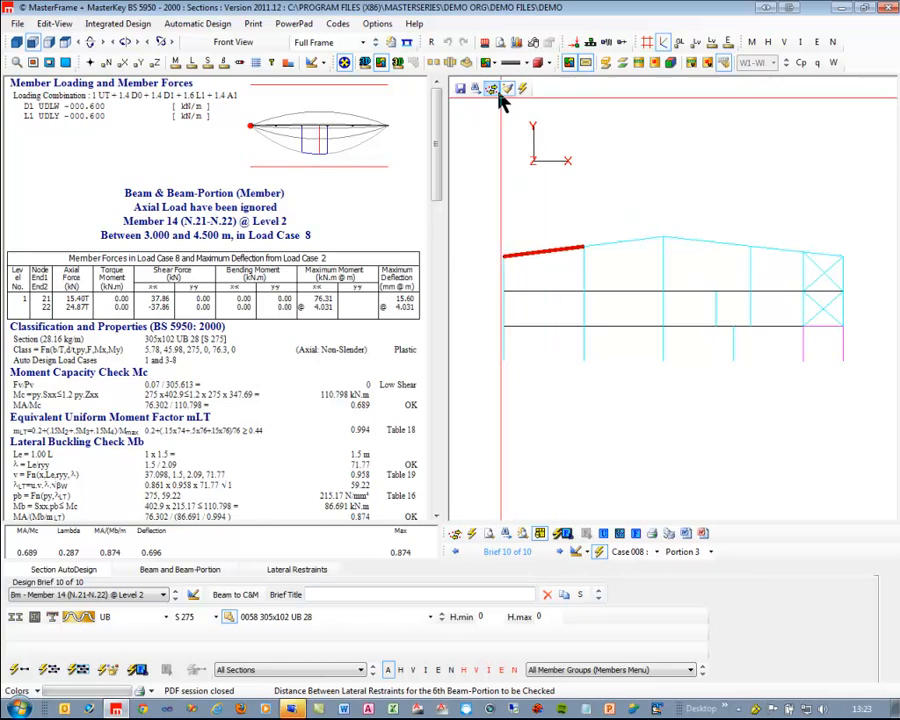
Step: Add the remaining rafters from N.22 to N.26 as design briefs with the same lateral restraint settings
left_click(622, 247)
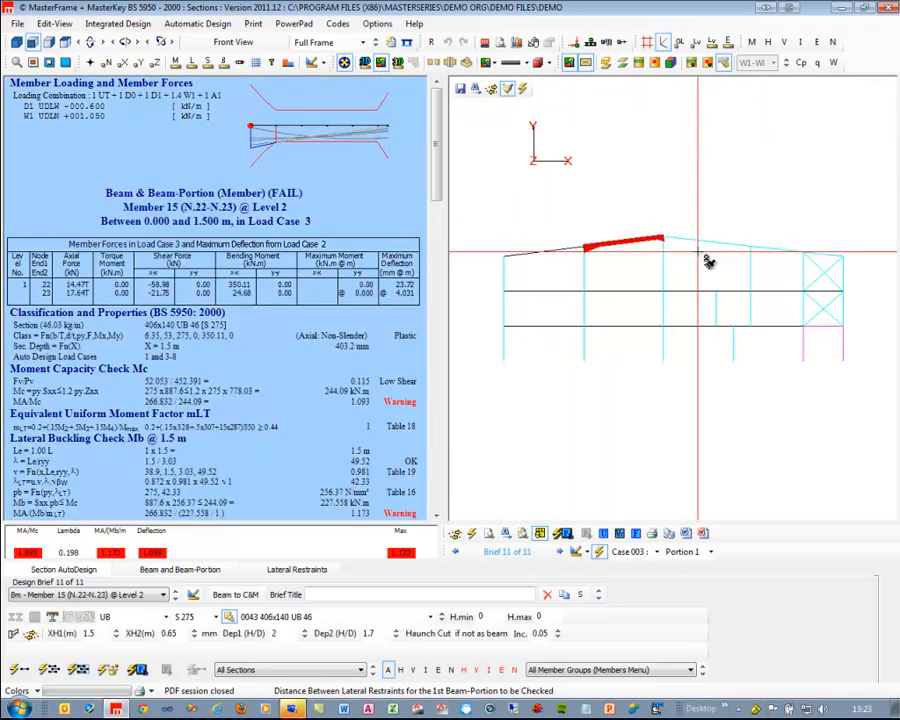
left_click(745, 248)
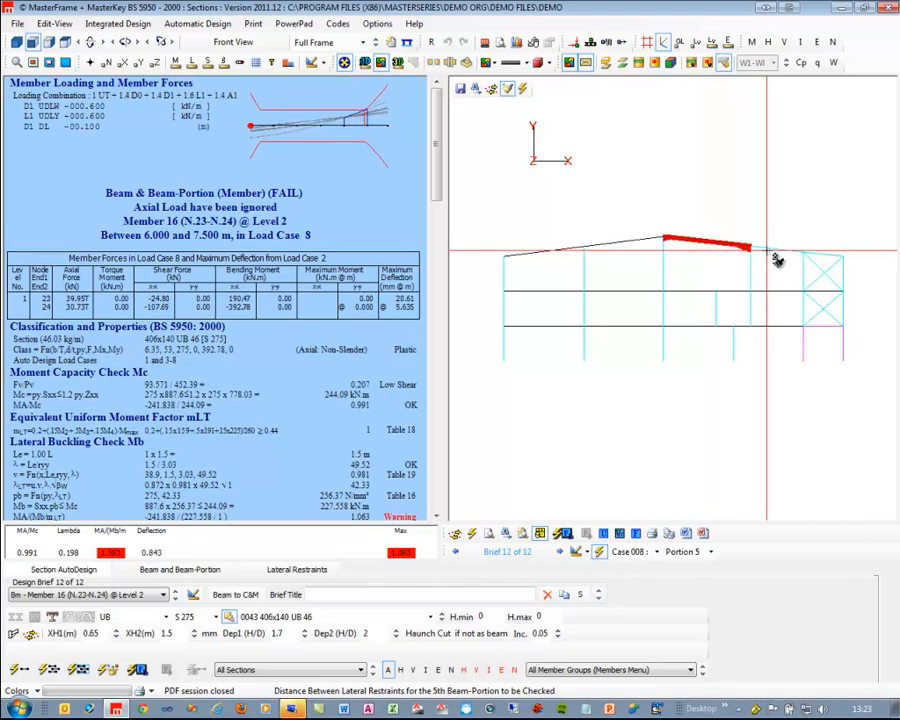
left_click(836, 254)
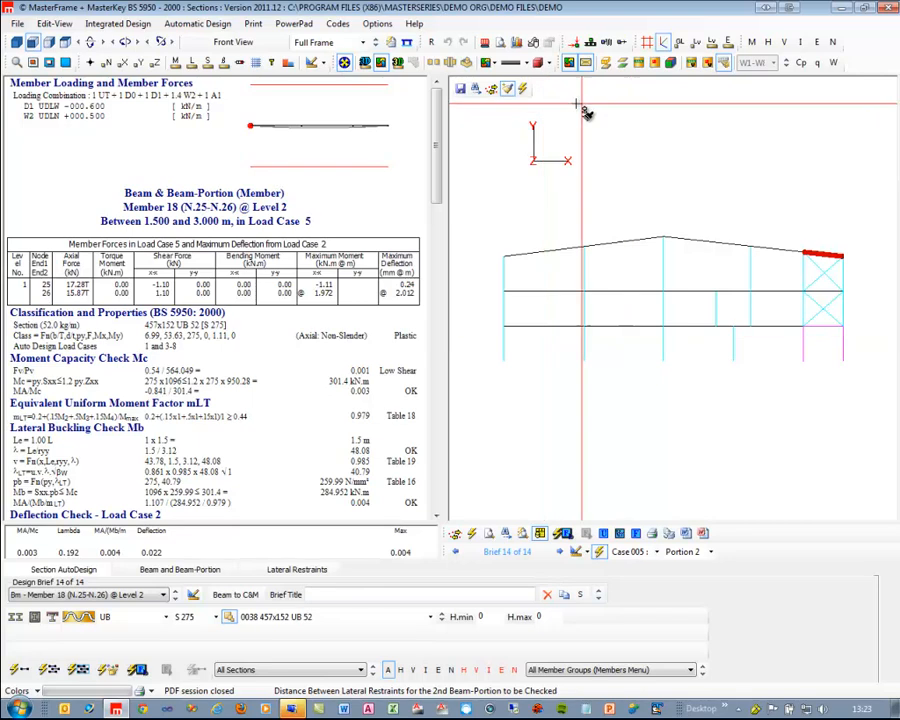
Step: Auto size the haunched rafters N.22-N.23 and N.23-N.24 individually
left_click(491, 88)
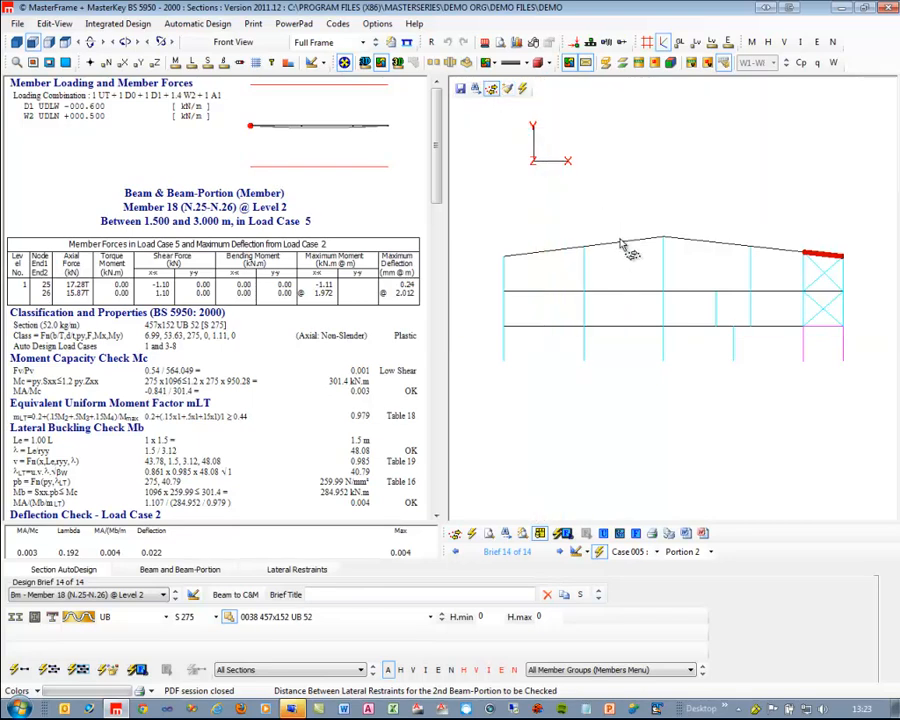
left_click(625, 240)
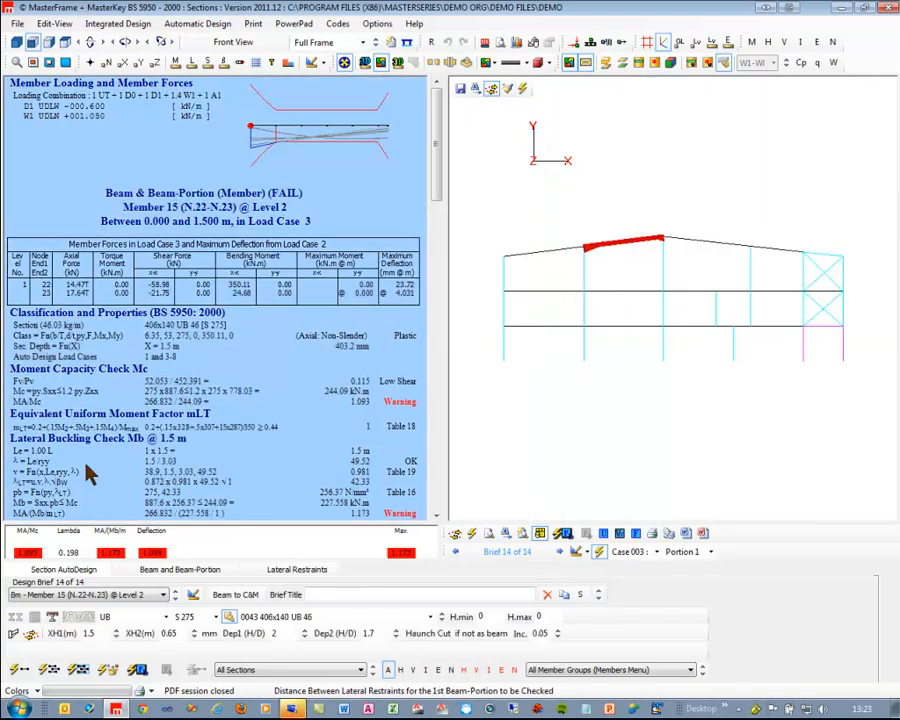
left_click(18, 670)
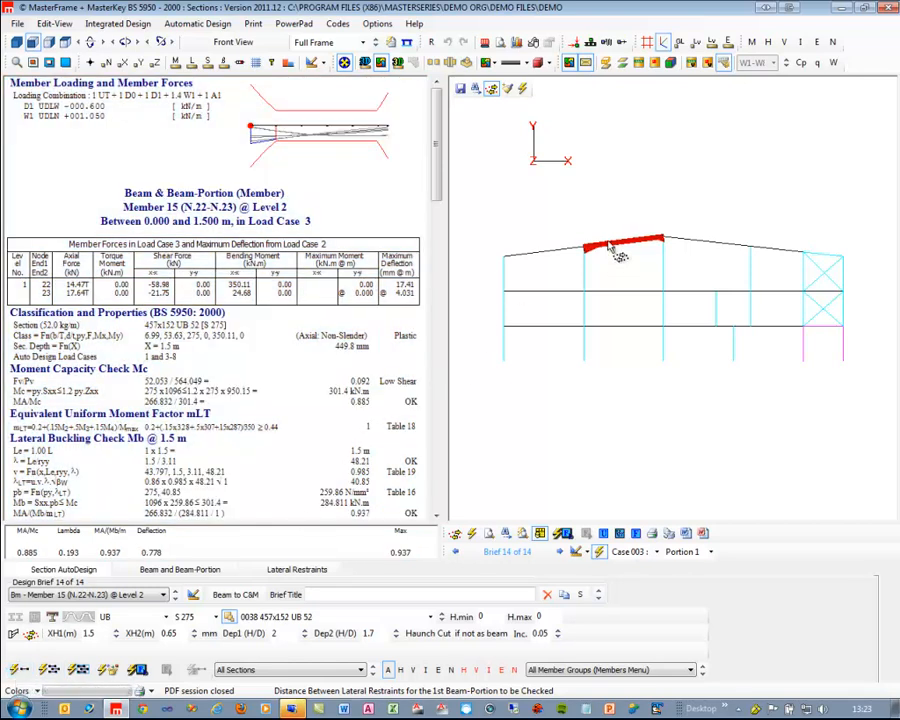
left_click(722, 244)
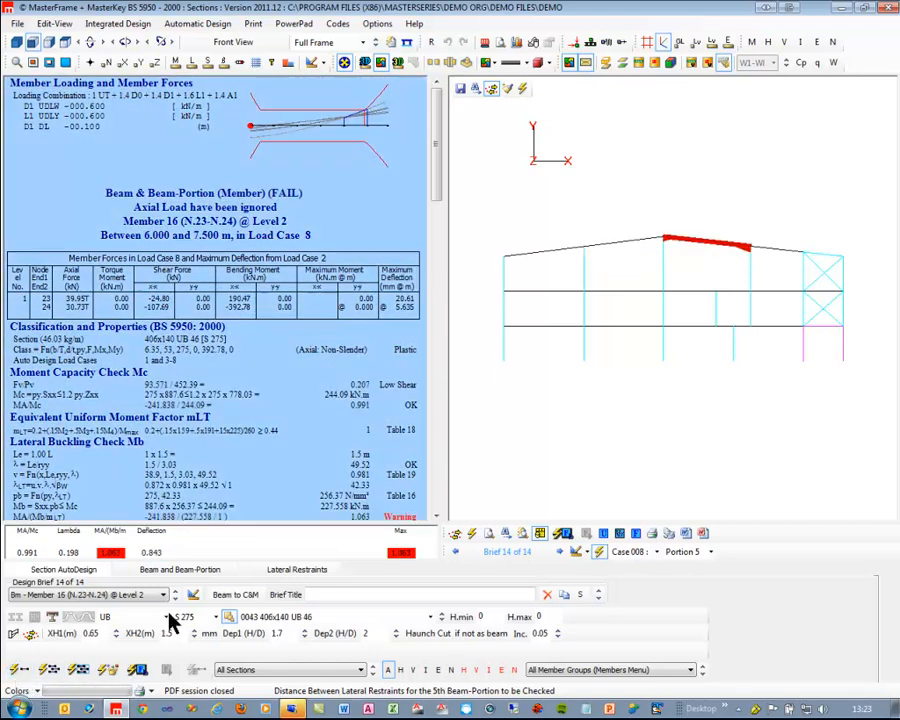
left_click(18, 670)
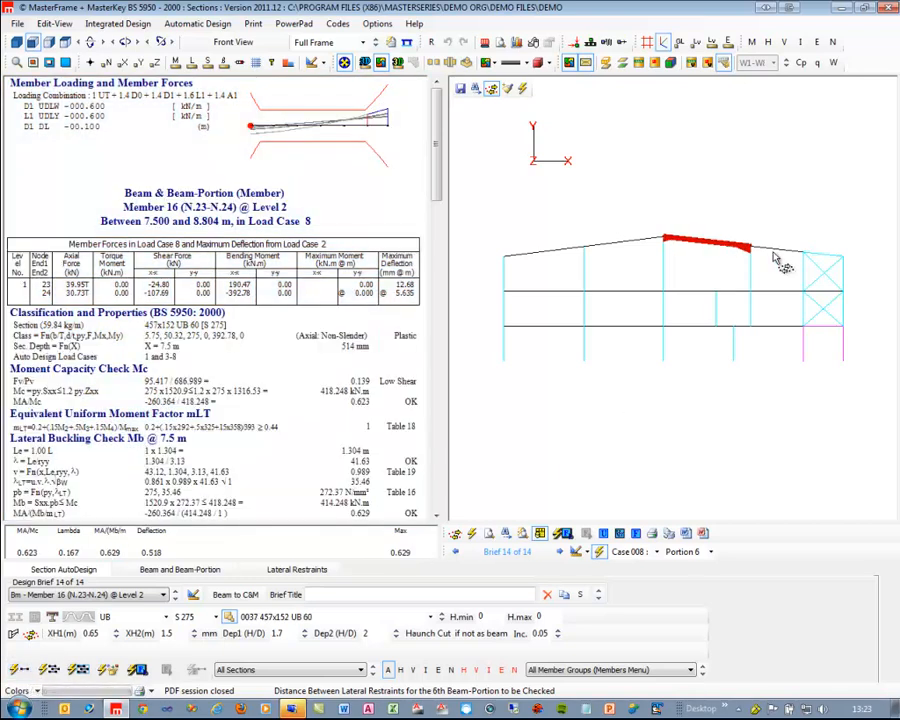
Step: Auto size rafters N.24-N.25 and N.25-N.26 individually
left_click(775, 251)
left_click(18, 670)
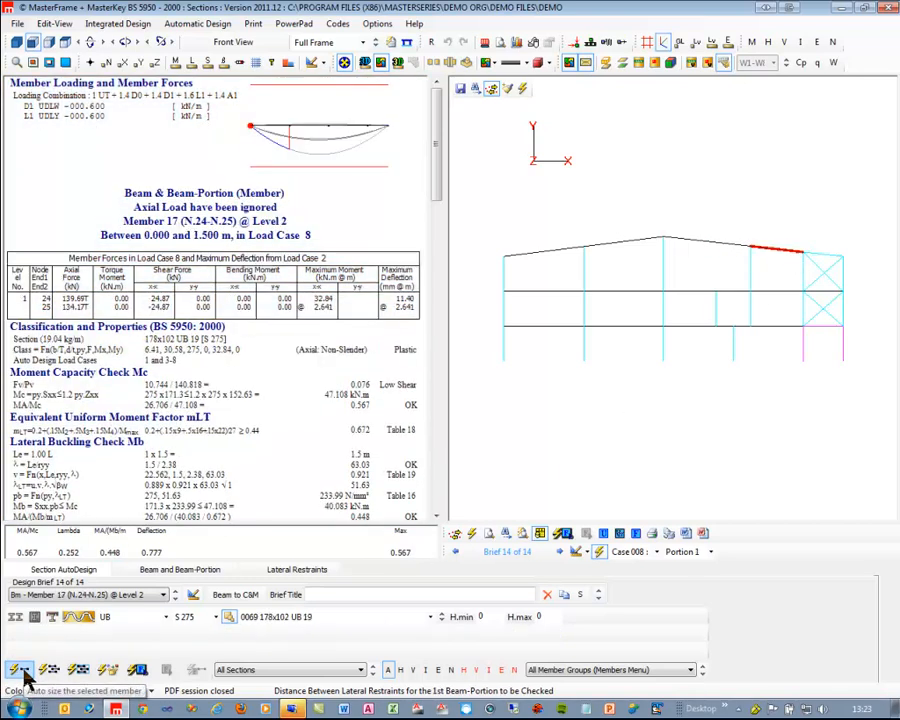
left_click(818, 255)
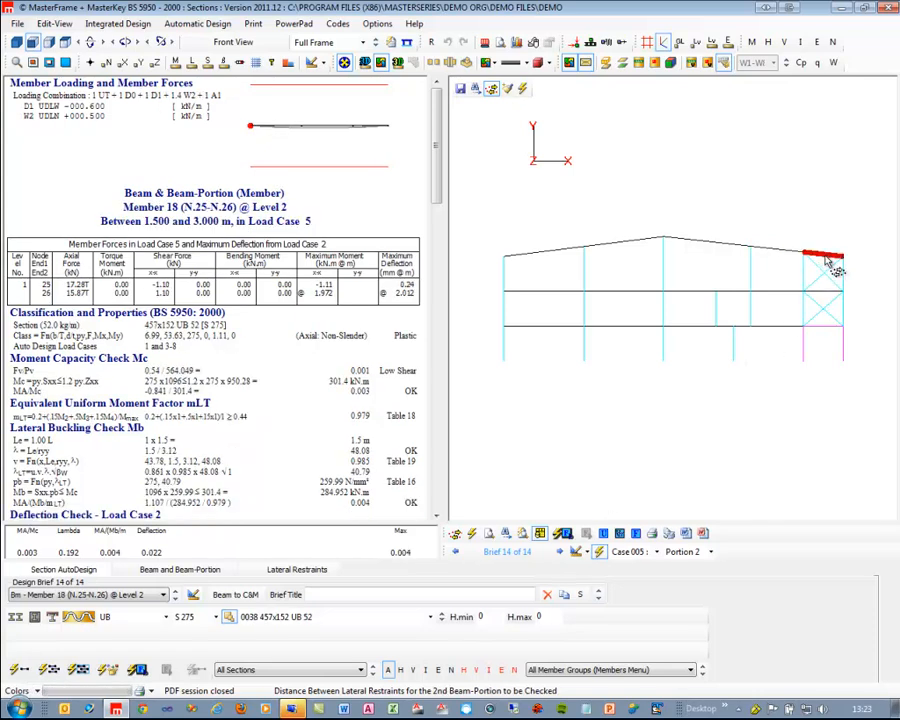
left_click(18, 670)
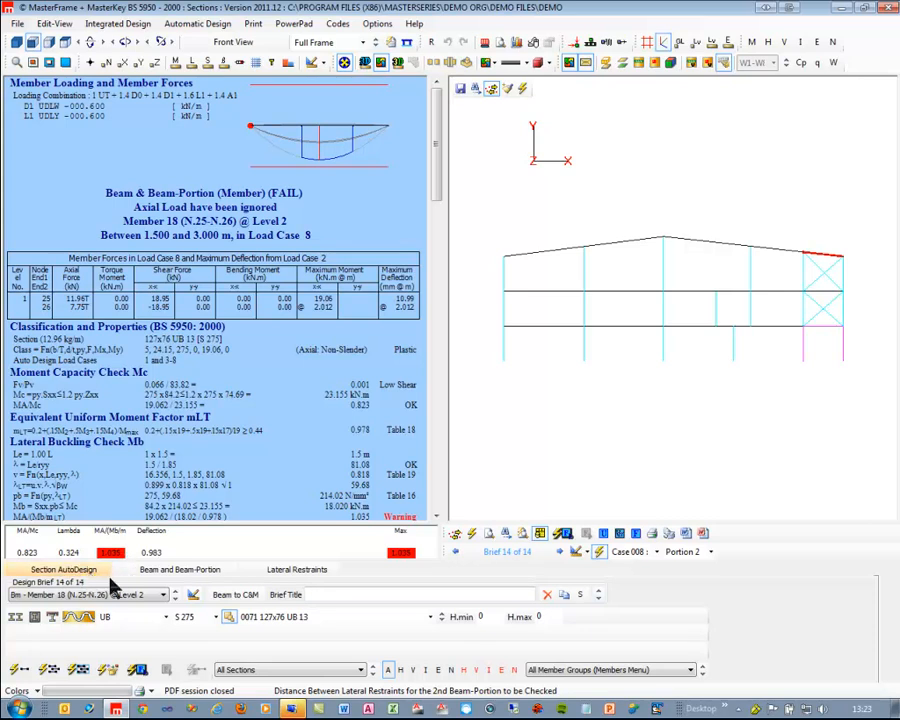
Step: Change the section of the end rafter N.25-N.26 to 152x89 UB 16
left_click(280, 620)
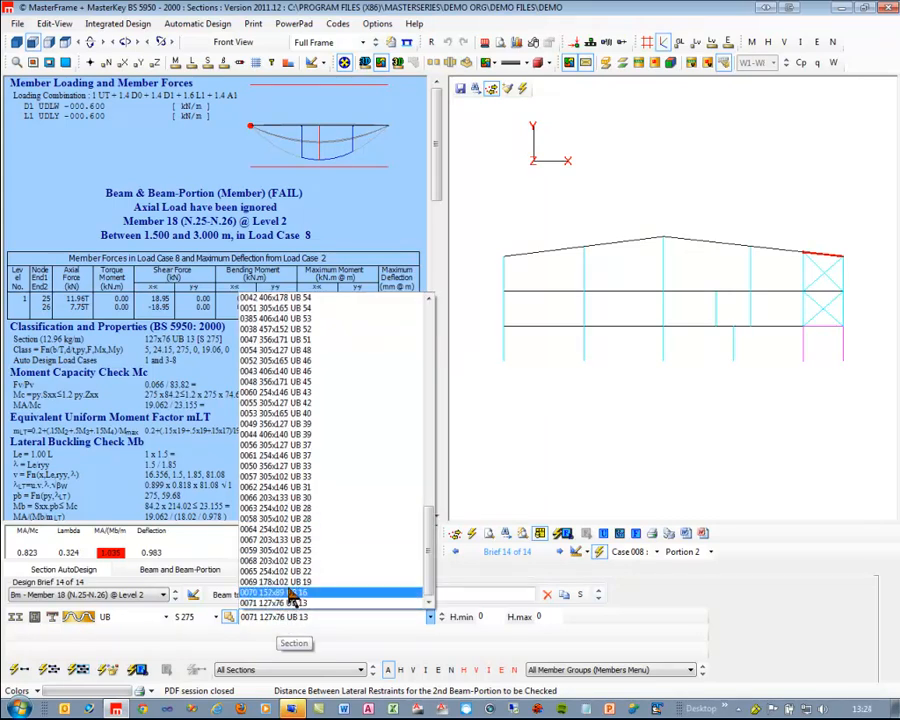
left_click(289, 594)
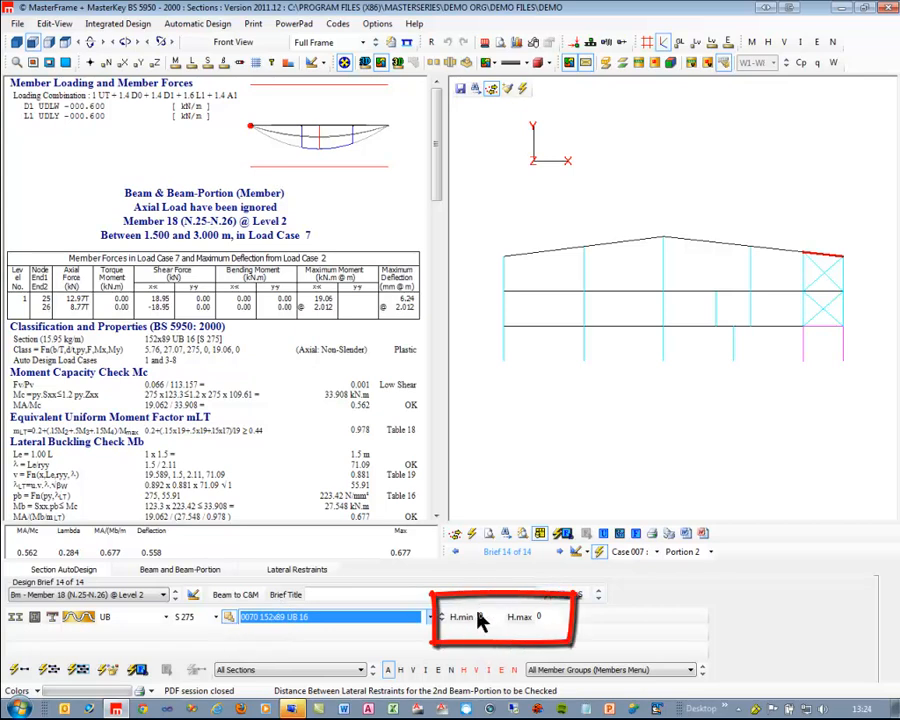
Step: Set the end rafter's minimum section height to 200 mm and auto size the member again
left_click(825, 257)
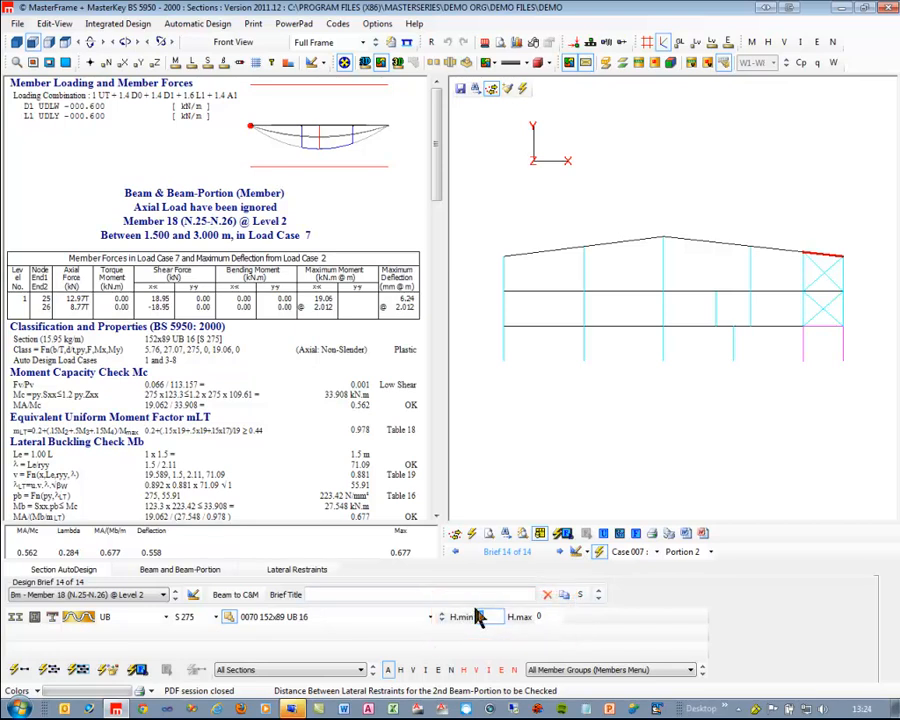
type("200")
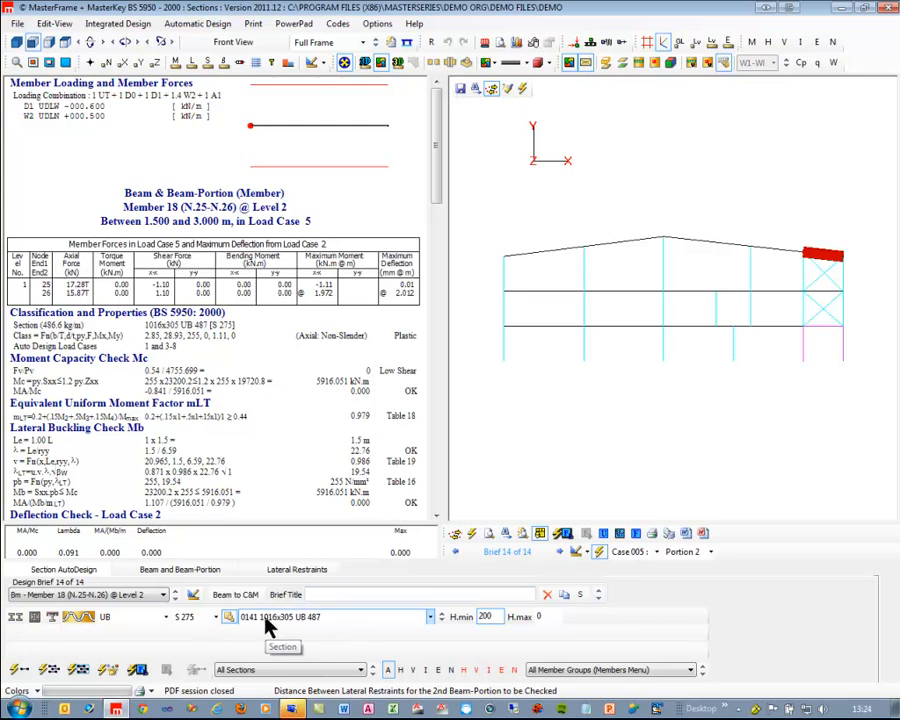
left_click(18, 676)
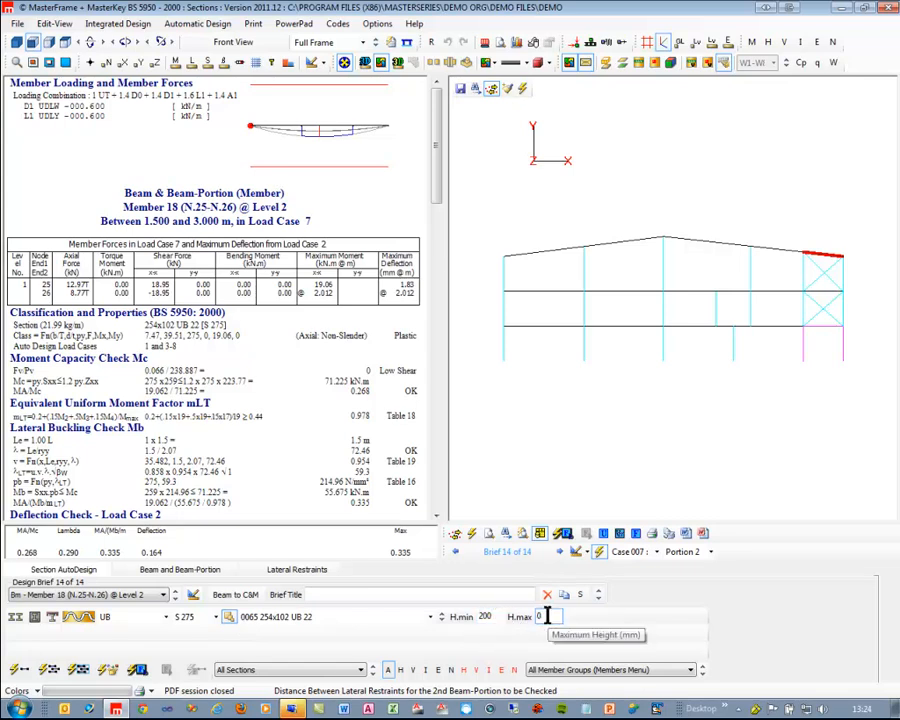
Step: Set the section filter for I-sections to a minimum B of 140, minimum T of 10 and minimum t of 6.3 mm
left_click(110, 26)
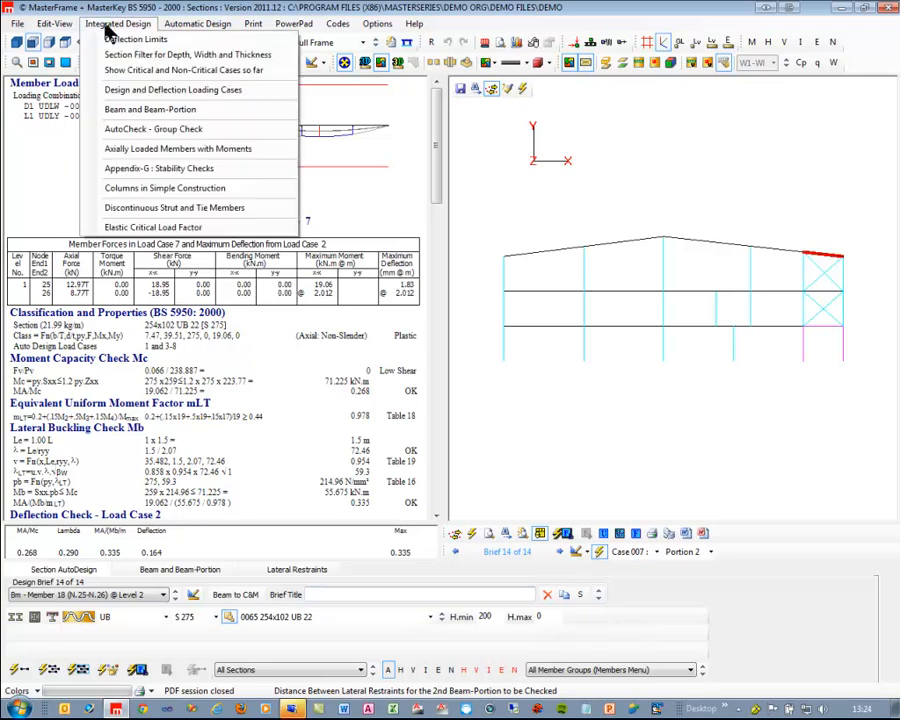
left_click(170, 55)
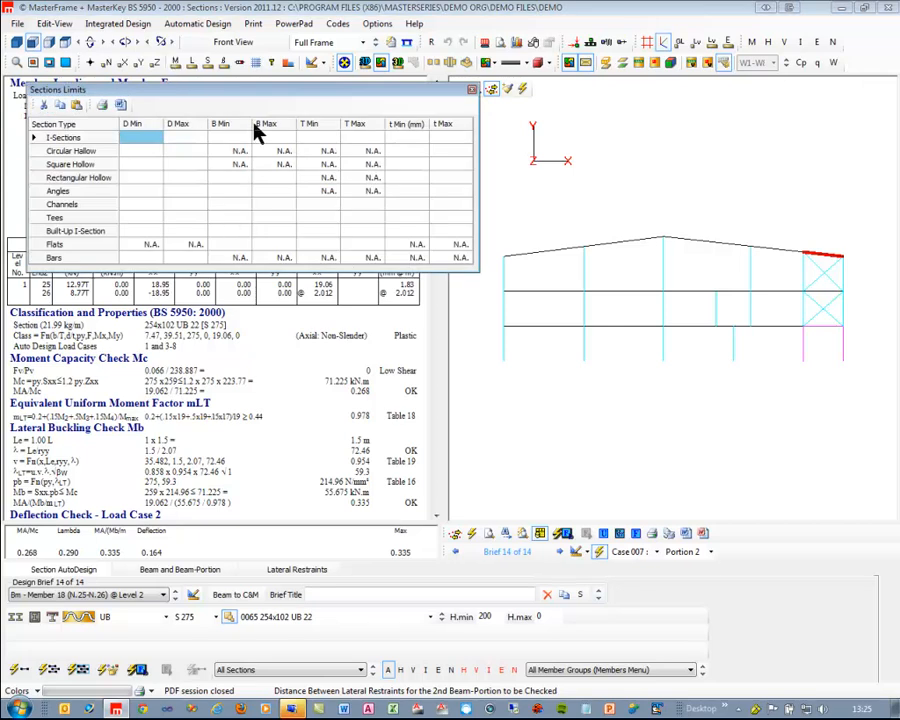
left_click_drag(262, 88, 445, 277)
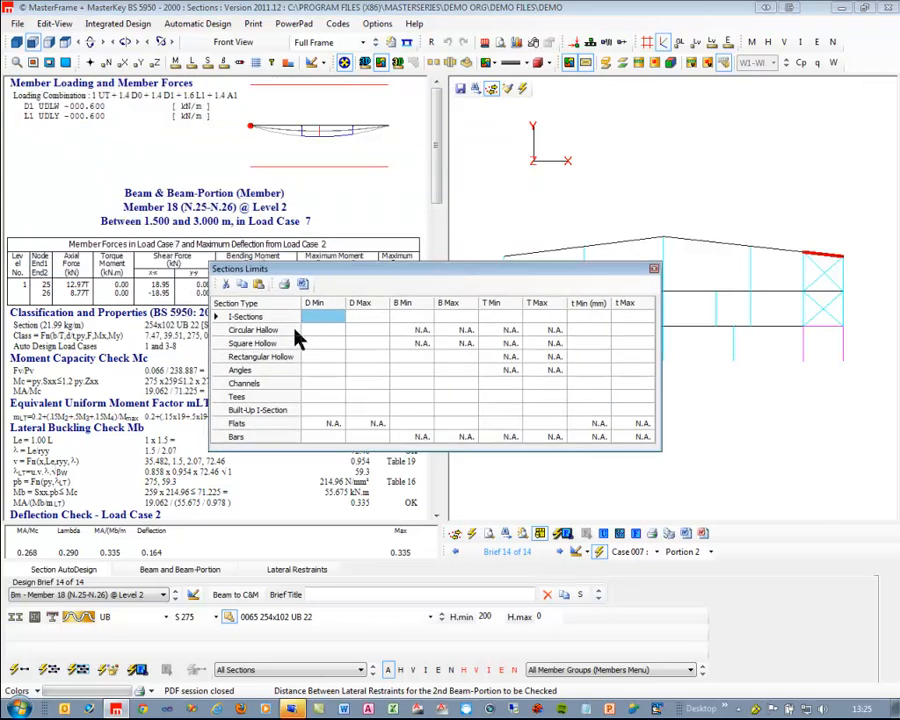
left_click(412, 317)
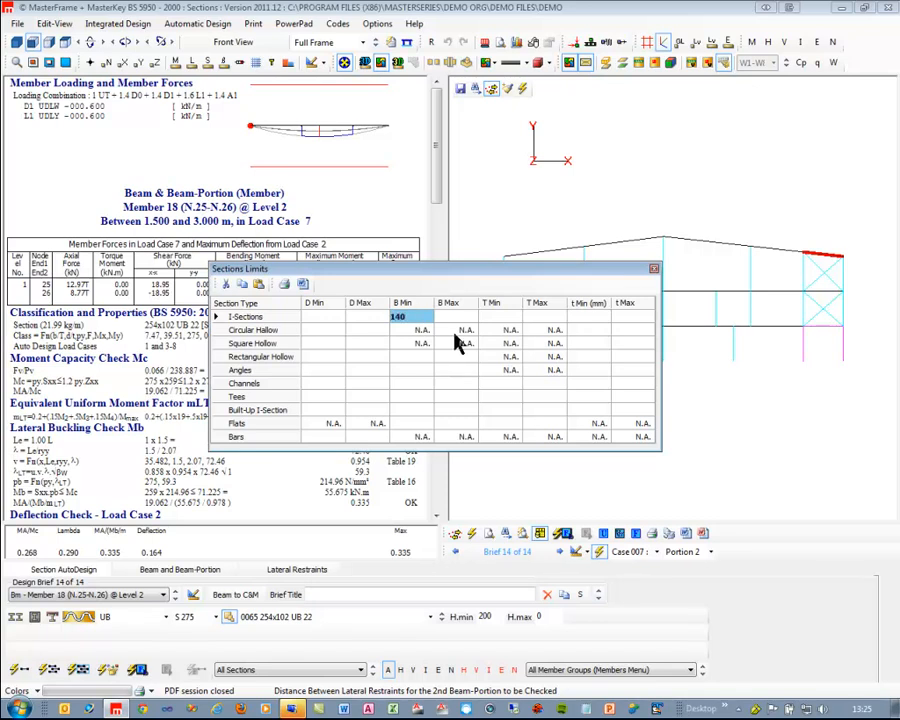
type("140")
key("Tab")
key("Tab")
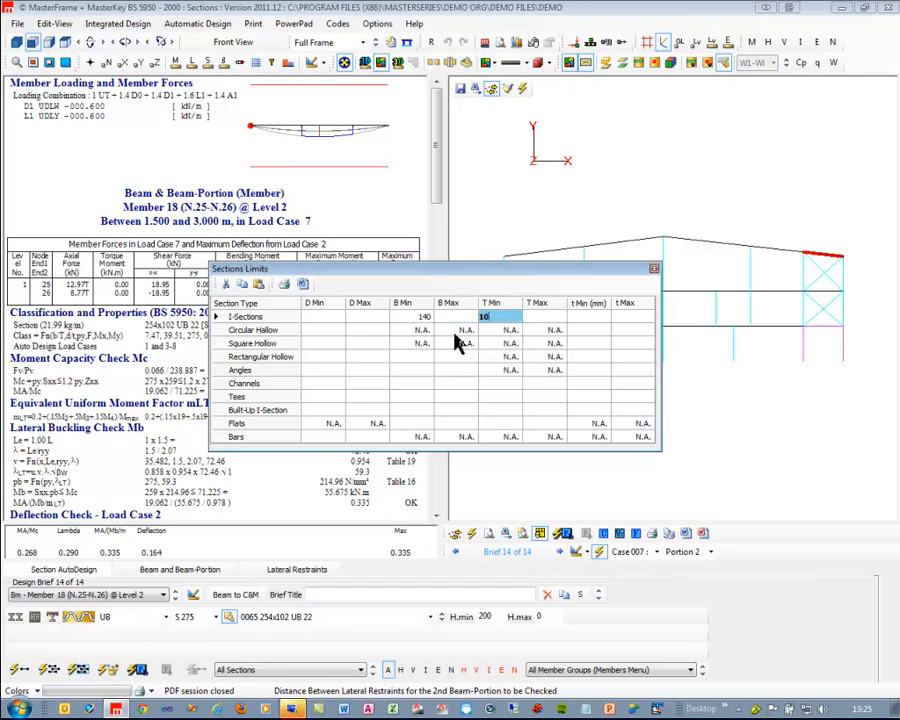
key("Tab")
key("Tab")
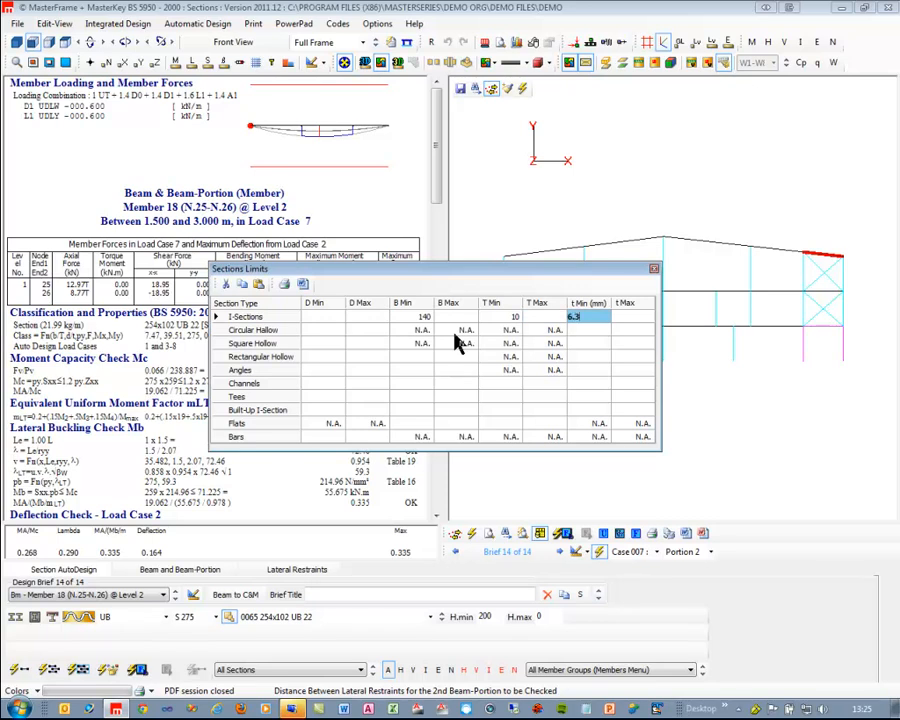
key("Return")
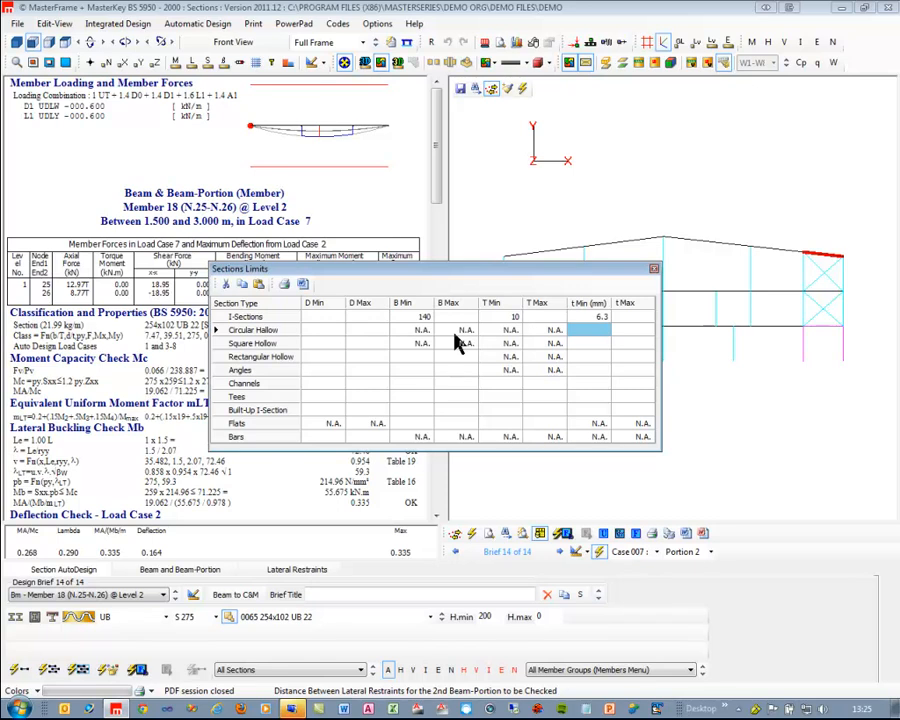
Step: Set the minimum thickness t to 6.3 mm for circular, square and rectangular hollow sections in the section limits
type("6.3")
key("Return")
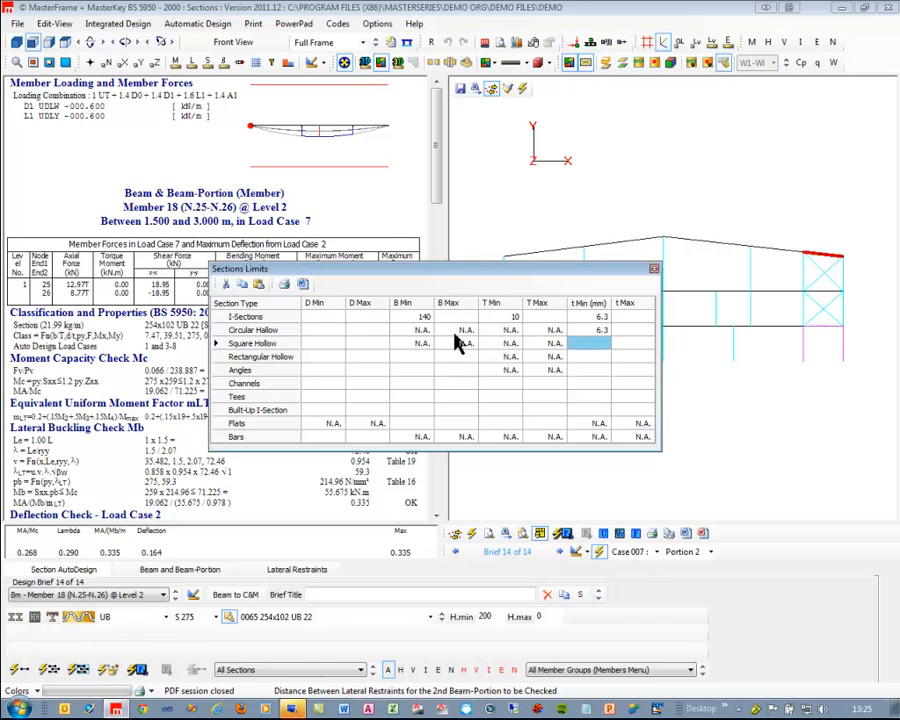
type("6.3")
key("Return")
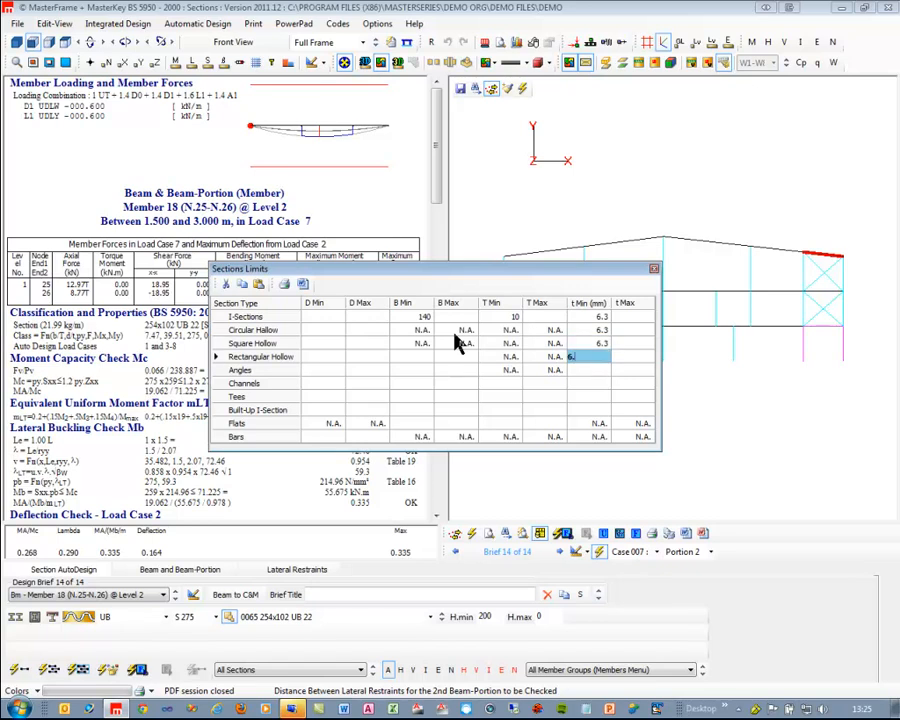
type("6.3")
left_click(588, 343)
left_click(322, 331)
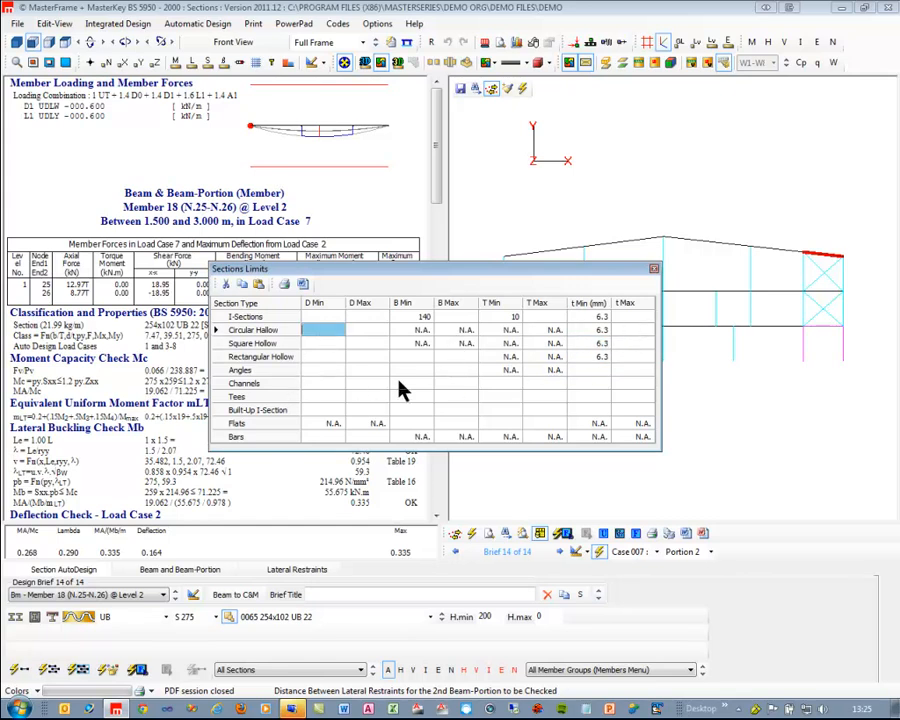
Step: Set minimum D to 70 for circular, square and rectangular hollow sections and maximum D to 70 for rectangular hollow, then close the section limits
type("70")
key("Return")
type("70")
key("Return")
type("70")
key("Right")
type("70")
key("Up")
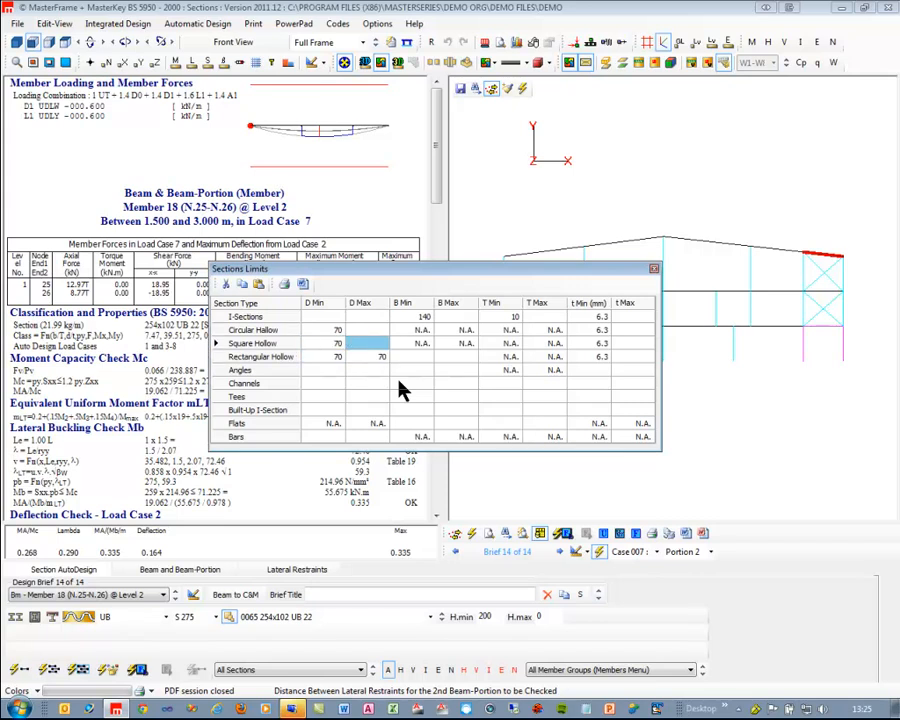
left_click(654, 270)
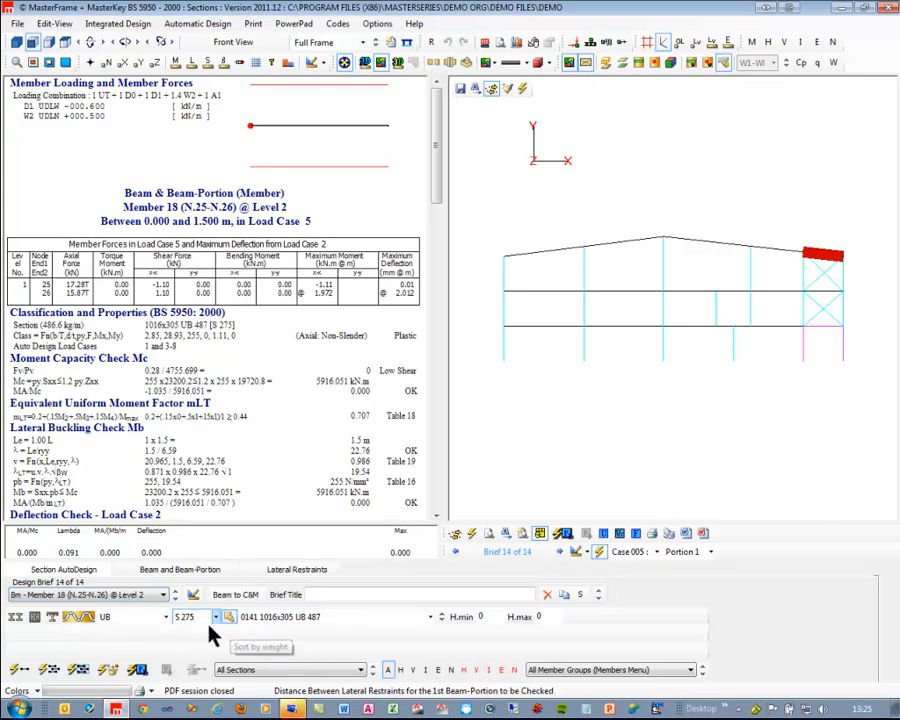
Step: Review the UB sections available for the end rafter N.25-N.26 under the section limits
left_click(283, 625)
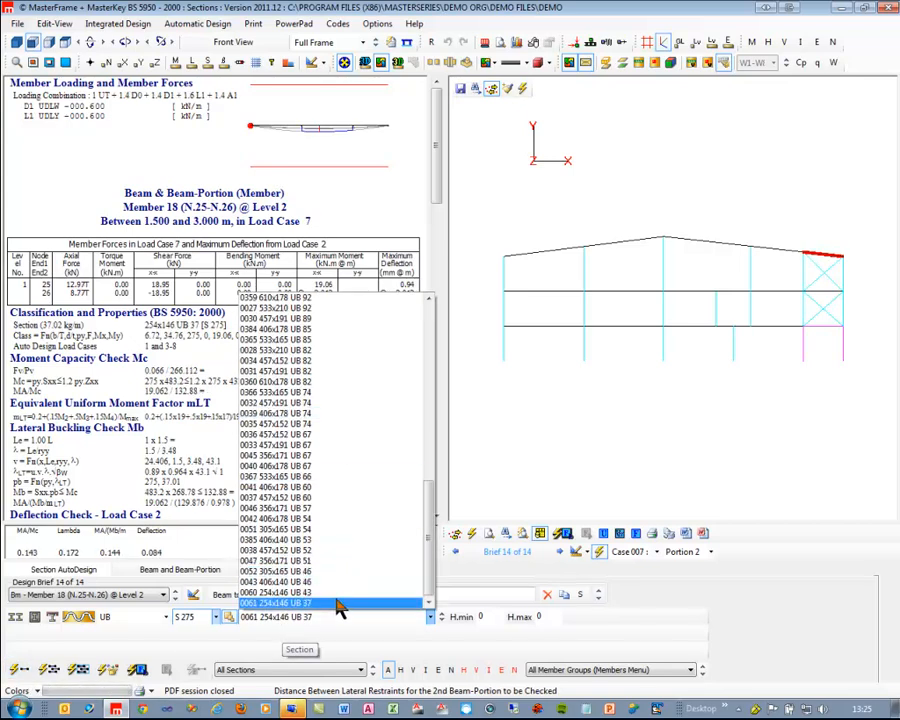
scroll(305, 562, "up", 12)
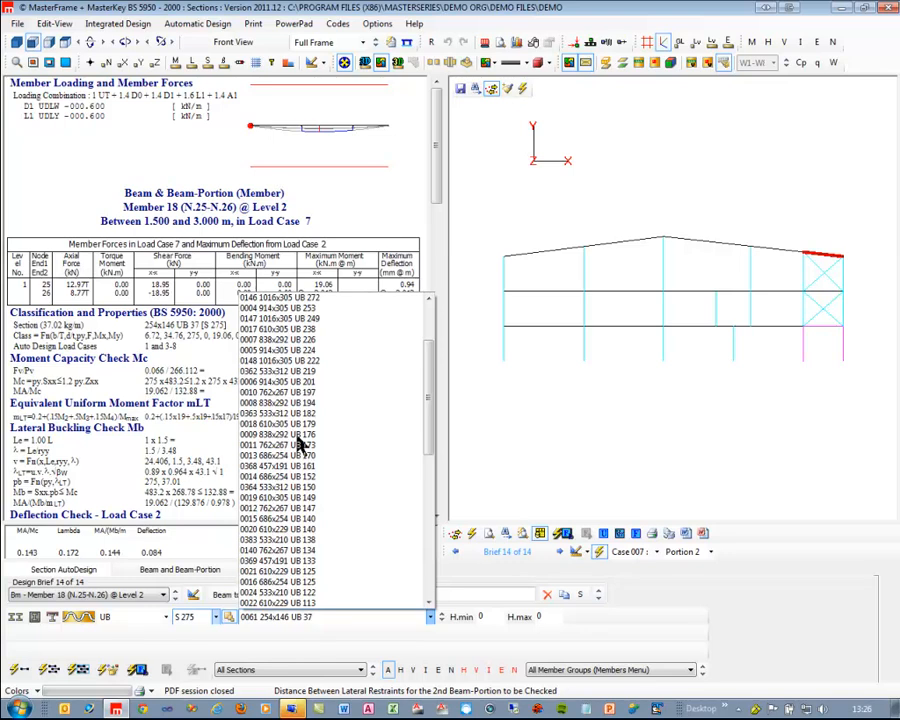
scroll(322, 348, "up", 3)
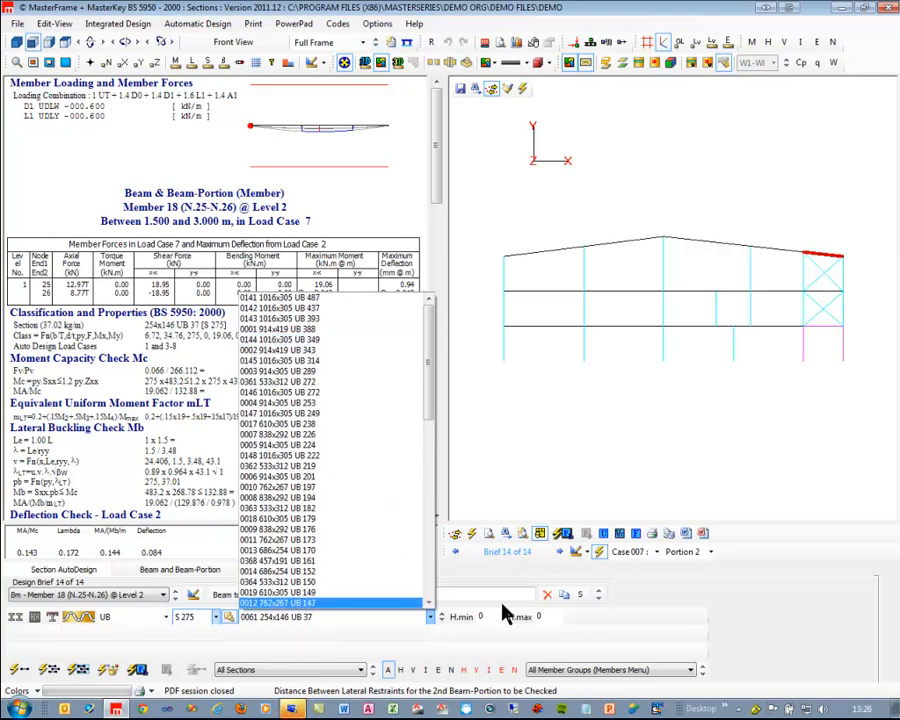
left_click(645, 597)
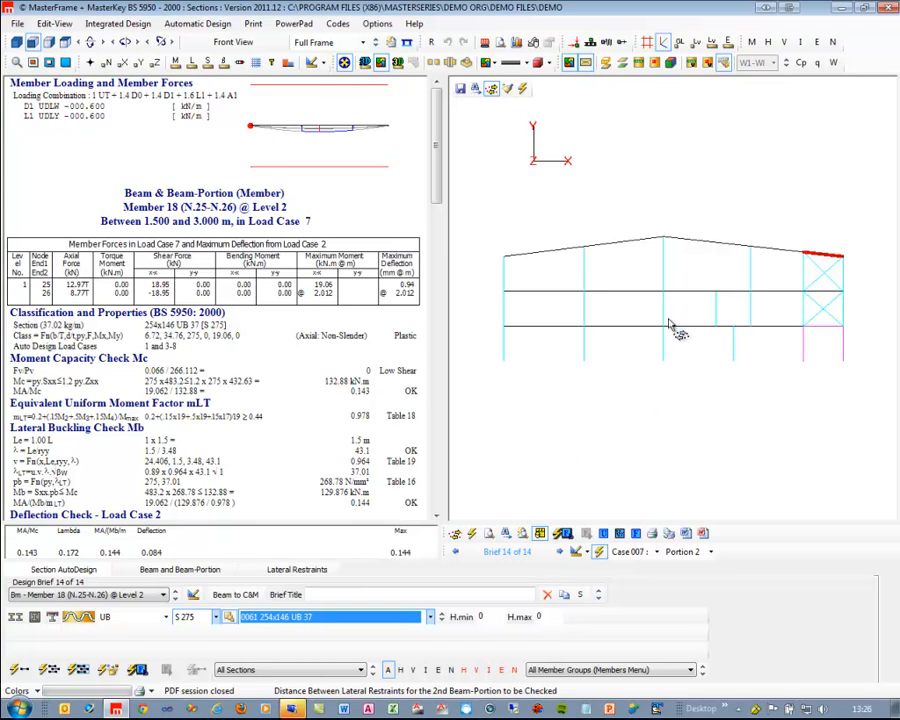
Step: Include torsion design with ends free to warp for the level 1 beam, members 3-4 (N.8-N.10)
left_click(697, 328)
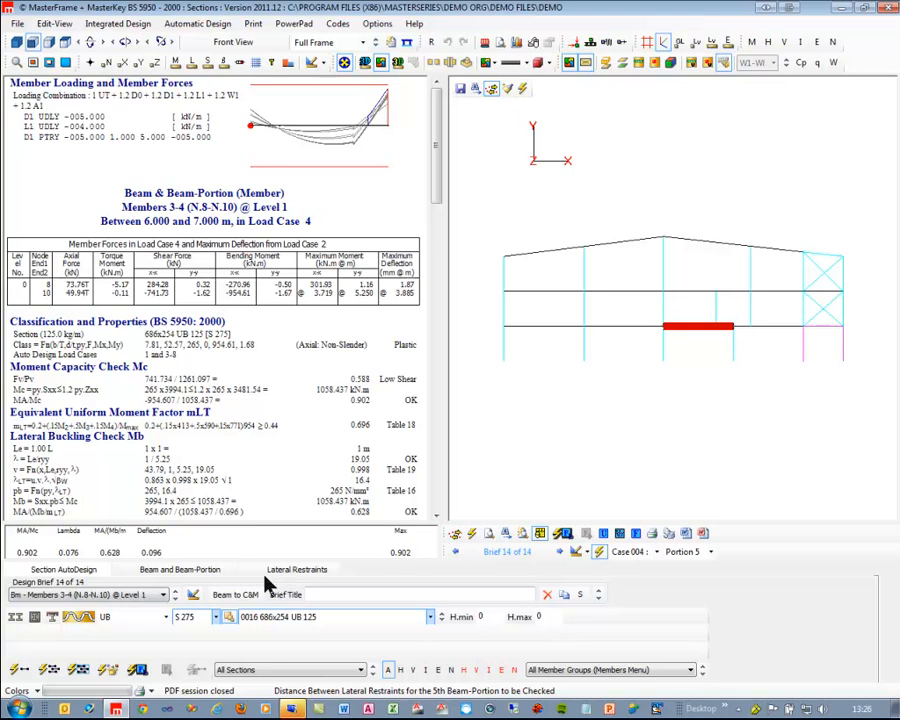
scroll(441, 481, "down", 1)
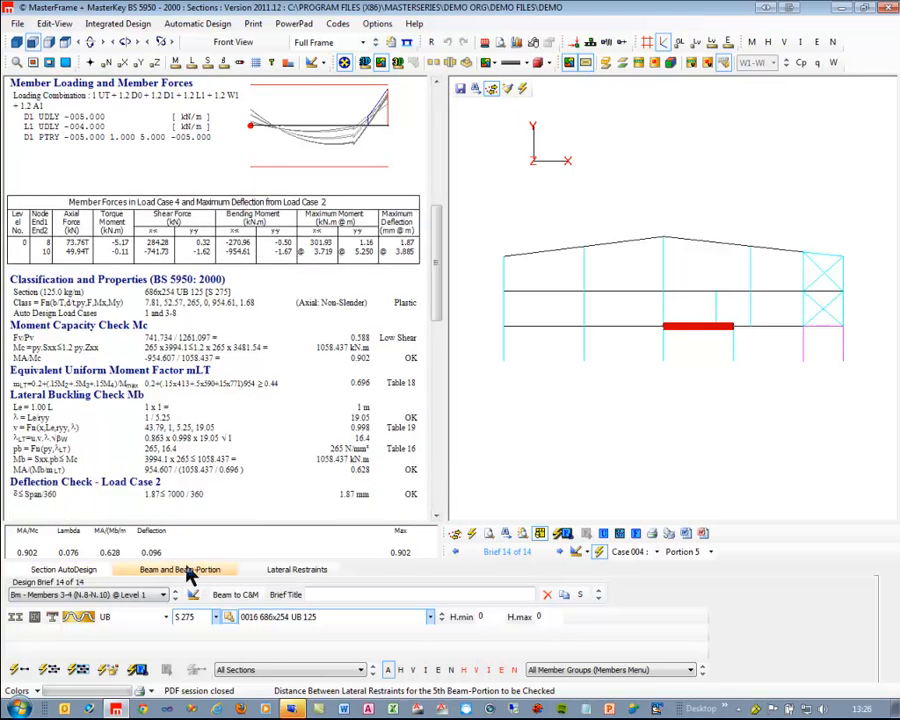
left_click(290, 572)
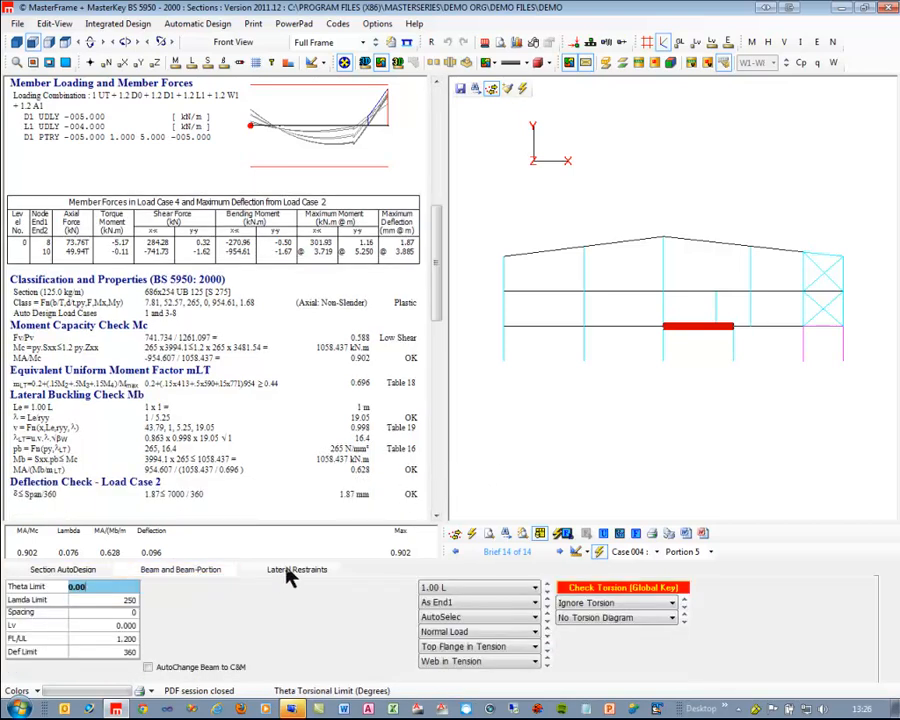
left_click(575, 603)
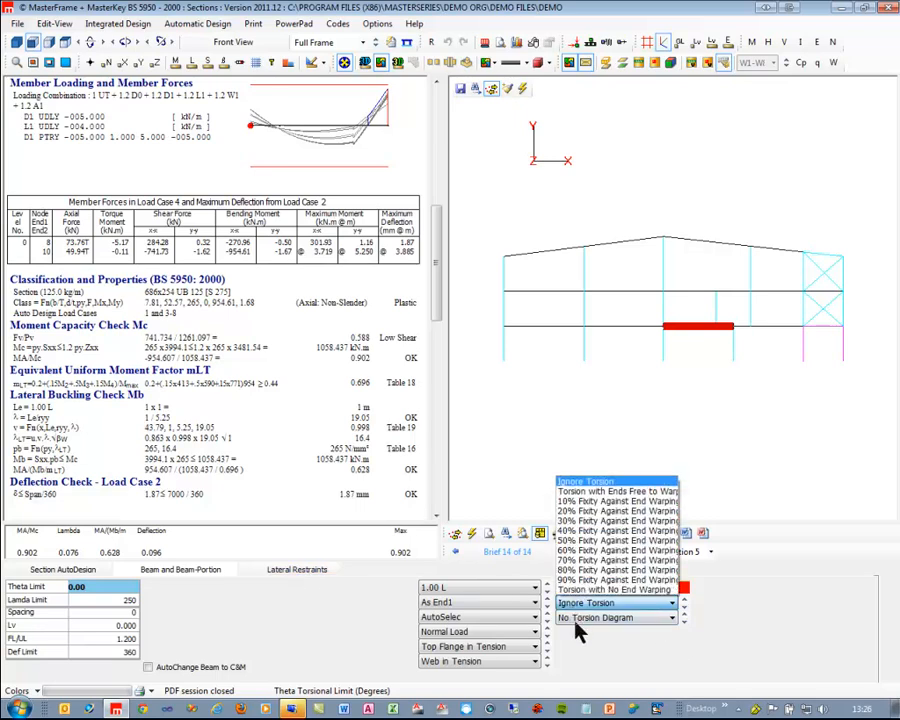
left_click(585, 492)
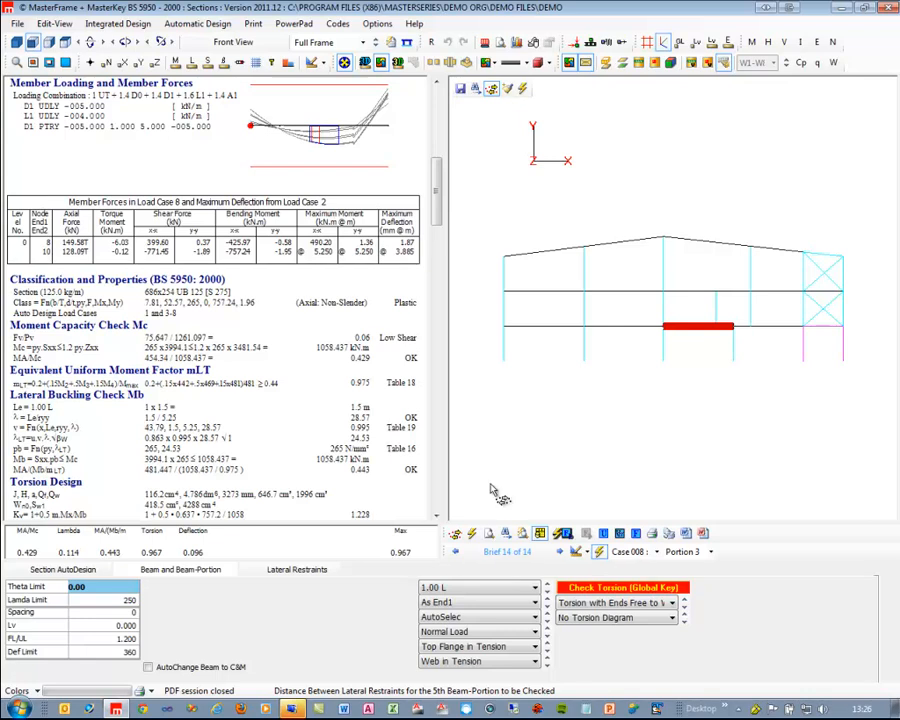
Step: Review the torsion bending, torsion shear and deflection checks of the beam N.8-N.10, keeping the ends free to warp
left_click(436, 517)
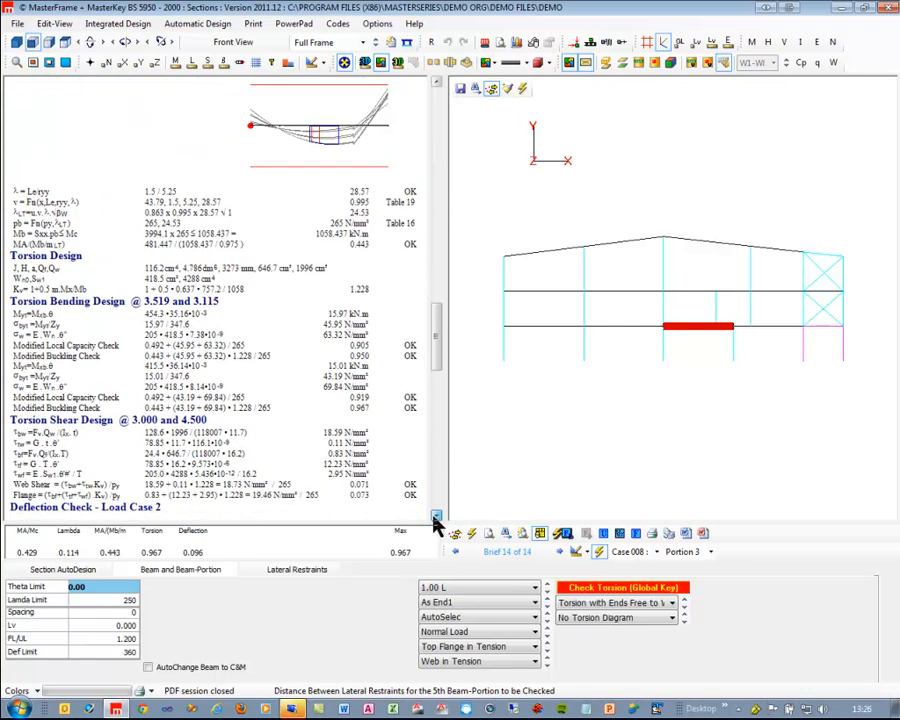
left_click(436, 517)
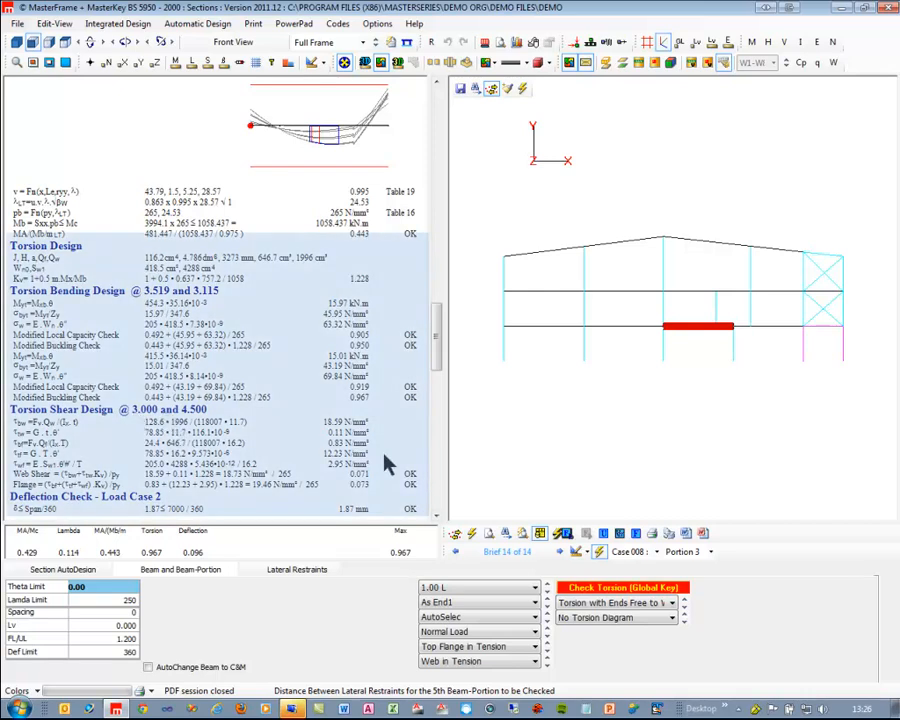
left_click(612, 603)
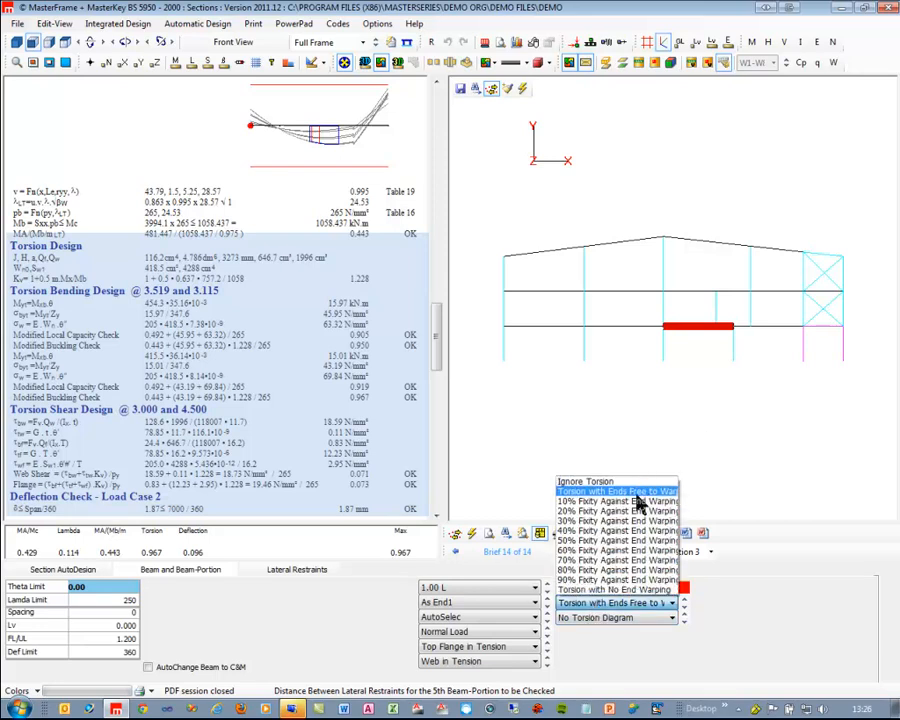
left_click(639, 492)
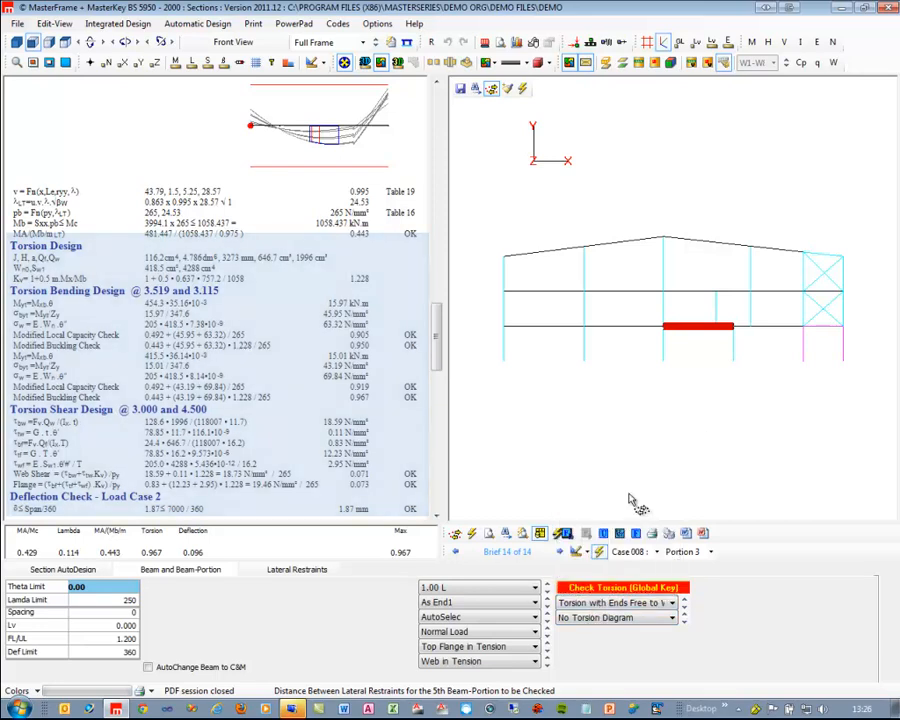
left_click_drag(433, 318, 396, 140)
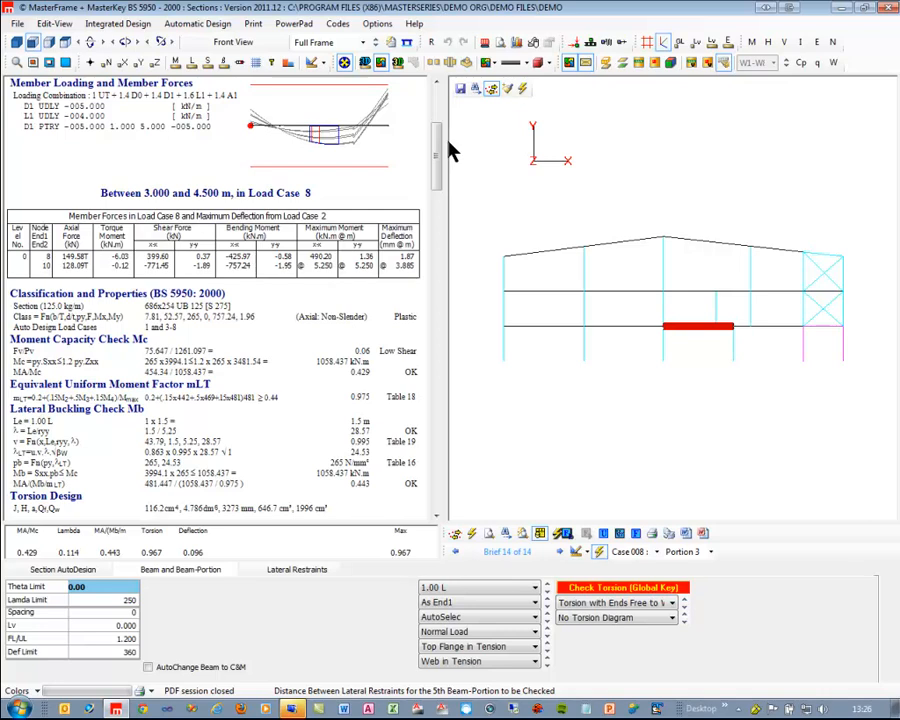
left_click_drag(435, 137, 437, 85)
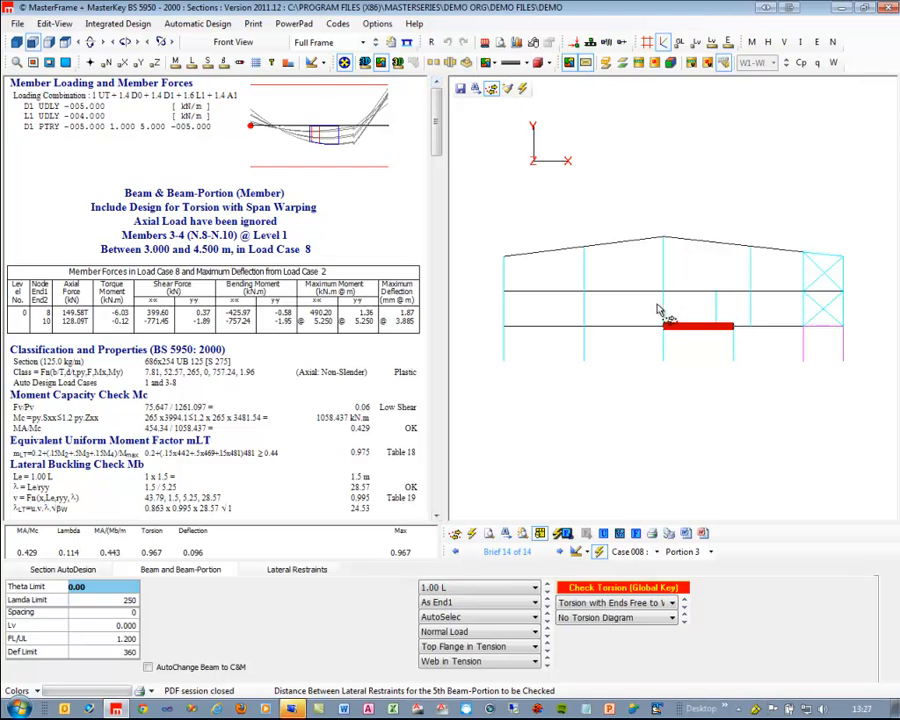
Step: Examine the beam-portion checks along the haunched rafters N.22-N.23 and N.23-N.24
left_click(616, 246)
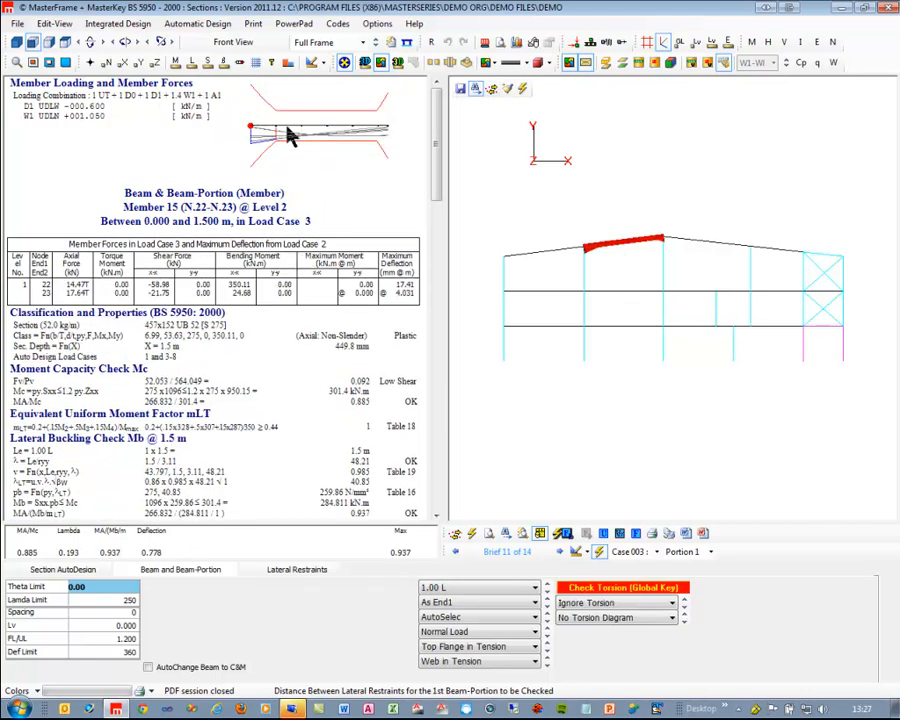
left_click(312, 133)
left_click(336, 131)
left_click(371, 131)
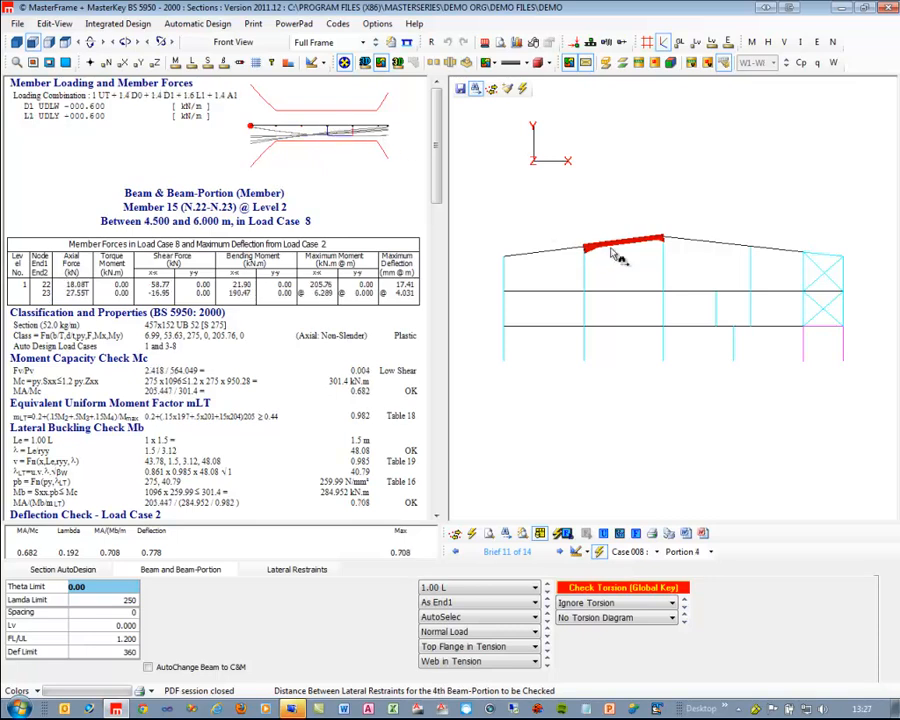
left_click(705, 249)
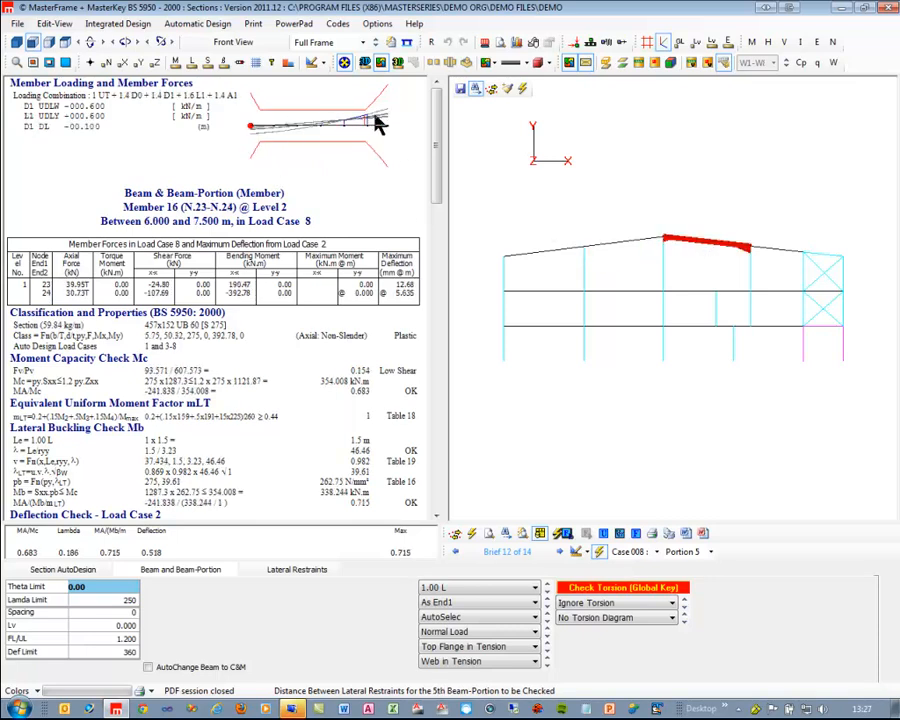
left_click(622, 247)
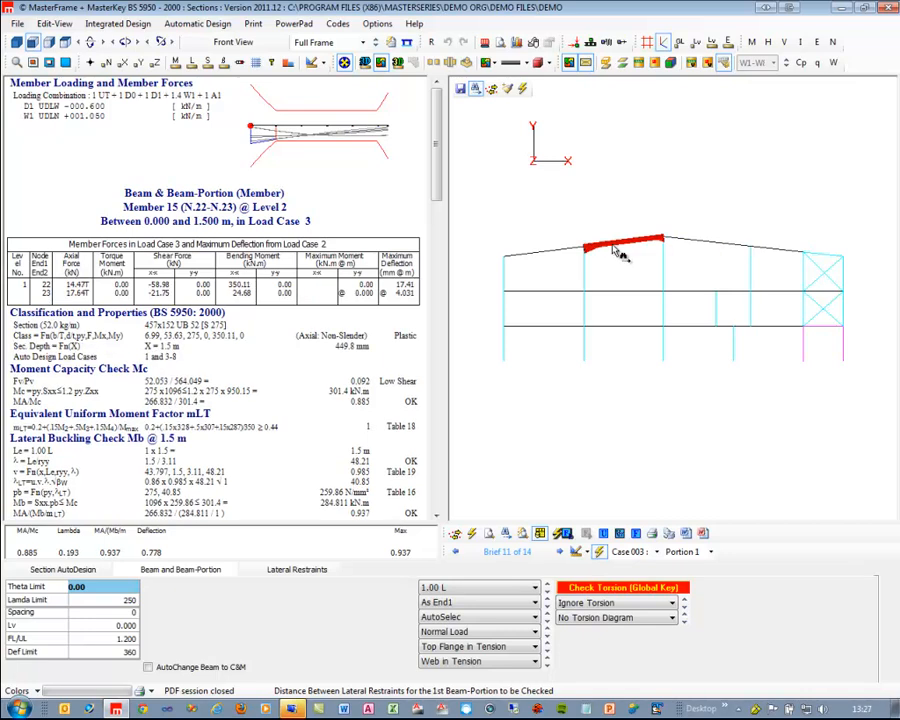
left_click(716, 249)
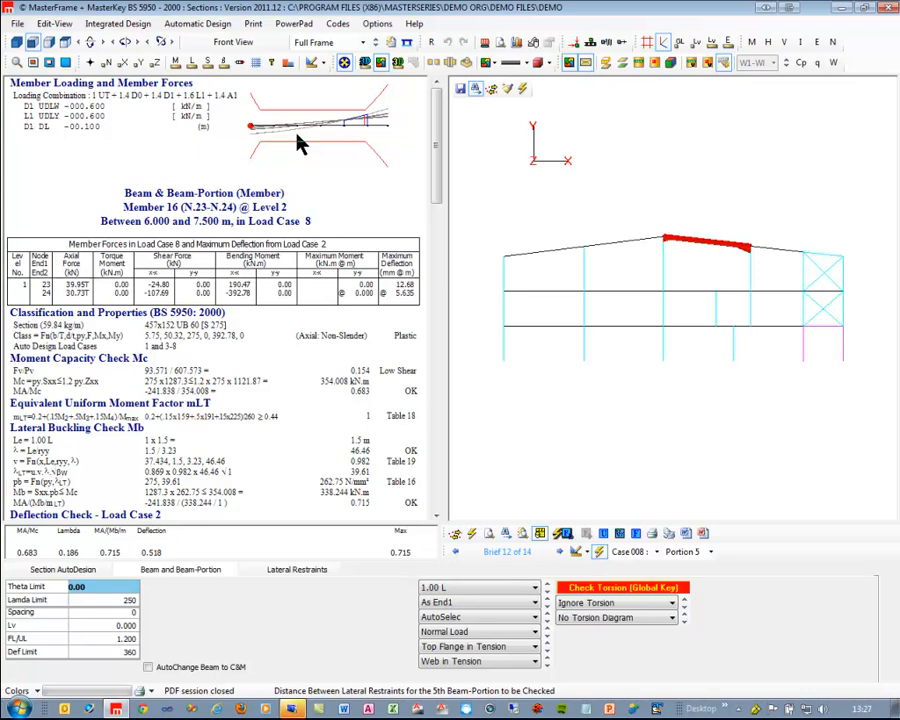
Step: Create an Appendix-G stability check for rafter member 16 (N.23-N.24)
left_click(117, 24)
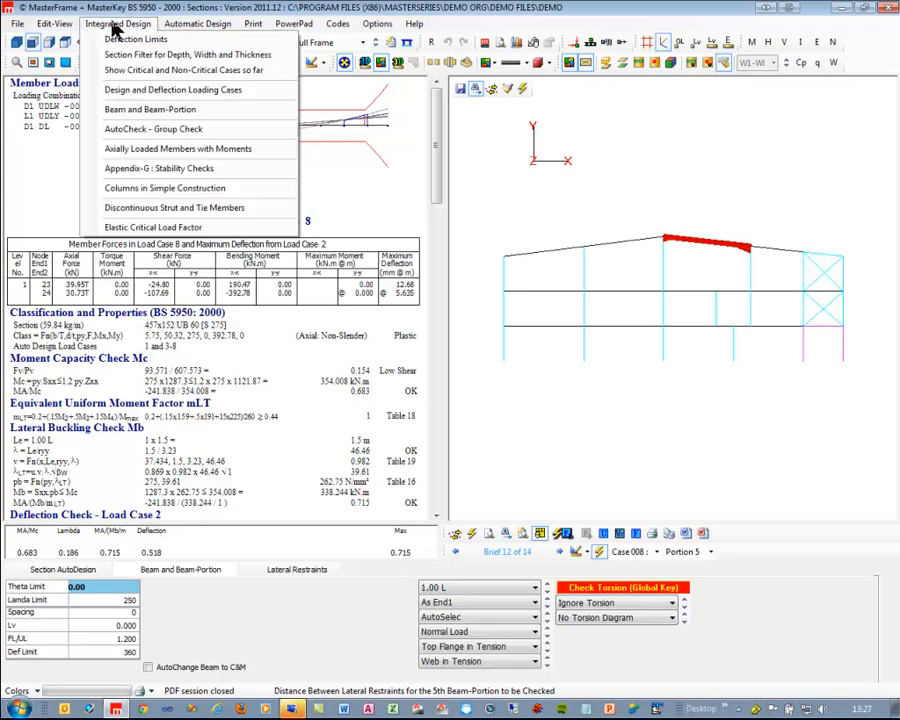
left_click(170, 176)
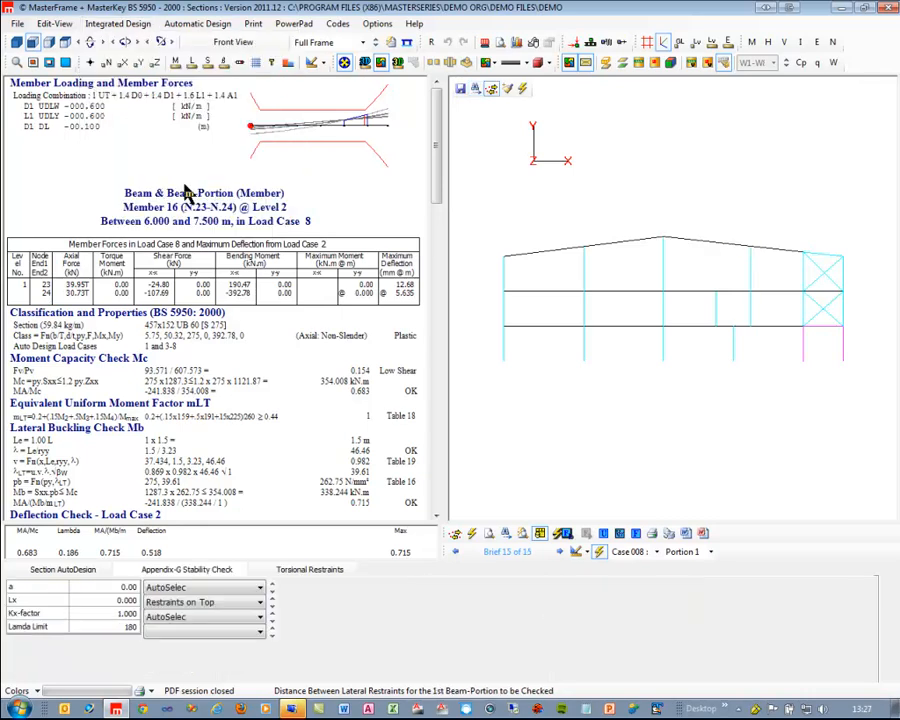
left_click(711, 248)
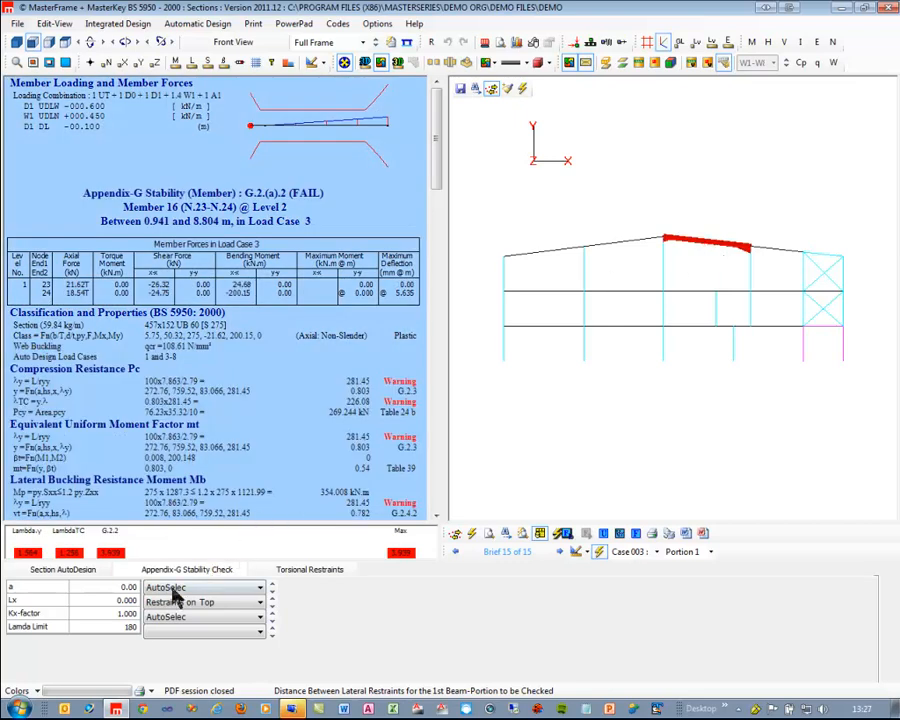
Step: Set the rafter's torsional restraint spacing to 3.6 m for portions 1, 2 and 3
left_click(282, 572)
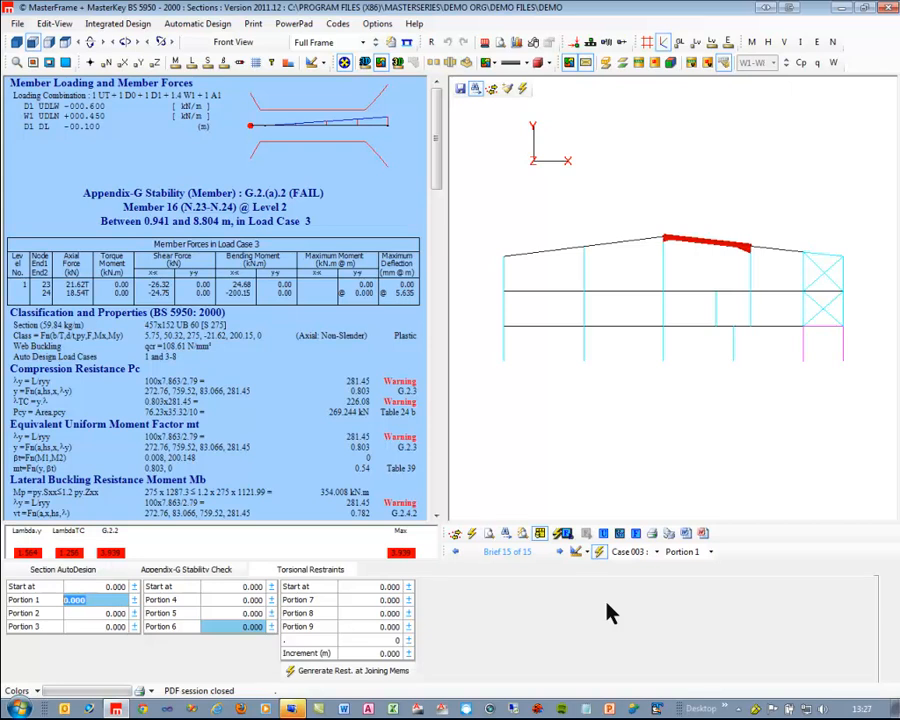
type("3.6")
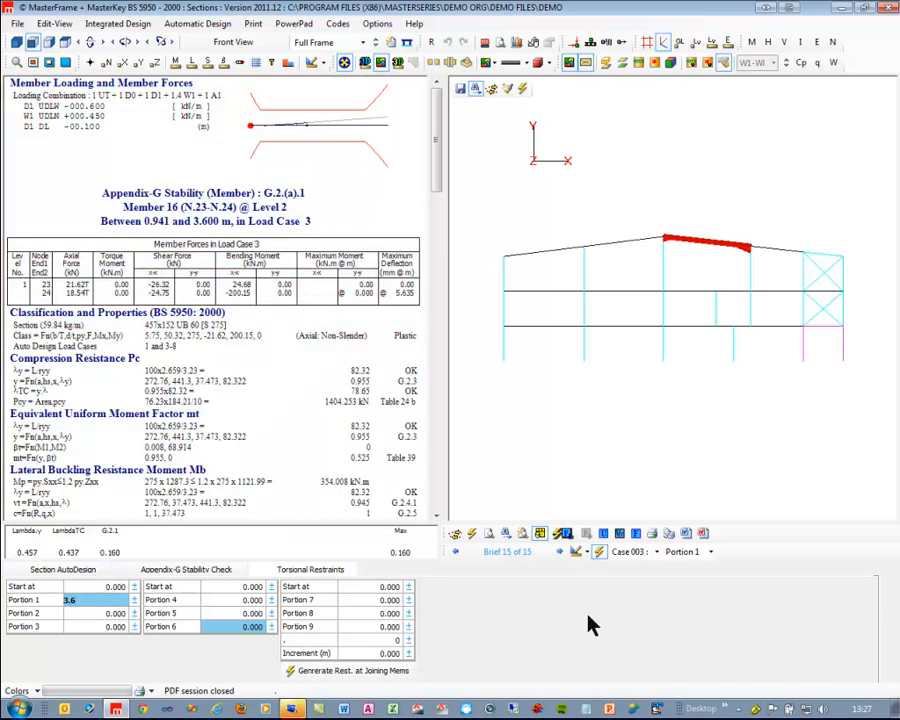
left_click(68, 613)
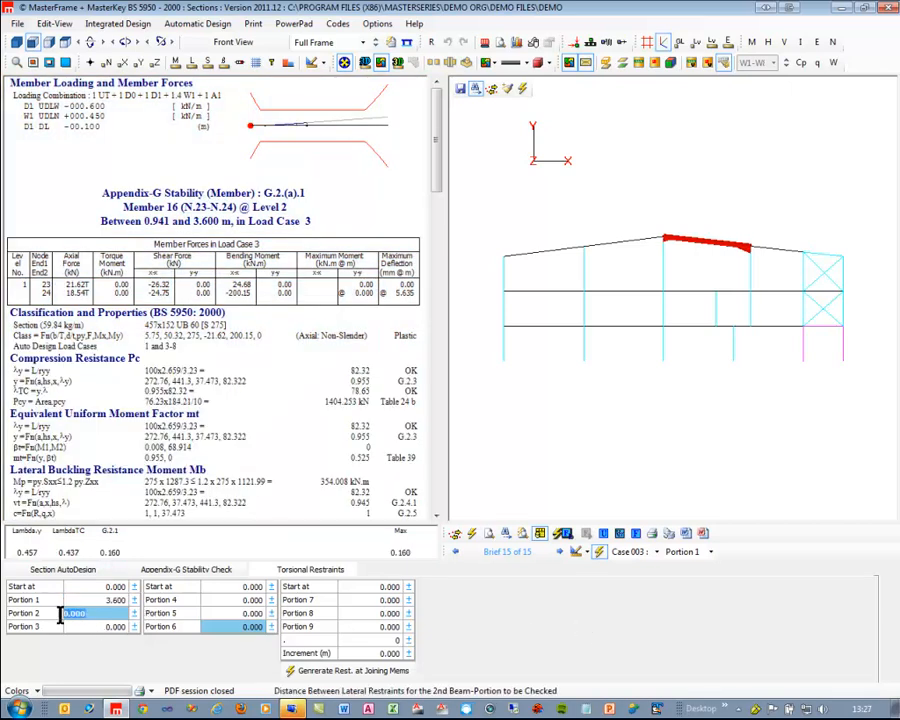
type("3")
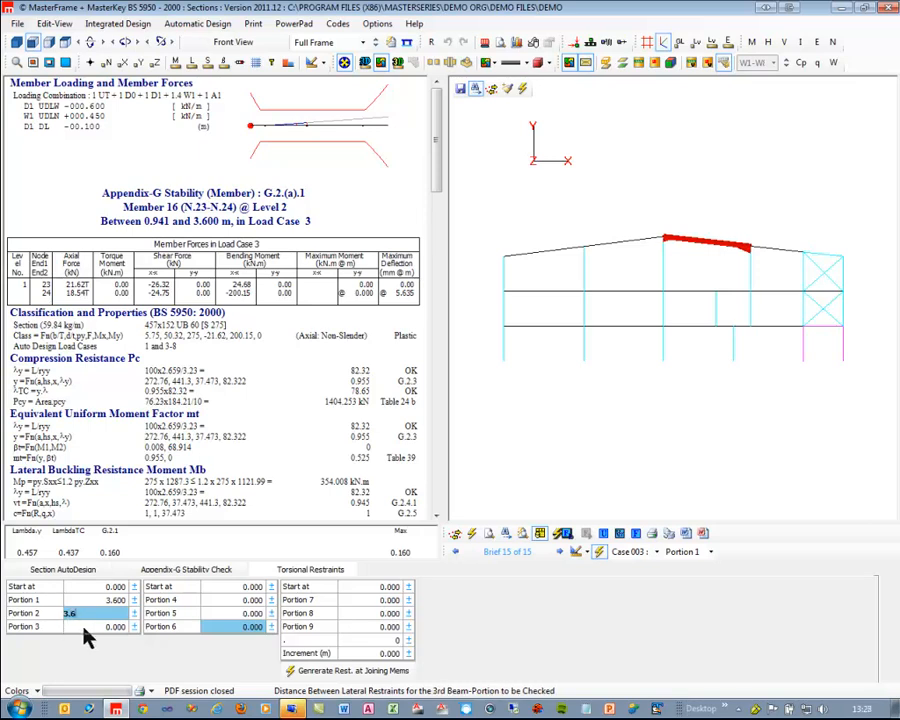
type(".6")
left_click(84, 630)
type("3.6")
key("Return")
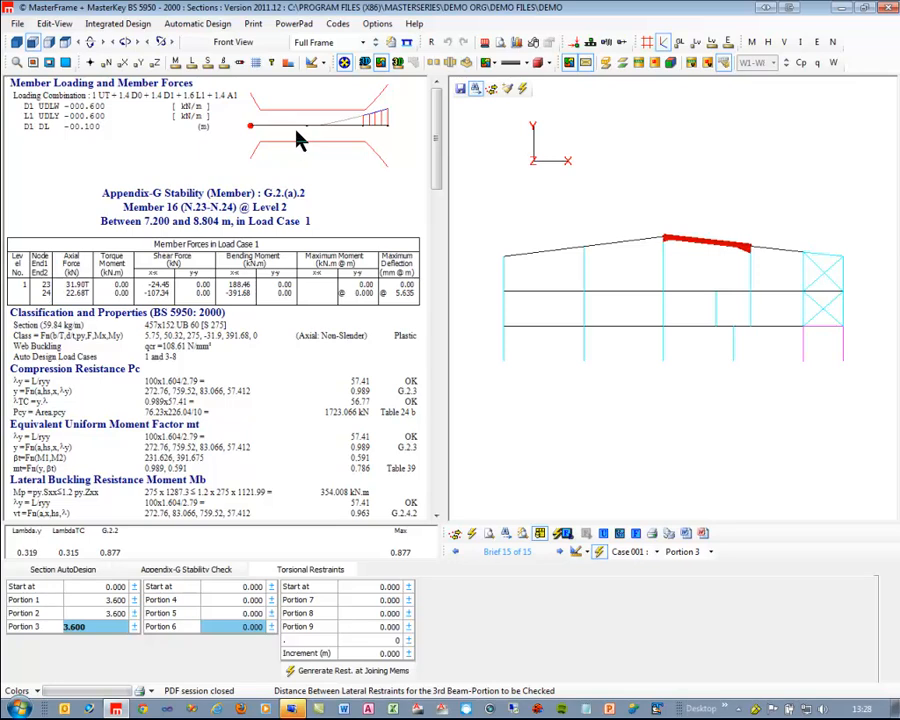
Step: Try a torsional restraint distance of 7.2 m for portion 1 and examine the rafter's stability check
left_click(95, 603)
left_click_drag(92, 600, 45, 601)
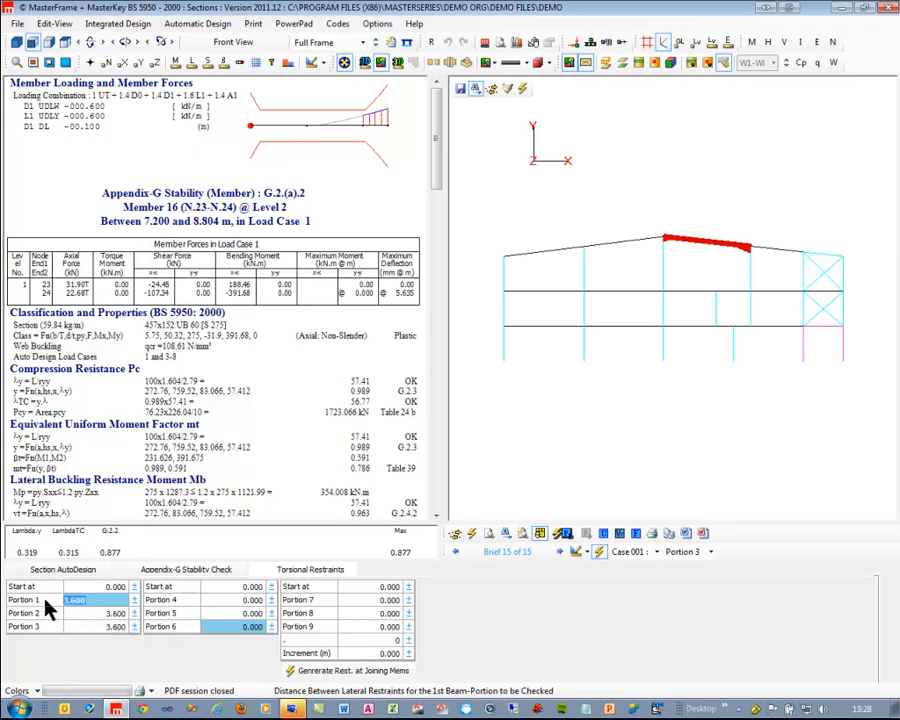
type("7.2")
left_click(334, 120)
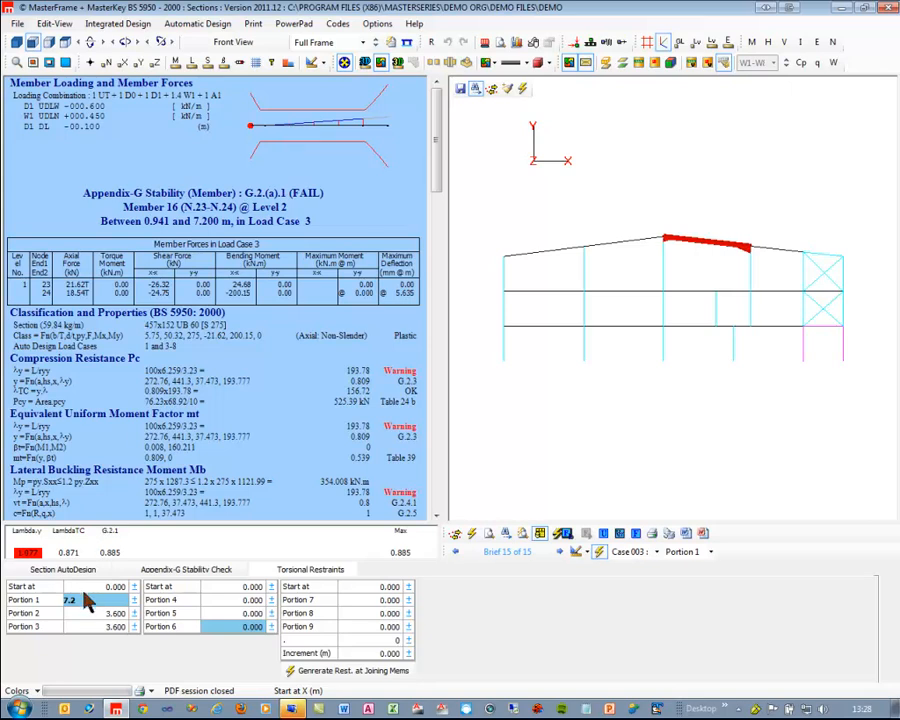
Step: Set the torsional restraint distance of portion 1 to 3.6 m and check the stability of the rafter's other portions
left_click_drag(79, 601, 45, 606)
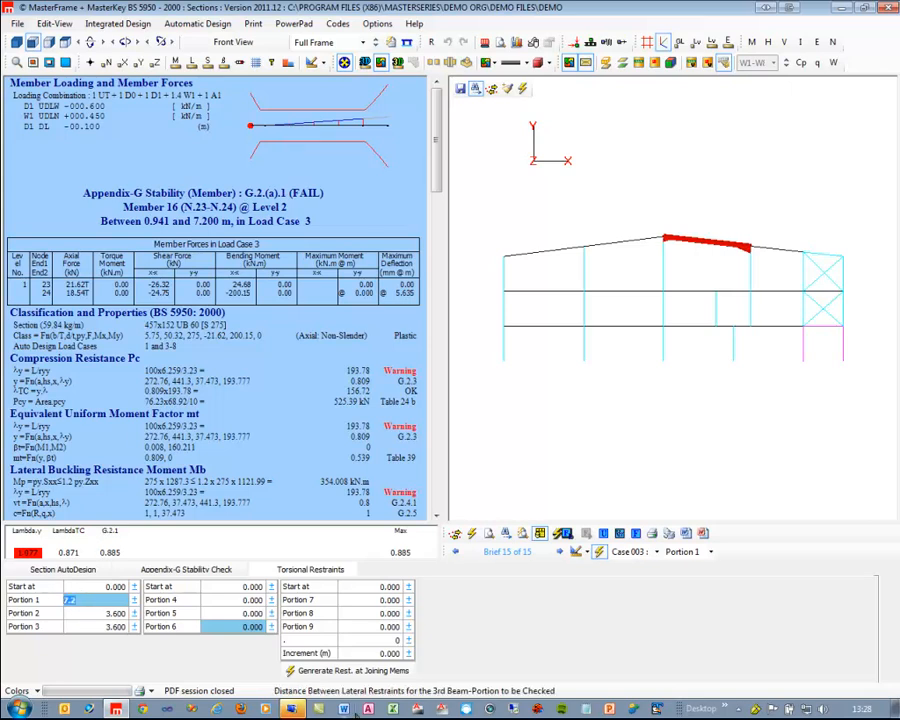
type("3.6")
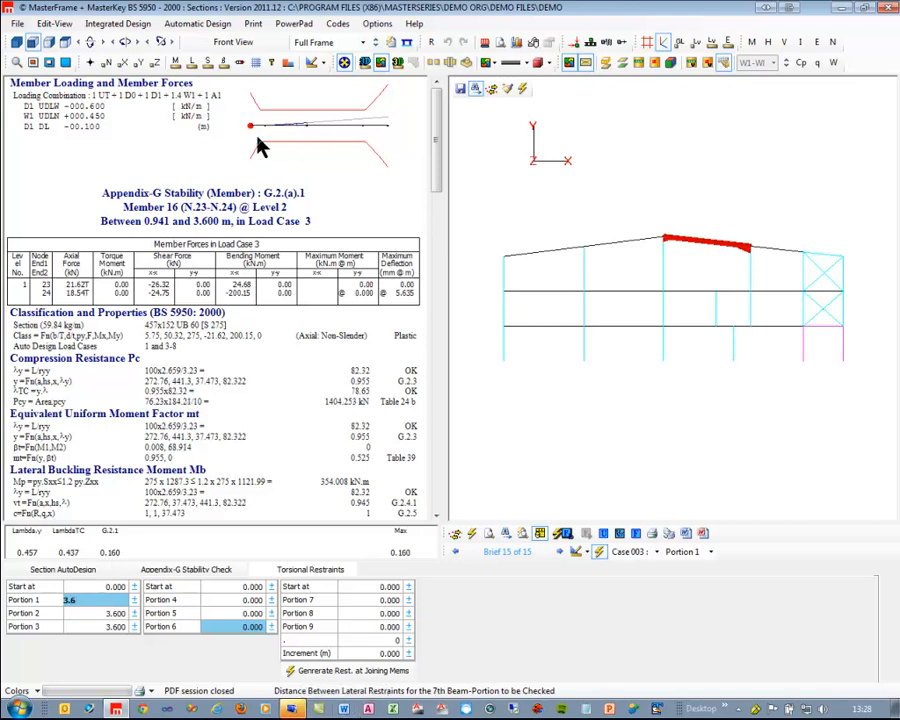
left_click(333, 127)
left_click(373, 124)
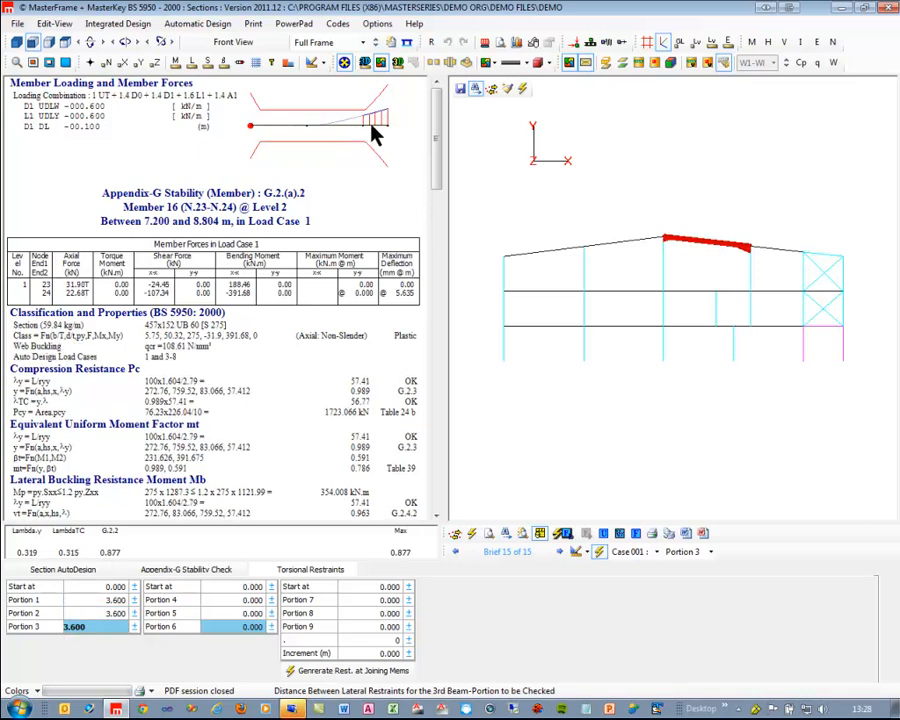
Step: Examine the Appendix-G stability results of rafter member 16 portion by portion, from portion 2 to portion 3
left_click(354, 129)
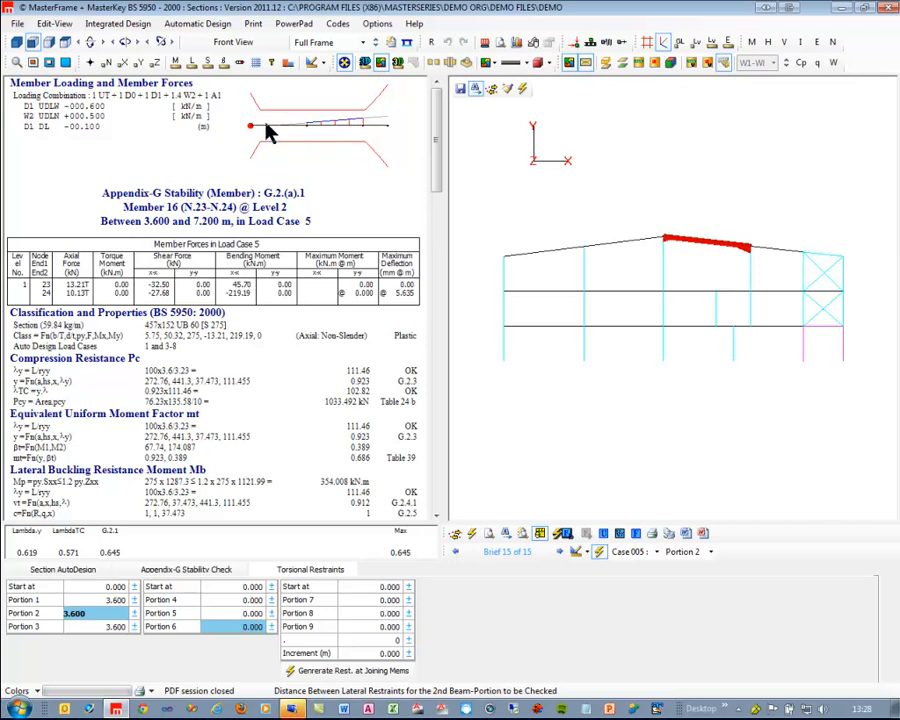
left_click(268, 133)
left_click(362, 133)
left_click(378, 126)
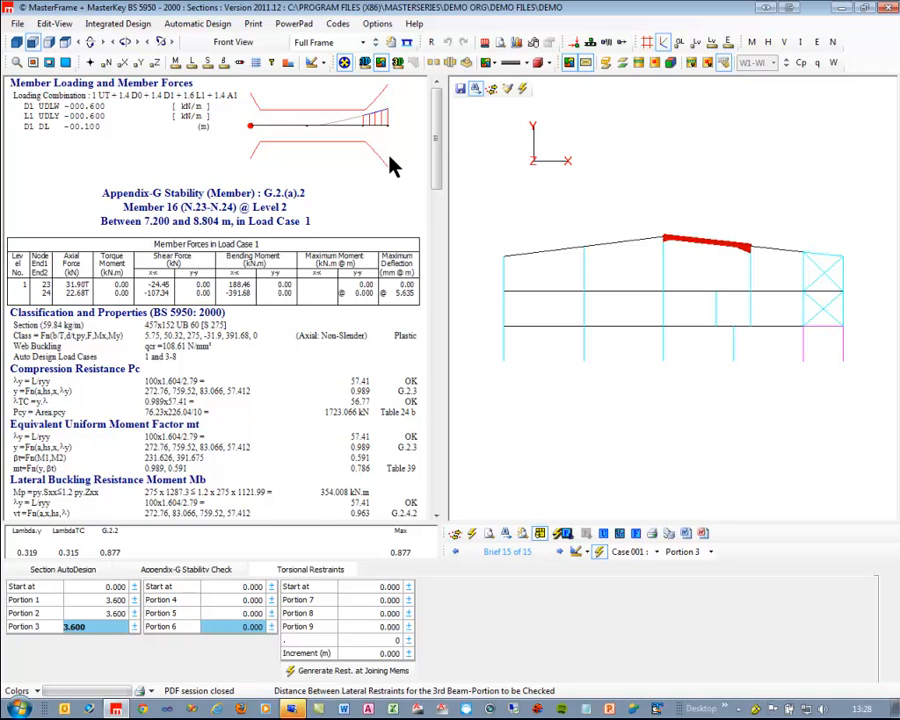
Step: Apply the beam and beam-portion design brief of member 14 (N.21-N.22) to end rafter member 18 (N.25-N.26)
left_click(549, 260)
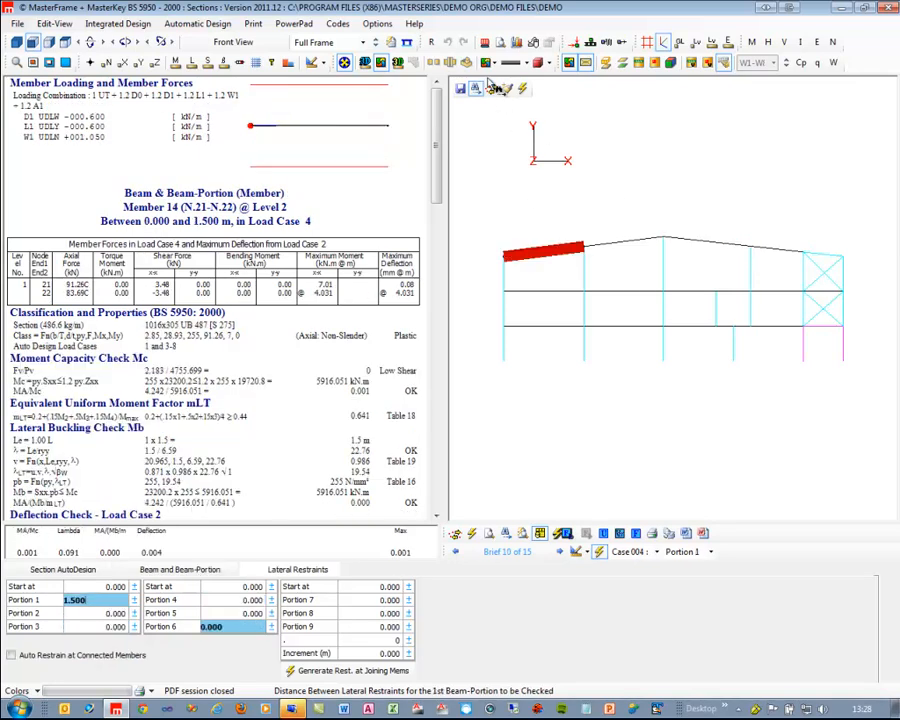
left_click(509, 93)
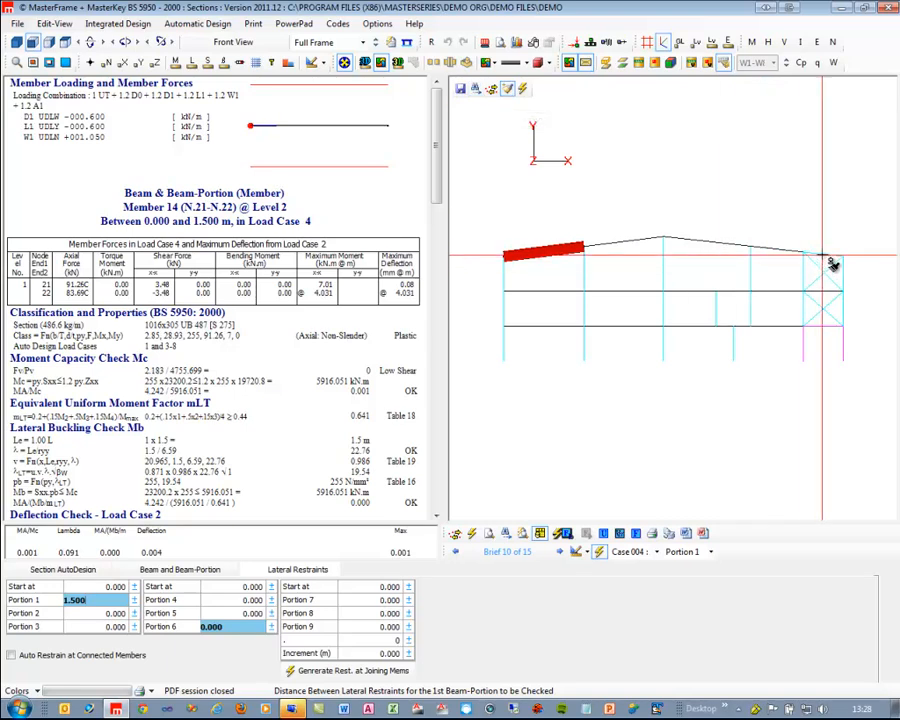
left_click(795, 255)
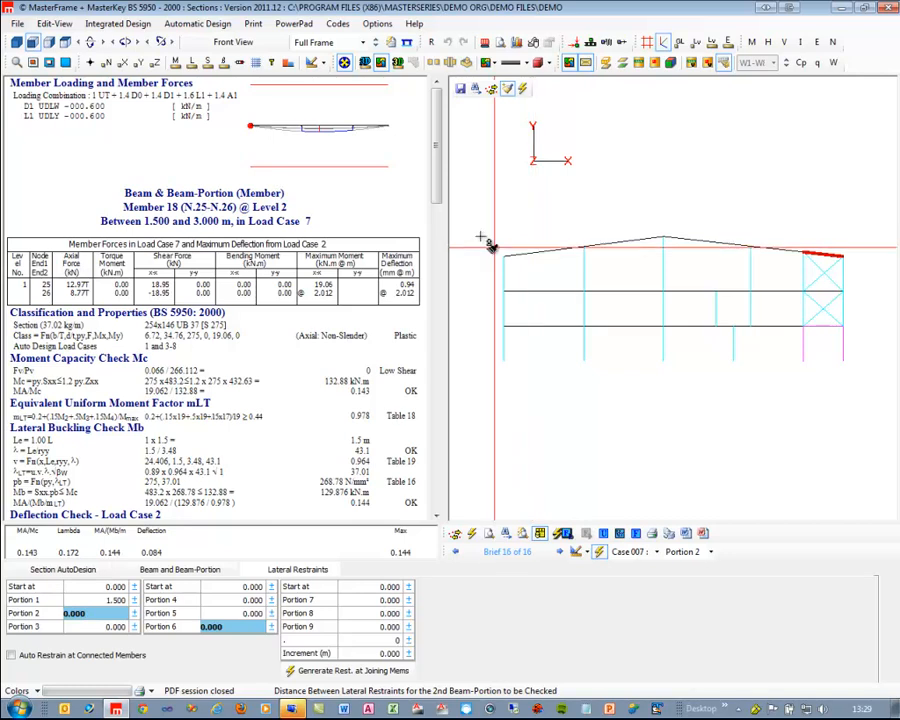
left_click(491, 89)
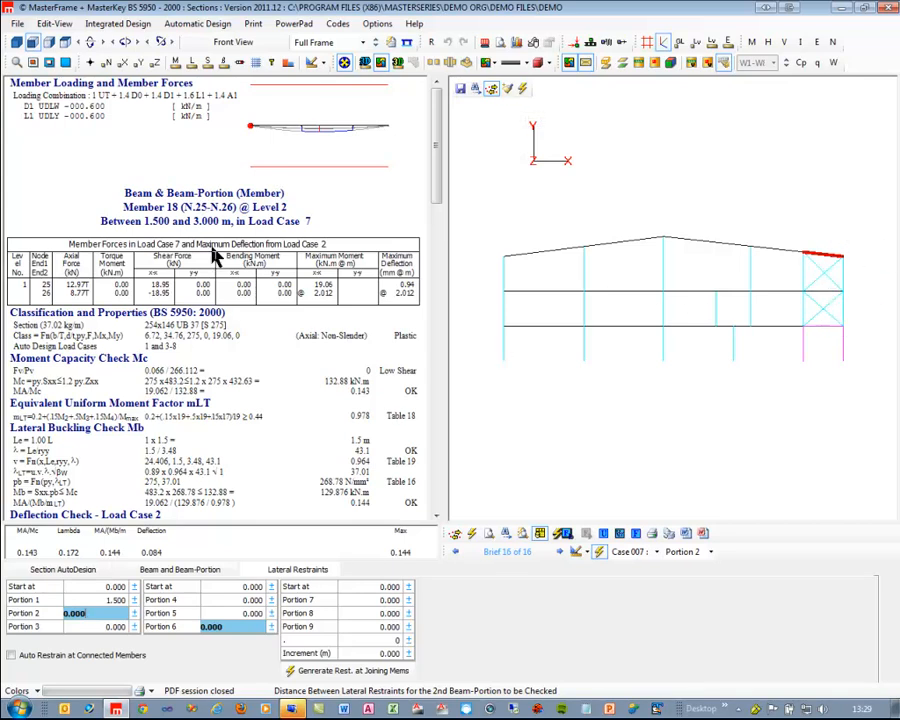
Step: Create Discontinuous Strut and Tie design briefs for the four diagonal bracing members 33, 36, 34 and 35
left_click(106, 27)
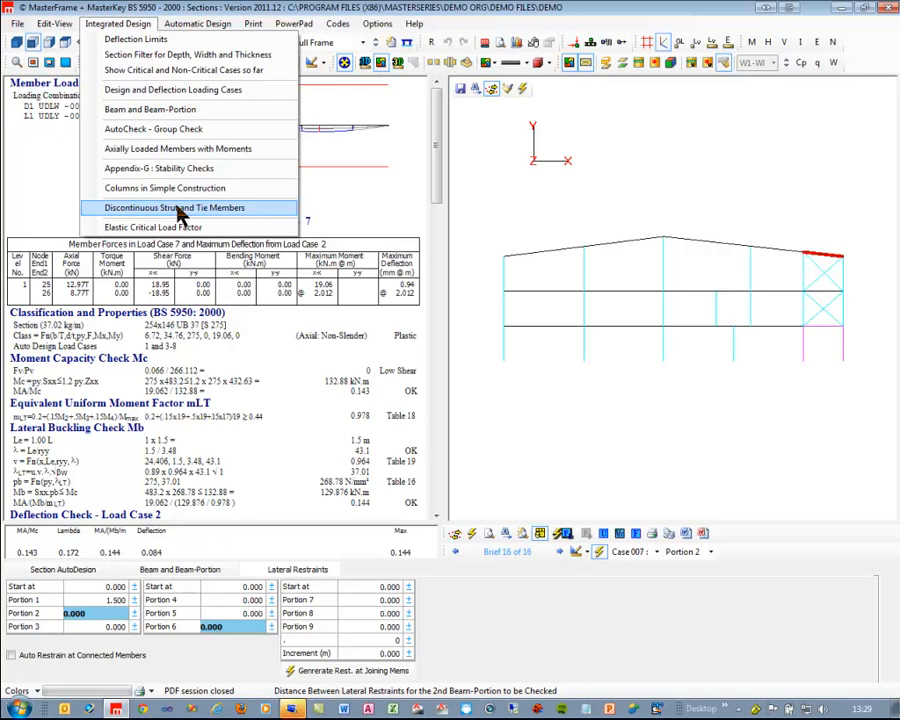
left_click(178, 210)
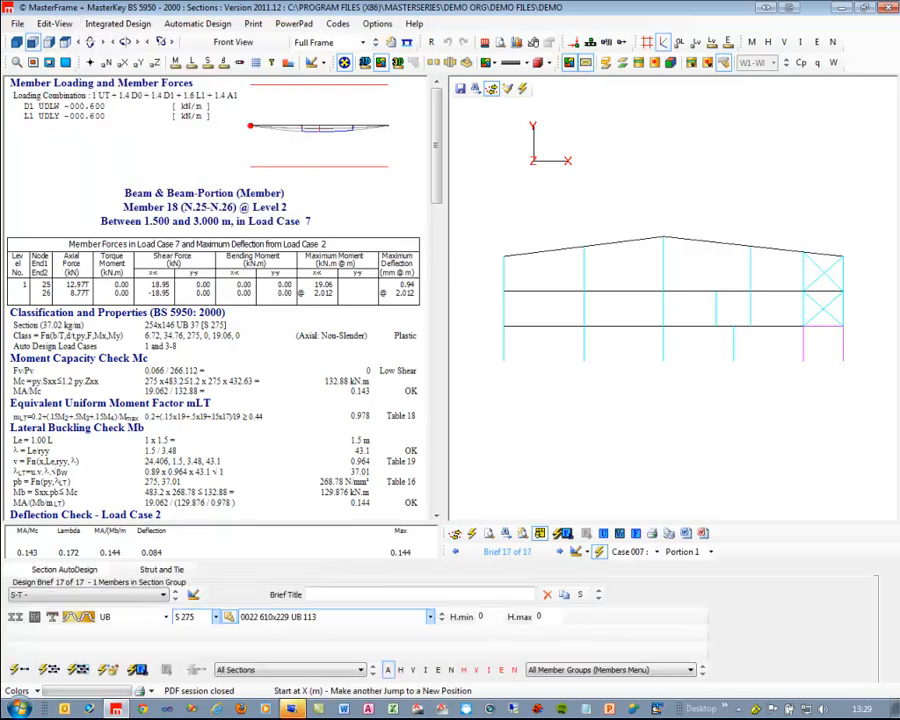
left_click(837, 318)
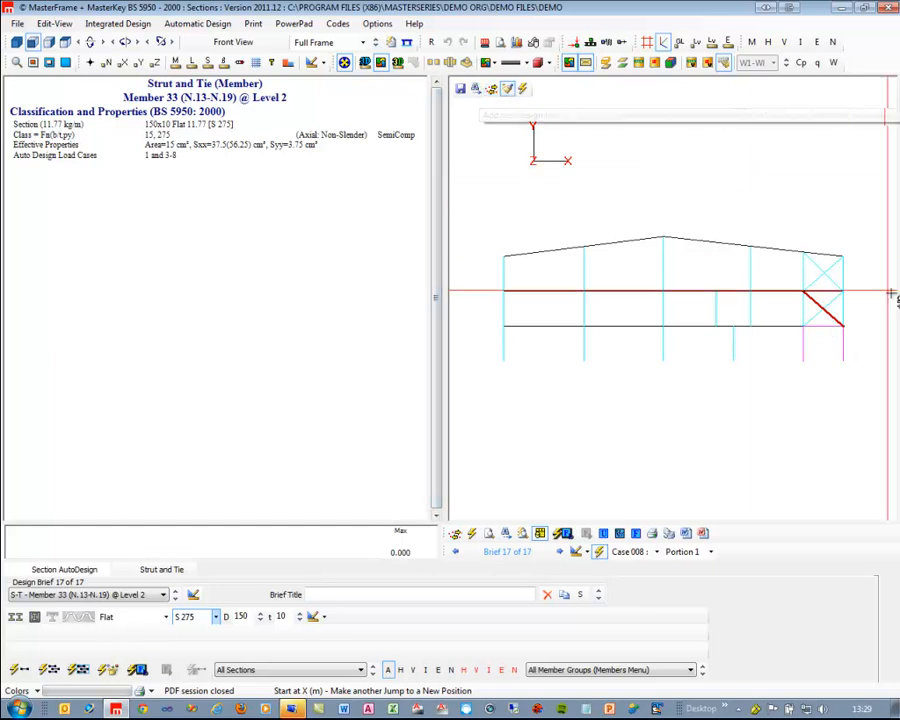
left_click(815, 313)
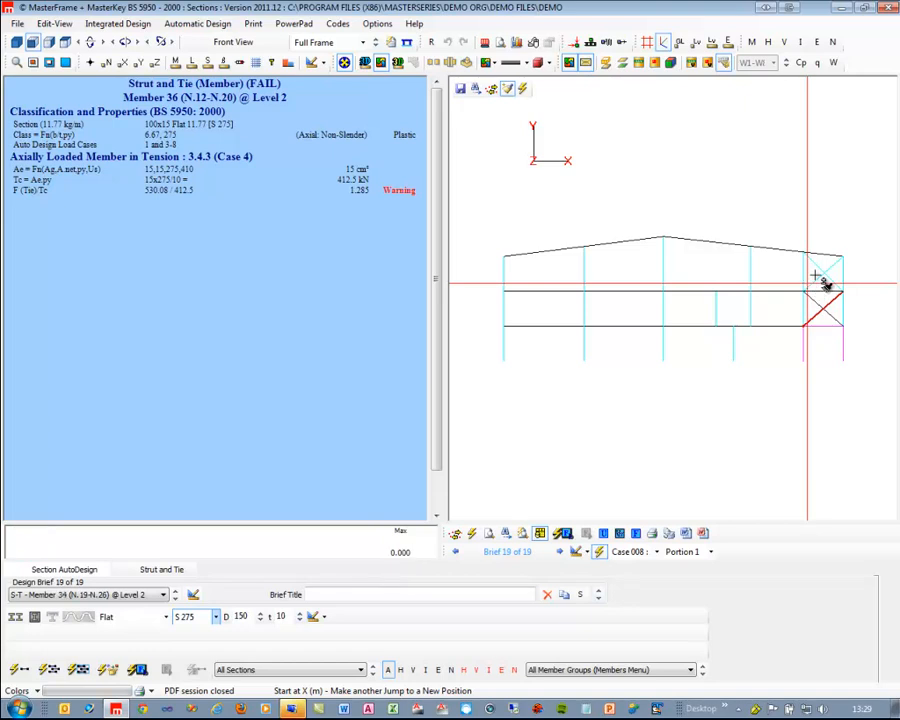
left_click(822, 270)
left_click(815, 277)
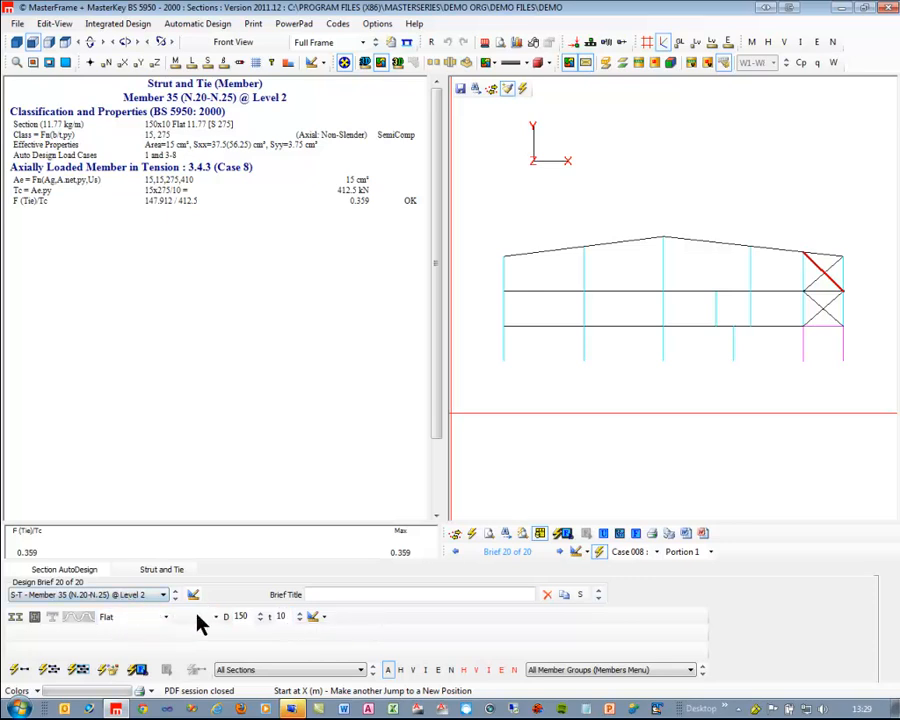
Step: Auto-design bracing member 35 (N.20-N.25) and set its flat section to a depth of 75 mm and a thickness of 10 mm
left_click(20, 670)
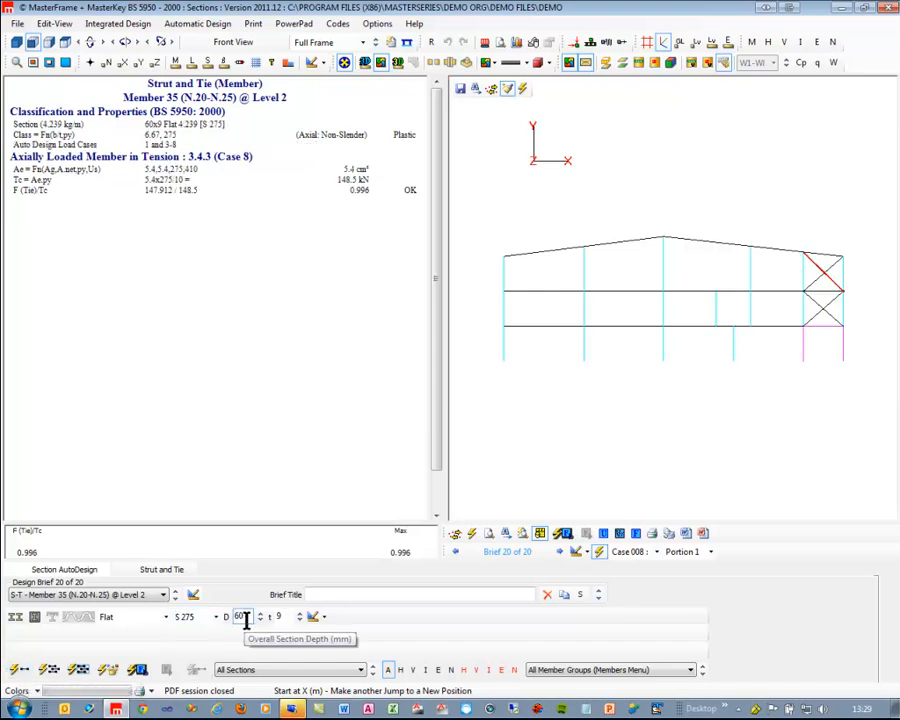
left_click(299, 620)
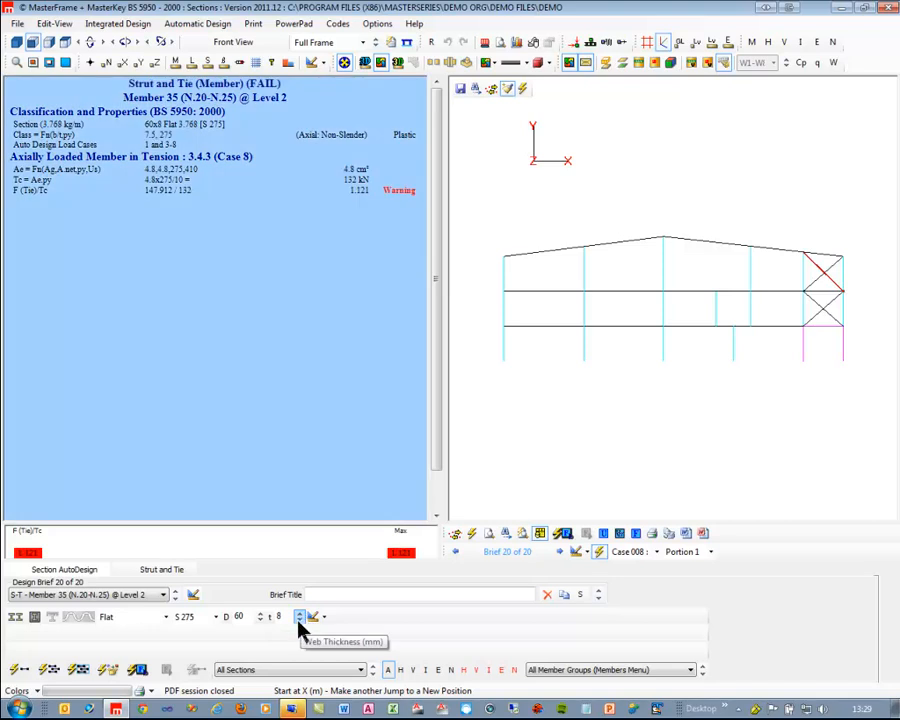
left_click(299, 615)
left_click(299, 615)
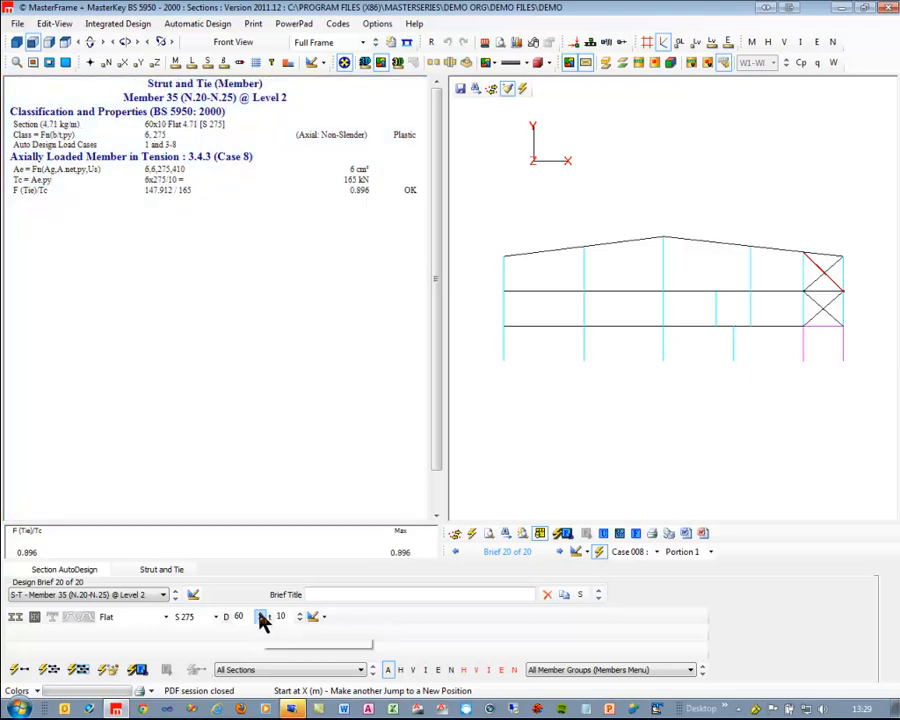
left_click(260, 614)
left_click(259, 619)
left_click(259, 619)
left_click(259, 619)
double_click(247, 617)
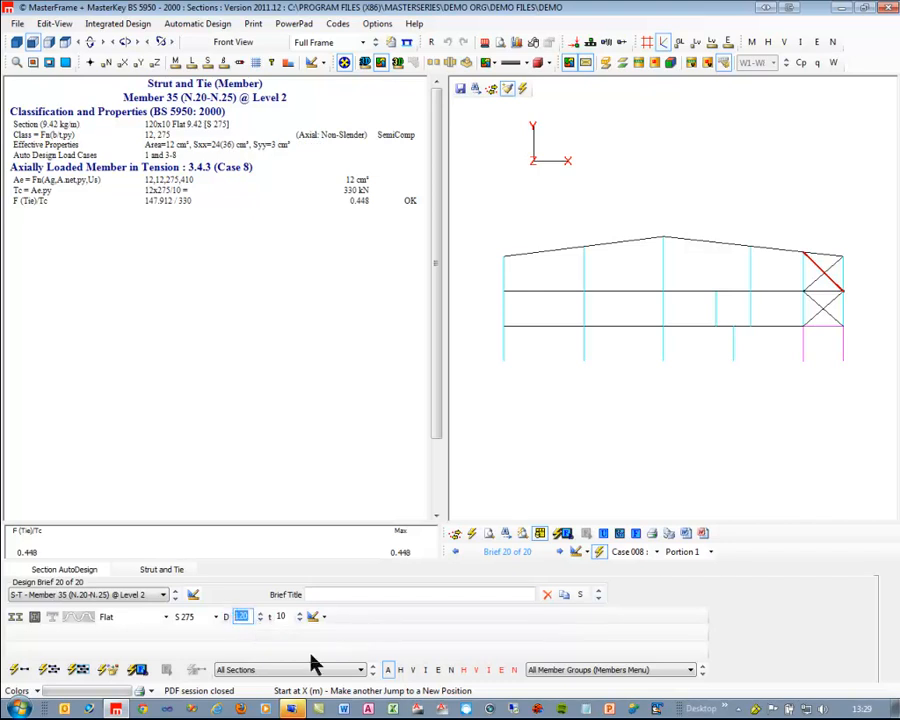
type("75")
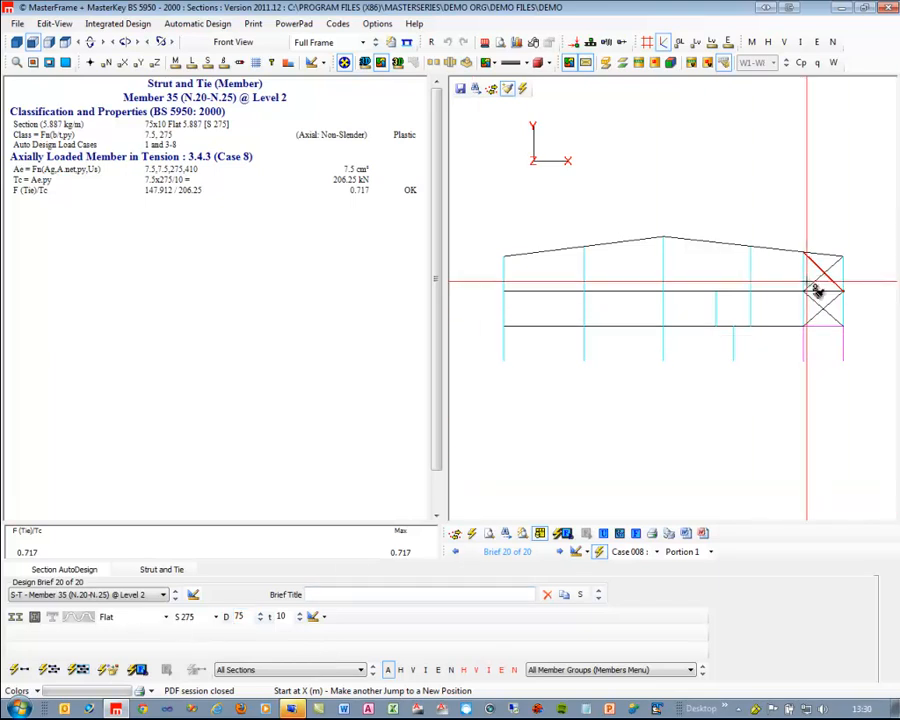
Step: Create a strut-and-tie brief for vertical members 27 and 31, and set diagonal member 34's flat to 100 mm depth and 10 mm thickness
left_click(808, 284)
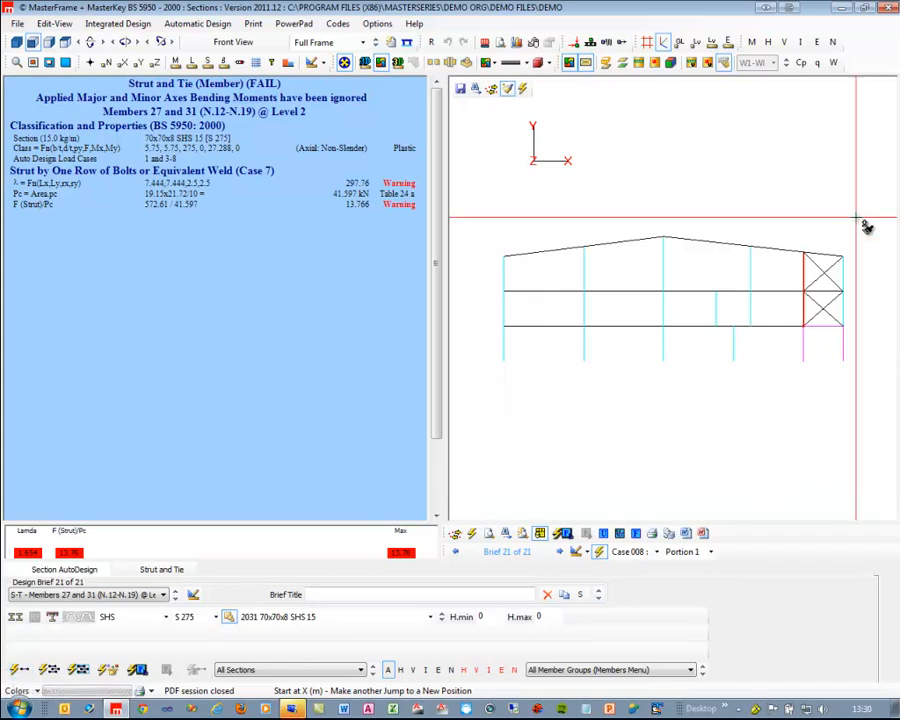
left_click(824, 290)
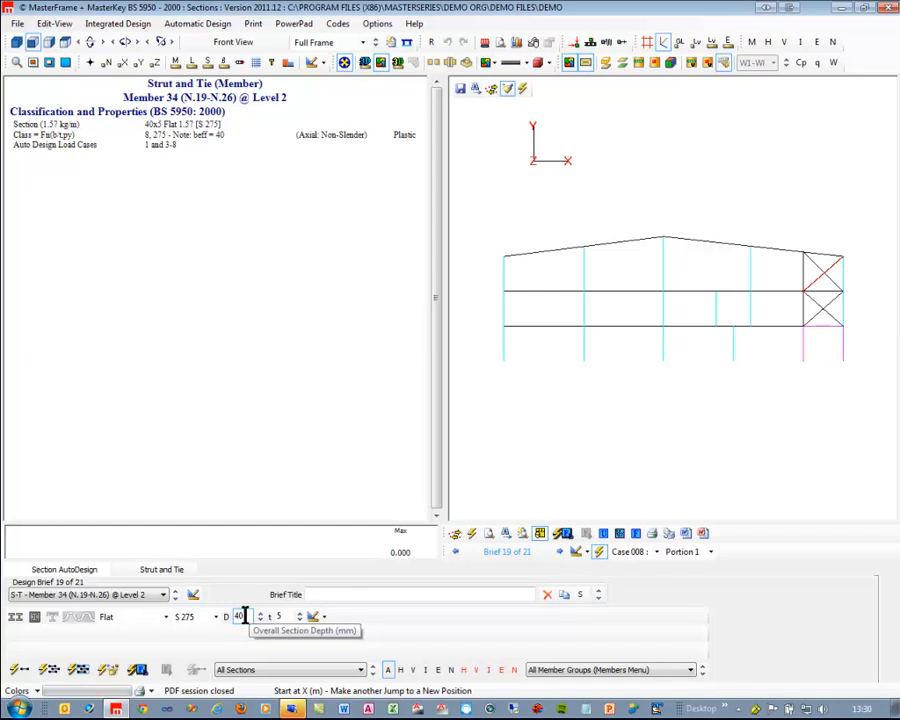
type("100")
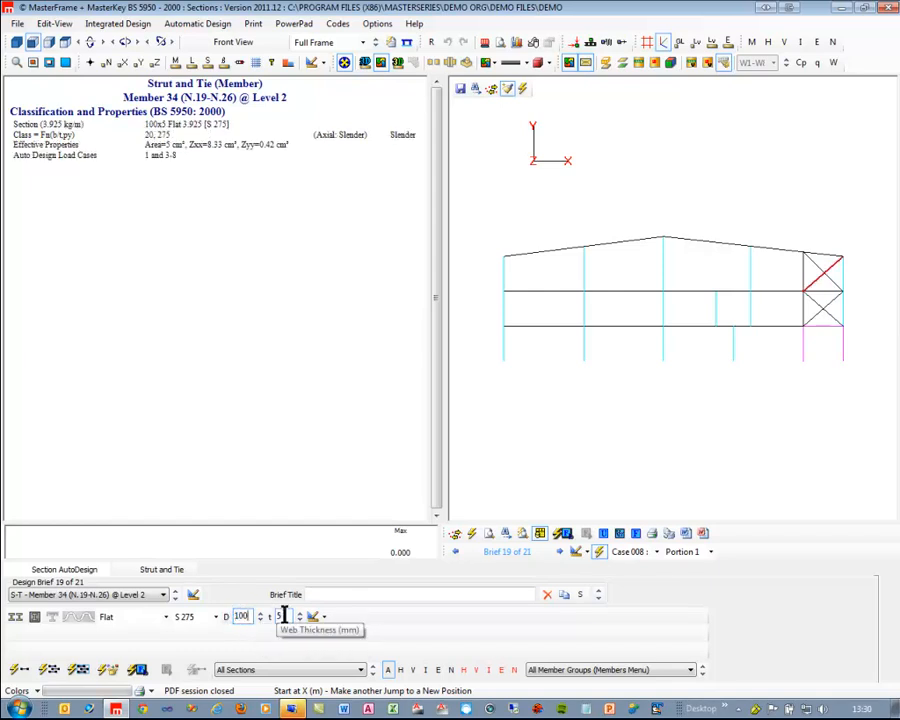
left_click_drag(285, 616, 261, 619)
type("10")
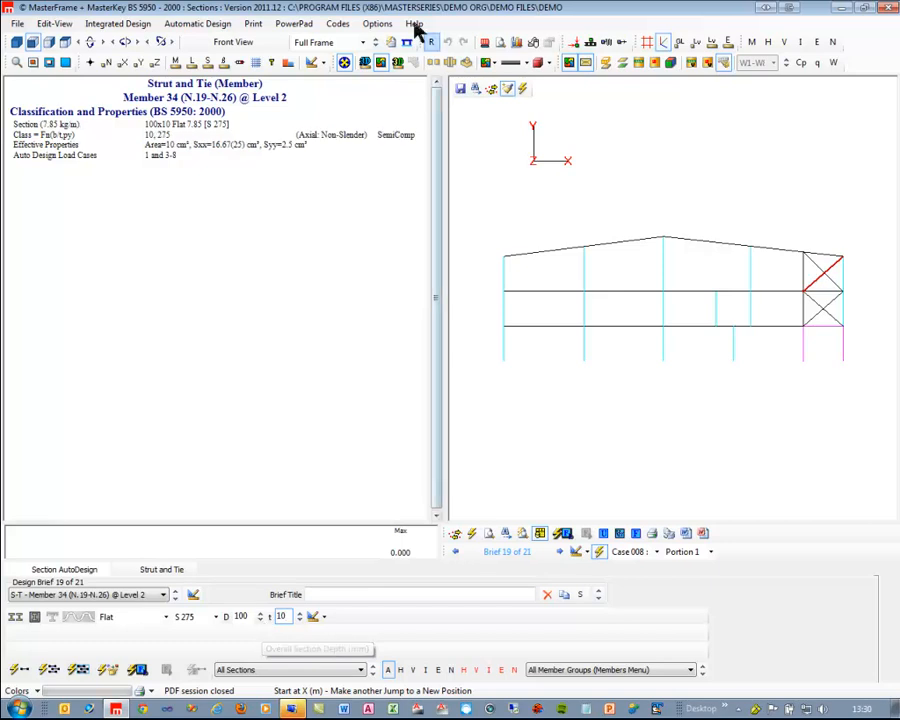
Step: Set the section limits for flats to widths of 75 to 250 mm and thicknesses of 10 to 25 mm
left_click(133, 24)
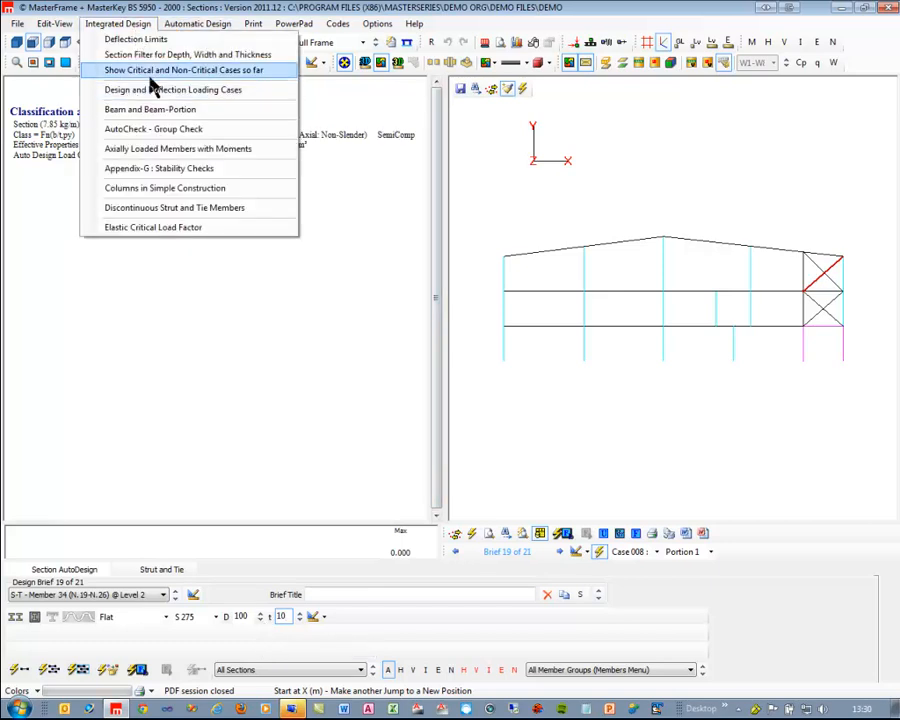
left_click(153, 57)
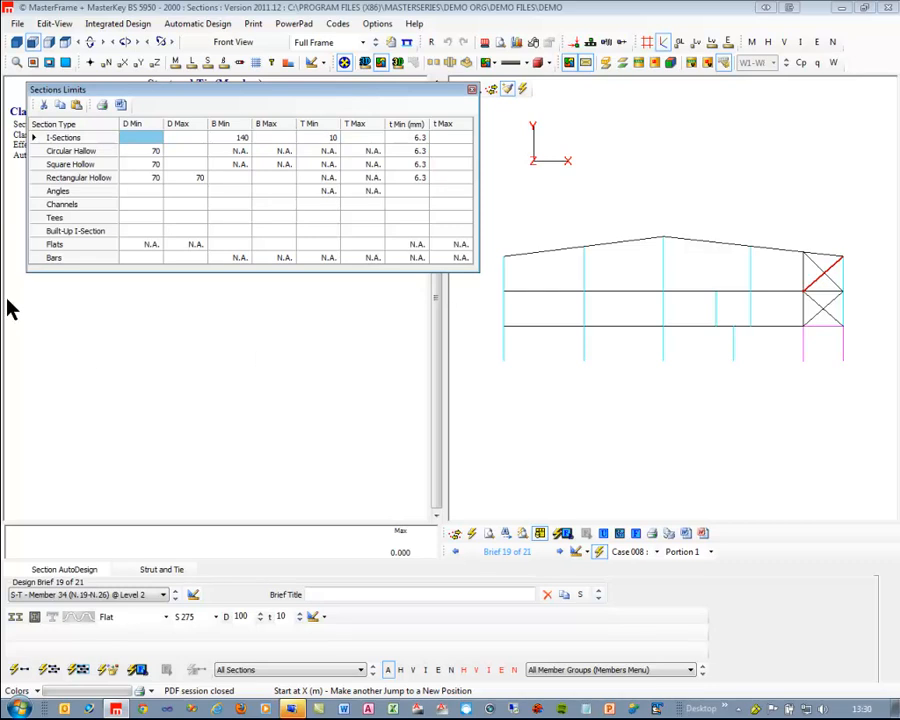
left_click(222, 245)
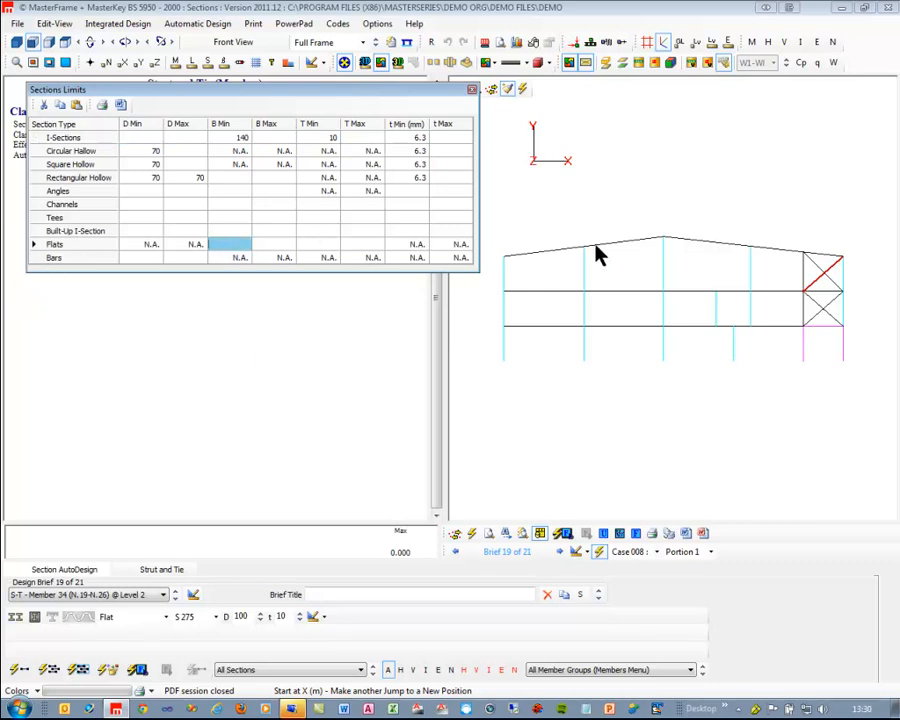
key("Right")
key("Right")
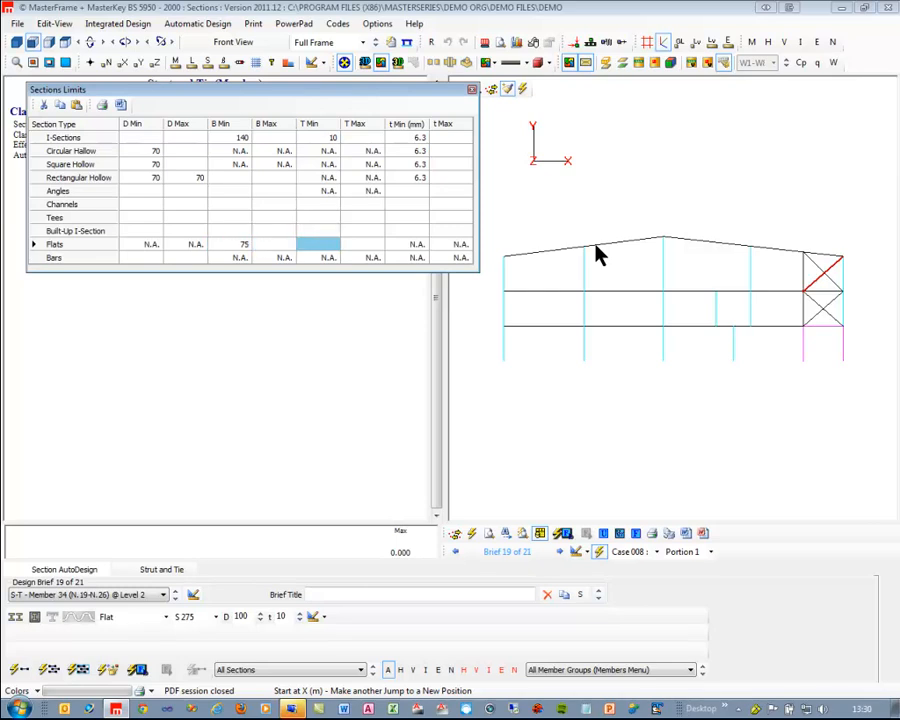
key("Left")
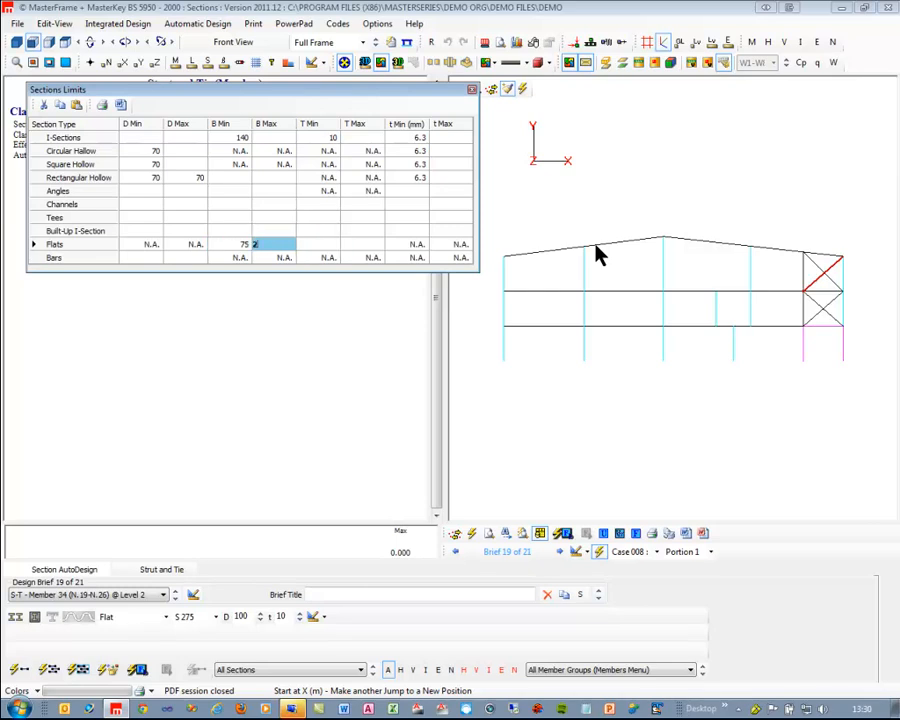
key("Right")
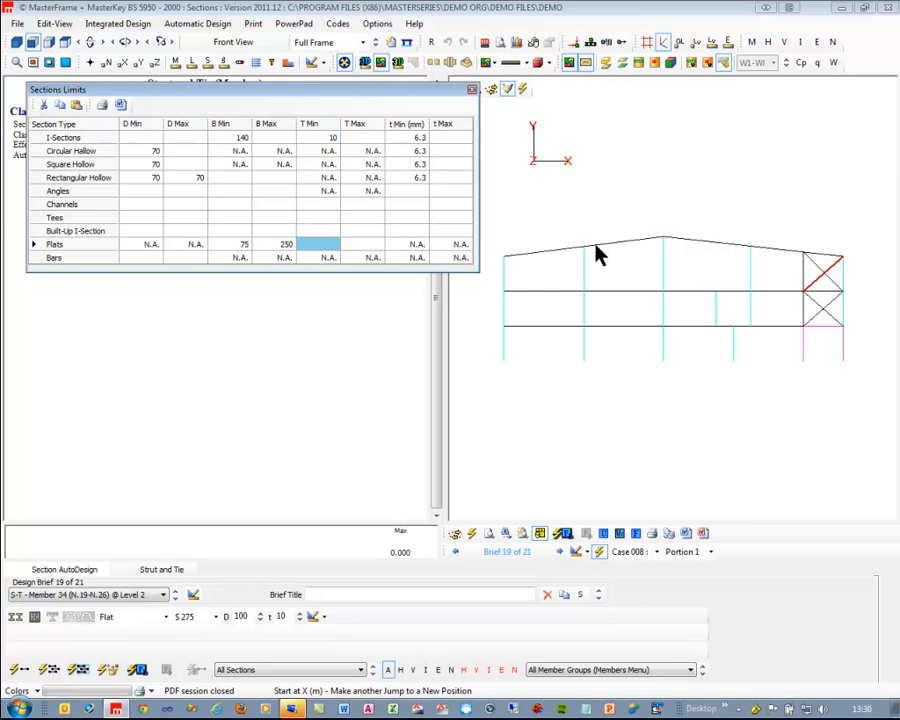
key("Right")
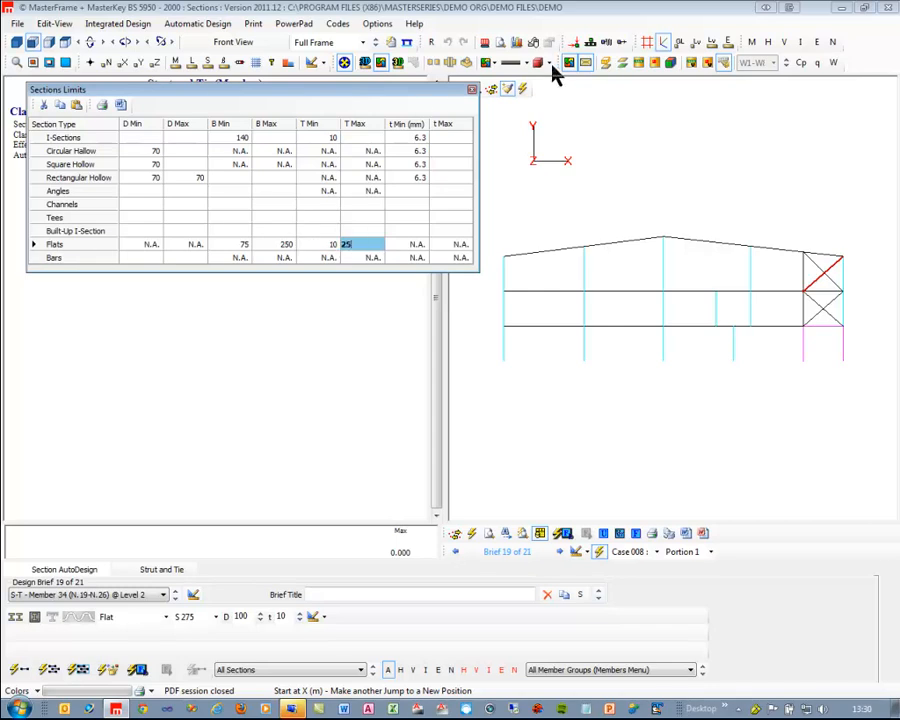
left_click(472, 89)
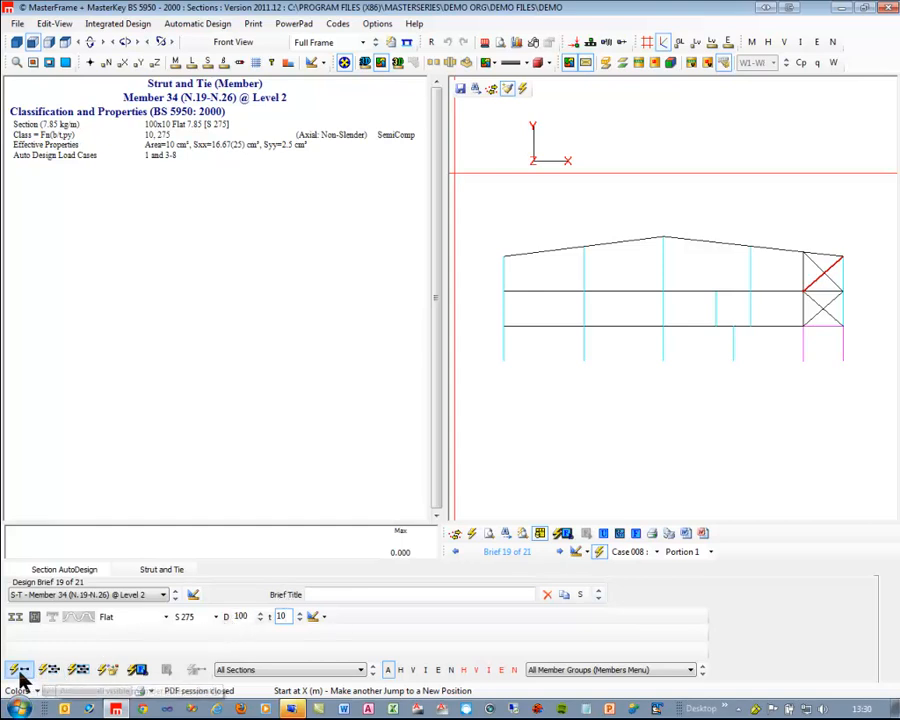
Step: Auto-design the flats of lower bracing diagonals 36 (N.12-N.20) and 33 (N.13-N.19) within the section limits
left_click(822, 314)
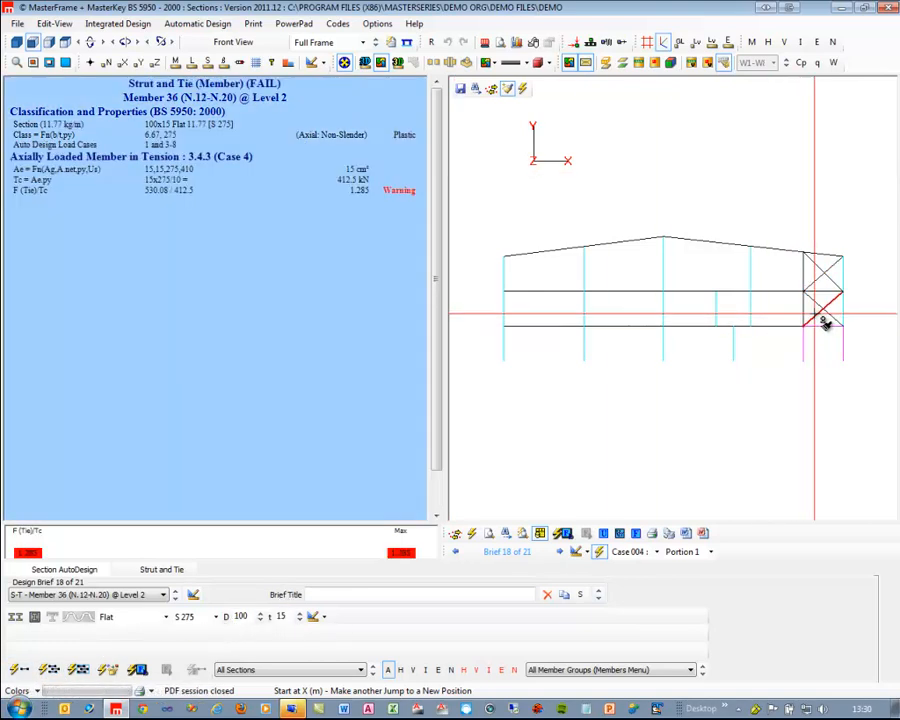
left_click(17, 669)
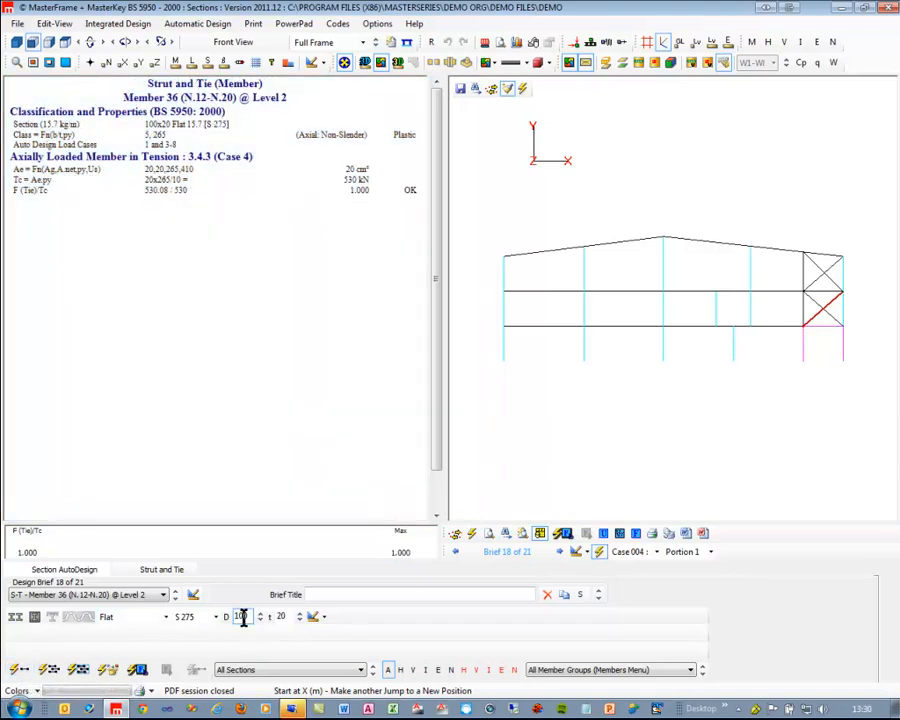
left_click(822, 310)
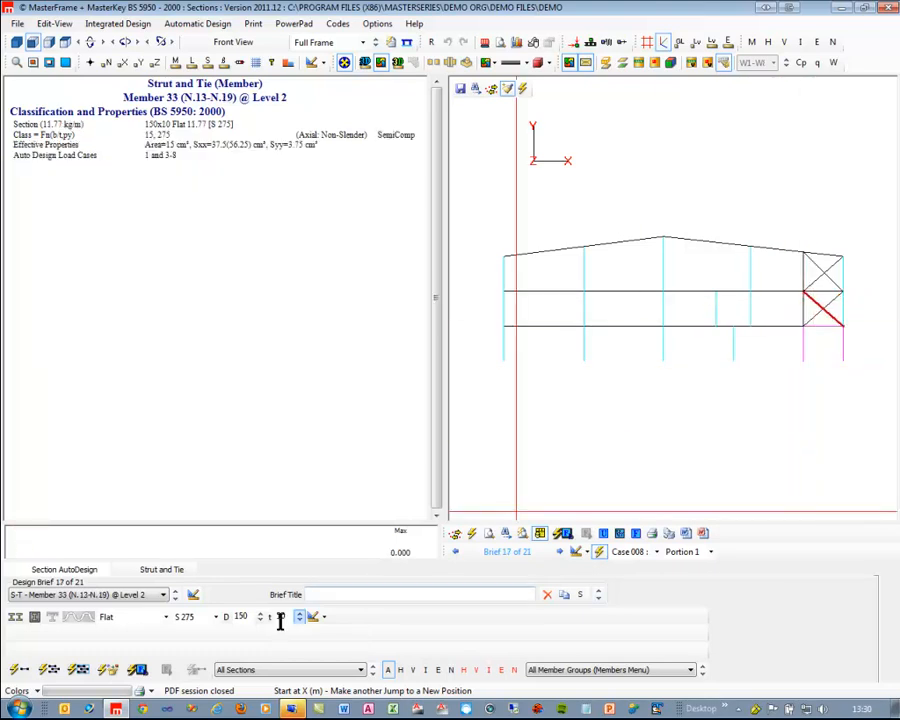
left_click(22, 670)
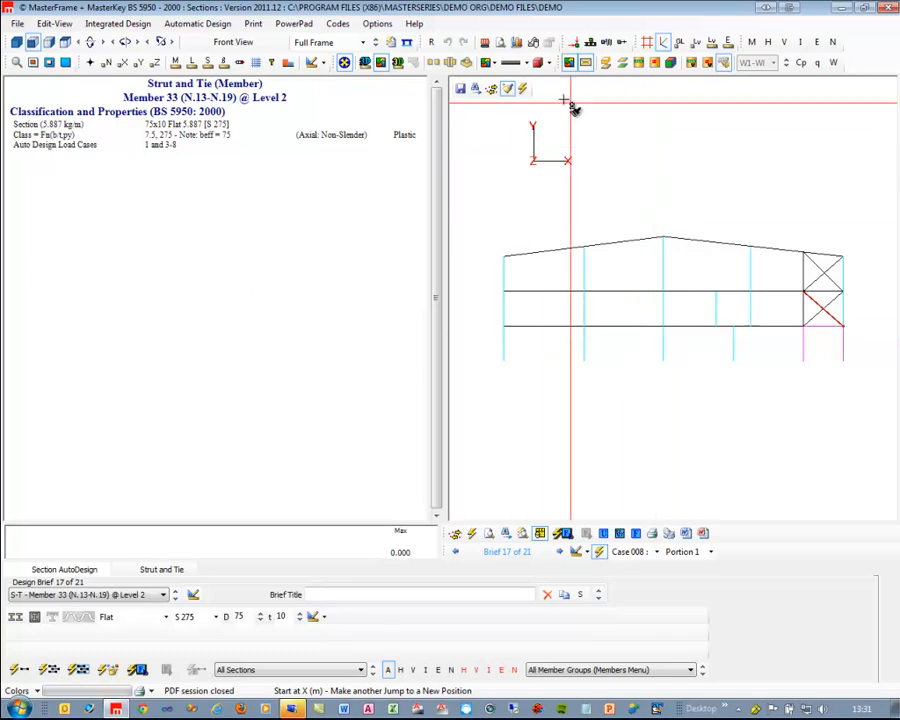
Step: Create a Columns in Simple Construction check for ground-floor column member 19 (N.1-N.6)
left_click(117, 26)
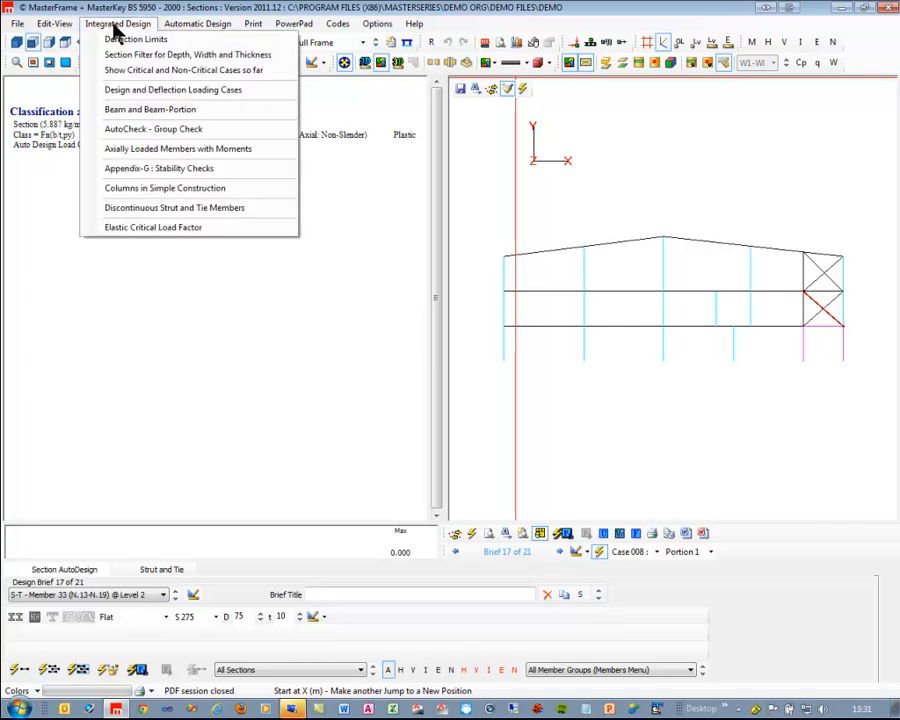
left_click(158, 196)
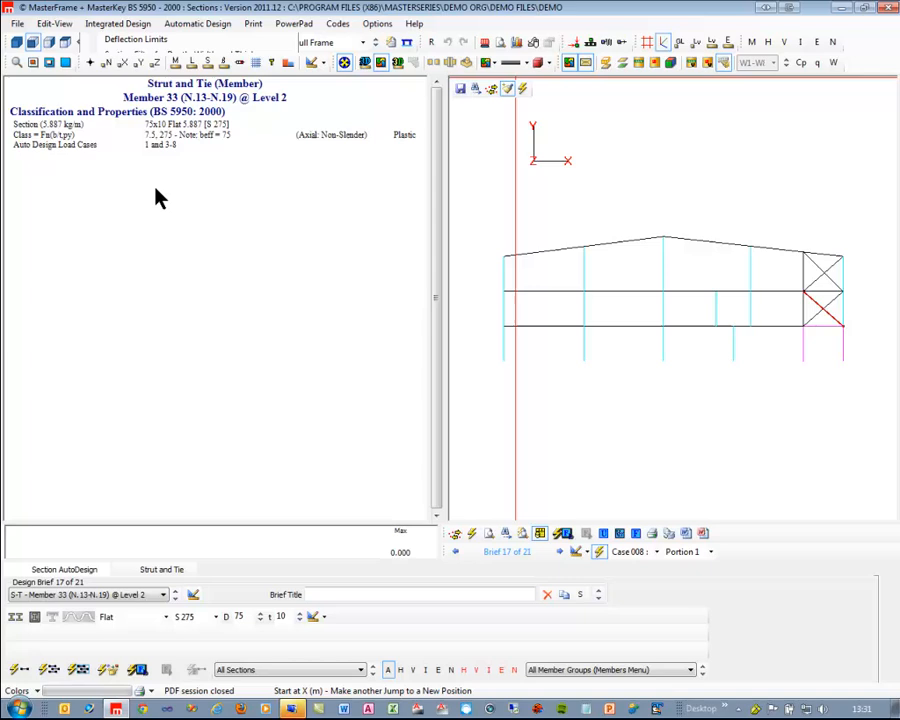
left_click(504, 350)
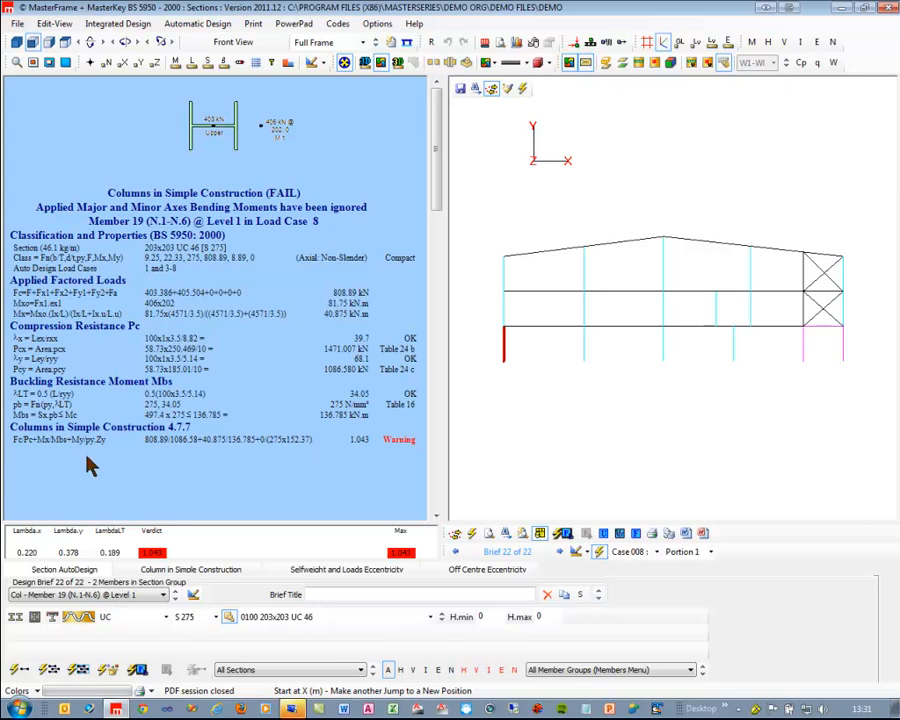
Step: Copy member 19's Columns in Simple Construction brief to the upper column members 24 (N.6-N.14) and 29 (N.14-N.21)
left_click(509, 89)
left_click(503, 308)
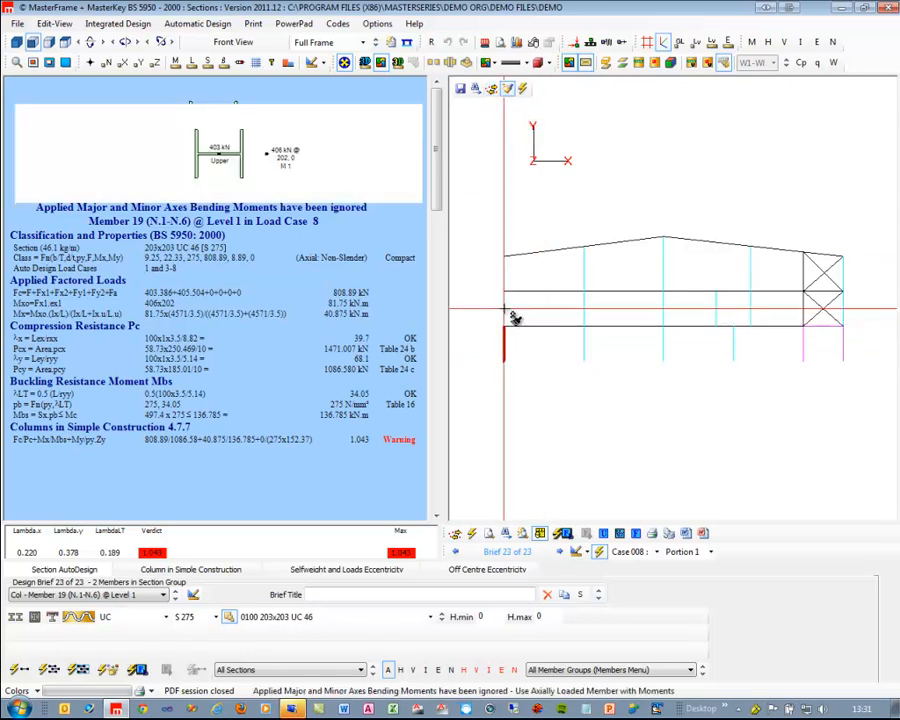
left_click(503, 277)
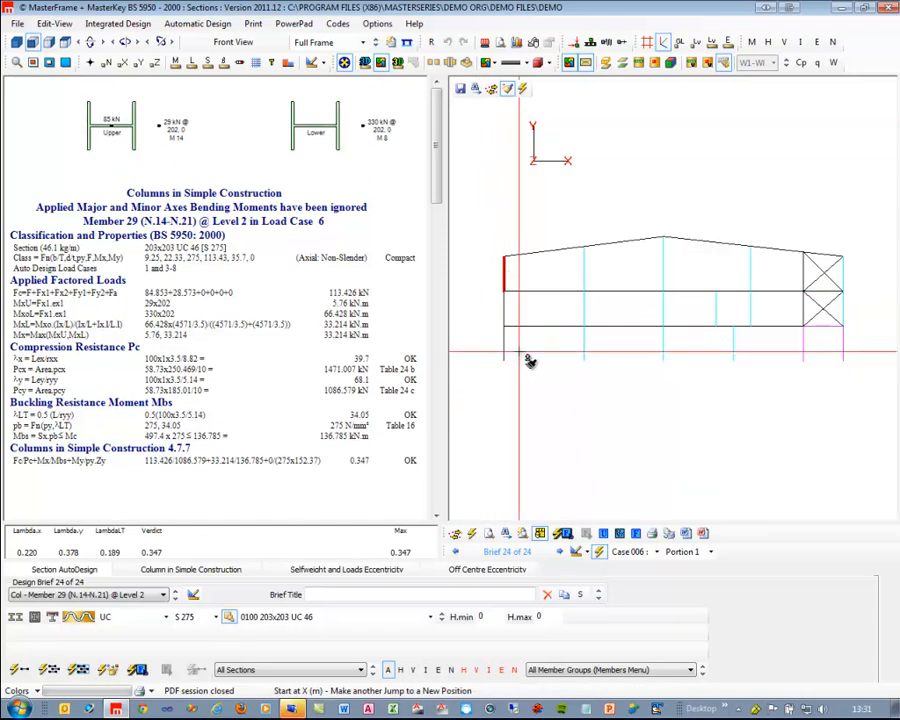
left_click(491, 89)
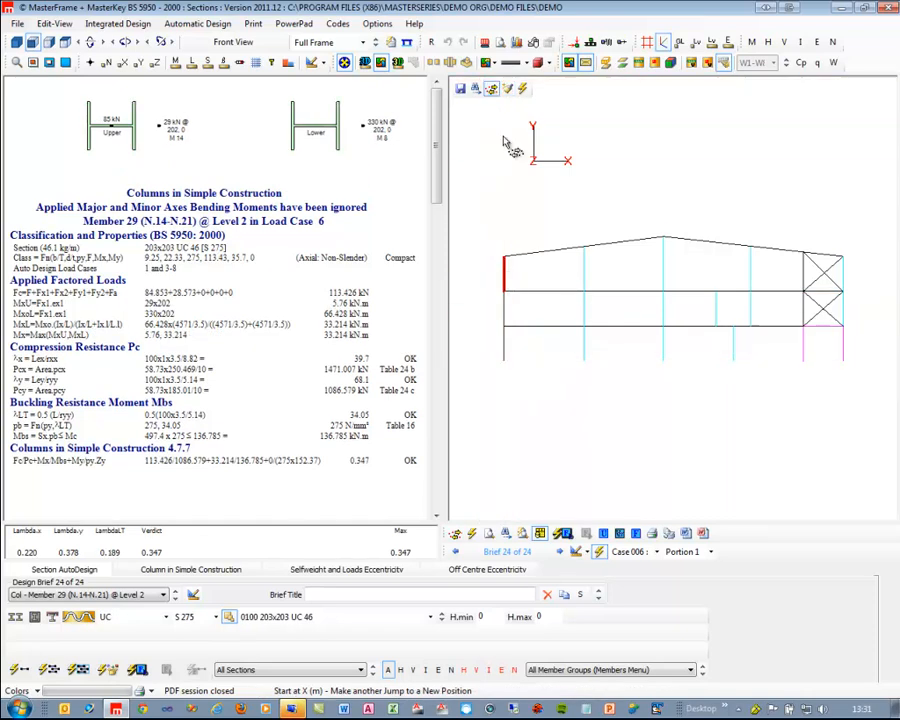
Step: Compare the column checks of members 19 and 24, and auto-size ground-floor column member 19 (N.1-N.6)
left_click(503, 356)
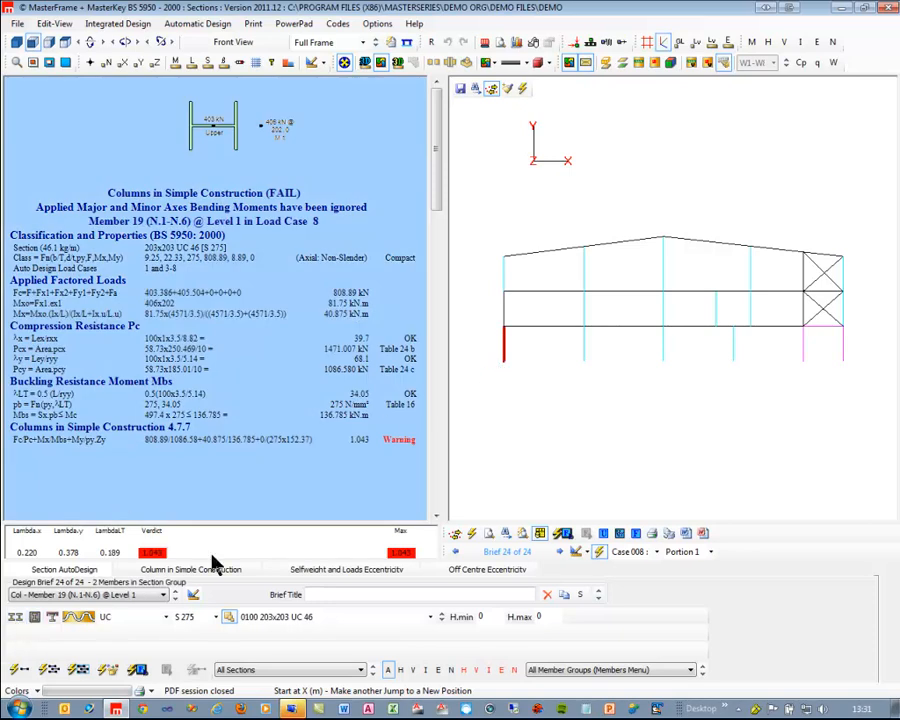
left_click(506, 317)
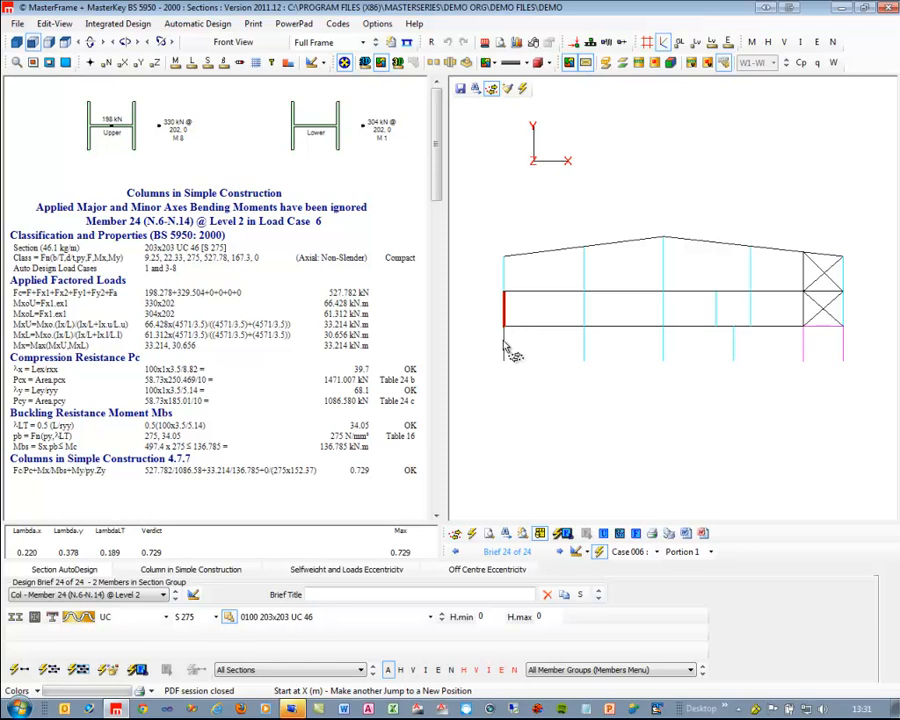
left_click(506, 349)
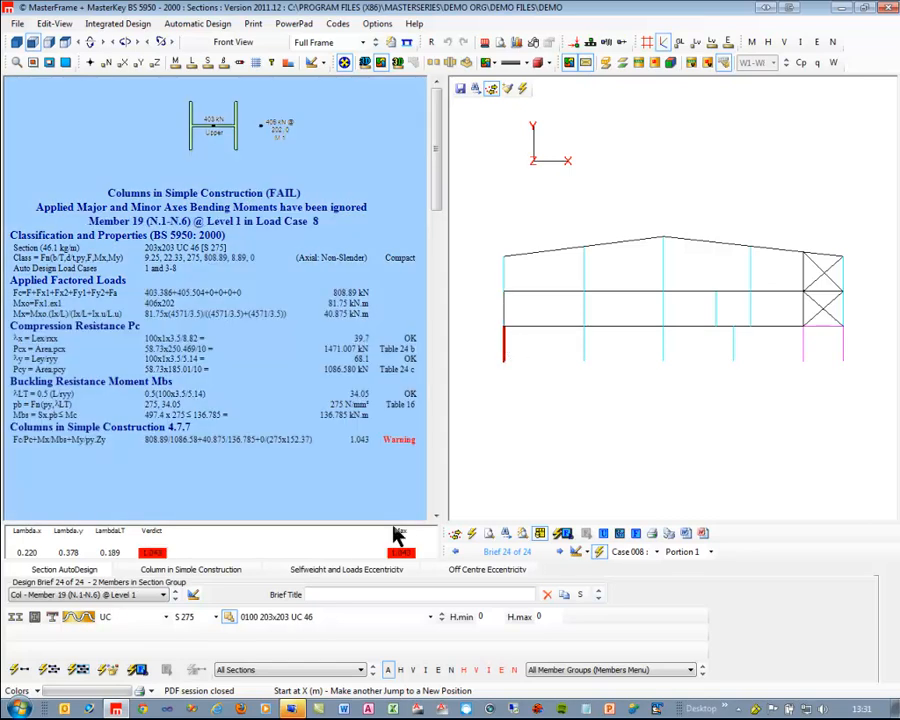
left_click(505, 318)
left_click(506, 278)
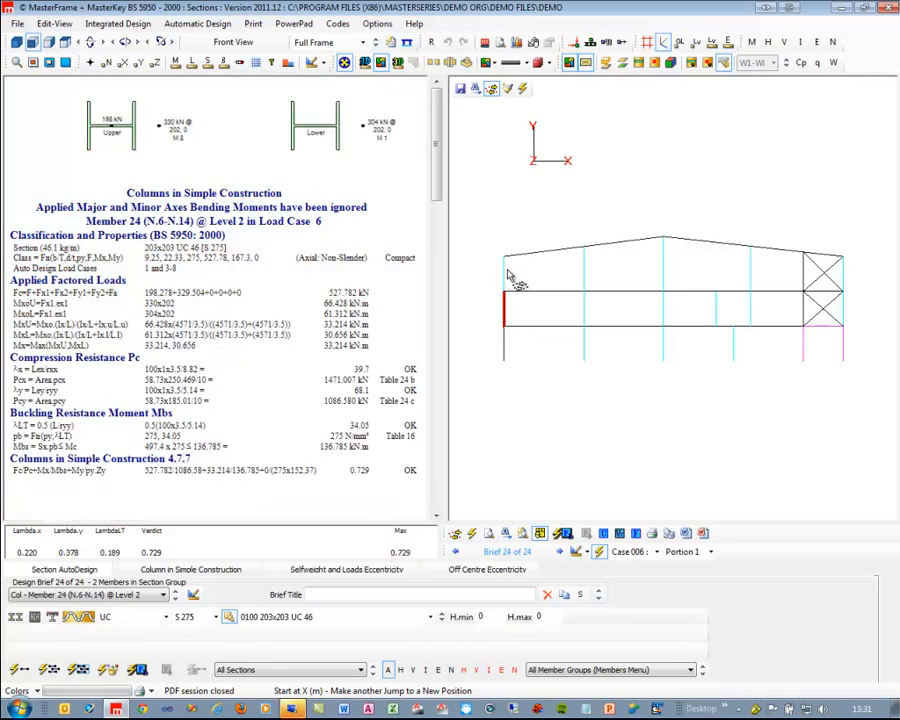
left_click(504, 345)
left_click(18, 669)
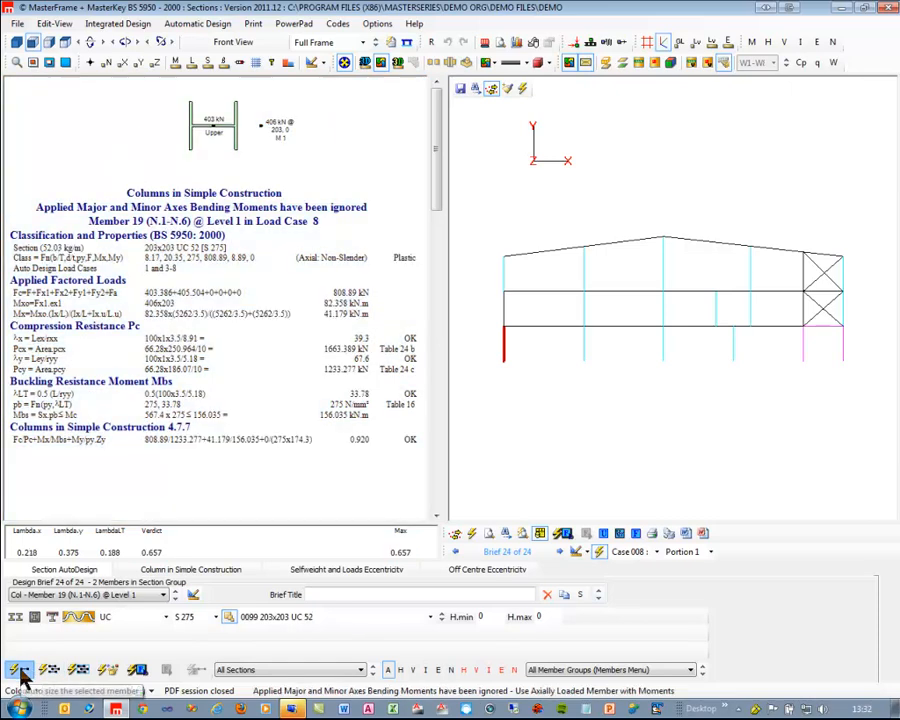
Step: Review column member 24, and auto-size the top-storey column member 29 (N.14-N.21) separately
left_click(509, 317)
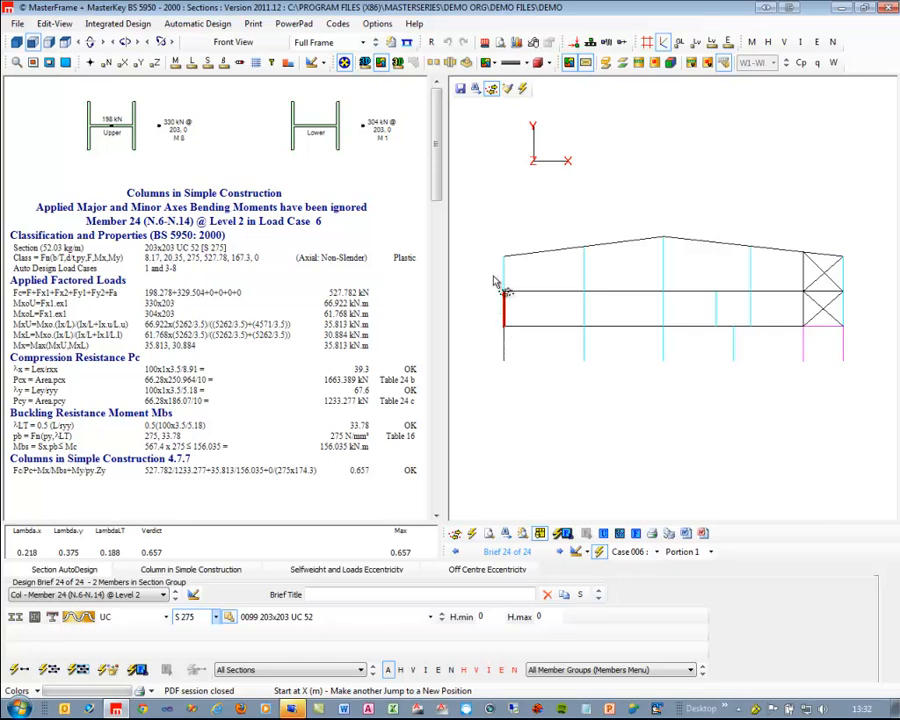
left_click(504, 272)
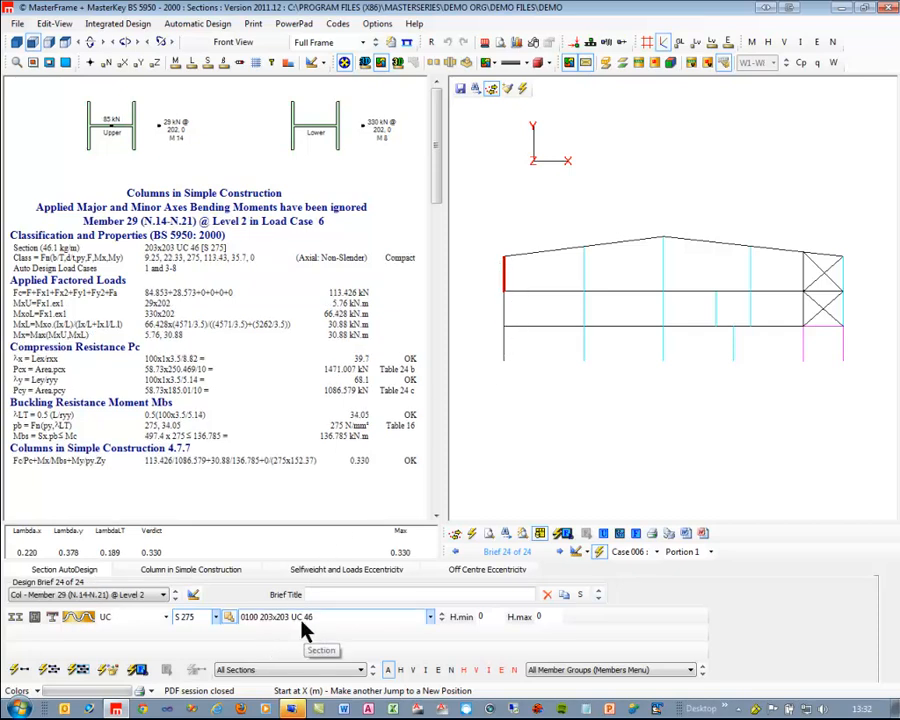
left_click(20, 670)
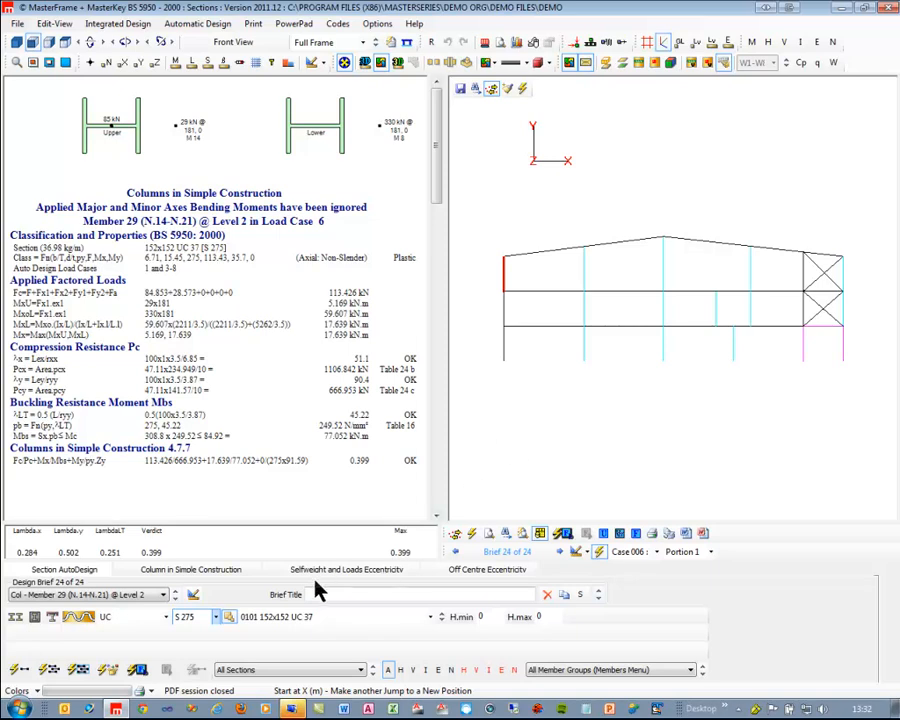
Step: Copy the Columns in Simple Construction brief to all the remaining columns, including bracing-bay members 27, 31 and 32
left_click(507, 97)
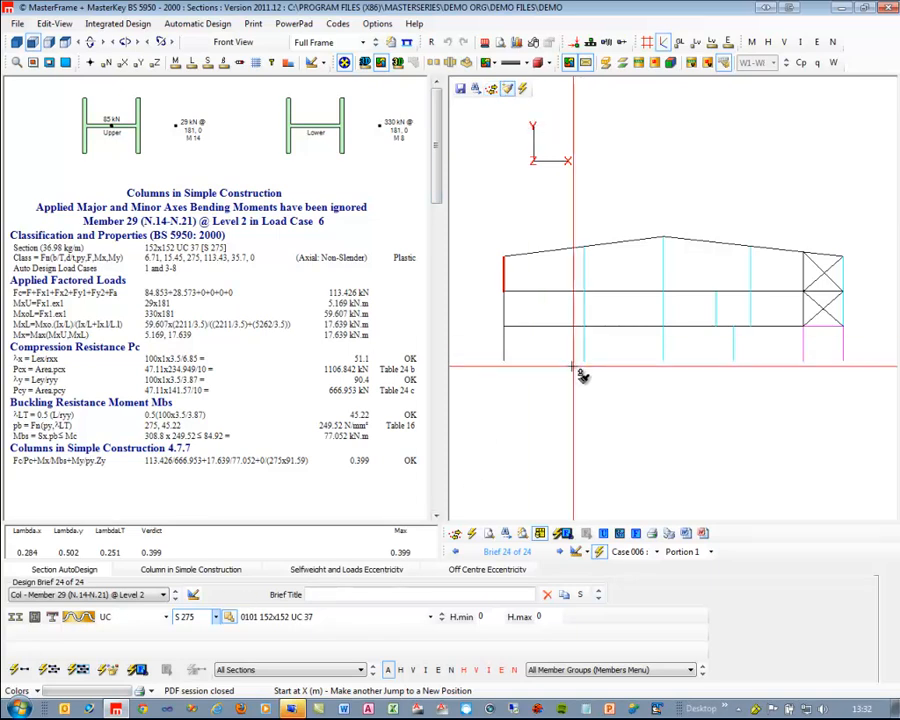
left_click(594, 236)
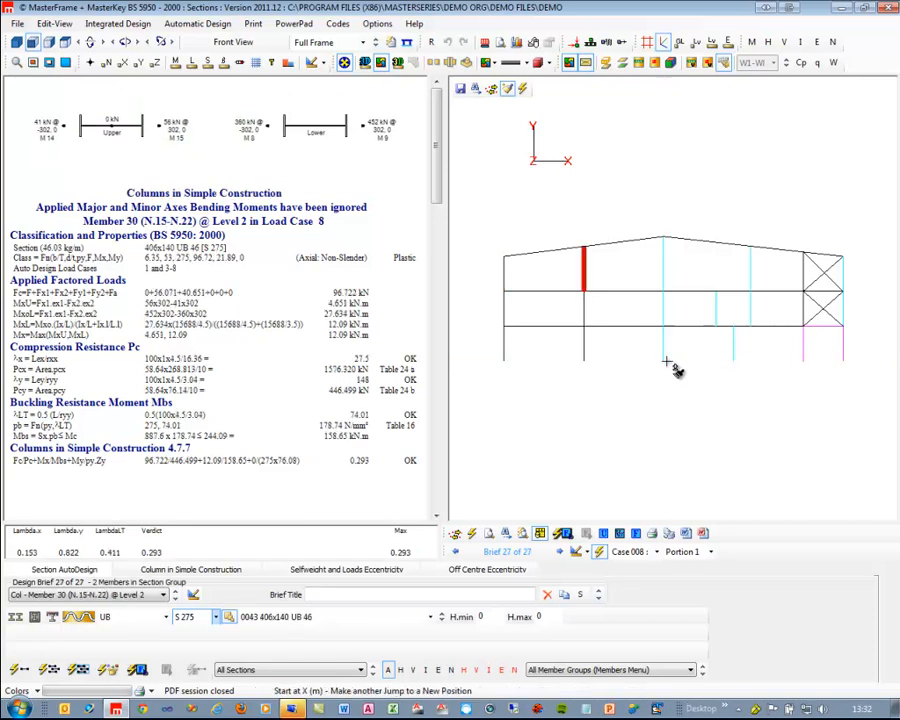
left_click(680, 218)
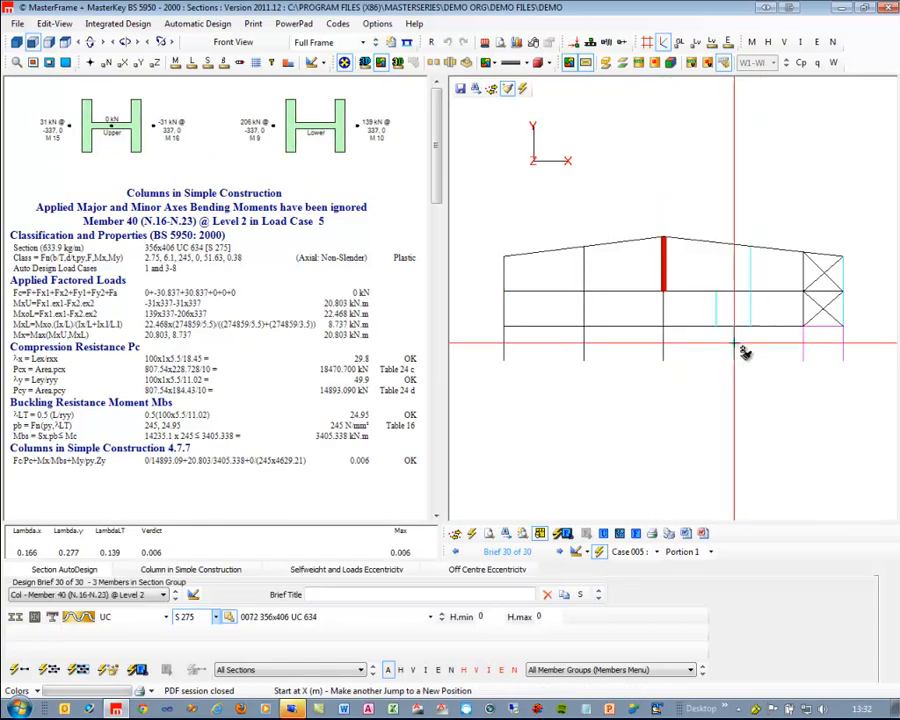
left_click(738, 348)
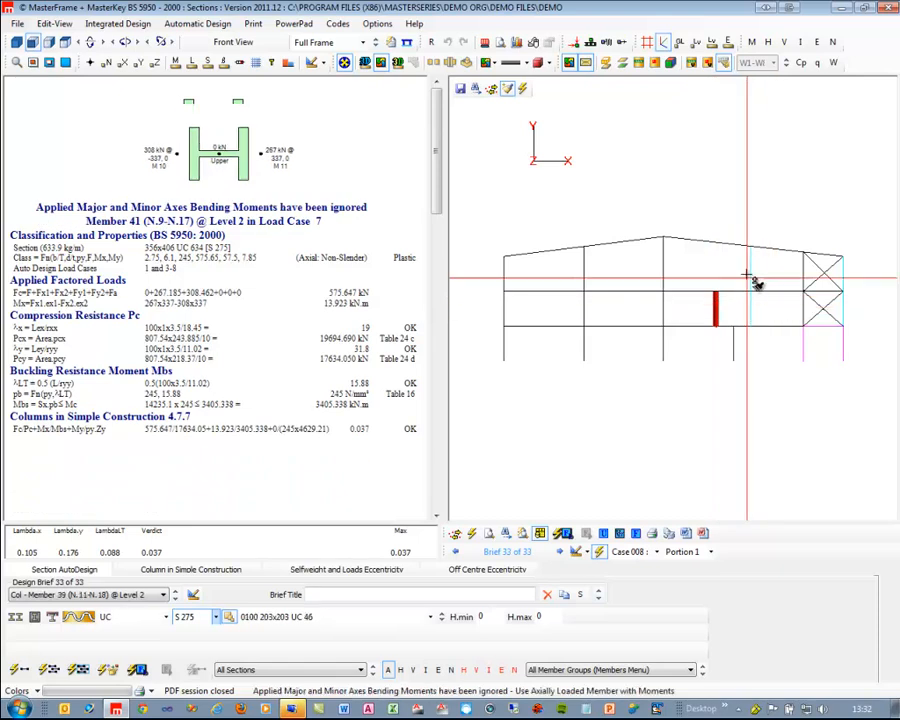
left_click(748, 285)
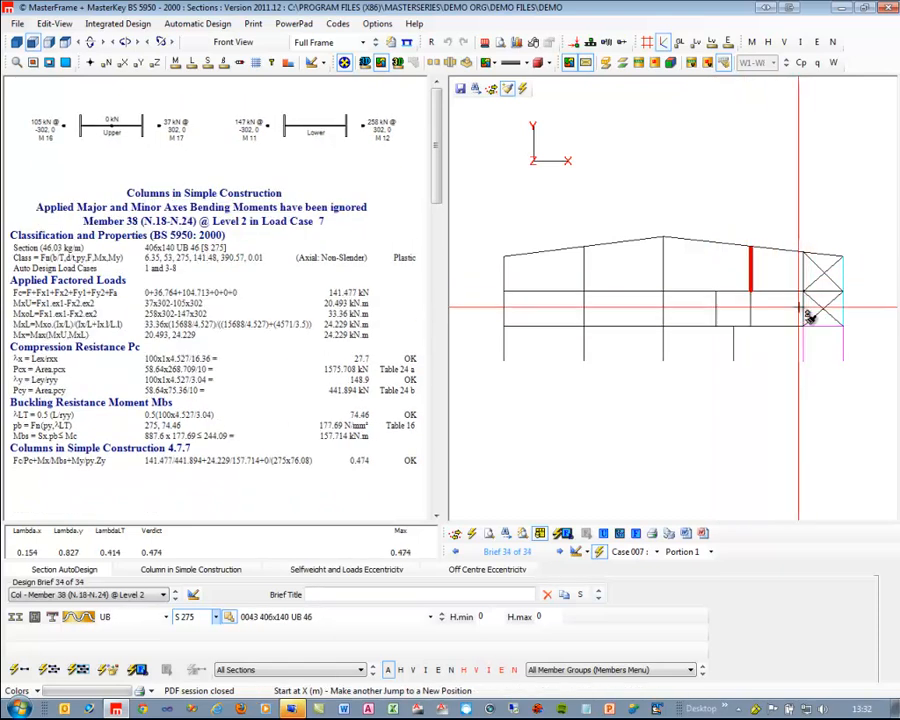
left_click(818, 295)
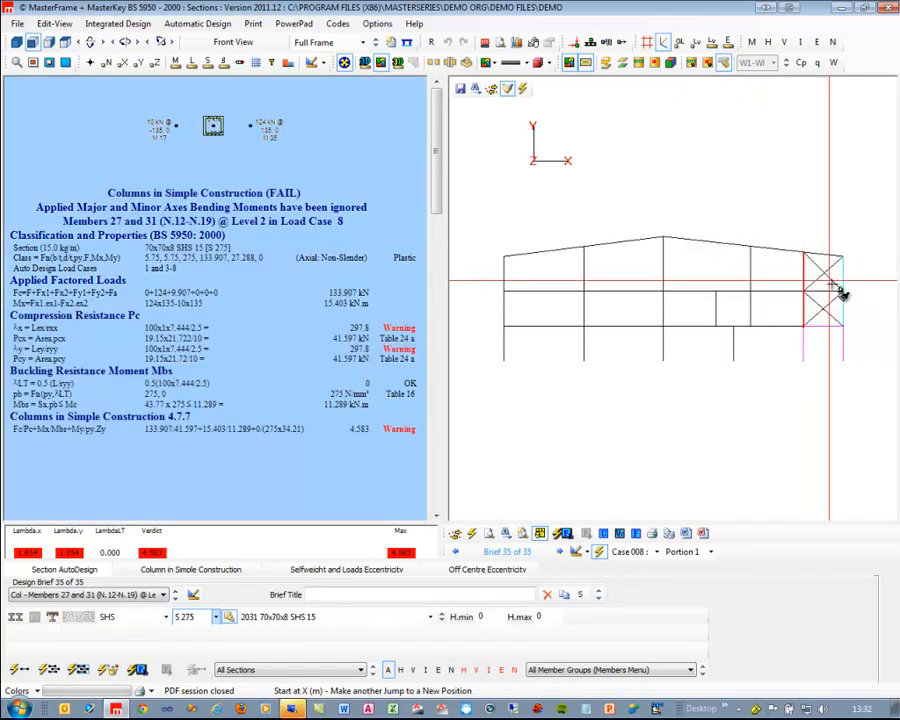
left_click(849, 300)
left_click(851, 282)
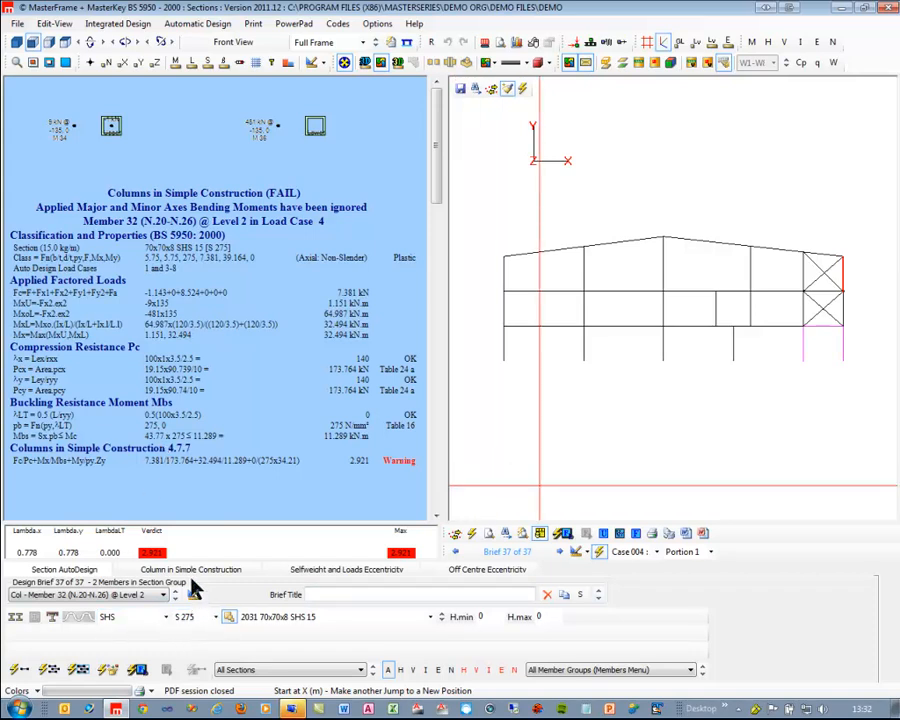
Step: Auto-size all visible members independently, and review members such as beam 9, rafters 14 and 15, and struts 27 and 31
left_click(47, 670)
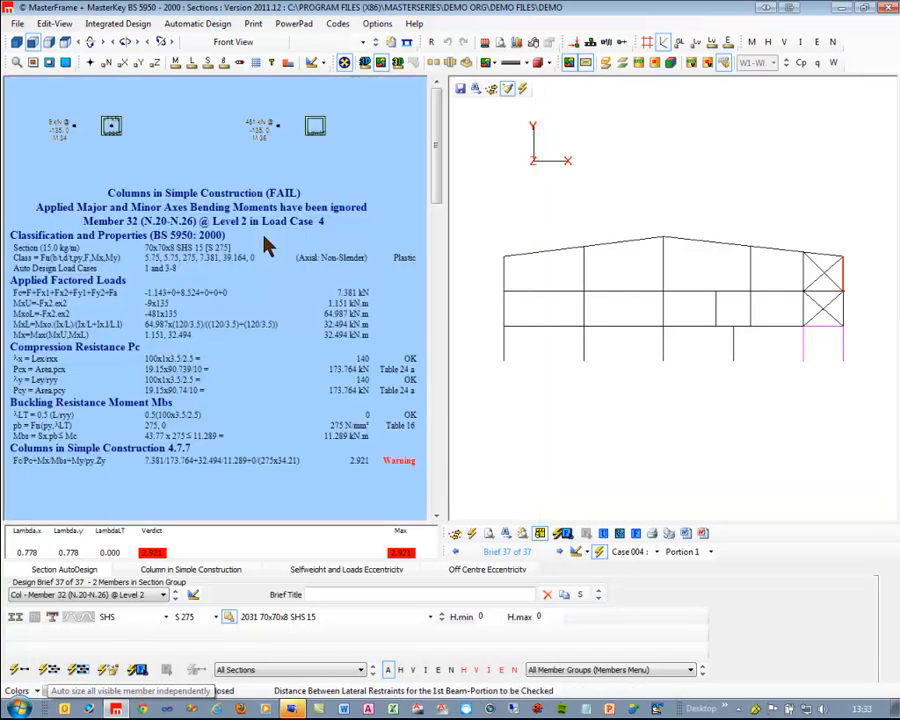
left_click(493, 90)
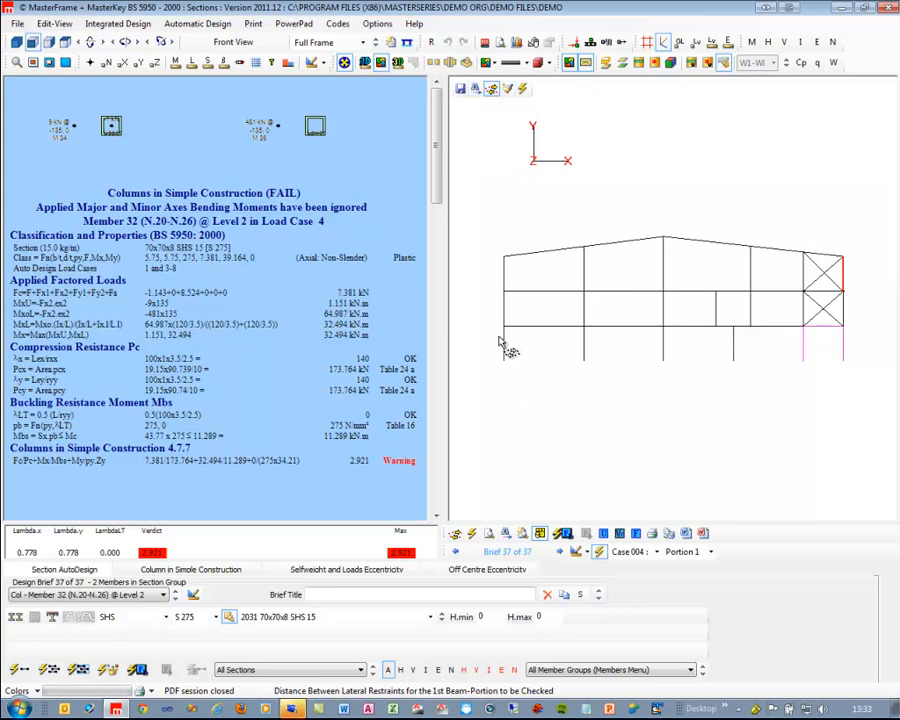
left_click(505, 345)
left_click(539, 291)
left_click(539, 250)
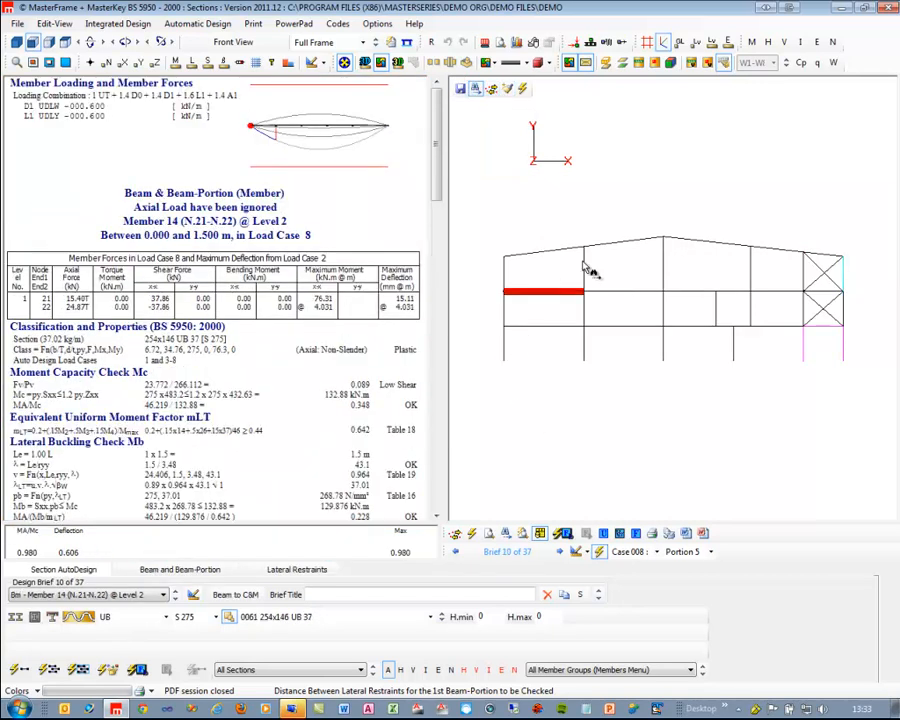
left_click(619, 327)
left_click(621, 293)
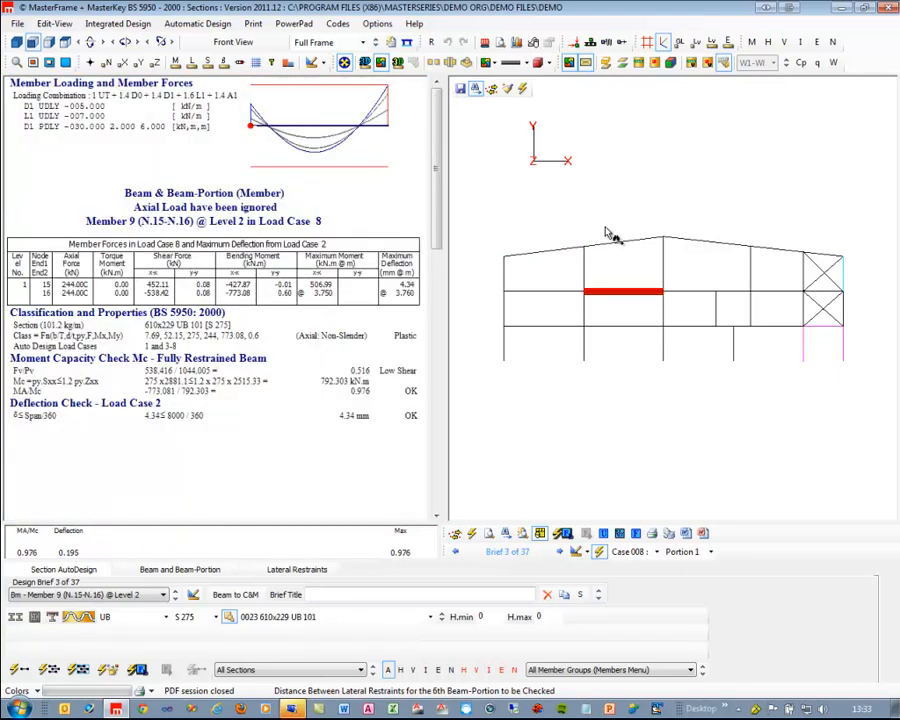
left_click(609, 243)
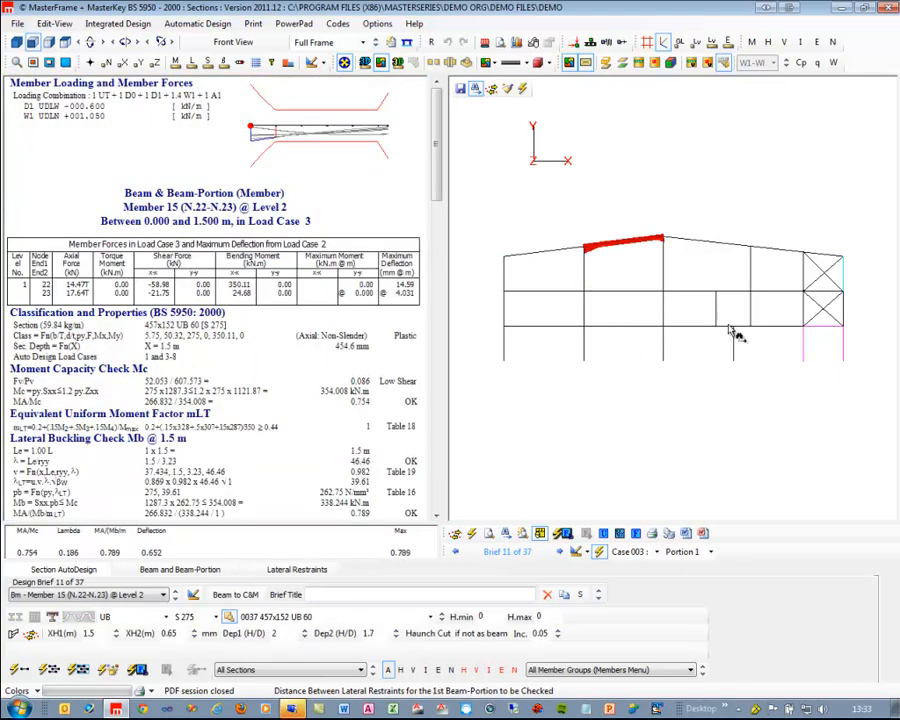
left_click(804, 272)
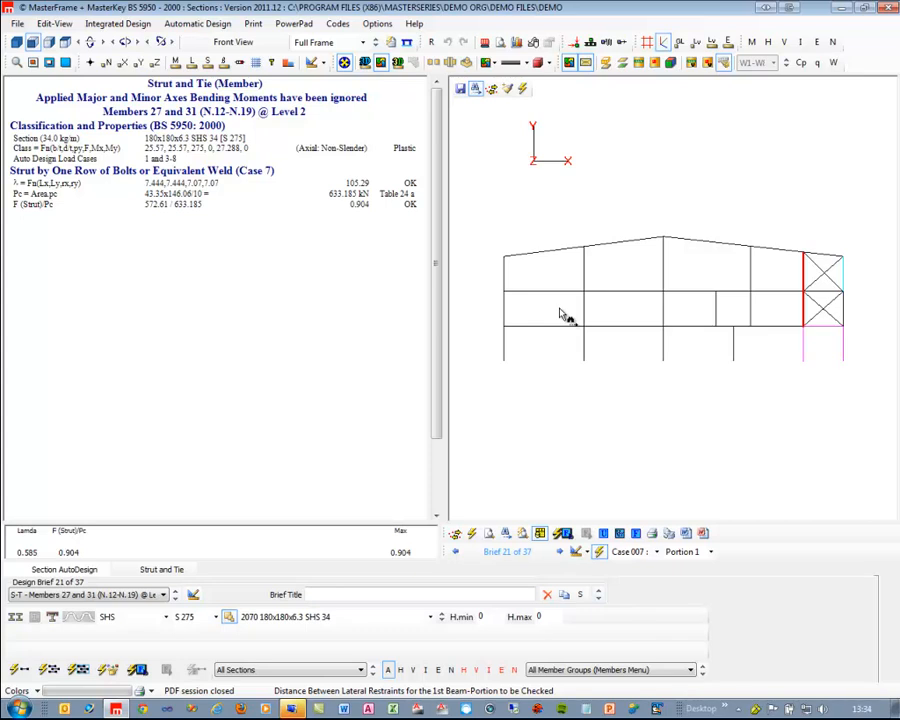
Step: Repeat the independent auto-sizing of all visible members, and review beam member 1 (N.6-N.7) and column member 38 (N.18-N.24)
left_click(48, 669)
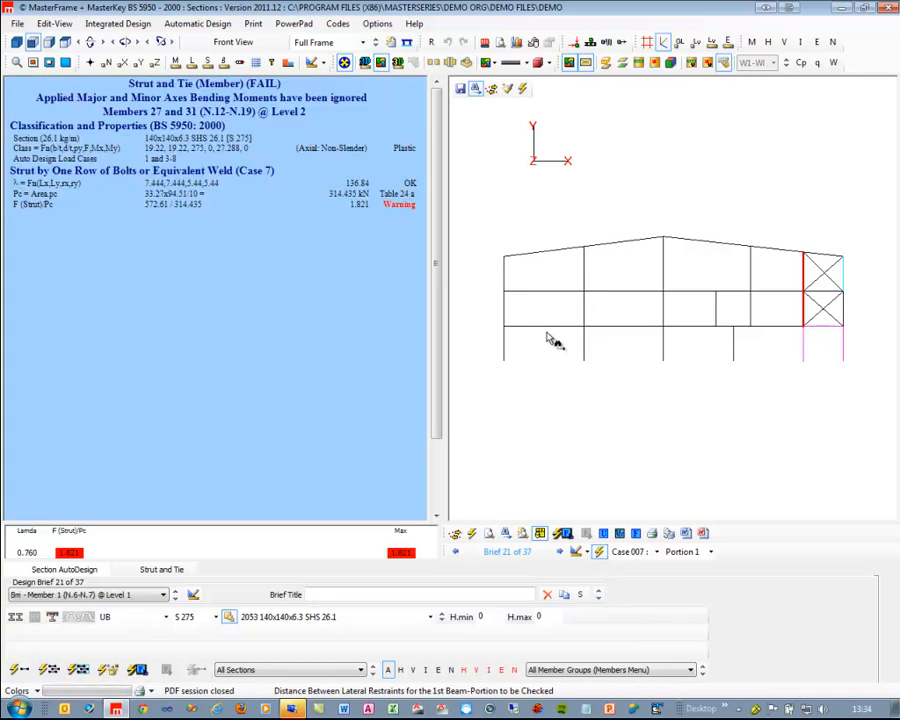
left_click(550, 327)
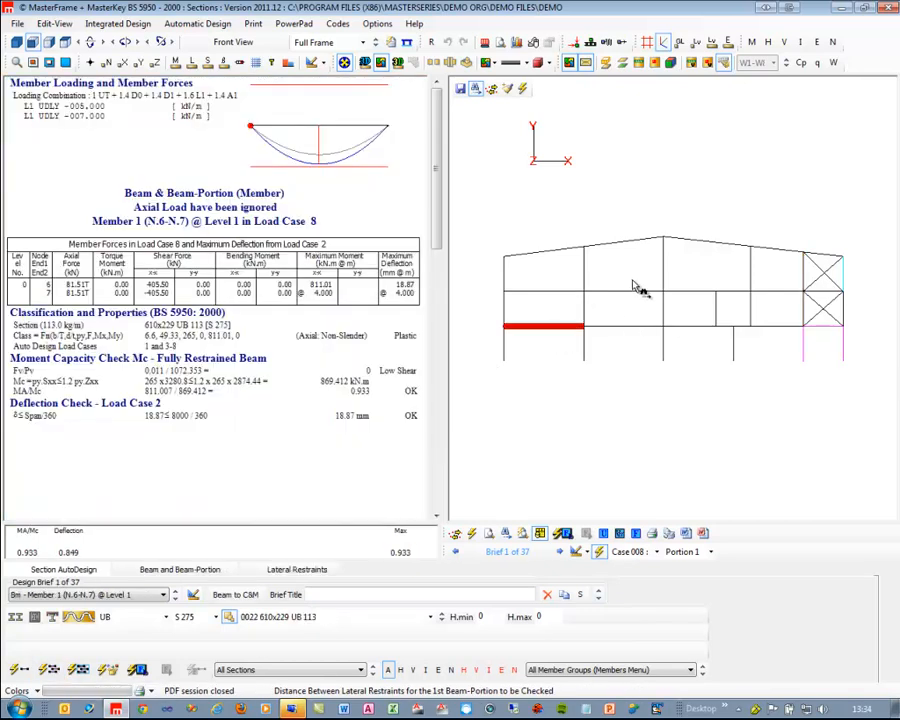
left_click(700, 293)
left_click(750, 271)
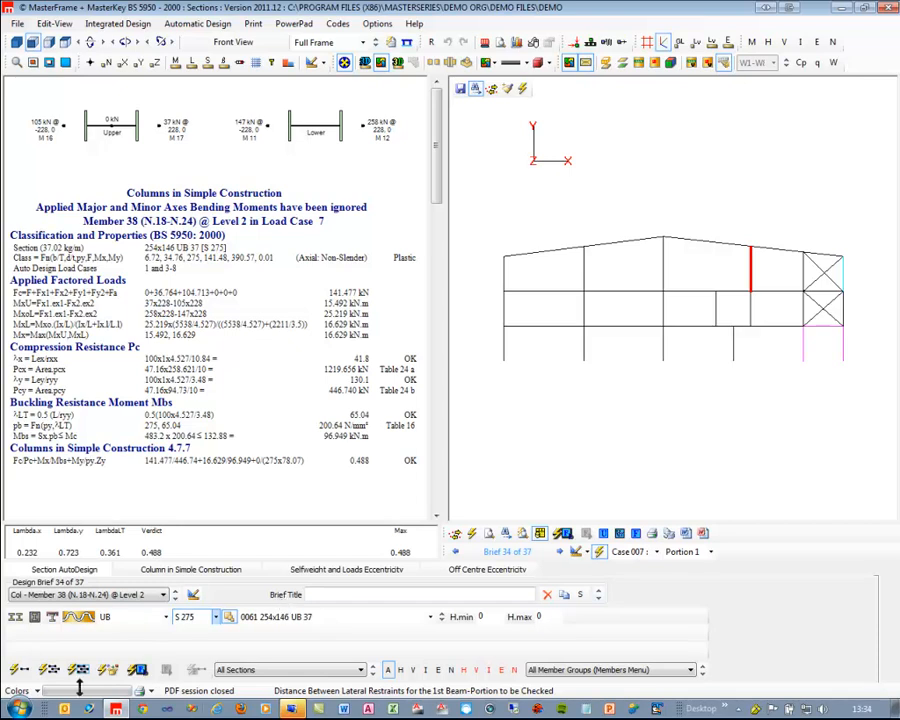
Step: Re-analyse the frame with the new section sizes, and scan the current view for design failures
left_click(111, 669)
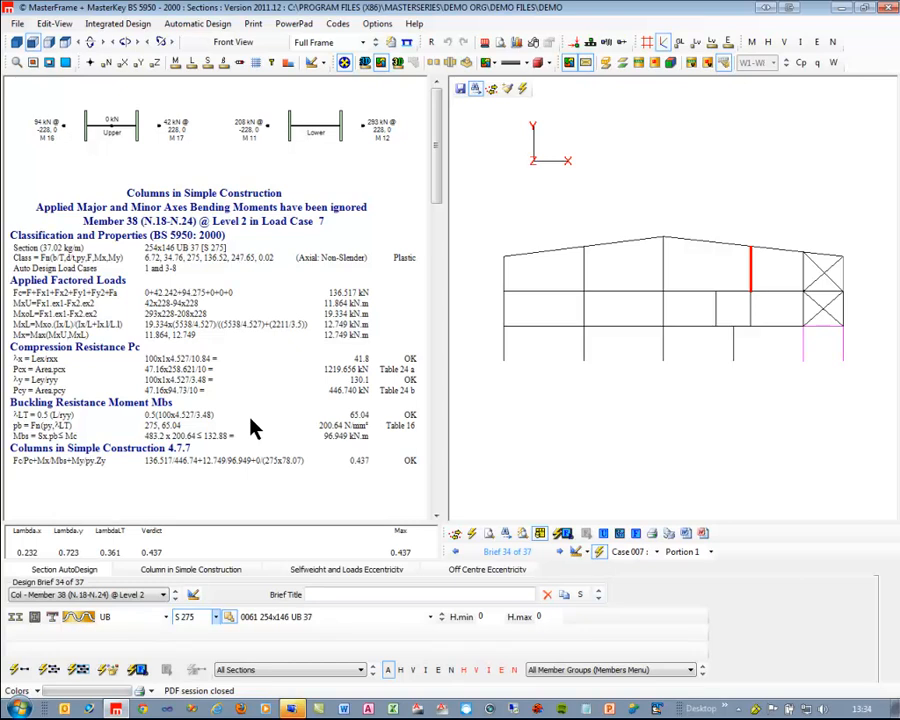
left_click(137, 669)
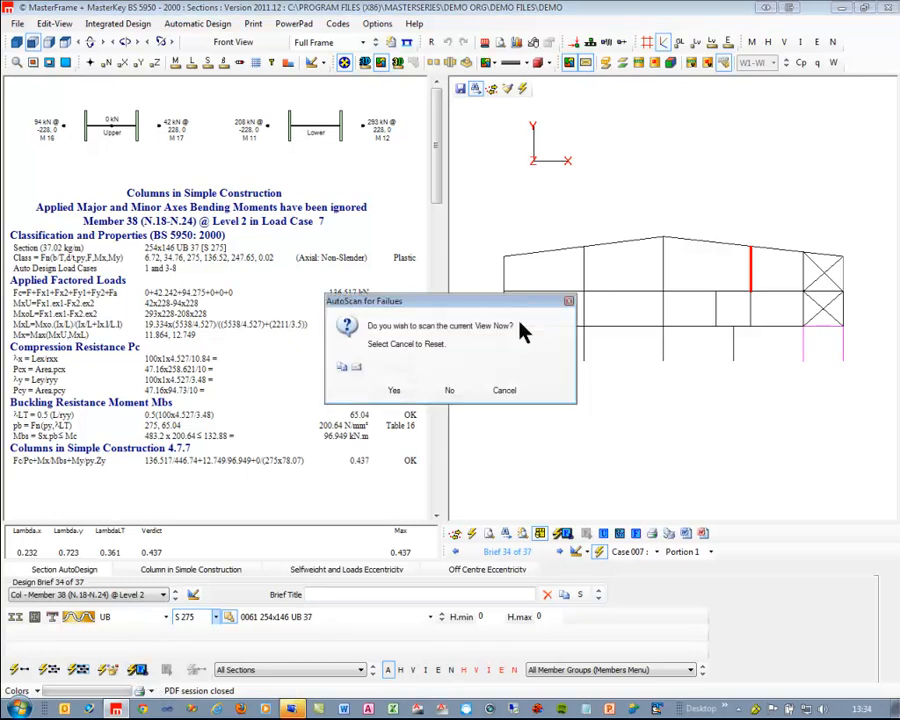
left_click(394, 392)
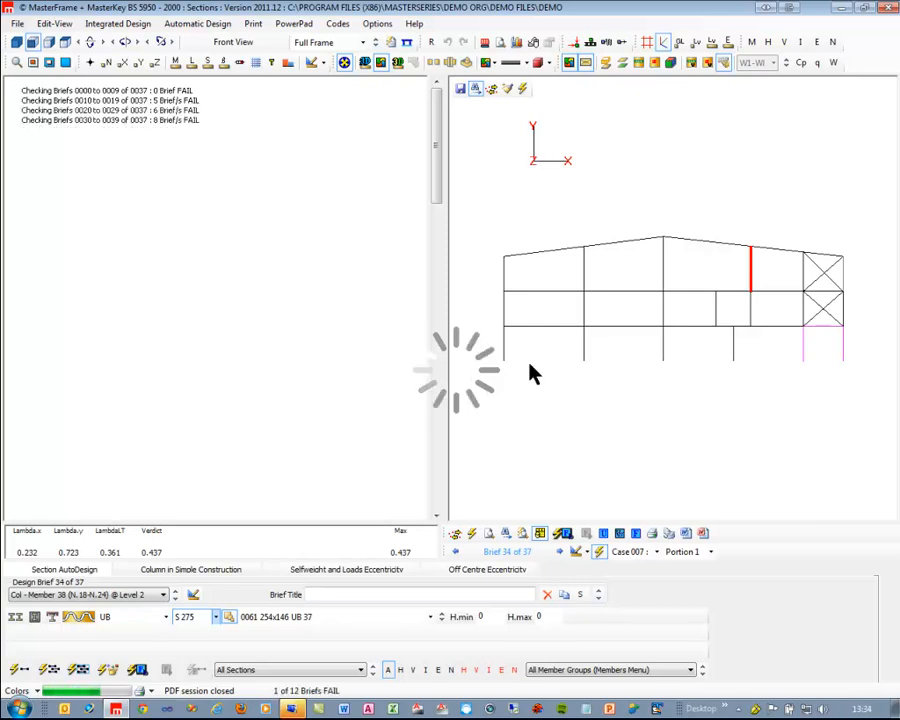
left_click(449, 387)
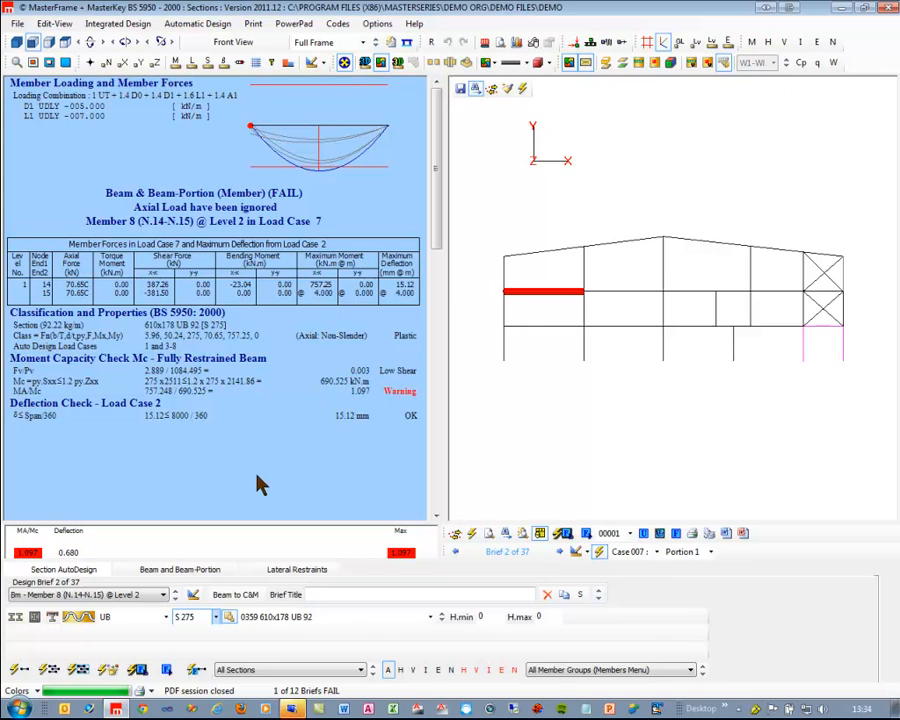
Step: Auto-size the failing beam member 8 (N.14-N.15) and the other members that failed the scan
left_click(17, 672)
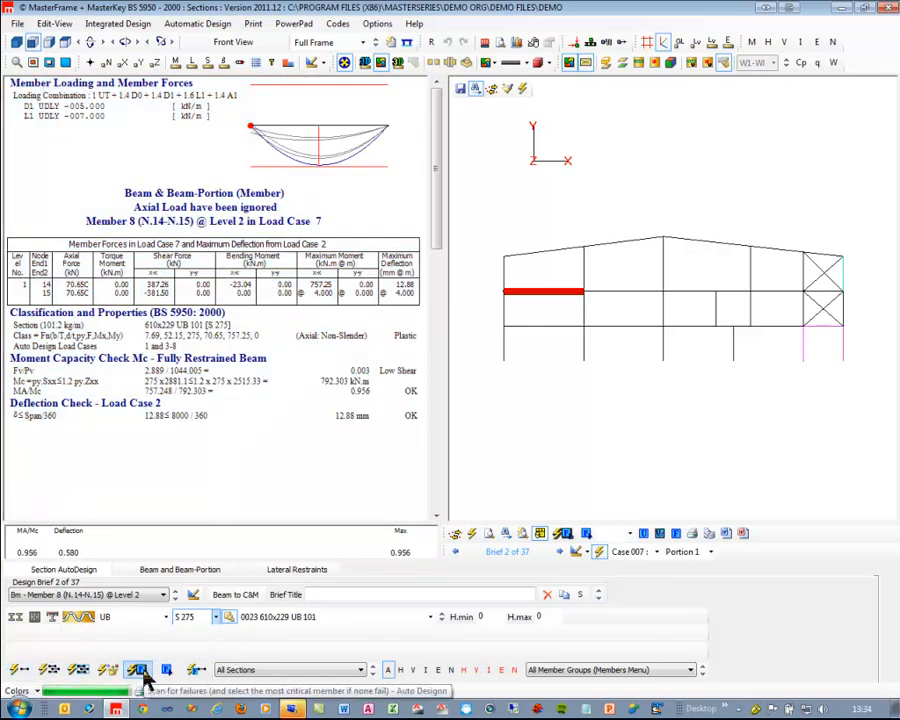
left_click(195, 672)
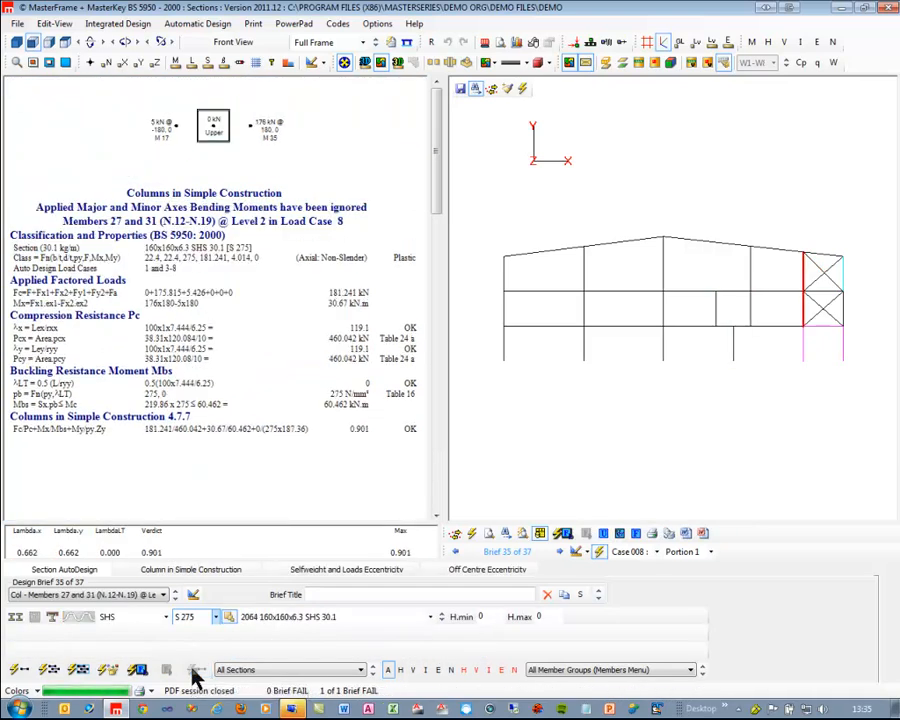
Step: Re-analyse the frame with the updated sections, and scan the current view for failing design briefs
left_click(109, 669)
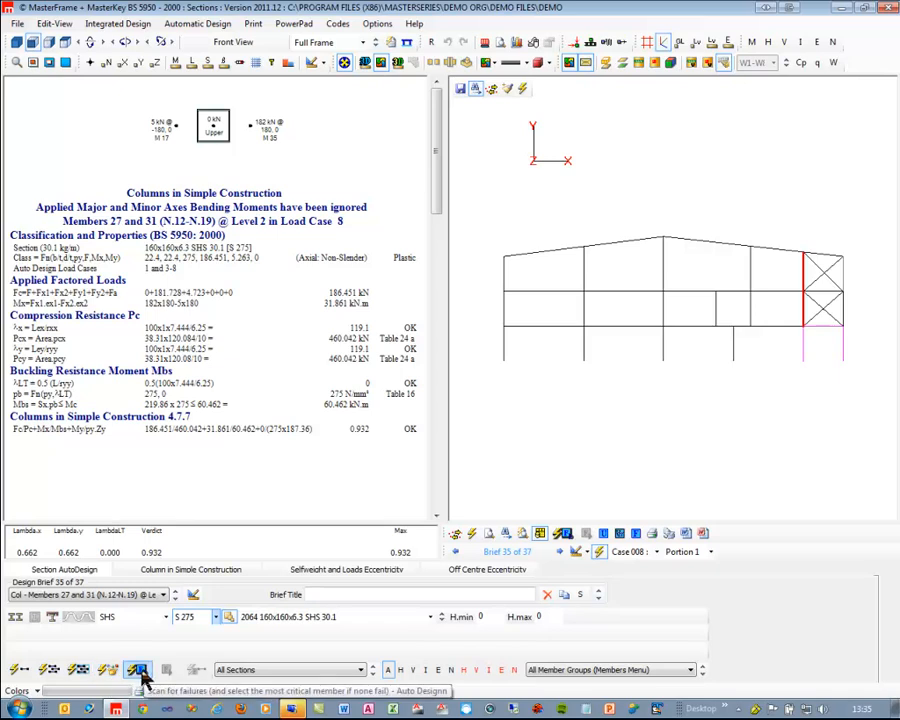
left_click(139, 671)
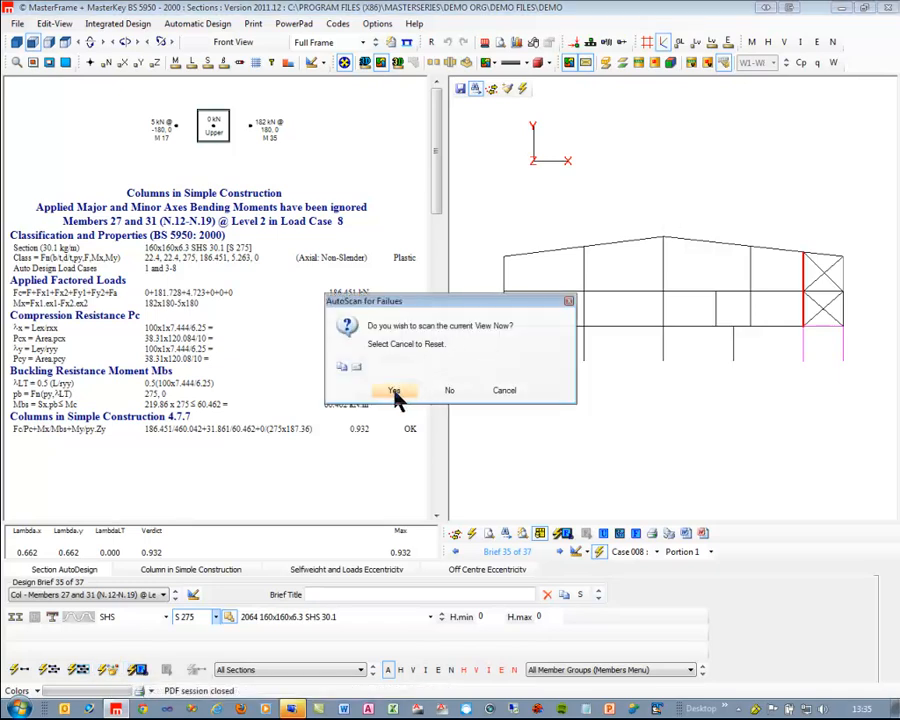
left_click(396, 390)
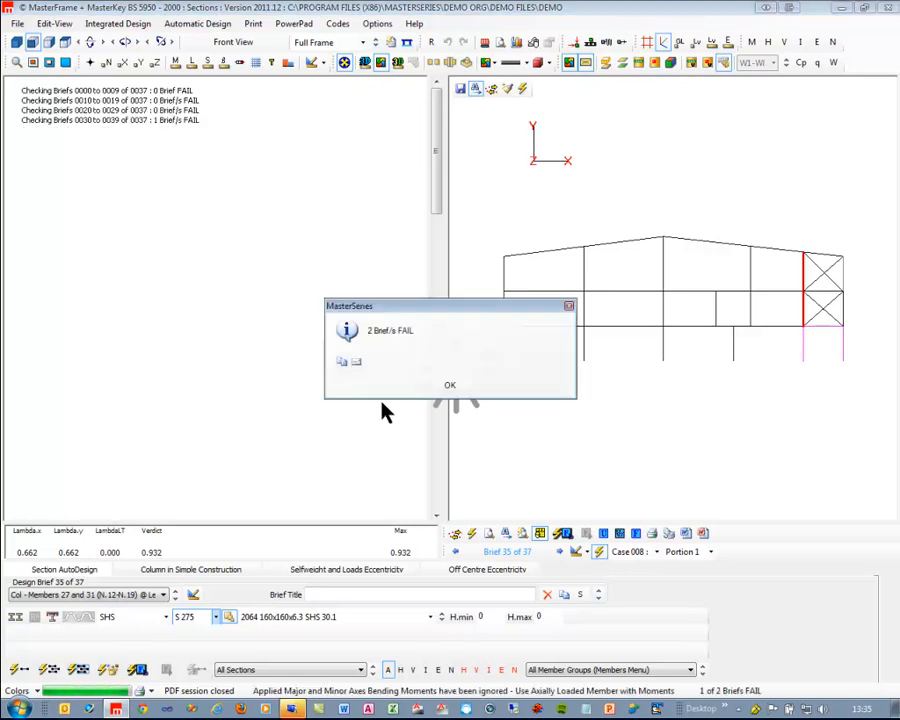
left_click(450, 388)
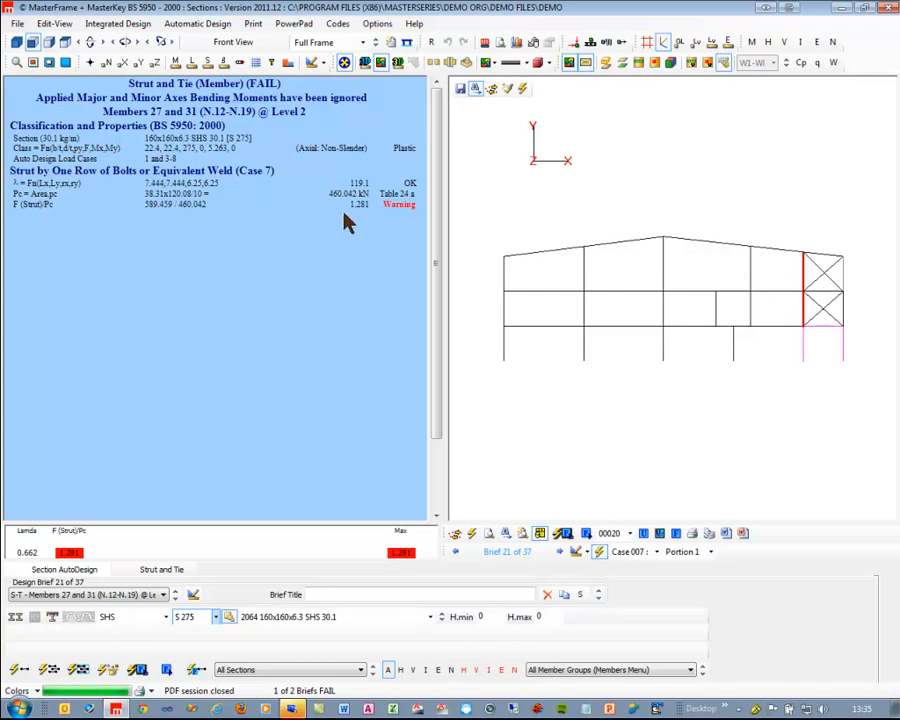
Step: Review the level 1 beam designs for members 3-4, cellular member 2 with its web opening checks, and members 5-6
left_click(698, 328)
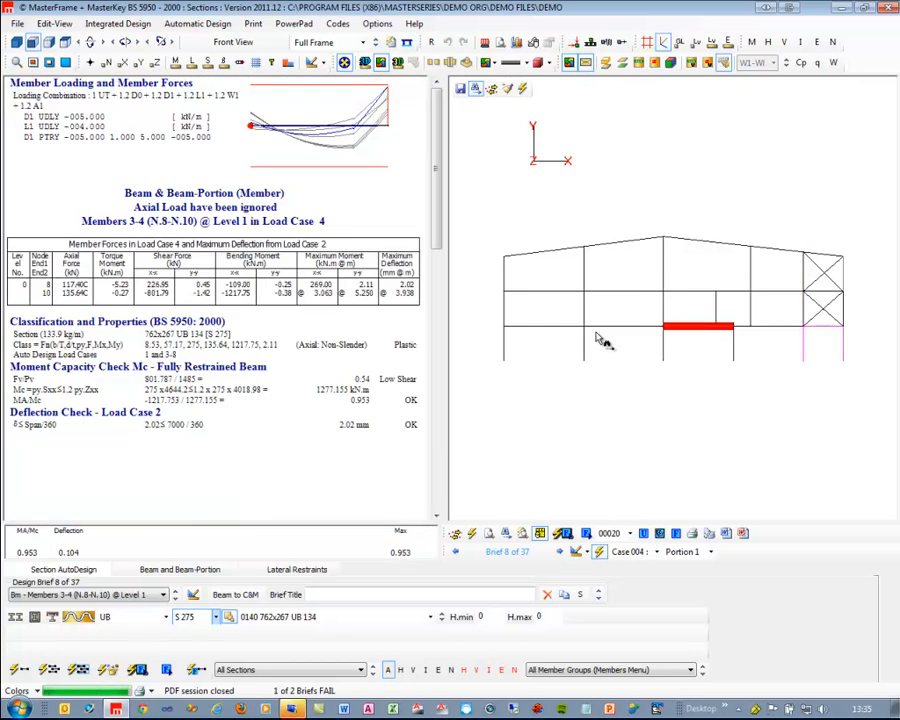
left_click(608, 327)
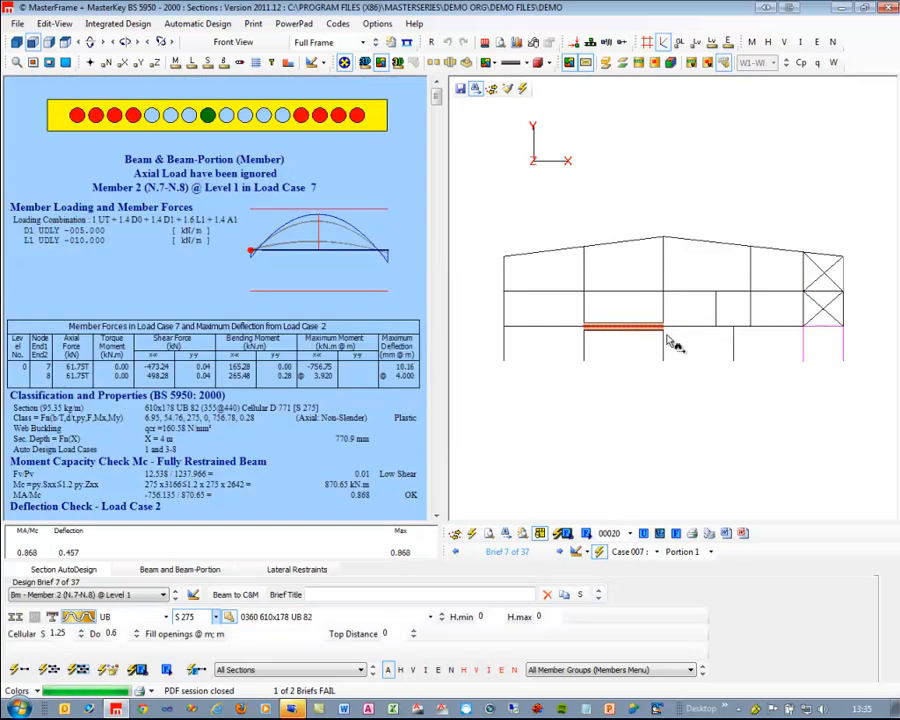
scroll(439, 498, "down", 5)
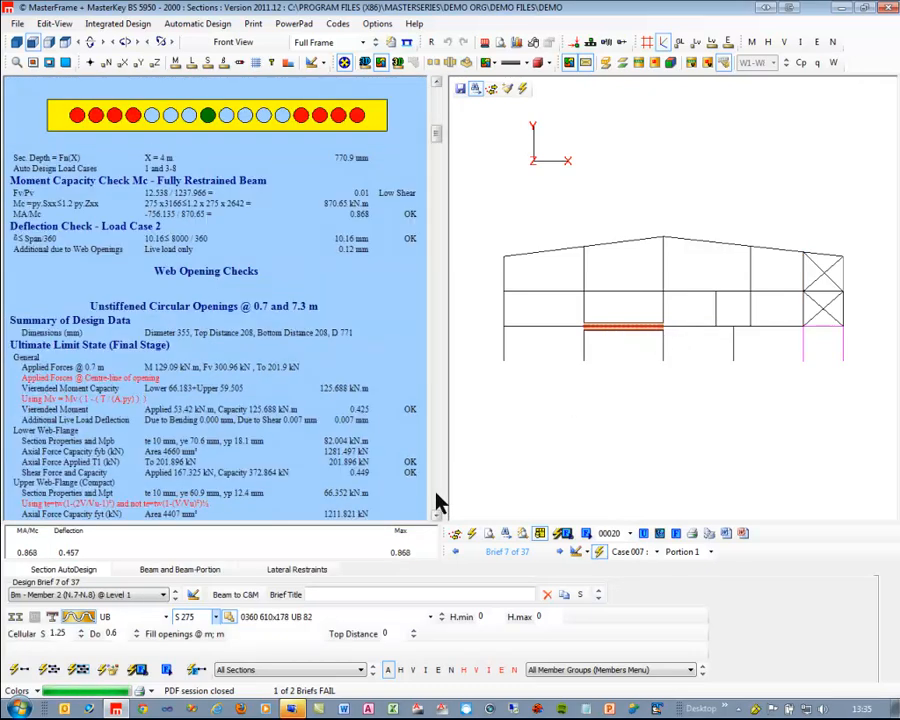
scroll(437, 503, "down", 2)
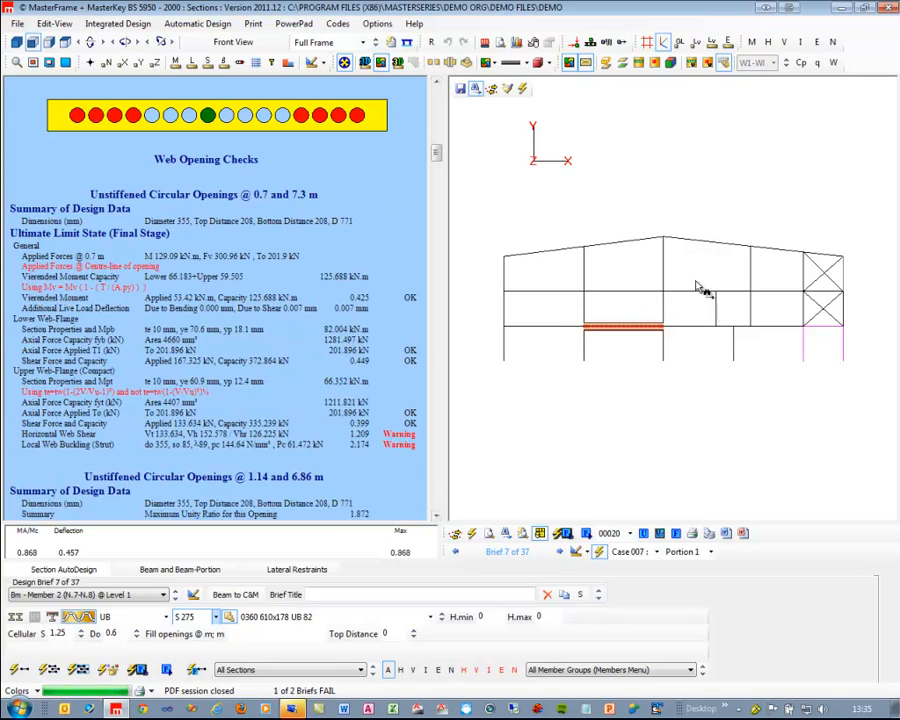
left_click(779, 330)
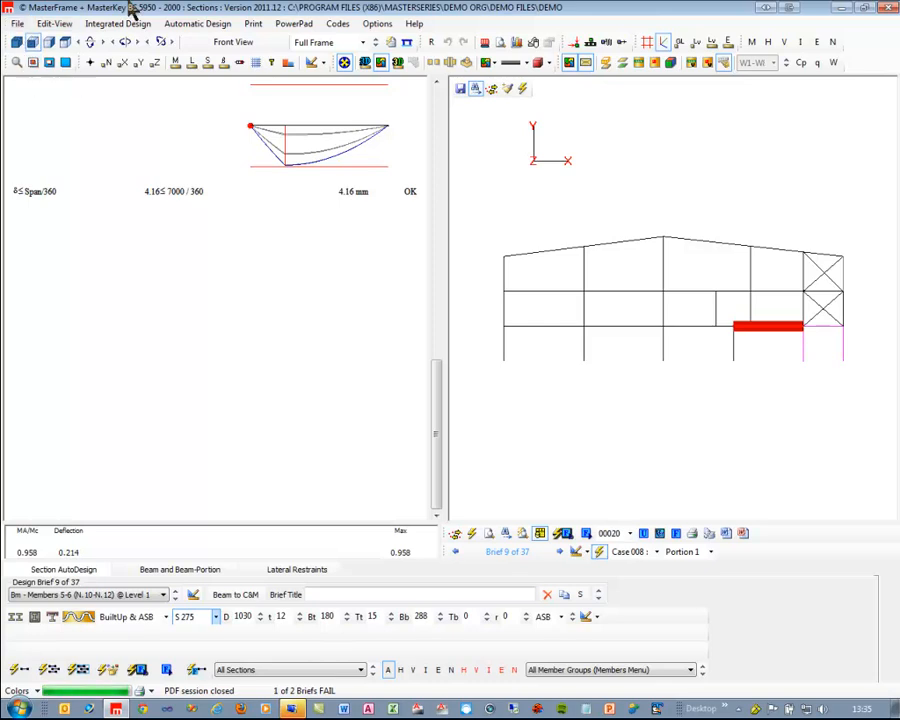
Step: Exit MasterKey Sections and save the DEMO frame data file
left_click(17, 25)
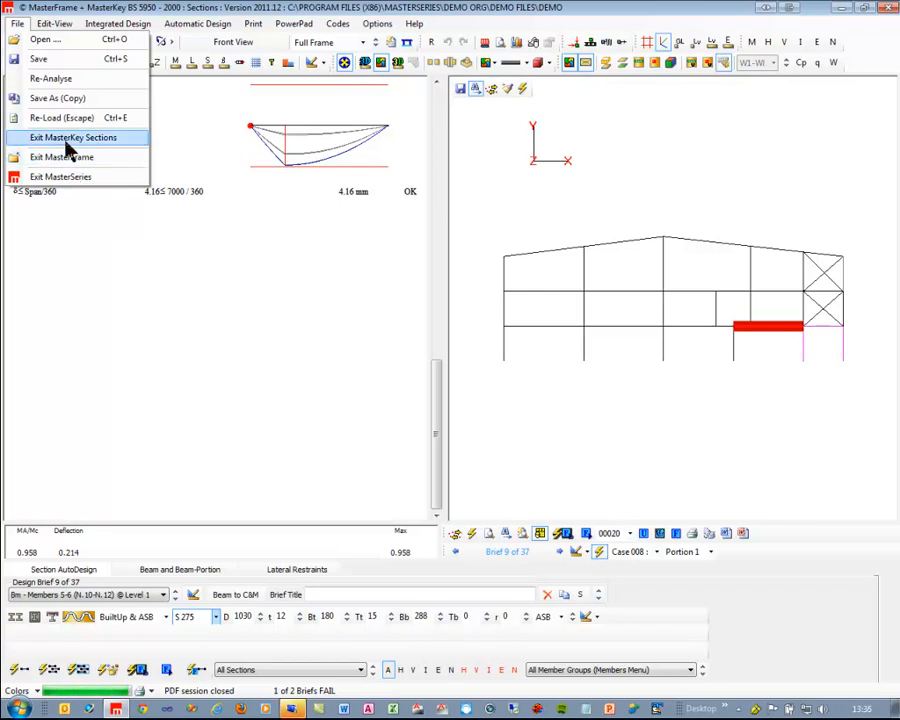
left_click(68, 140)
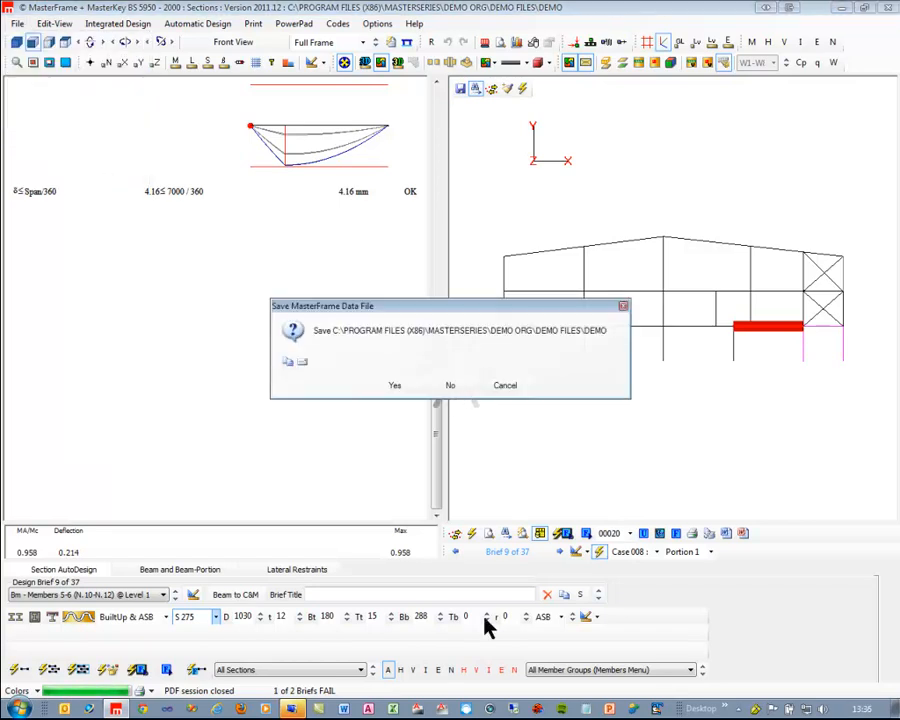
left_click(400, 389)
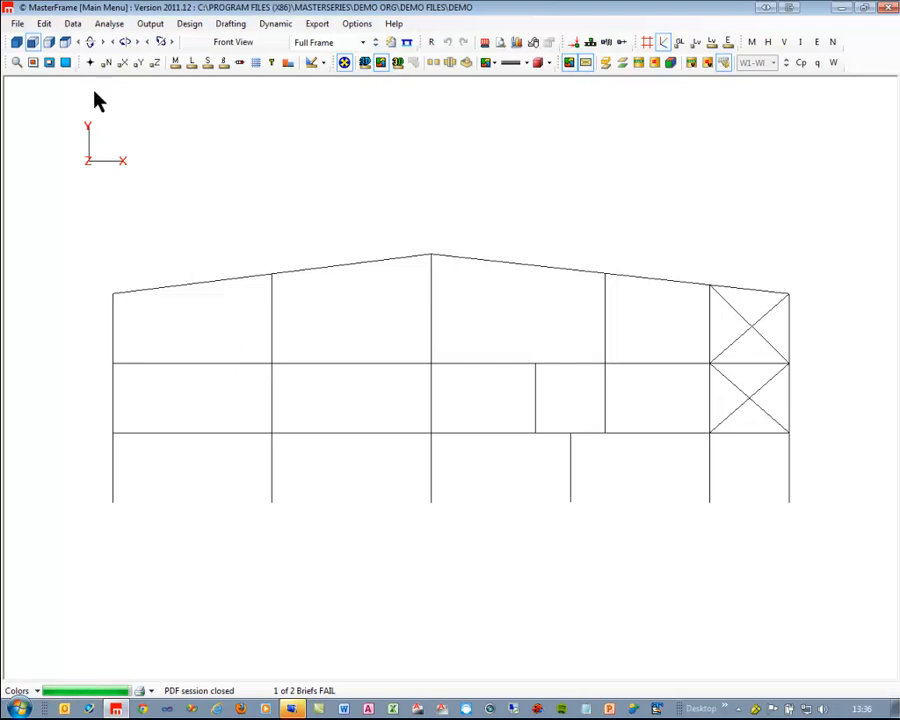
Step: Open the member viewing groups in the main editor, and go from the Portal group to the Bracing group
left_click(44, 24)
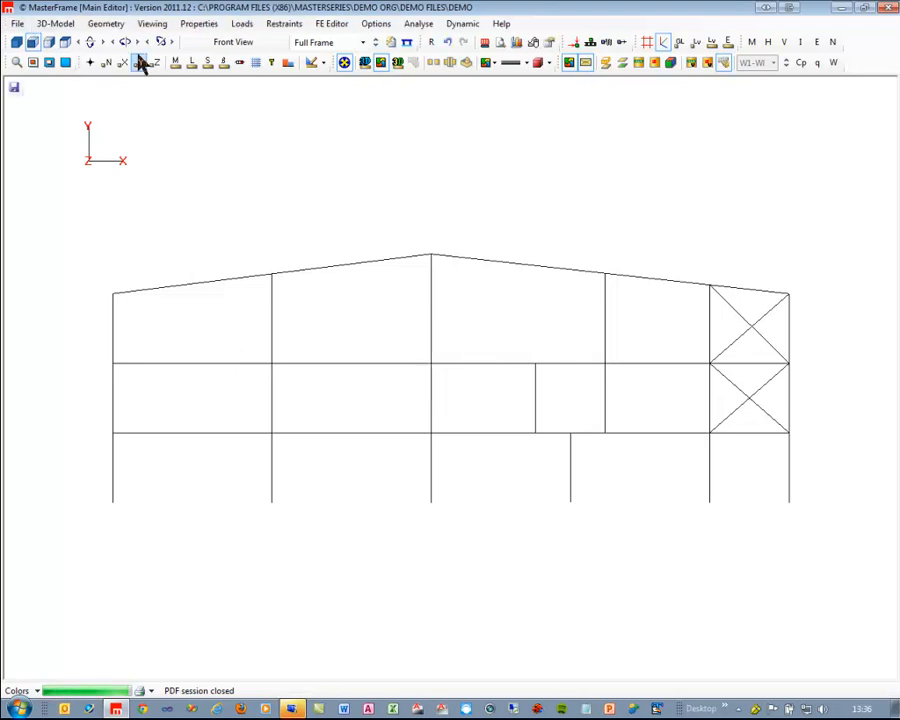
left_click(112, 25)
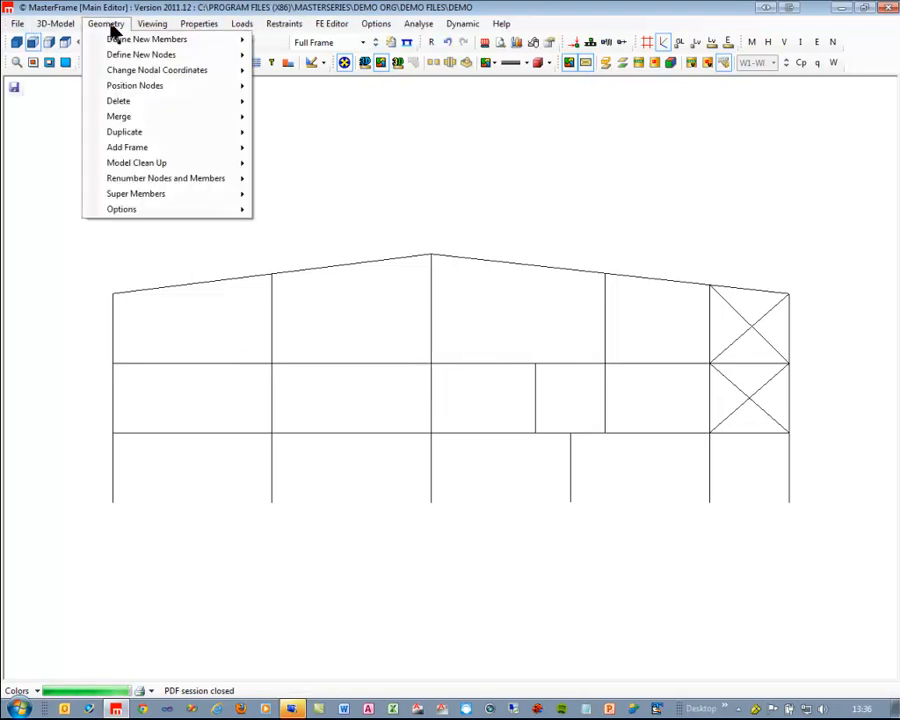
mouse_move(165, 30)
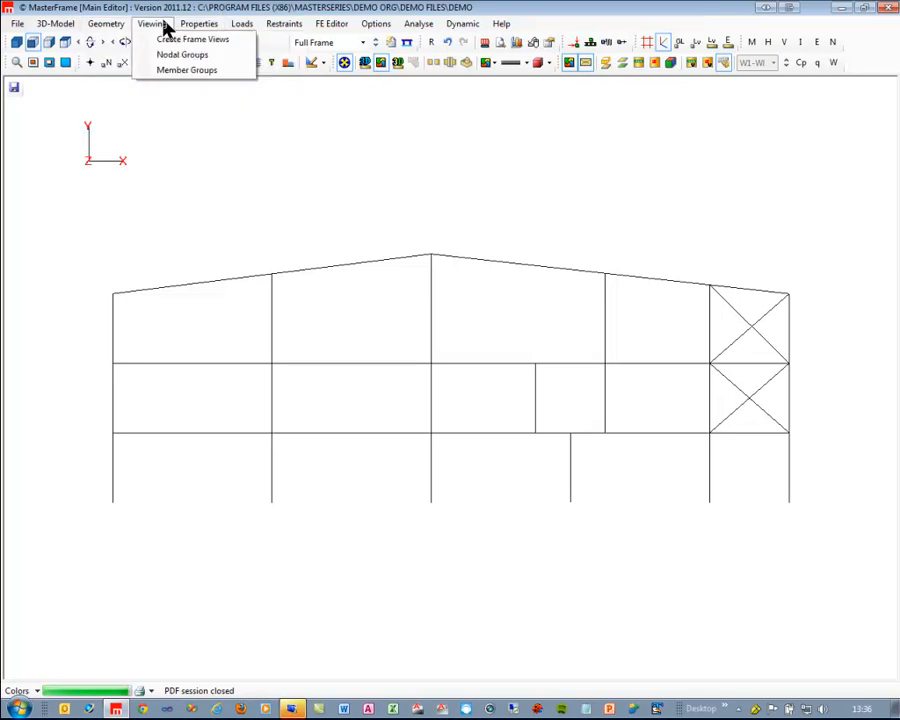
left_click(177, 71)
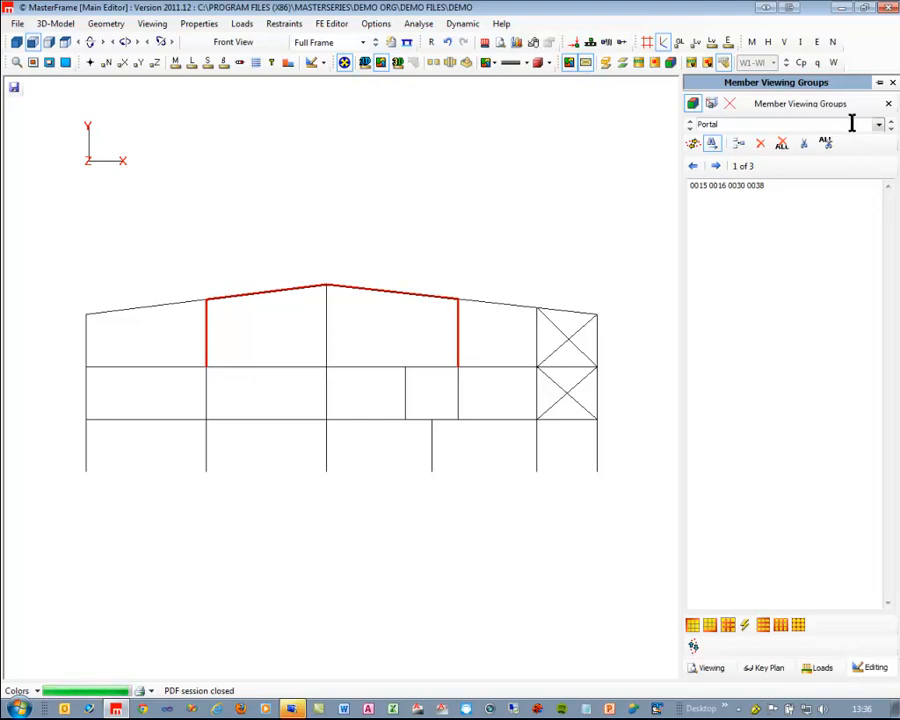
left_click(890, 128)
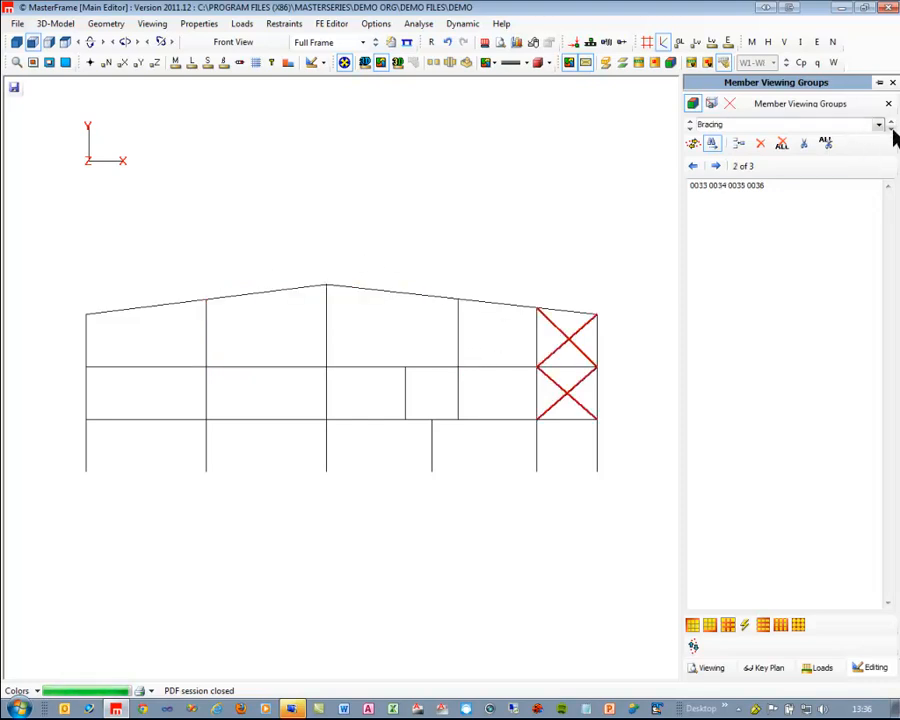
Step: Review the members assigned to the Beams and Portal member viewing groups and leave the group editor
left_click(892, 129)
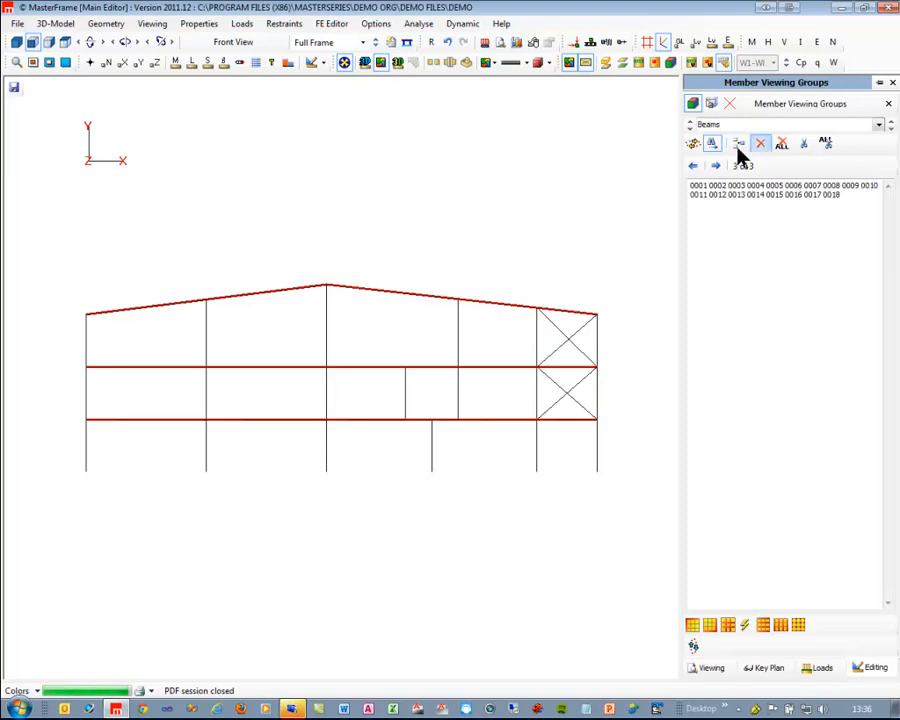
left_click(892, 129)
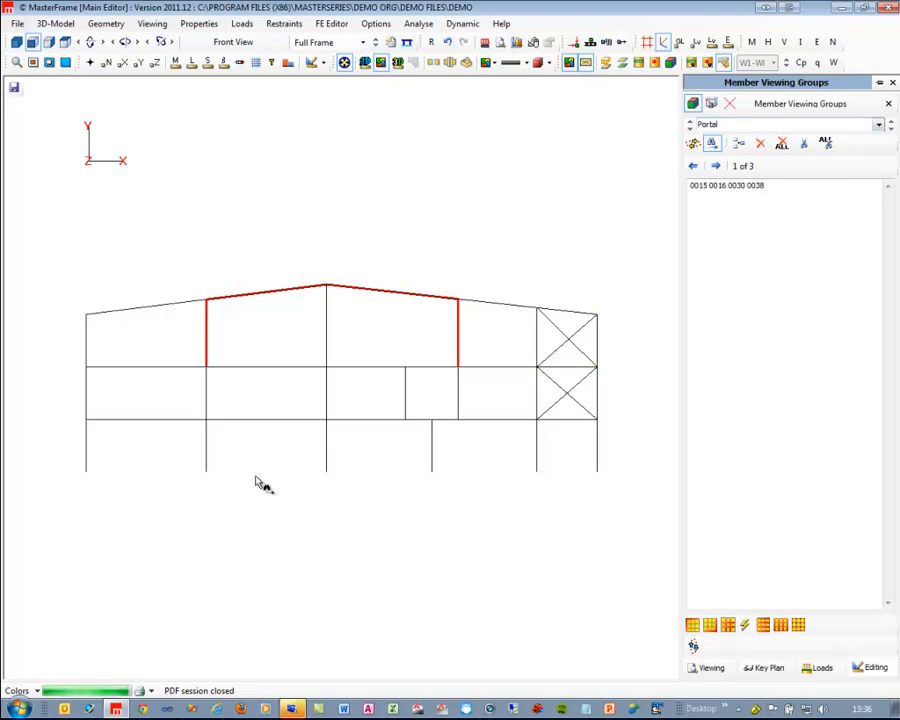
left_click(893, 83)
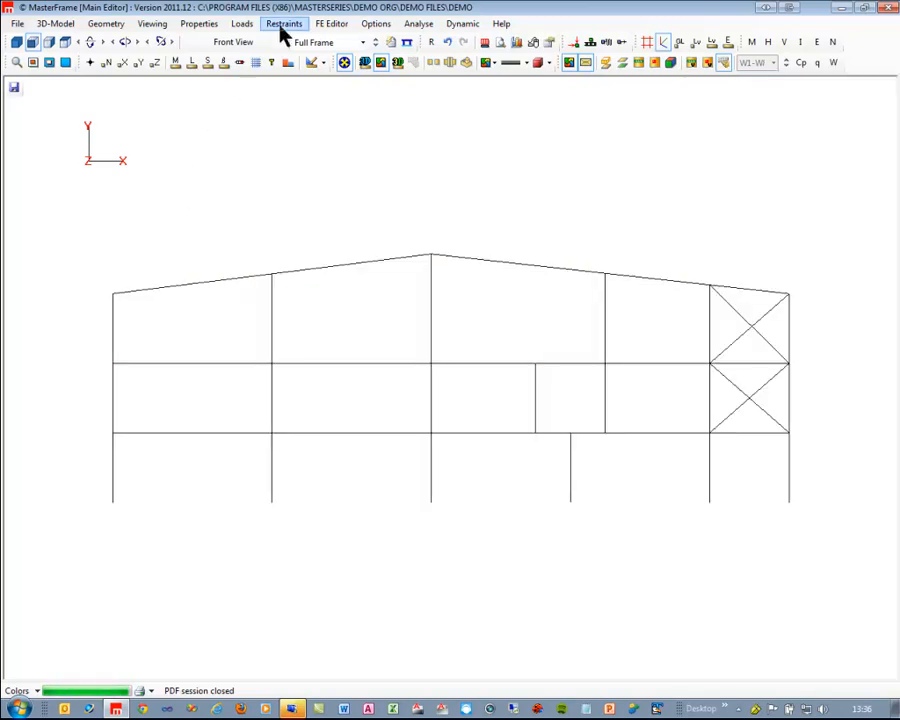
Step: Try to analyse the structure as a plane frame
left_click(418, 24)
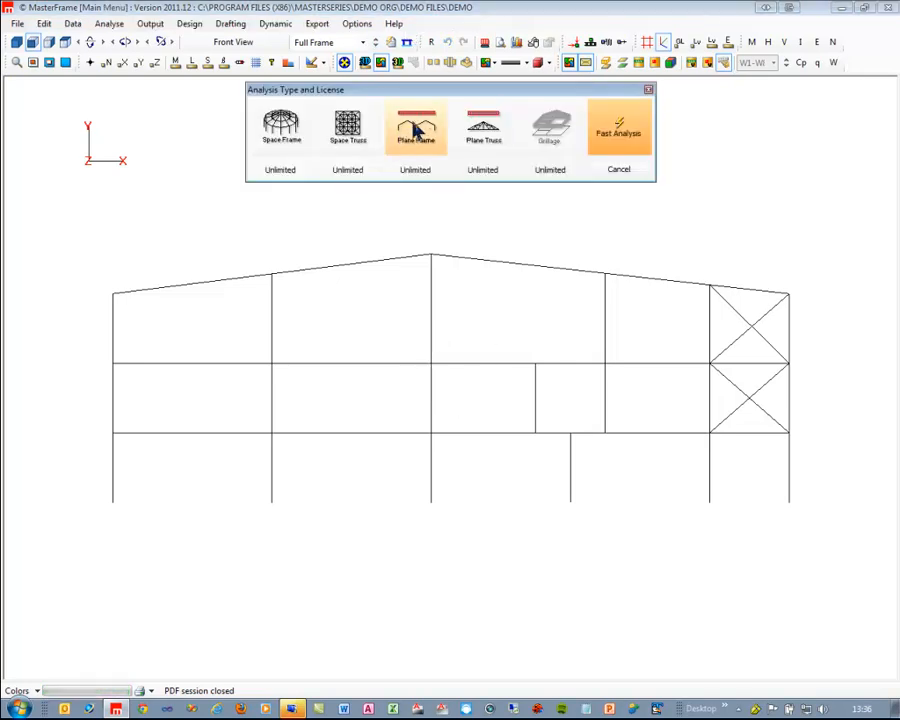
left_click(418, 130)
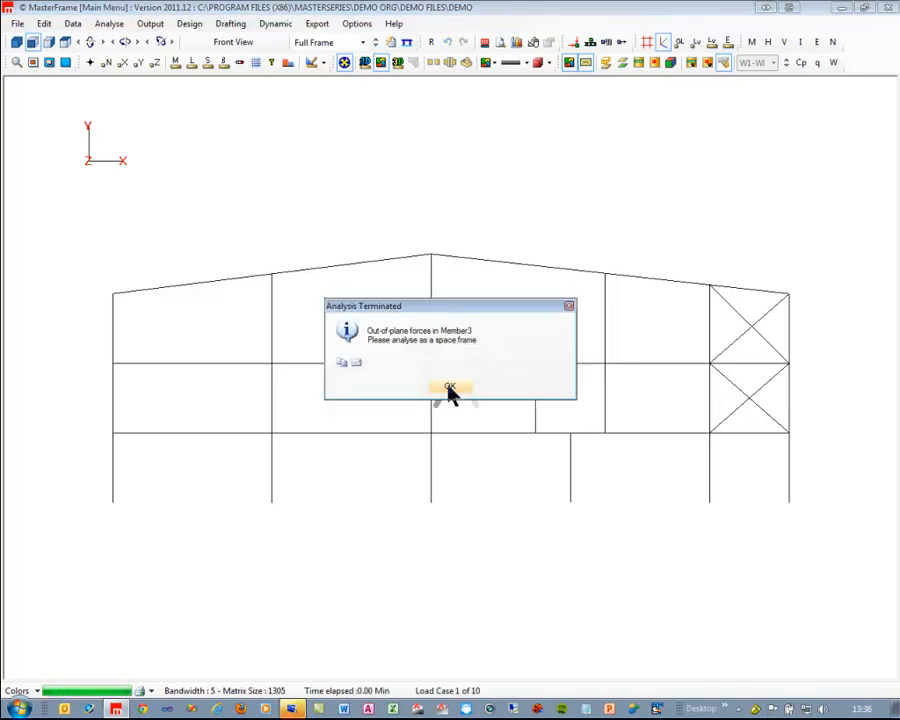
left_click(450, 388)
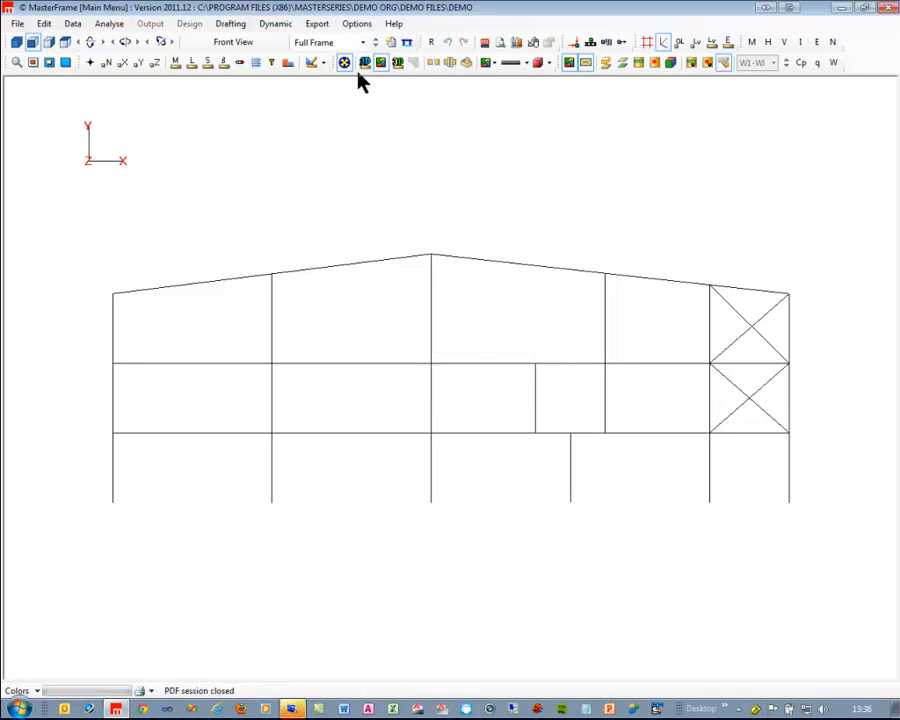
Step: Analyse the structure as a space frame and start Steel Design
left_click(108, 24)
left_click(286, 135)
left_click(189, 24)
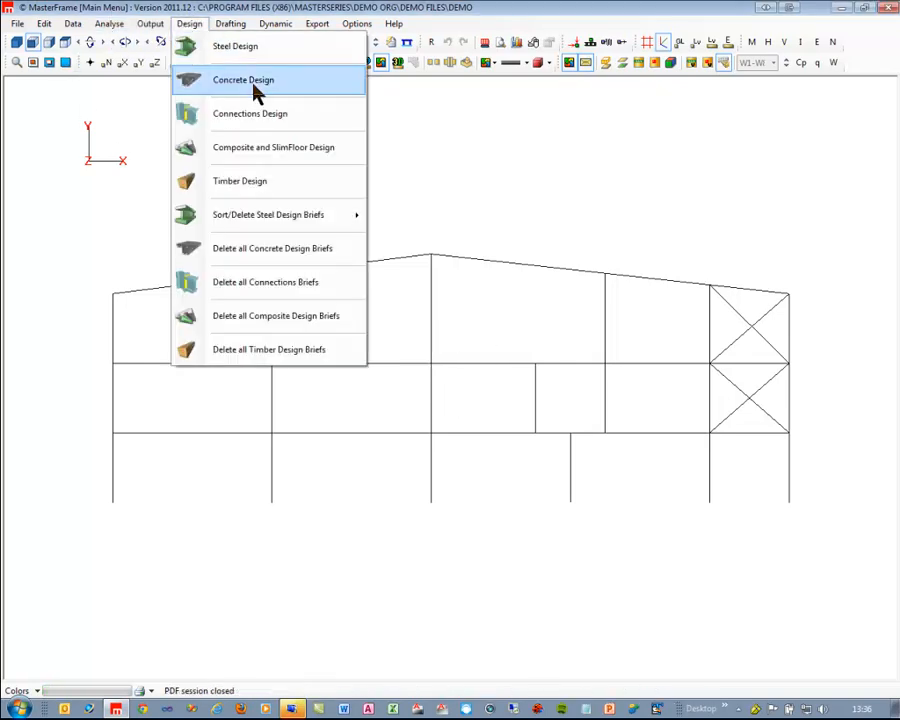
left_click(244, 48)
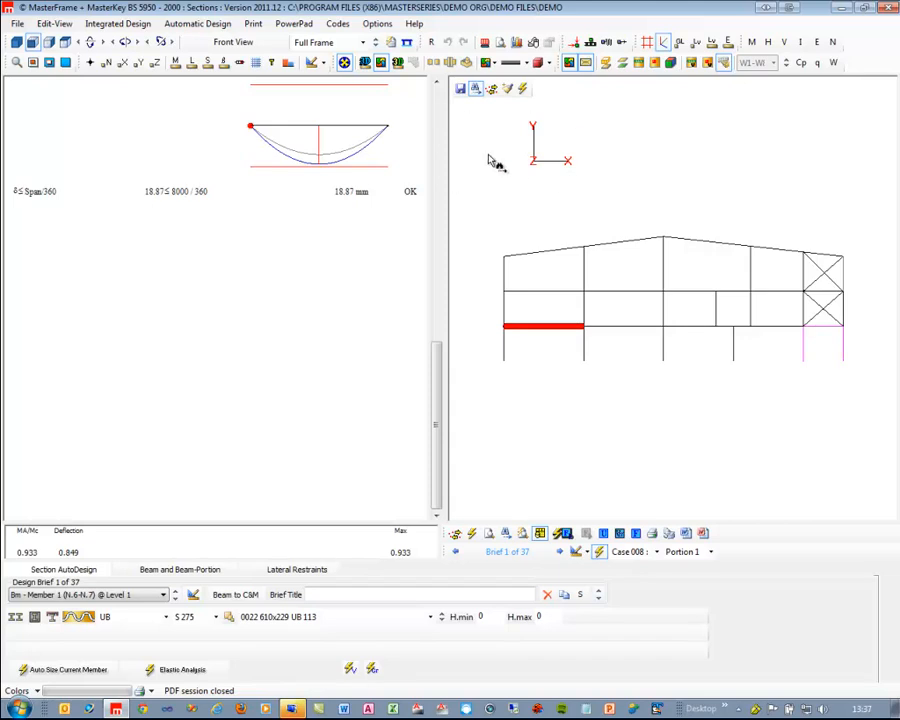
Step: Filter the drawn members to the Bracing member viewing group and collapse the viewing options
right_click(718, 176)
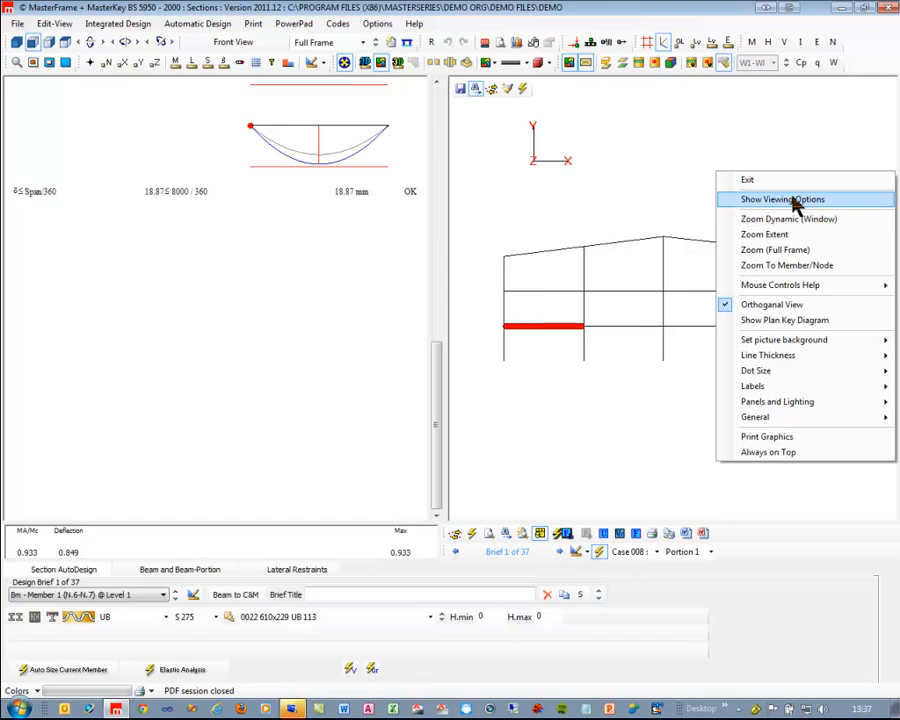
left_click(795, 200)
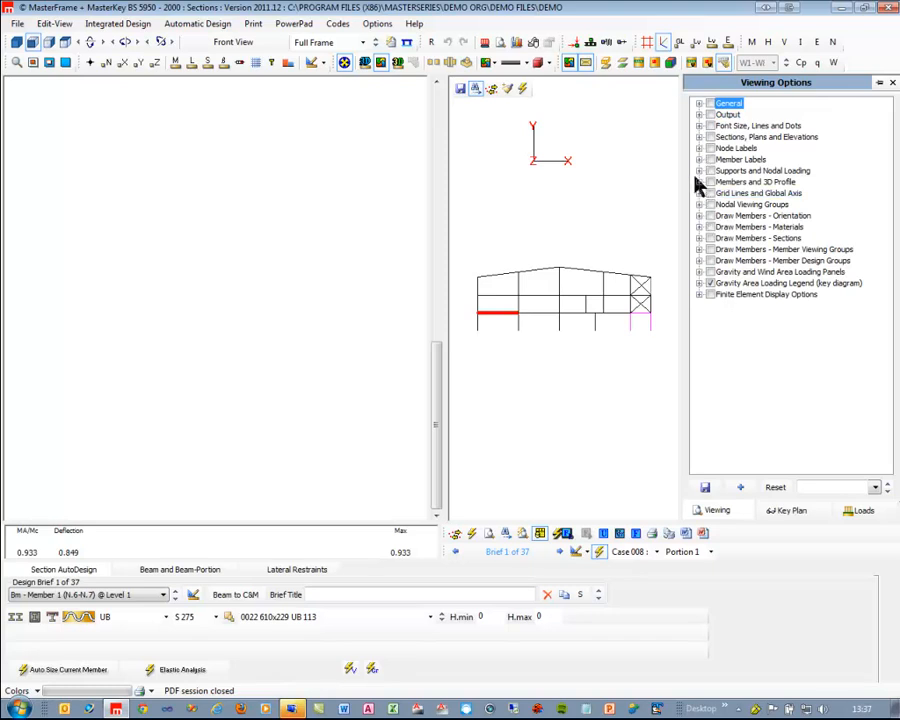
left_click(700, 250)
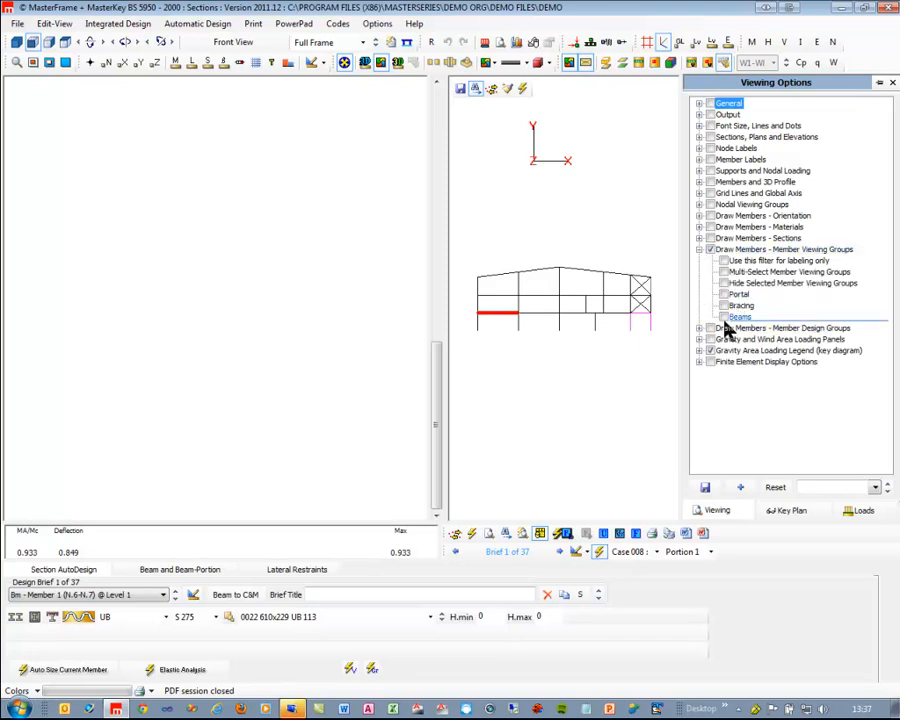
left_click(725, 316)
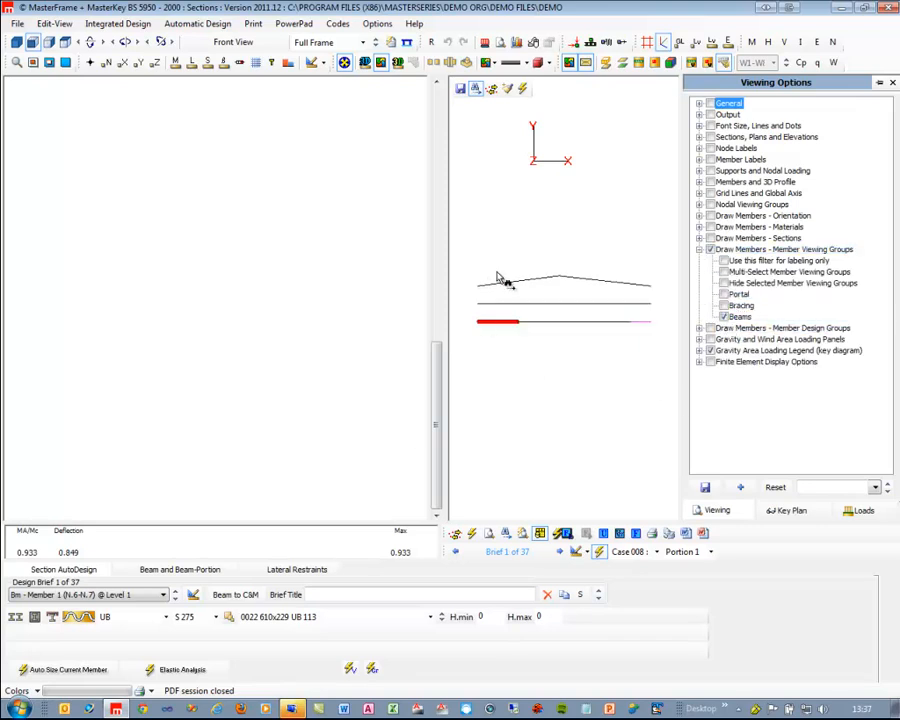
left_click(724, 316)
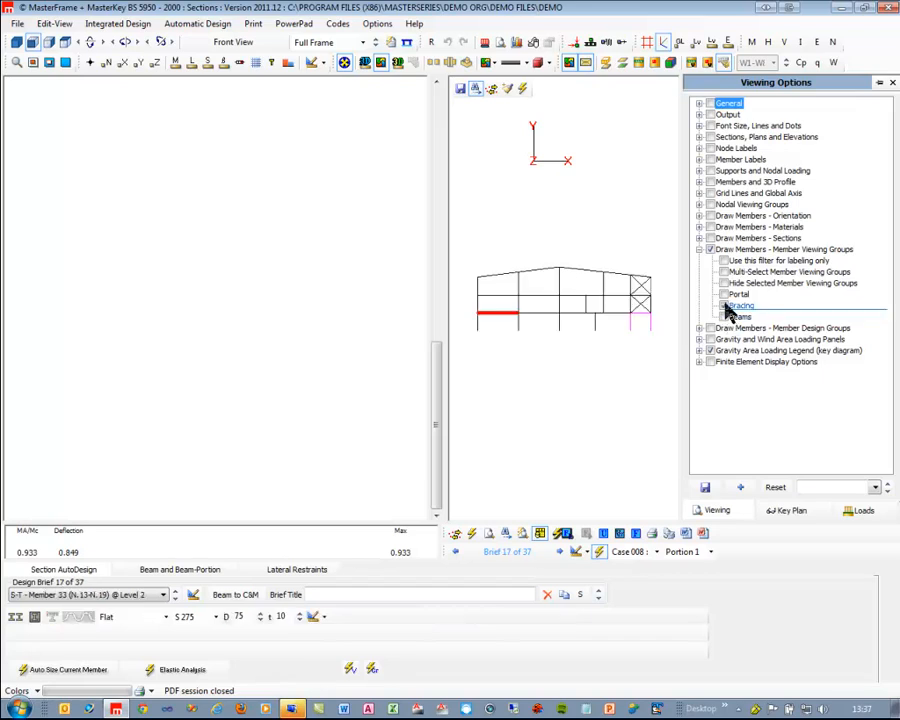
left_click(724, 305)
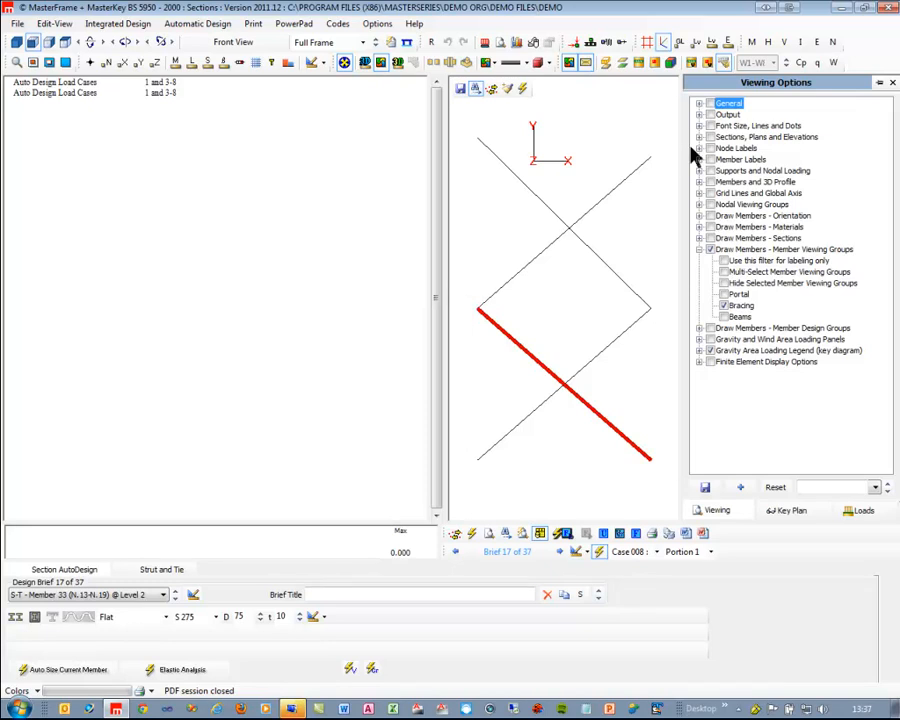
left_click(879, 83)
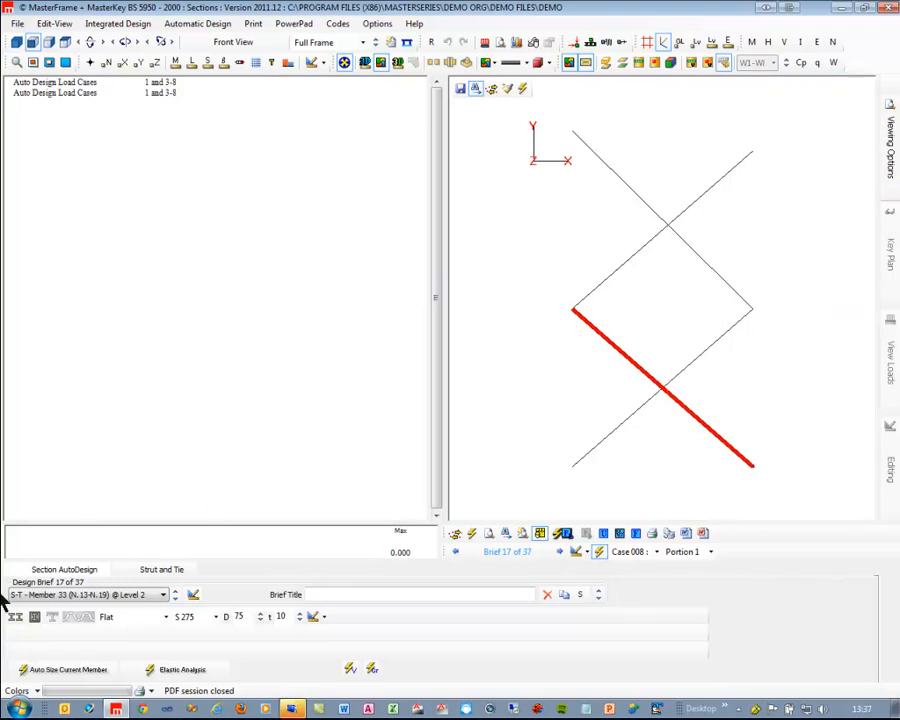
Step: Auto-size all visible bracing members to one common section and check the design results of the individual braces
left_click(473, 534)
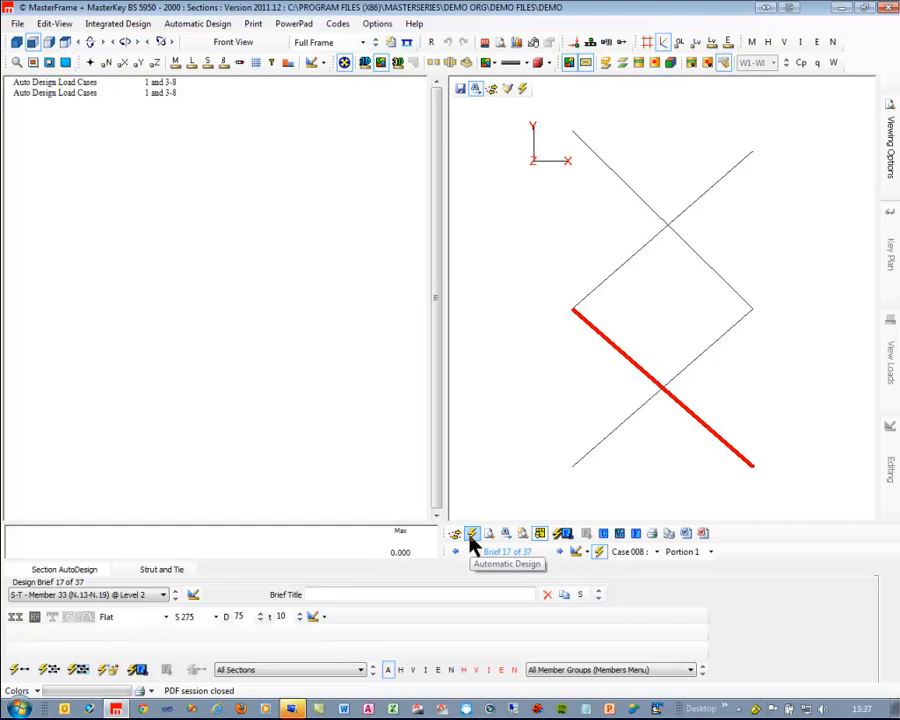
left_click(77, 672)
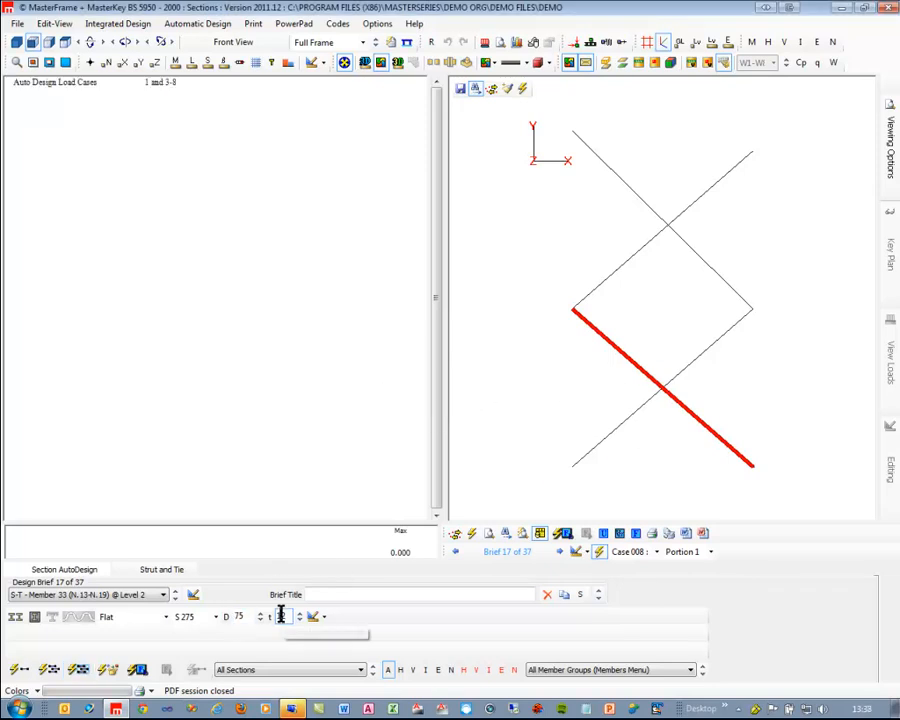
left_click(705, 362)
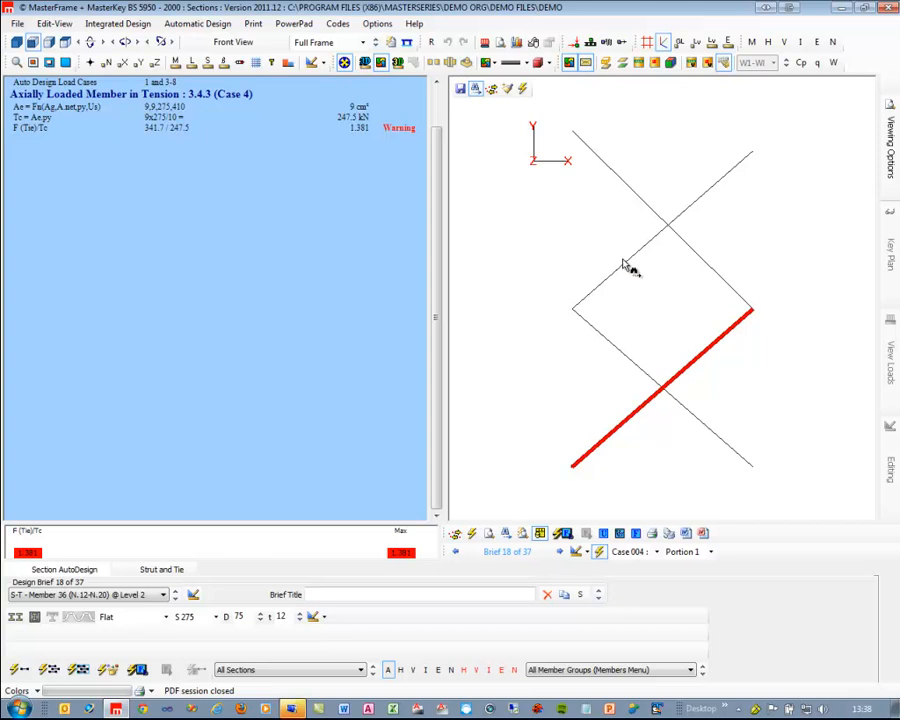
left_click(622, 262)
left_click(612, 172)
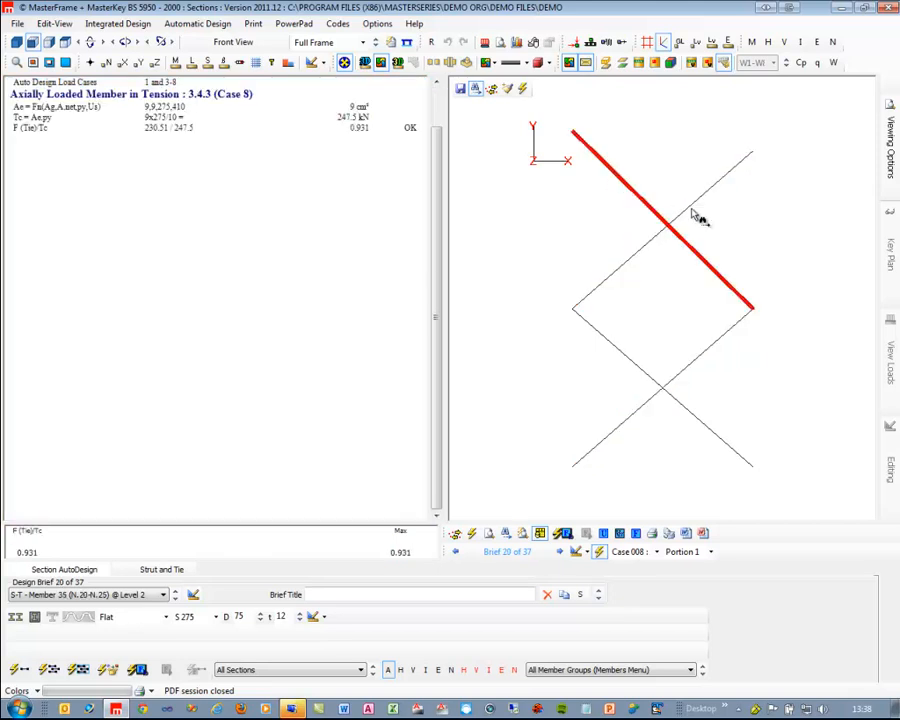
left_click(709, 360)
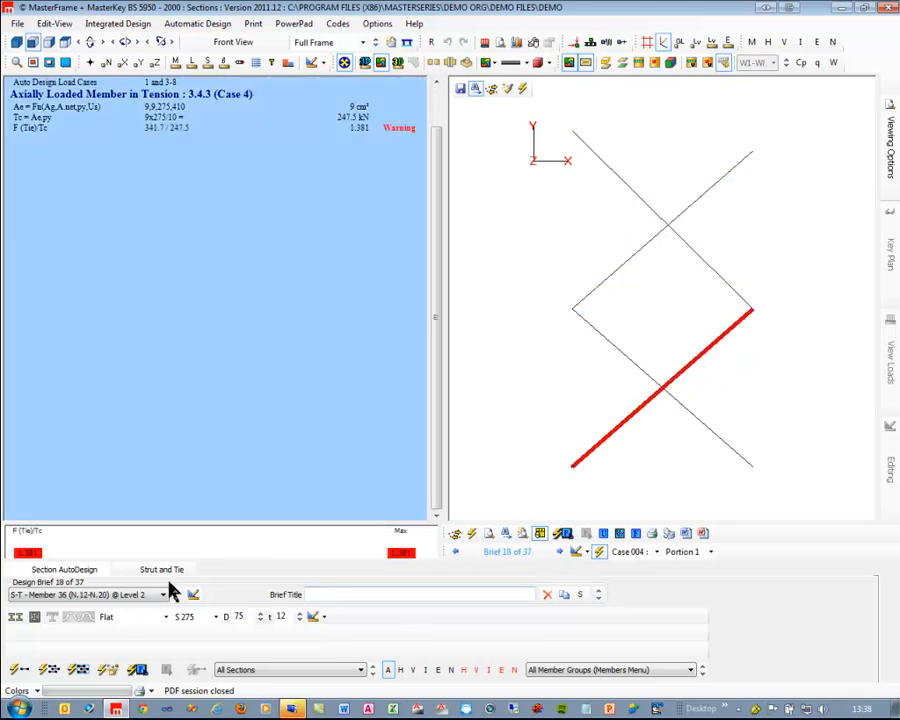
Step: Set the flat section depth of brace Member 36 to 120 mm
left_click(261, 619)
left_click(260, 616)
left_click(260, 616)
left_click(260, 621)
left_click(260, 619)
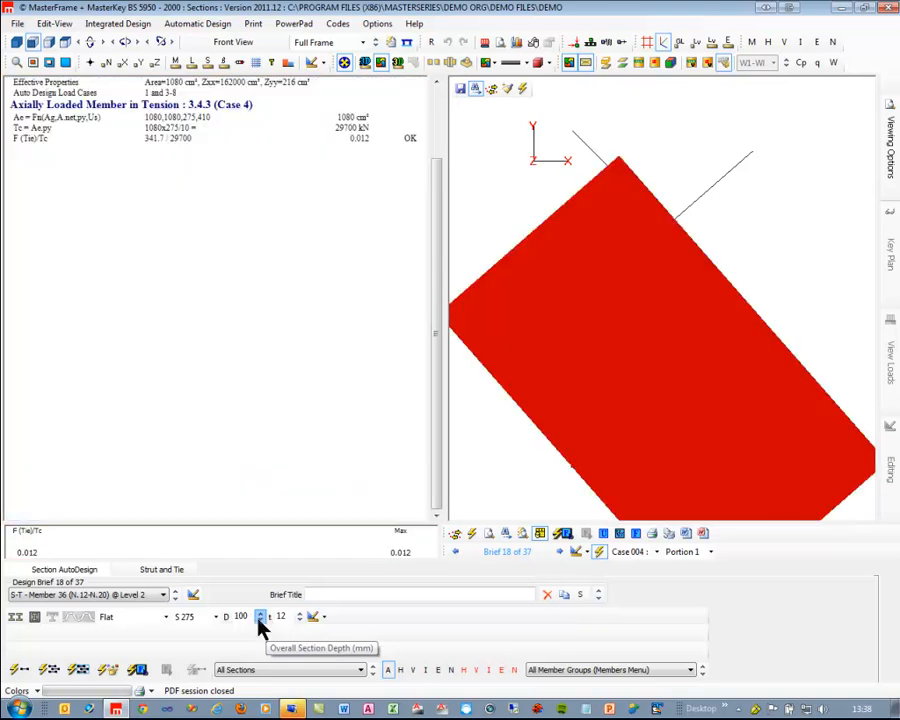
left_click(260, 619)
left_click(260, 619)
left_click(260, 619)
left_click(260, 617)
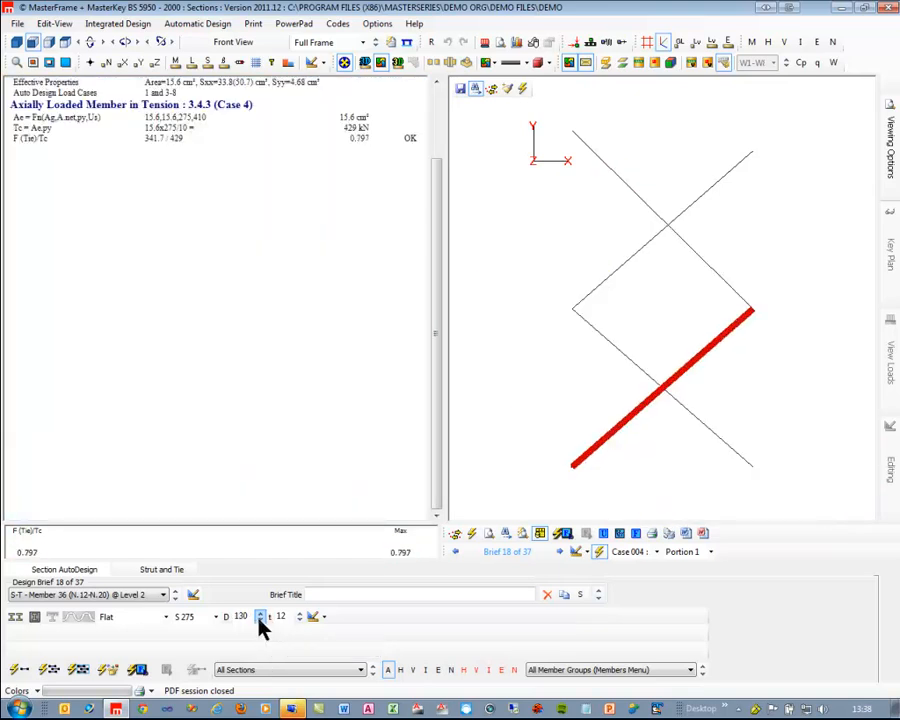
left_click(261, 621)
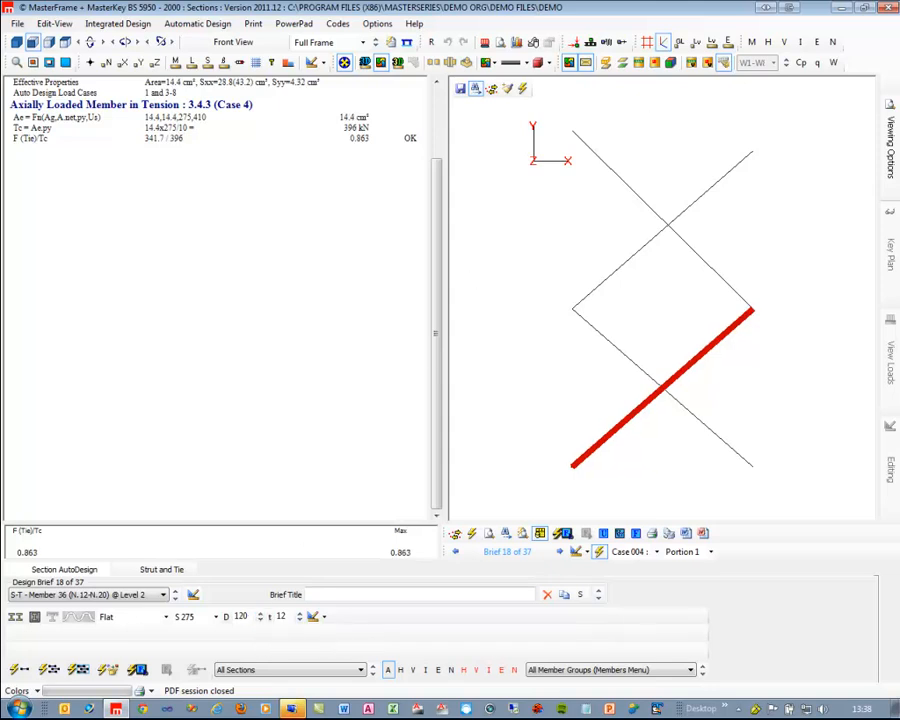
Step: Draw only the Beams member viewing group, limited to the four beams in the first two bays of the two floor levels
mouse_move(896, 118)
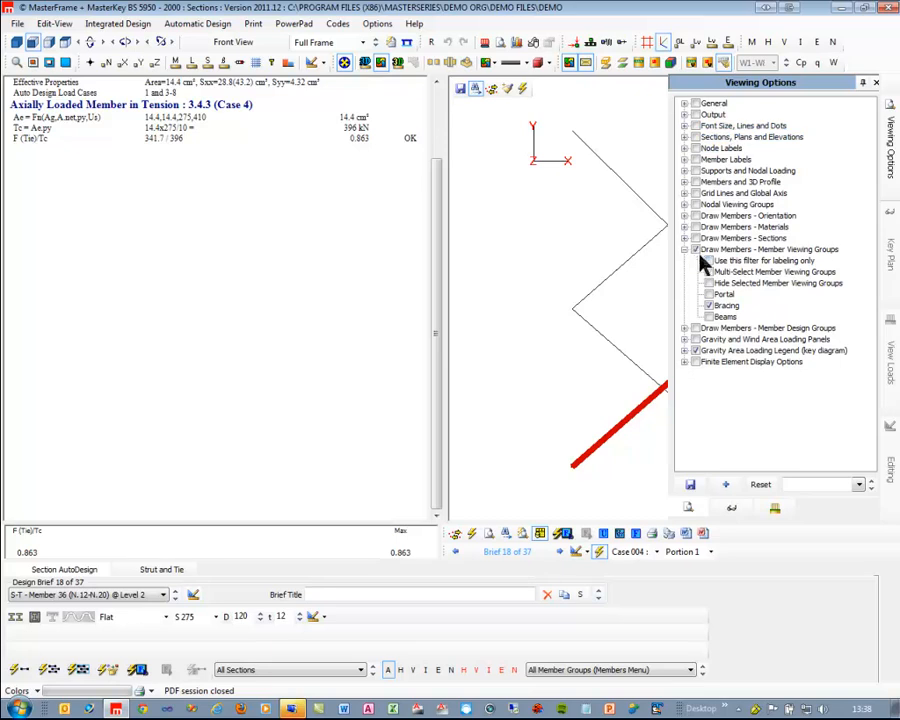
left_click(711, 317)
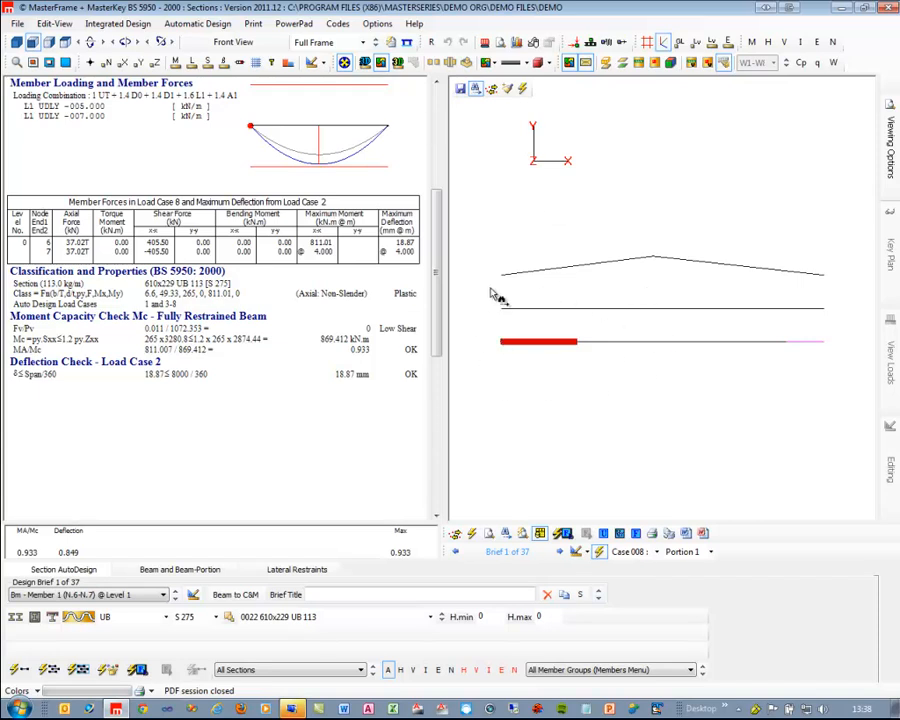
left_click(16, 65)
left_click_drag(488, 364, 652, 321)
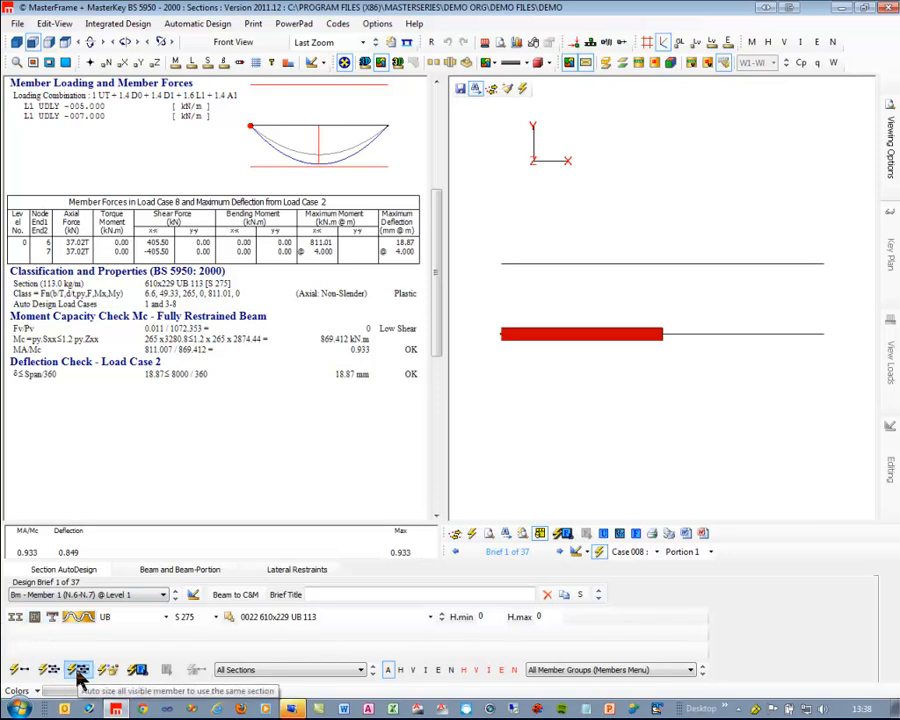
Step: Check the existing designs of the visible beams and auto-size them all to the same UB section in S 275
left_click(746, 336)
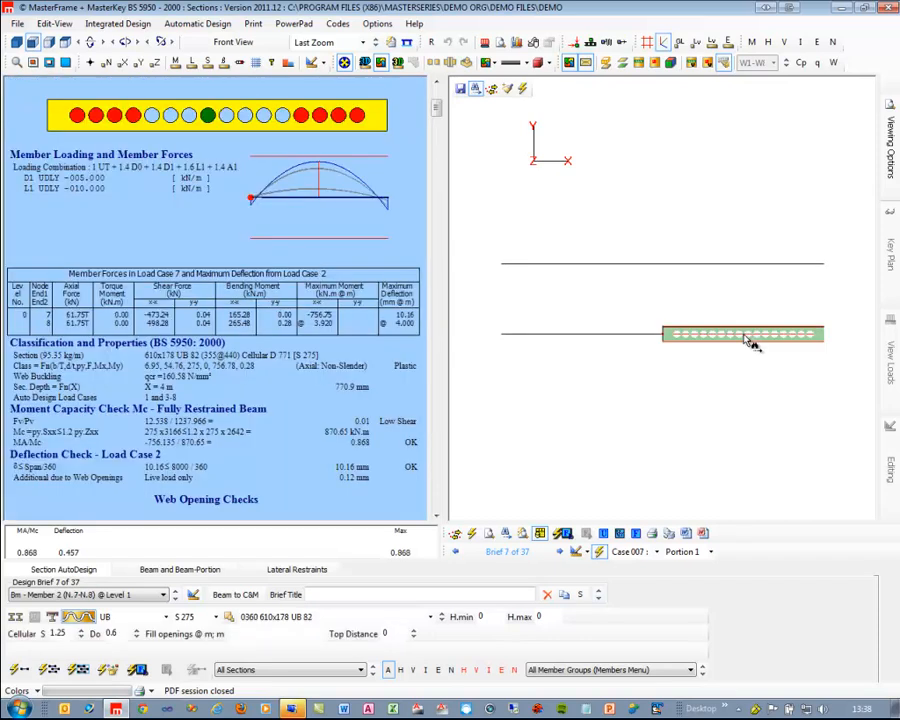
left_click(741, 265)
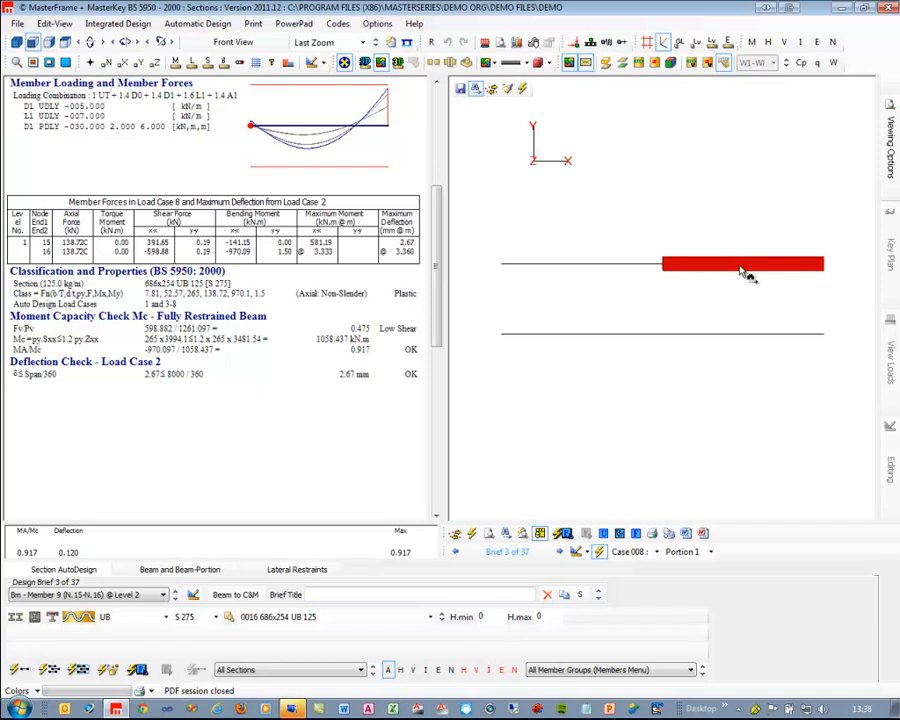
left_click(611, 268)
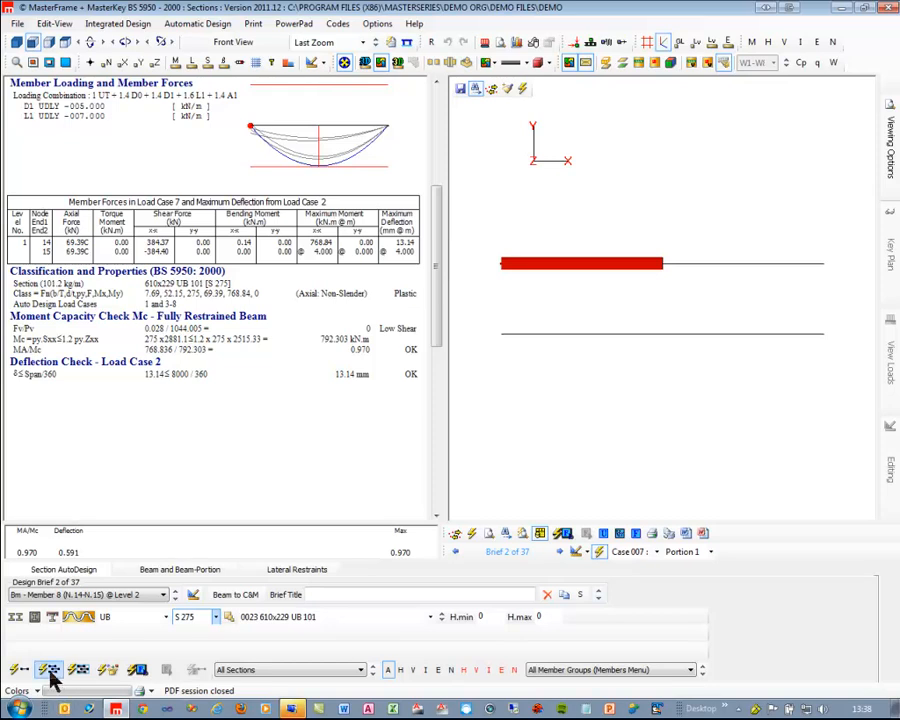
left_click(80, 672)
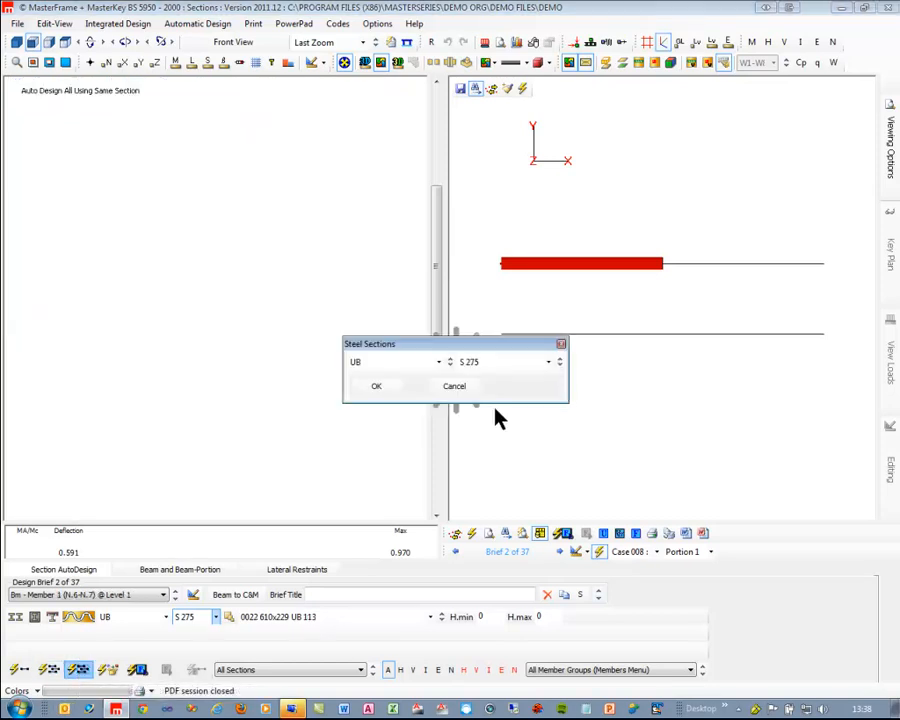
left_click(384, 392)
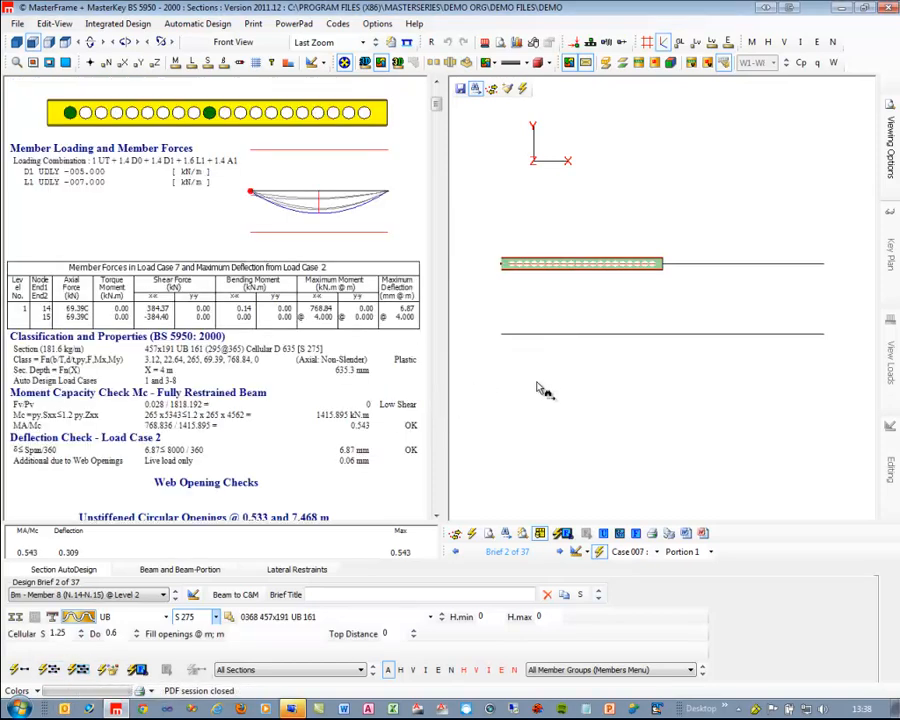
Step: Examine the design checks of the resized beams on both floor levels
left_click(738, 266)
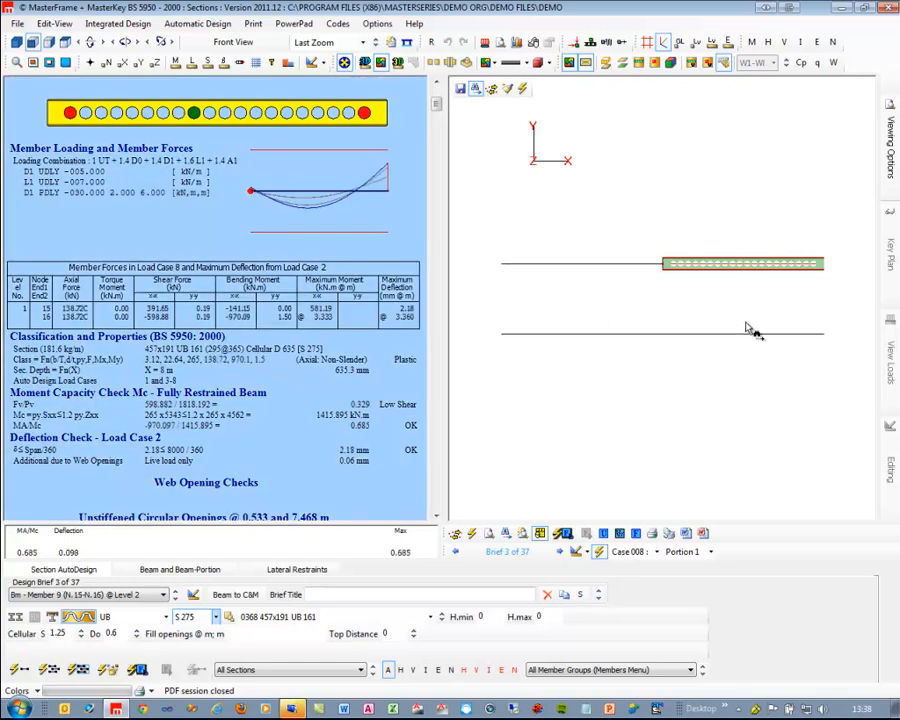
left_click(748, 333)
left_click(544, 355)
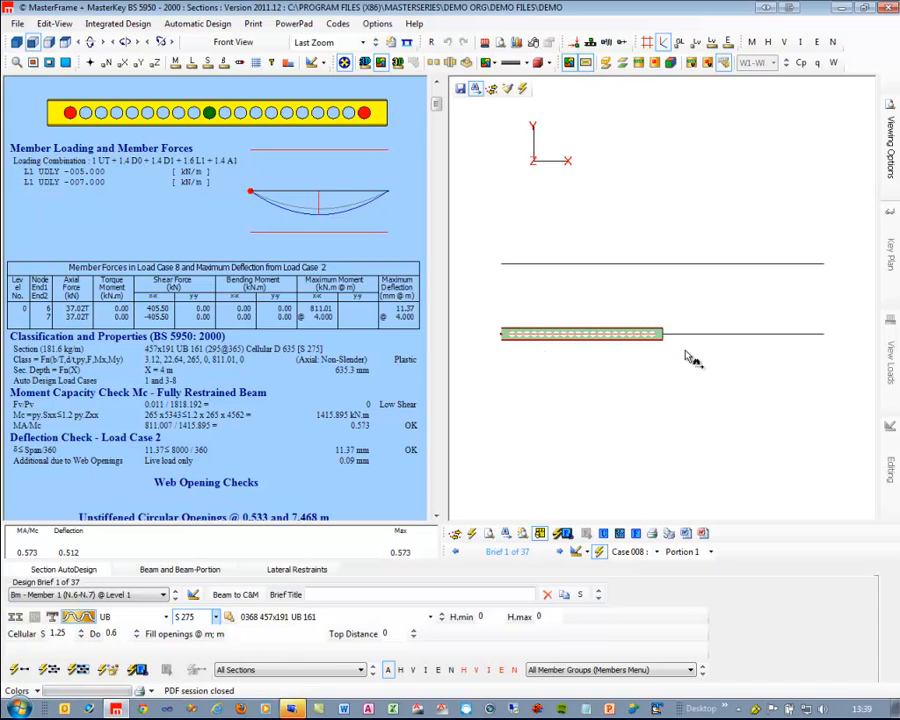
left_click(718, 334)
left_click(711, 265)
Step: Change beam Member 8 at Level 2 from a cellular beam to a plain UB section
left_click(600, 282)
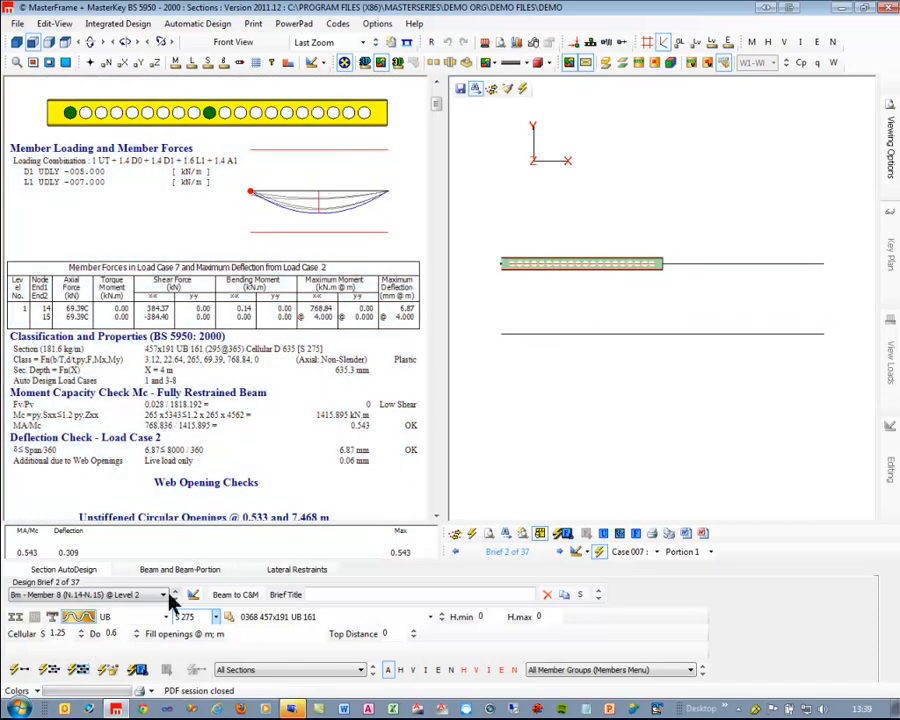
left_click(74, 620)
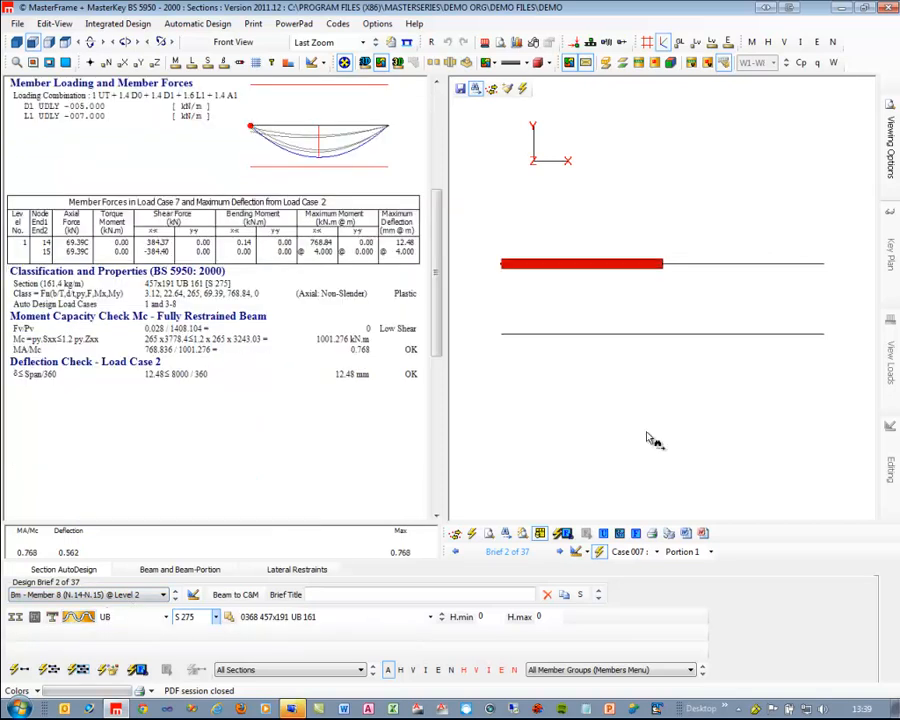
Step: Change Member 9 at Level 2 and Members 1 and 2 at Level 1 from cellular beams to plain UB sections
left_click(731, 271)
left_click(72, 619)
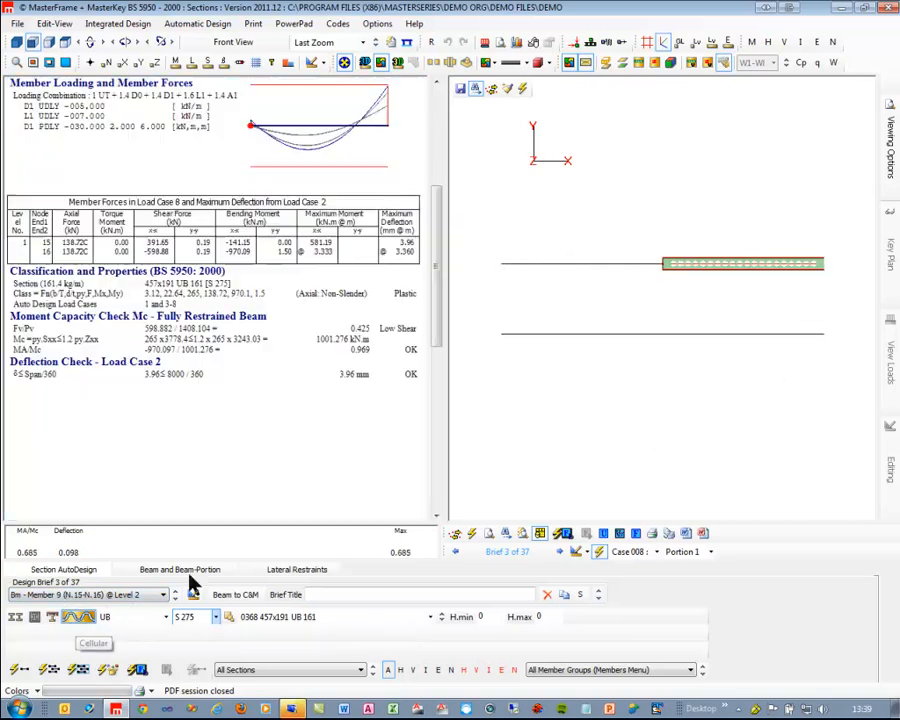
left_click(588, 331)
left_click(74, 618)
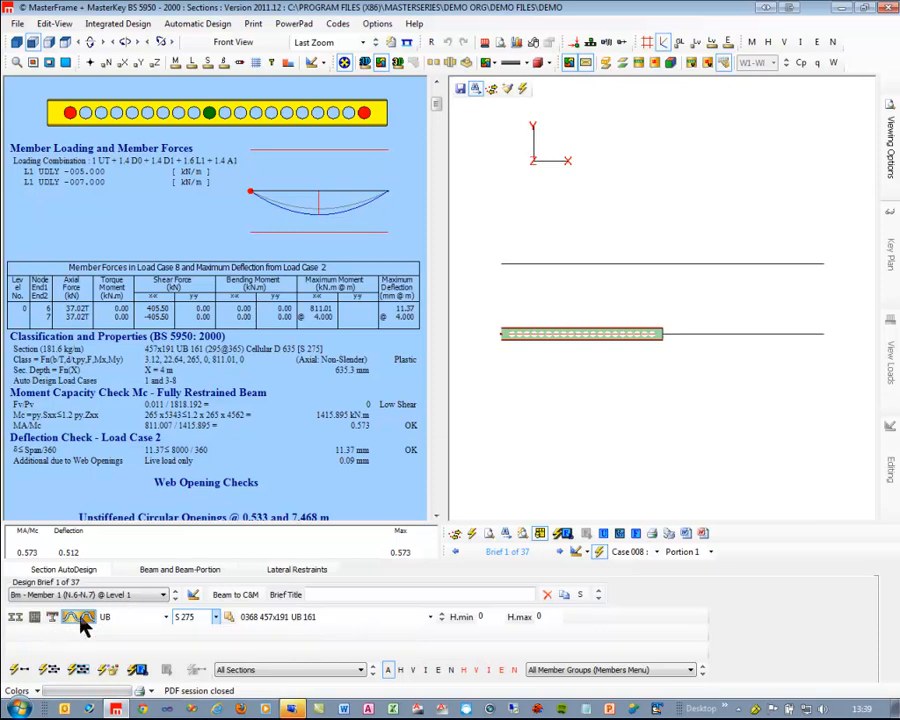
left_click(718, 334)
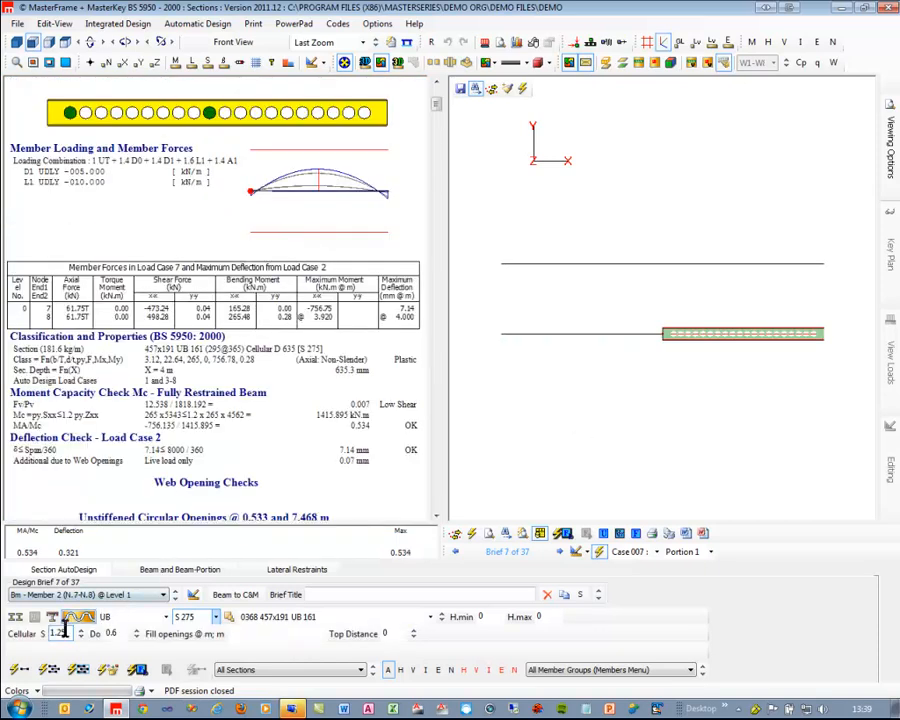
left_click(76, 617)
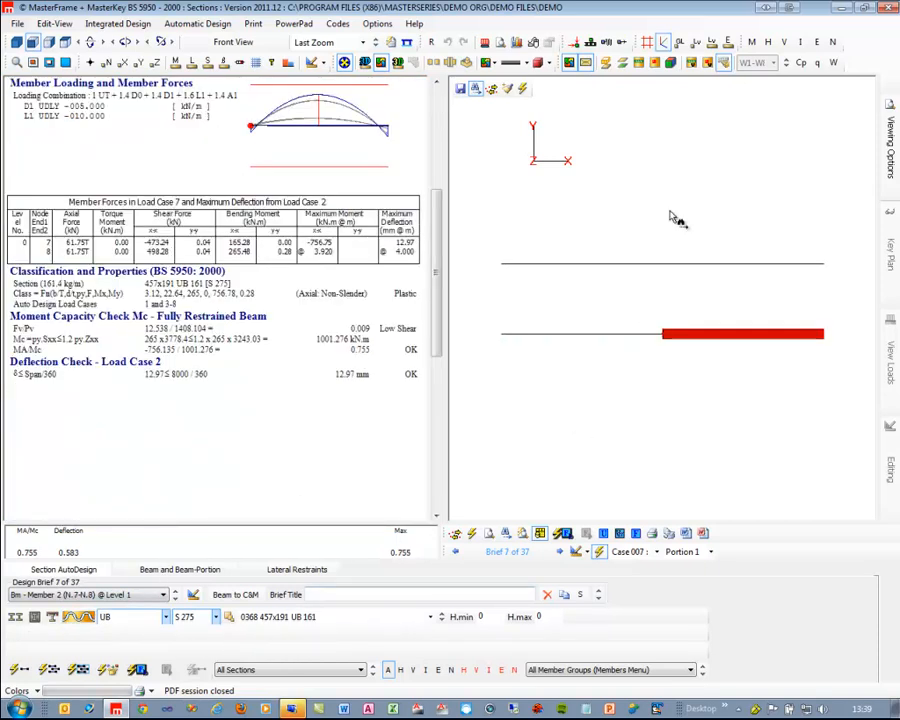
Step: Auto-size all visible beams to the same UB section in S 275 and review each beam's design checks
left_click(76, 672)
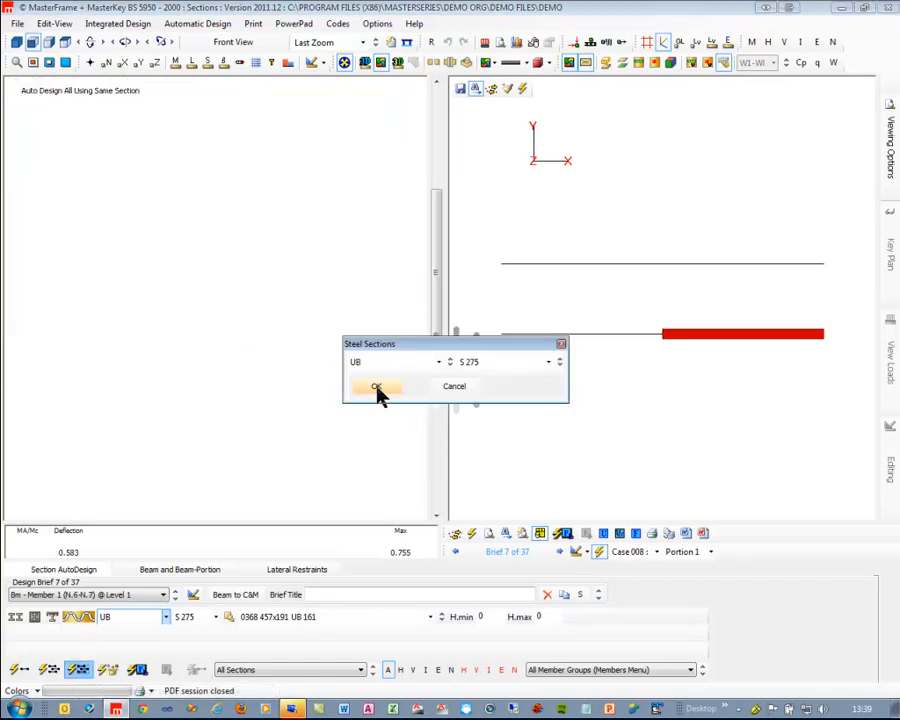
left_click(377, 388)
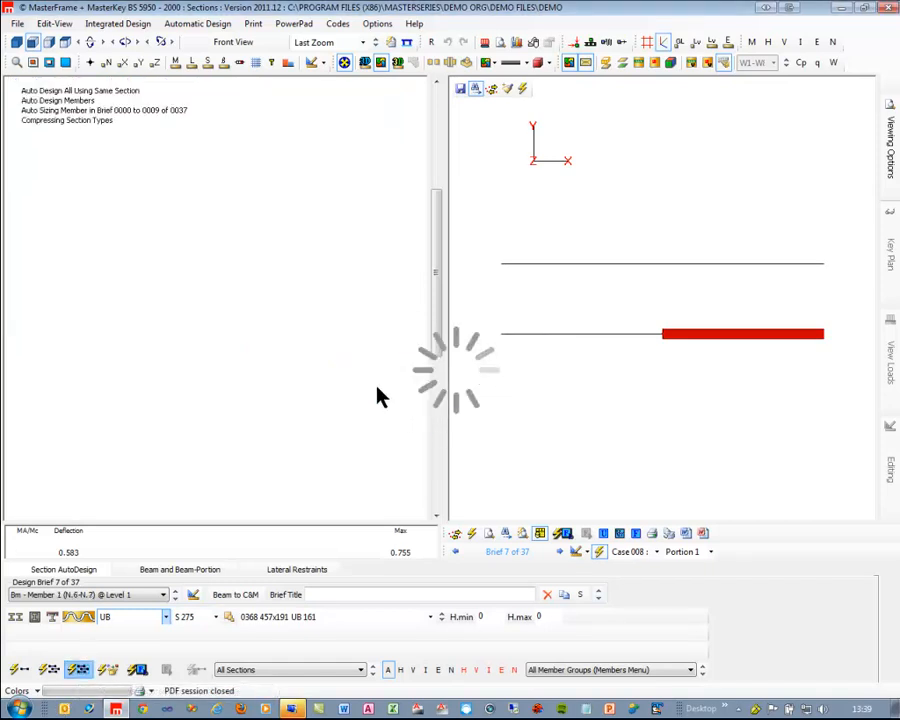
left_click(577, 334)
left_click(581, 265)
left_click(720, 265)
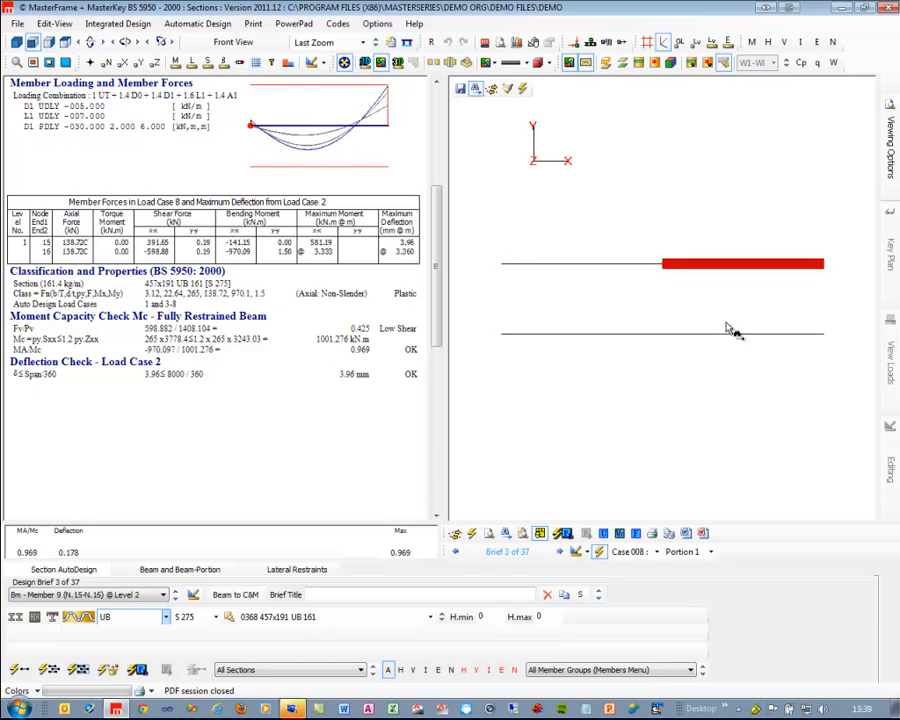
left_click(728, 333)
left_click(592, 352)
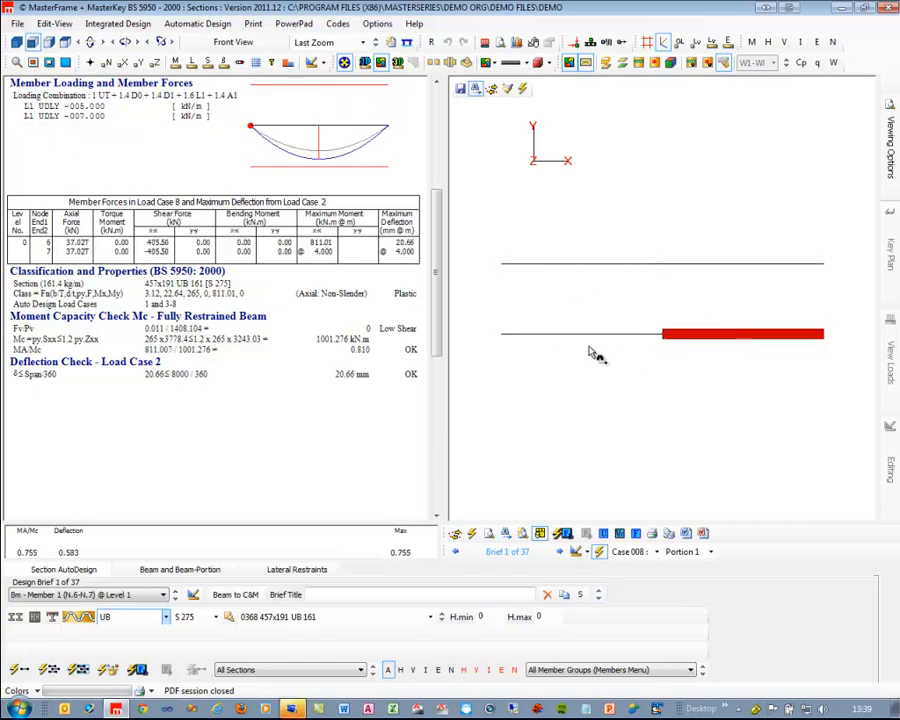
Step: Sort the sections by weight and auto-size the visible beams again to one common UB section in S 275
left_click(536, 268)
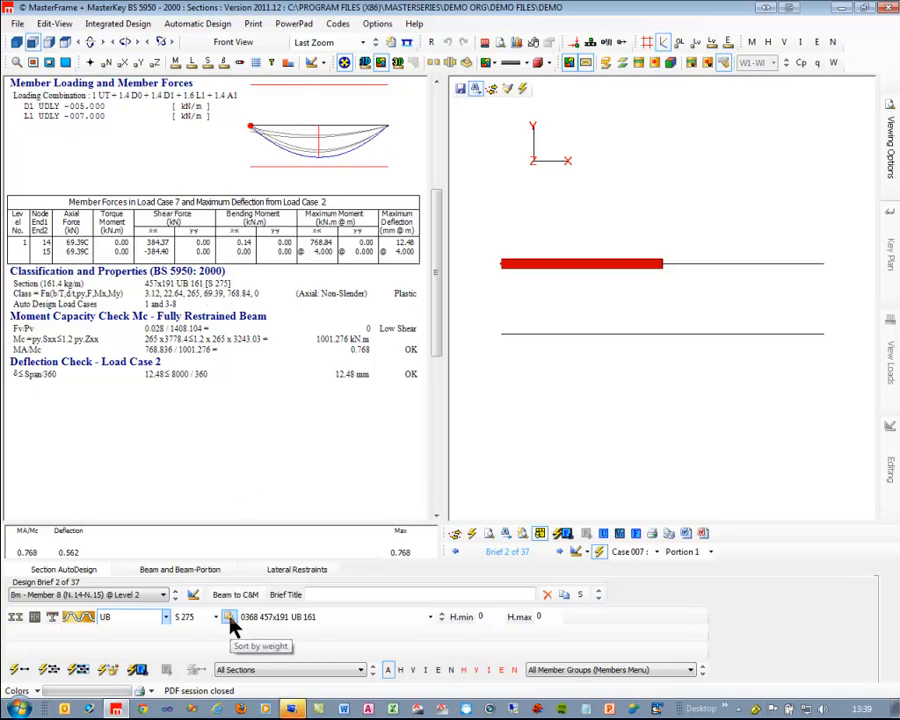
left_click(80, 672)
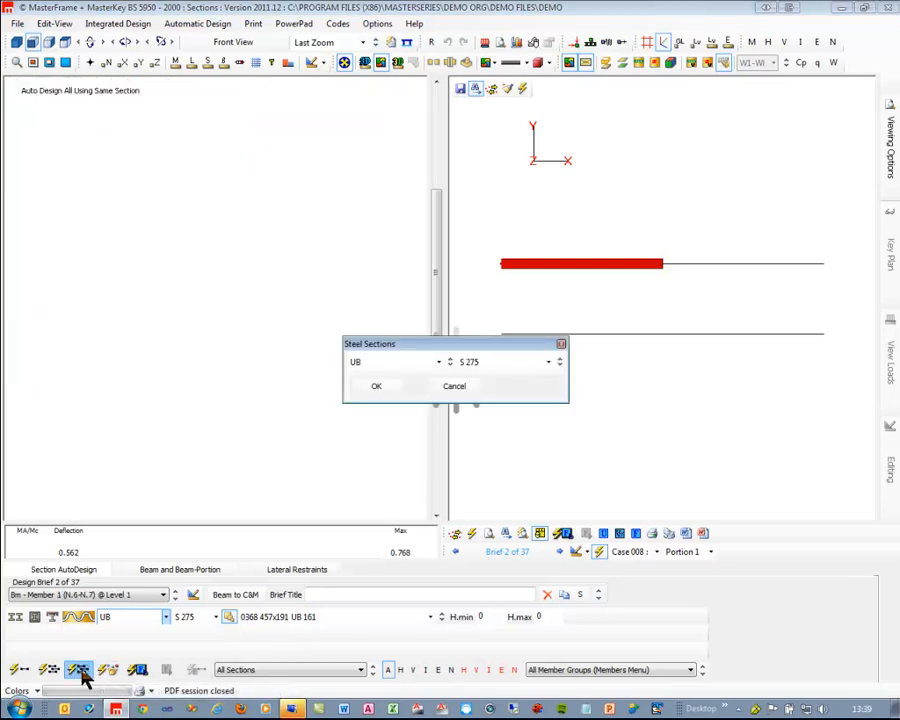
left_click(380, 388)
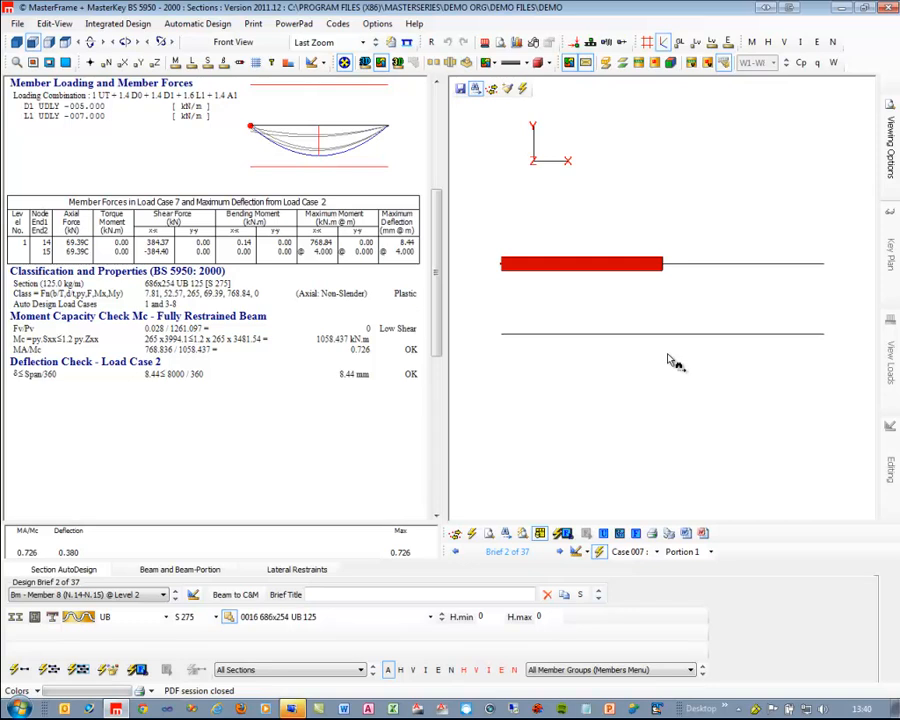
Step: Switch off the member viewing group filter and display the full frame
left_click(890, 148)
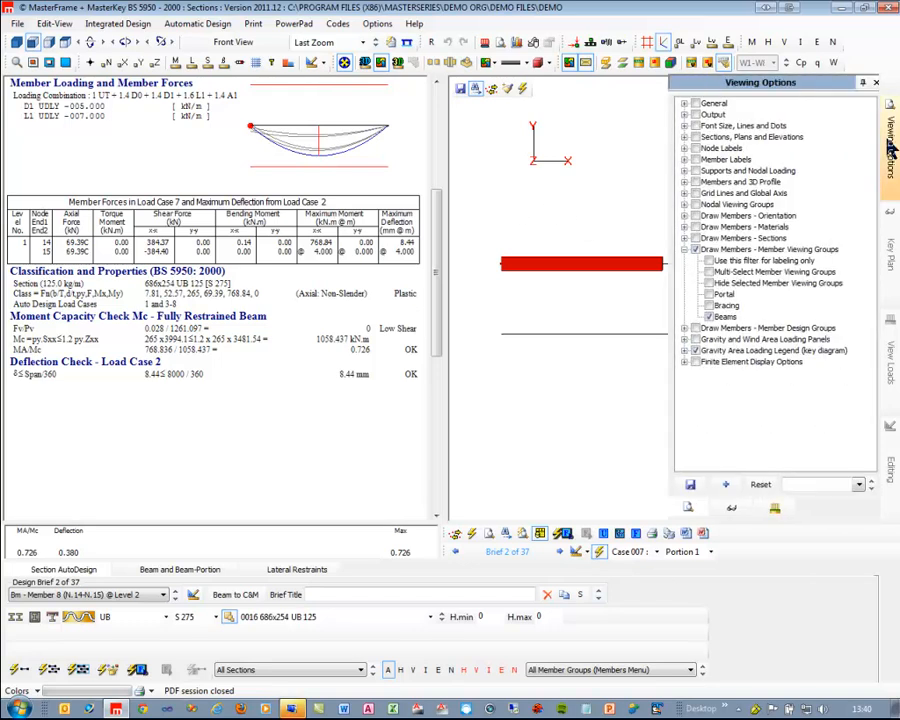
mouse_move(882, 151)
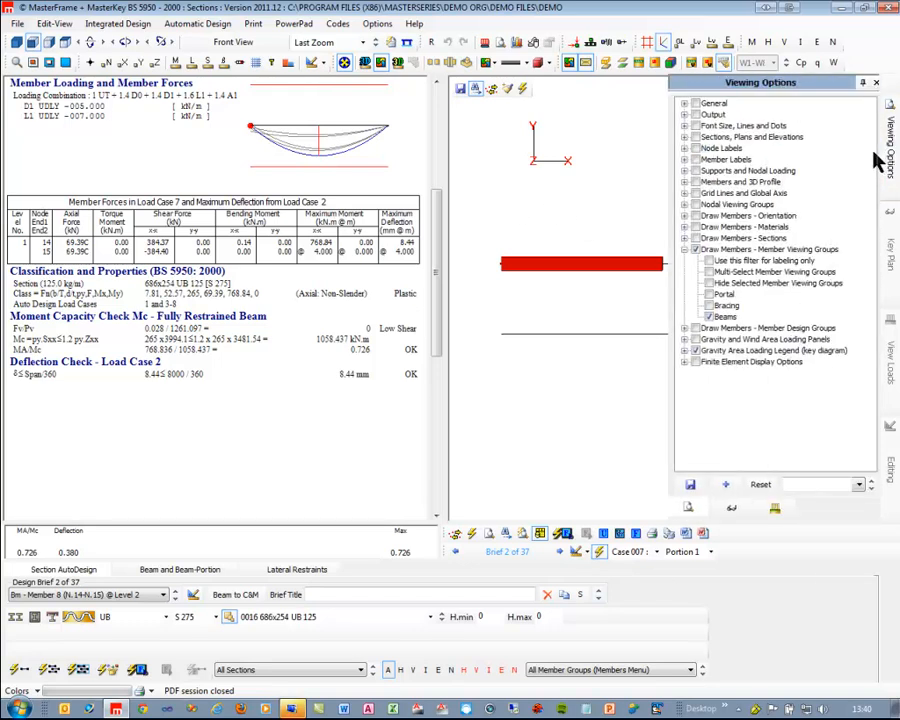
left_click(696, 250)
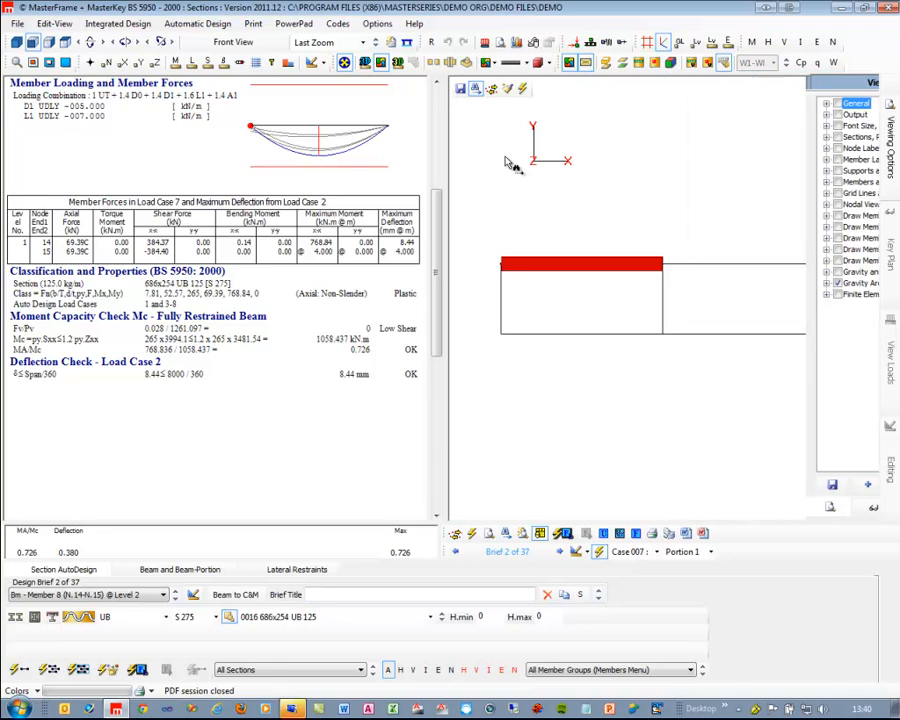
left_click(48, 62)
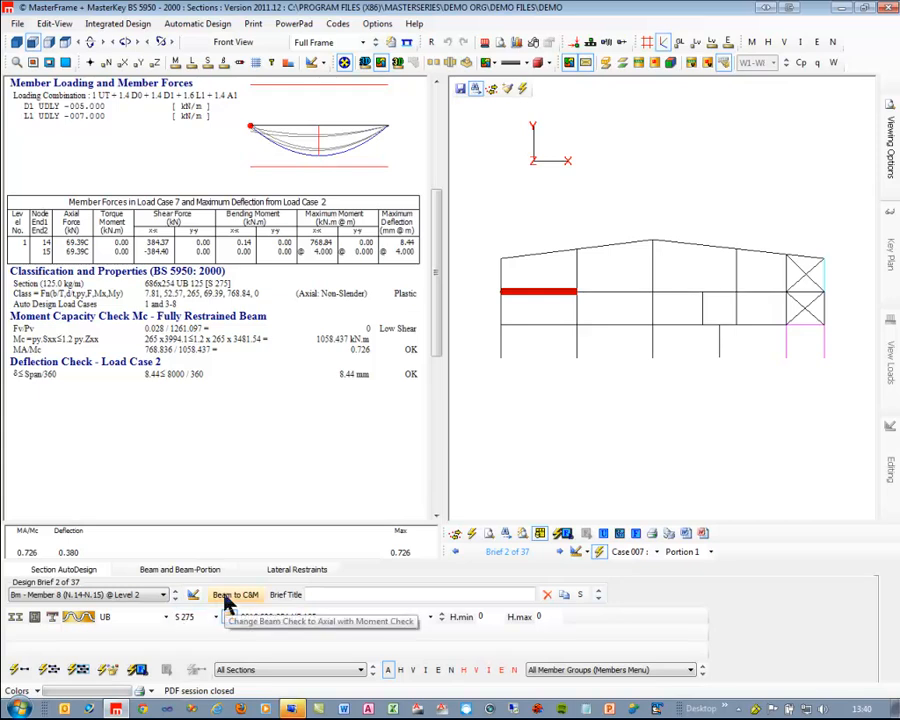
Step: Run the Elastic Critical Load Factor check and review its sway stability summary
left_click(105, 30)
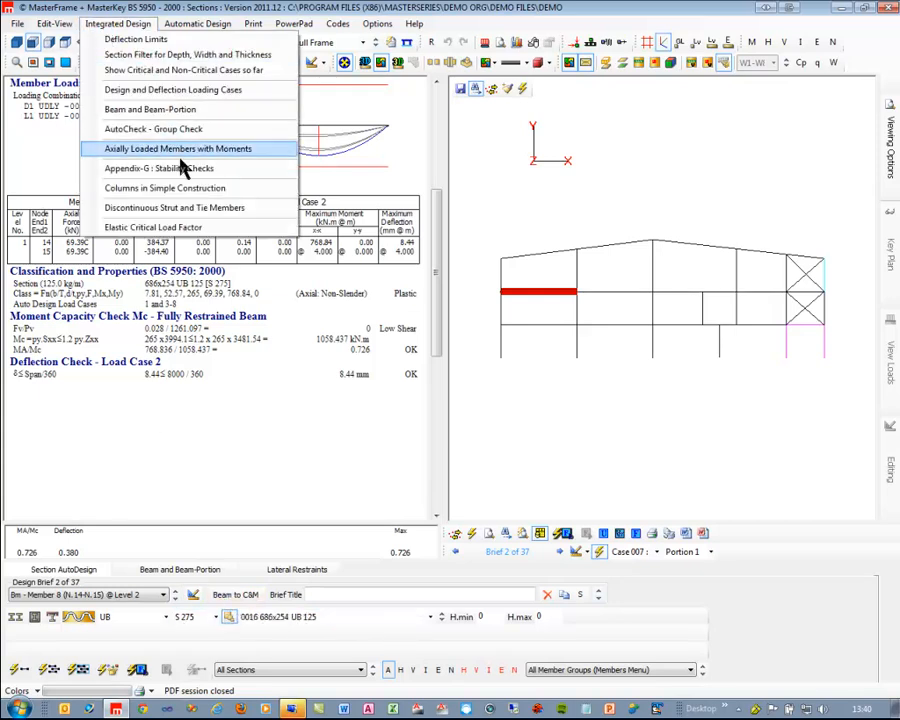
left_click(190, 228)
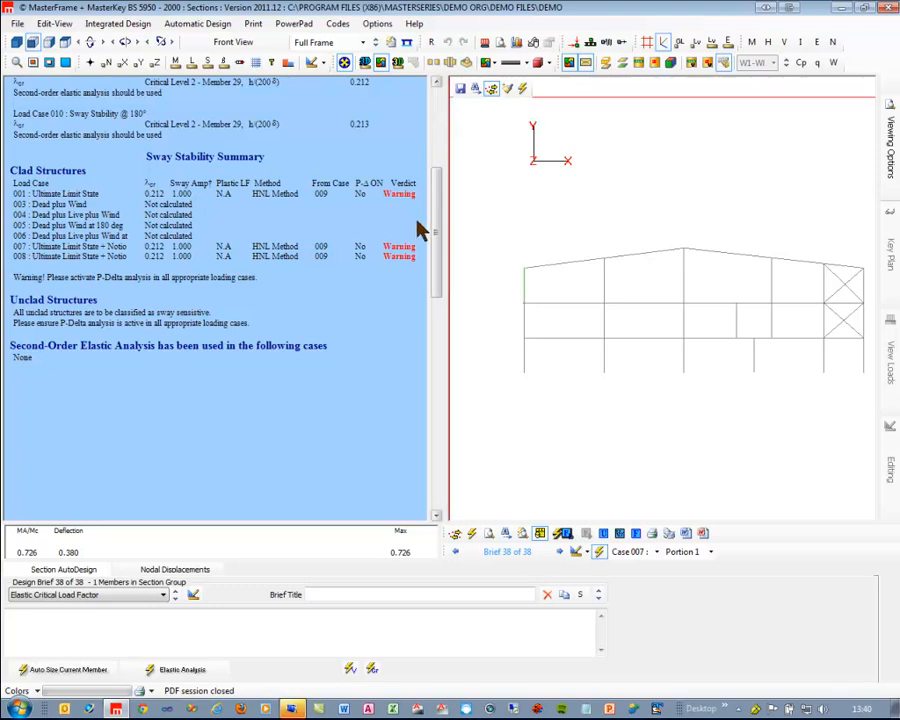
scroll(421, 119, "up", 1)
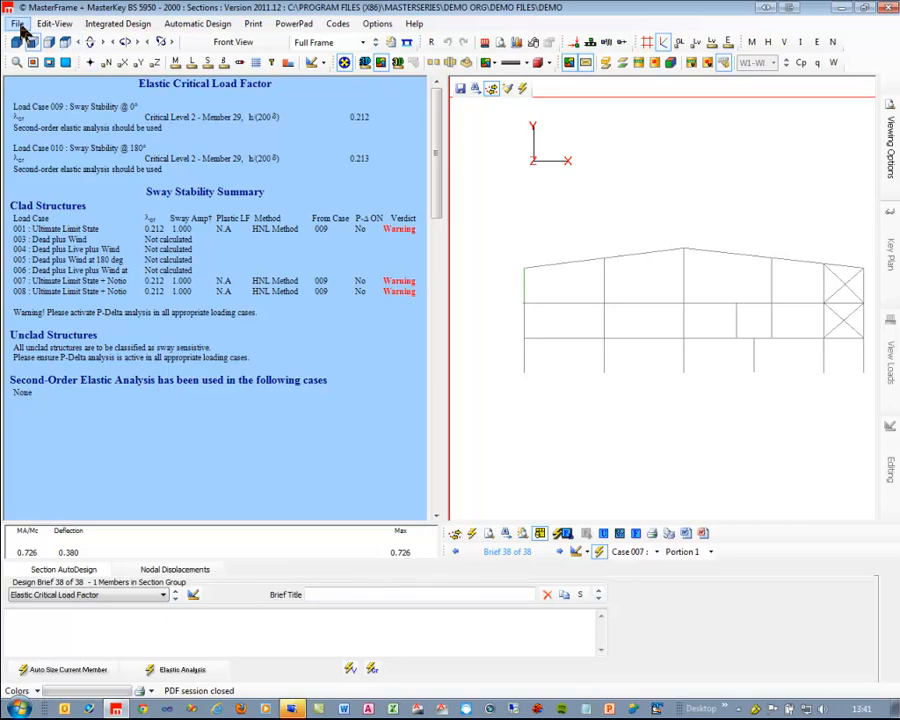
Step: Return to editing the frame, saving the changes to section sizes and grades
left_click(54, 23)
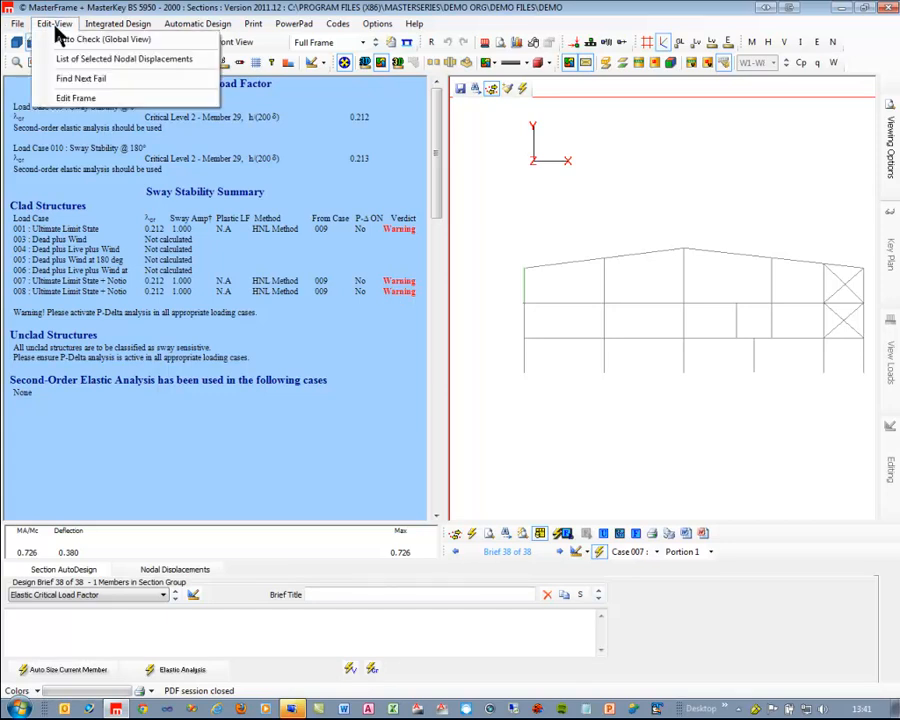
left_click(76, 99)
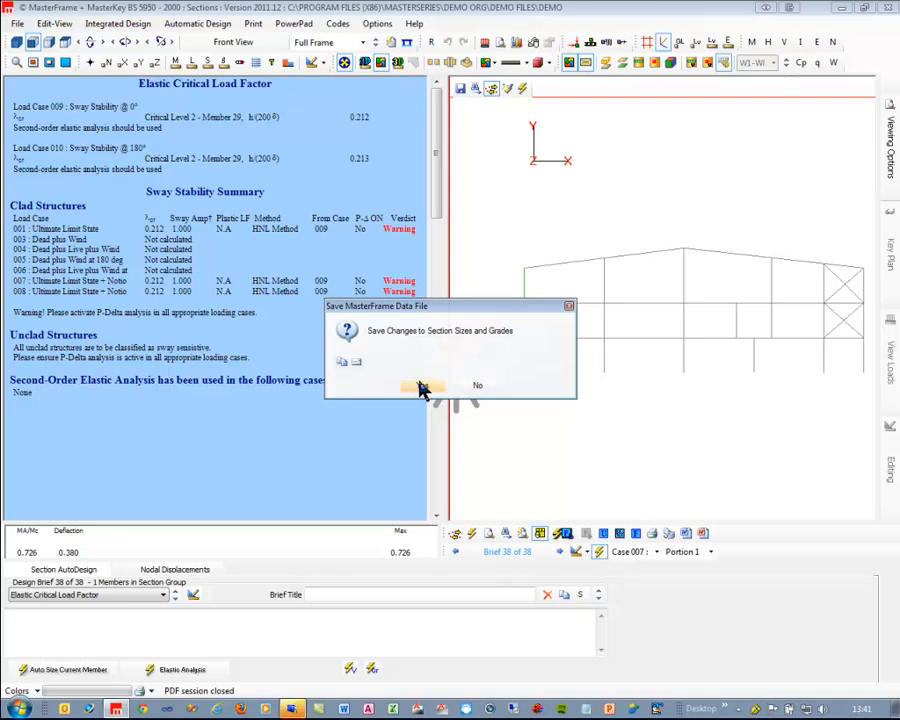
left_click(424, 386)
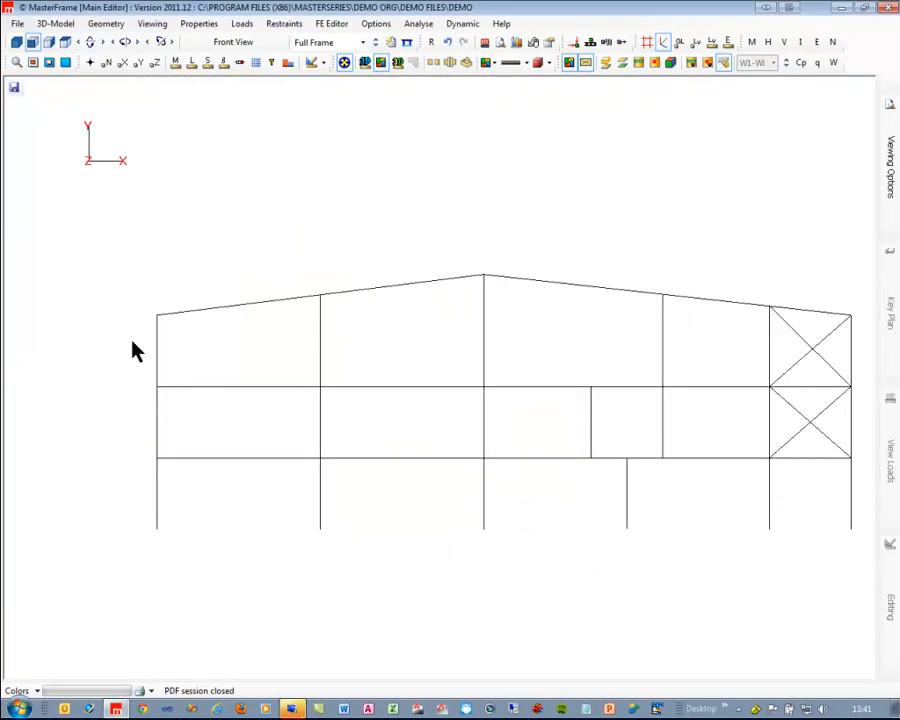
Step: Turn on P-Delta analysis for Load Case 001, Ultimate Limit State
left_click(246, 24)
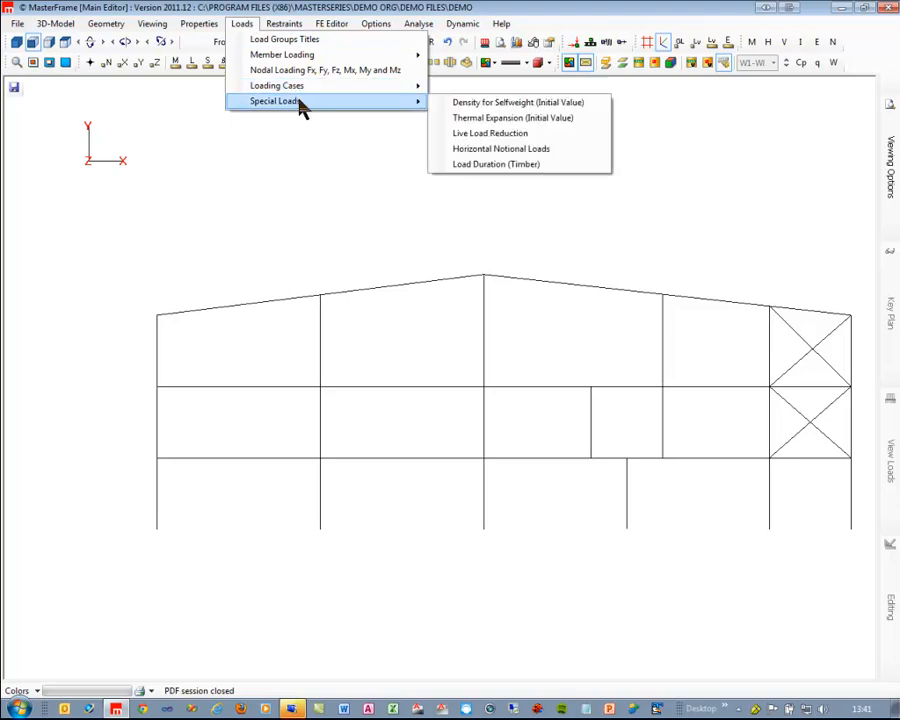
left_click(379, 22)
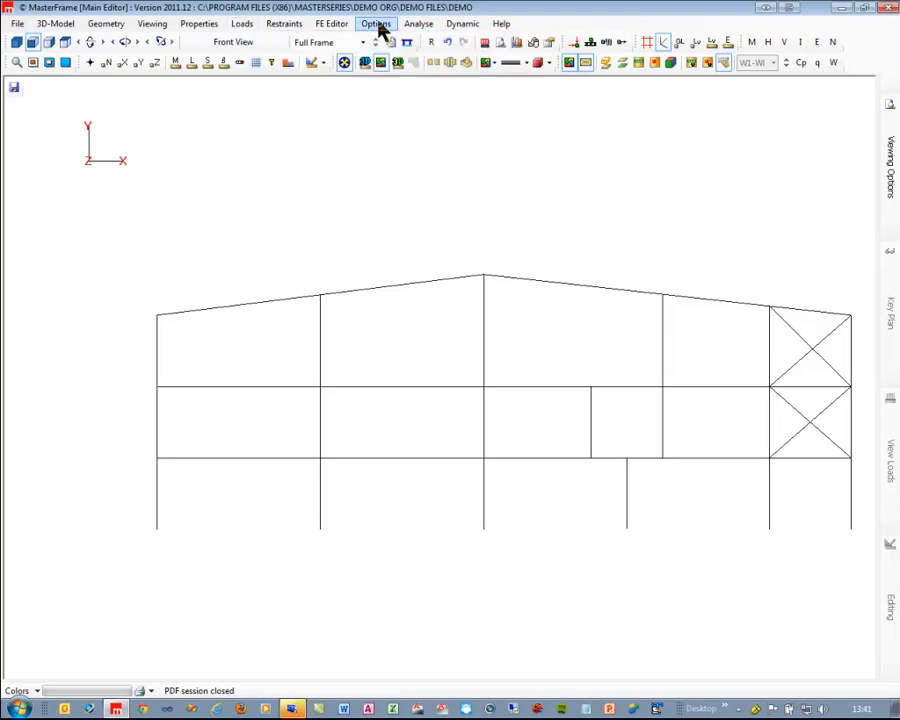
left_click(379, 24)
mouse_move(410, 72)
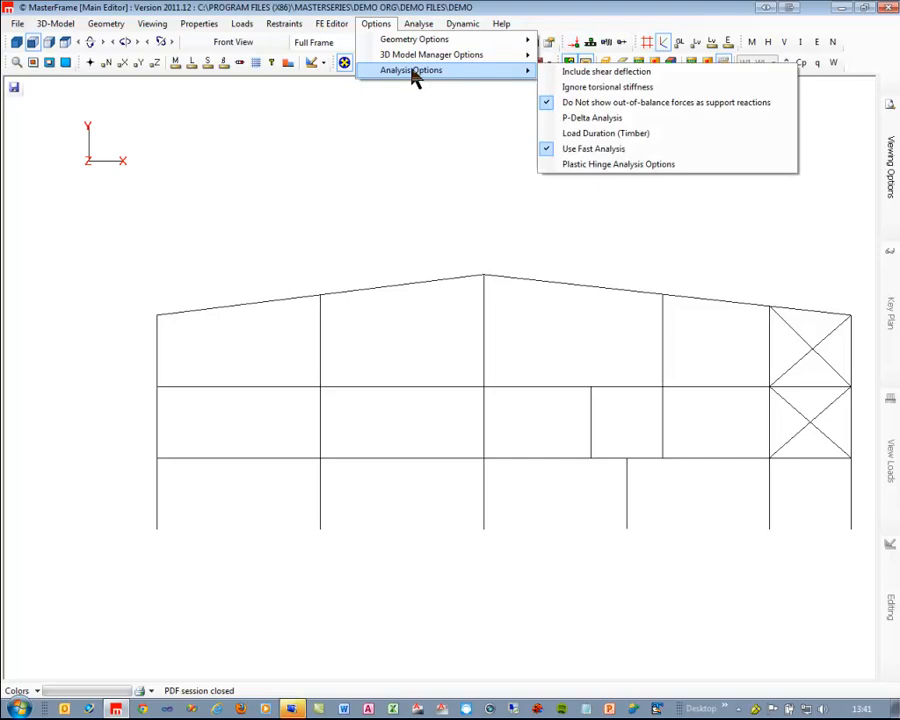
left_click(594, 120)
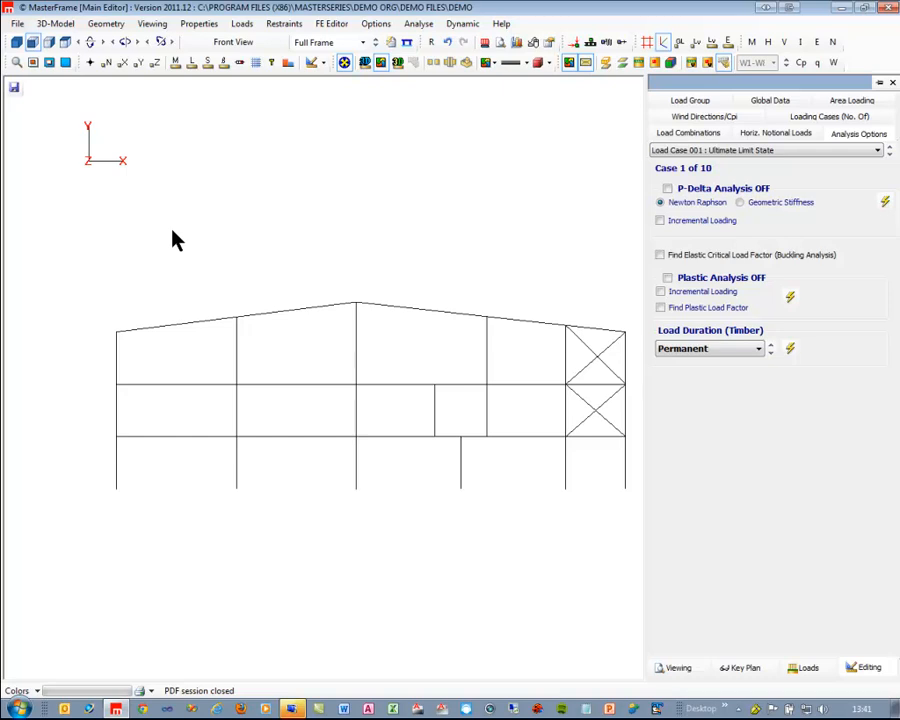
left_click(668, 190)
Step: Apply the P-Delta analysis setting to load cases 003 to 008 as well, leaving out serviceability and sway stability cases
left_click(884, 203)
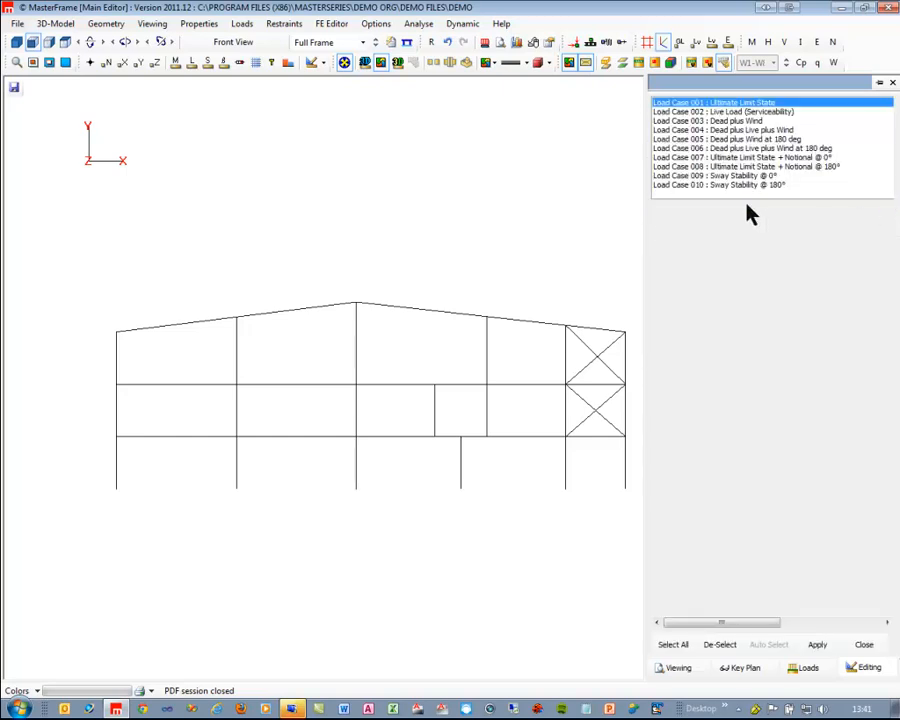
left_click(723, 121, "ctrl")
left_click(726, 130, "ctrl")
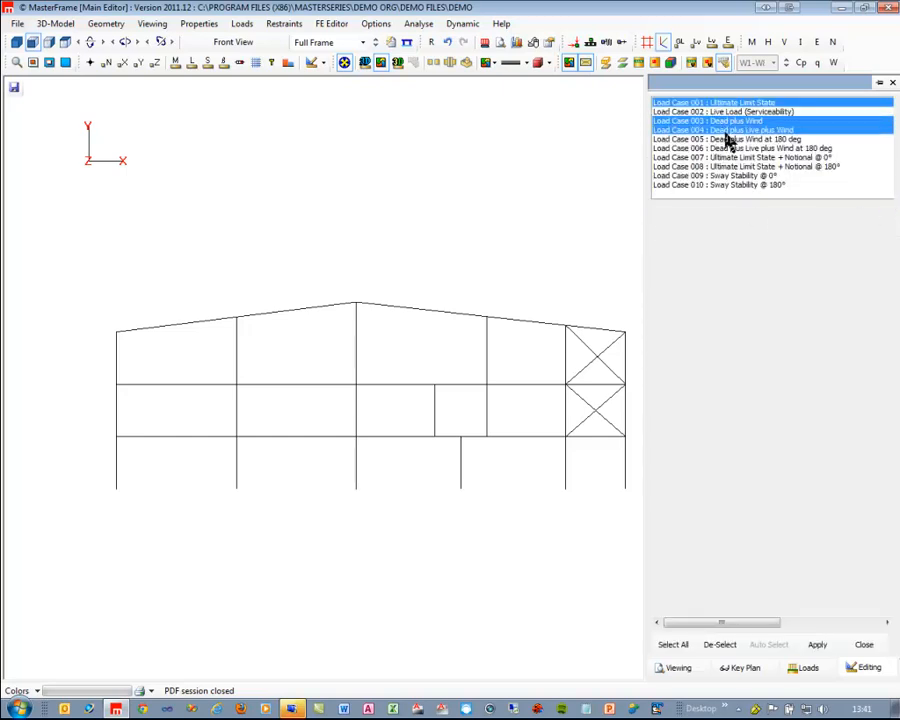
left_click(730, 139, "ctrl")
left_click(732, 148, "ctrl")
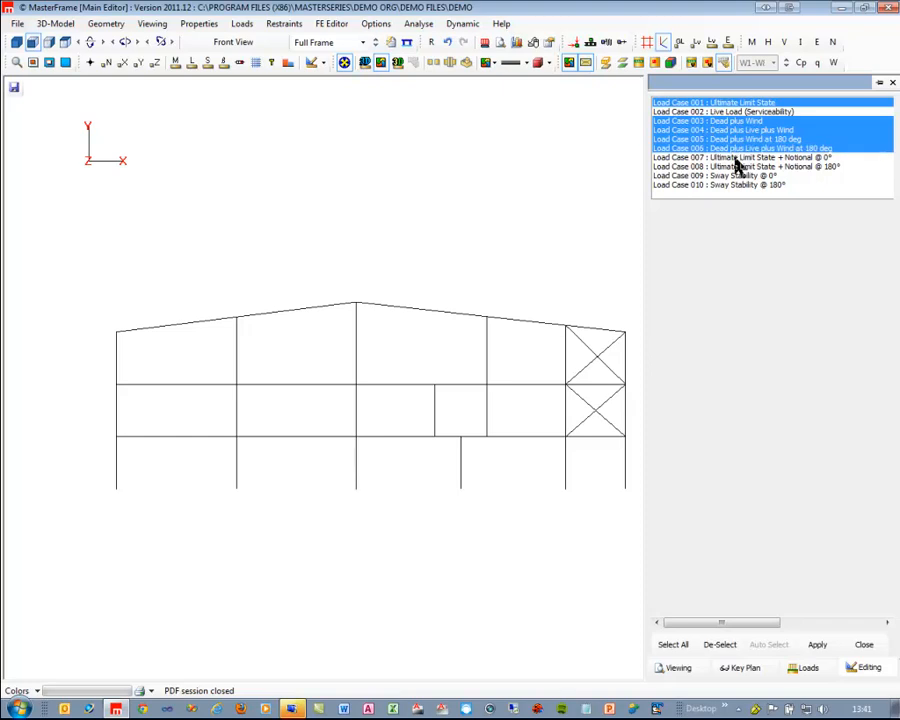
left_click(736, 159, "ctrl")
left_click(736, 167, "ctrl")
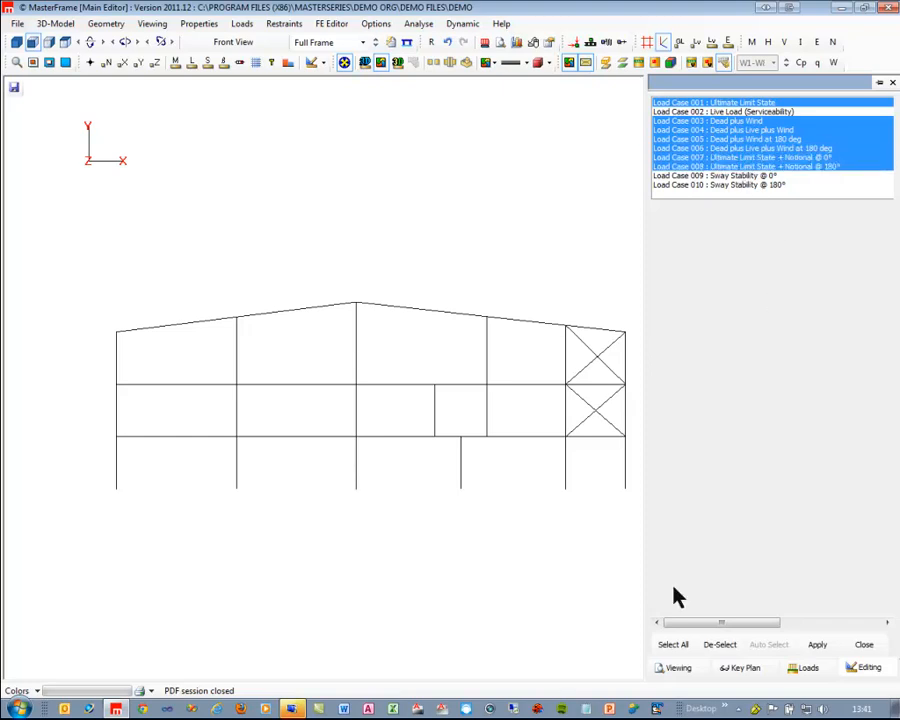
left_click(826, 647)
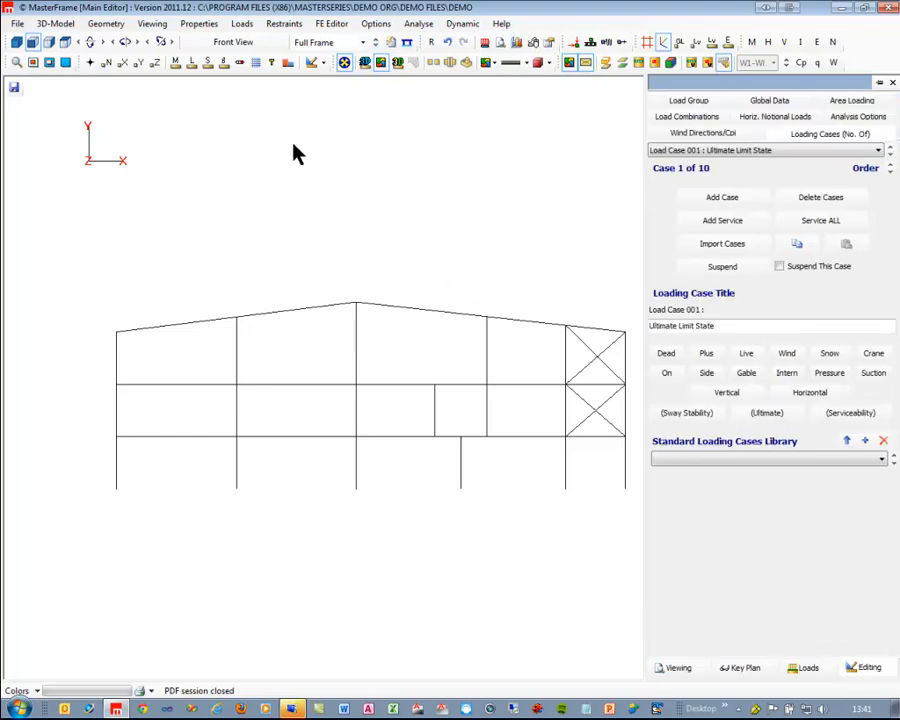
Step: Re-analyse the model as a space frame and return to Steel Design with the automatic section sizing tools available
left_click(420, 26)
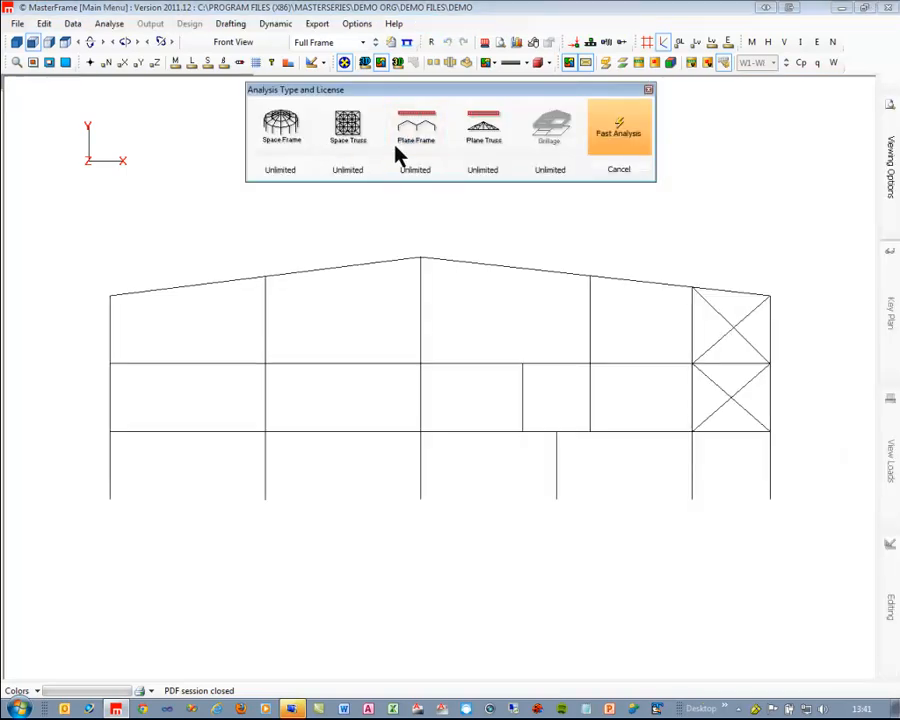
left_click(287, 130)
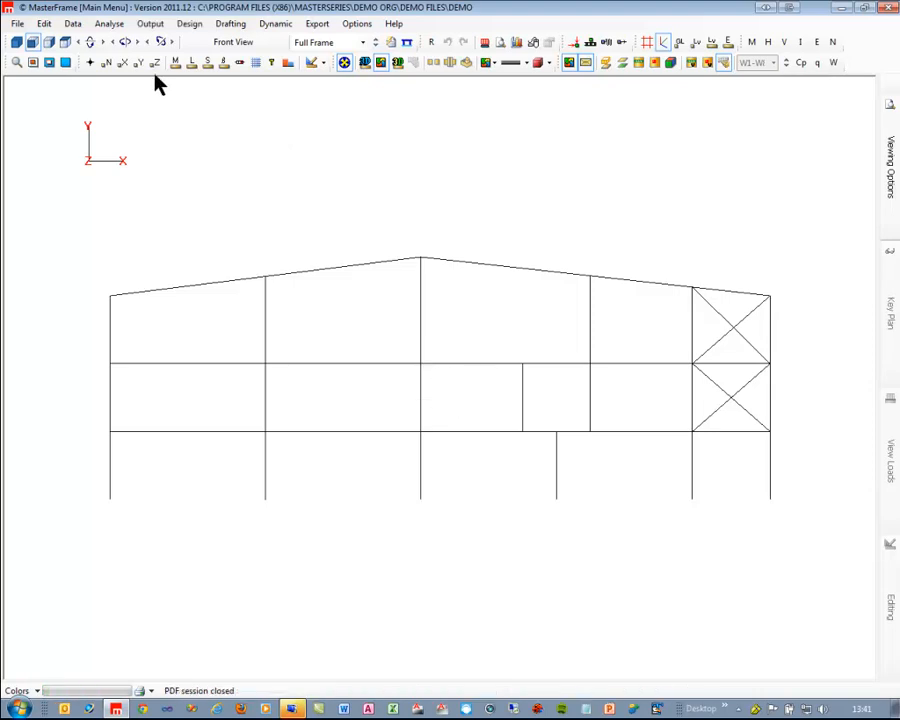
left_click(189, 25)
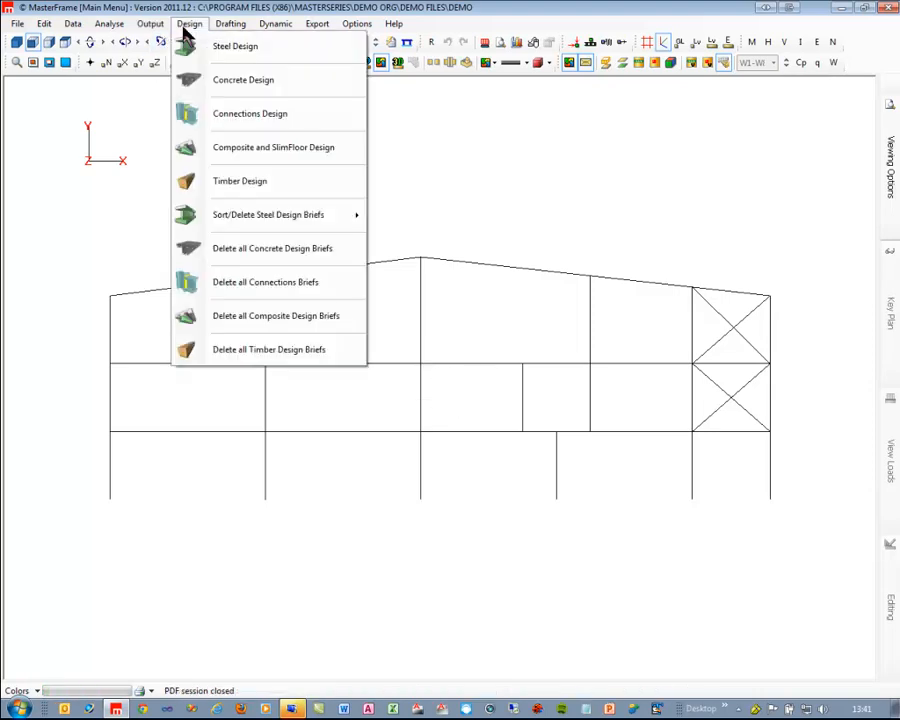
left_click(247, 48)
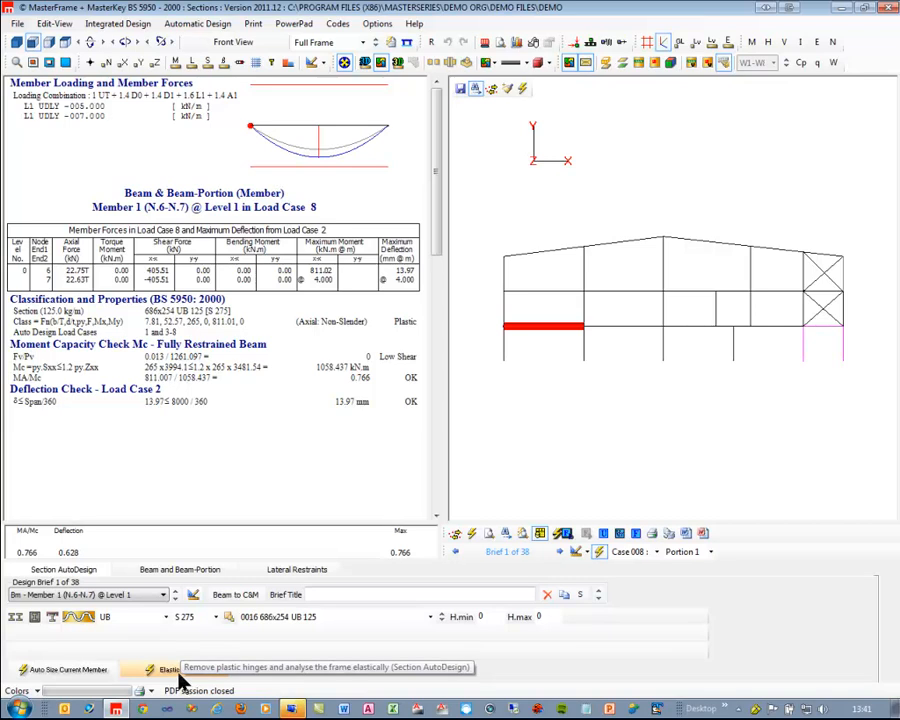
left_click(471, 535)
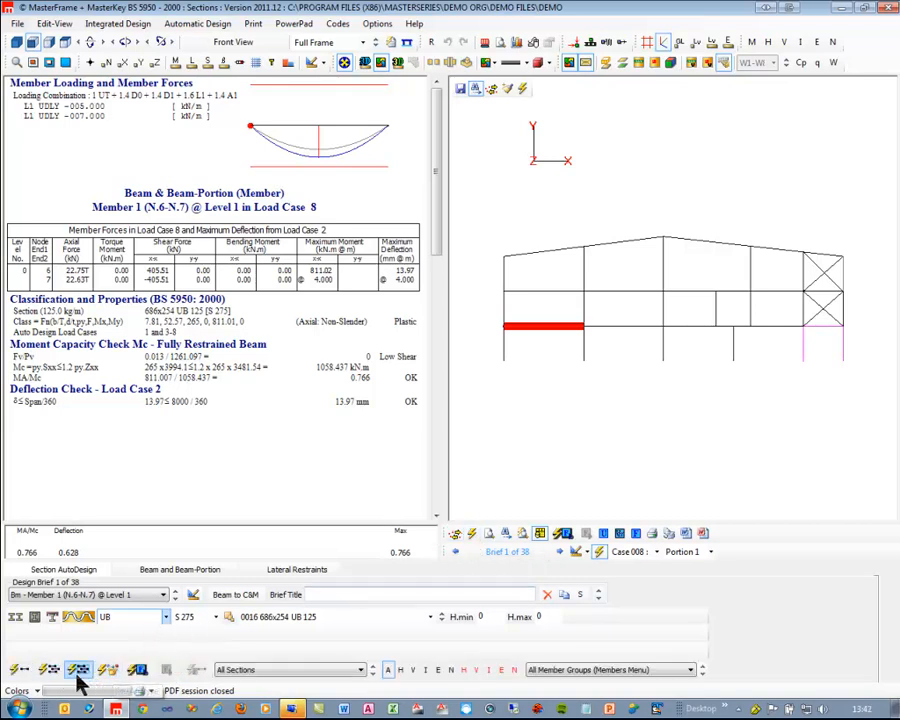
Step: Scan the current view for failing design briefs, then auto-size all failed members and re-analyse the frame
left_click(138, 672)
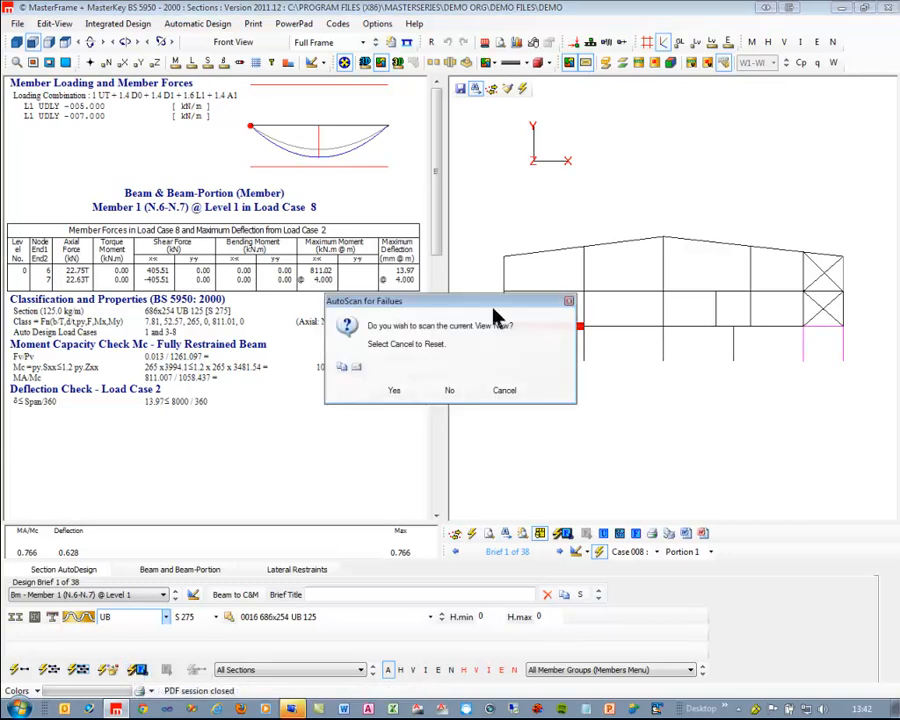
left_click(394, 394)
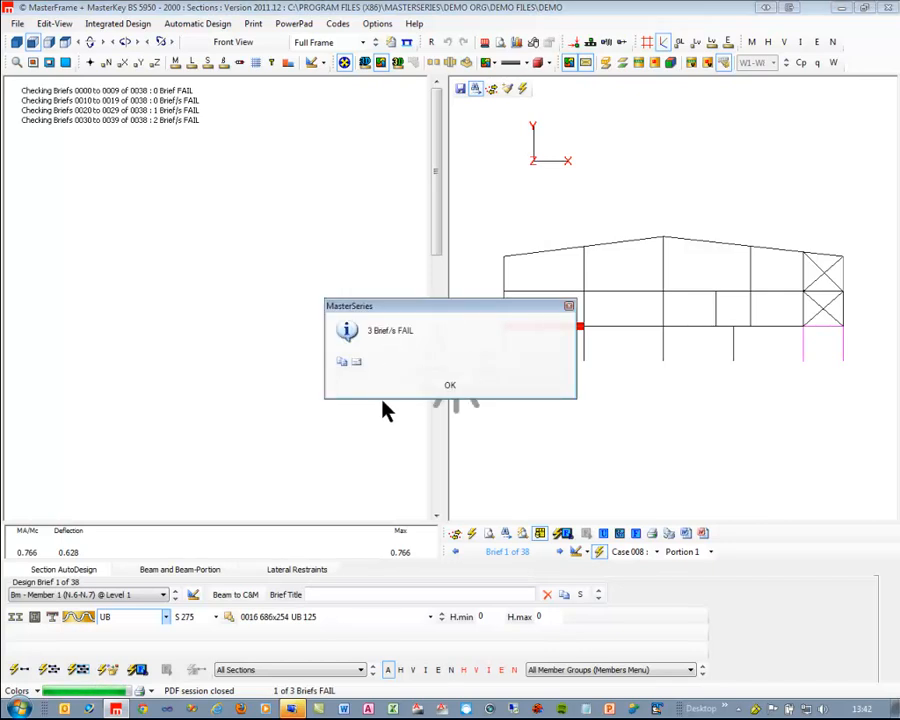
left_click(450, 388)
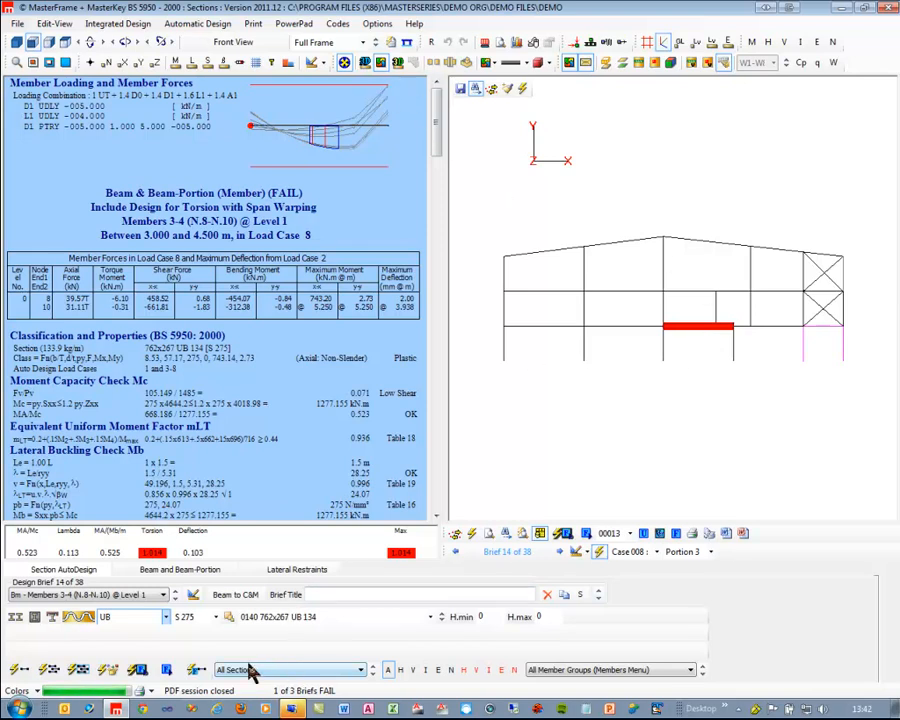
left_click(195, 673)
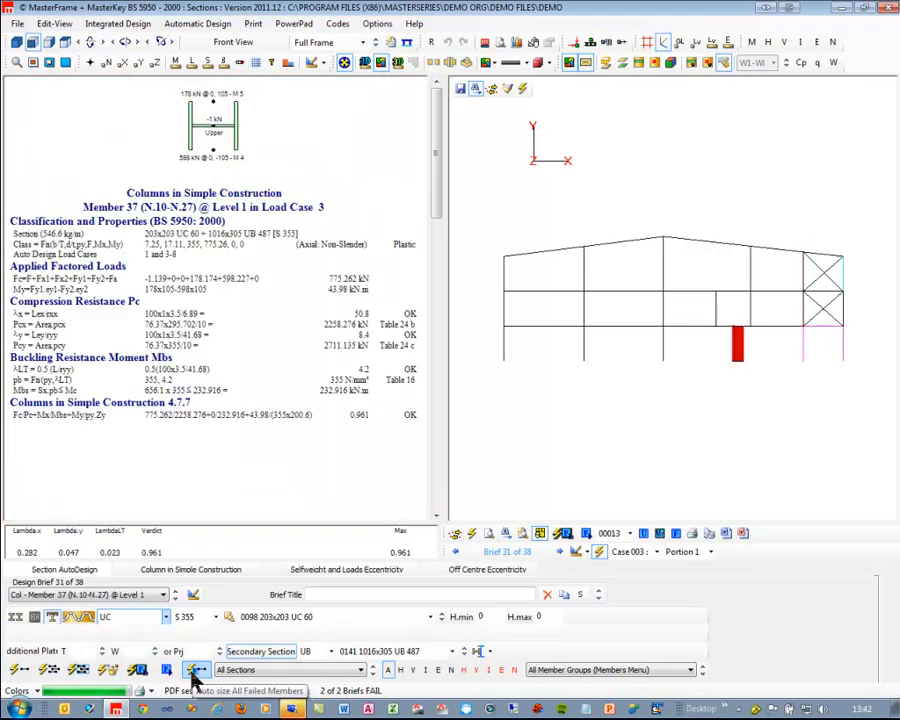
left_click(108, 670)
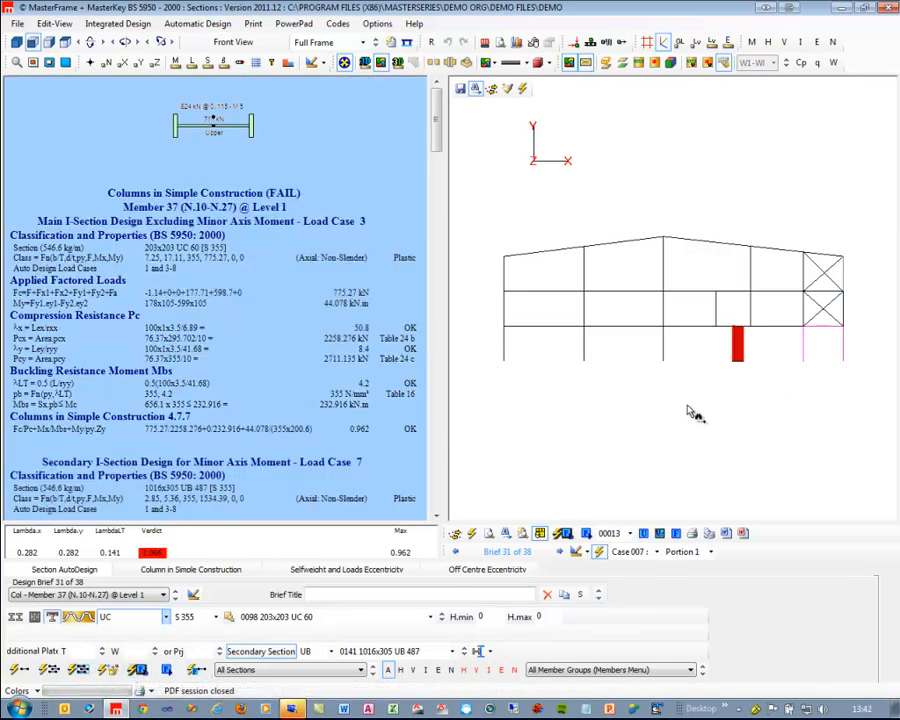
Step: Auto-size the level 1 beam formed by Members 3-4 (N.8-N.10) and re-analyse the frame
left_click(778, 294)
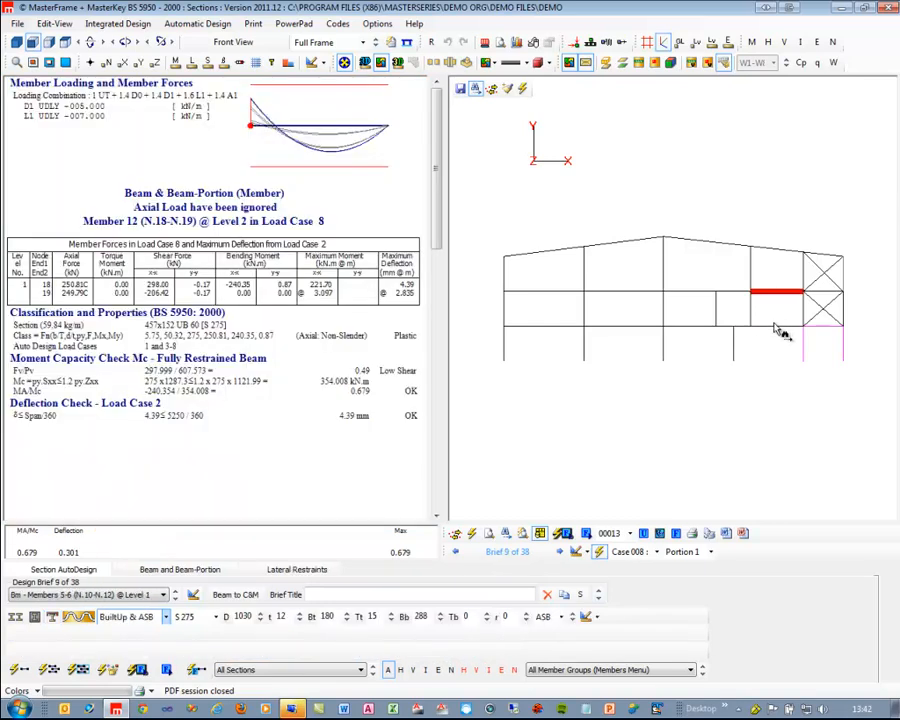
left_click(779, 327)
left_click(683, 330)
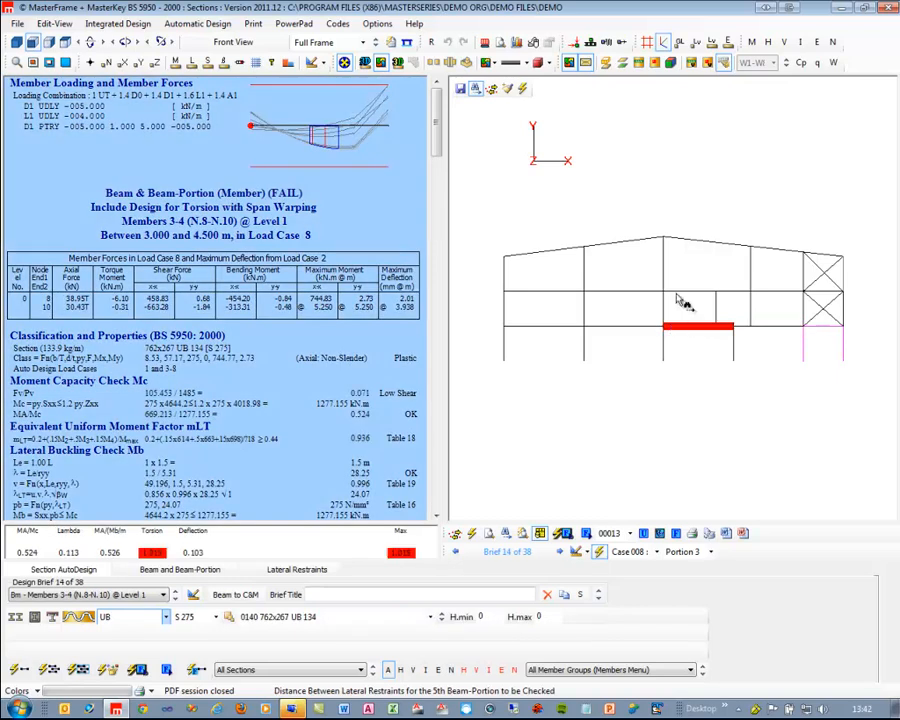
left_click(21, 671)
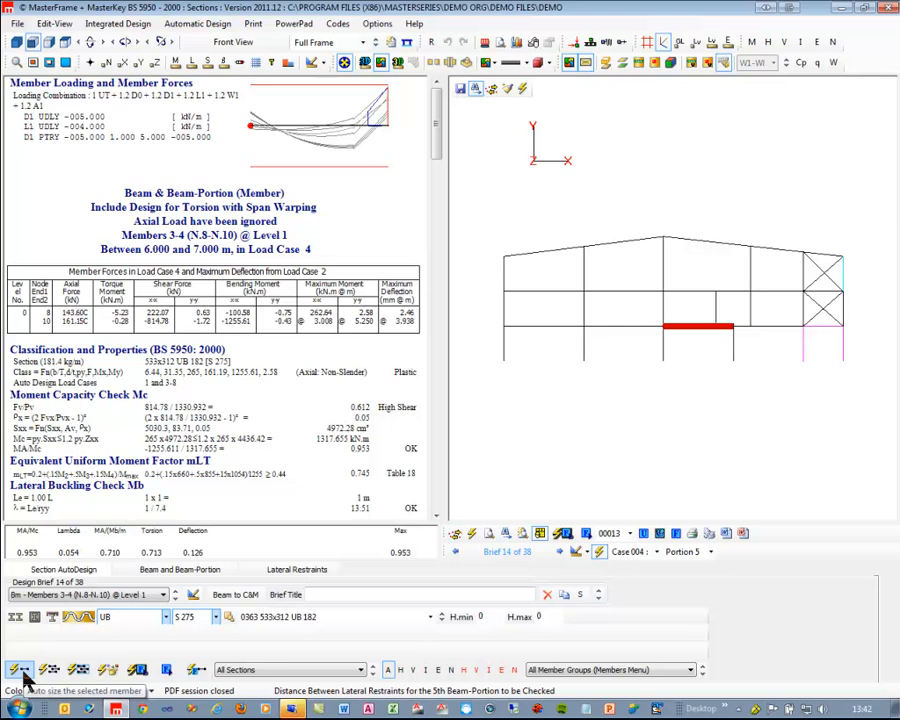
left_click(110, 669)
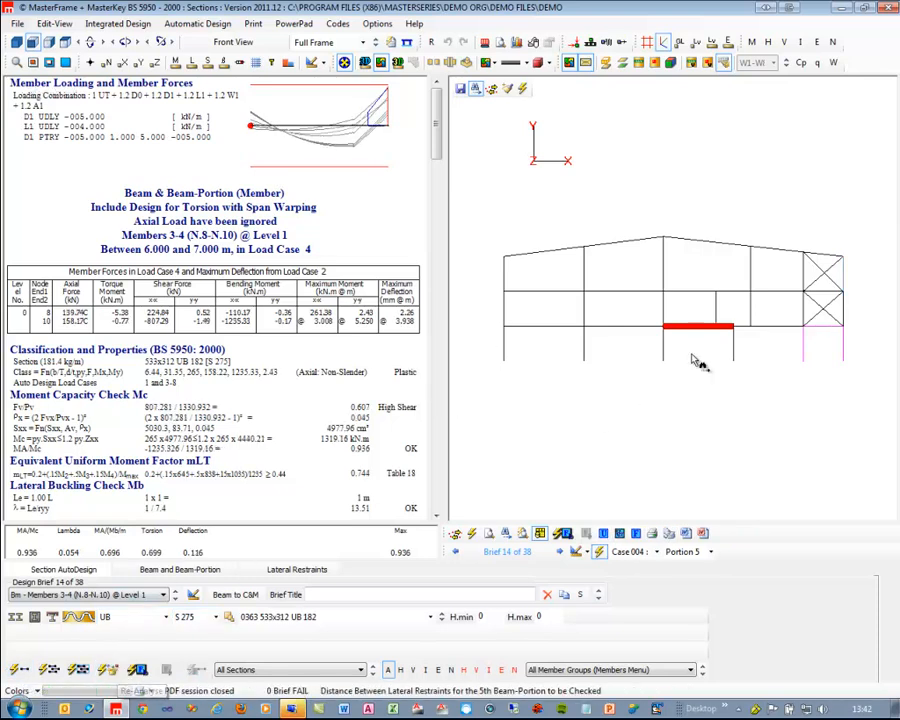
Step: Check the resized level 1 beam's results and display the Elastic Critical Load Factor brief with its sway stability summary
left_click(629, 330)
left_click(698, 330)
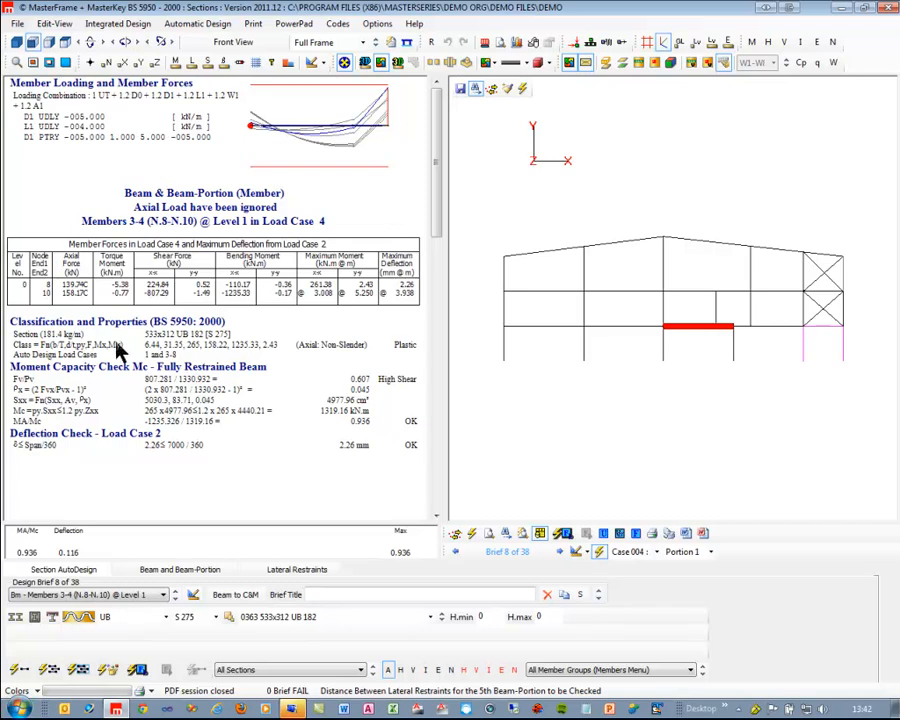
left_click(118, 24)
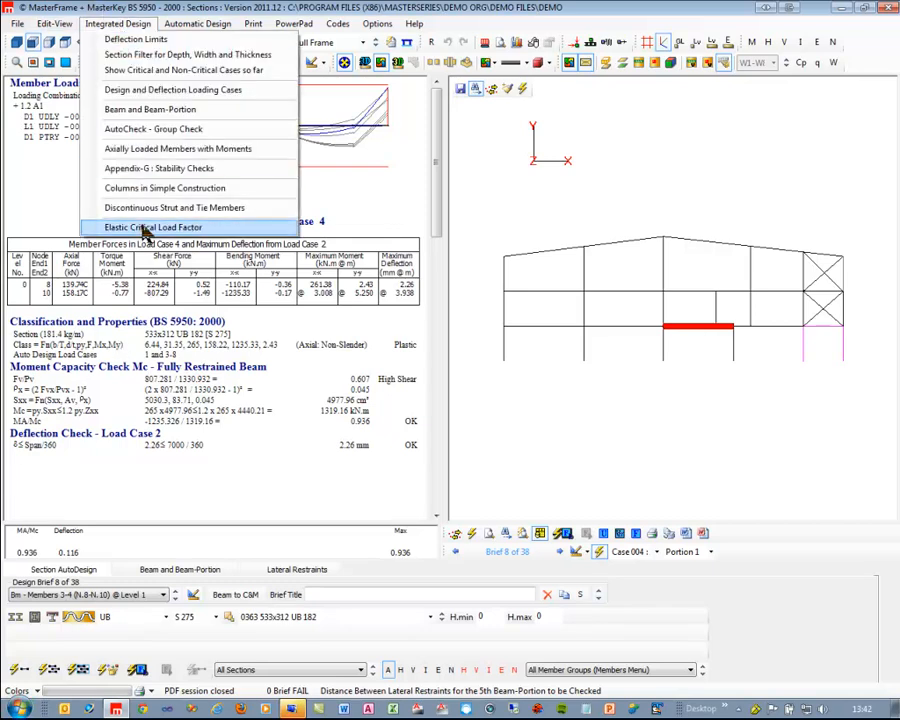
left_click(133, 598)
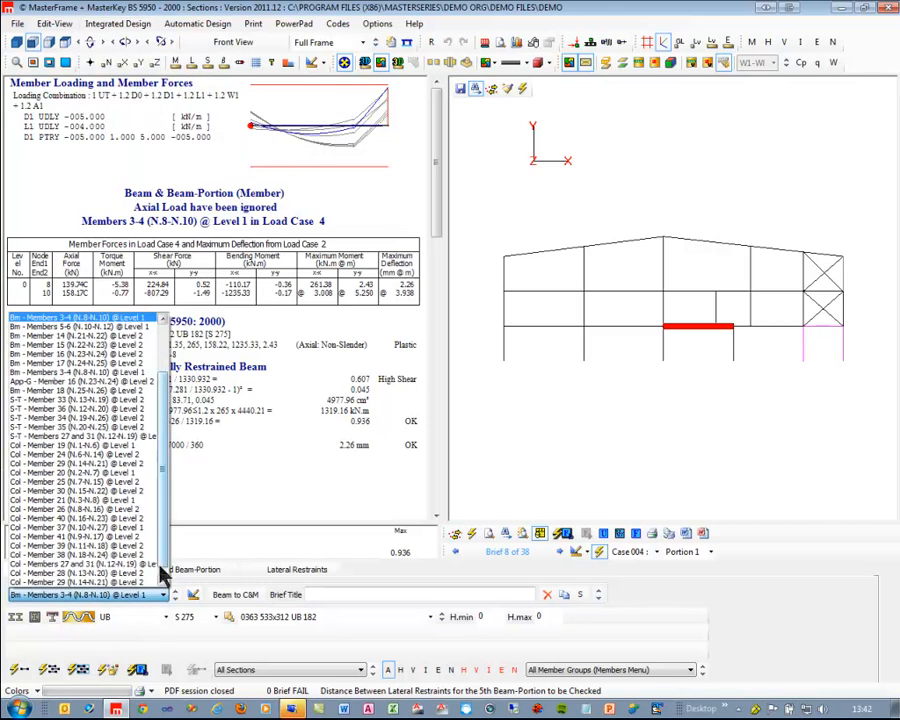
left_click_drag(161, 553, 163, 577)
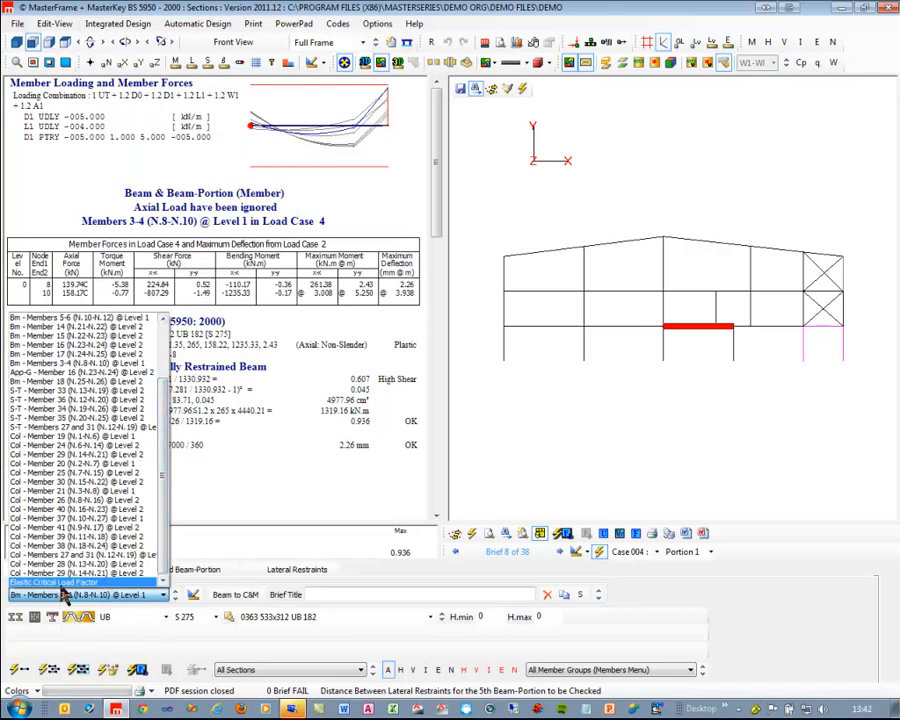
left_click(60, 583)
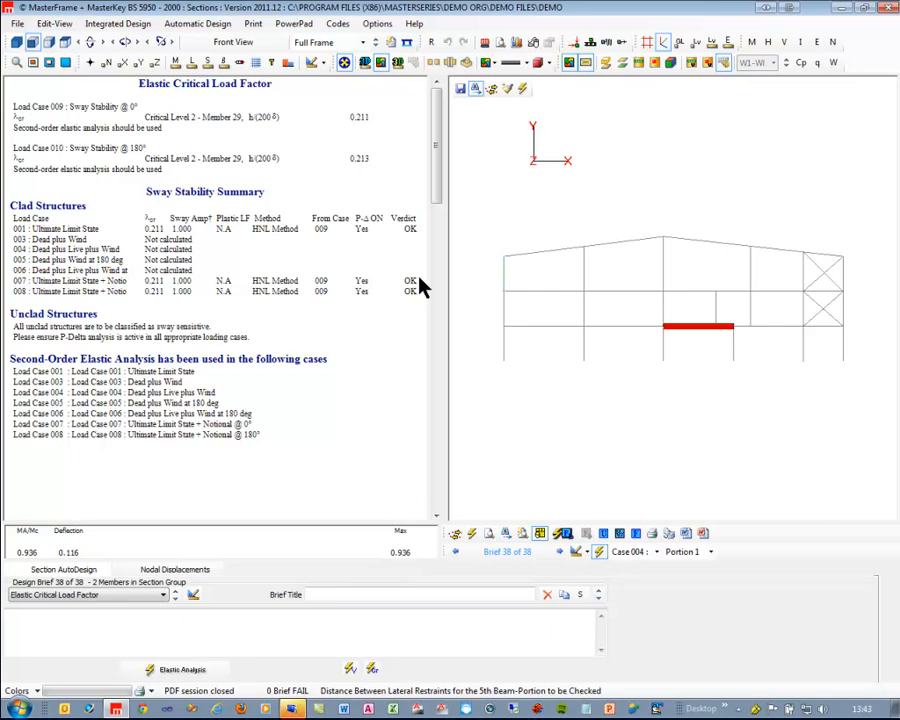
Step: Return to editing the frame, saving the DEMO data file
left_click(53, 23)
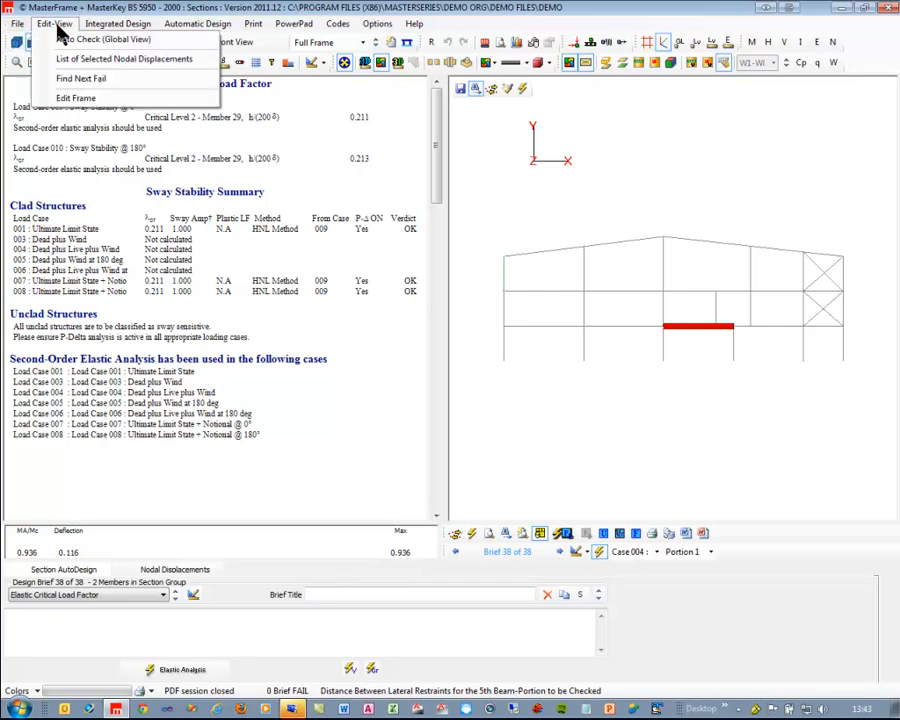
left_click(80, 99)
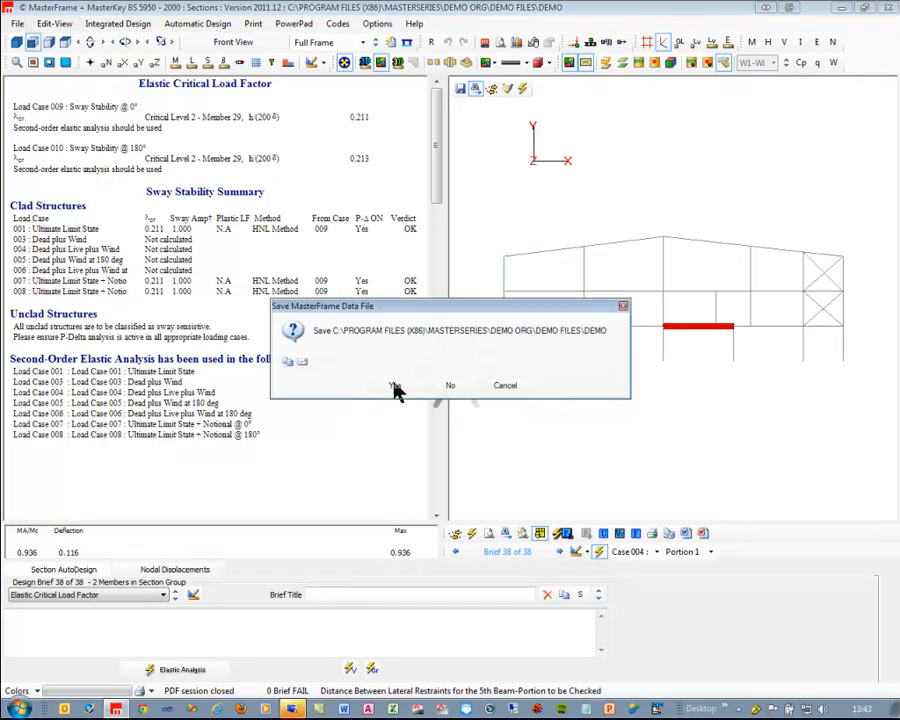
left_click(398, 386)
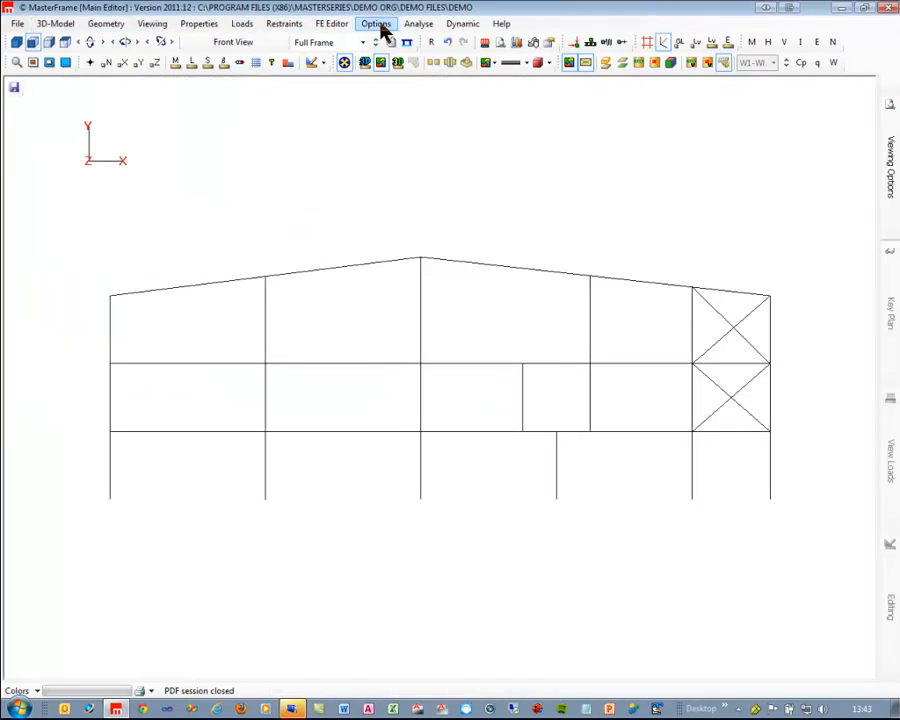
Step: Show the load combination for Load Case 005, Dead plus Wind at 180 deg, and switch the load combinations from British BS to Eurocode
left_click(241, 24)
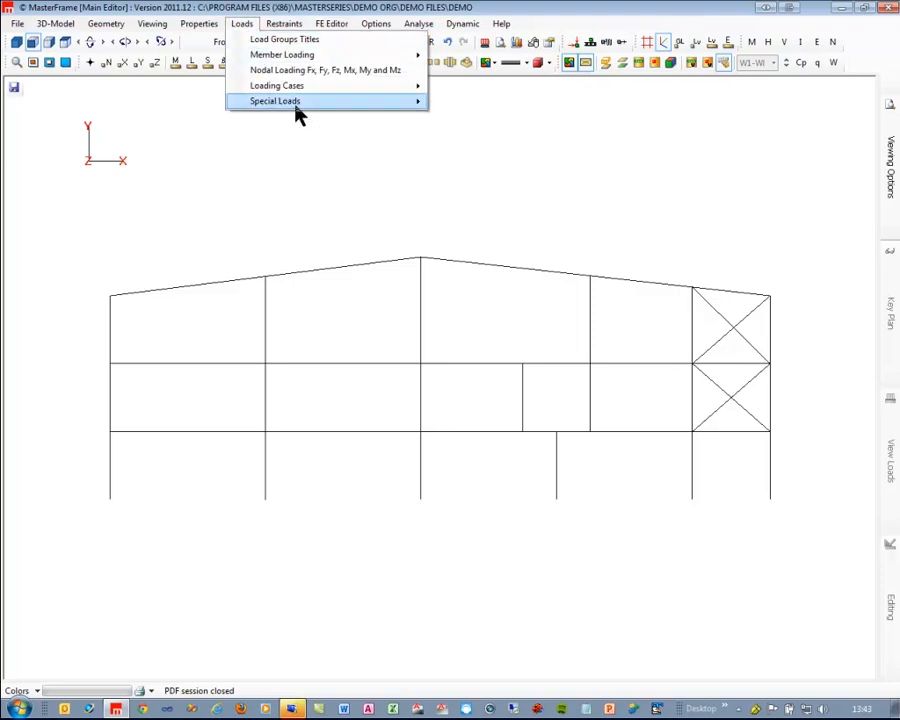
mouse_move(345, 93)
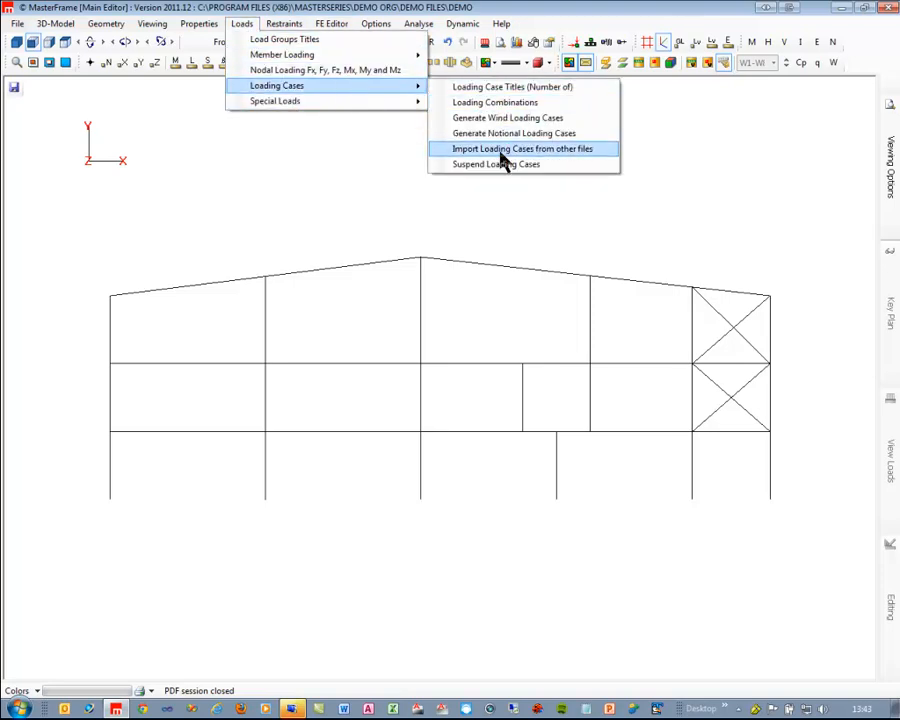
left_click(502, 104)
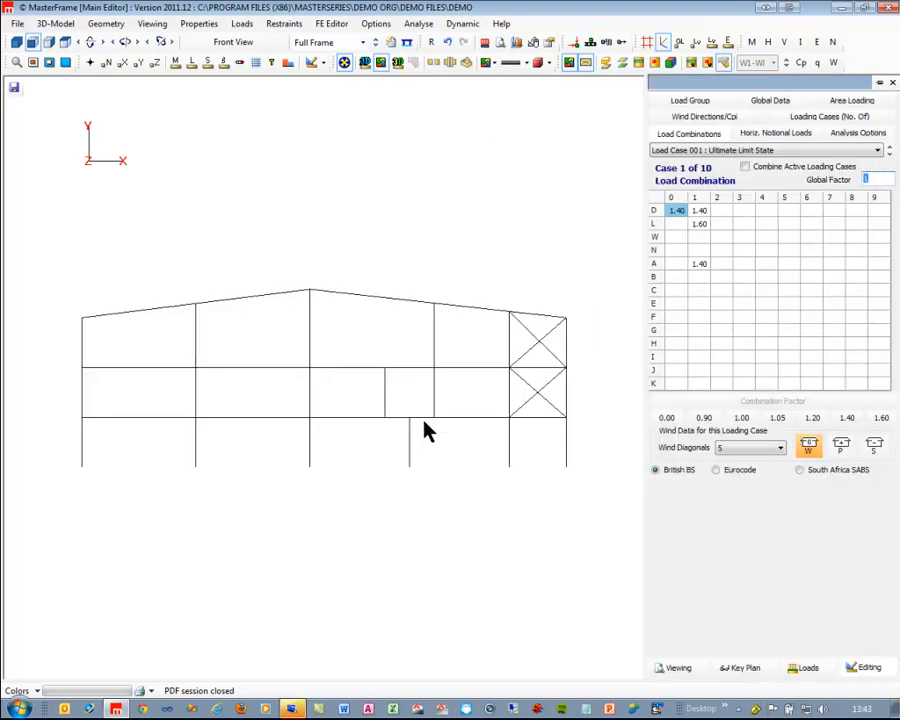
left_click(714, 152)
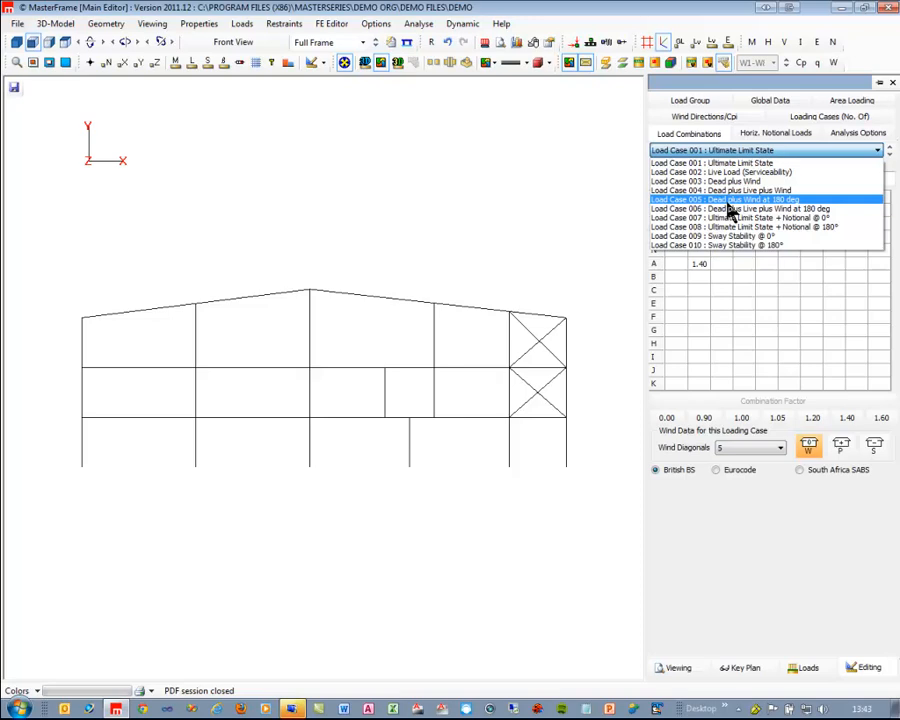
left_click(728, 204)
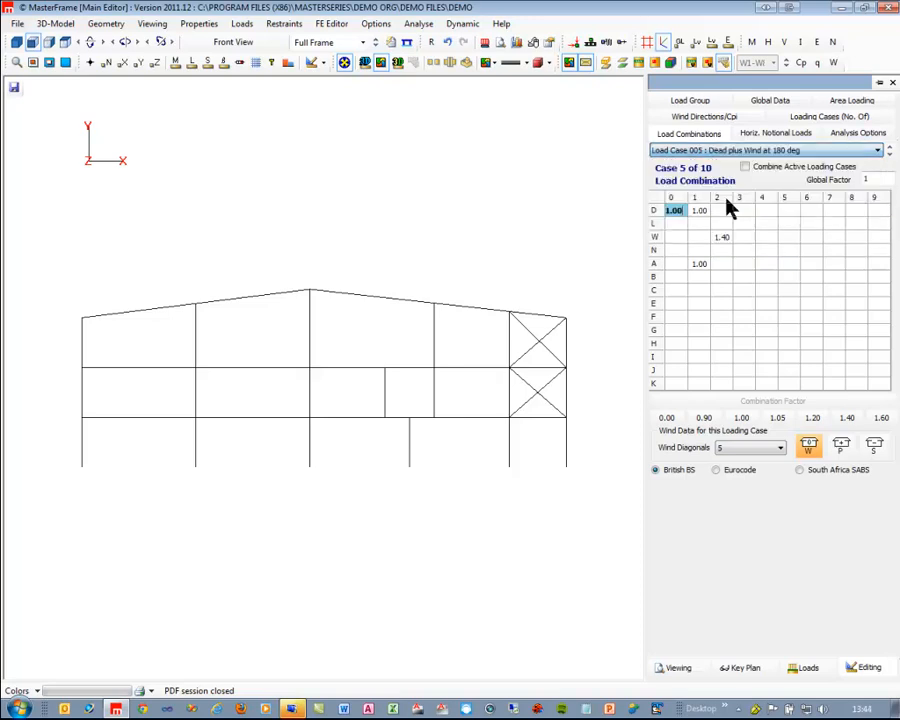
left_click(715, 470)
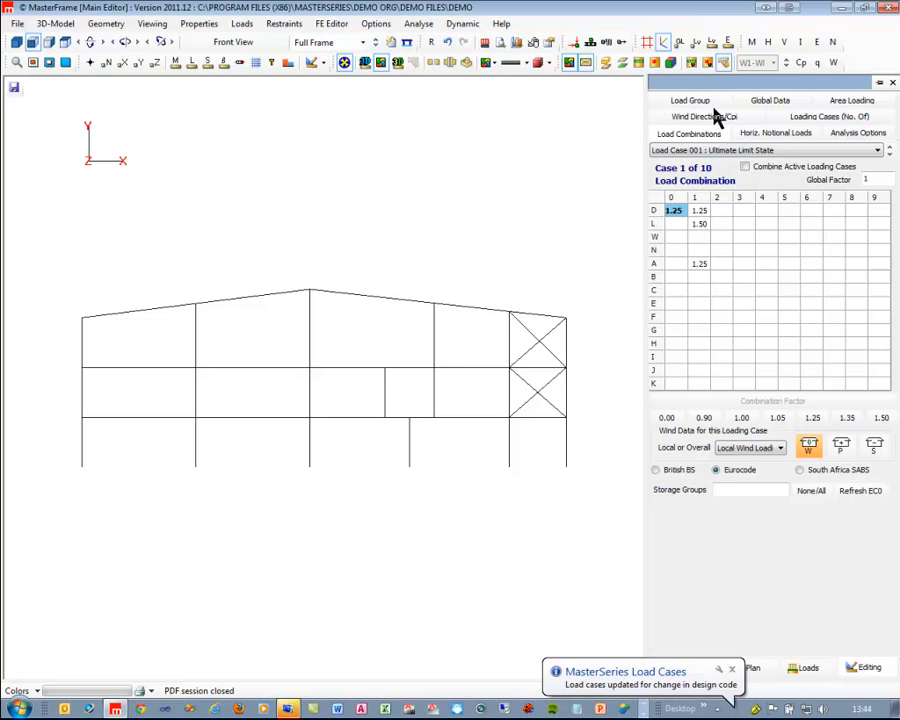
Step: Examine the Eurocode load factors of Load Case 006, Dead plus Live plus Wind at 180 deg, and Load Case 009, Ultimate Limit State + Notional @ 0°
left_click(700, 151)
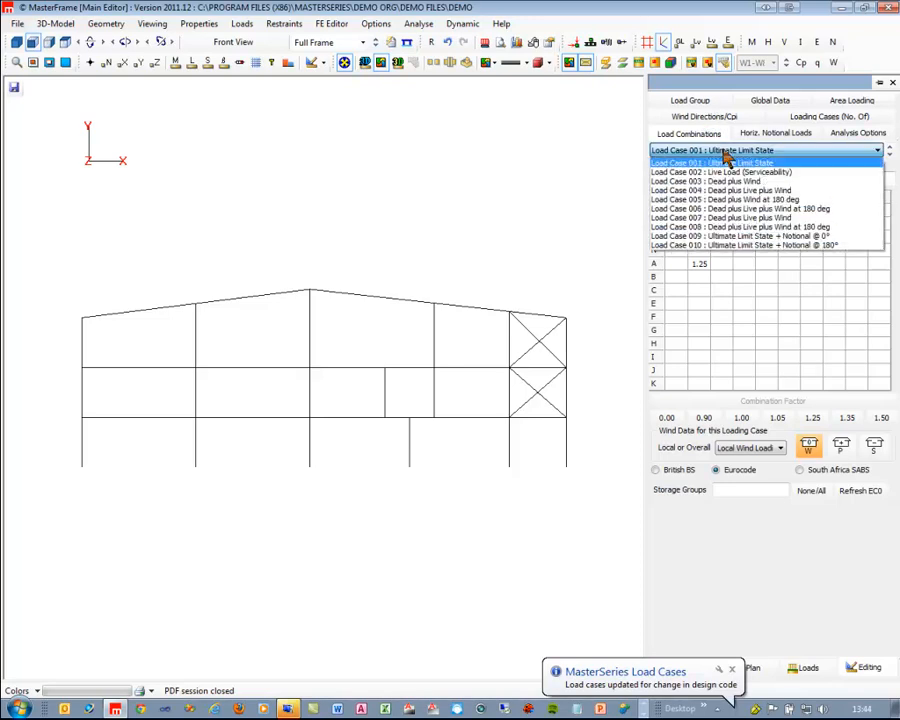
left_click(745, 209)
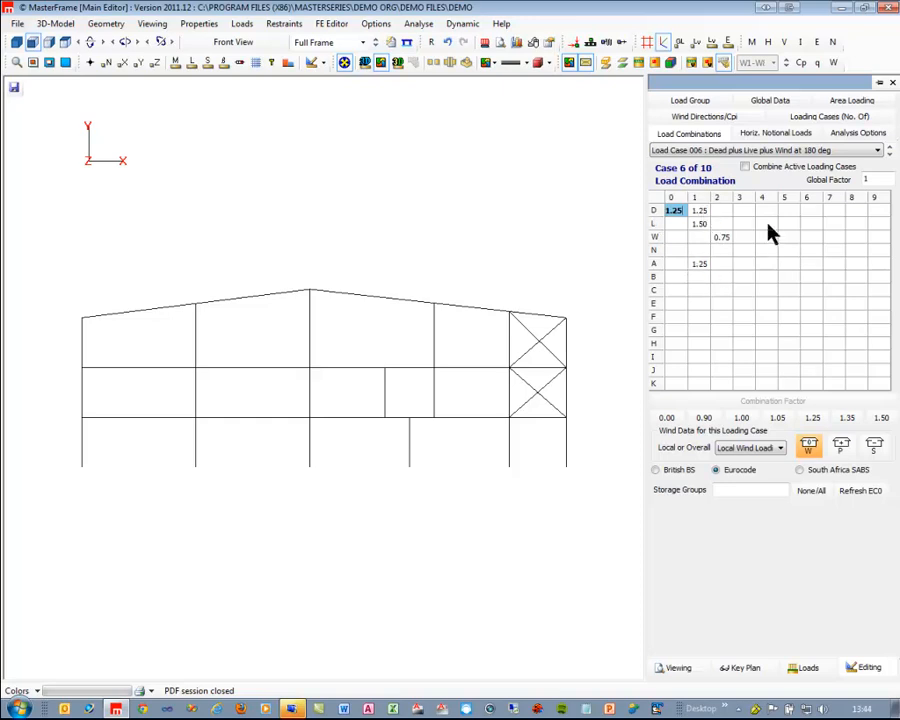
left_click(795, 152)
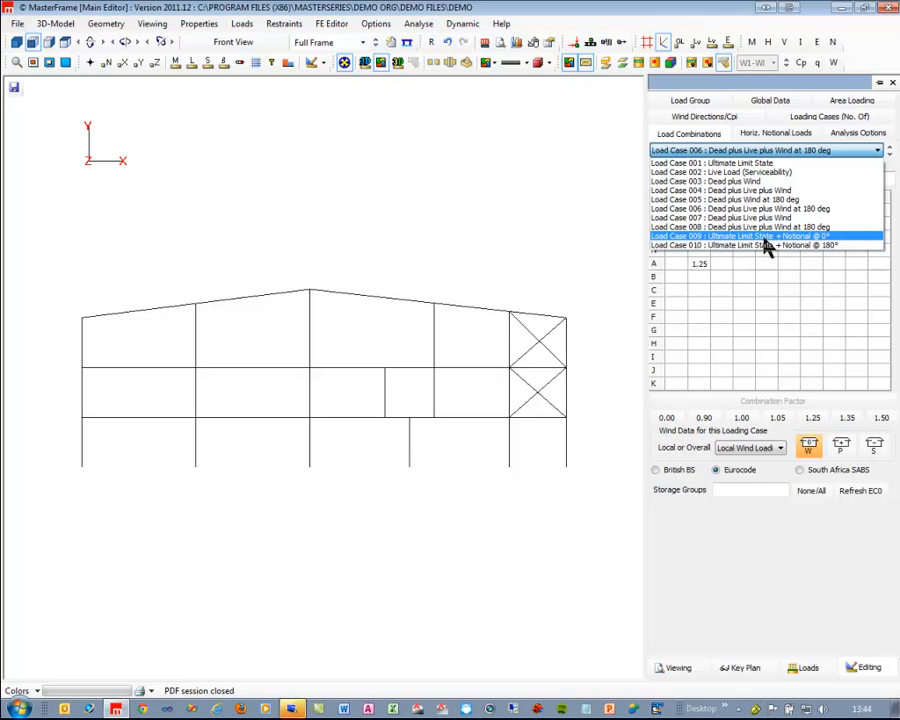
left_click(764, 237)
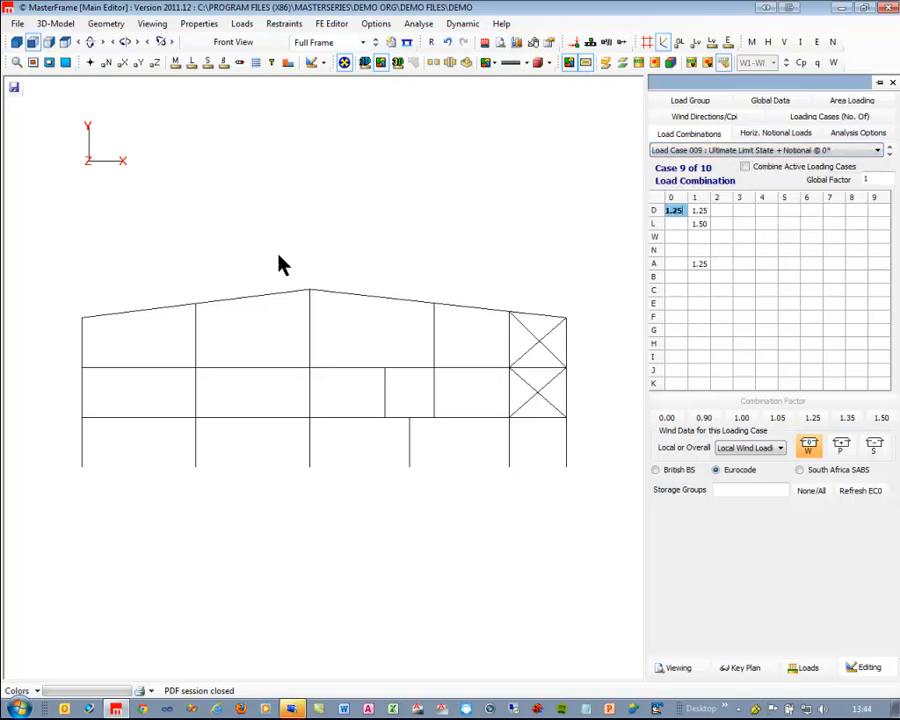
Step: Analyse the model as a space frame and open the steel design of its members to EN 1993-1-1
left_click(420, 23)
left_click(282, 136)
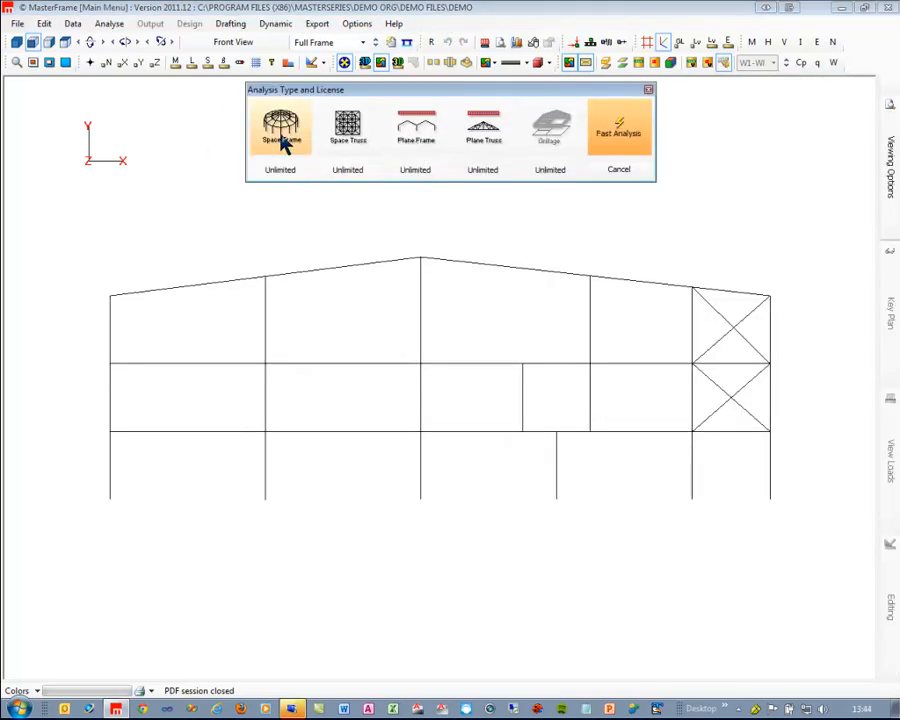
left_click(186, 25)
left_click(216, 50)
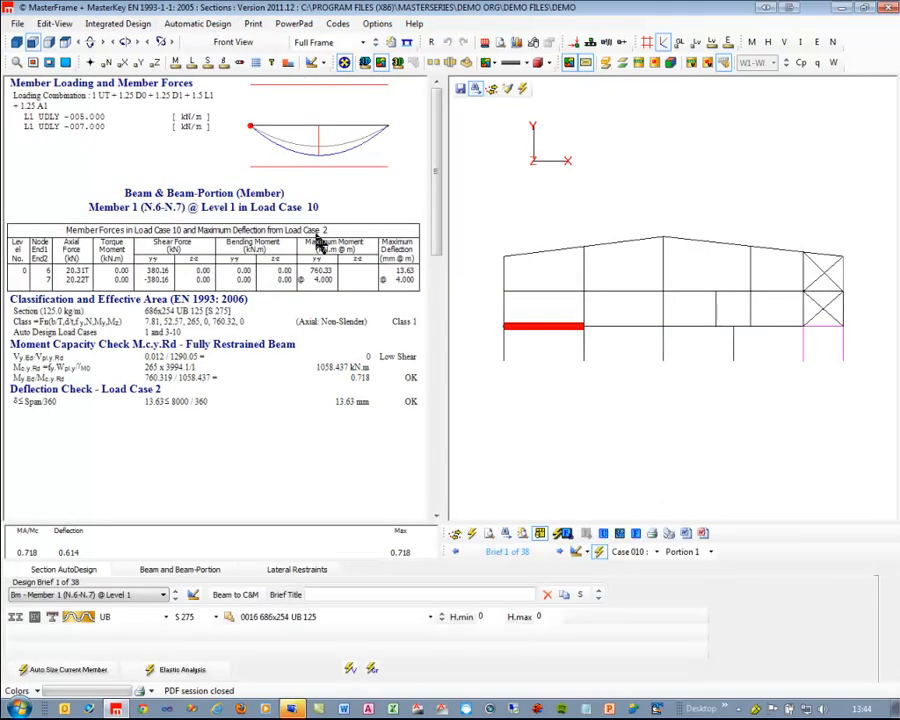
left_click(118, 24)
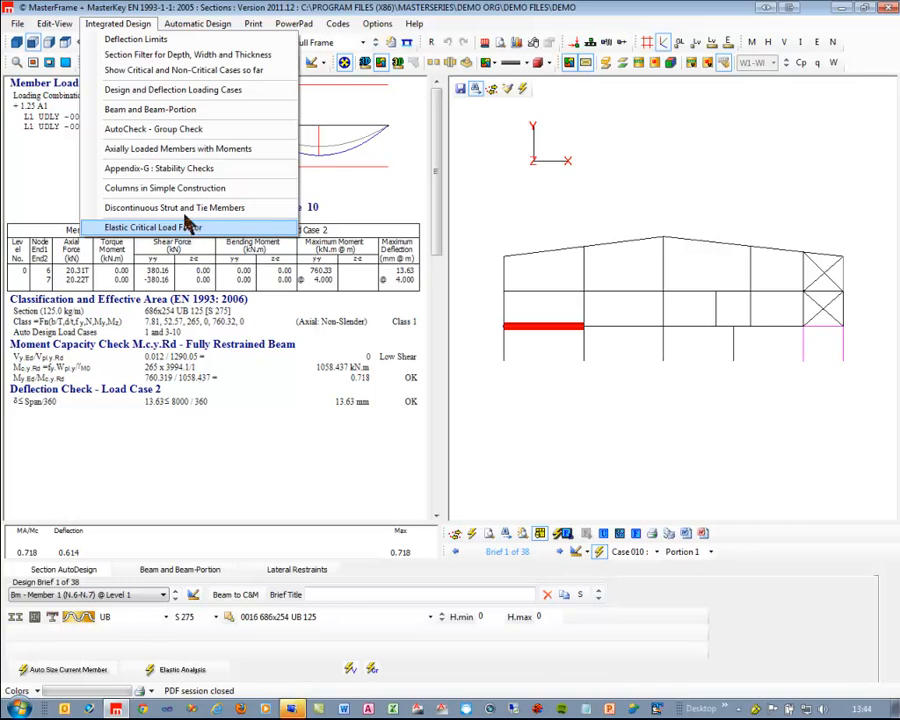
left_click(149, 5)
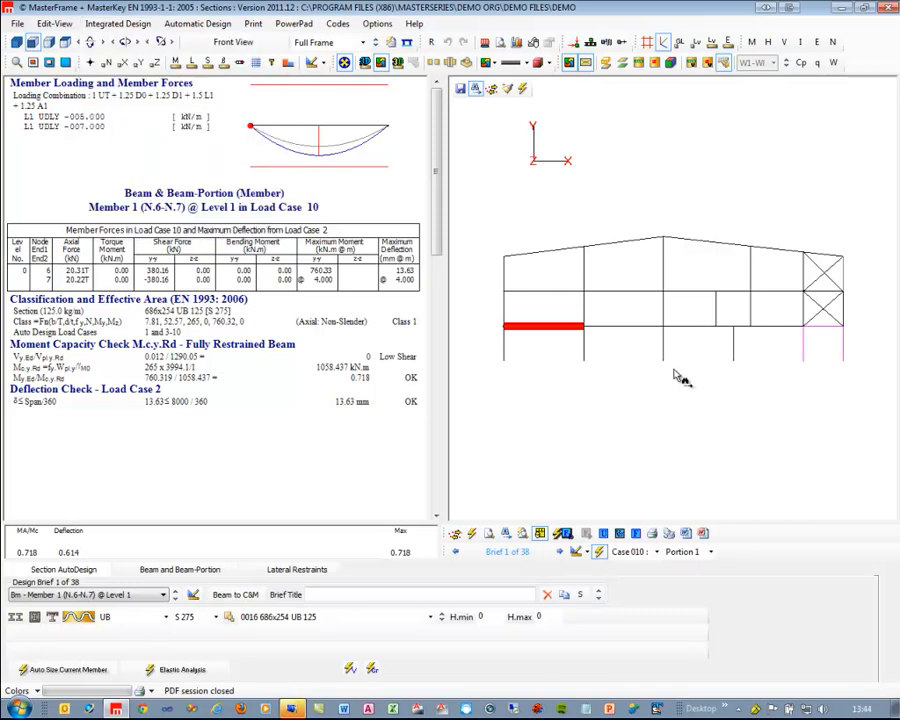
left_click(62, 22)
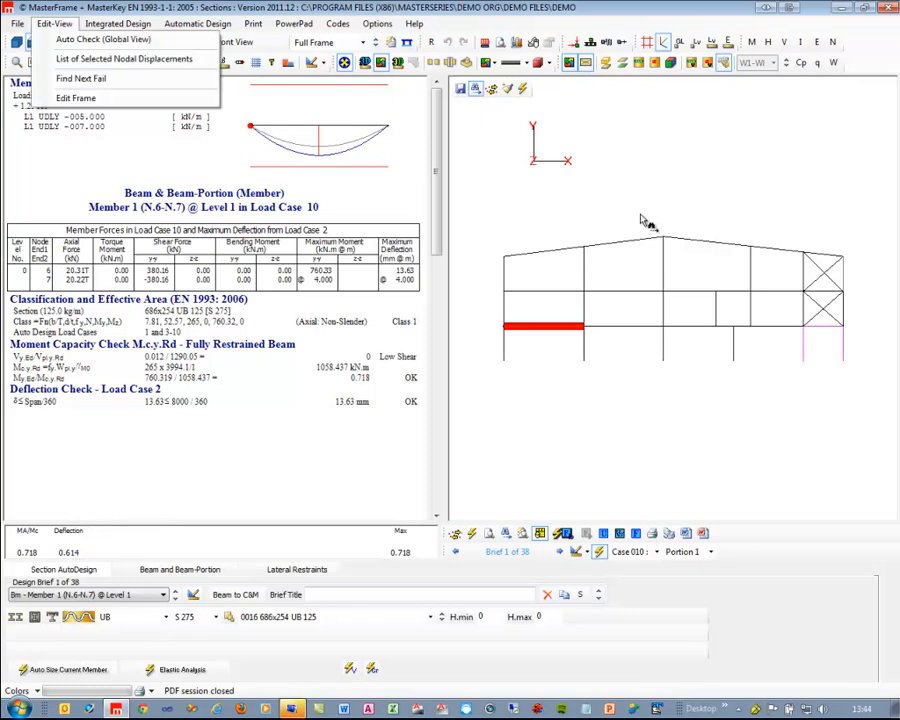
Step: Examine the Eurocode design checks for rafter Members 15 and 16 and for the level 2 column Member 24 (N.6-N.14)
left_click(625, 251)
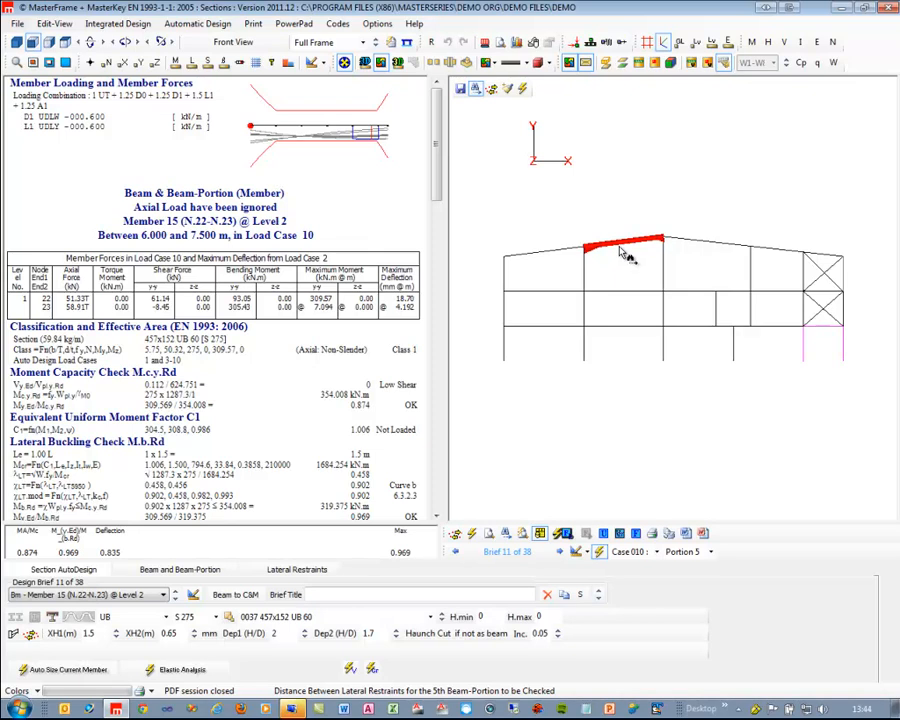
left_click(715, 249)
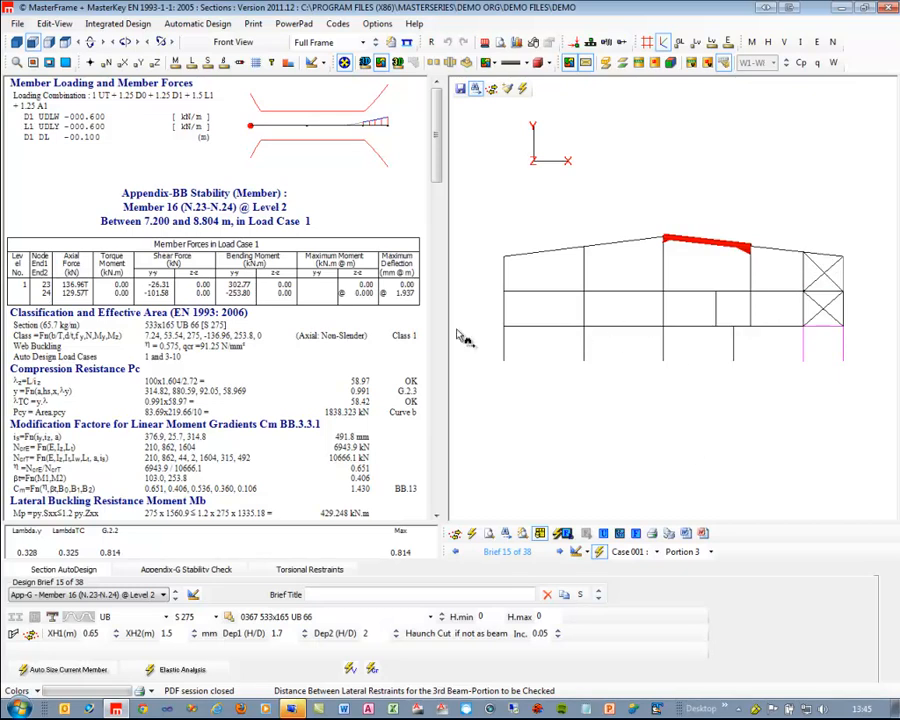
left_click(496, 286)
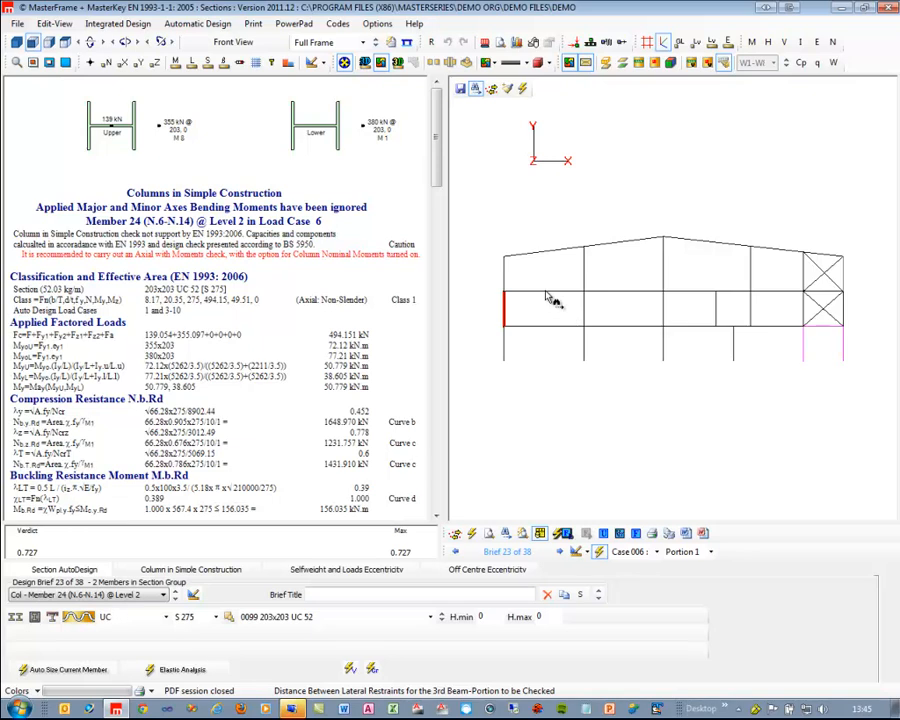
Step: Leave the steel design, open the 3DMM FLOOR model and hide its viewing options
left_click(545, 326)
left_click(506, 350)
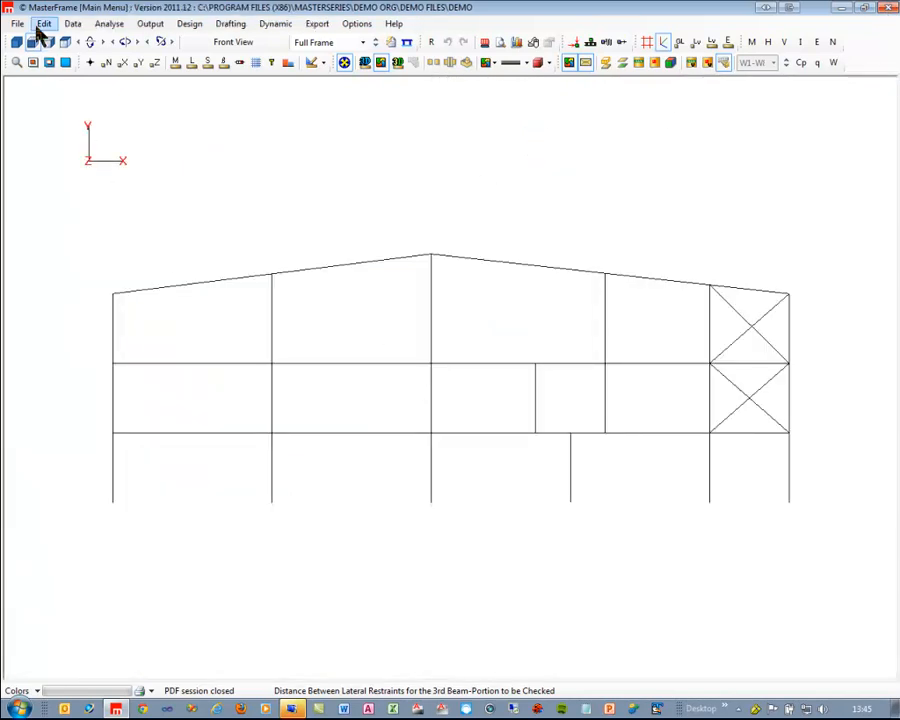
left_click(17, 23)
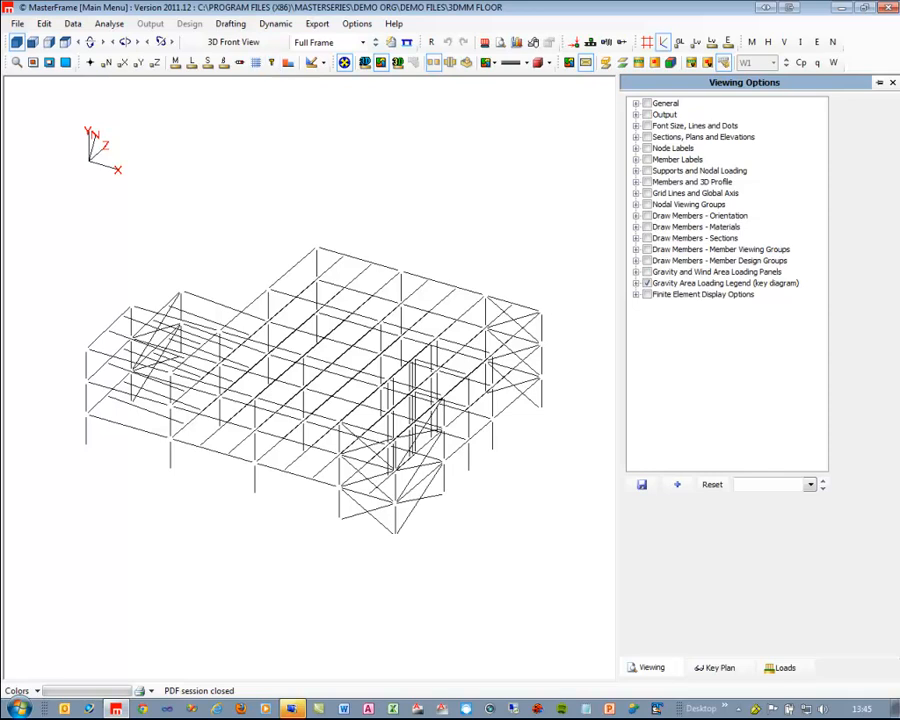
left_click(890, 84)
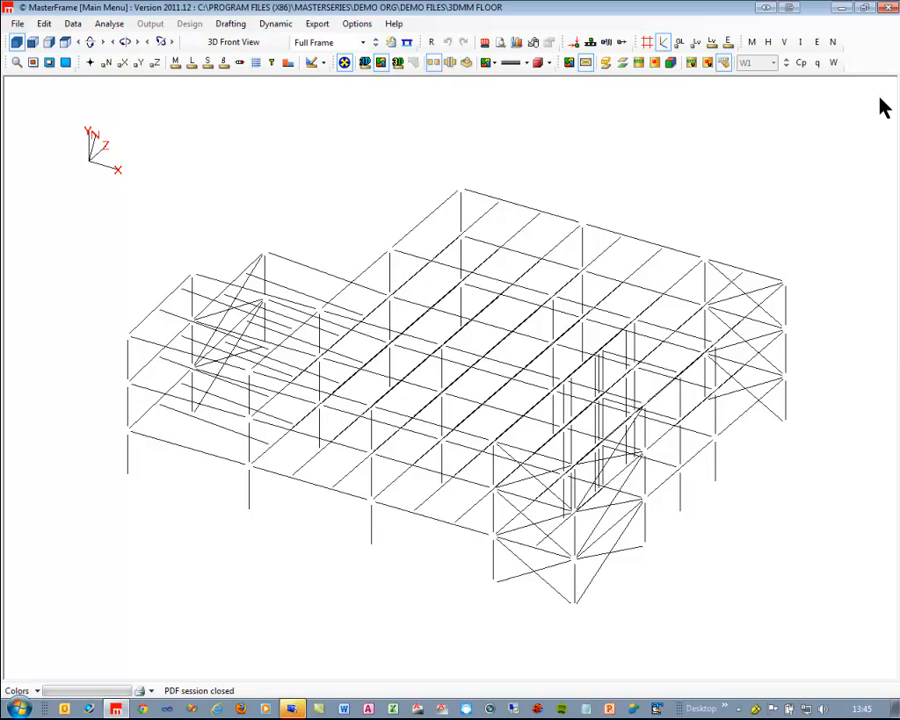
Step: Display the floor model's gravity area loading and its wind area loading in turn, viewing each from another angle, and hide both again
left_click(622, 68)
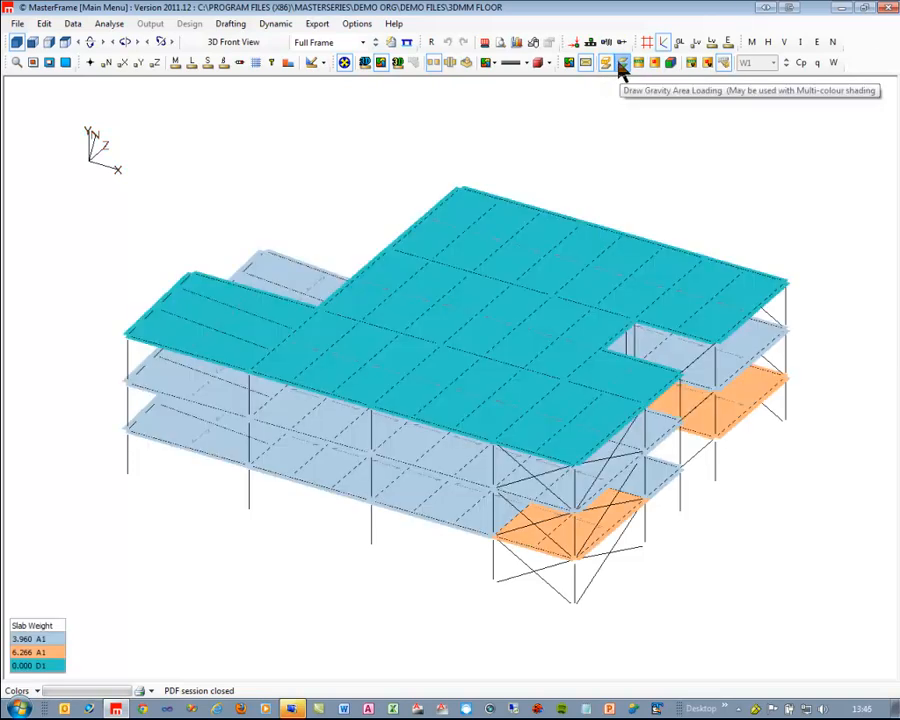
middle_click_drag(470, 412, 132, 454)
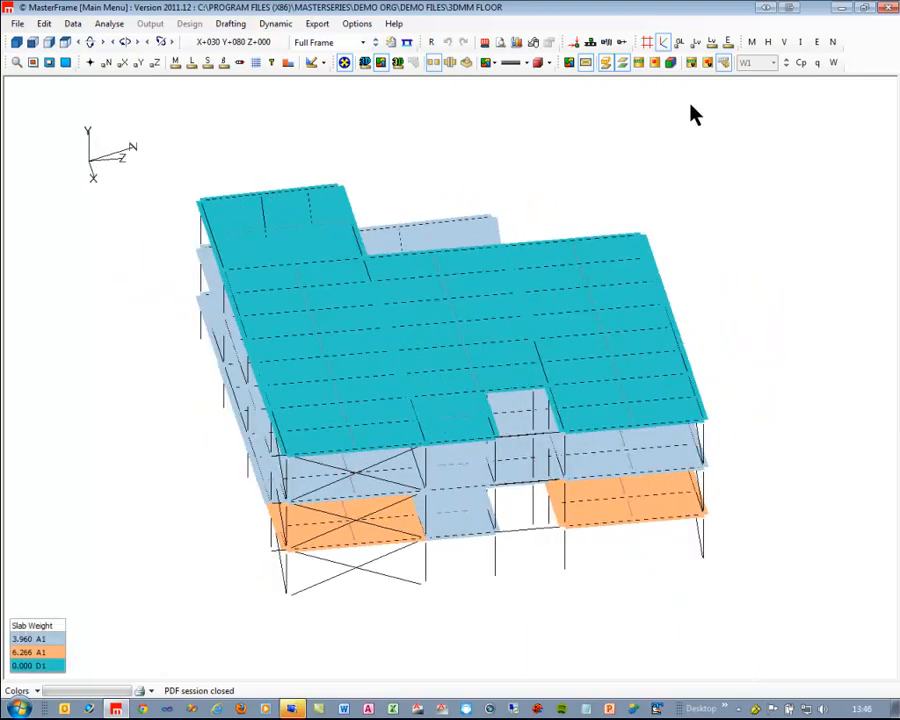
left_click(620, 68)
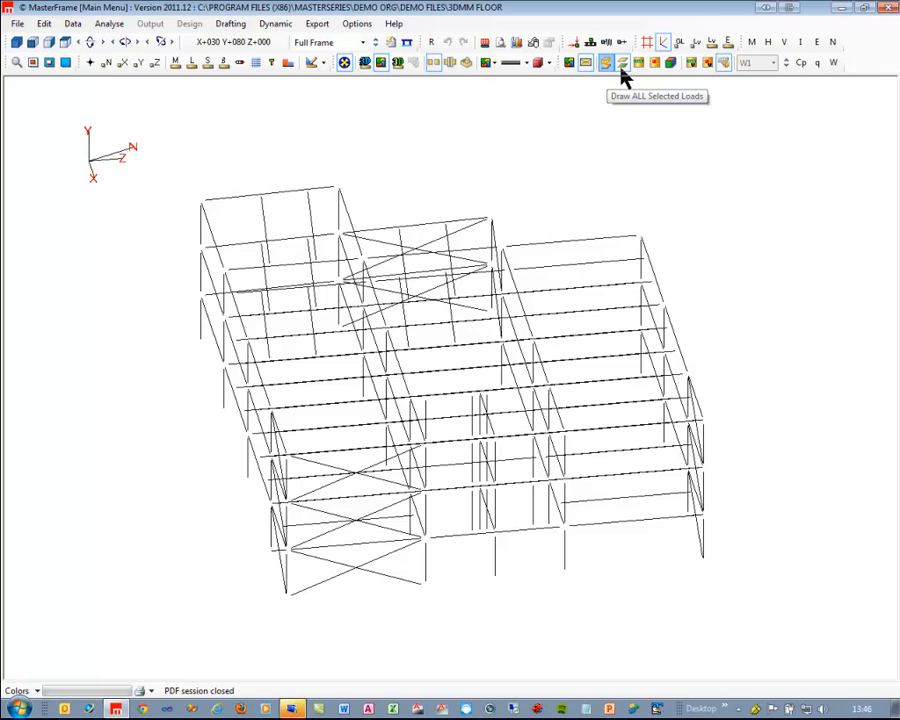
left_click(670, 63)
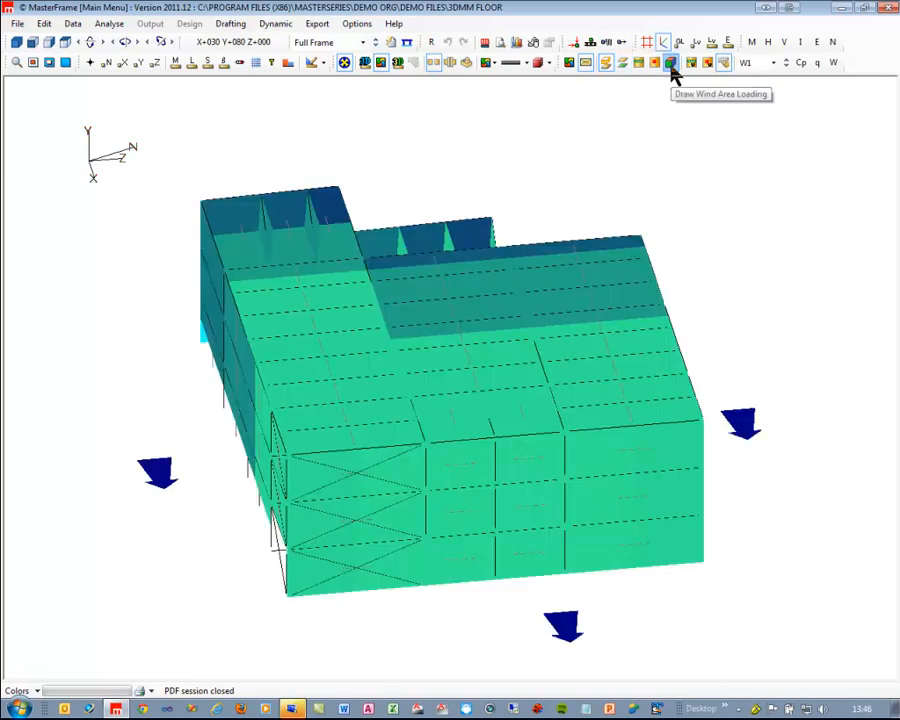
middle_click_drag(462, 394, 873, 353)
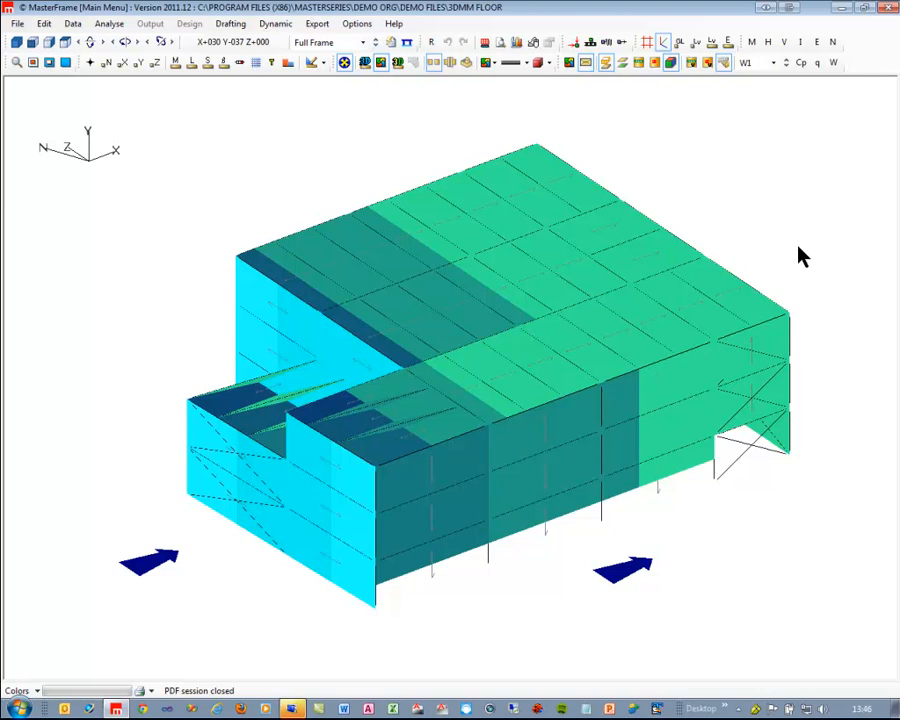
left_click(670, 63)
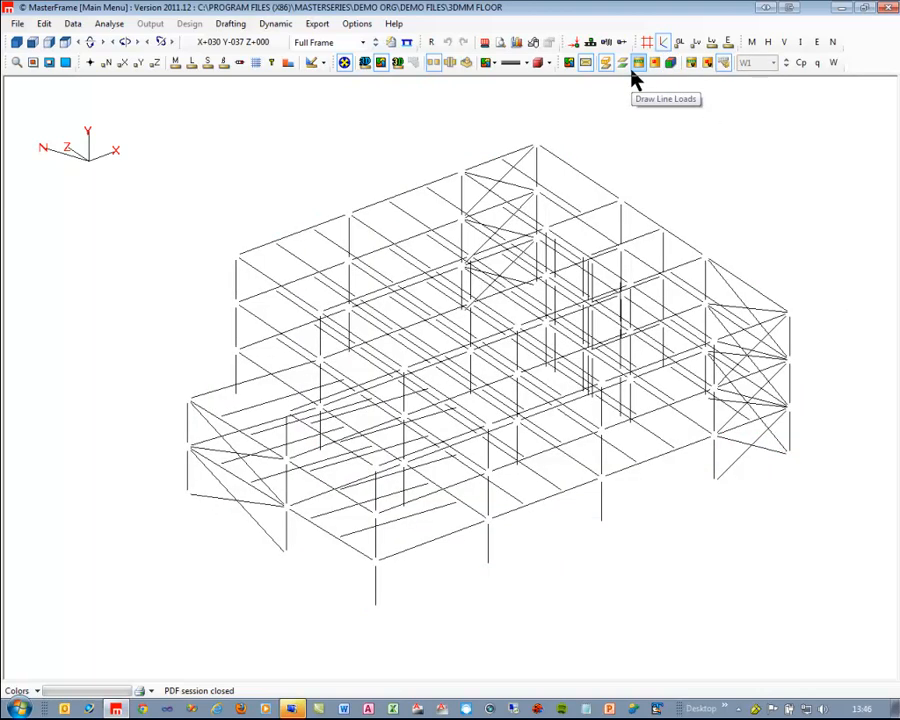
Step: Switch the floor model to the main editor and open its steel and composite member design groups
left_click(44, 26)
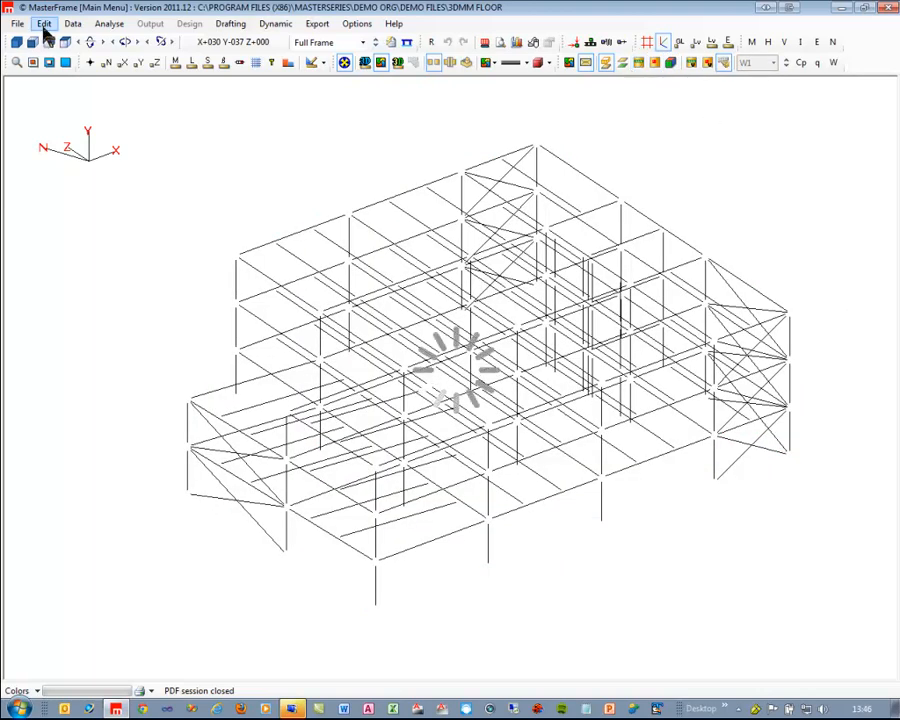
left_click(46, 24)
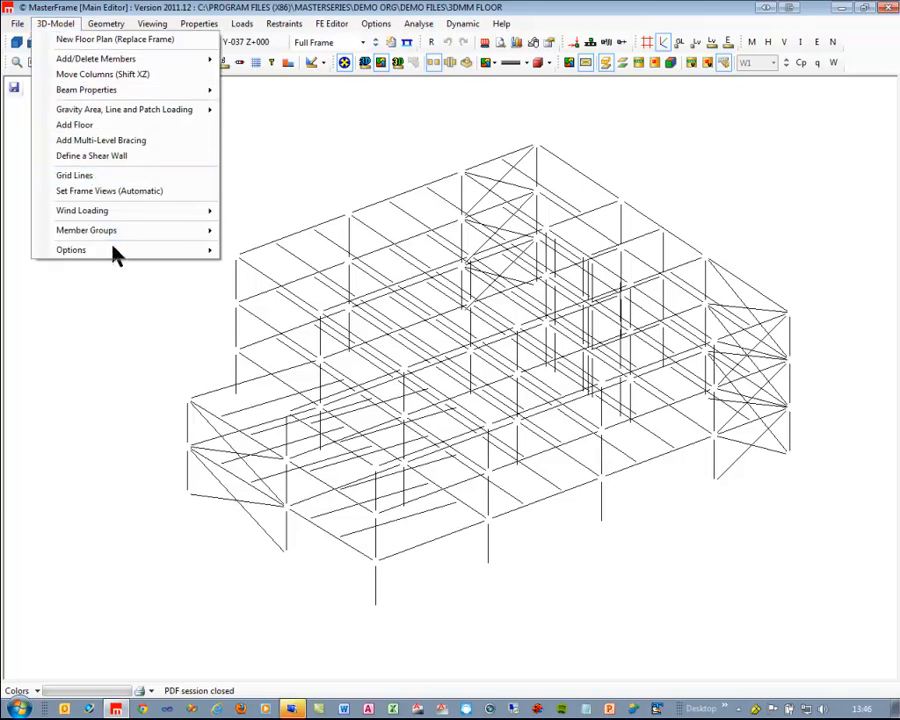
mouse_move(102, 241)
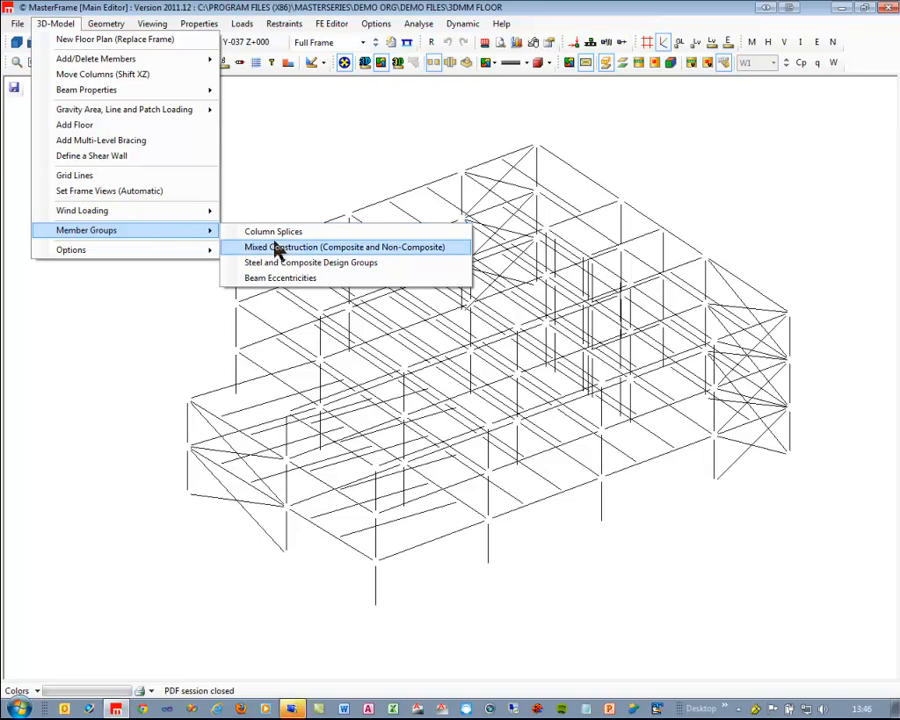
left_click(332, 266)
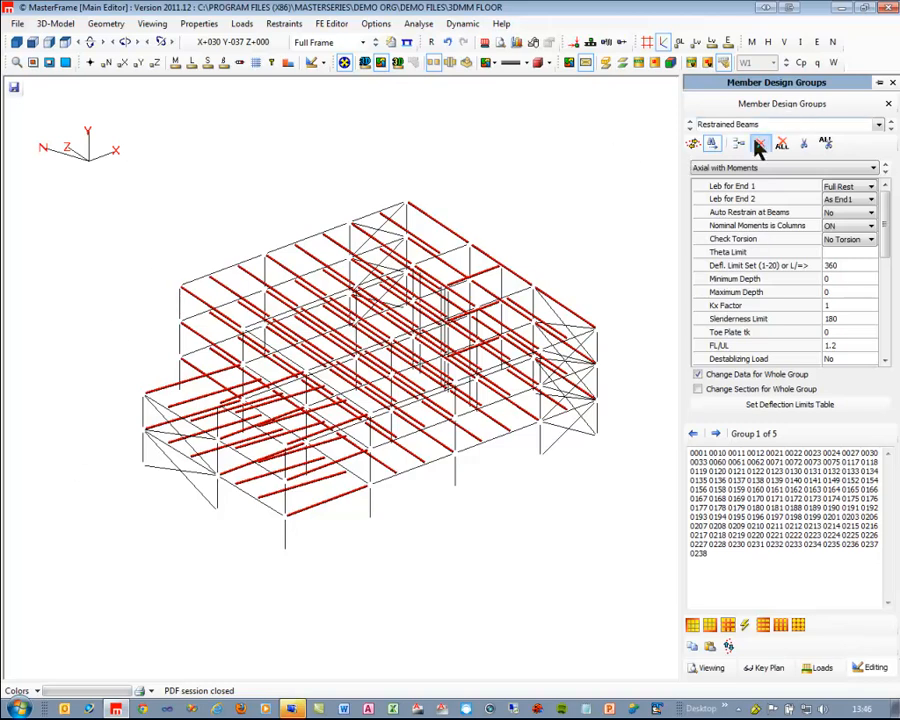
Step: Examine the Restrained Beams group's effective length, torsion, and minimum and maximum depth settings
left_click(838, 188)
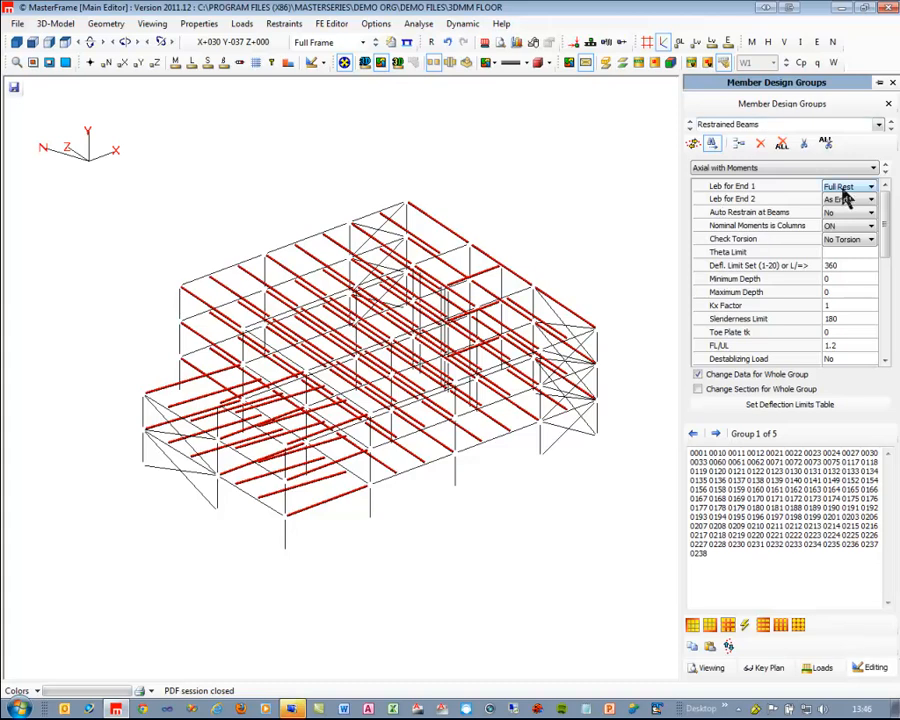
left_click(843, 199)
left_click(858, 228)
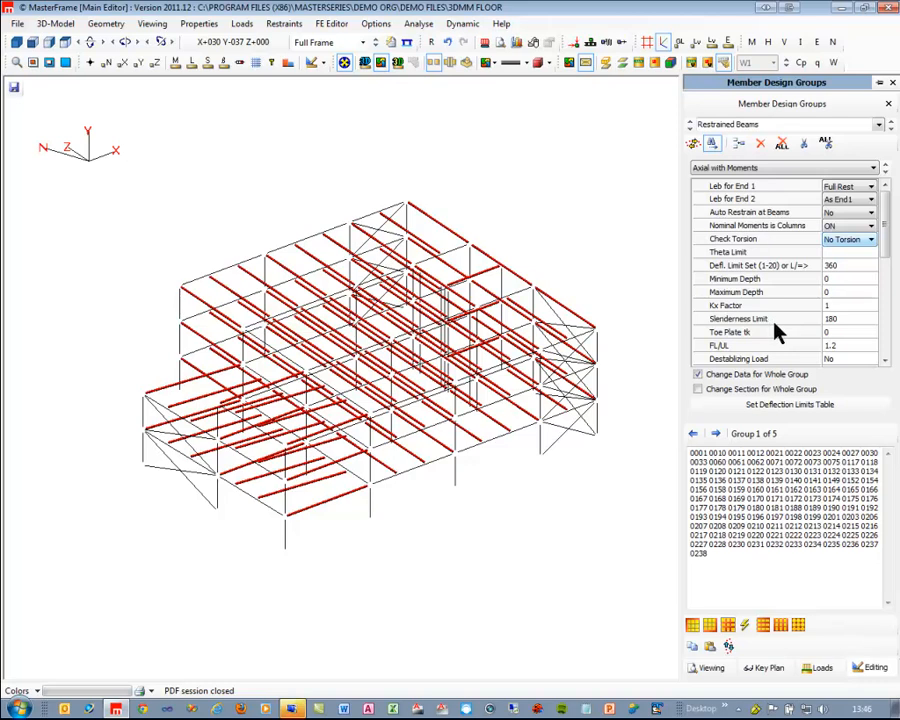
mouse_move(887, 253)
left_mouse_down()
mouse_move(893, 358)
mouse_move(893, 275)
left_mouse_up()
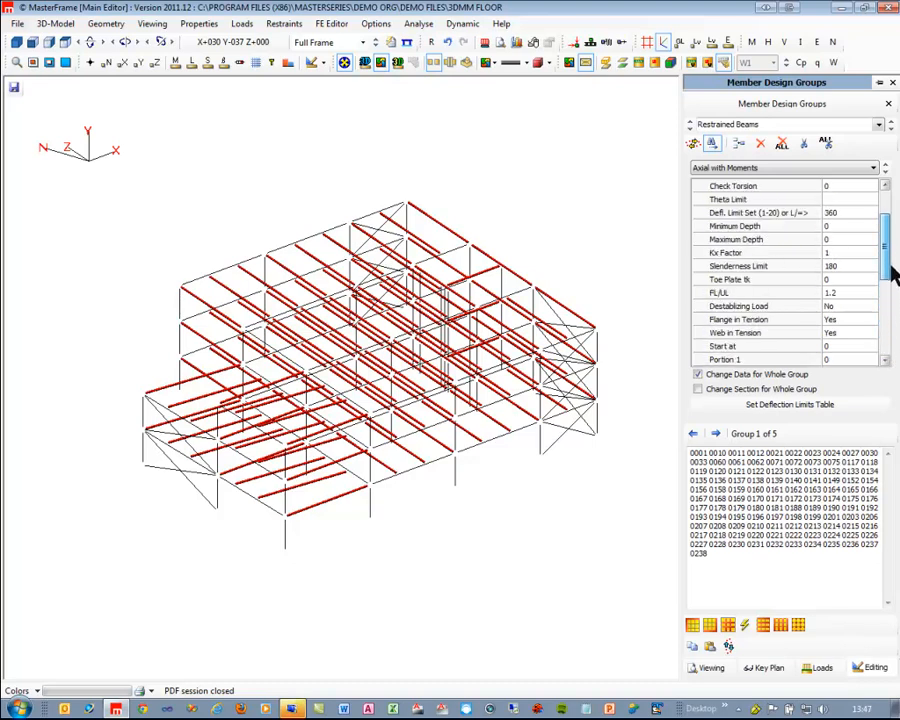
left_click(832, 227)
left_click(833, 239)
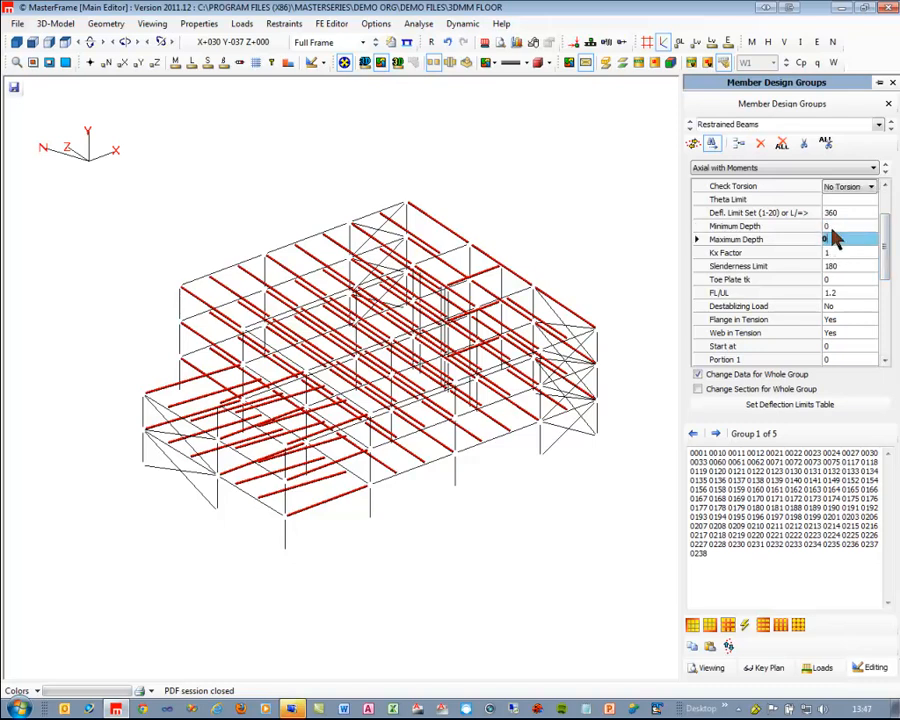
left_click(831, 227)
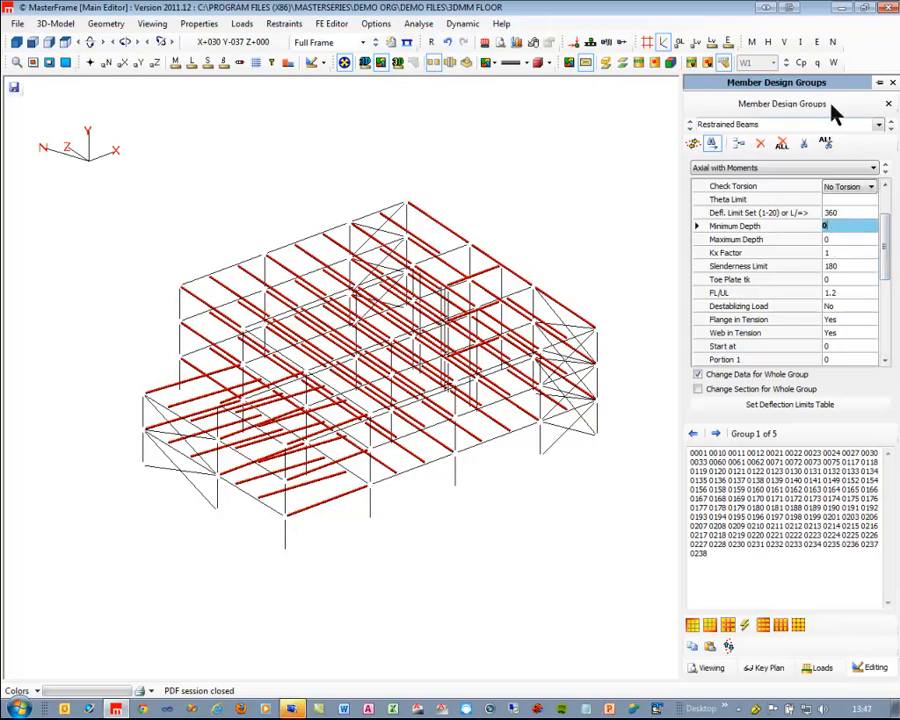
Step: Show the Un-Restrained Beams group and examine its effective length and beam restraint settings
left_click(879, 126)
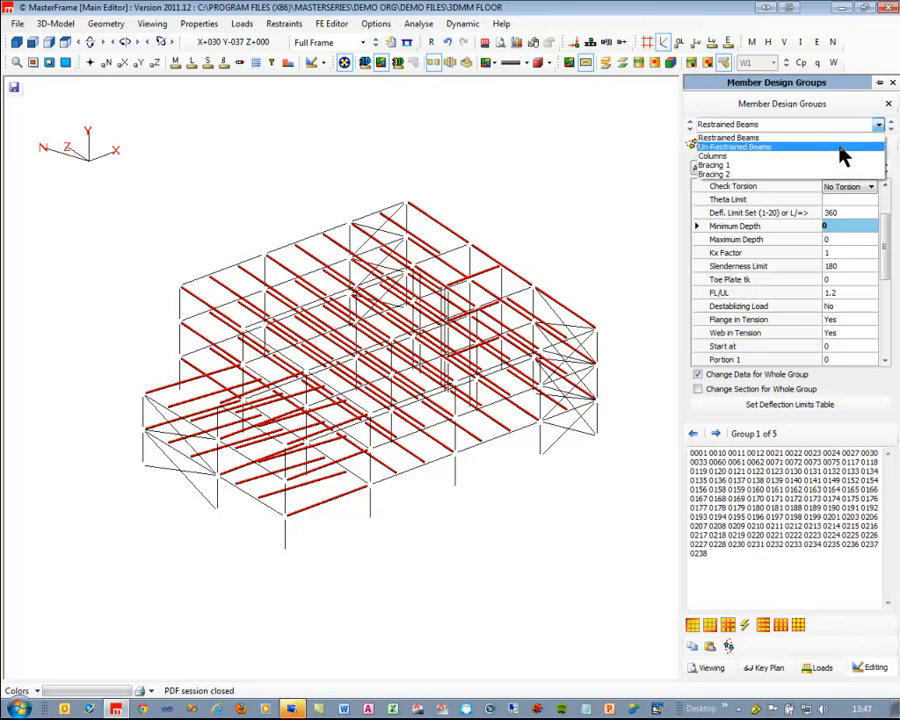
left_click(843, 155)
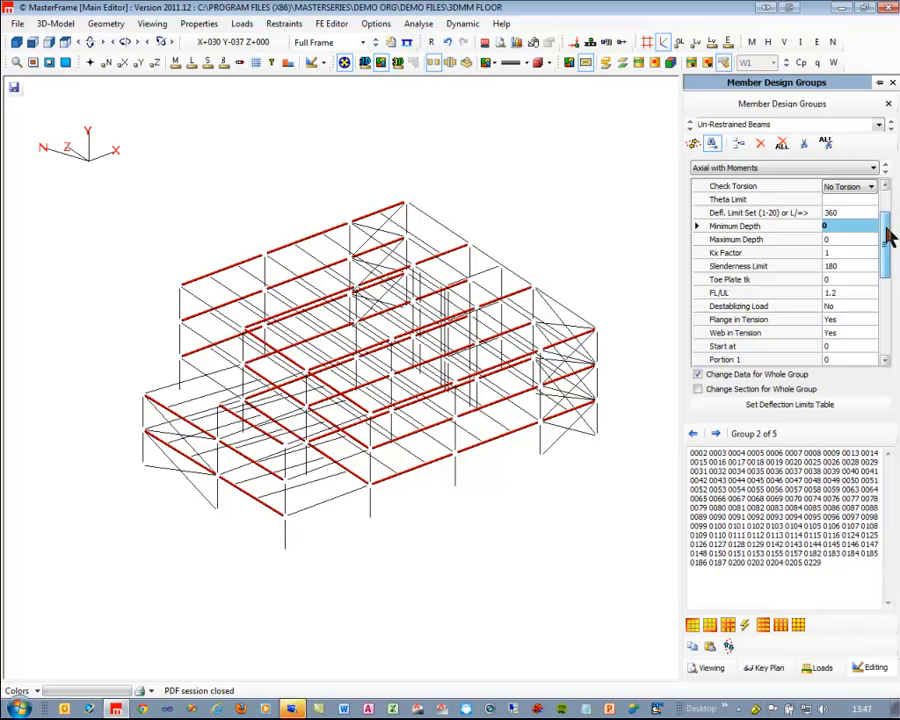
left_click_drag(884, 274, 884, 207)
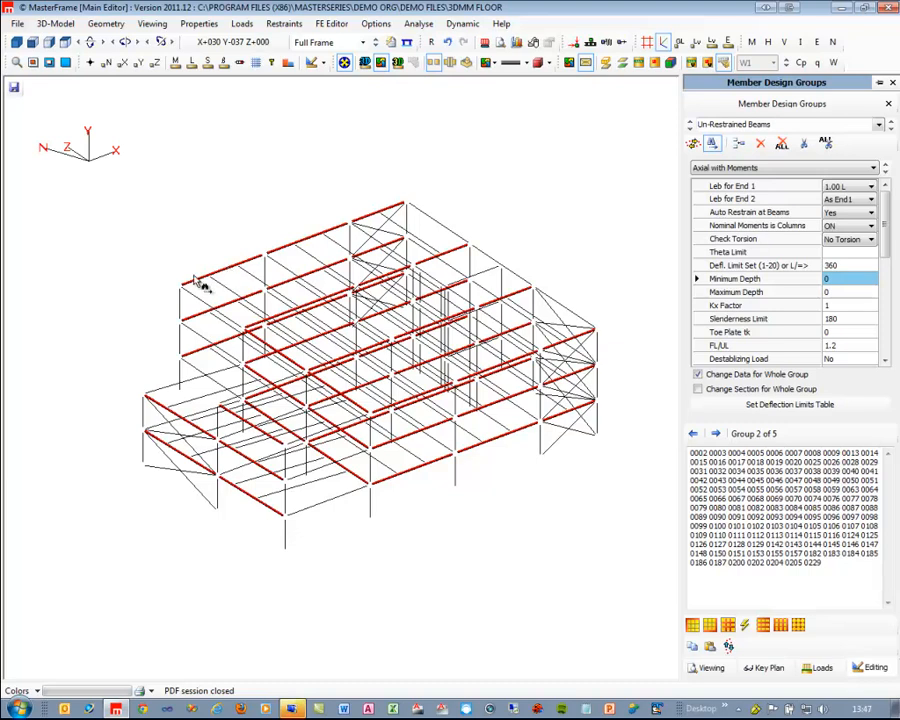
Step: Select the Columns design group and change its design type to Axial with Moments
left_click(878, 124)
left_click(760, 156)
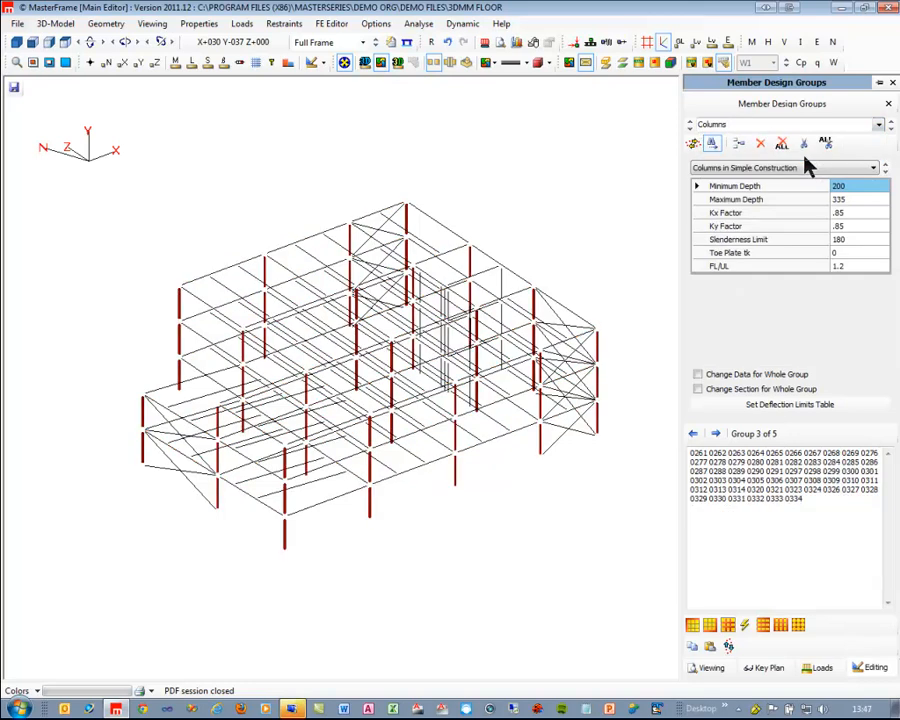
left_click(774, 169)
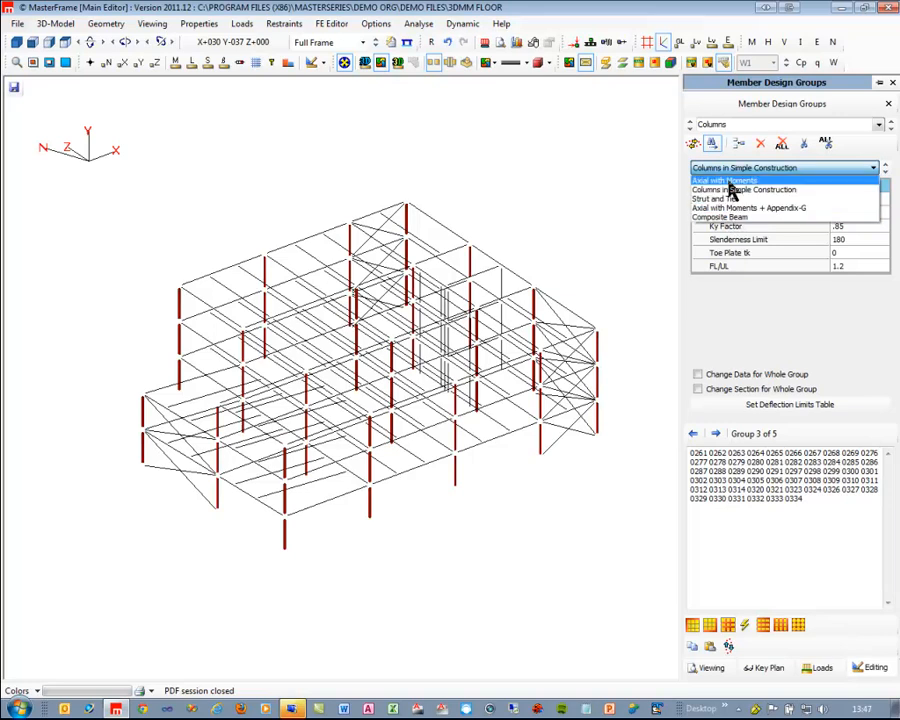
left_click(731, 181)
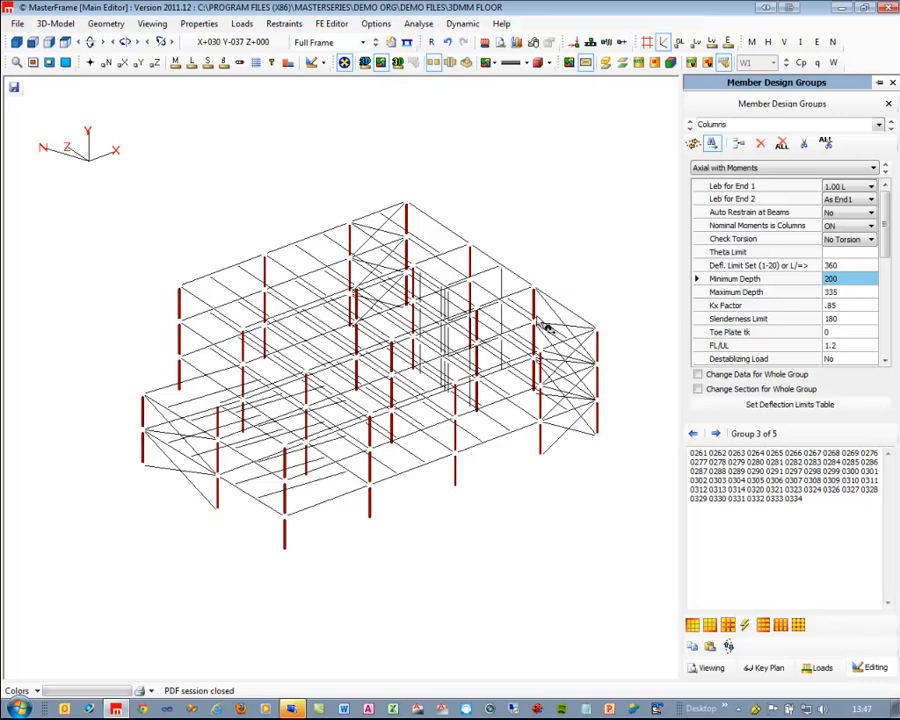
Step: Compare the Strut and Tie design settings of the Bracing 1 and Bracing 2 groups
left_click(878, 124)
left_click(790, 165)
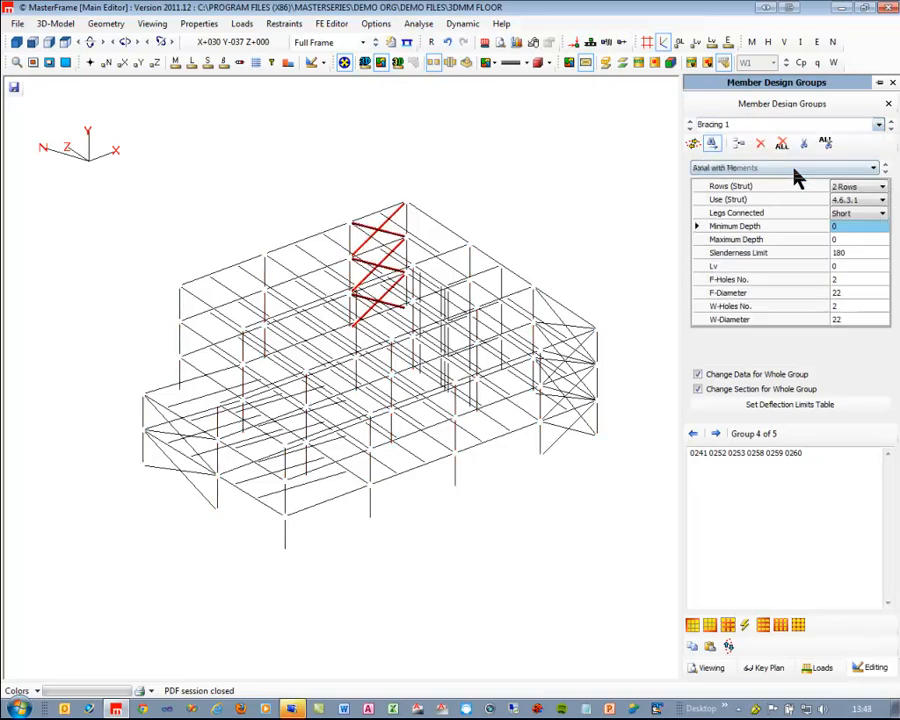
key("Down")
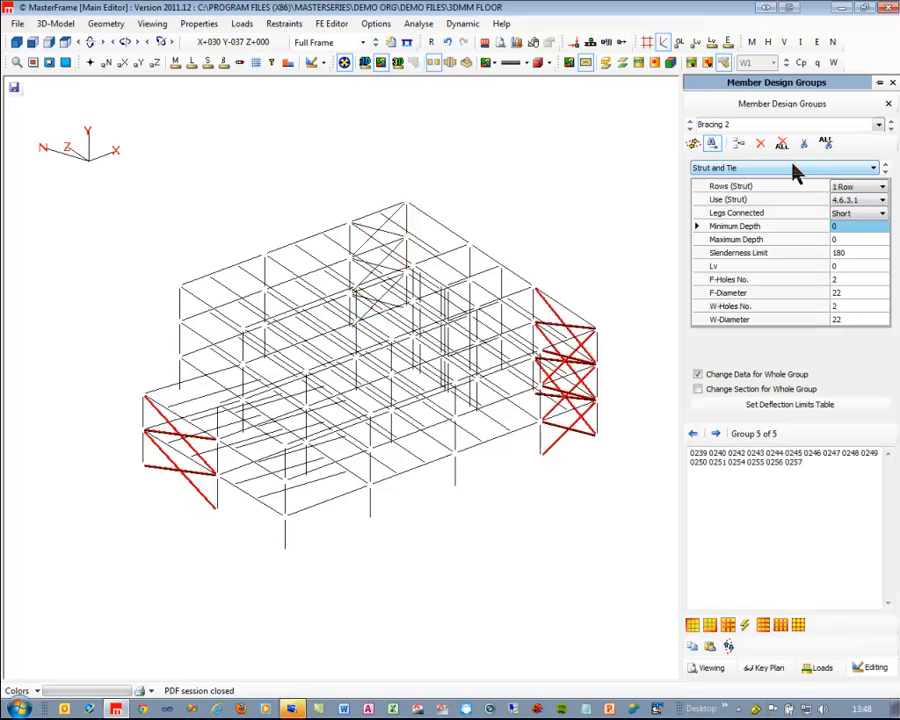
key("Up")
key("Down")
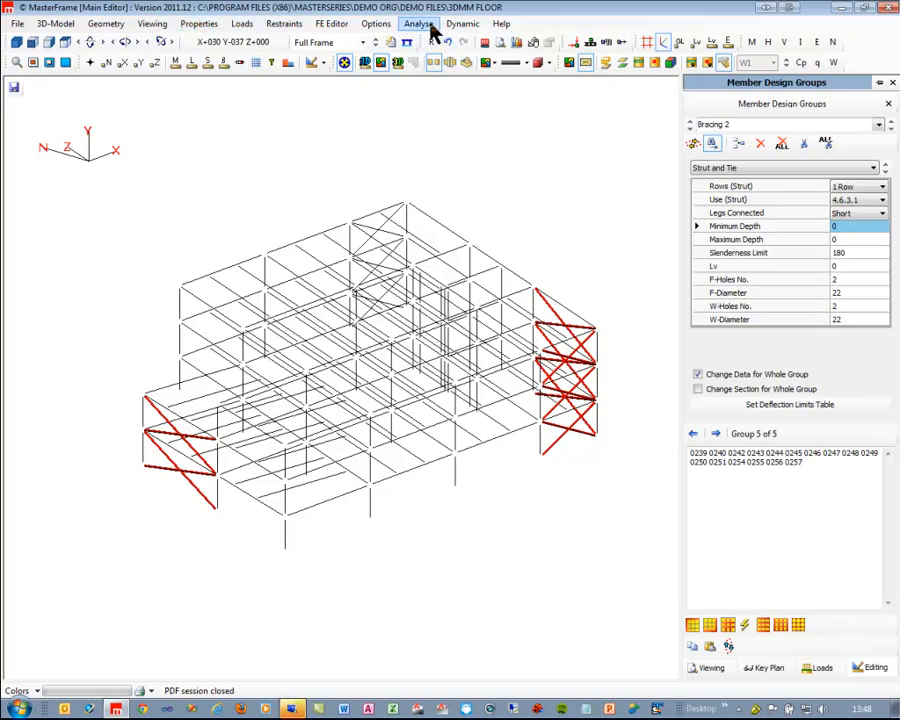
Step: Analyse the floor model and open the steel design of its members to EN 1993-1-1
left_click(420, 24)
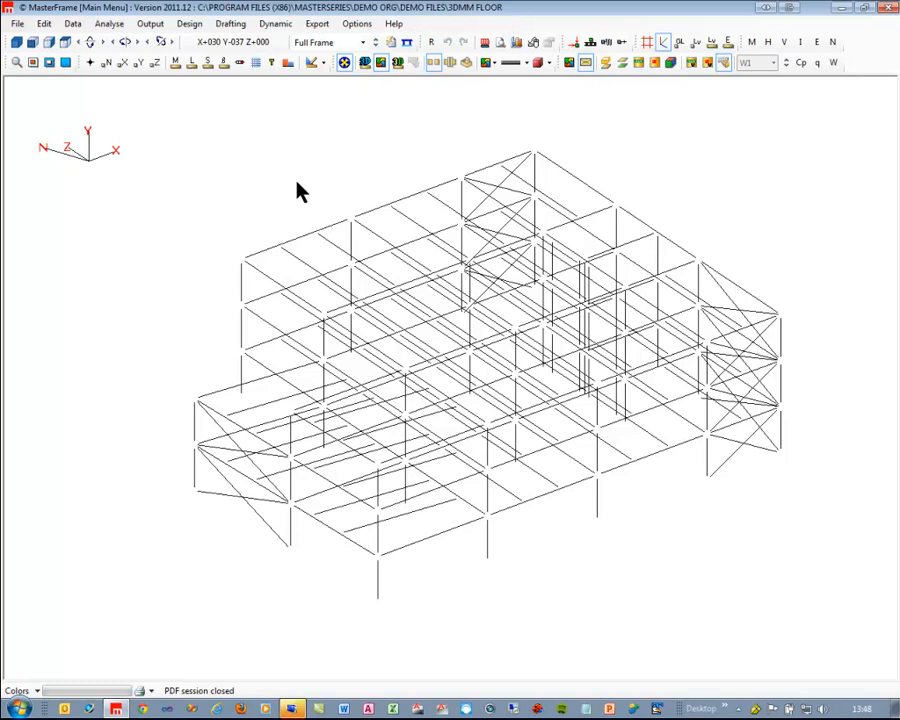
left_click(189, 24)
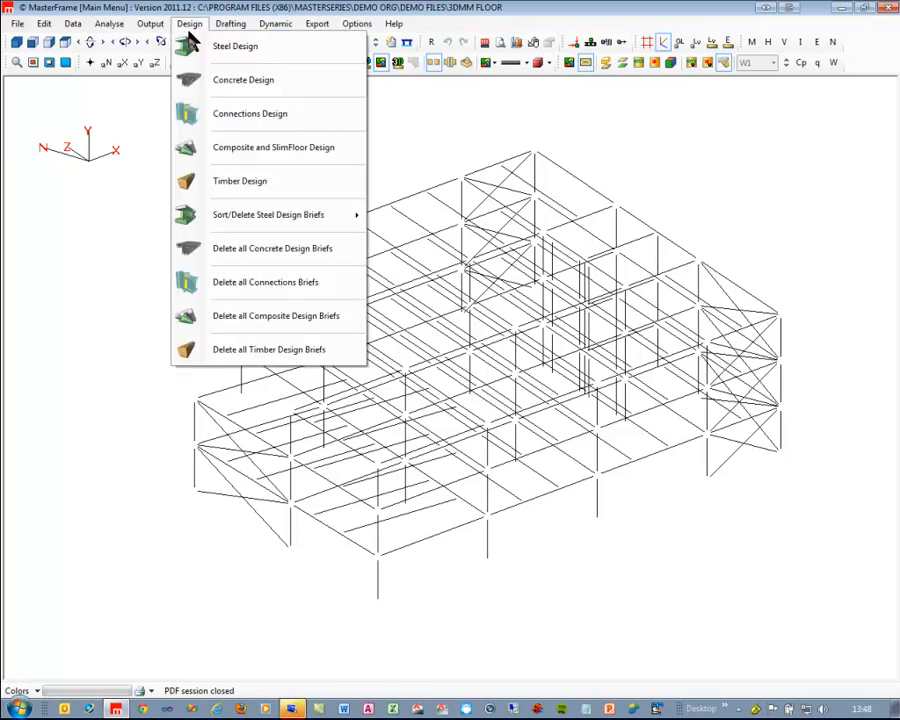
left_click(248, 46)
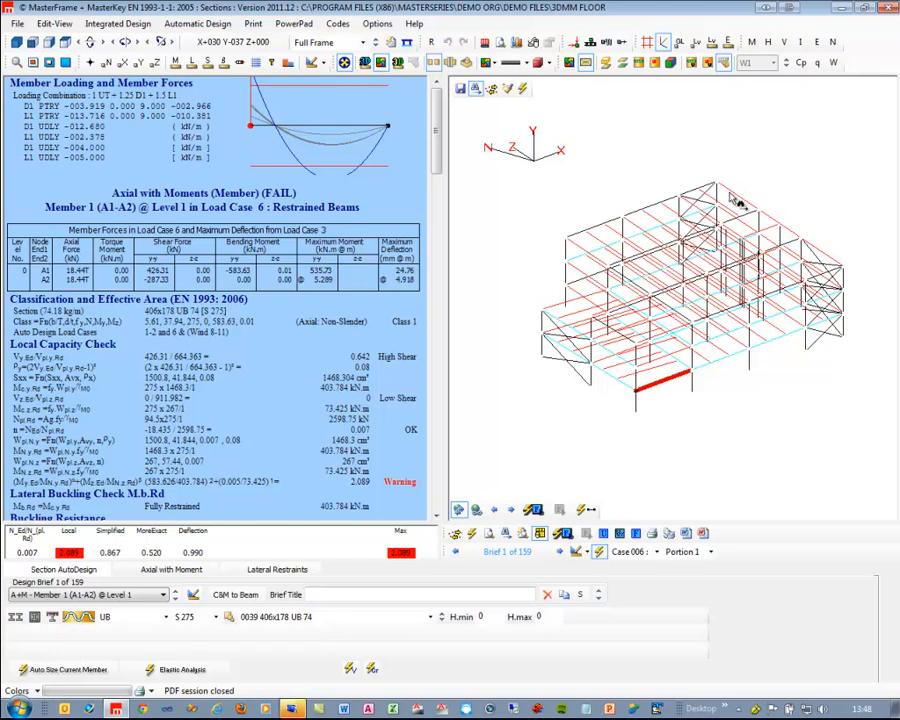
Step: Examine the Eurocode checks for level 3 beam Members 113-114, 110-112, 101 and 108-109, and 230, and for level 1 column Member 289 (C11)
left_click(700, 188)
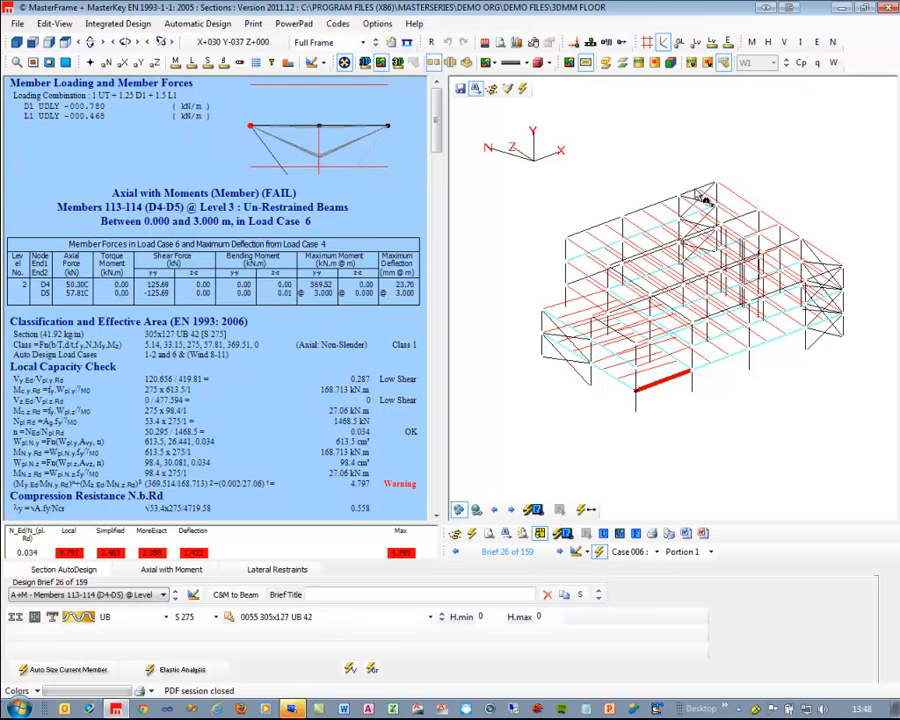
left_click(637, 212)
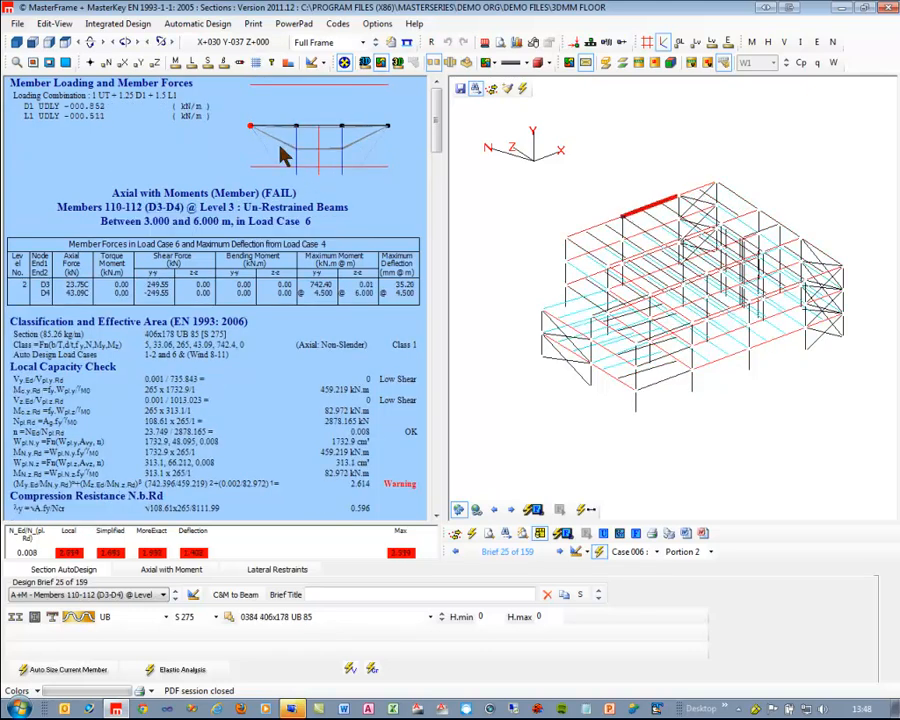
left_click(585, 236)
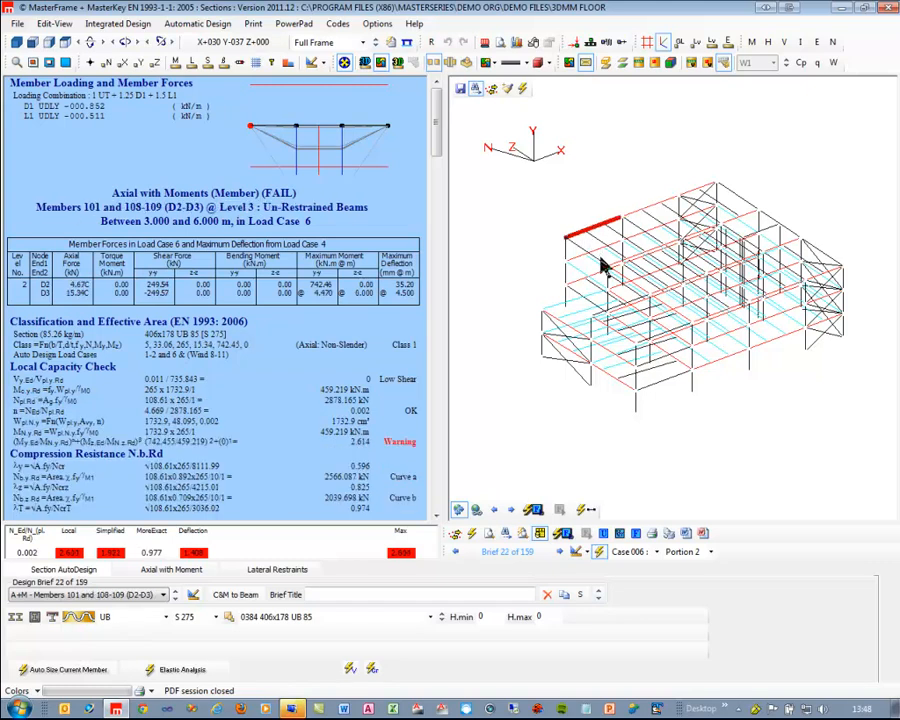
left_click(590, 258)
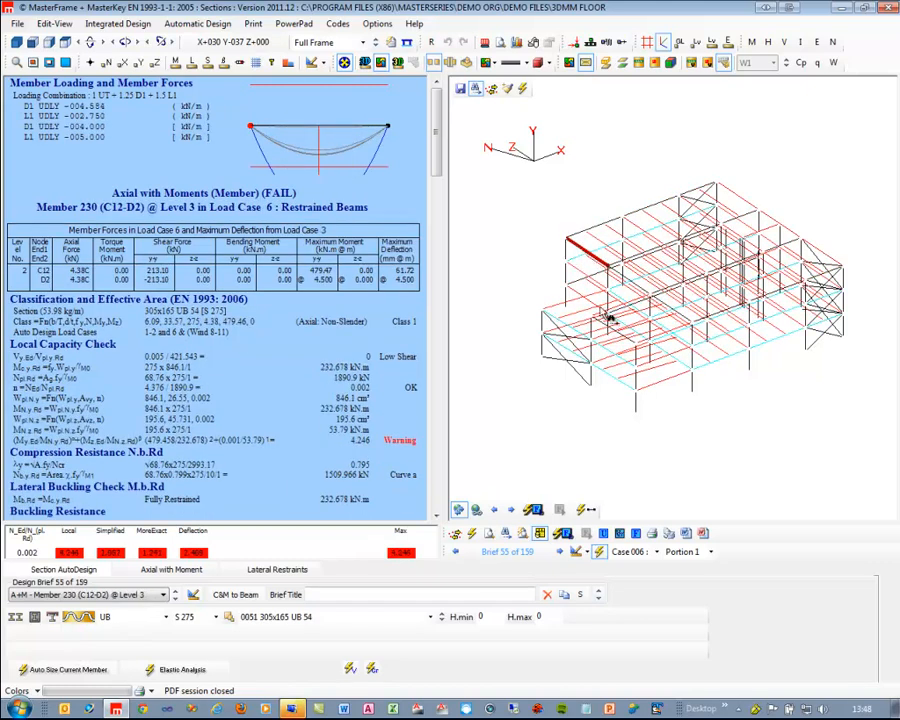
left_click(543, 350)
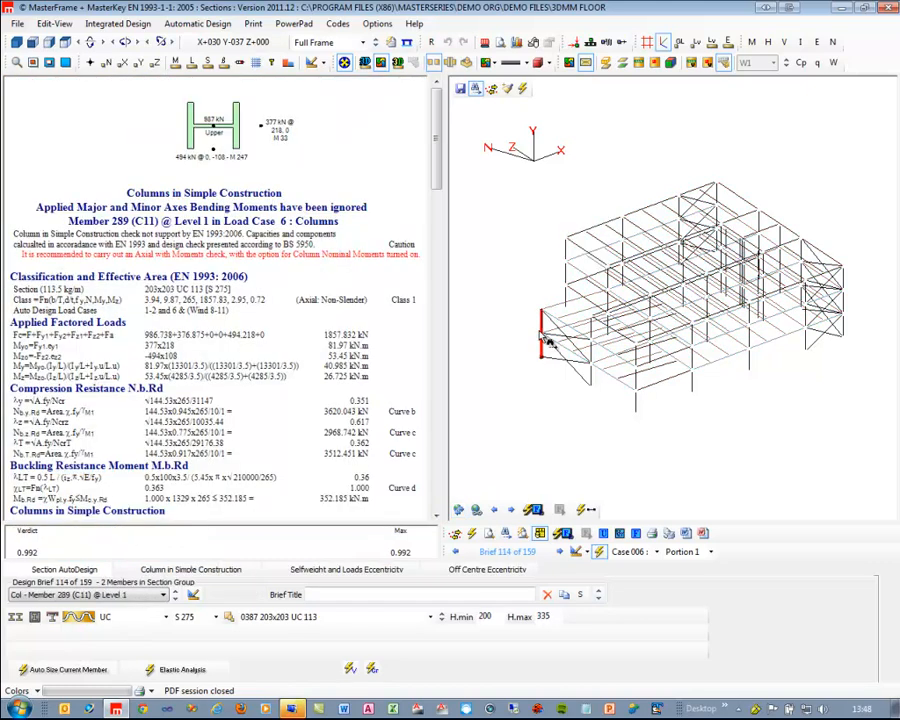
Step: Auto-size all visible members of the floor frame independently
left_click(637, 405)
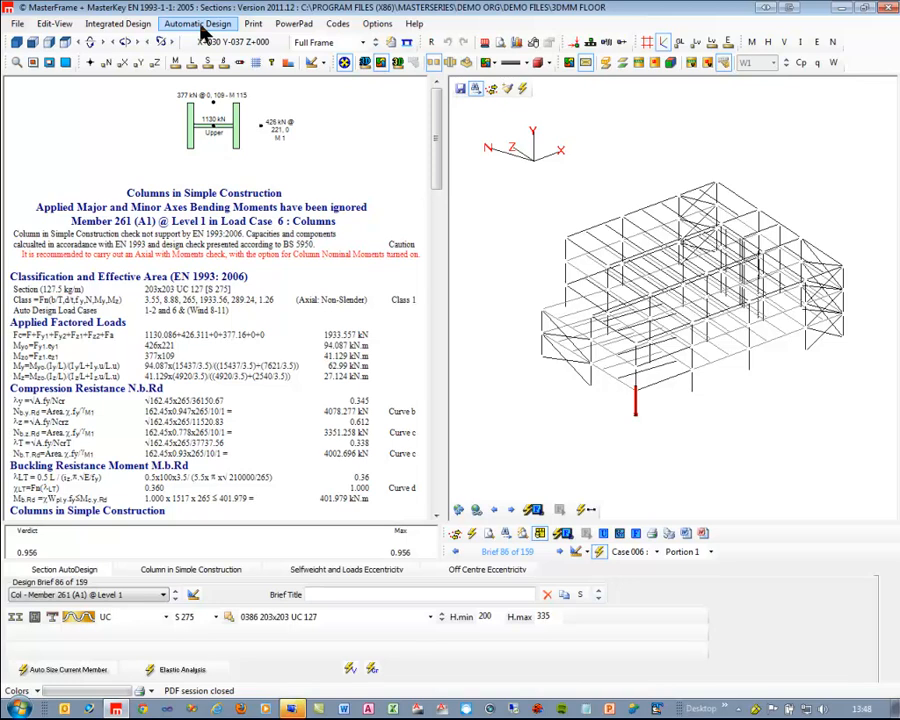
left_click(472, 534)
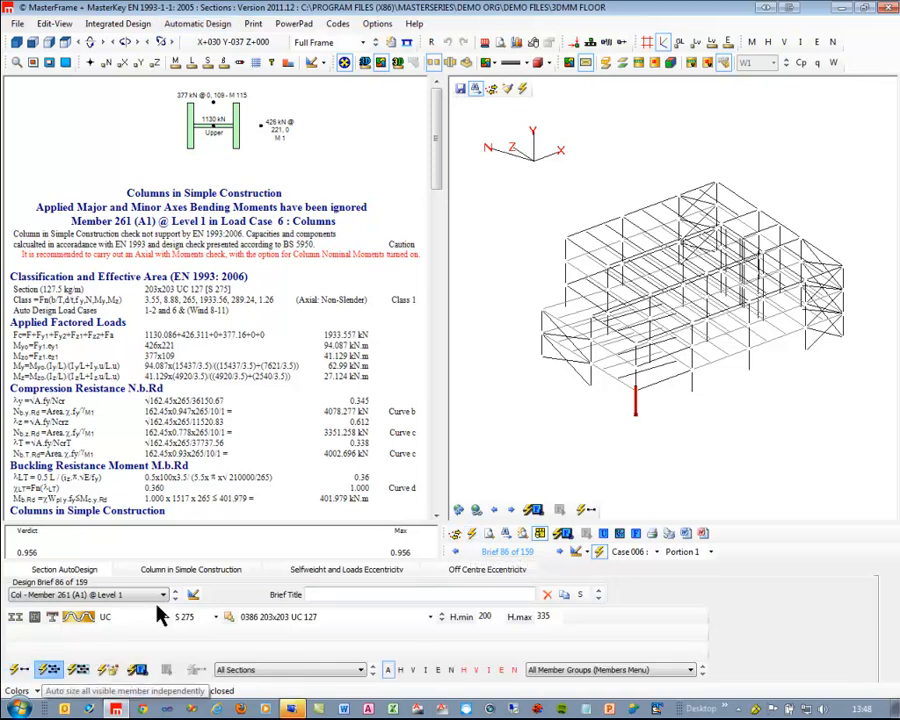
left_click(48, 669)
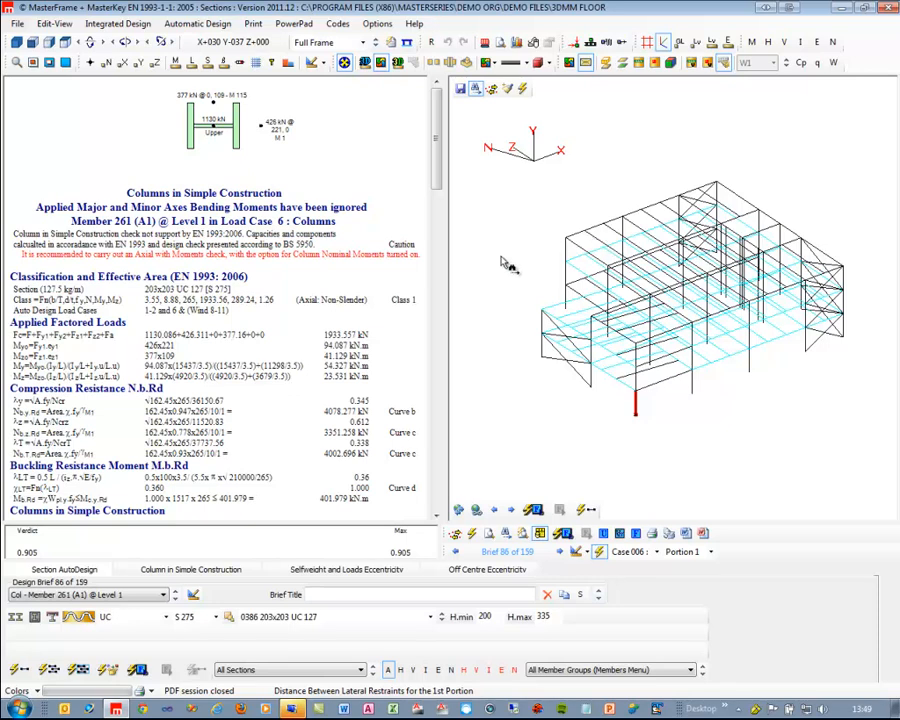
Step: Set the section of level 3 beam Members 113-114 (D4-D5) to 457x152 UB 67
left_click(618, 225)
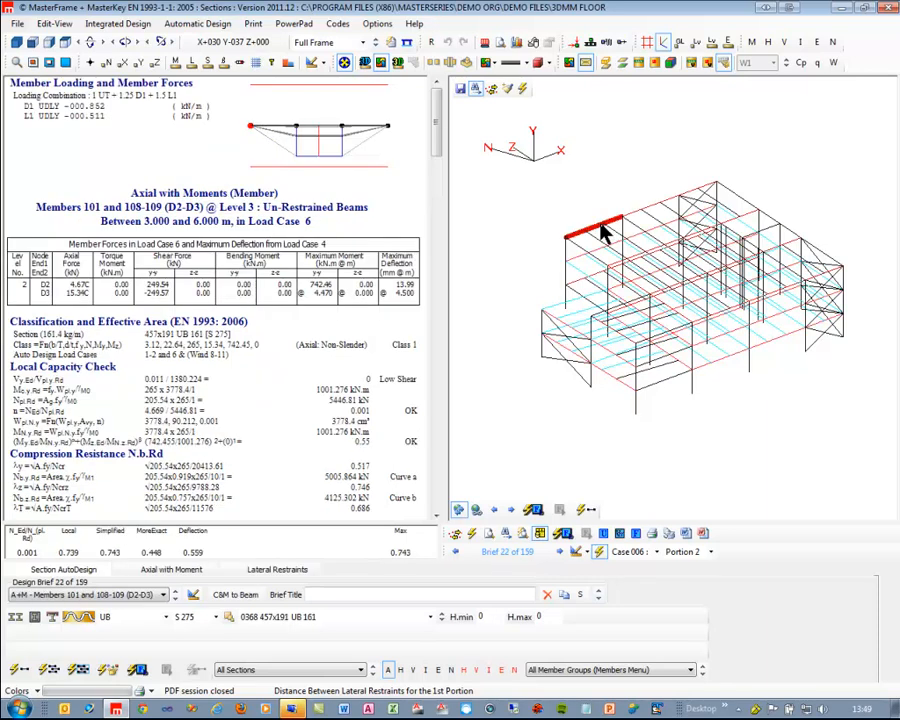
left_click(649, 209)
left_click(686, 192)
left_click(692, 192)
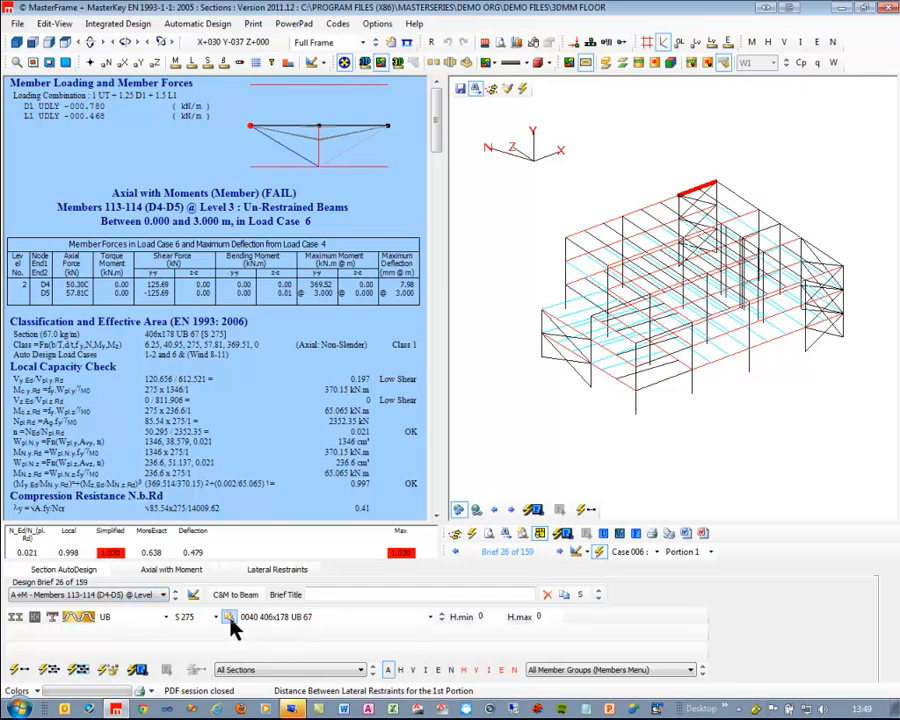
left_click(430, 617)
scroll(386, 344, "up", 2)
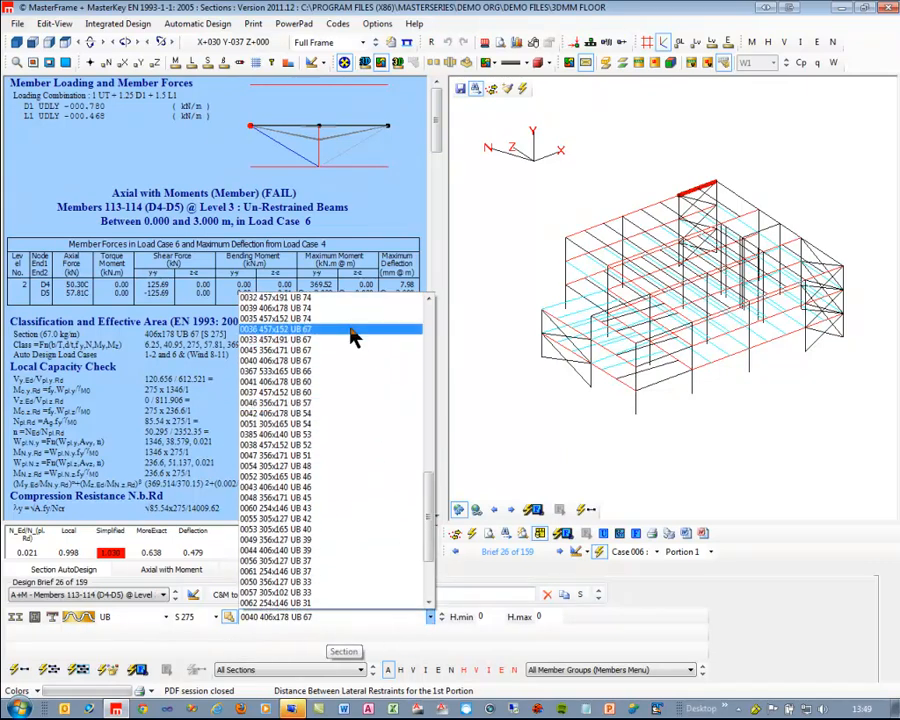
left_click(350, 333)
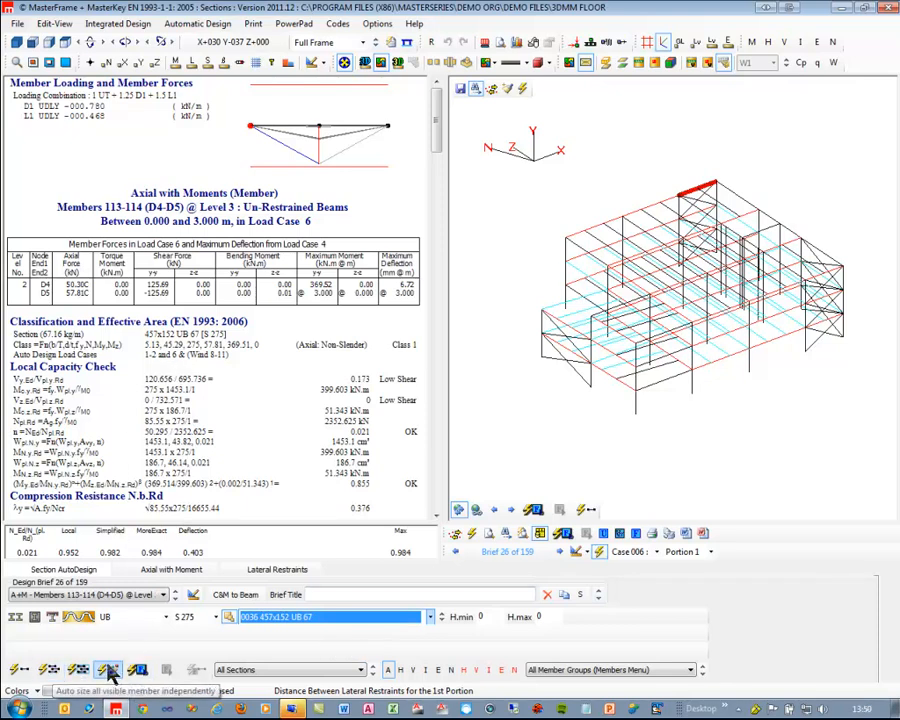
Step: Auto-size all visible members independently and re-analyse the frame, repeating the cycle twice
left_click(47, 673)
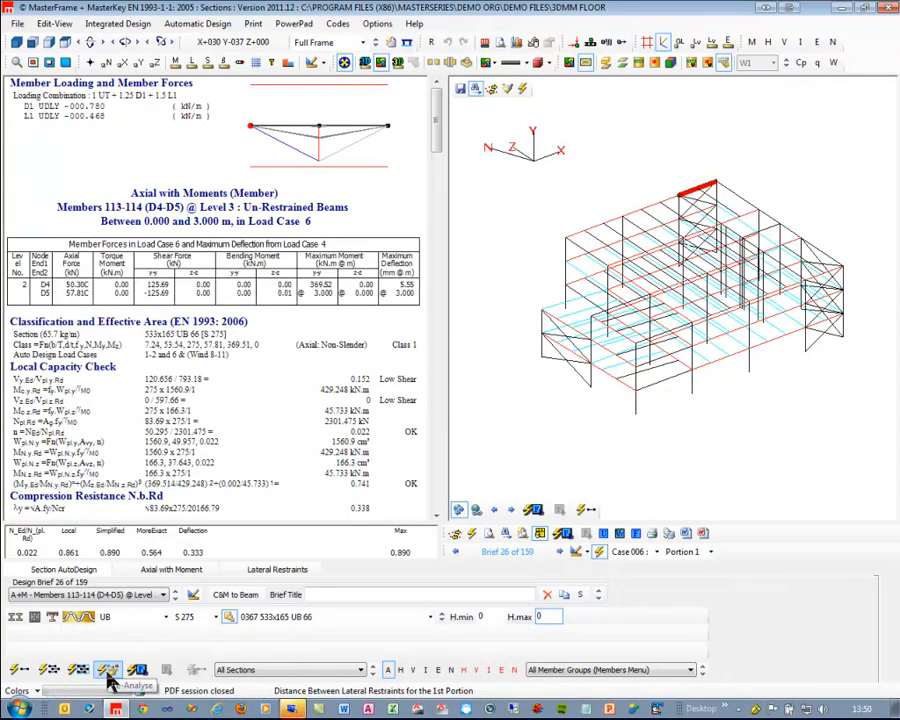
left_click(108, 670)
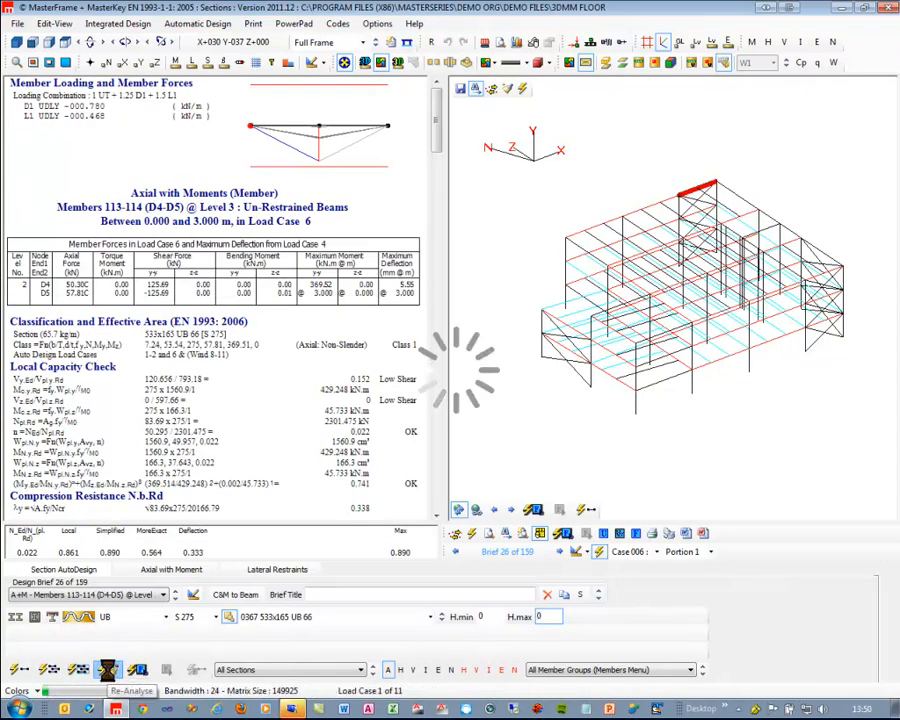
left_click(52, 673)
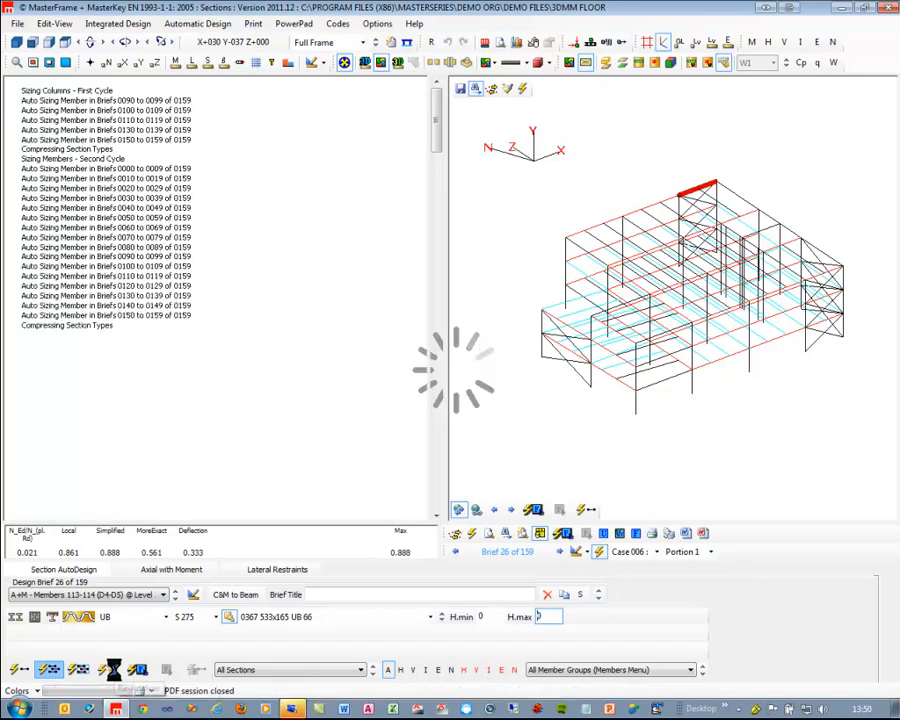
left_click(110, 670)
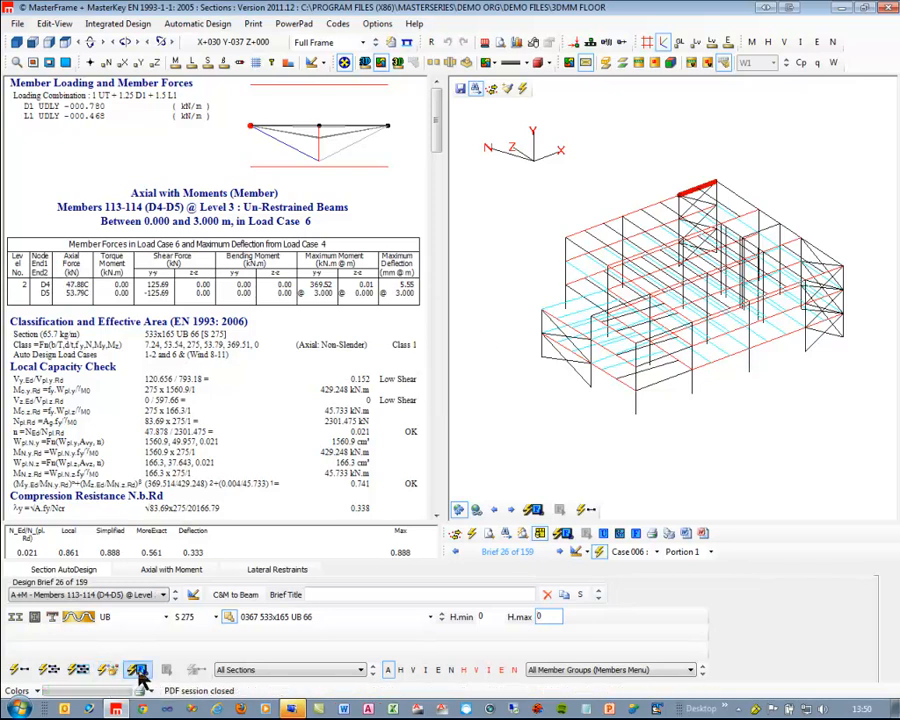
Step: Scan the current view for failing members and check the sections available for level 1 column Member 264 (A3)
left_click(138, 671)
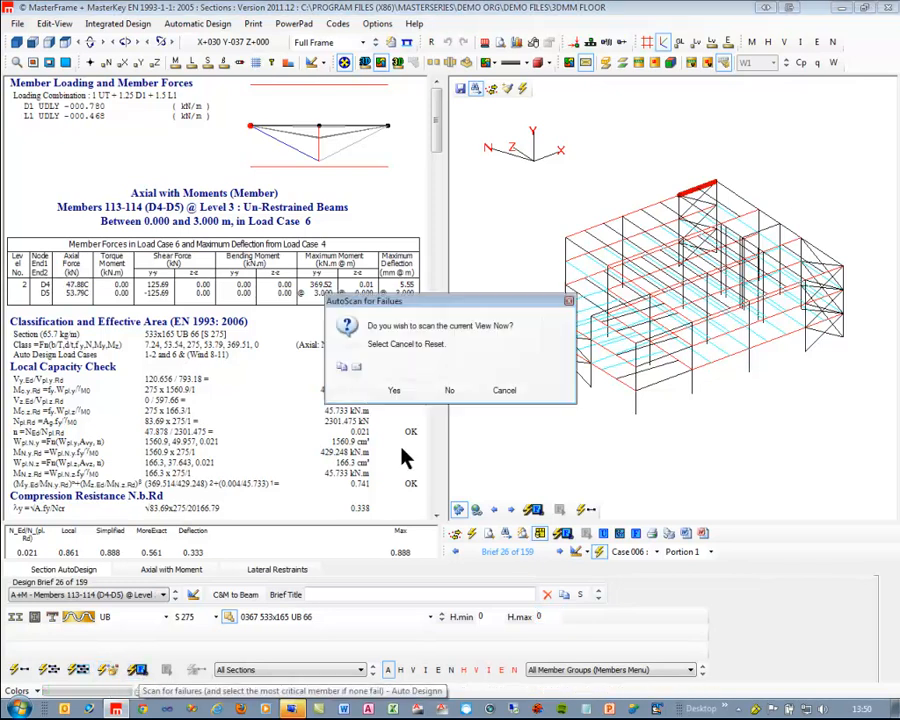
left_click(394, 391)
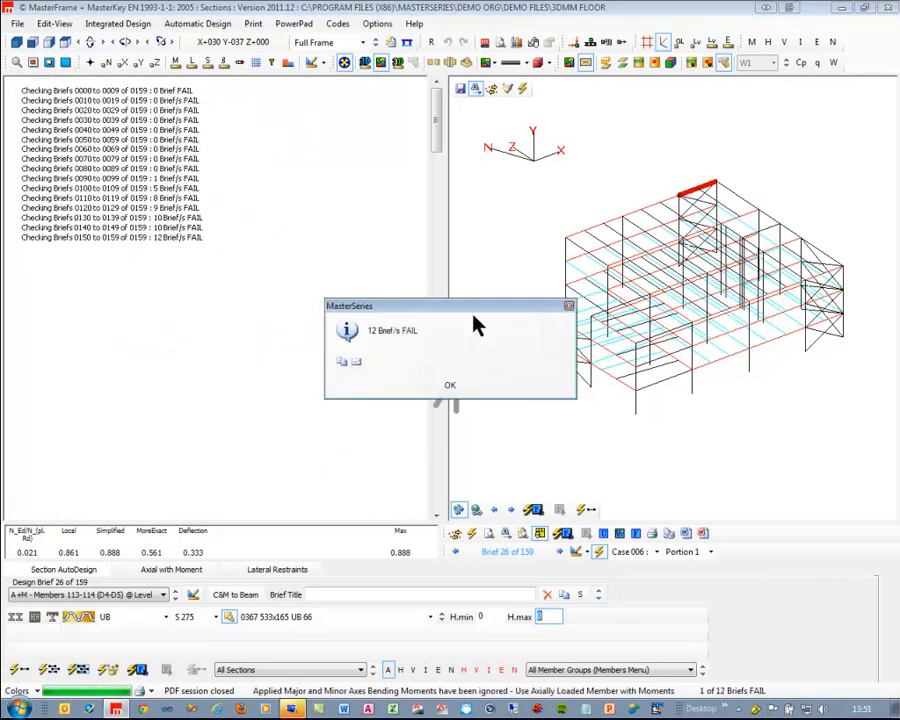
left_click(452, 387)
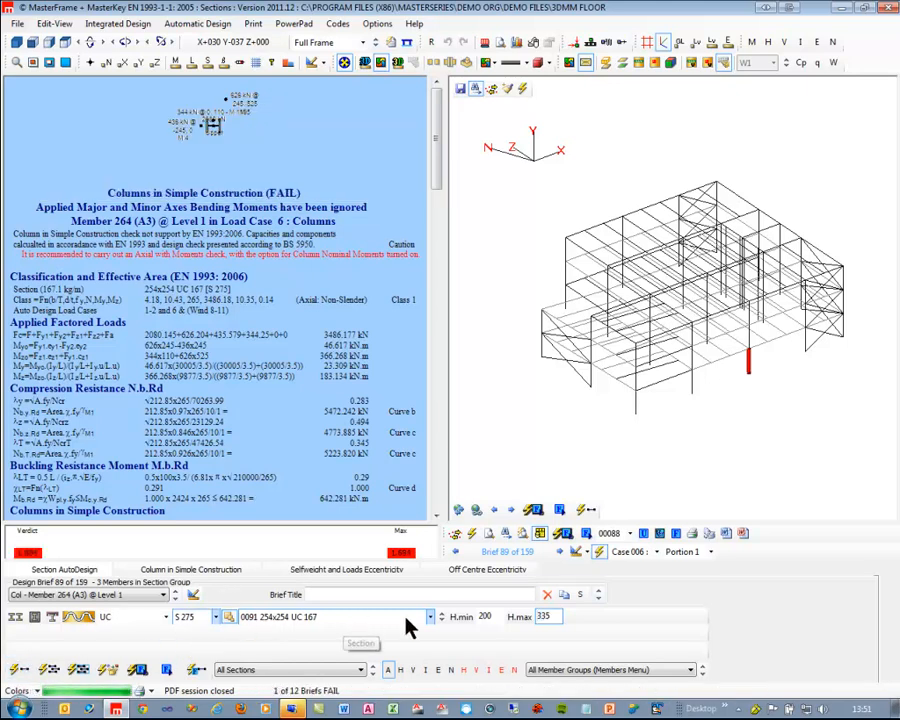
left_click(430, 617)
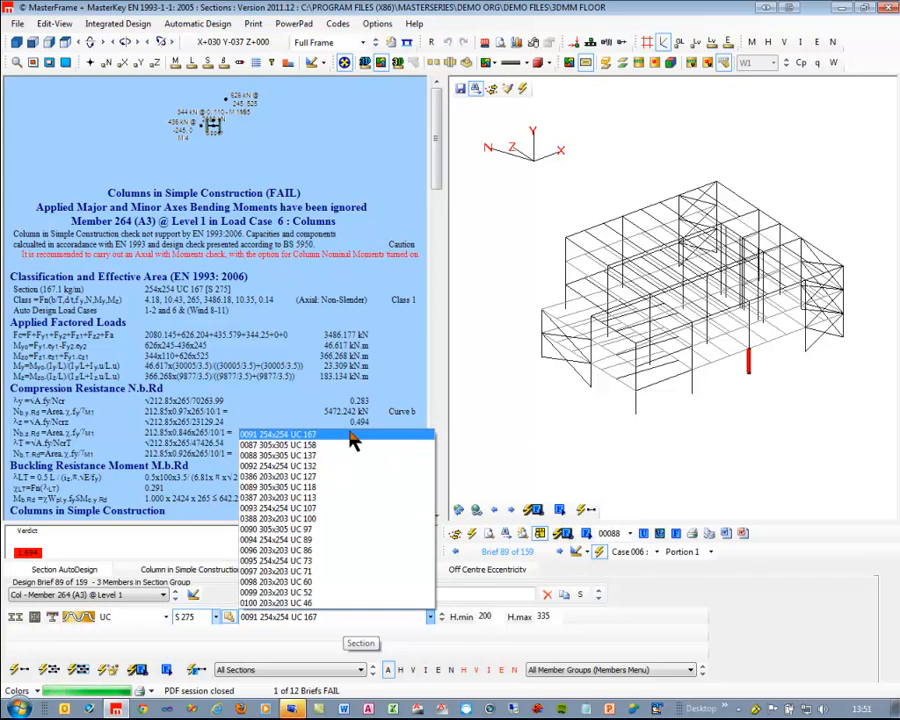
left_click(578, 414)
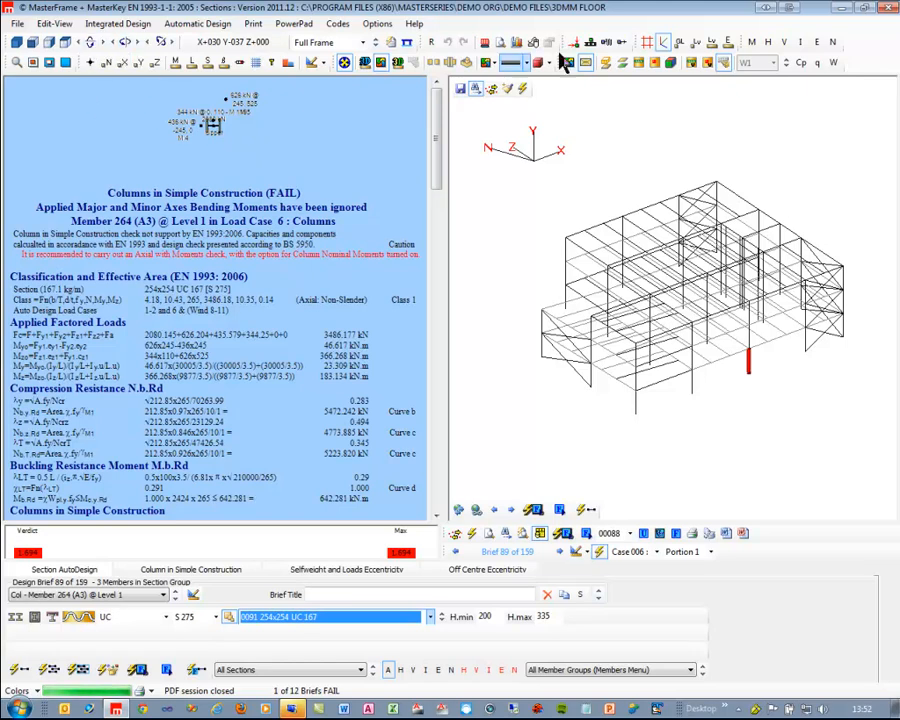
Step: Leave the steel design without saving the floor model and open the Demo.$5 frame file
left_click(887, 7)
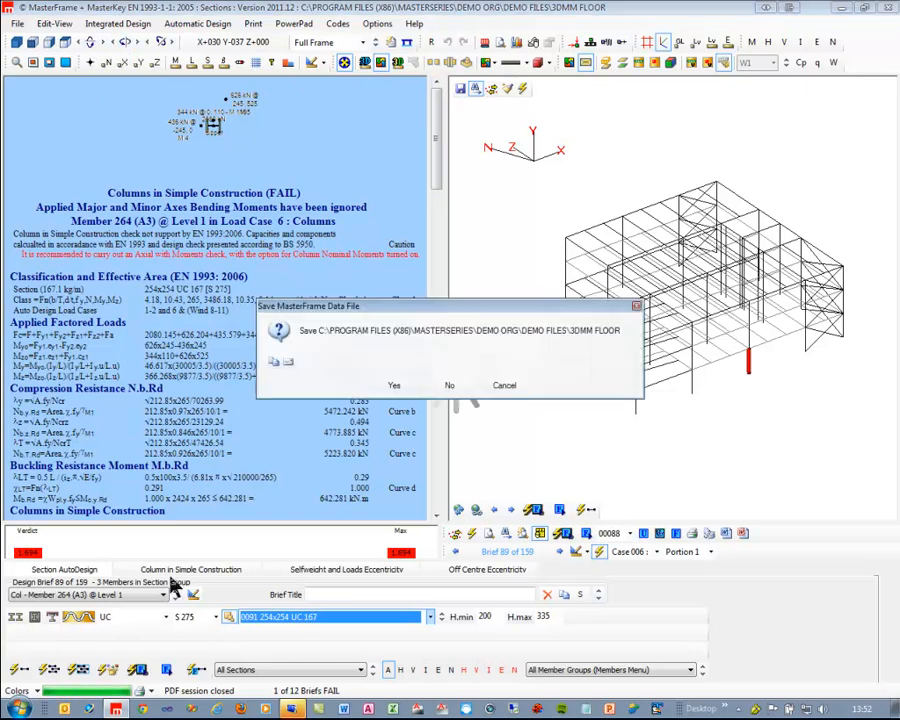
left_click(449, 385)
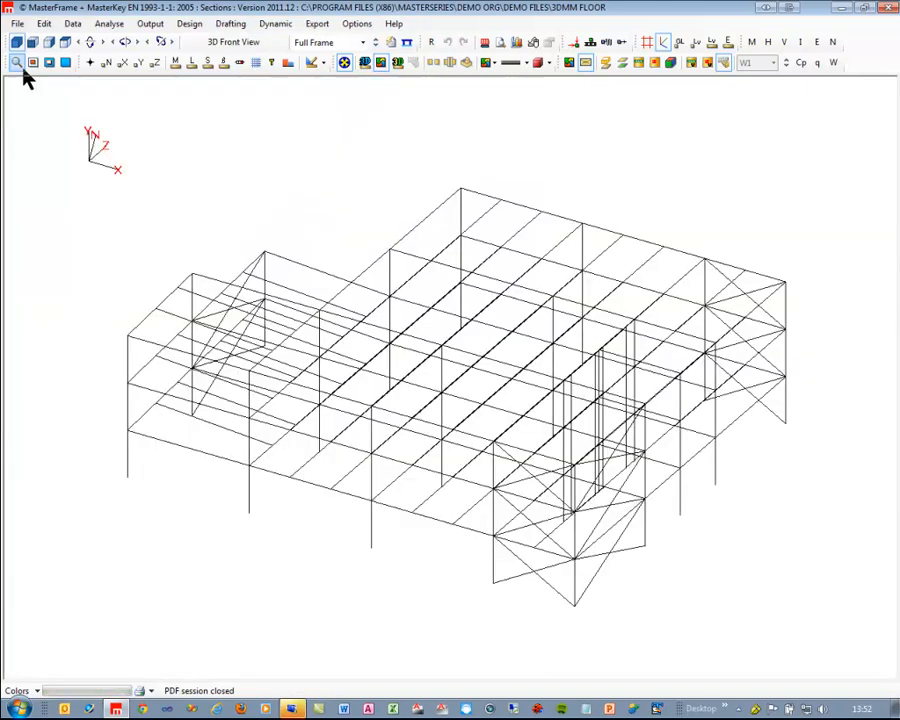
left_click(17, 23)
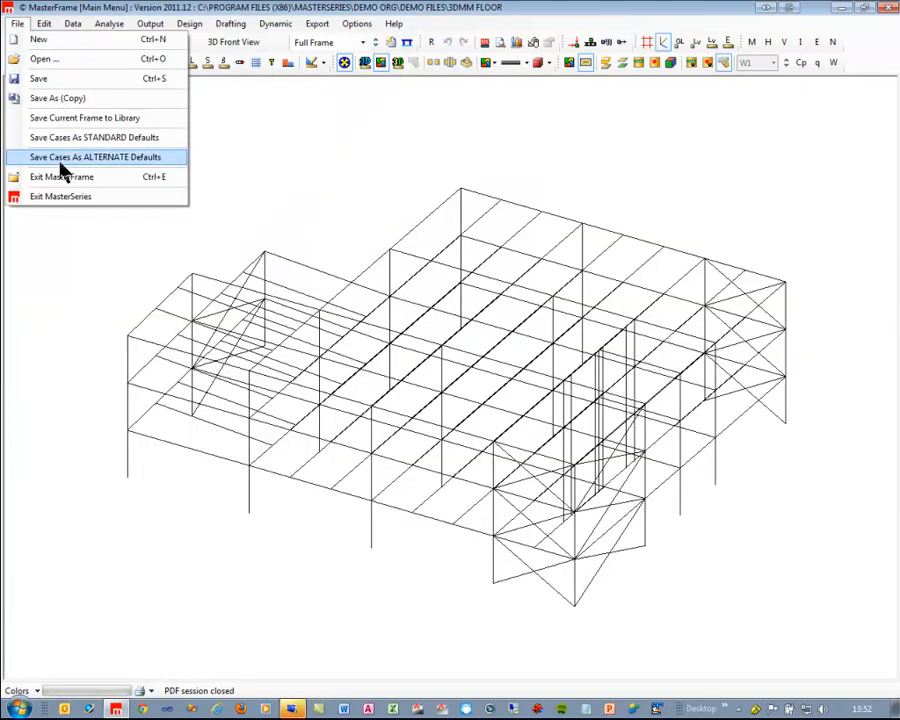
left_click(46, 59)
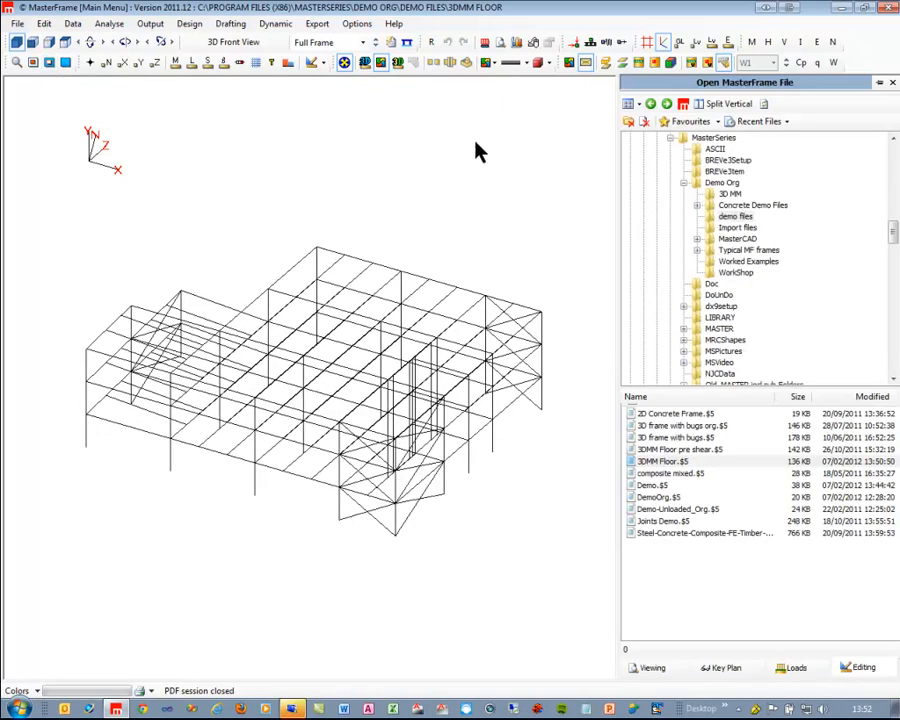
left_click(651, 487)
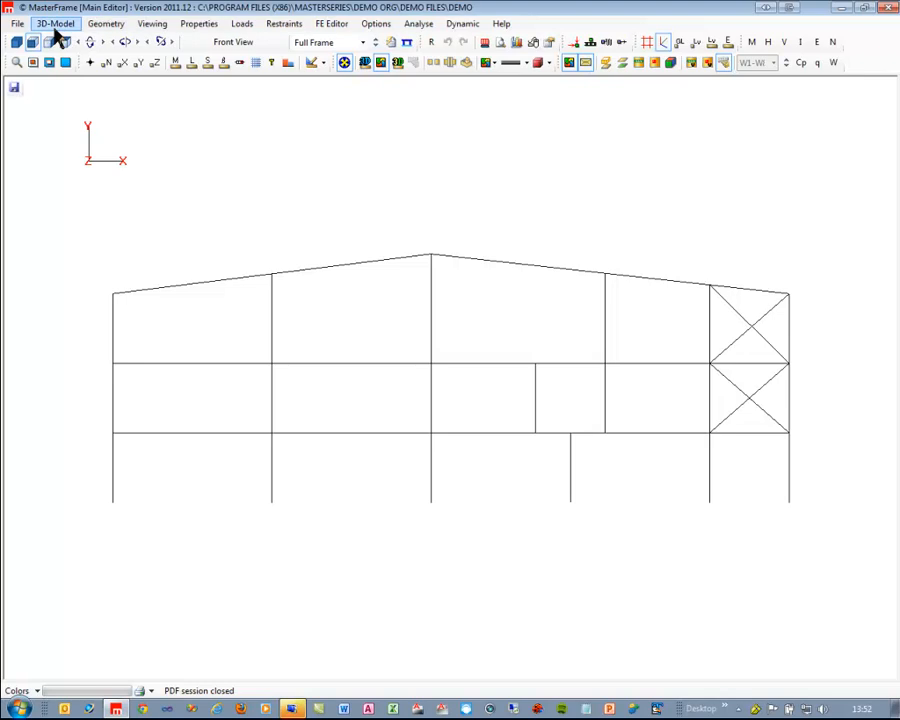
Step: Create a steel member design group named Portal Beams with the design type Axial with Moments + Appendix-G
left_click(56, 25)
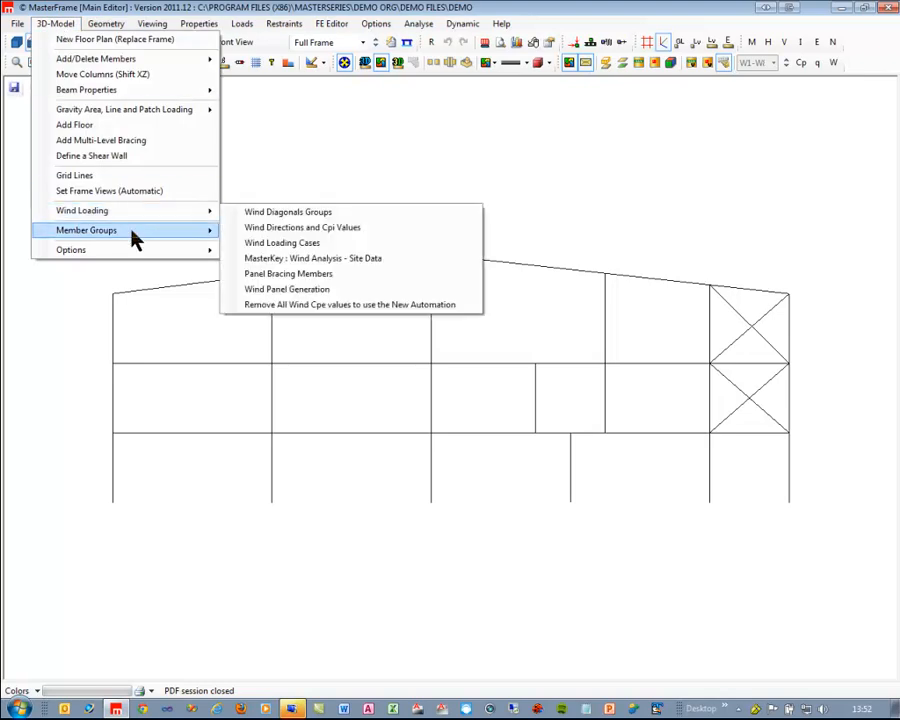
mouse_move(133, 231)
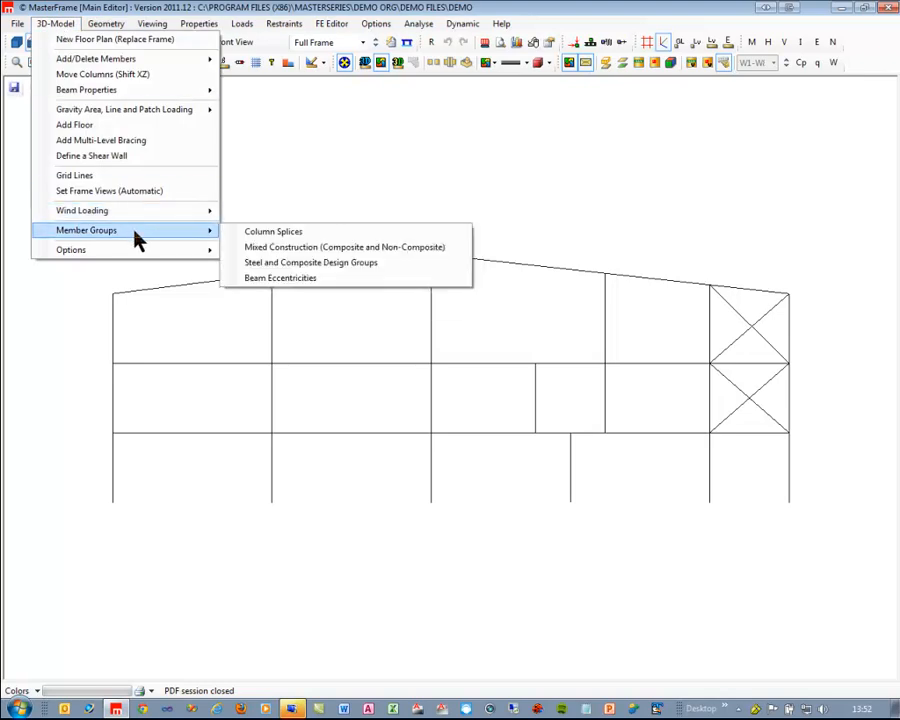
left_click(297, 263)
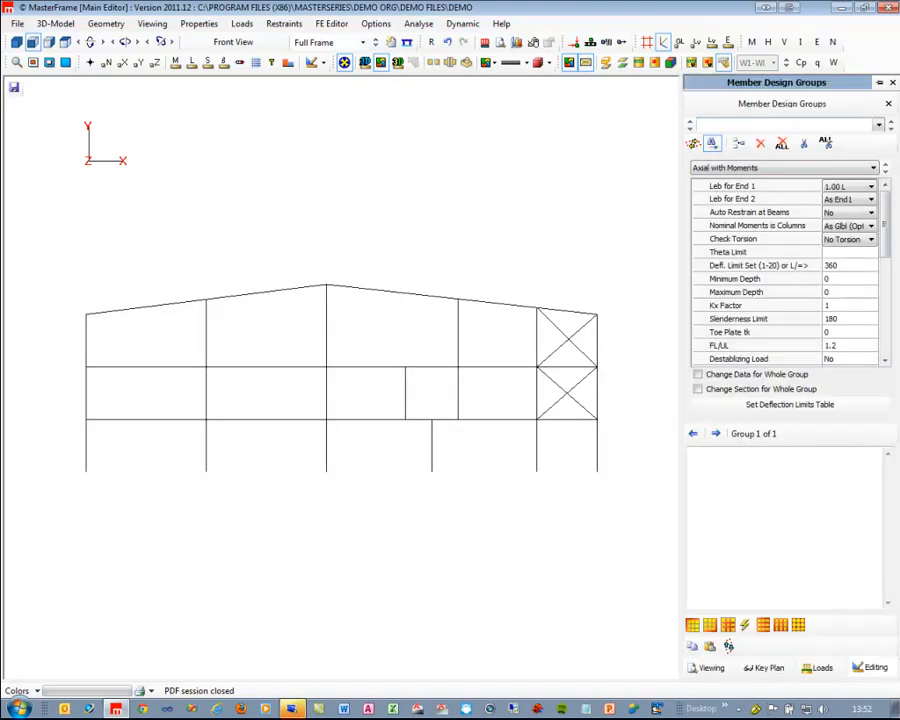
type("Portal Beams")
left_click(800, 169)
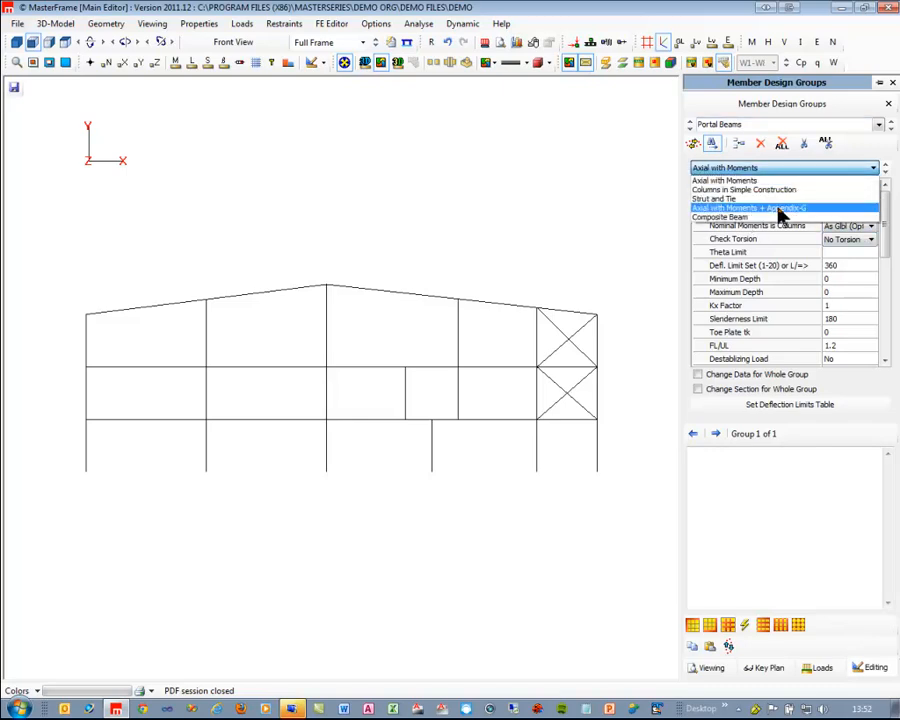
left_click(783, 210)
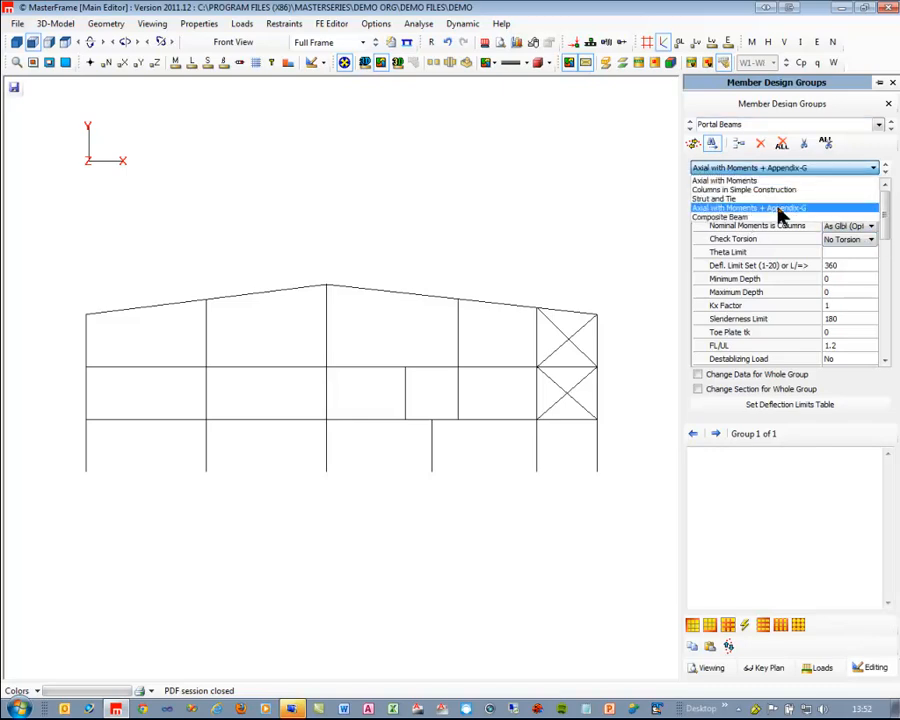
Step: Set Portion 1 of the Portal Beams group to 1.8 and assign the two rafters meeting at the ridge
left_click(848, 334)
left_click(887, 336)
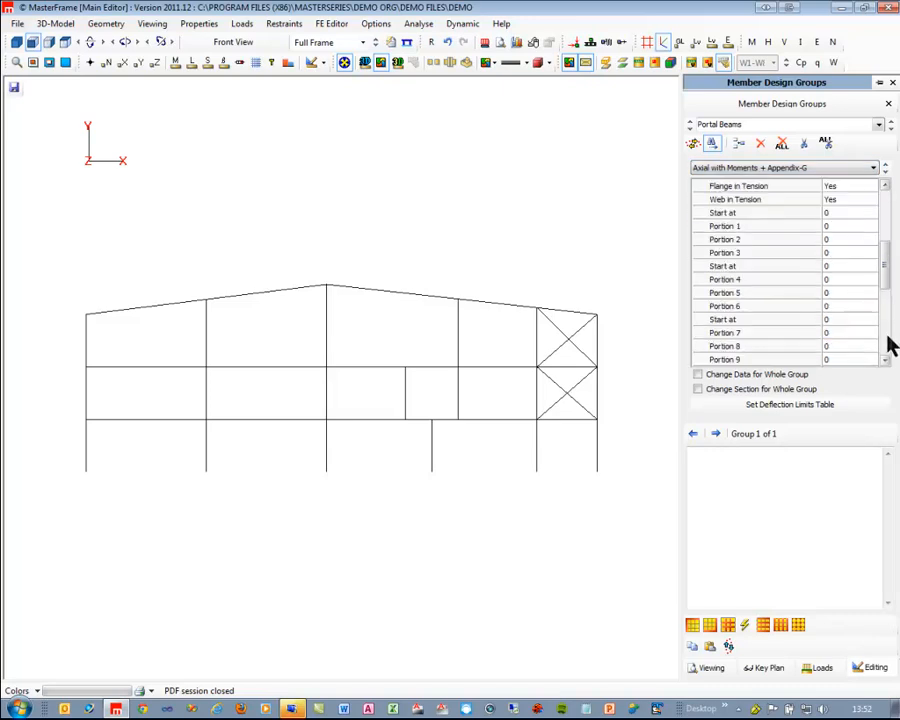
left_click(828, 226)
type("1.")
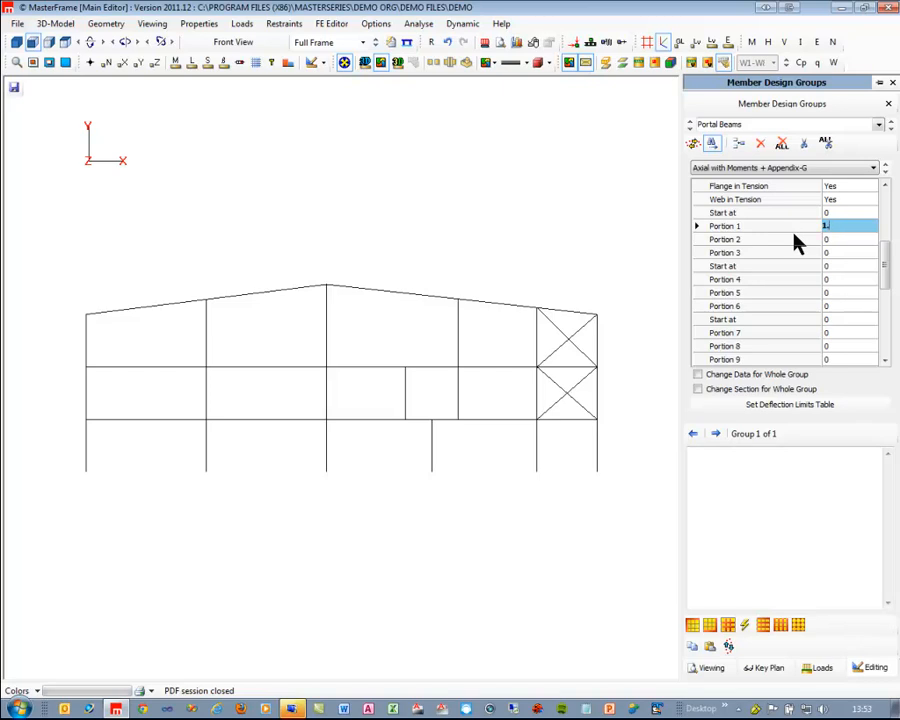
type("8")
left_click(693, 143)
left_click(281, 290)
left_click(380, 290)
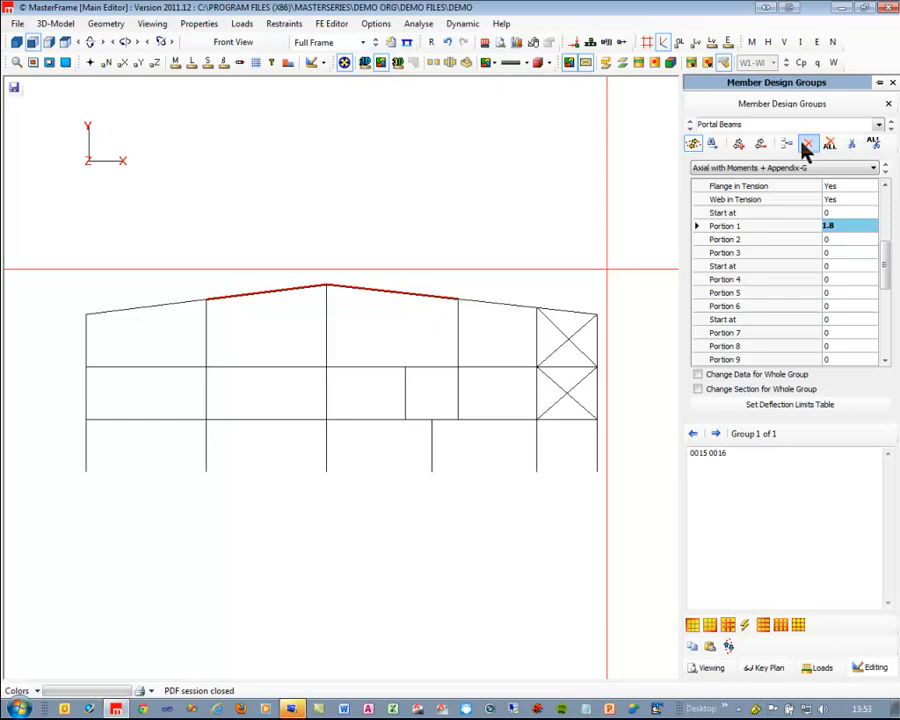
Step: Create a design group named Beams int and assign the beams of both floor levels outside the braced bay
left_click(786, 145)
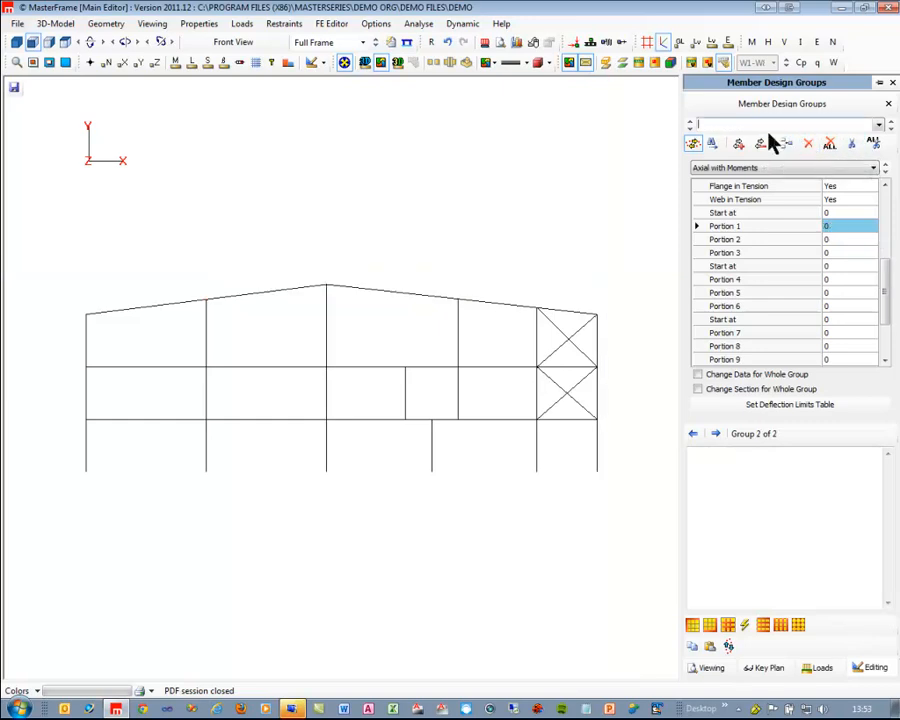
type("Beams int")
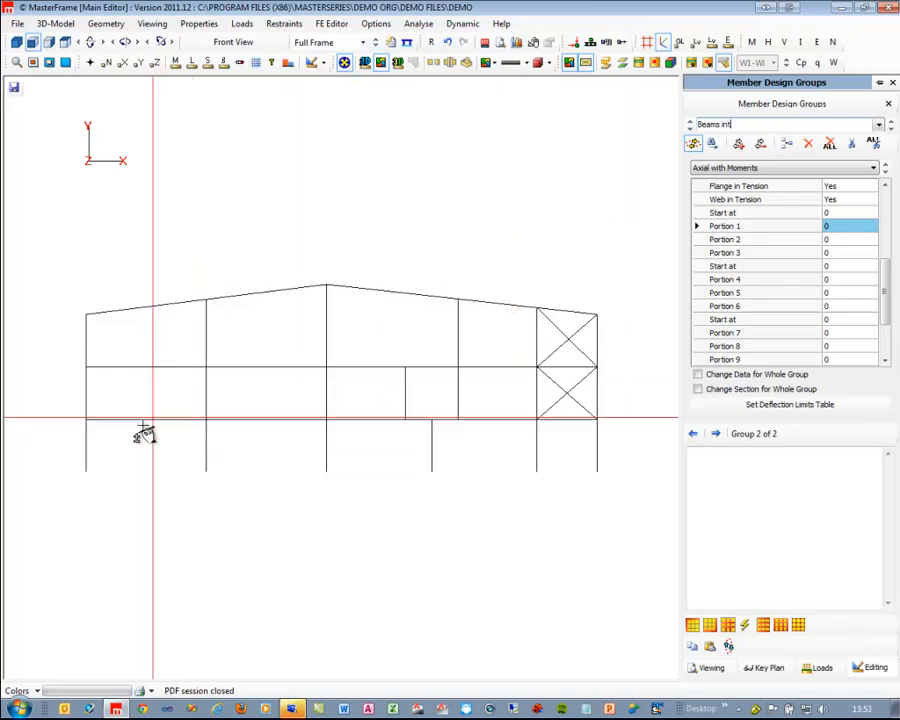
left_click(712, 506)
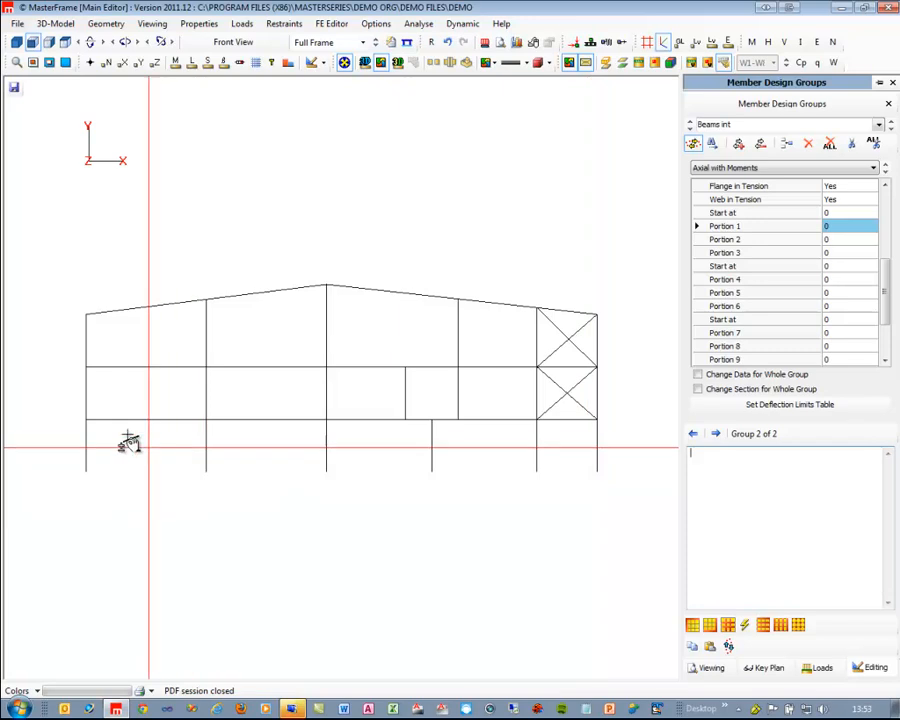
left_click_drag(102, 414, 512, 413)
left_click_drag(515, 361, 97, 374)
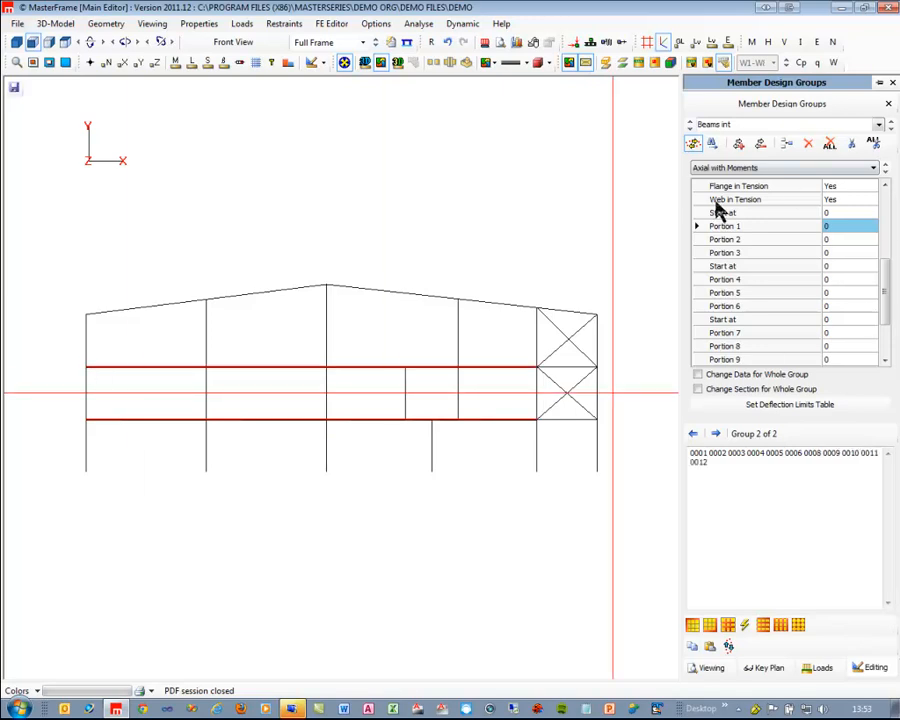
Step: Set the Beams int group's End 1 restraint (Leb) to Full Rest and its maximum depth to 600
left_click_drag(886, 277, 880, 180)
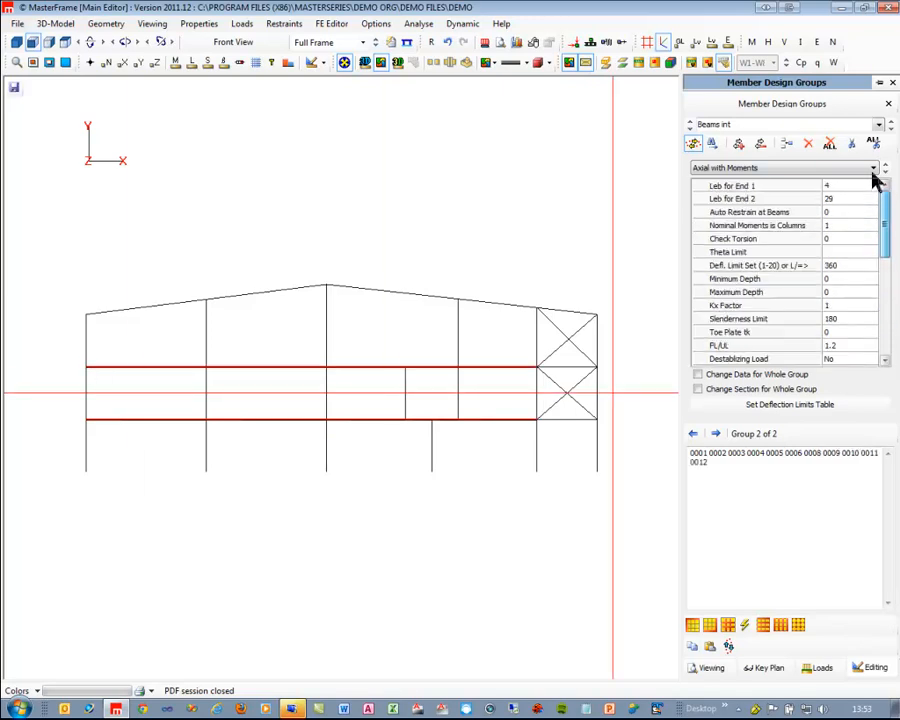
left_click(849, 187)
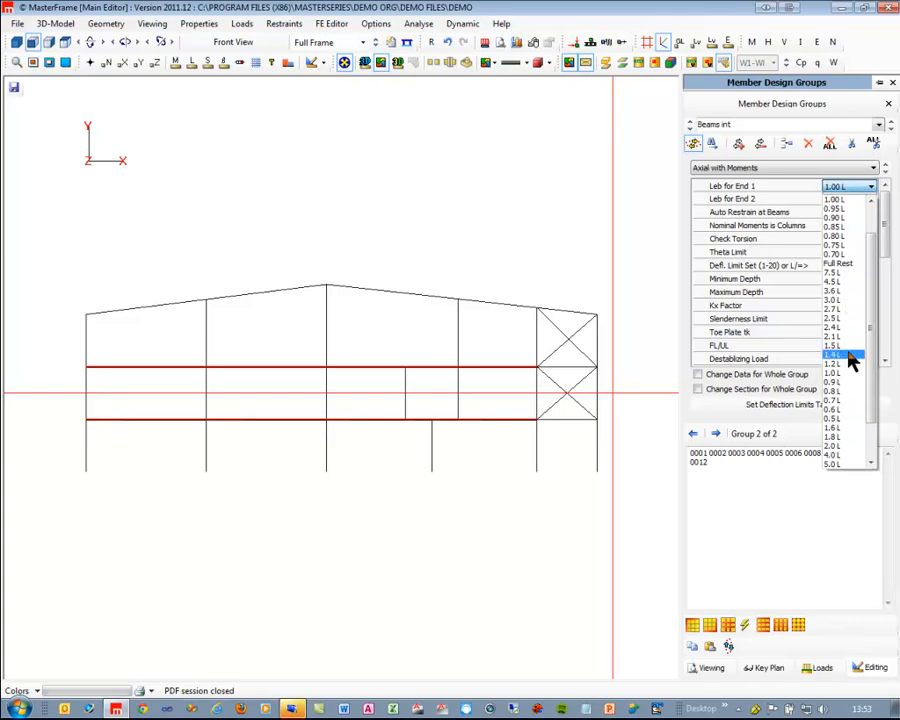
left_click(850, 264)
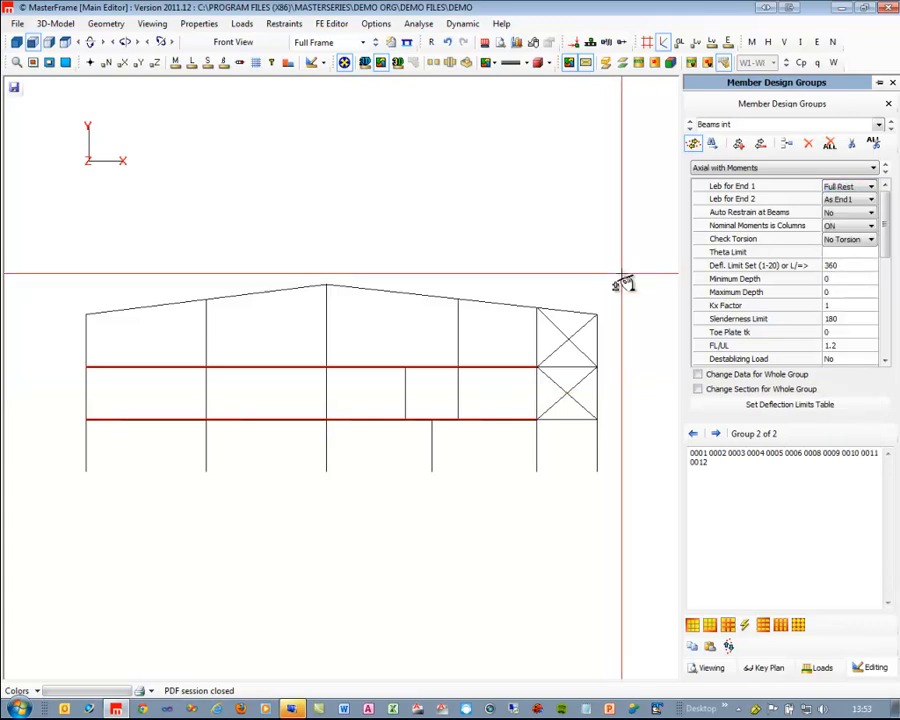
left_click(843, 291)
type("600")
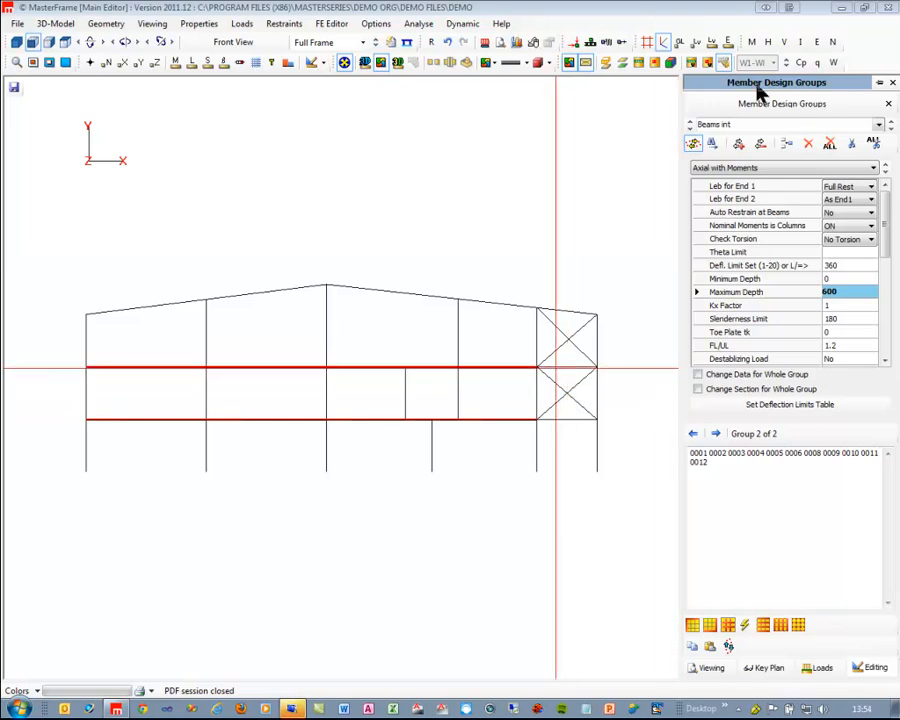
Step: Create a member design group named Columns and assign the leftmost ground-floor column
left_click(789, 147)
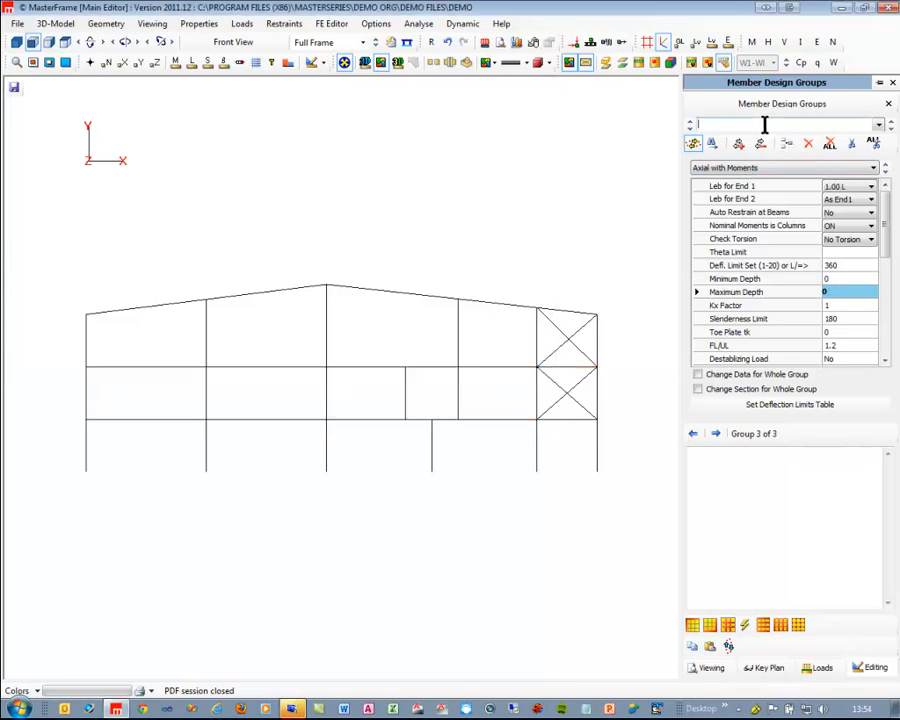
type("Columns")
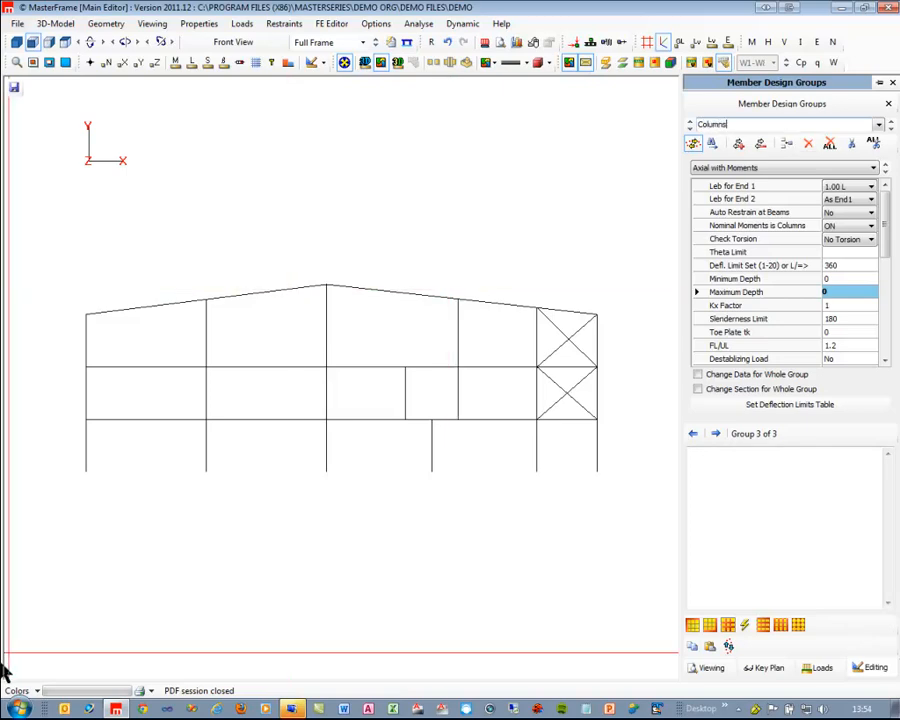
left_click(85, 450)
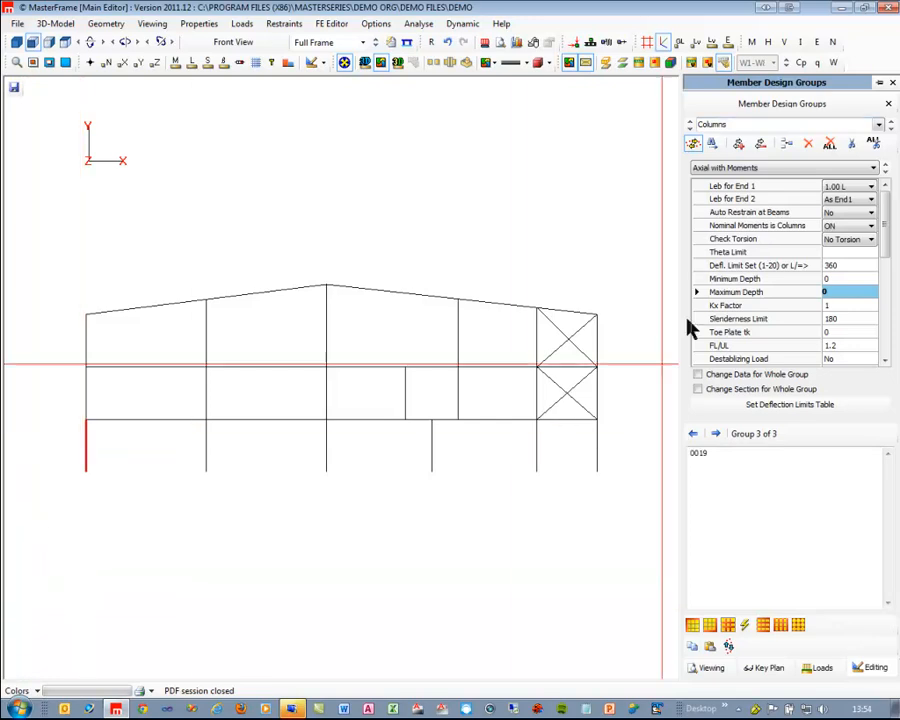
Step: Set the Columns group's design type to Columns in Simple Construction, with a Kx factor of .85 and a Ky factor of .7
left_click(733, 170)
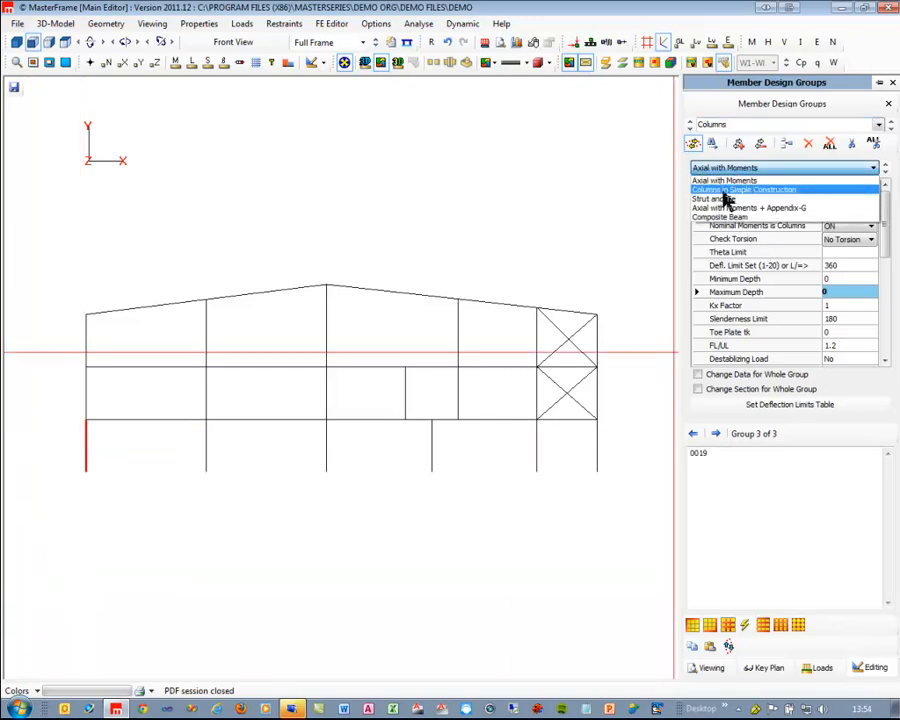
left_click(724, 190)
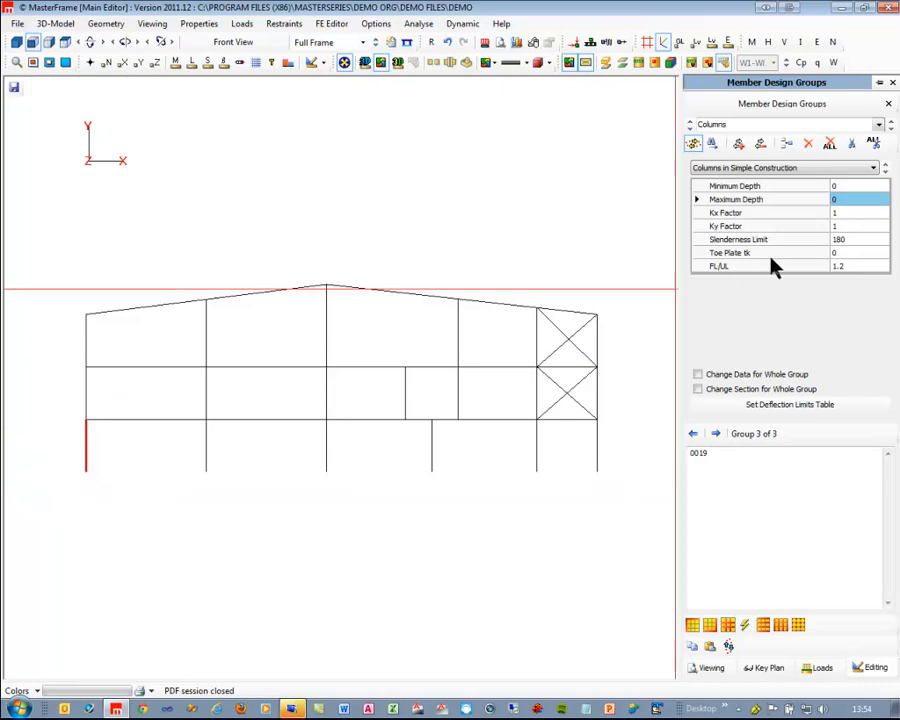
left_click(850, 213)
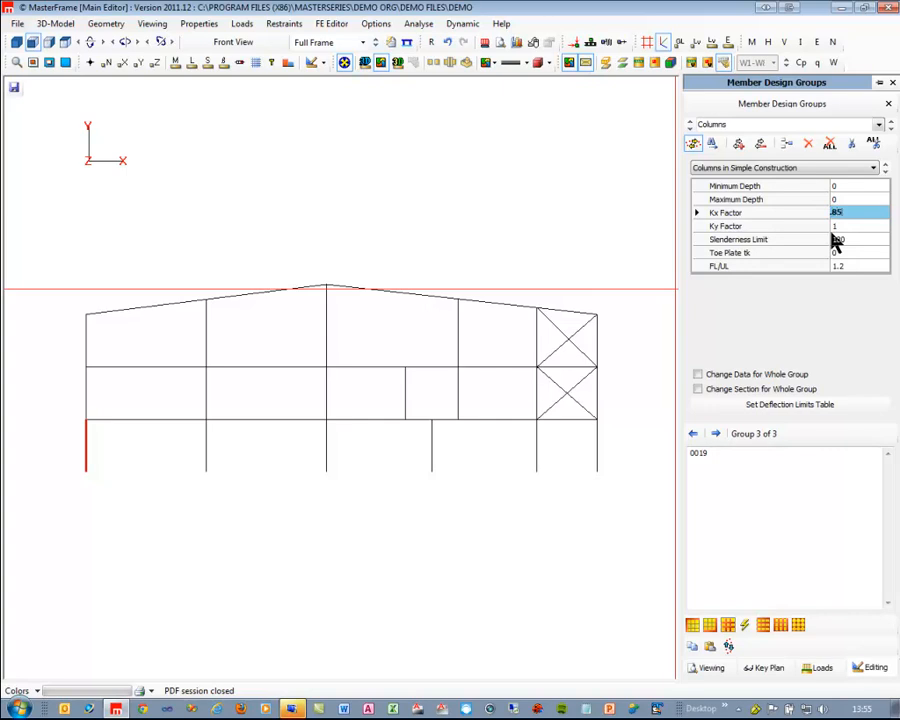
left_click(832, 227)
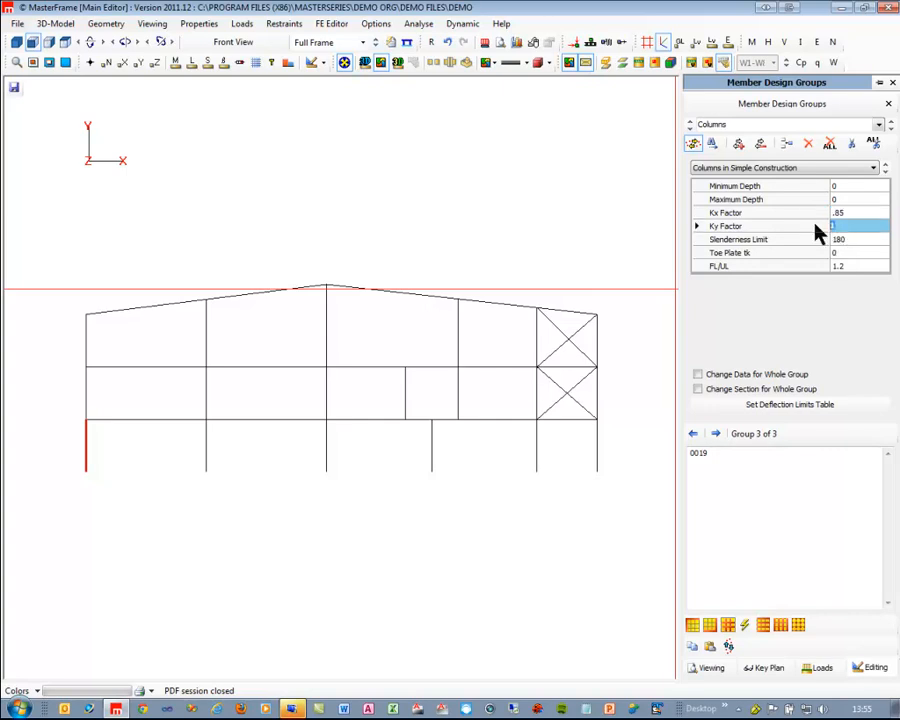
type(".7")
Step: Change the Columns group's design type to Axial with Moments and review its Kx factor
left_click(704, 170)
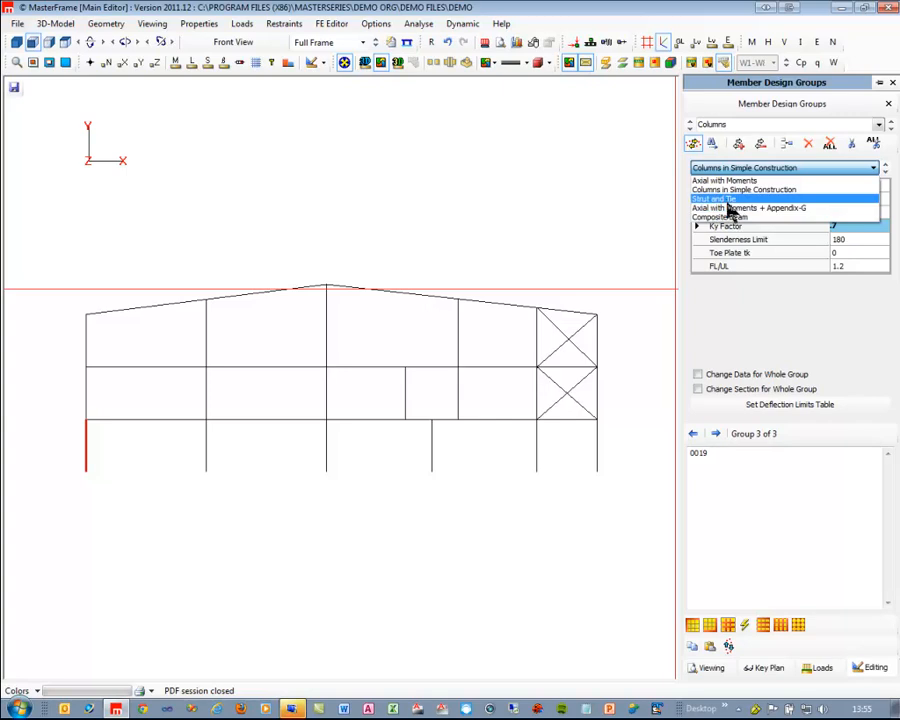
left_click(724, 180)
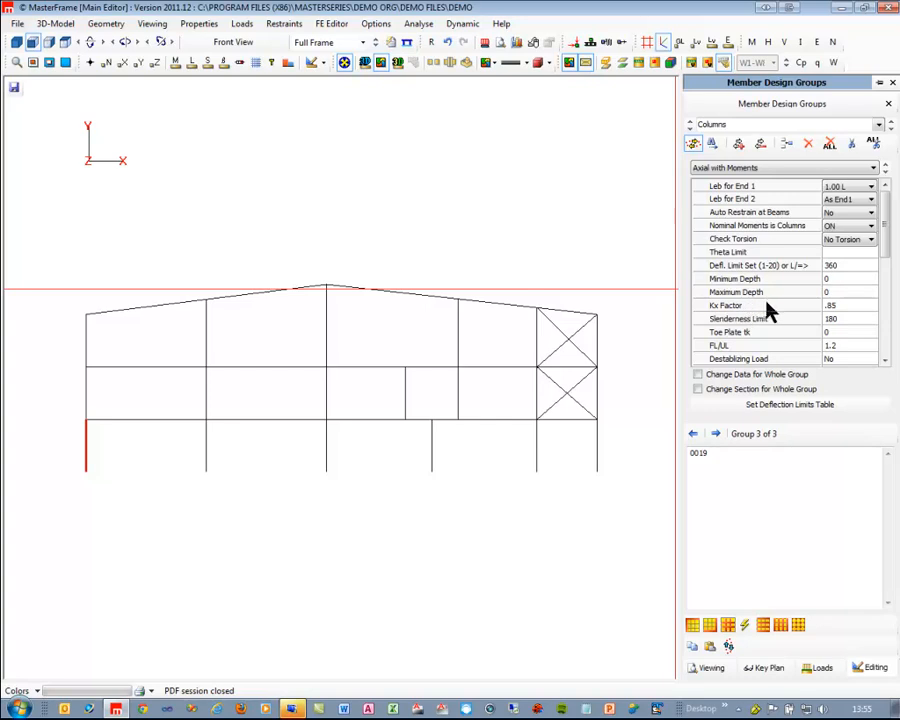
left_click(838, 306)
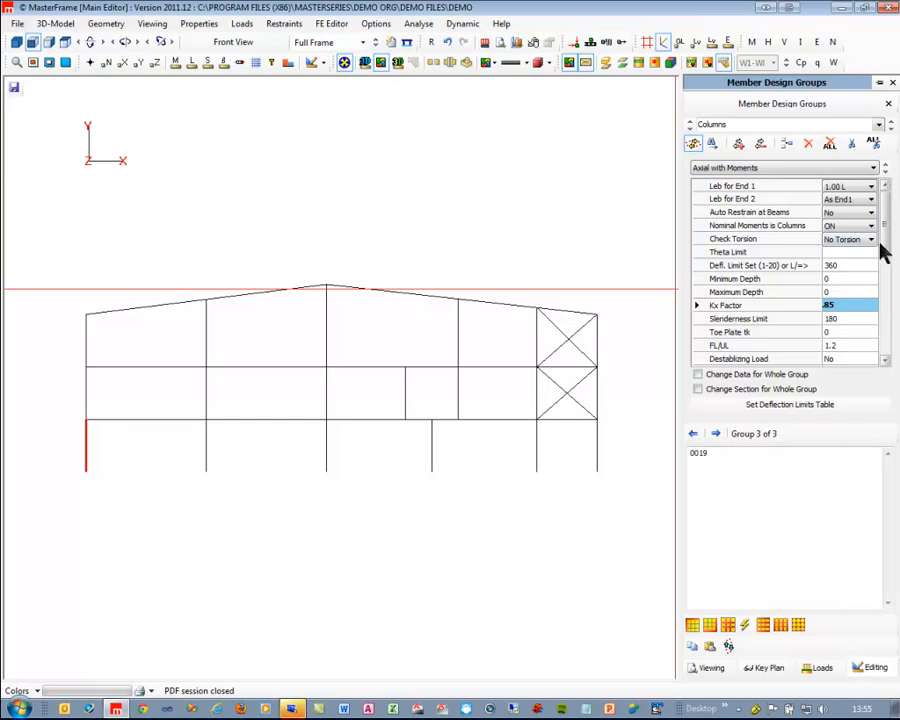
left_click_drag(884, 248, 889, 175)
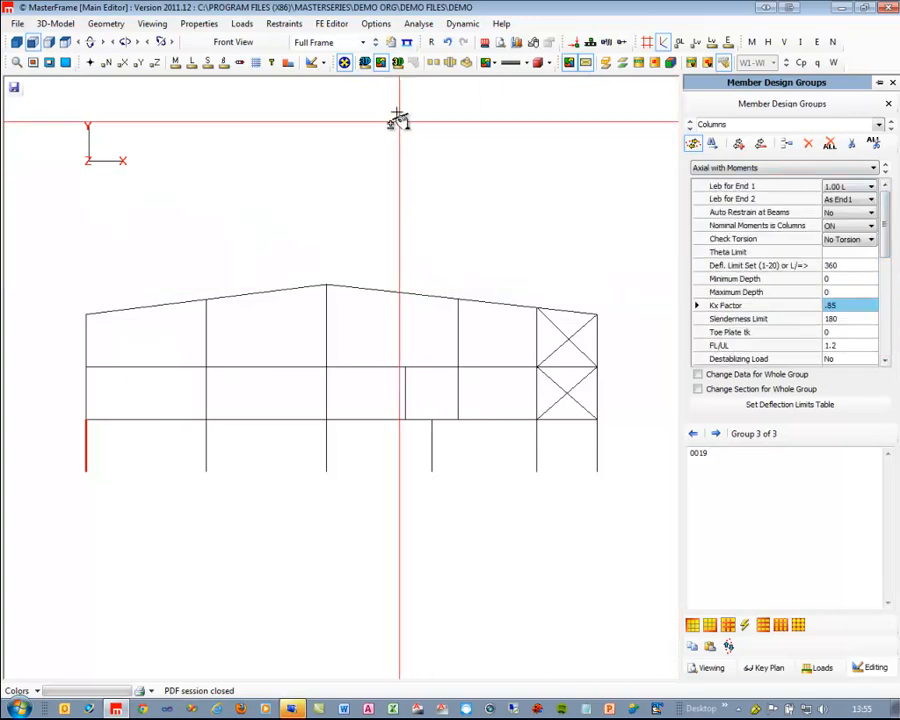
Step: Run a Space Frame analysis of the model and start Steel Design
left_click(418, 24)
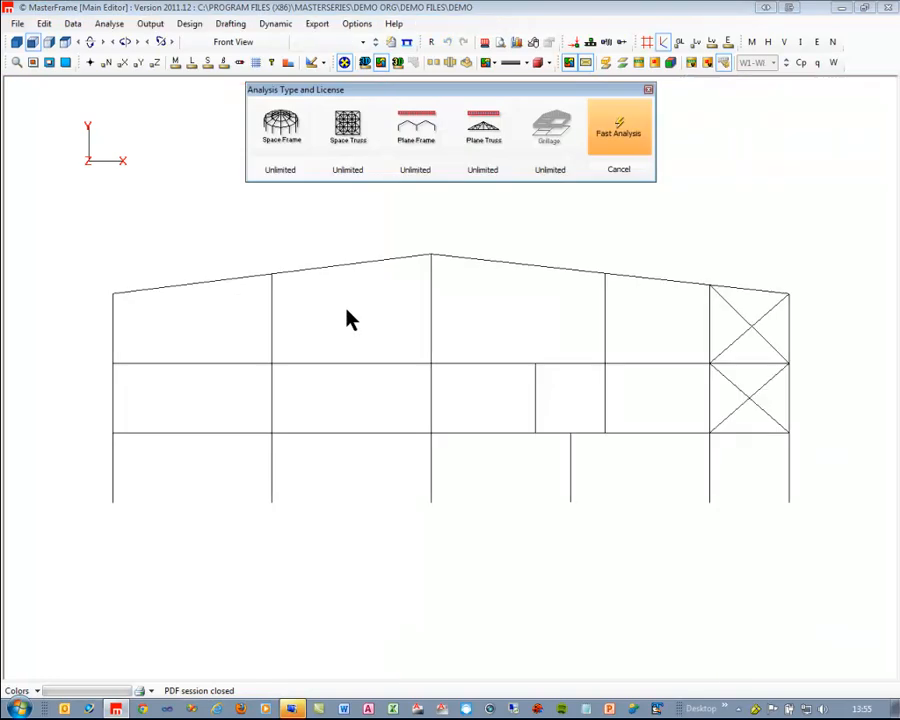
left_click(281, 130)
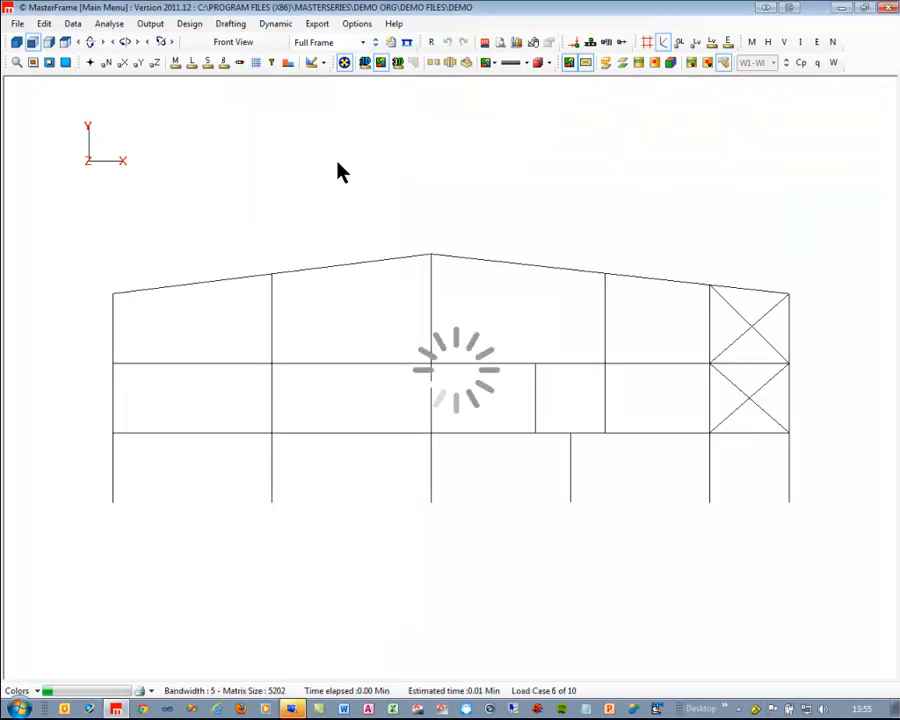
left_click(189, 24)
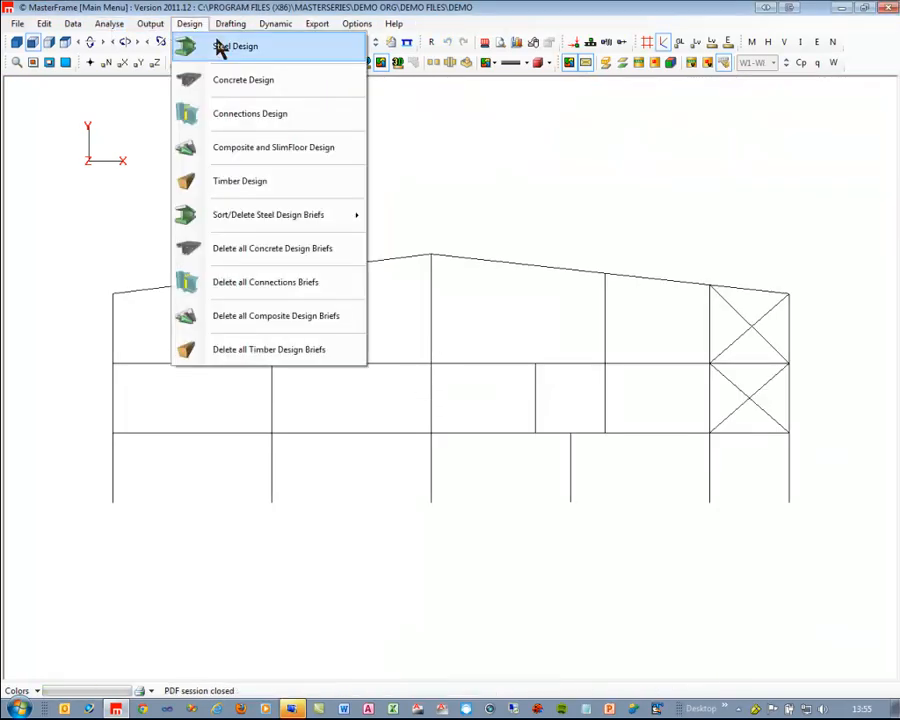
left_click(235, 55)
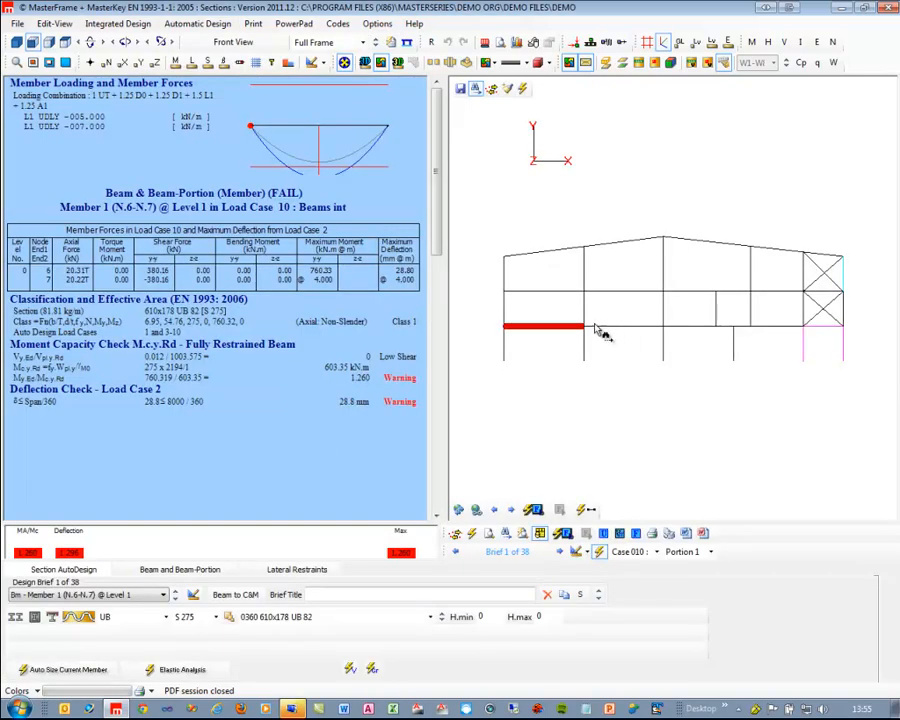
Step: Examine the simple construction design and effective length factors of the second ground-floor column from the left
left_click(585, 350)
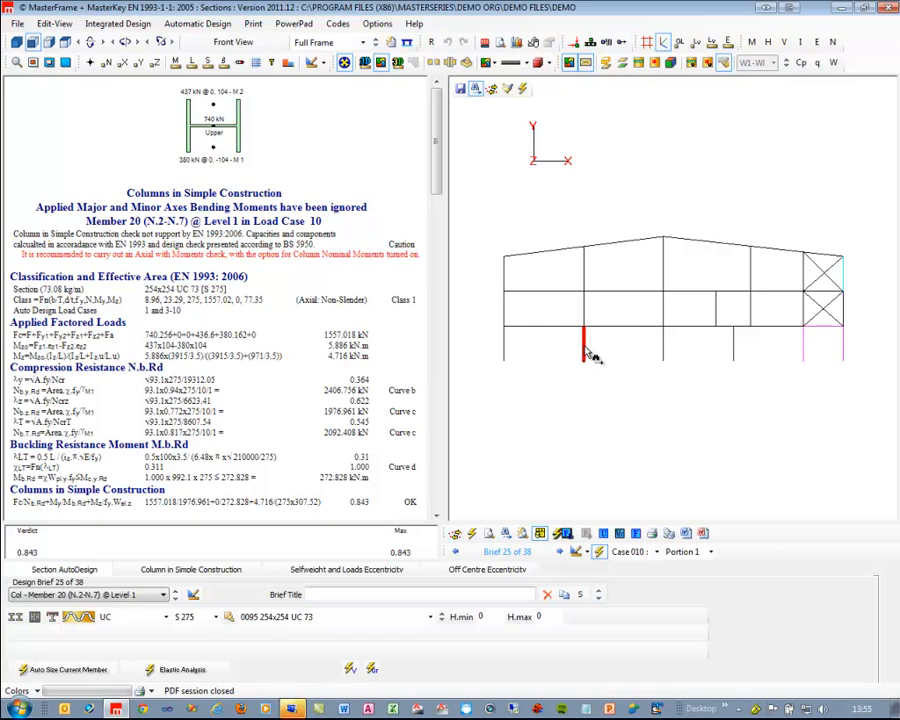
left_click(168, 577)
left_click(98, 601)
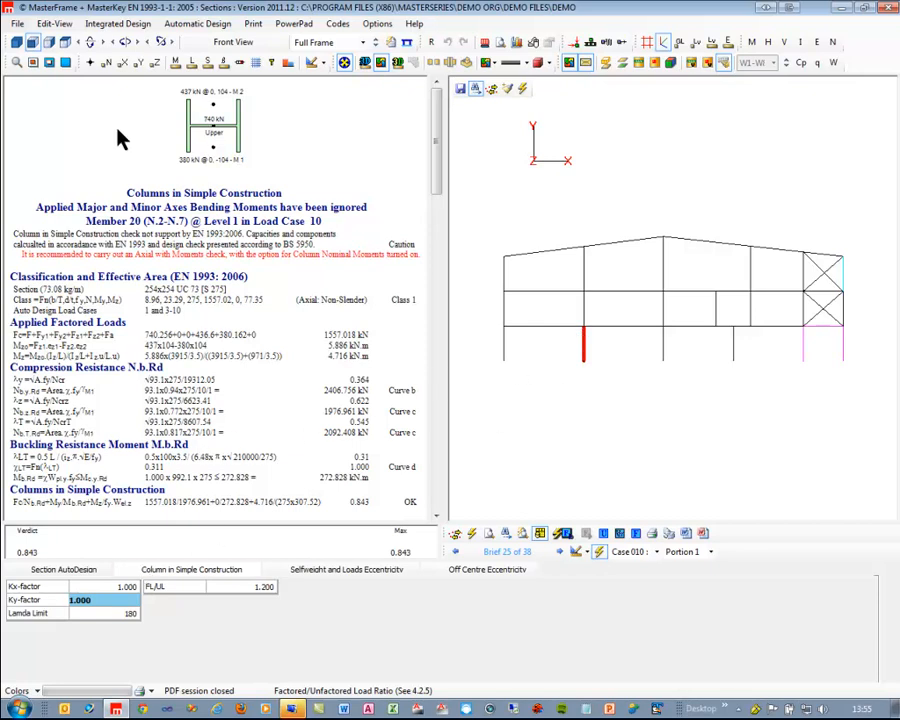
Step: Add an Axially Loaded Members with Moments design brief for the second ground-floor column from the left
left_click(88, 24)
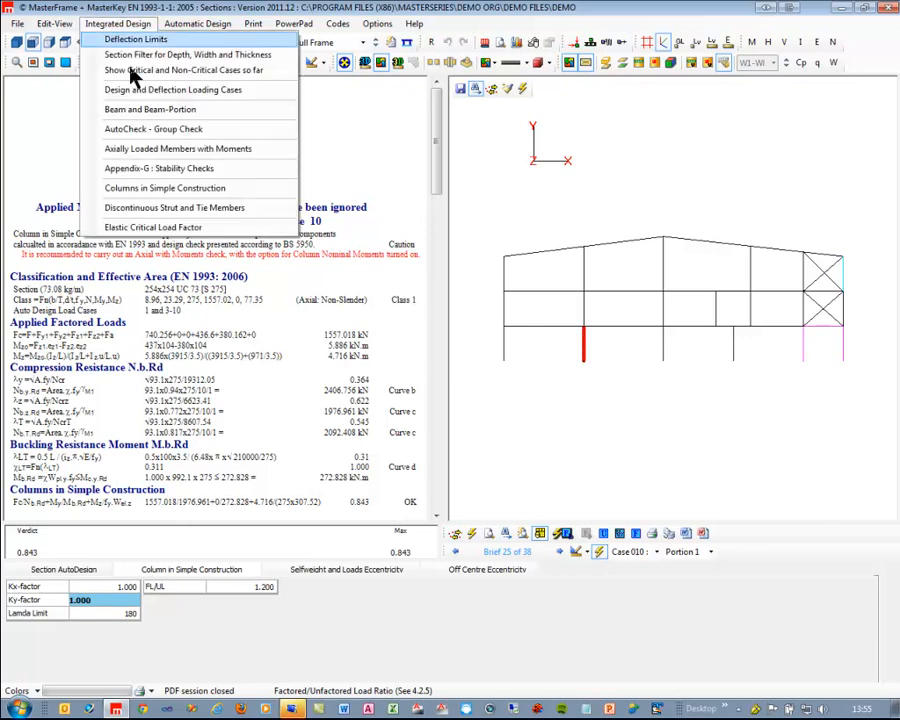
left_click(168, 150)
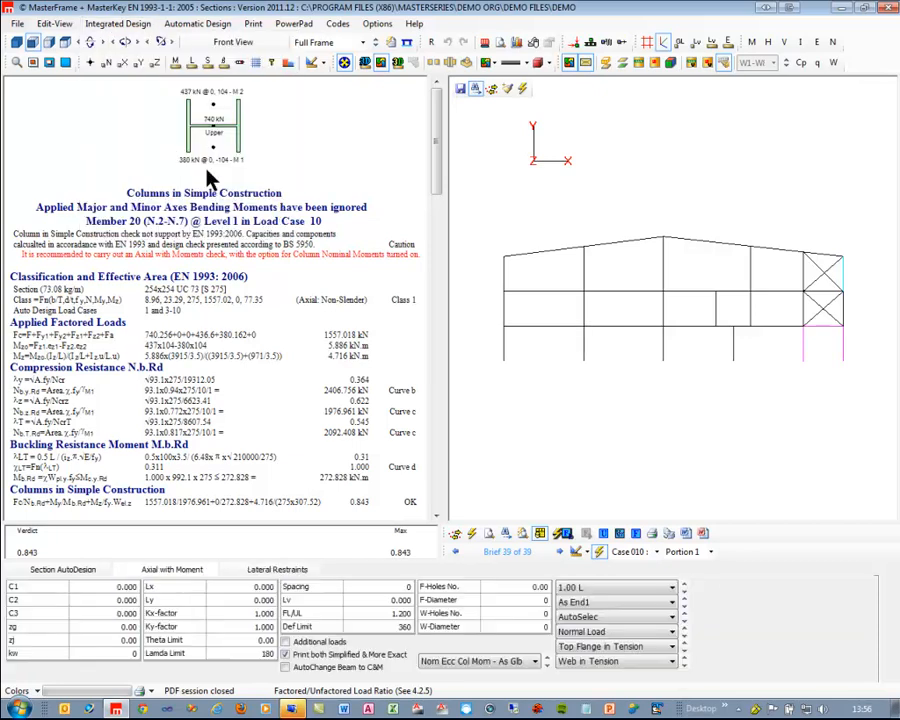
left_click(585, 350)
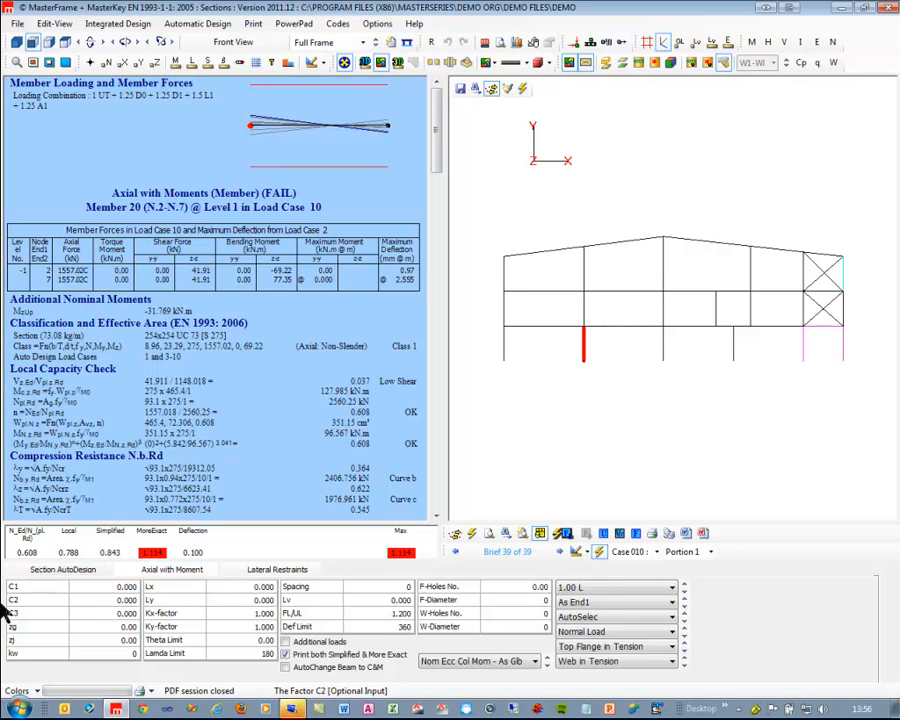
Step: Examine the column's restraint lengths, Kx and Ky factors, lateral restraint portions and buckling length options in the Axial with Moments brief
left_click(237, 626)
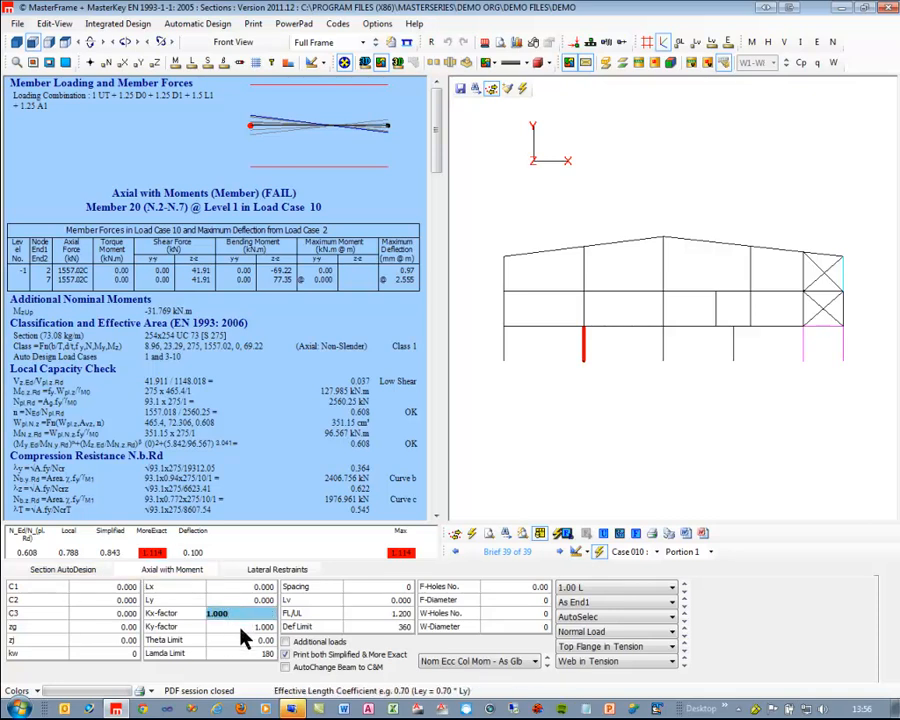
left_click(240, 587)
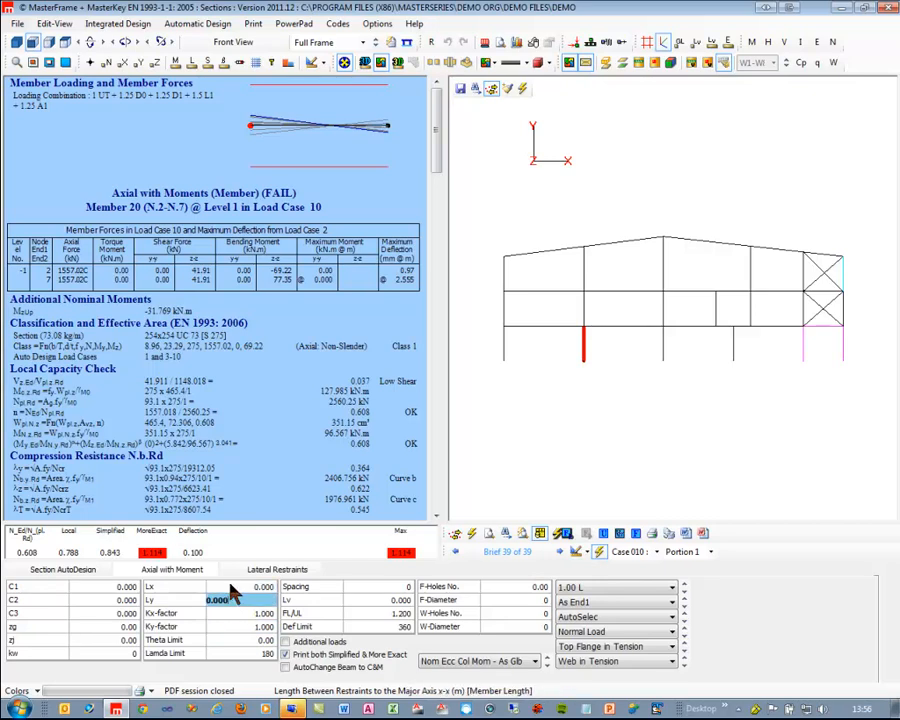
left_click(244, 627)
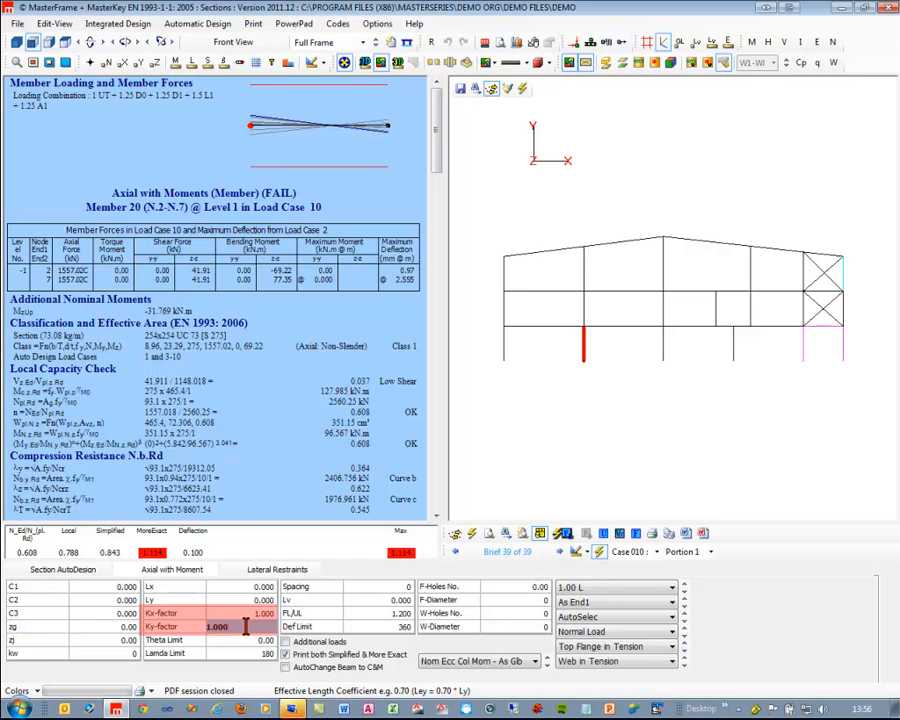
left_click(284, 571)
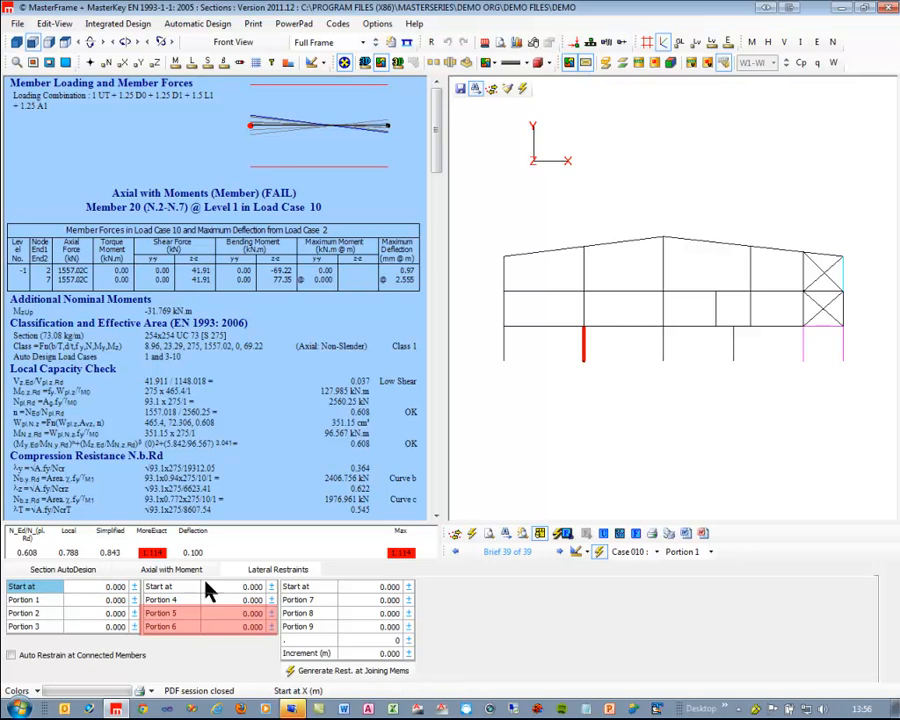
left_click(172, 569)
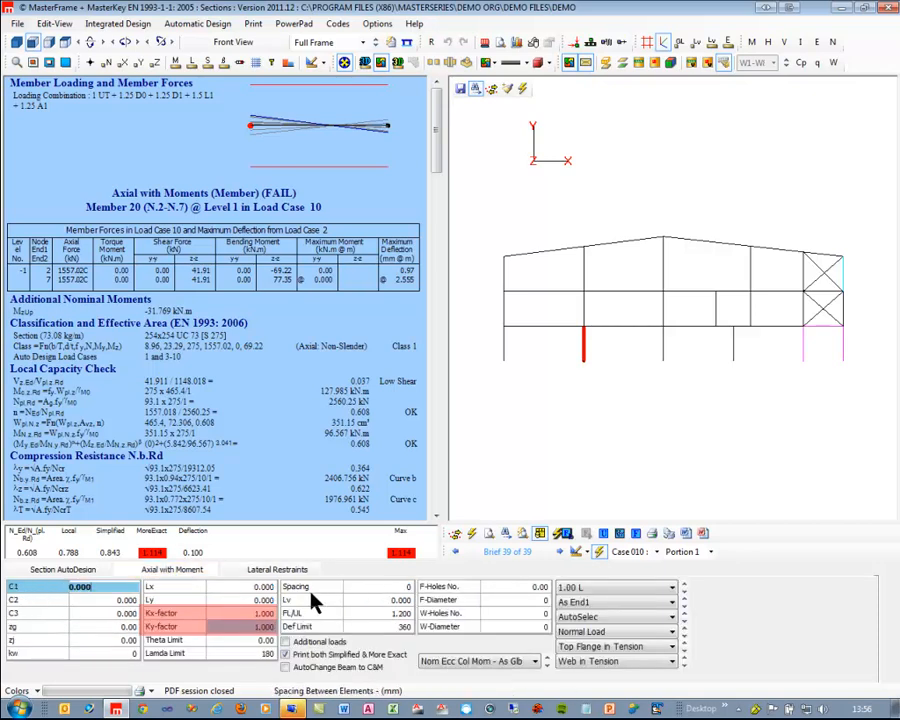
left_click(580, 590)
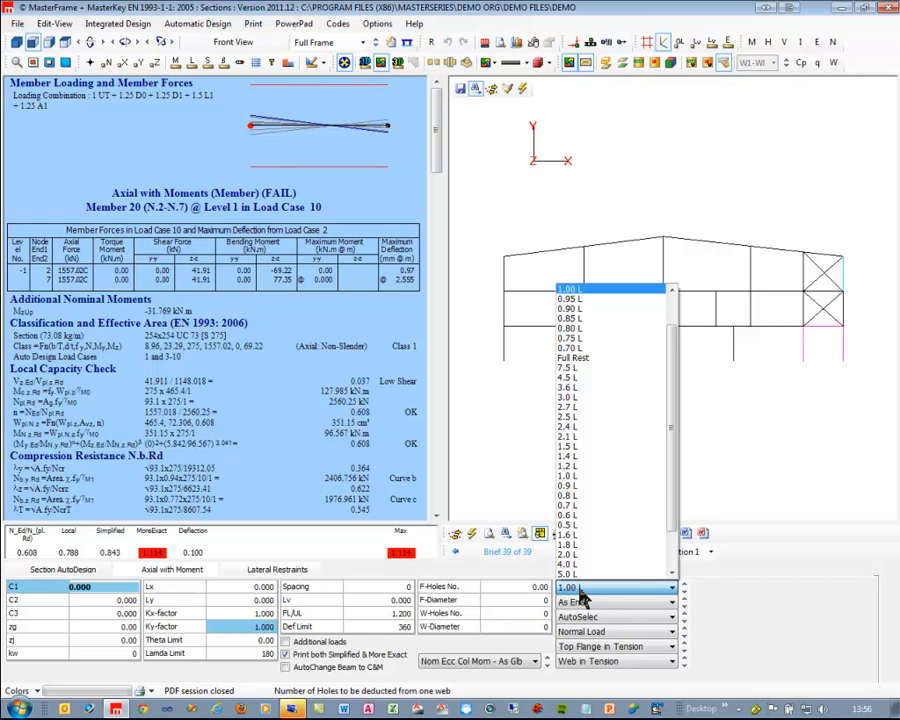
left_click(583, 597)
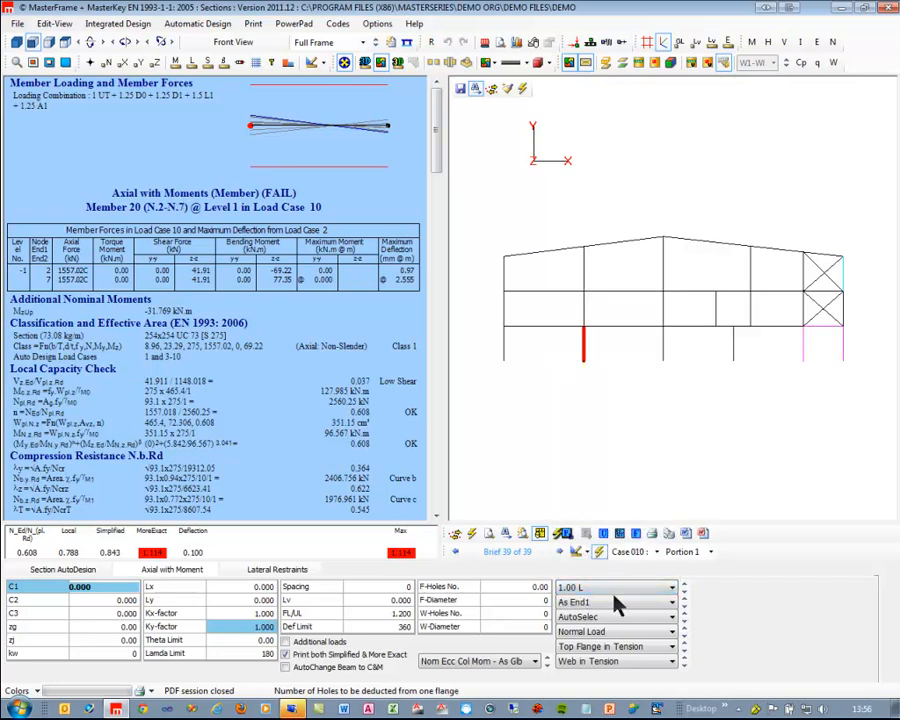
left_click(580, 589)
left_click(583, 597)
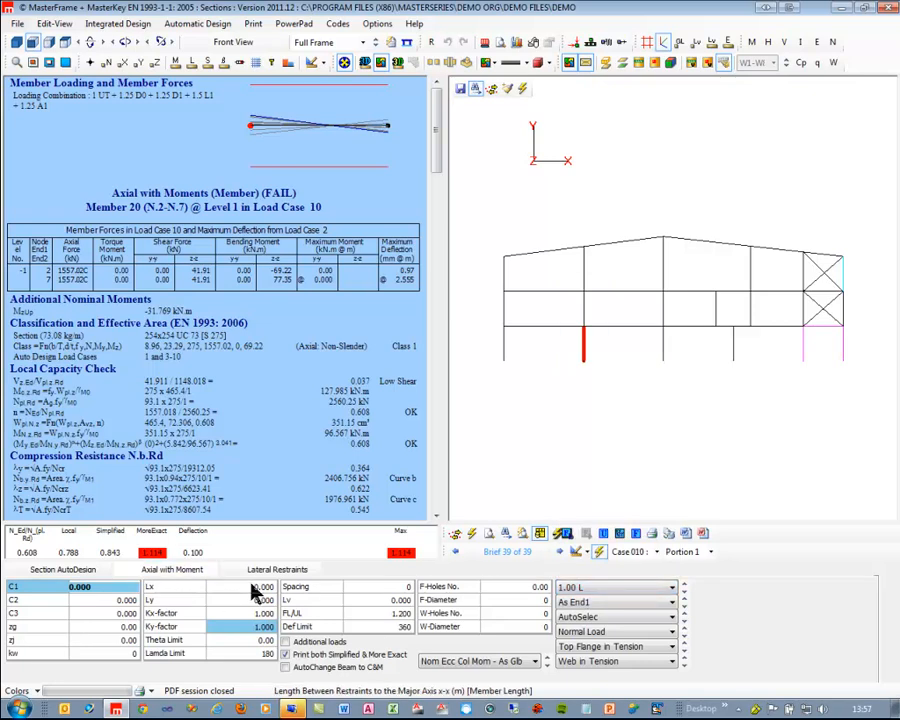
left_click(238, 614)
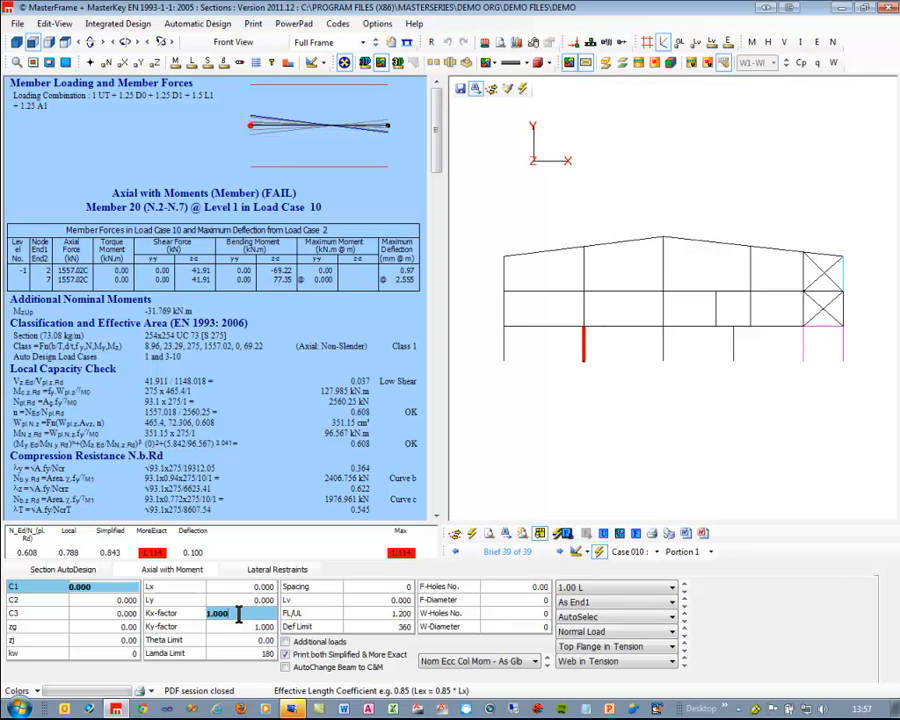
left_click(258, 626)
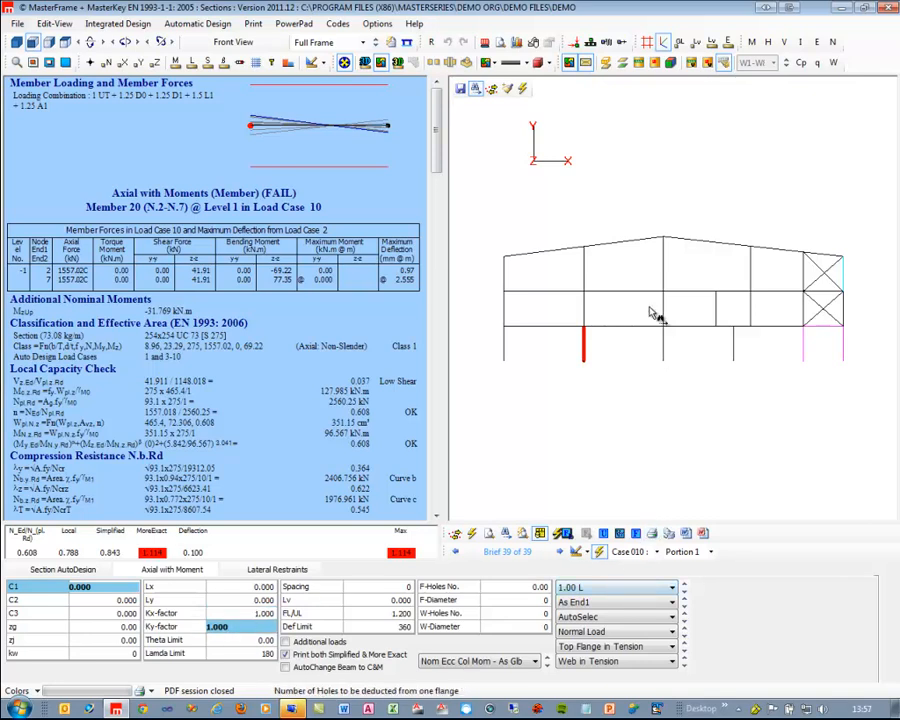
Step: Set the first lateral restraint portion of the first-floor beam in the second bay from the left to 2 m
left_click(628, 330)
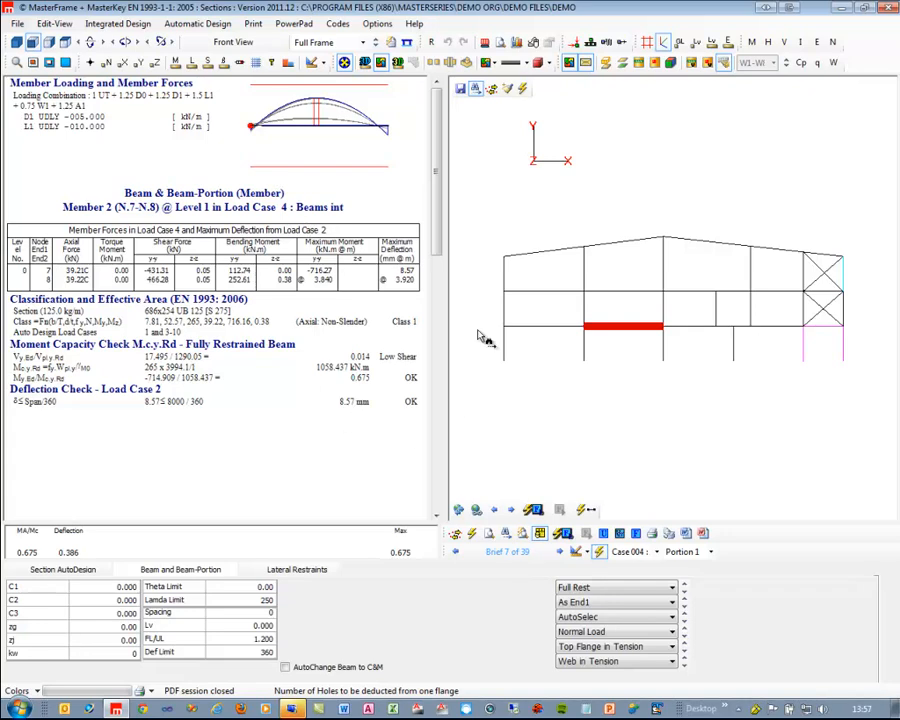
left_click(192, 62)
left_click(192, 62)
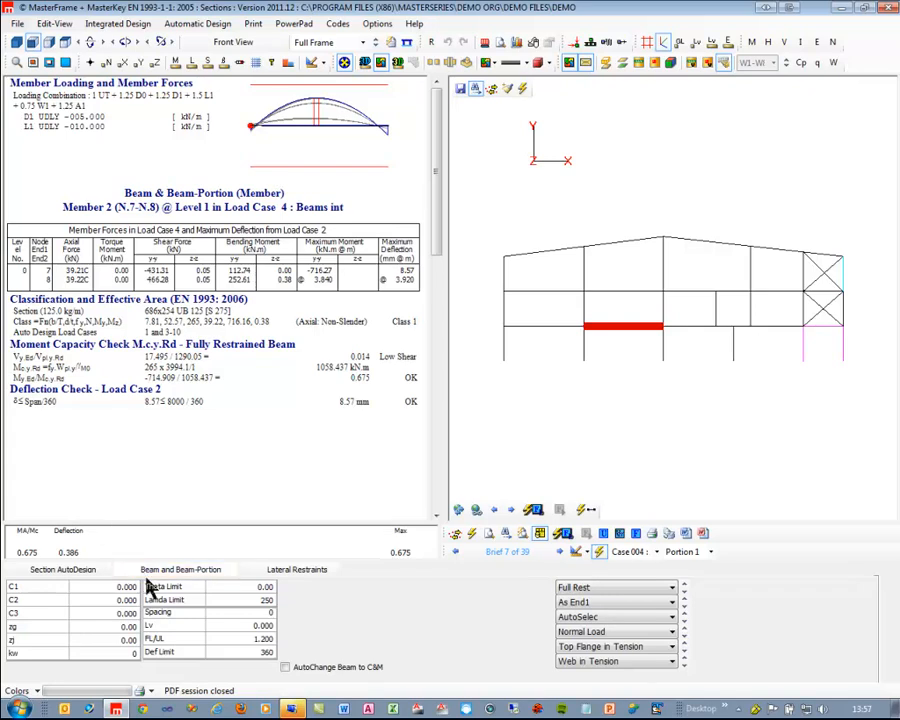
left_click(298, 570)
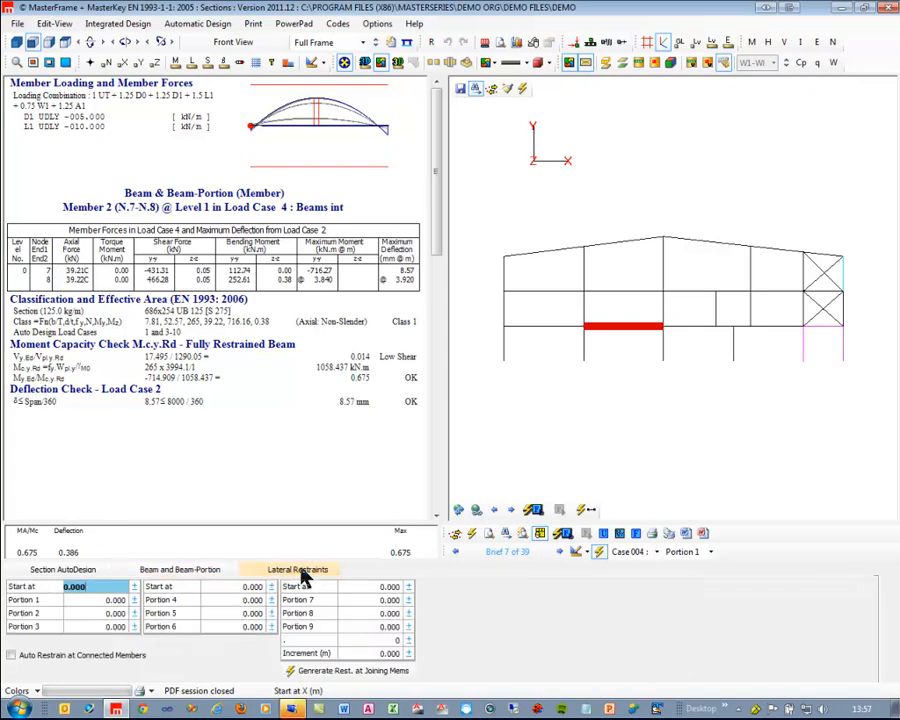
left_click(82, 602)
left_click_drag(82, 602, 58, 597)
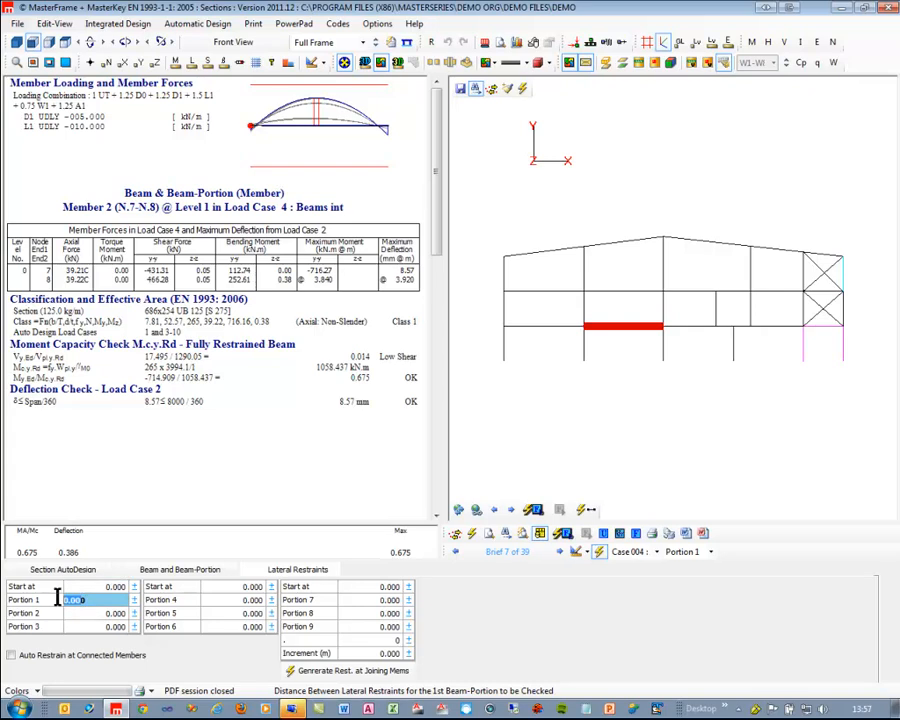
key("Delete")
type("2")
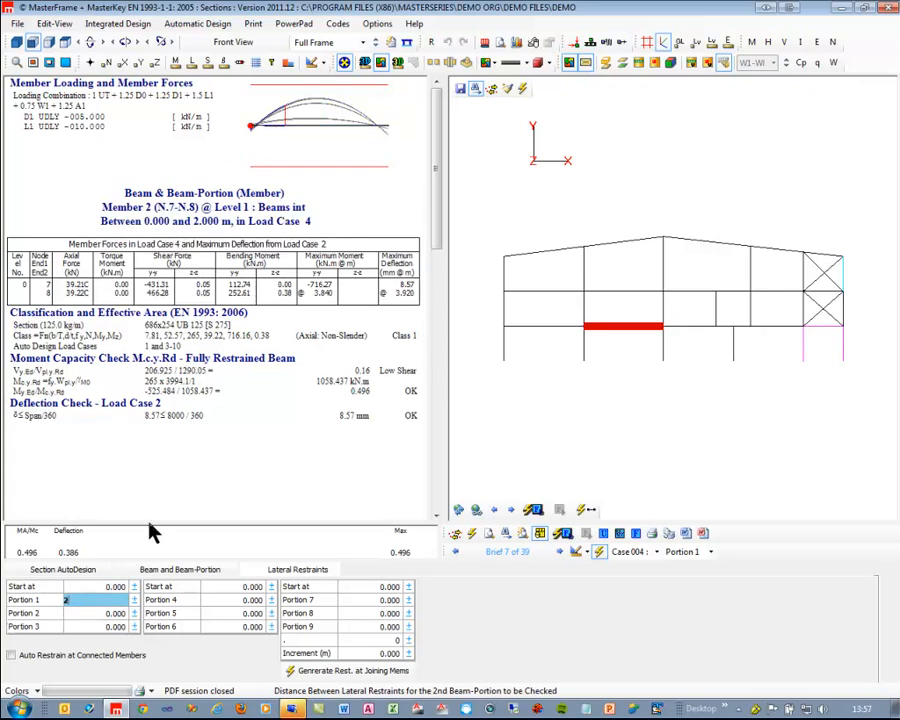
Step: Set the beam's second lateral restraint portion to 6 m
left_click(90, 618)
key("BackSpace")
key("BackSpace")
key("BackSpace")
key("BackSpace")
key("BackSpace")
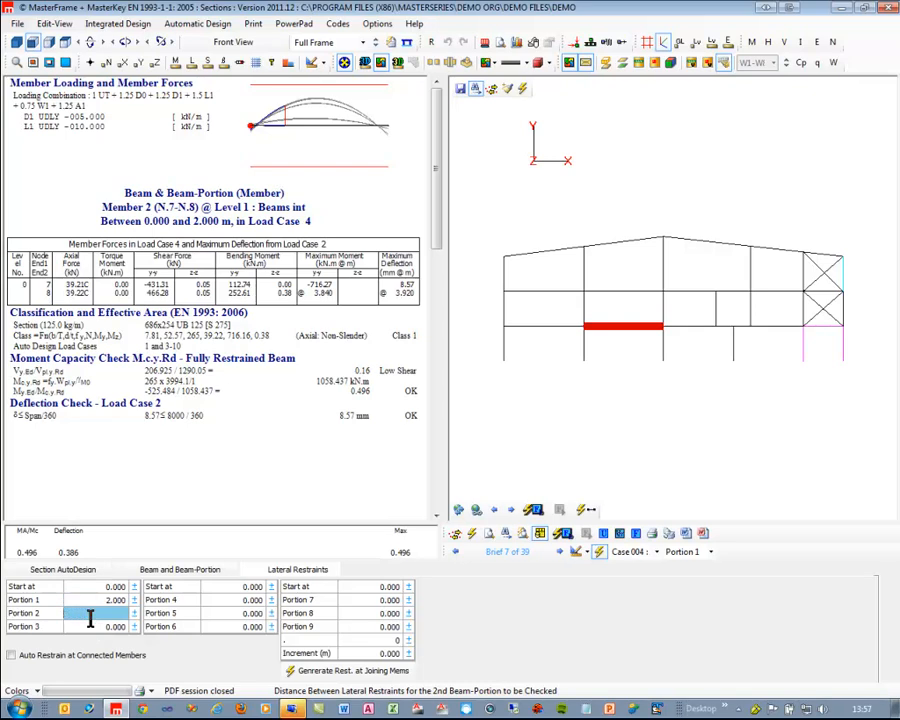
type("6")
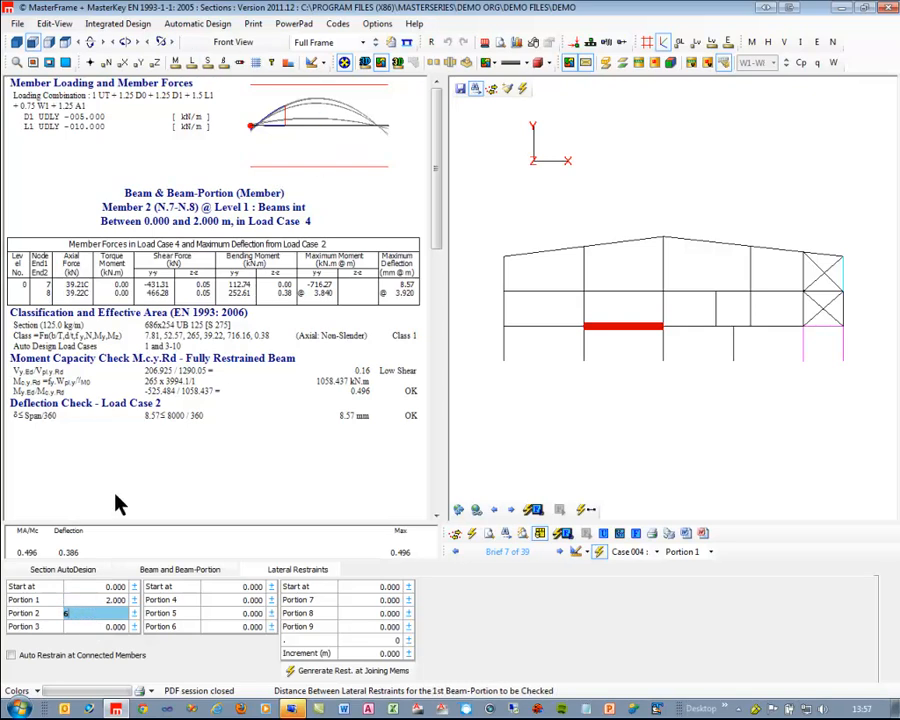
key("Return")
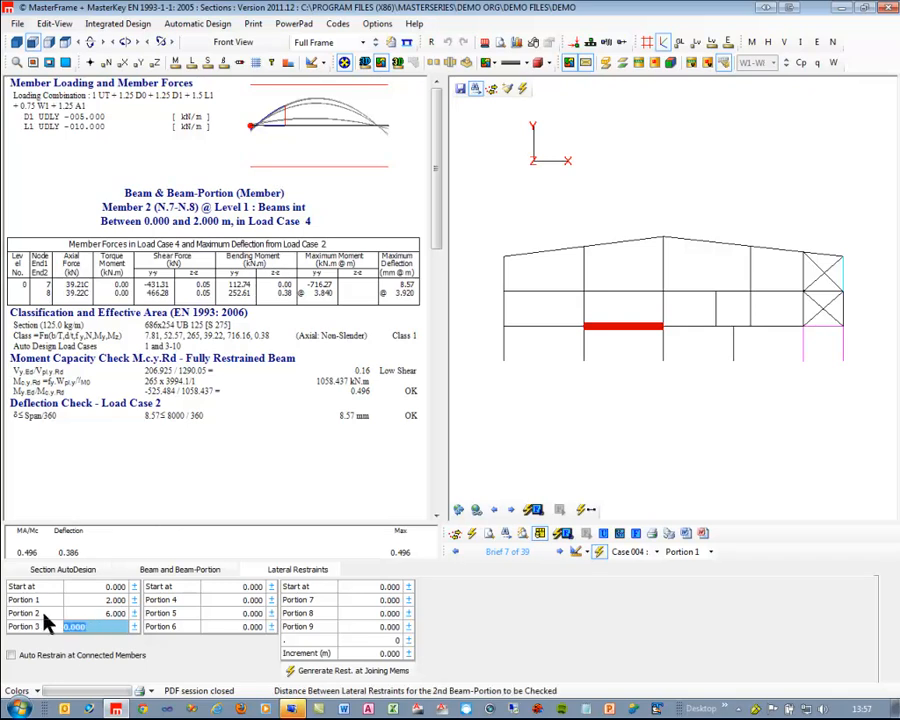
Step: Set the beam's third lateral restraint portion to 2 m and its second portion to 4 m
type("2")
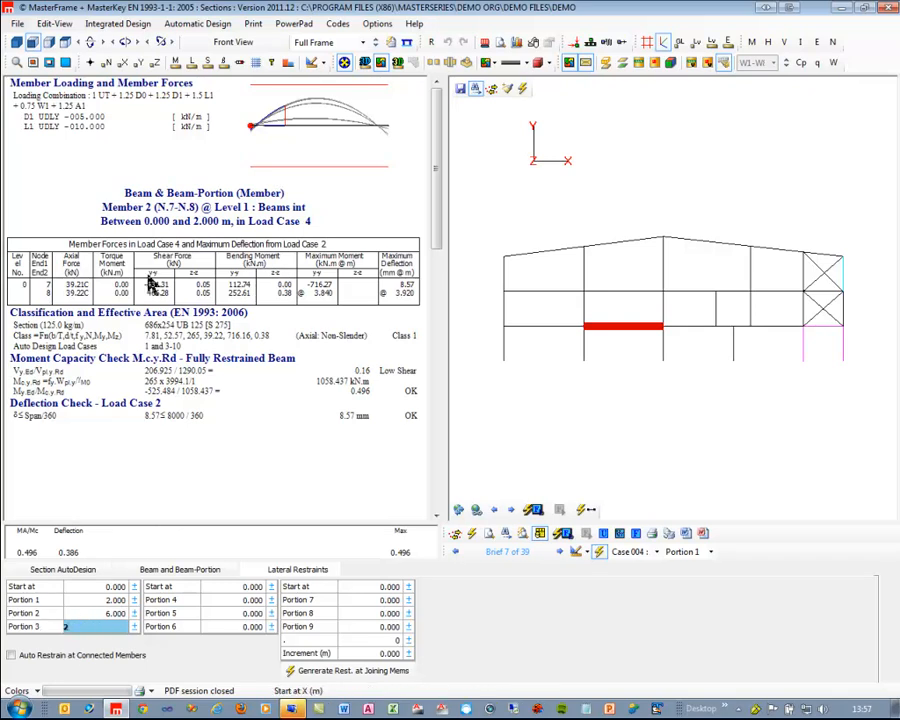
key("Up")
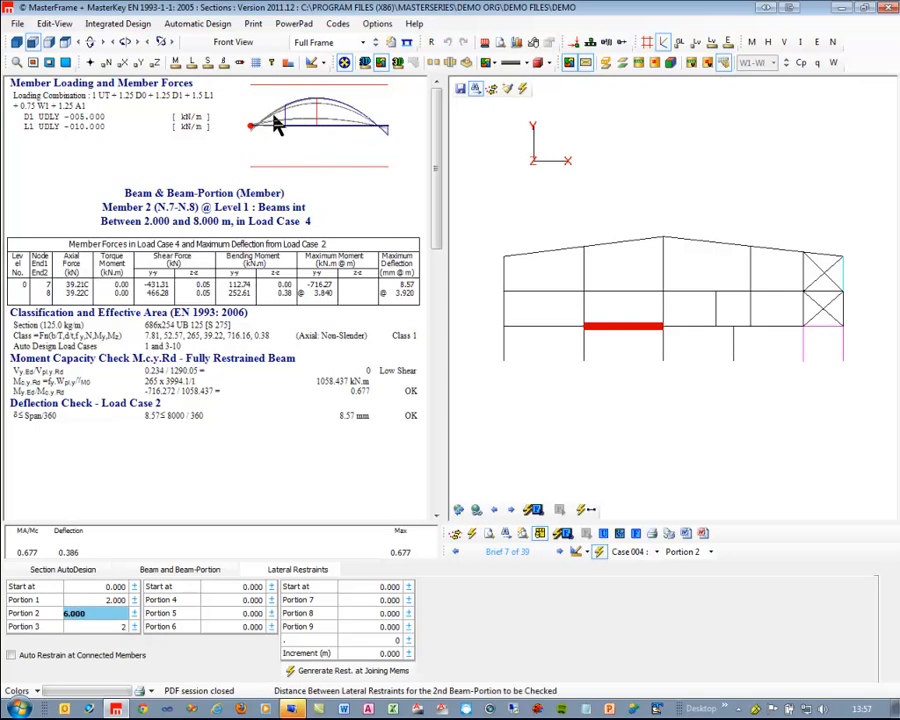
key("Up")
key("Down")
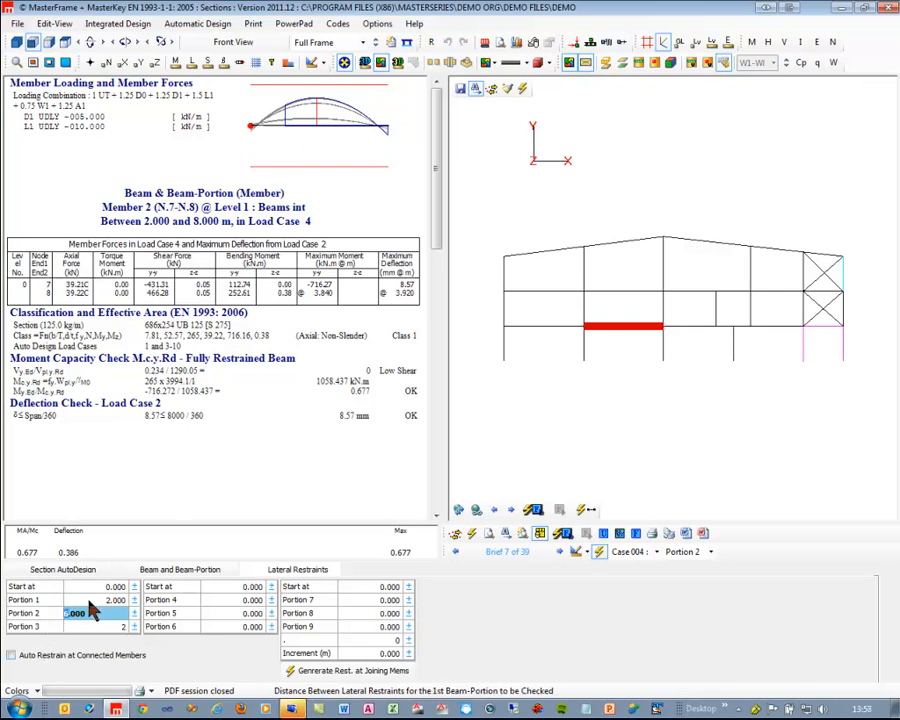
key("Up")
key("Down")
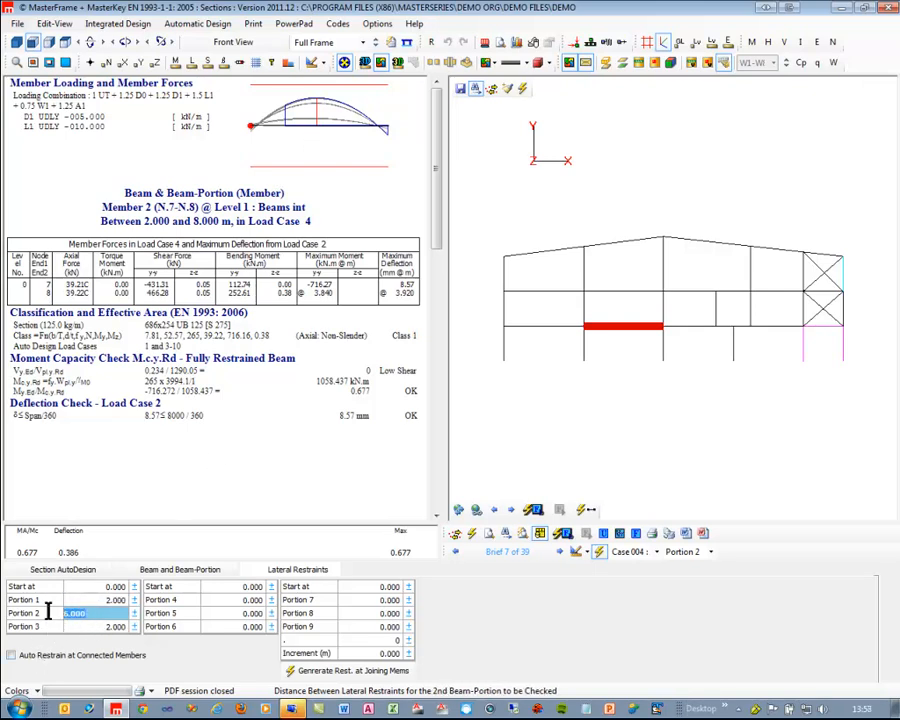
type("4")
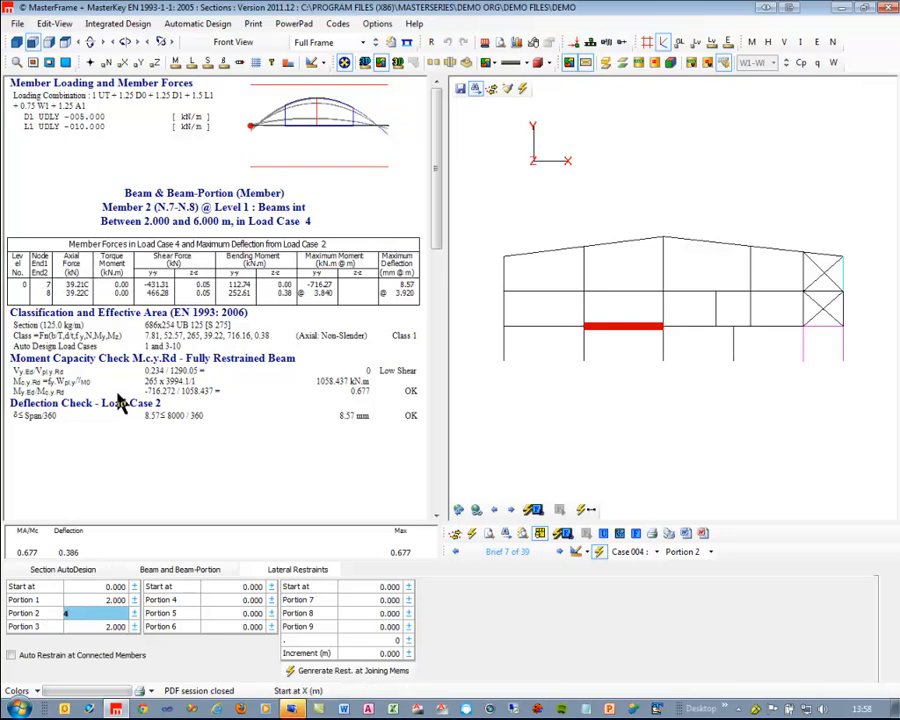
Step: Examine the beam's restraint portions and their moment capacity checks by stepping through the portion lengths
key("Up")
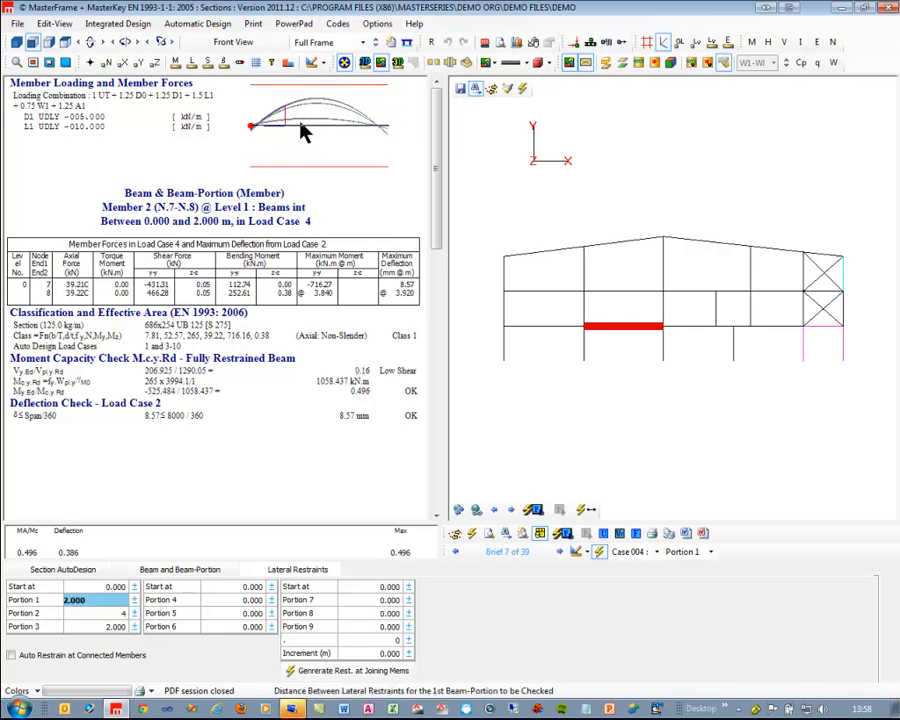
key("Down")
key("Up")
key("Down")
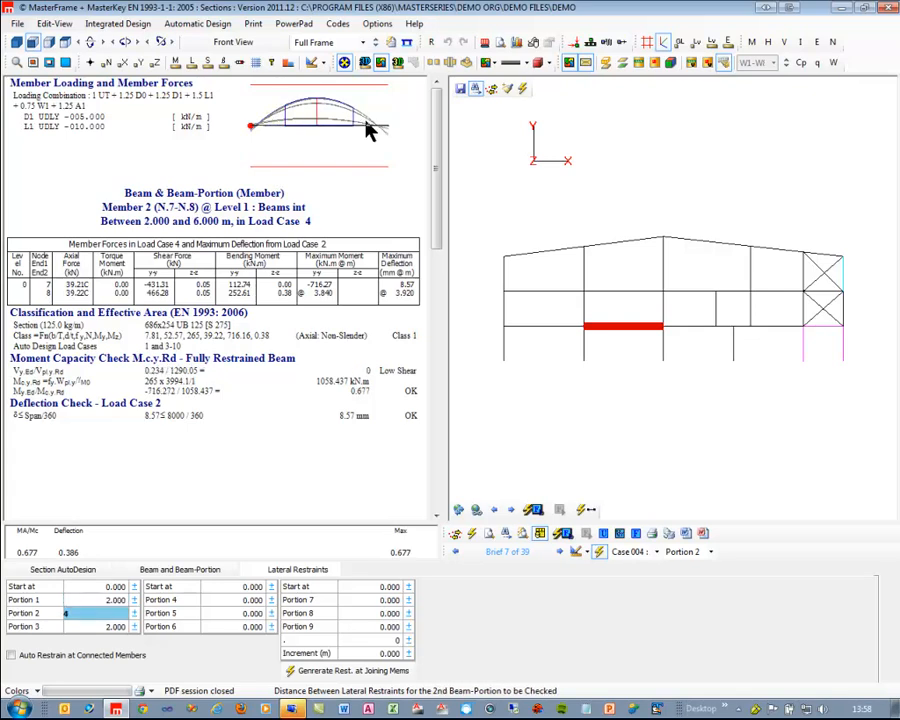
key("Down")
key("Up")
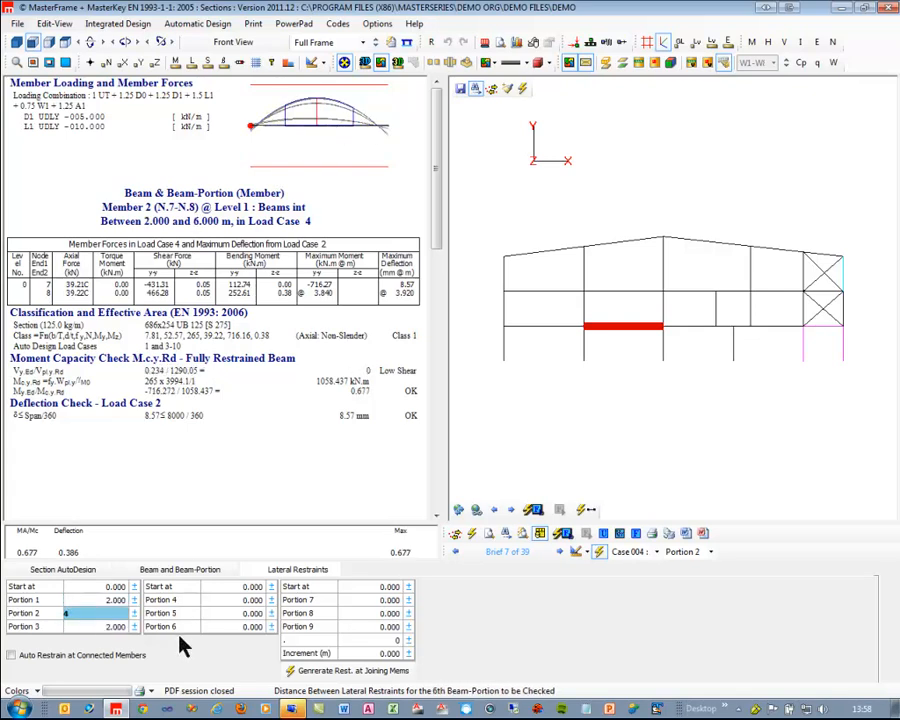
left_click(84, 600)
left_click(88, 613)
left_click(85, 626)
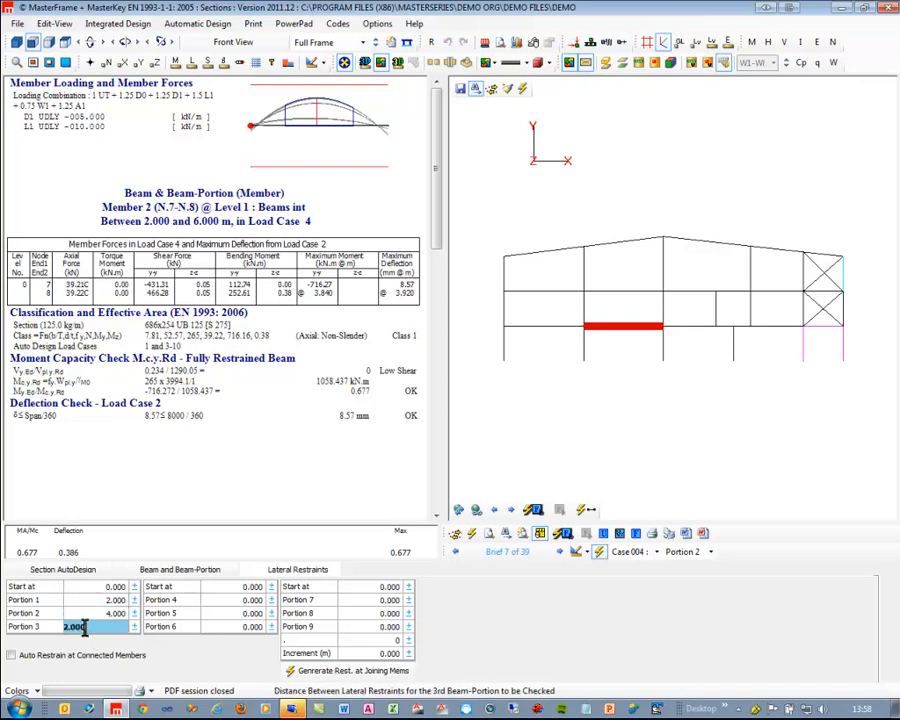
left_click(86, 613)
left_click(86, 587)
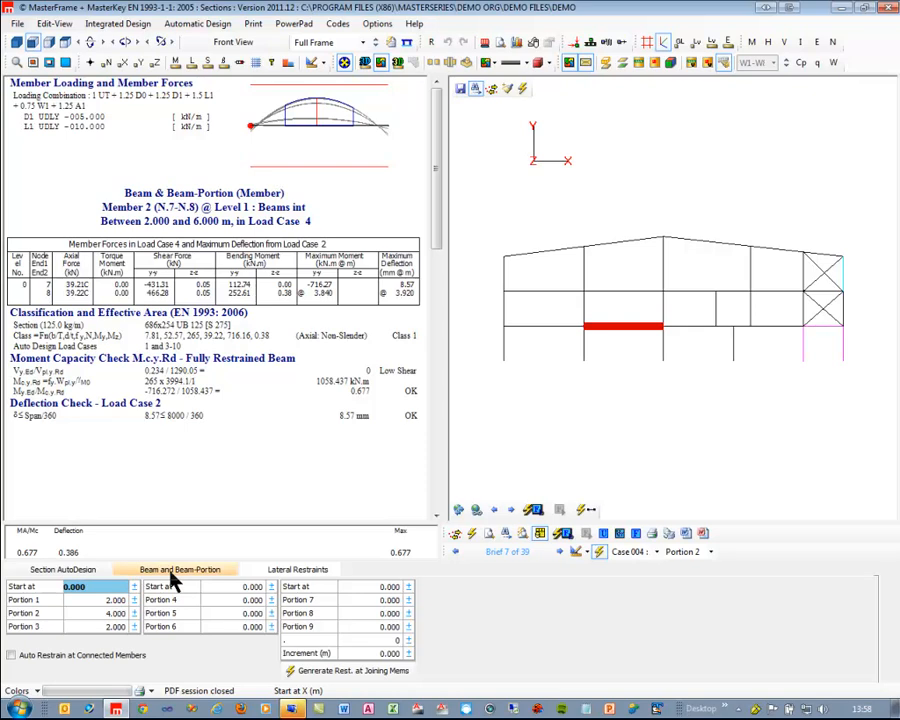
Step: Change the beam's lateral buckling restraint condition from fully restrained to an effective length of 1.0 L
left_click(203, 577)
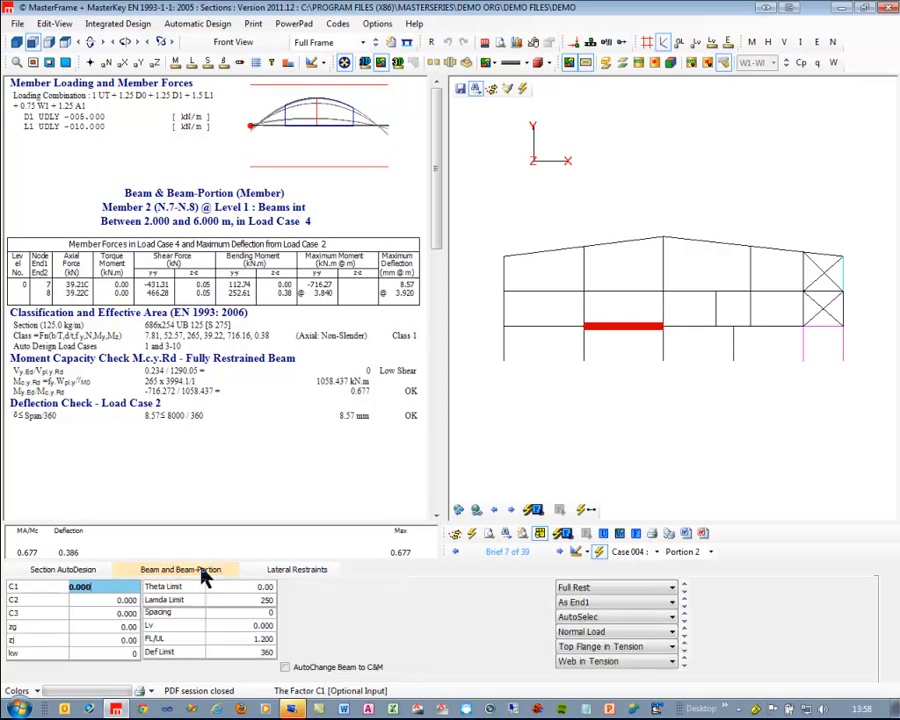
left_click(640, 587)
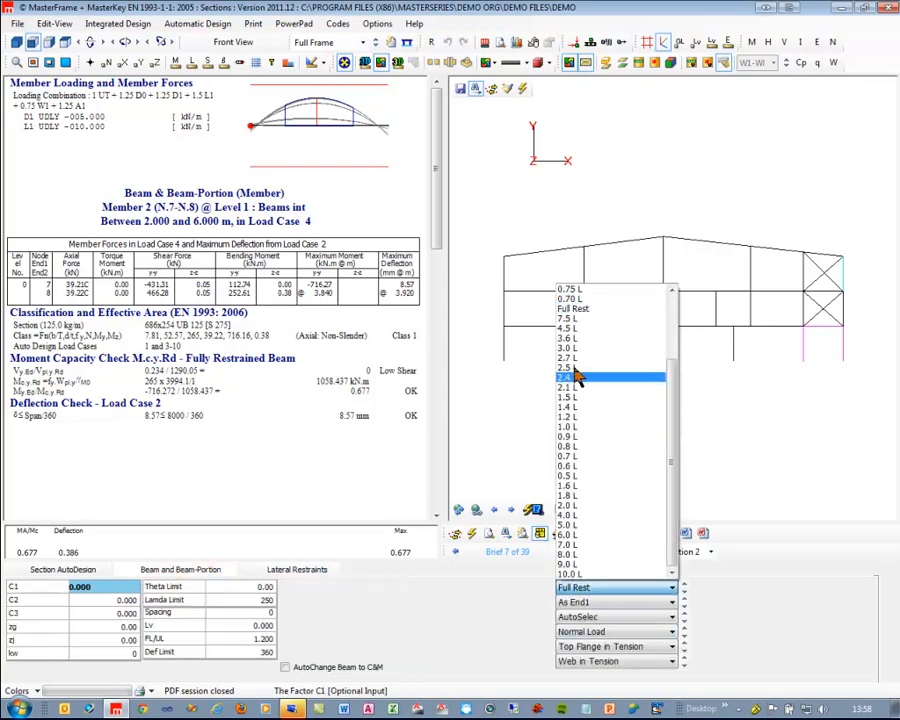
left_click(570, 428)
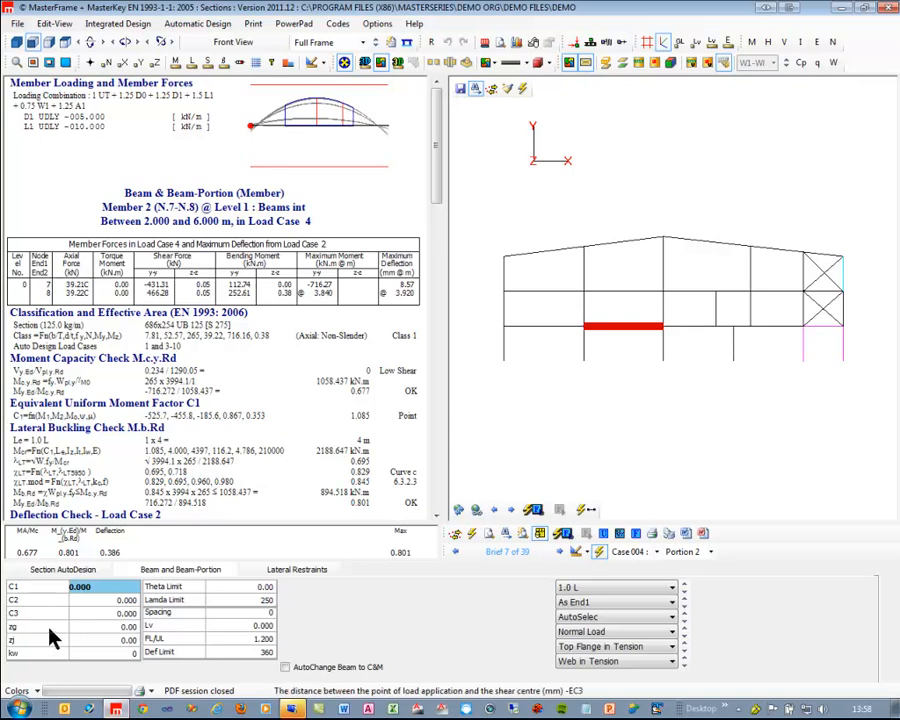
left_click(265, 569)
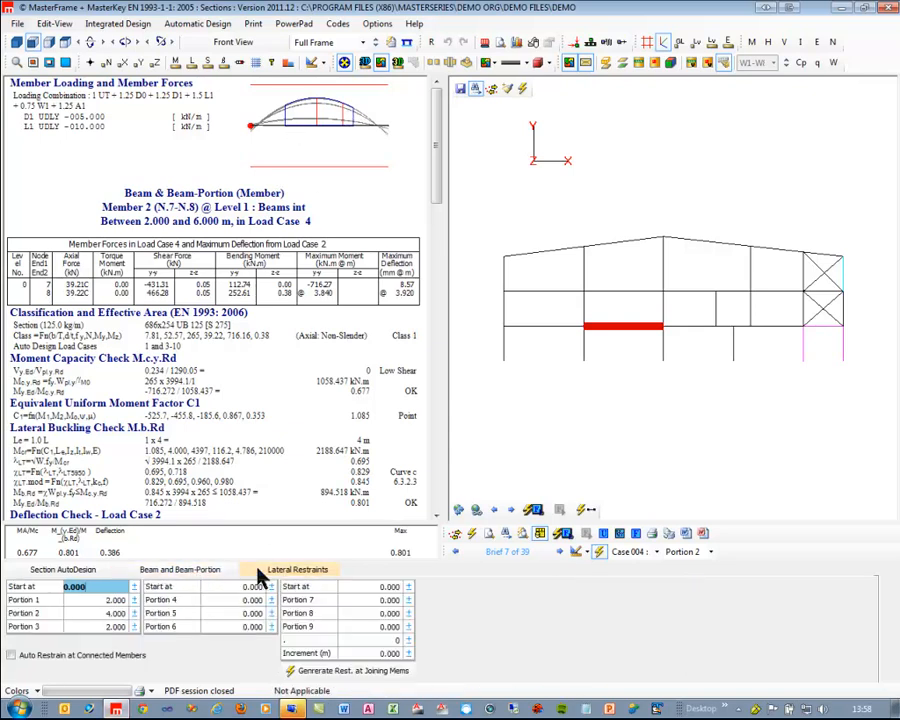
left_click(225, 570)
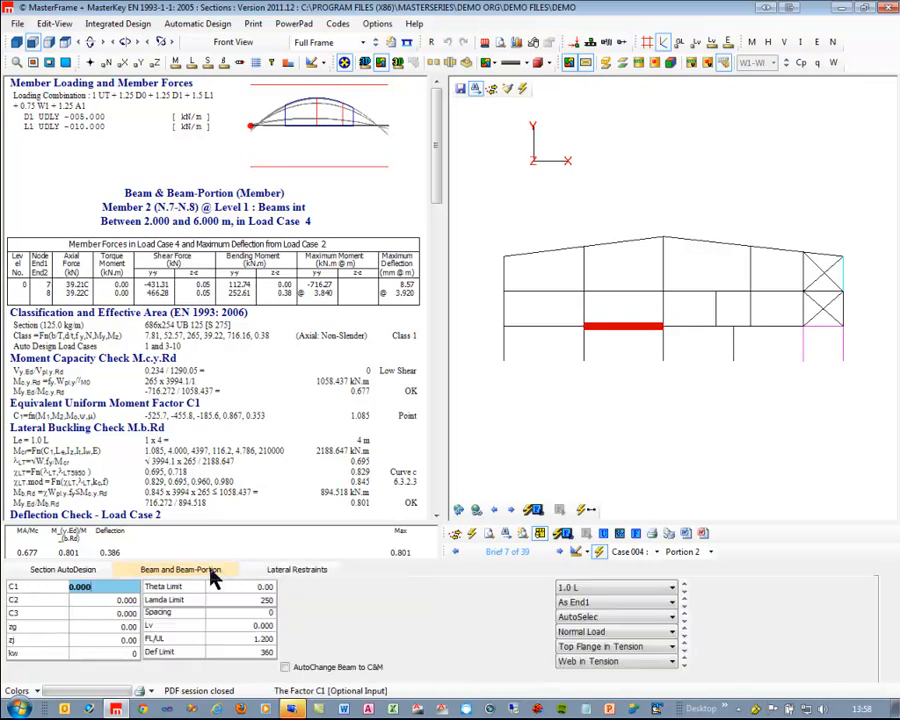
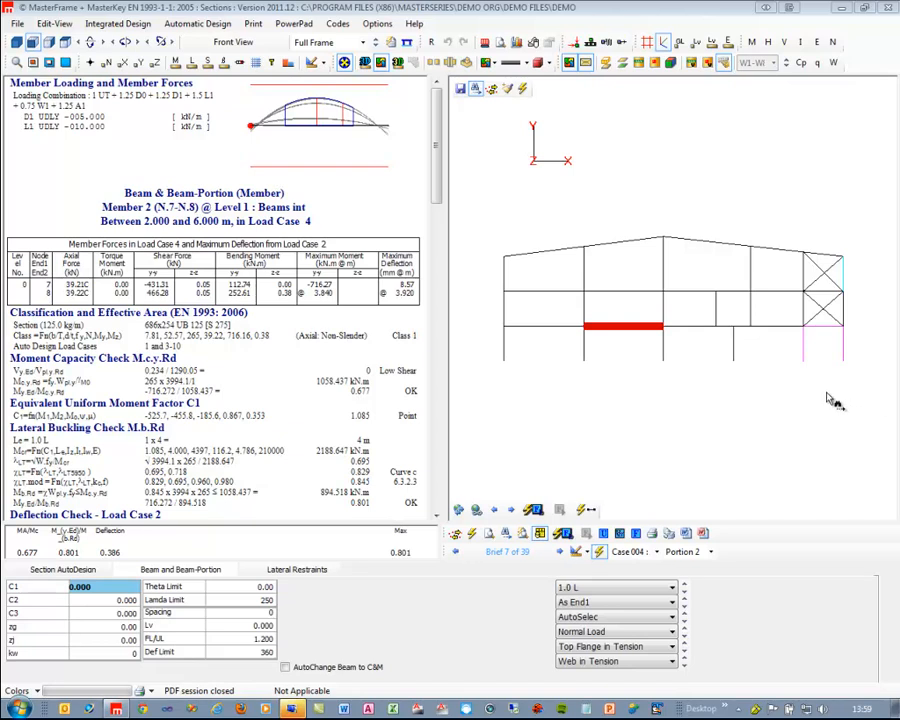
Step: Inspect the design brief of the haunched rafter just past the apex and exit the MasterFrame session
left_click(711, 250)
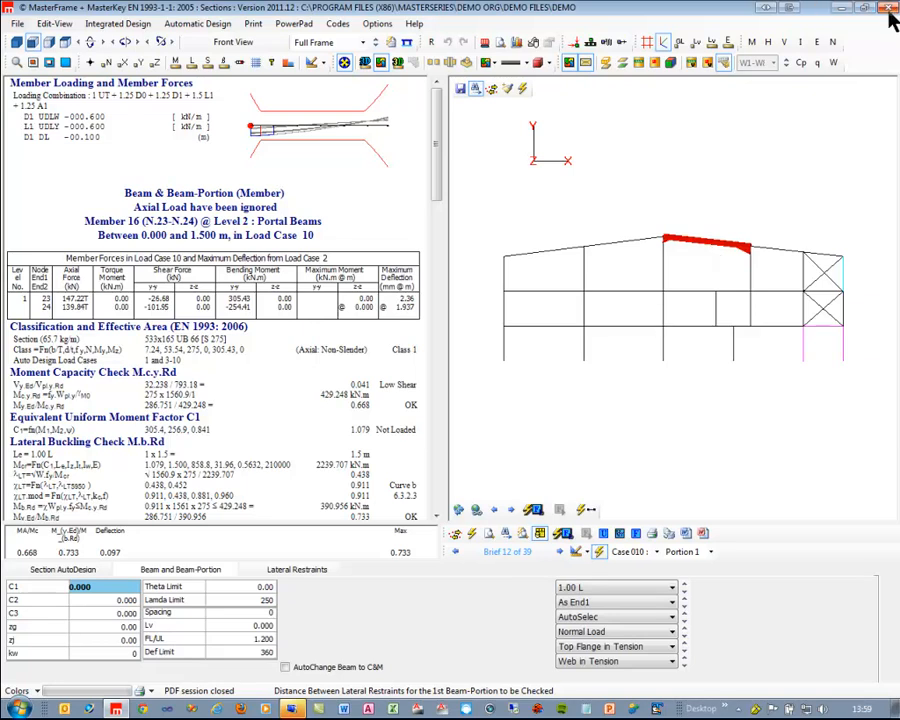
left_click(17, 23)
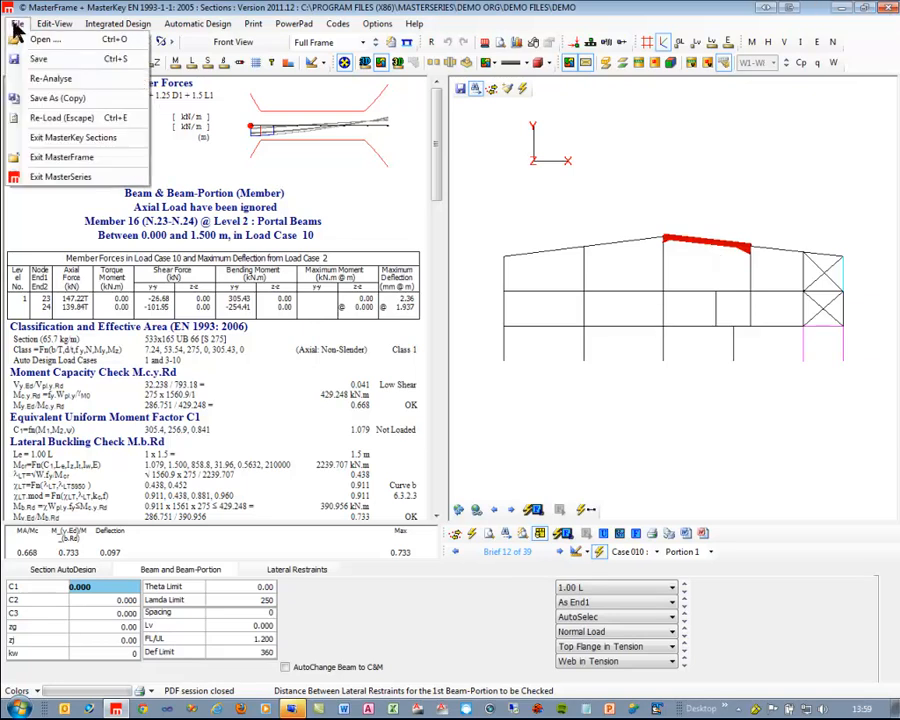
left_click(47, 158)
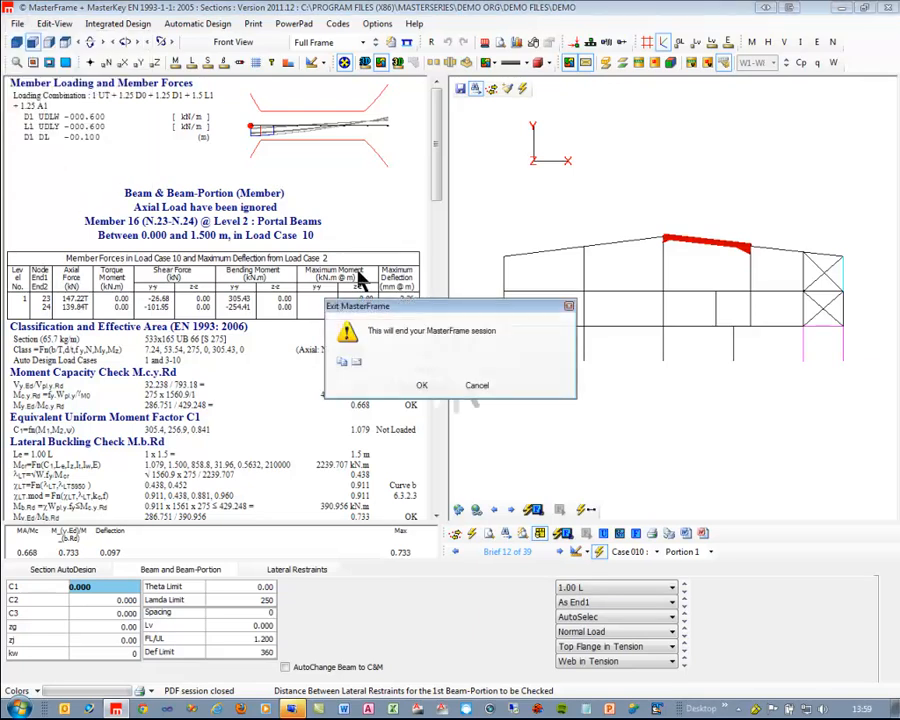
left_click(418, 384)
left_click(477, 385)
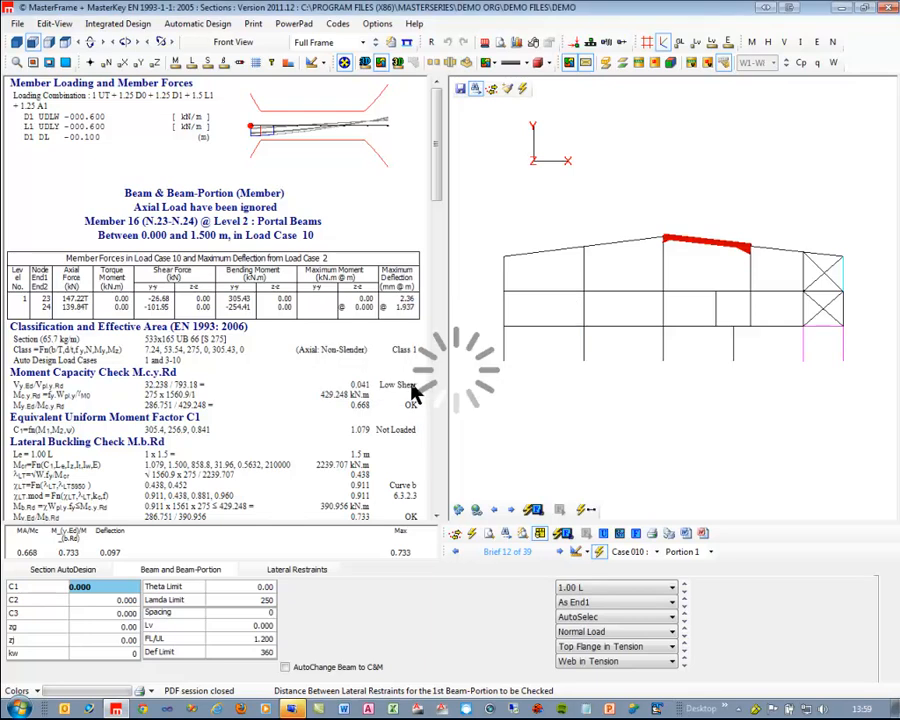
Step: Create a new MasterFrame file named Steel Portal with a three-bay portal of 30 m spans, 7 m eaves height and 4 m rise
left_click(51, 30)
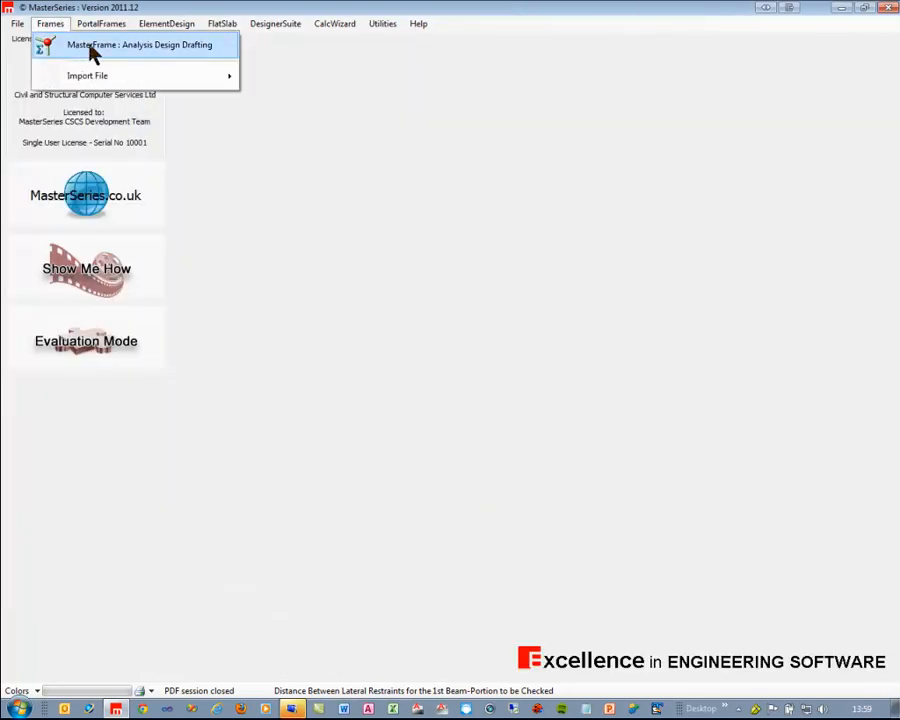
left_click(88, 44)
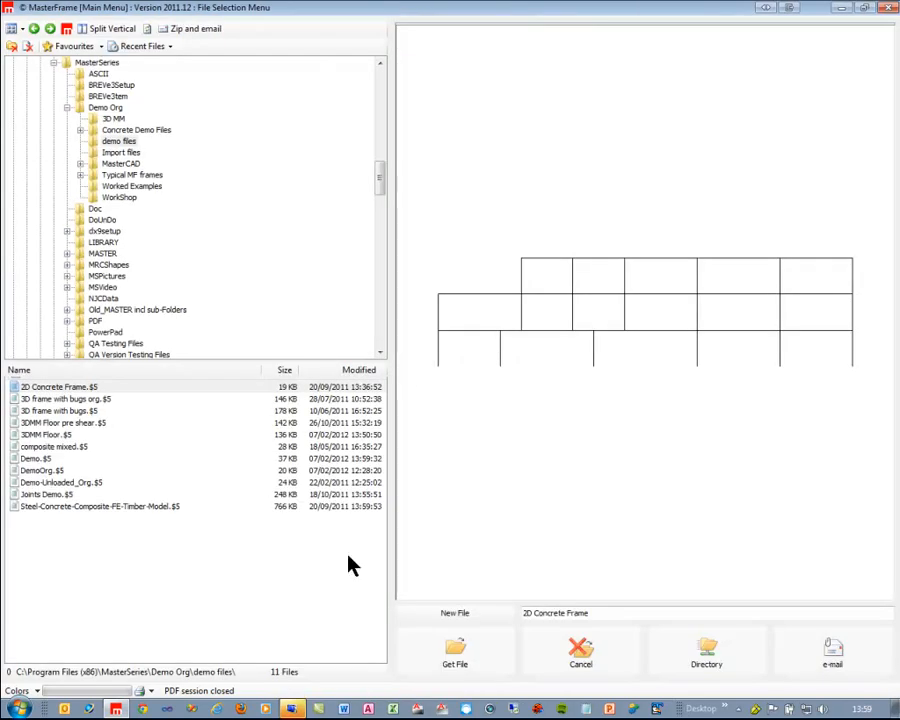
left_click(446, 613)
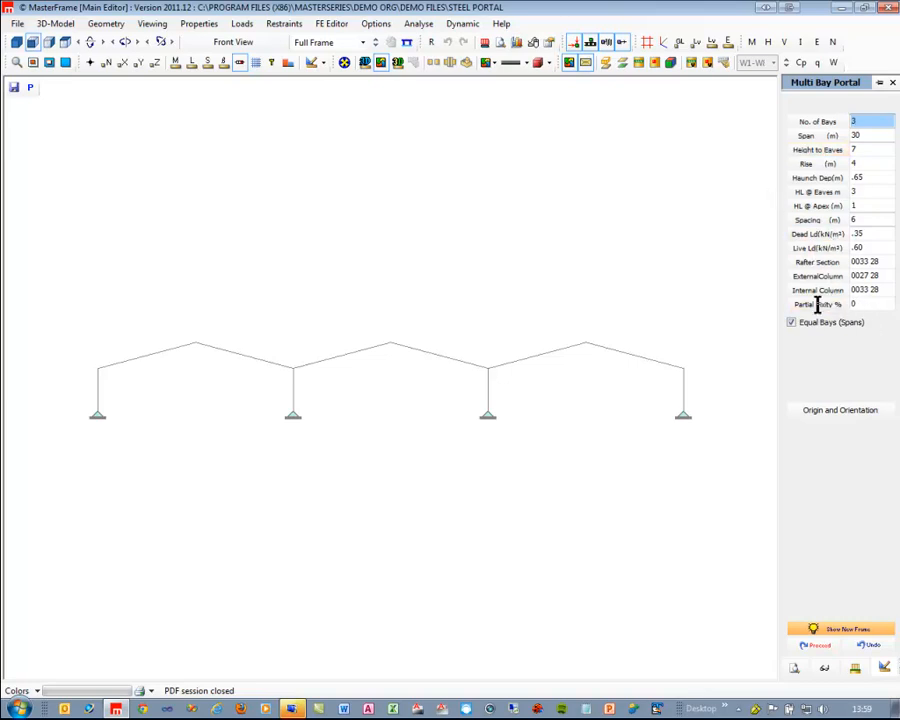
left_click(819, 645)
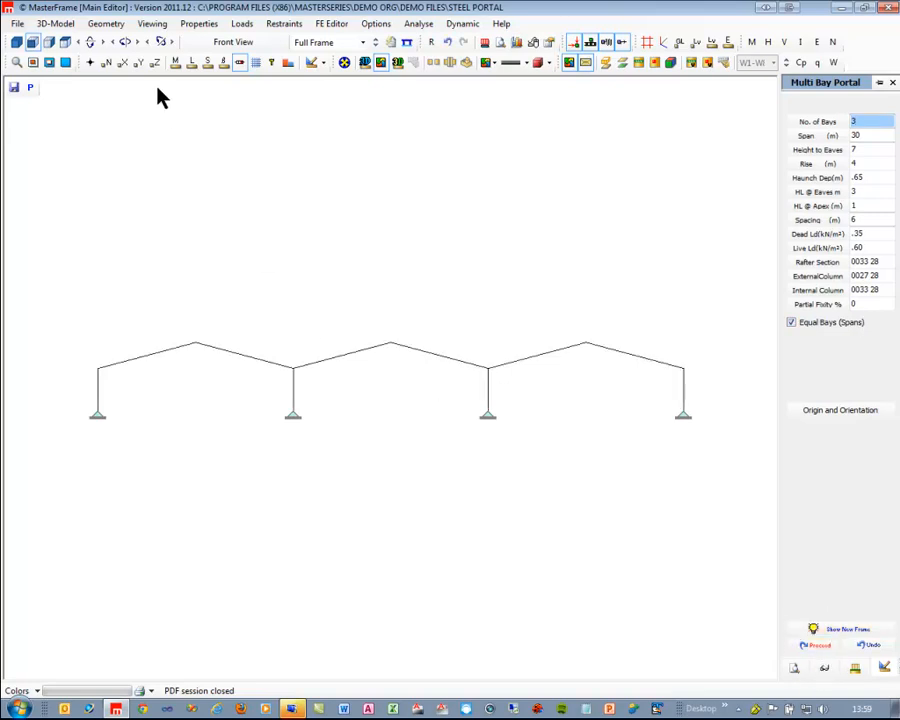
Step: Analyse the three-bay portal frame and display its bending moment diagram in the graphical output
left_click(418, 25)
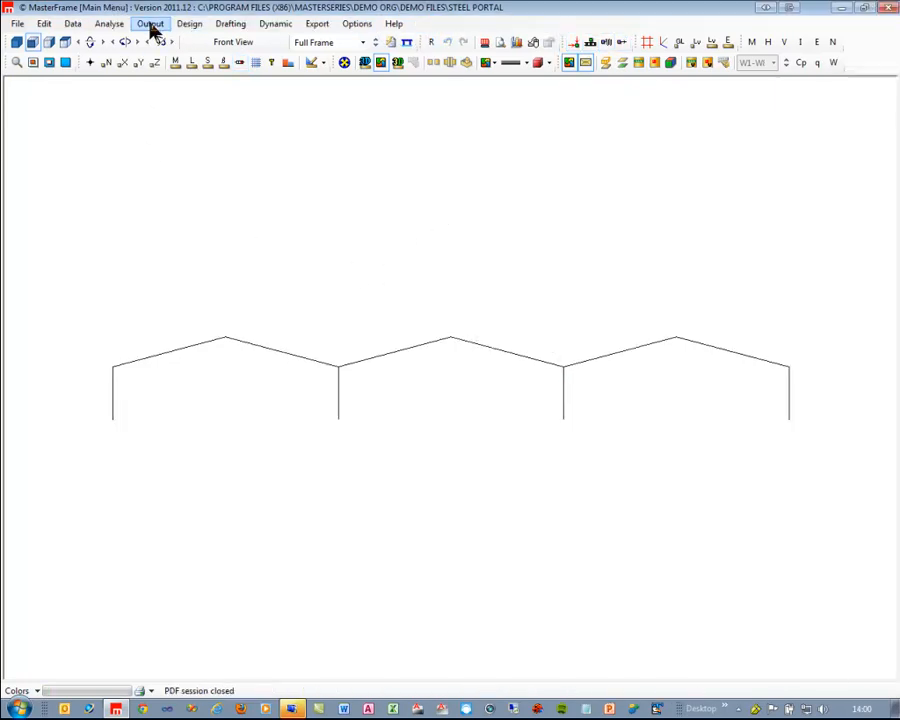
left_click(150, 24)
left_click(232, 118)
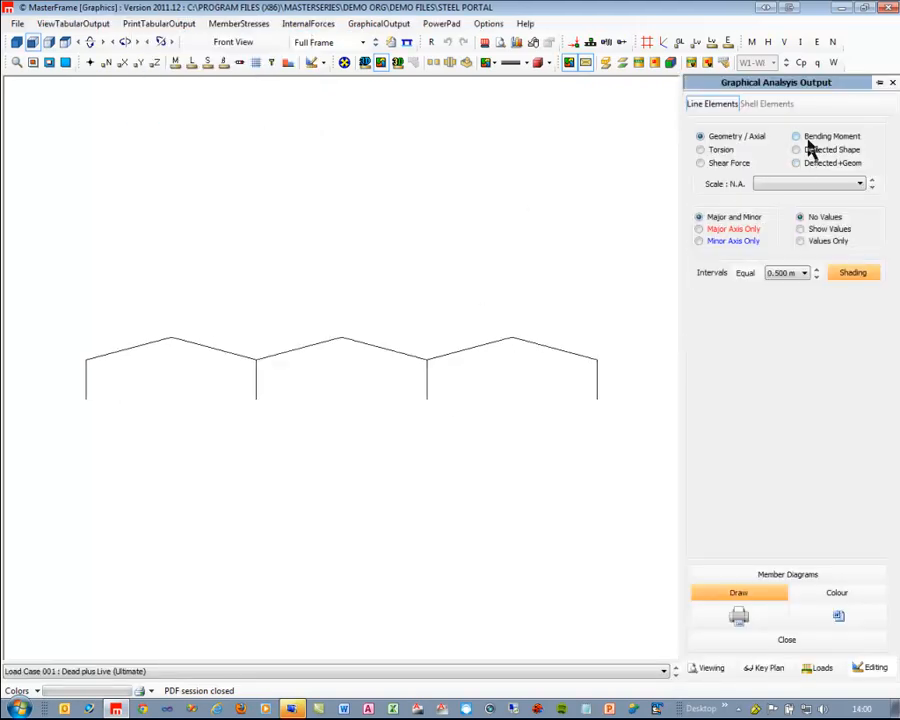
left_click(799, 136)
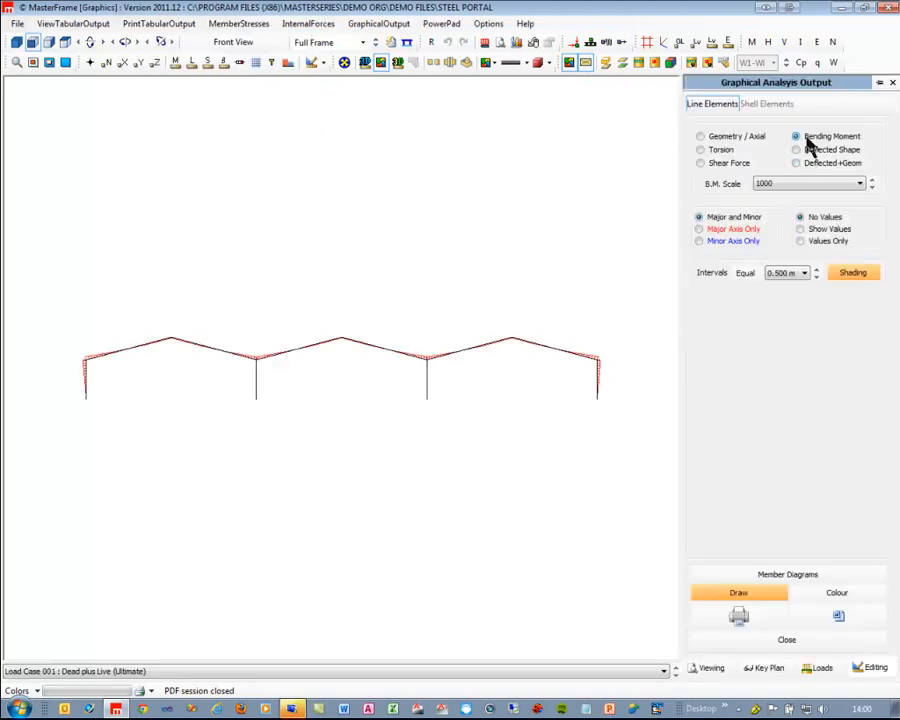
Step: Set the bending moment diagram scale to 100, leave the graphical output and enter the Steel Design module
left_click(872, 187)
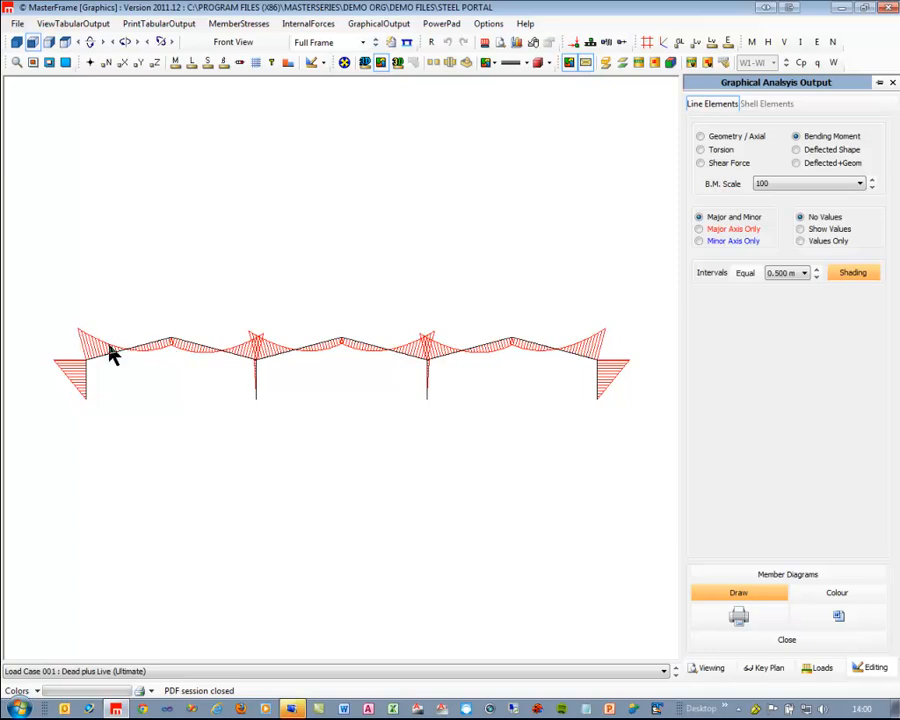
key("Escape")
left_click(190, 23)
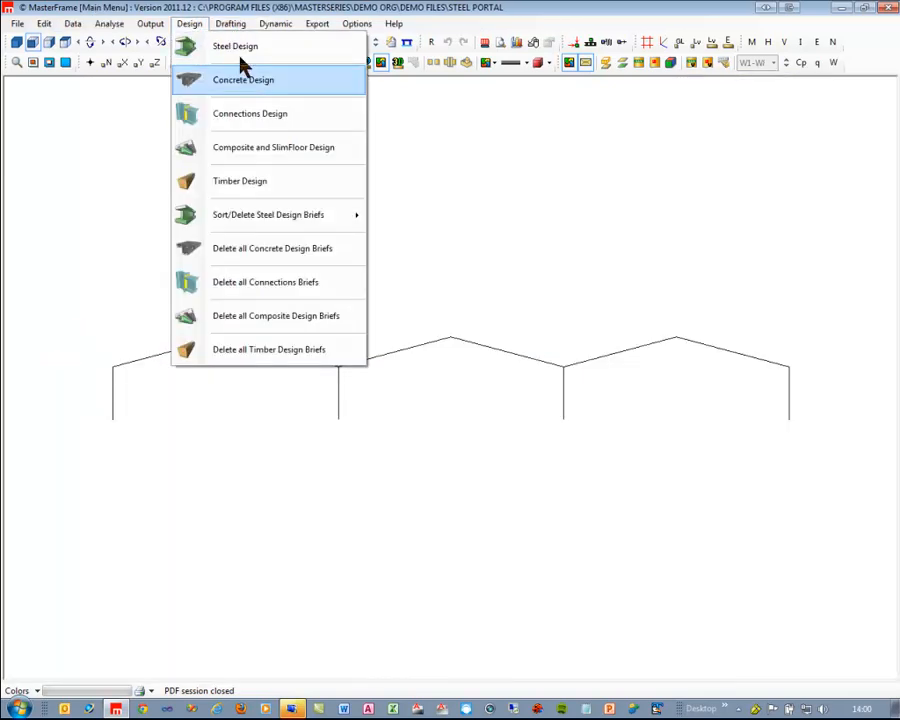
left_click(238, 50)
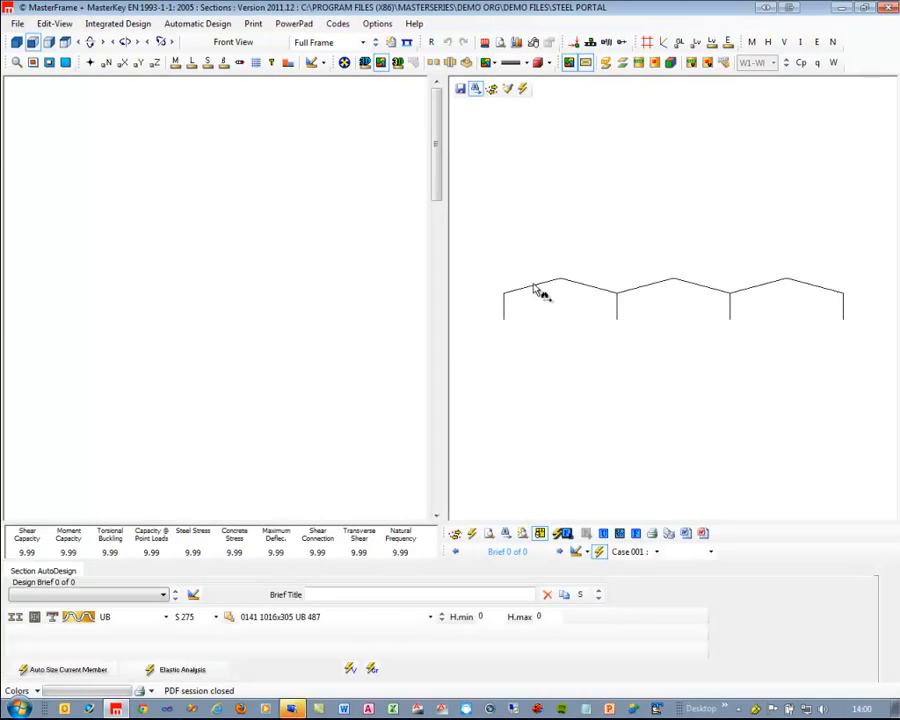
Step: Add a Beam and Beam-Portion design brief and apply it to the left rafter of the first bay
left_click(118, 23)
left_click(154, 115)
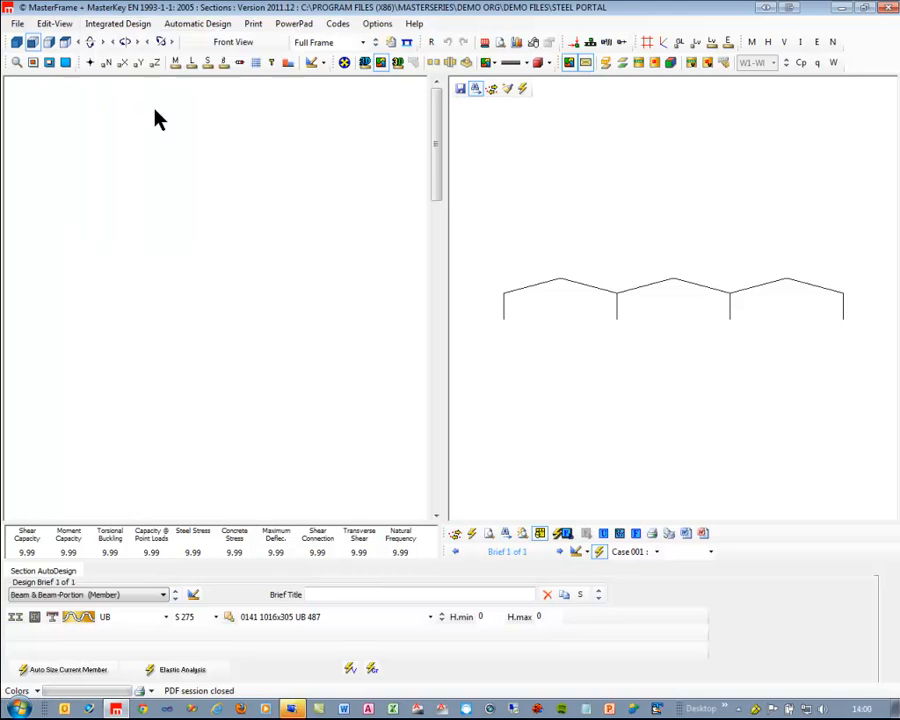
left_click(537, 290)
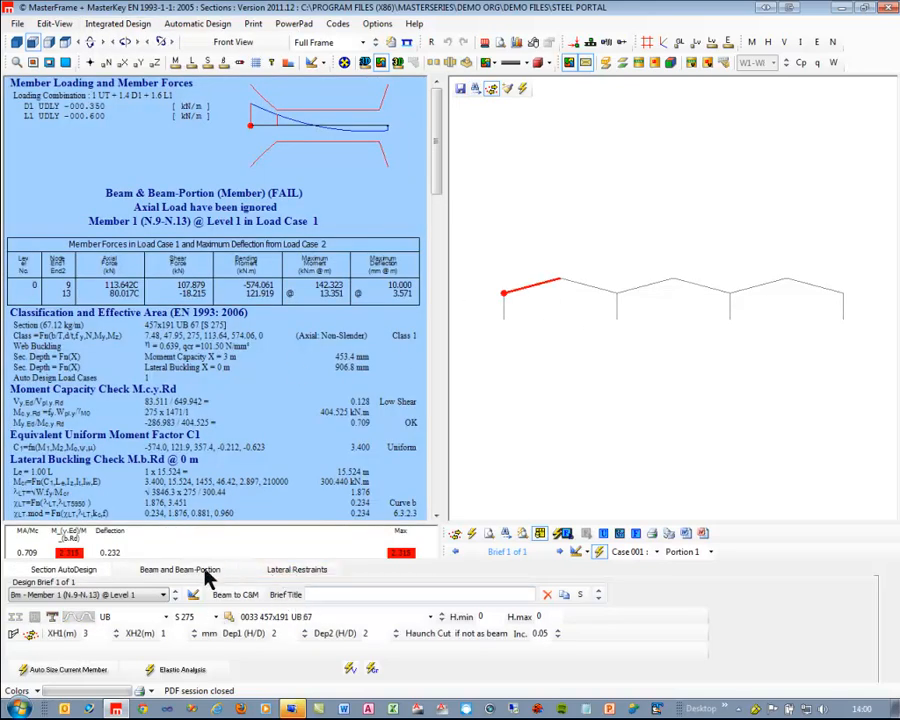
Step: Set the rafter's lateral restraint distance for Portion 1 to 1.8 m
left_click(284, 571)
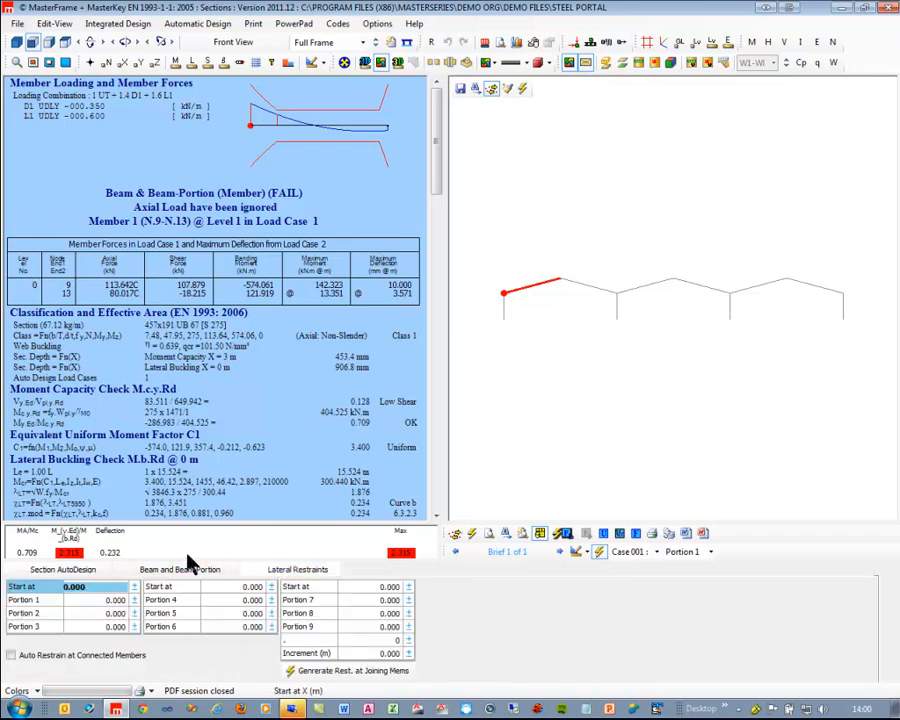
left_click(200, 572)
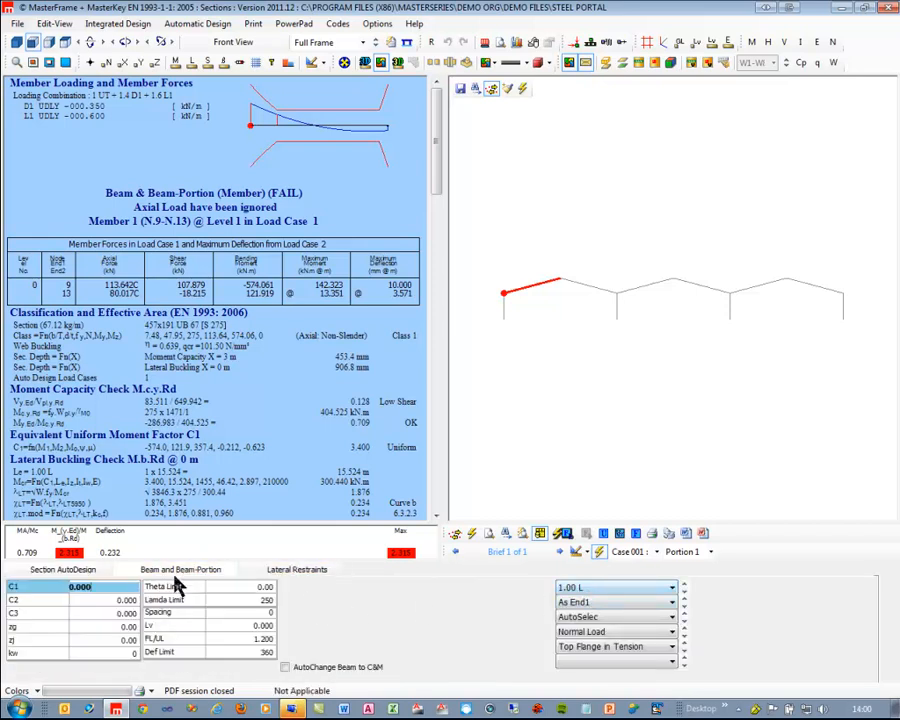
left_click(288, 578)
left_click(100, 600)
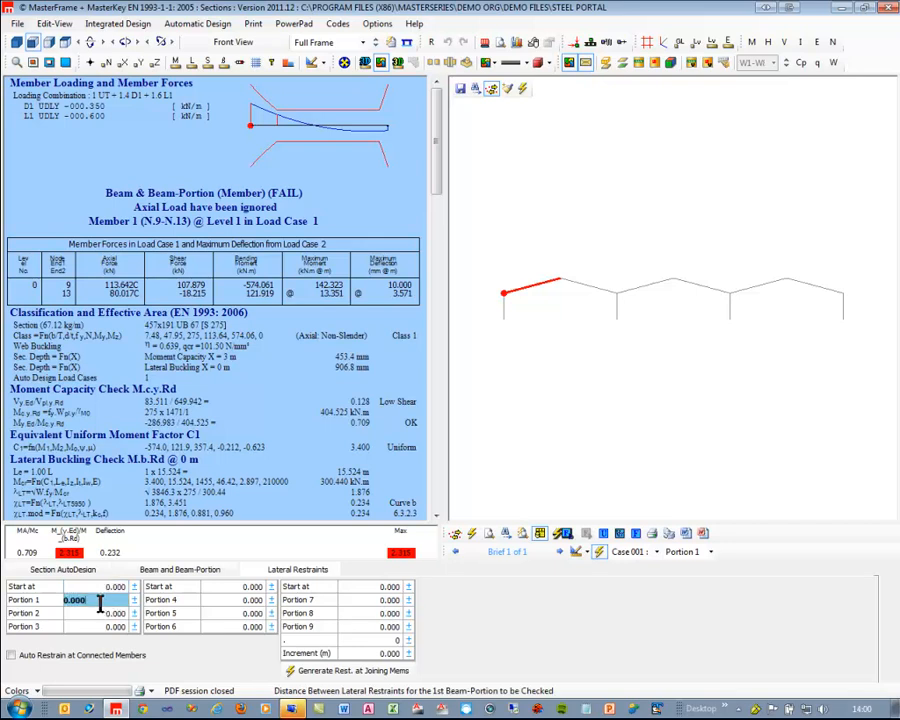
type("1")
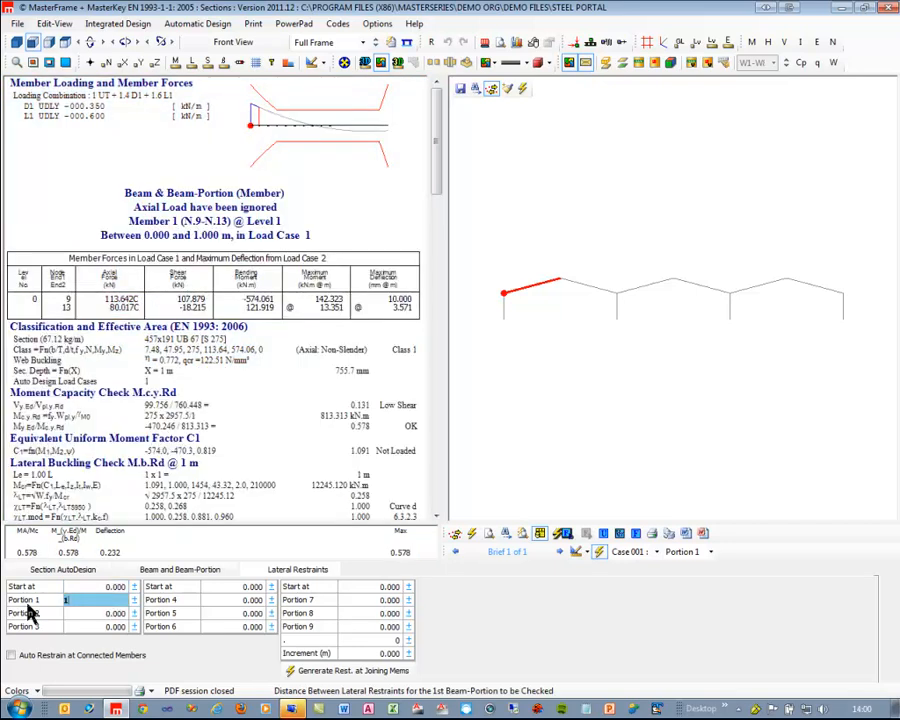
type(".8")
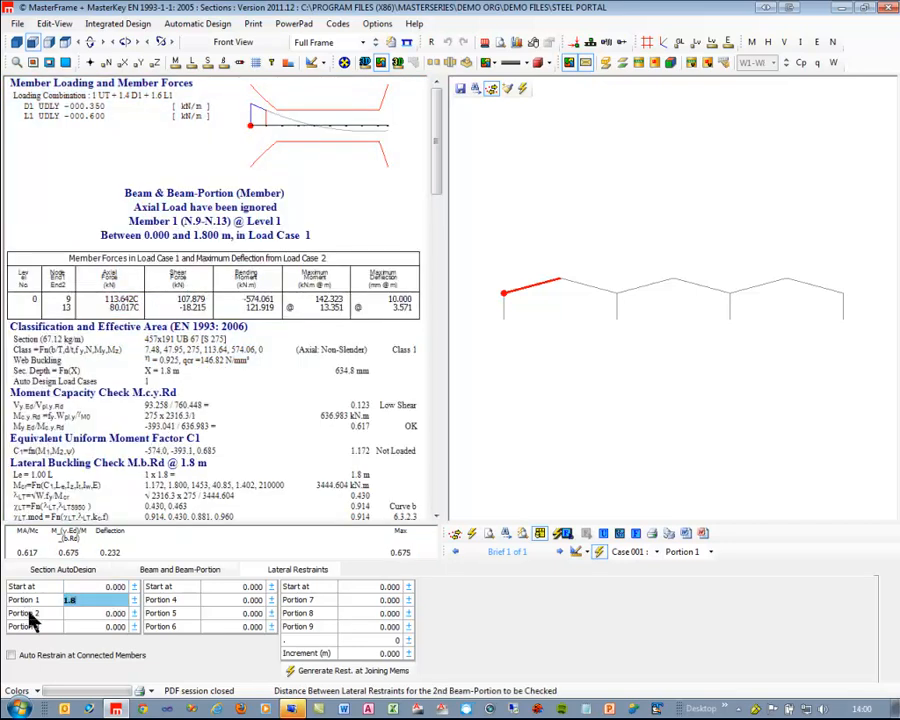
left_click(85, 626)
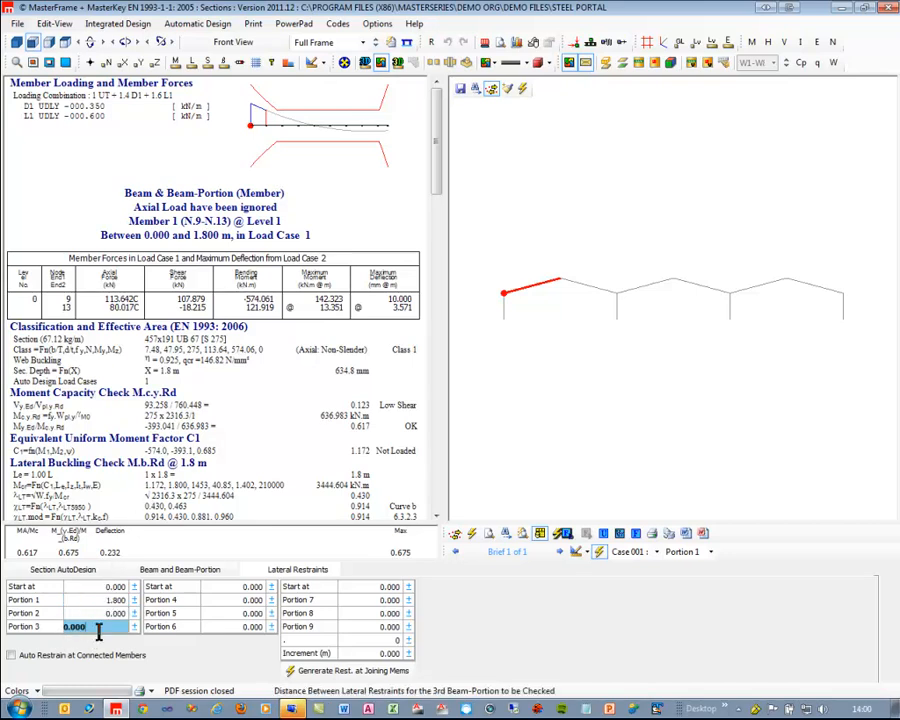
Step: Examine the moment and lateral buckling checks of the individual restrained portions along the rafter
left_click(290, 125)
left_click(279, 123)
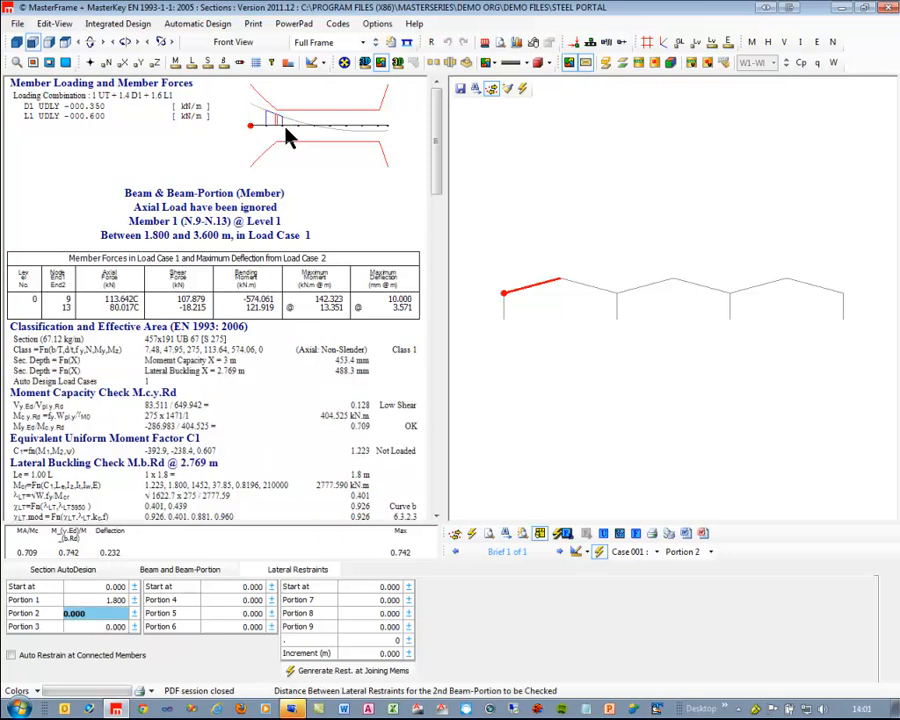
left_click(304, 122)
left_click(328, 128)
left_click(346, 128)
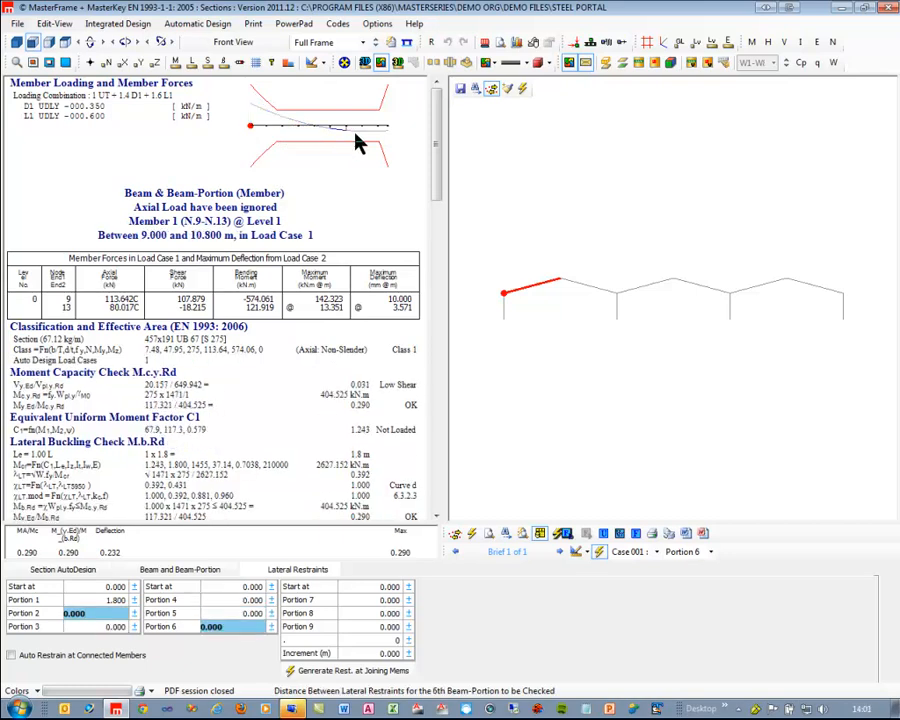
left_click(362, 128)
left_click(344, 128)
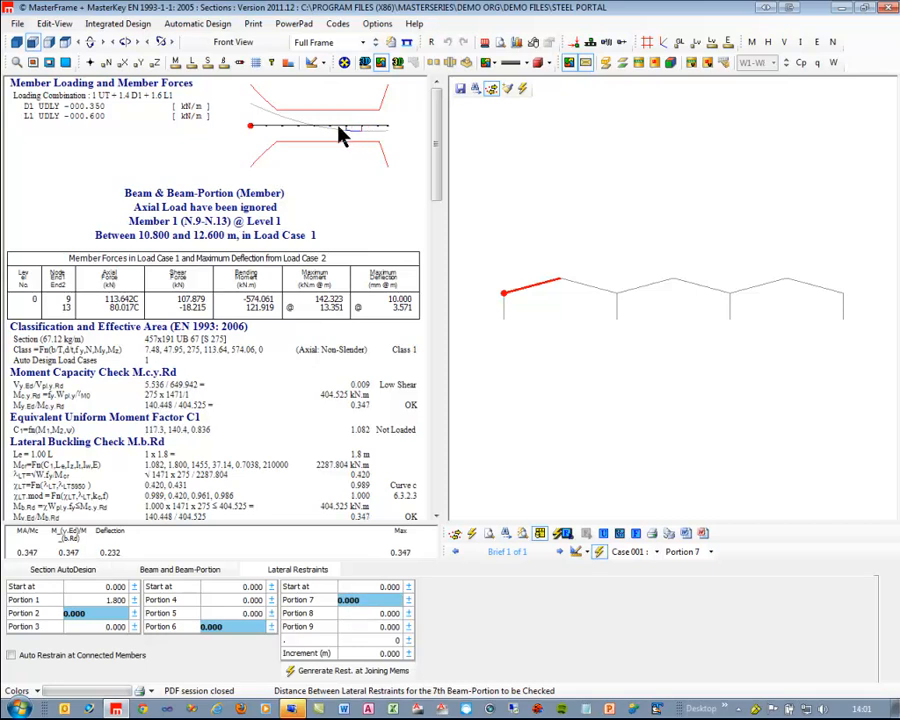
left_click(330, 128)
left_click(323, 128)
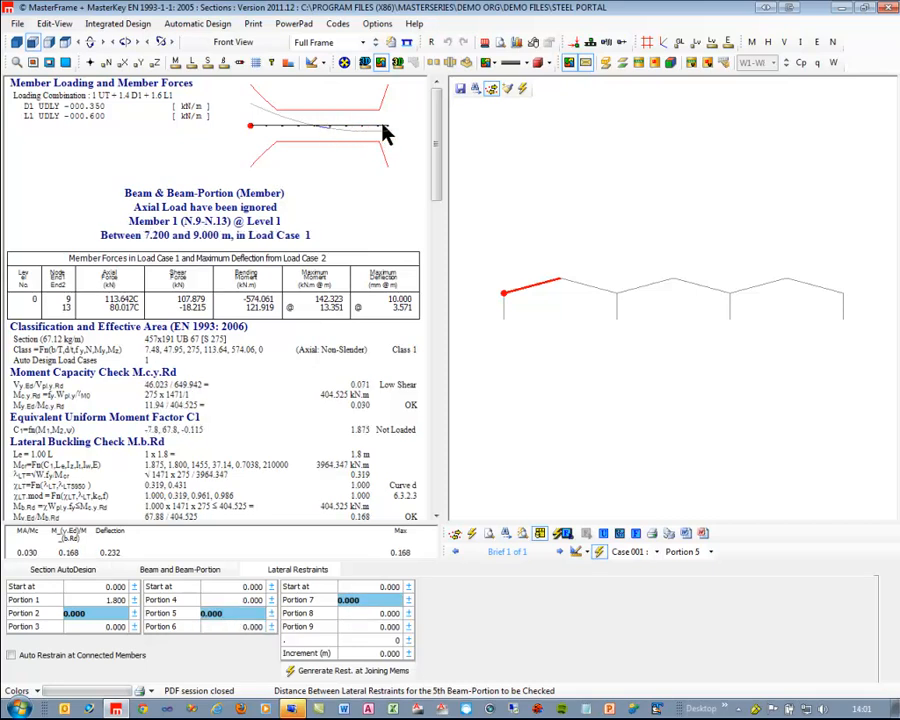
left_click(353, 130)
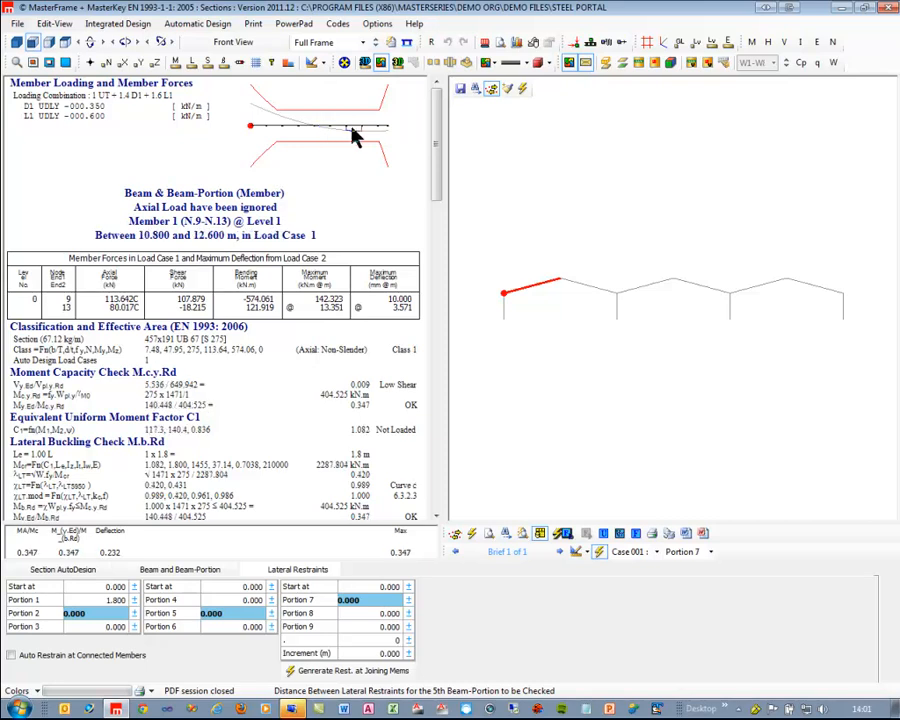
left_click(371, 130)
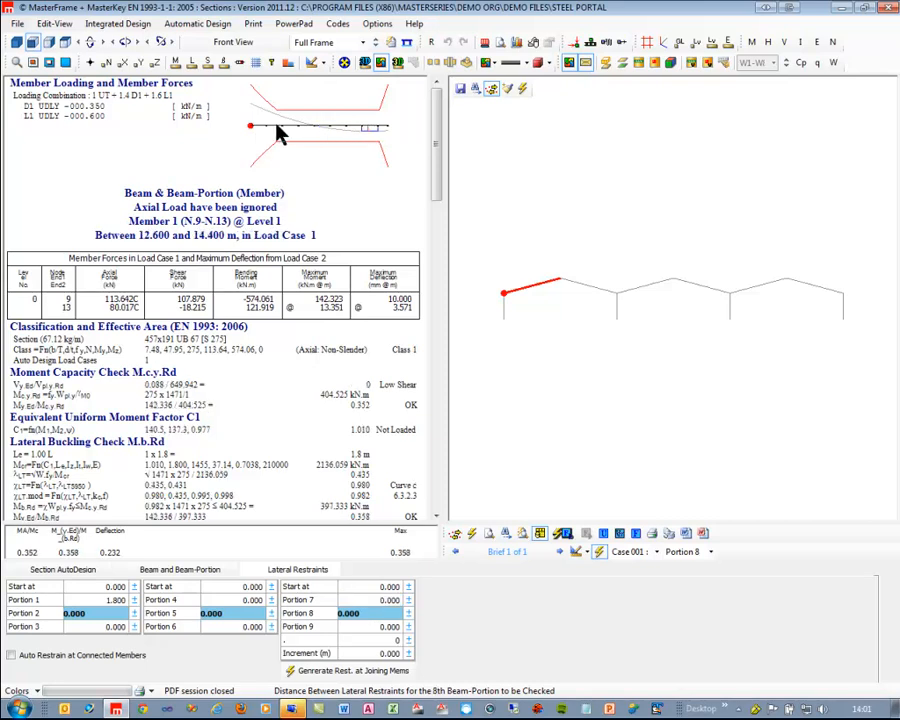
left_click(276, 128)
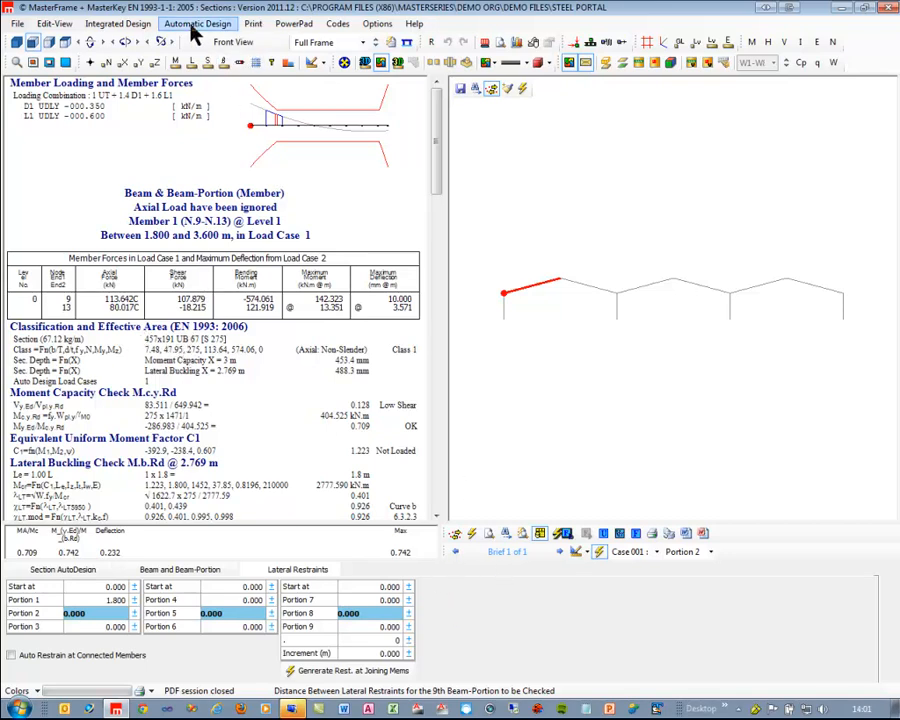
Step: Switch the steel design code to BS 5950 - 2000 and inspect the checks of the rafter's portions near the eaves
left_click(334, 25)
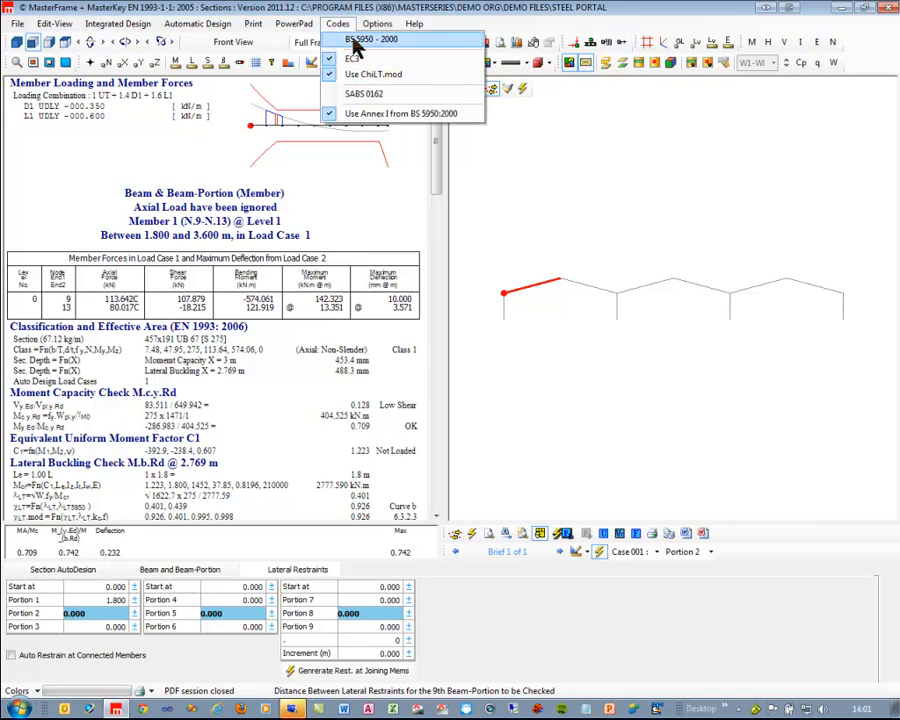
left_click(355, 42)
left_click(490, 392)
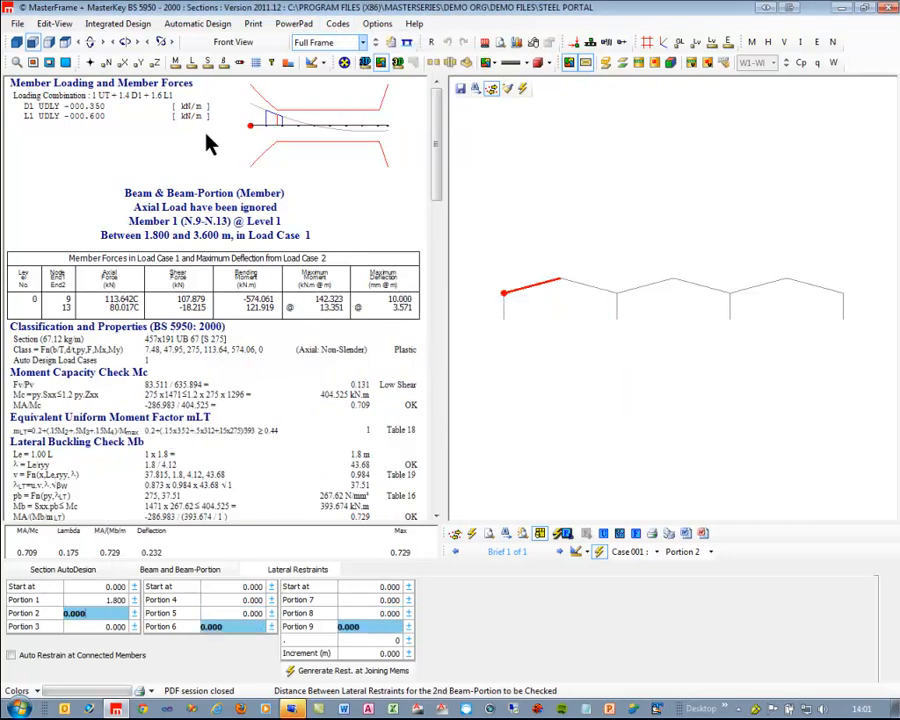
left_click(255, 116)
left_click(278, 127)
left_click(285, 120)
left_click(275, 122)
Step: Add an Appendix-G Stability Checks brief for the same rafter in the first bay
left_click(115, 24)
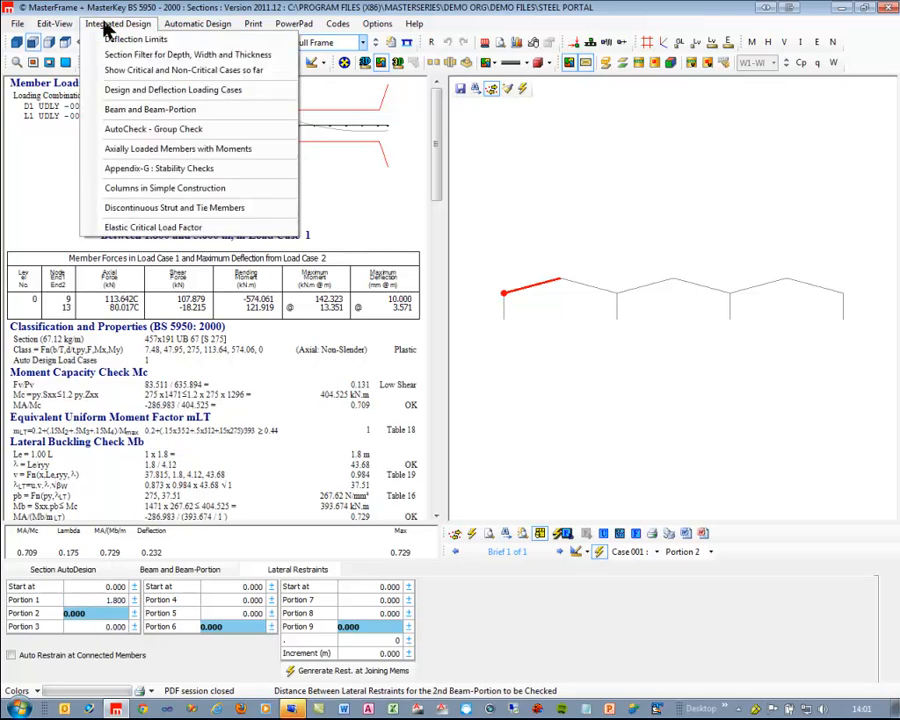
left_click(168, 170)
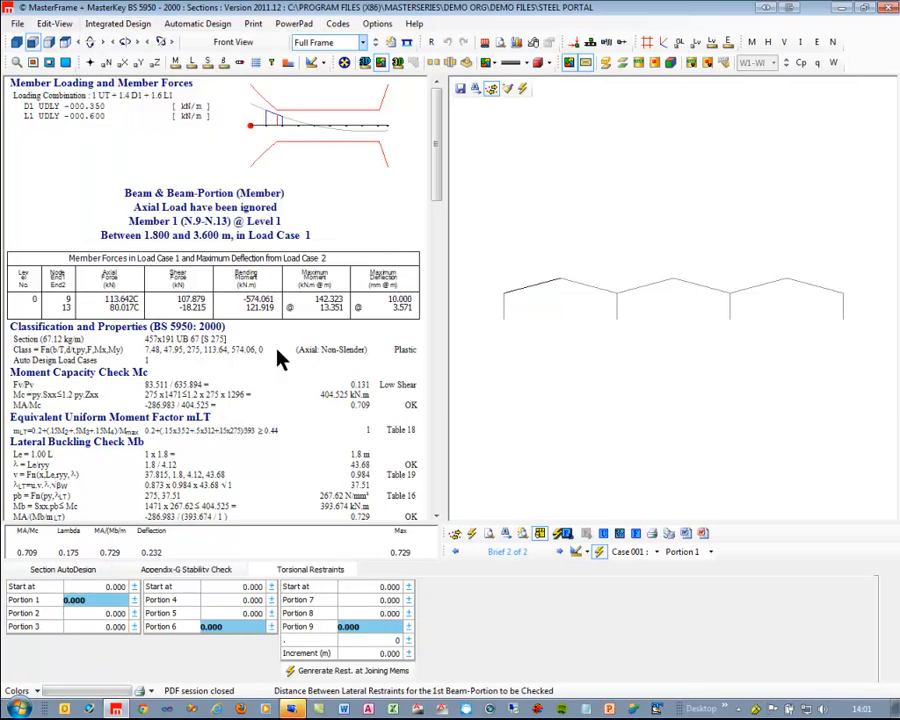
left_click(540, 288)
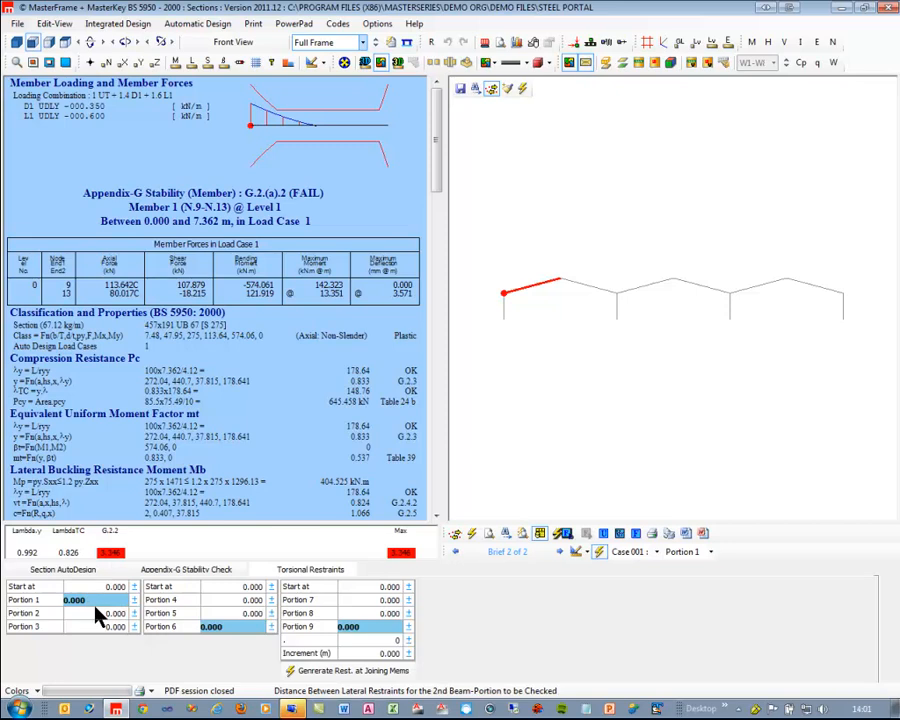
Step: Try torsional restraint distances of 10, 6, 7 and 8 m for Portion 1 of the rafter
left_click_drag(96, 601, 72, 601)
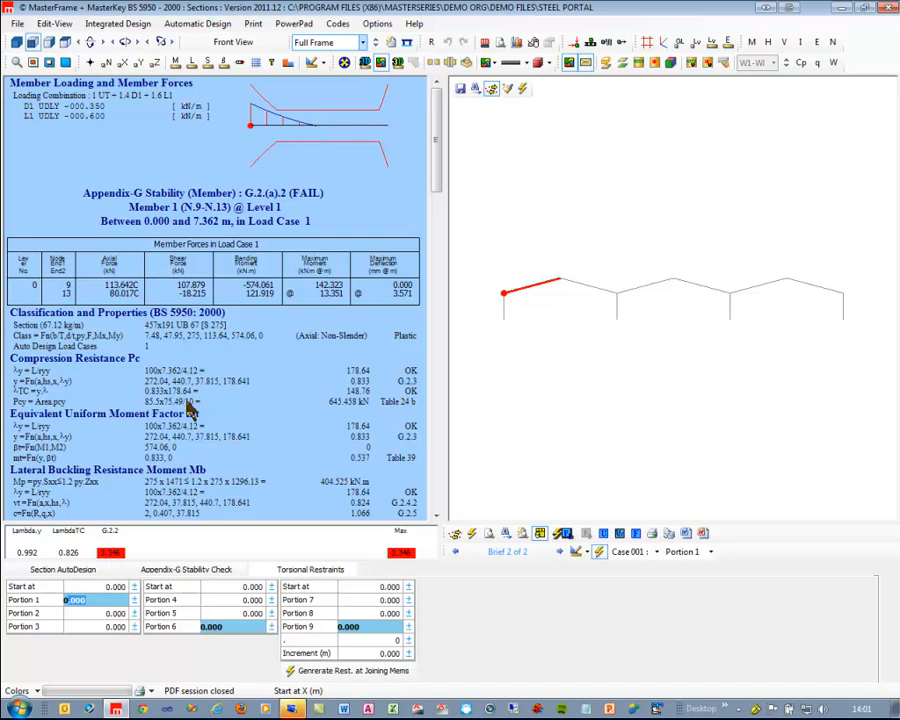
type("10")
left_click_drag(82, 598, 31, 602)
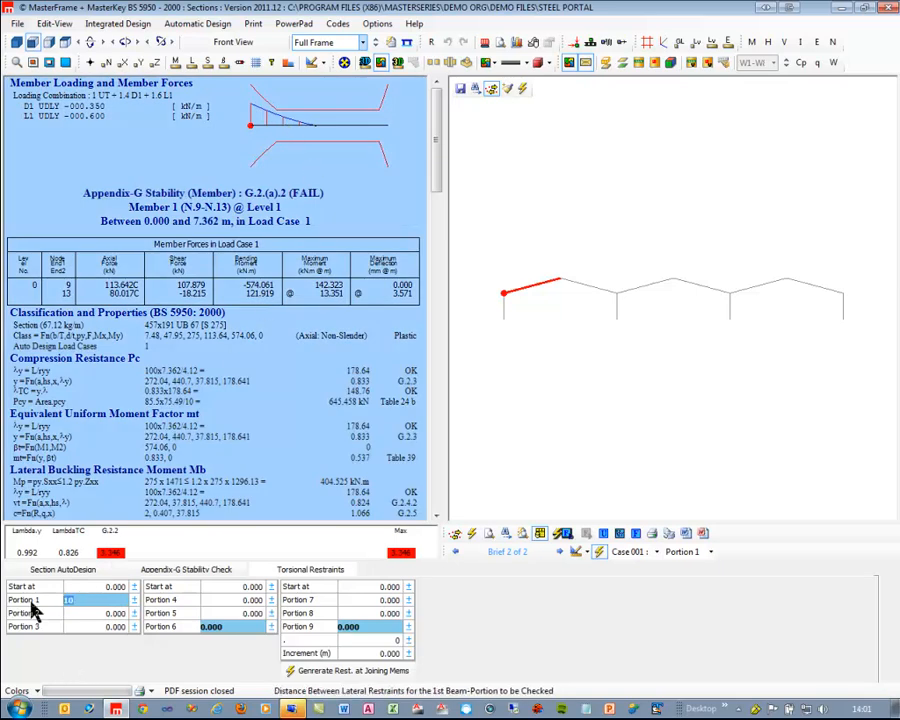
type("6")
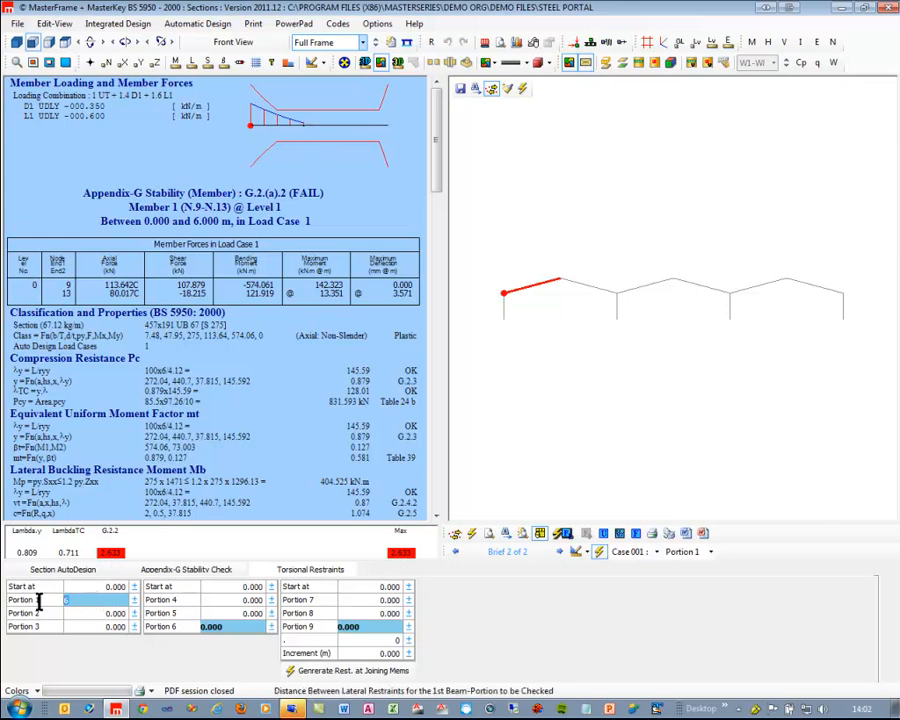
type("7")
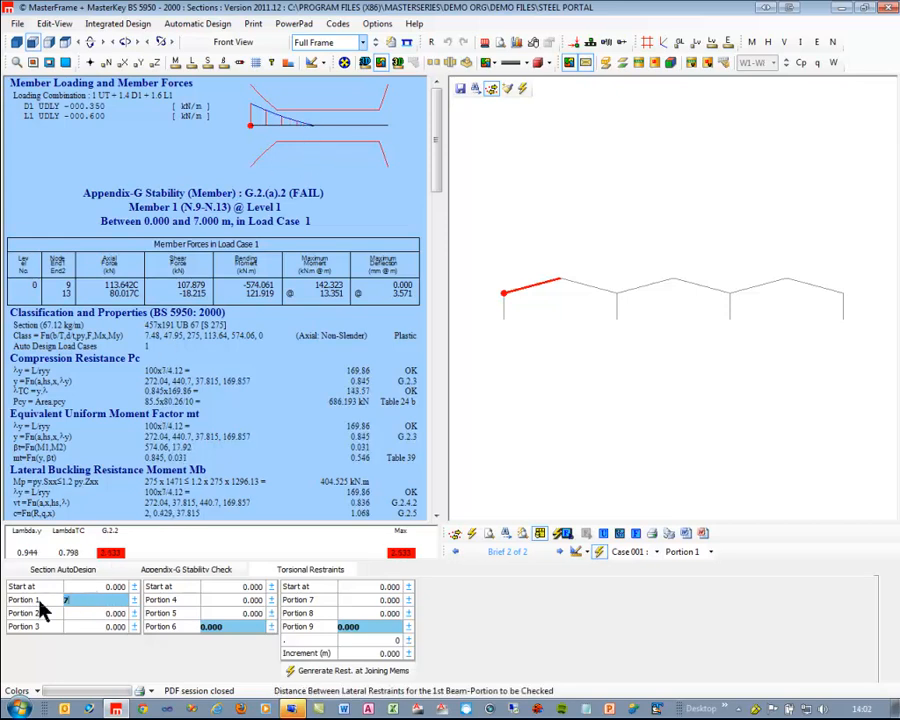
key("BackSpace")
type("8")
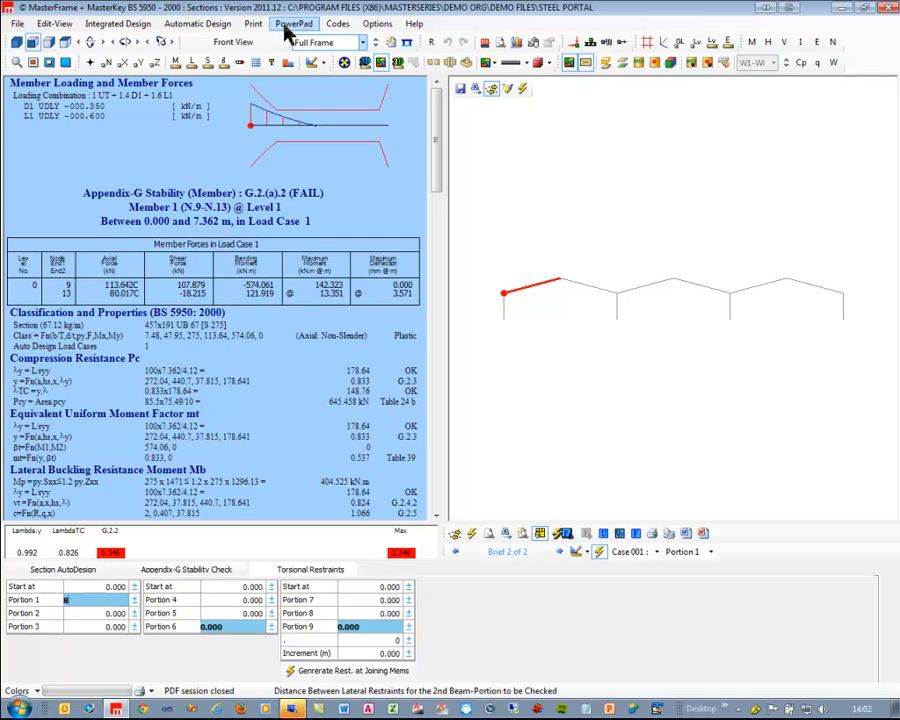
Step: Turn off the Check to Point of Contraflexure option for the stability check
left_click(207, 27)
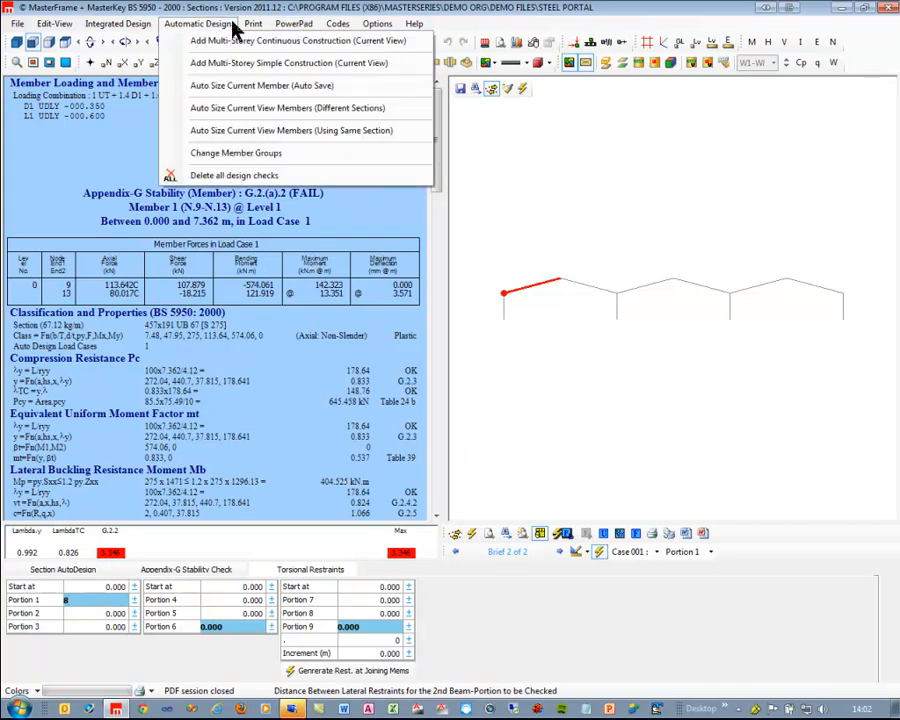
left_click(378, 27)
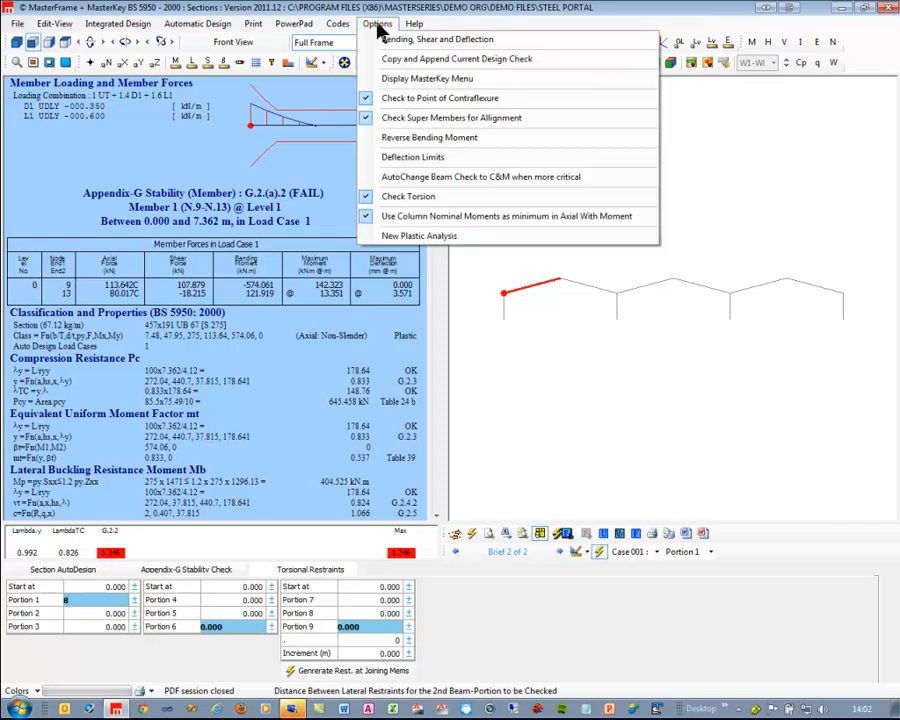
left_click(369, 103)
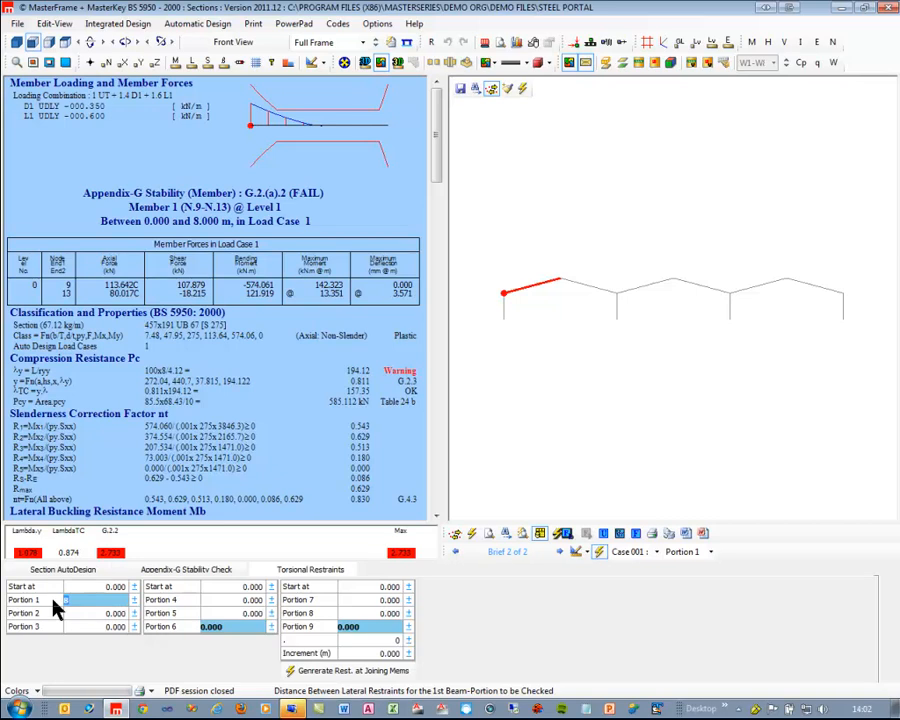
Step: Try 3.6 m for torsional restraint Portion 1, replace it with 1.8 m, and set Portion 2 to 3.6 m
type("3.")
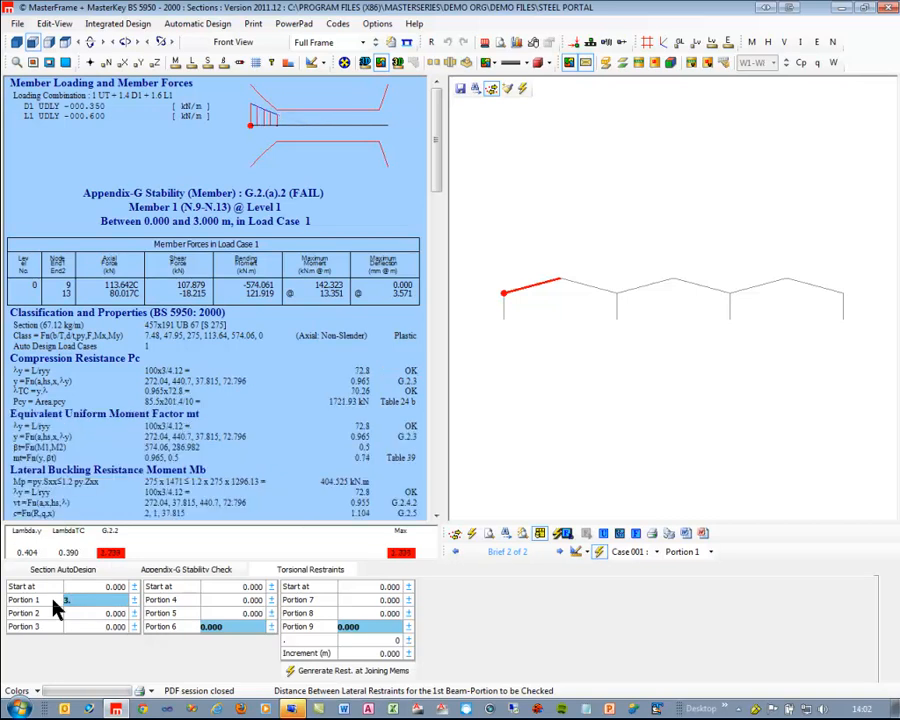
type("6")
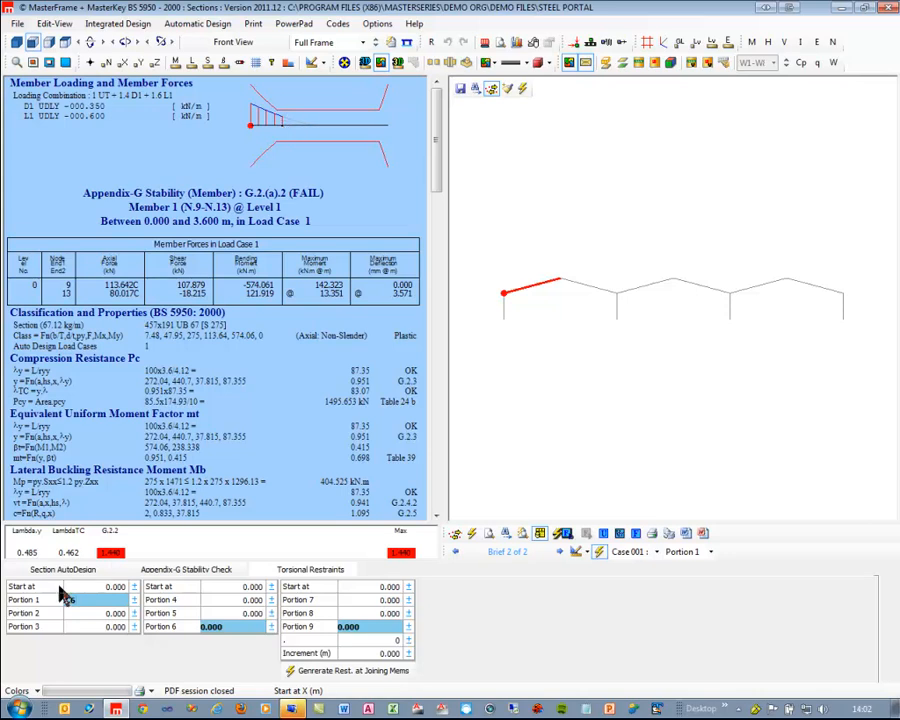
left_click_drag(87, 600, 54, 591)
type("1.8")
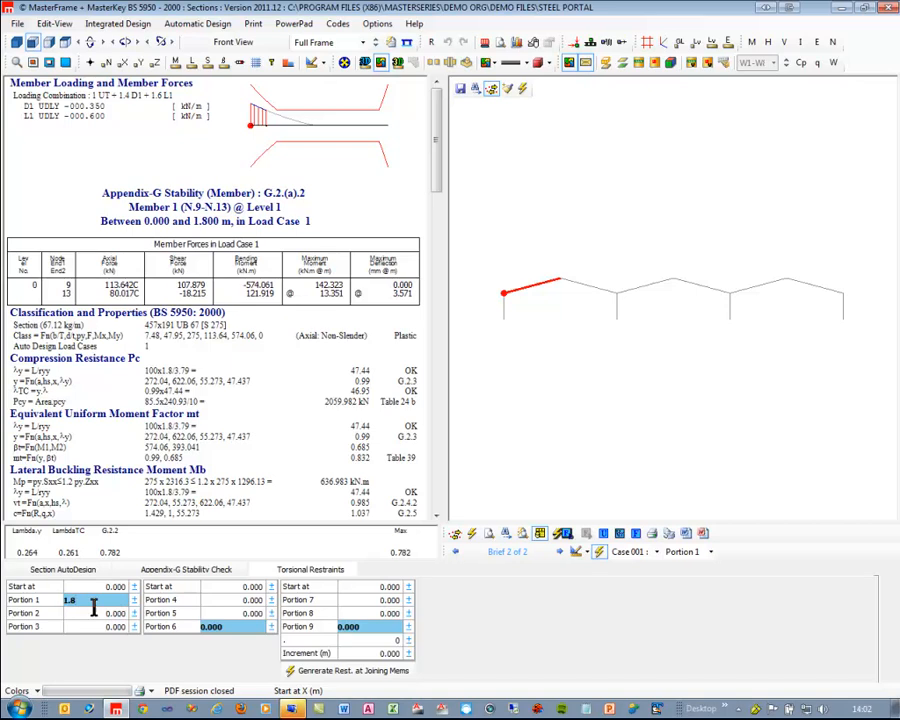
left_click(88, 614)
type("3.6")
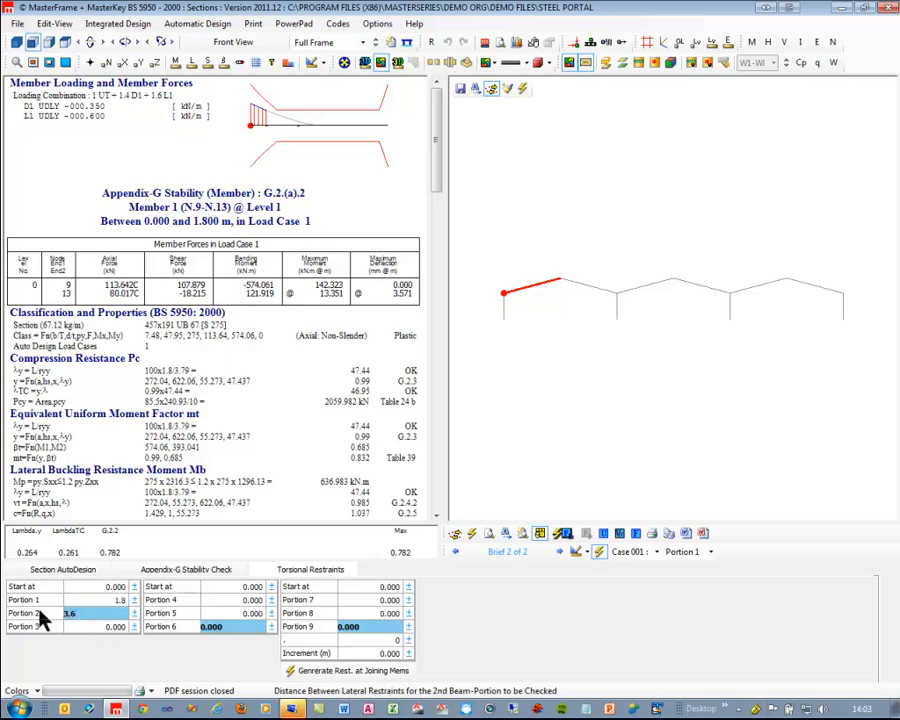
Step: Check the stability result of rafter Portion 2 and reduce its torsional restraint distance to 1.8 m
left_click(280, 118)
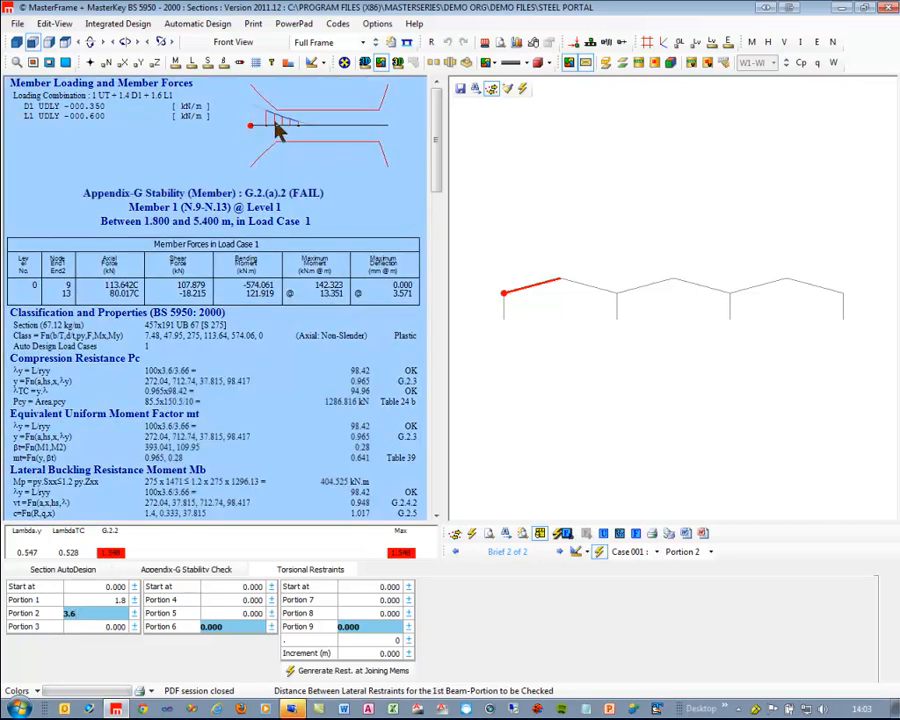
left_click(42, 618)
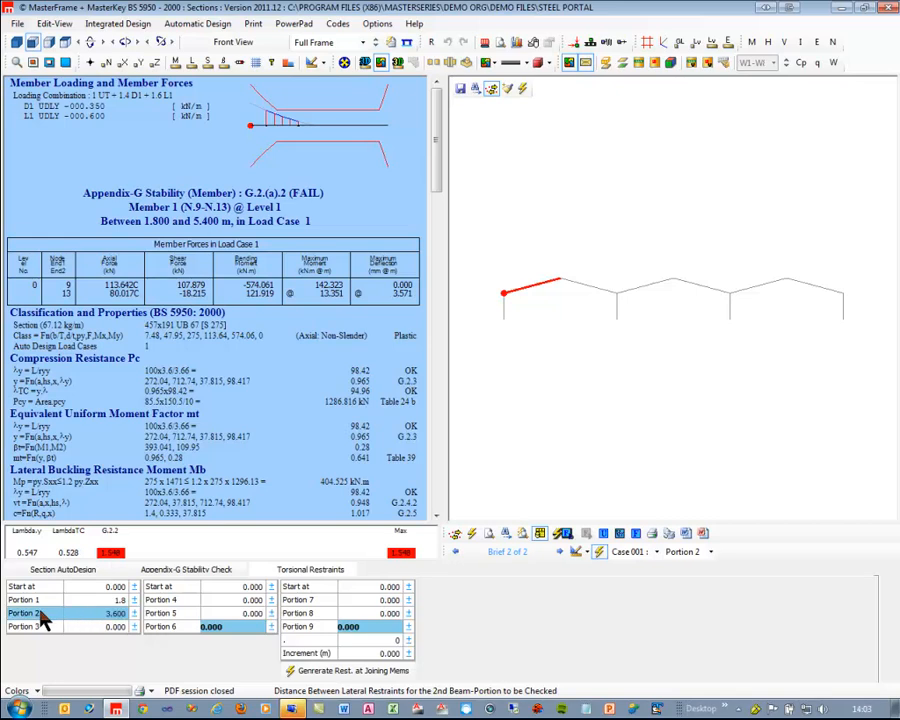
left_click(82, 612)
left_click_drag(60, 601, 61, 610)
left_click(83, 616)
key("BackSpace")
key("BackSpace")
key("BackSpace")
key("BackSpace")
key("BackSpace")
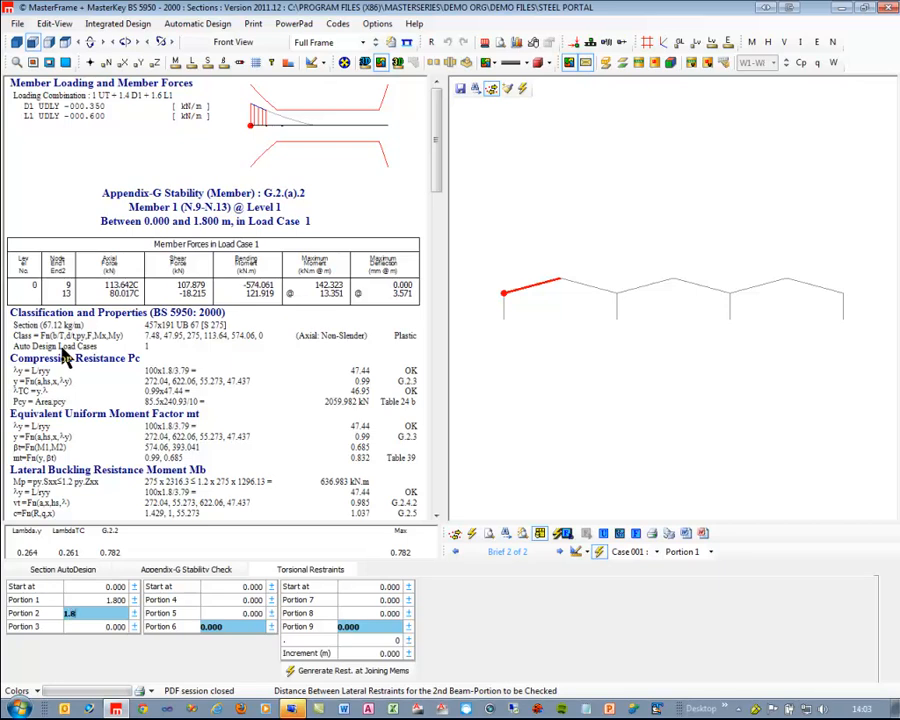
Step: Set torsional restraint Portion 3 to 3.6 m and review the Appendix-G results for Portions 2 and 3
left_click(83, 629)
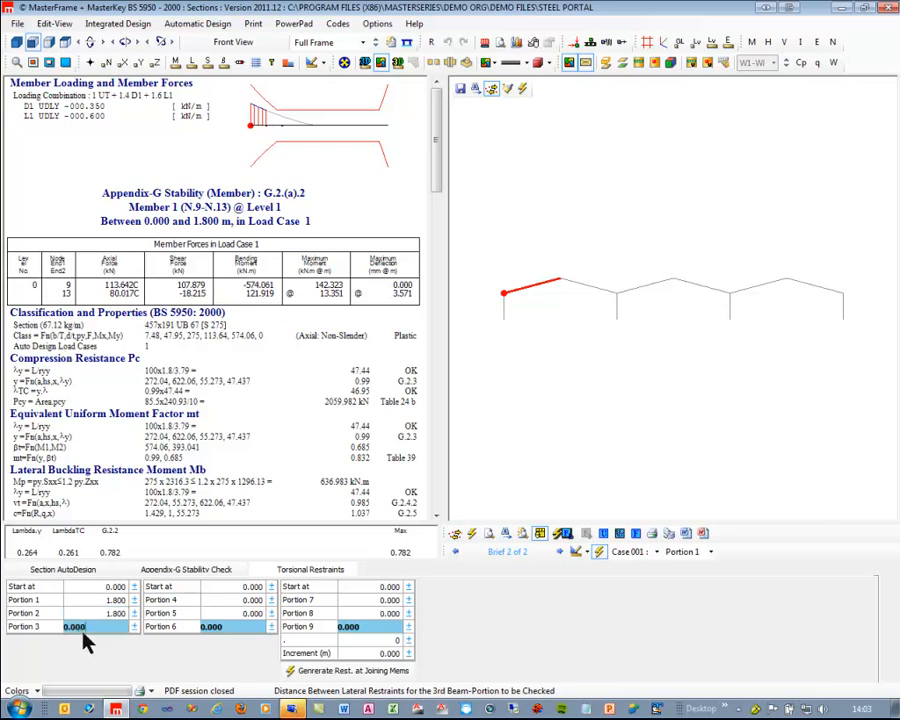
type("3.6")
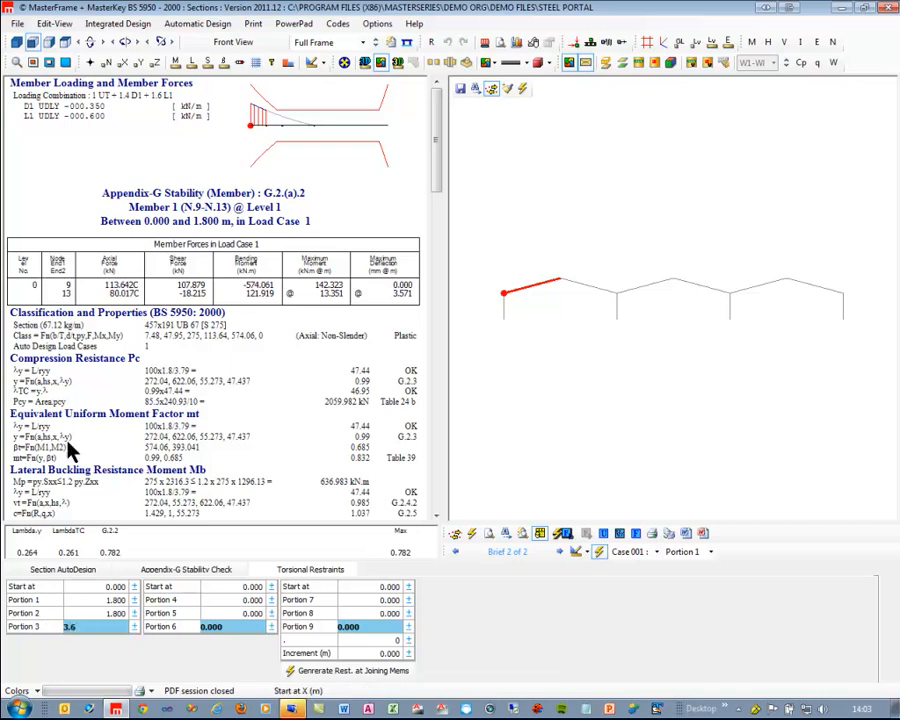
left_click(267, 128)
left_click(296, 143)
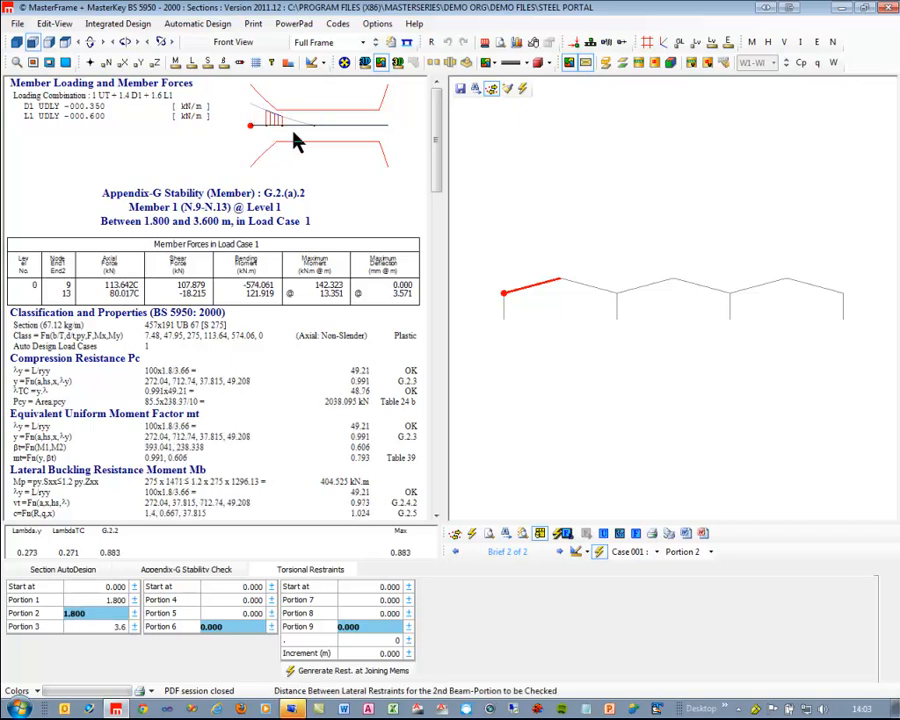
left_click(297, 133)
key("Down")
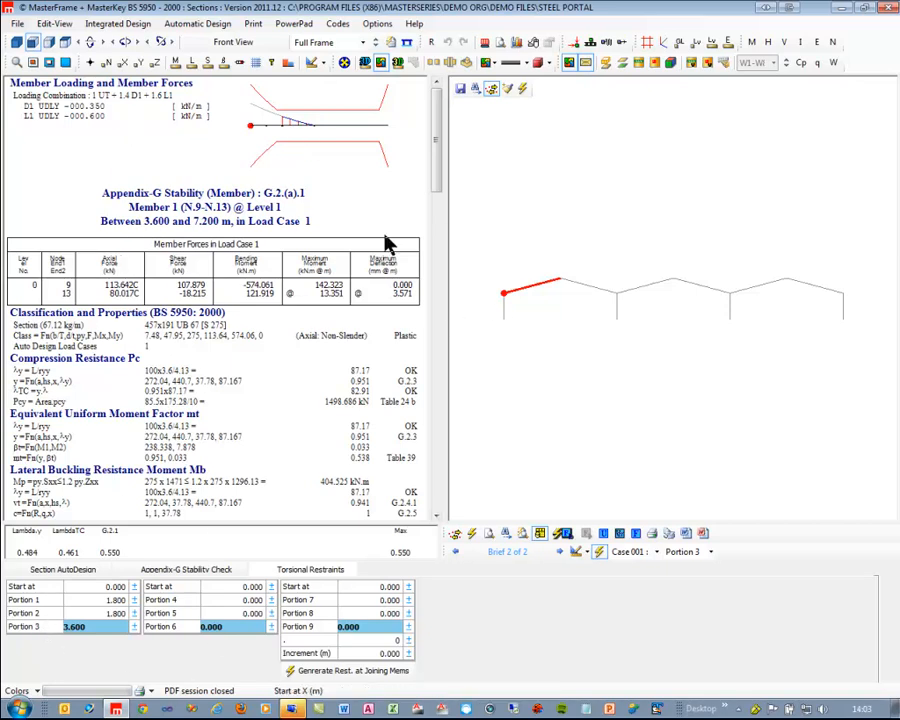
key("Up")
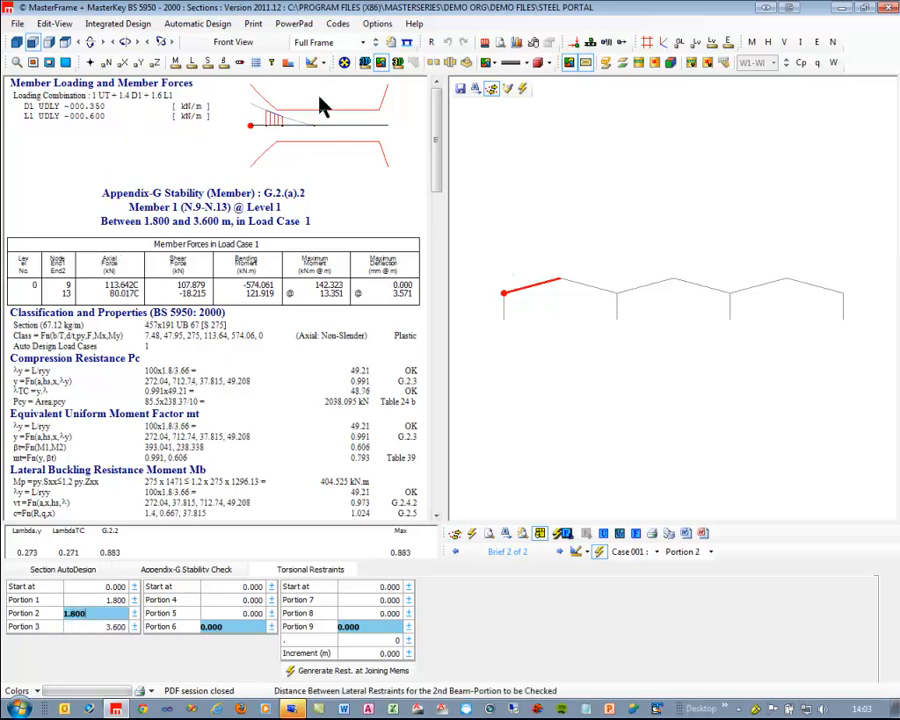
Step: Switch to the beam design brief for Member 1 and examine the checks of its lateral restraint portions along the rafter
left_click(30, 569)
left_click(63, 593)
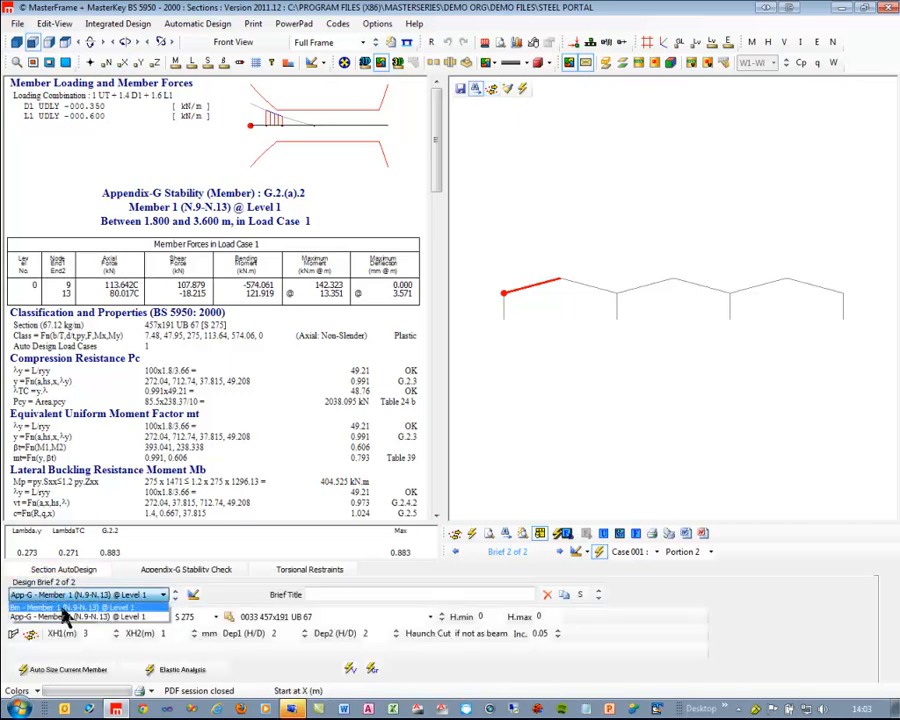
left_click(62, 604)
left_click(299, 126)
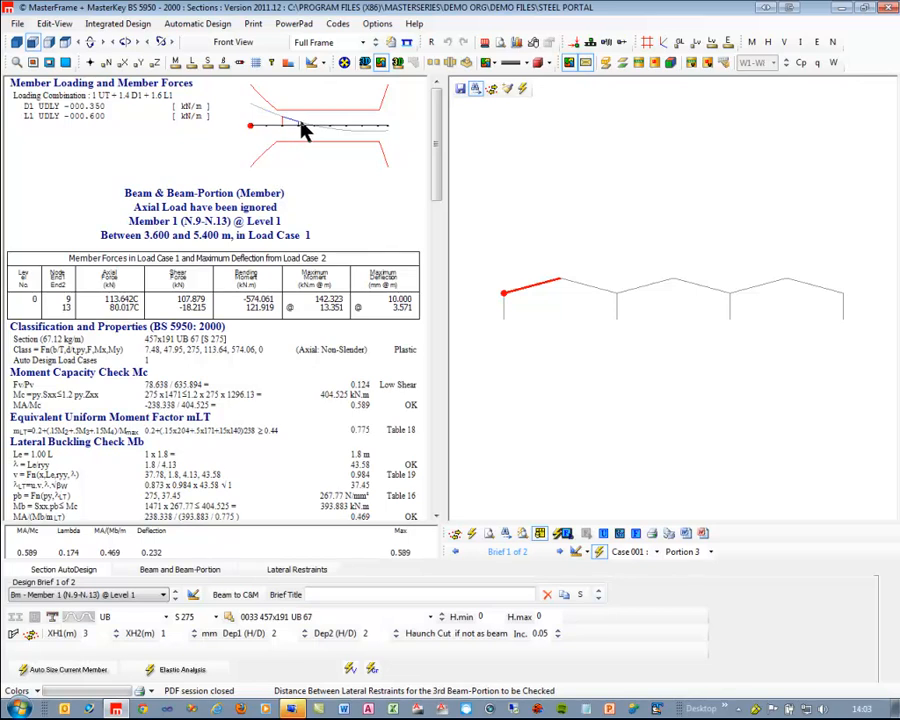
left_click(297, 126)
left_click(313, 127)
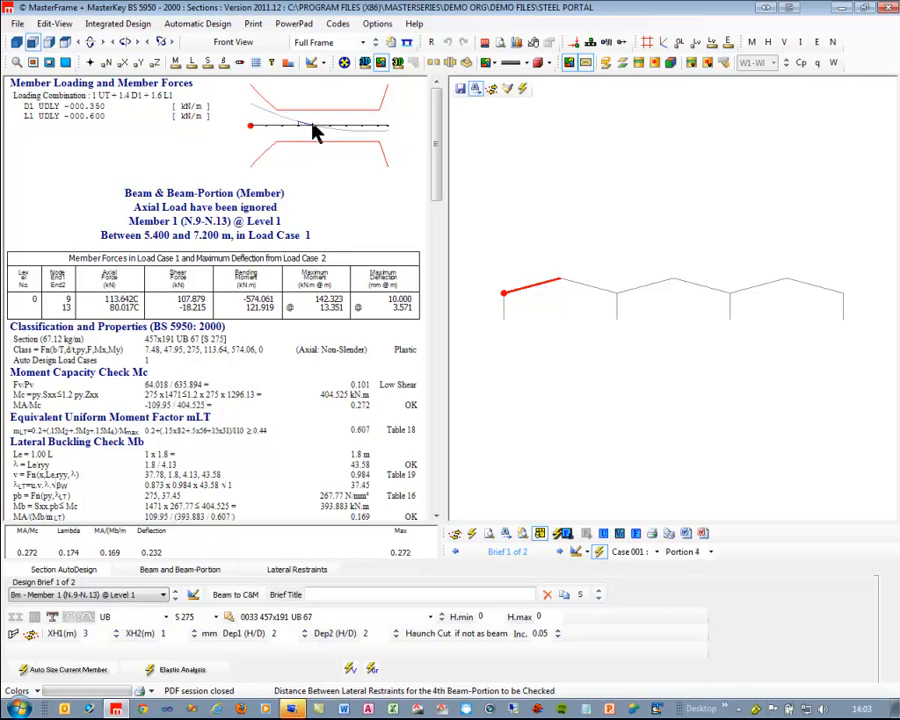
left_click(302, 129)
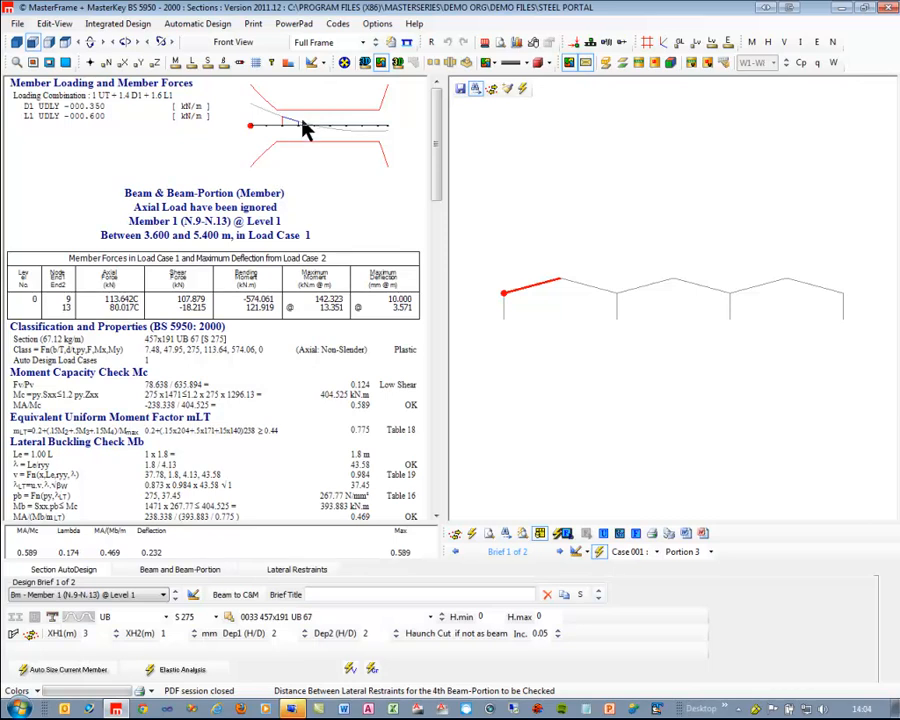
left_click(307, 121)
left_click(275, 124)
left_click(262, 123)
left_click(280, 126)
left_click(310, 124)
left_click(318, 124)
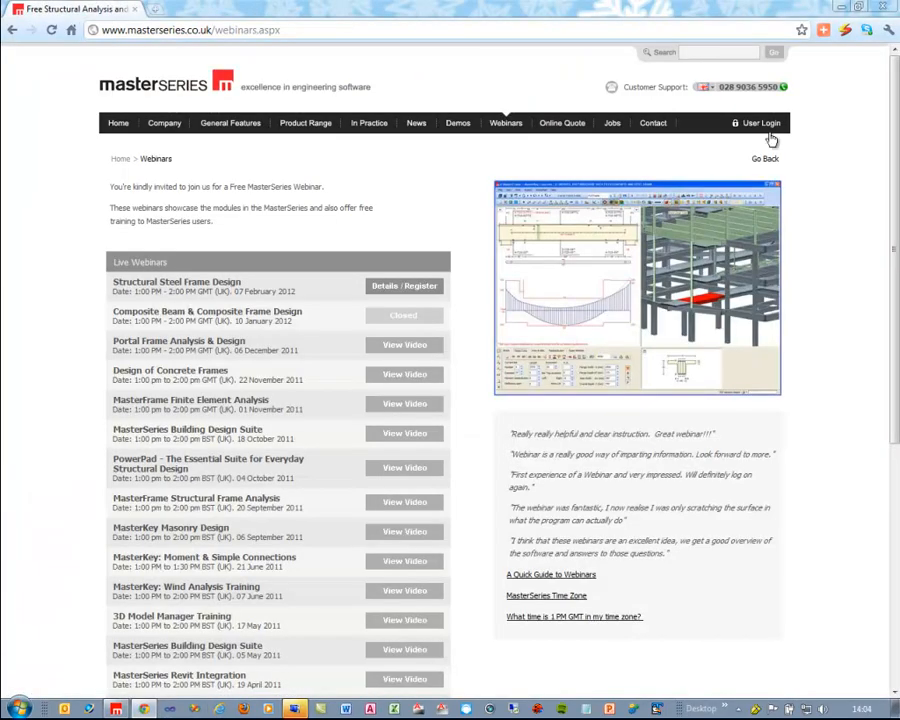
Step: In the web browser, log in to the MasterSeries client area and open the MasterKey 5950 technical note on Appendix G usage
left_click(765, 124)
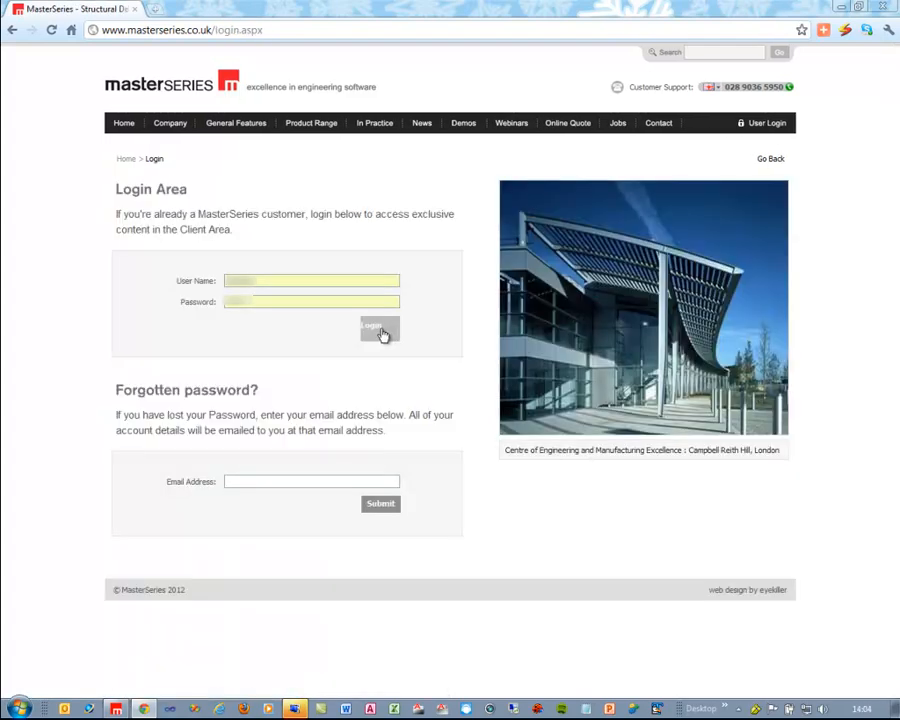
left_click(380, 330)
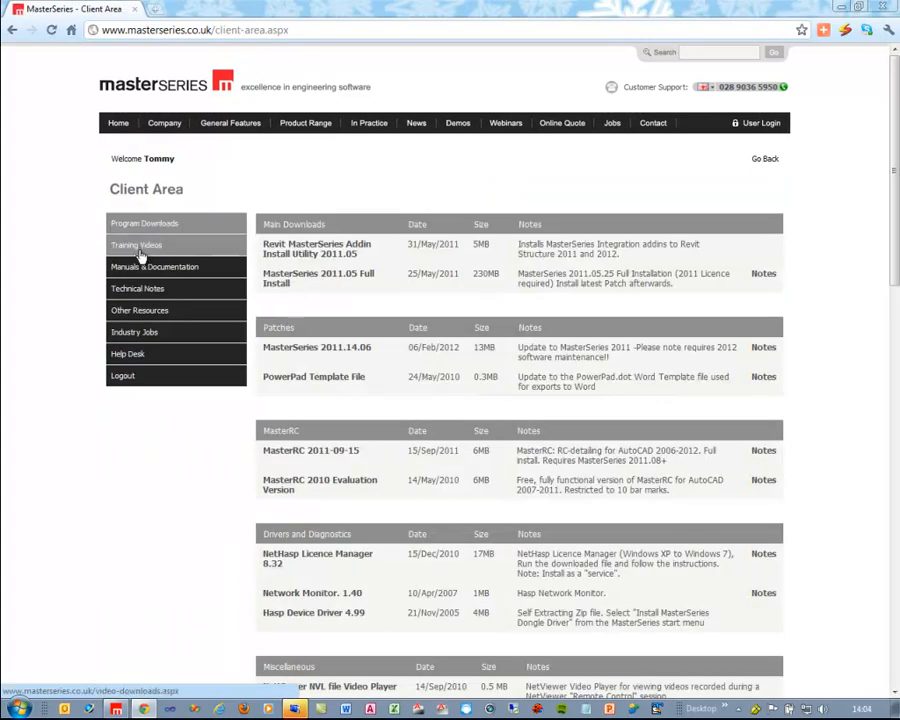
left_click(157, 291)
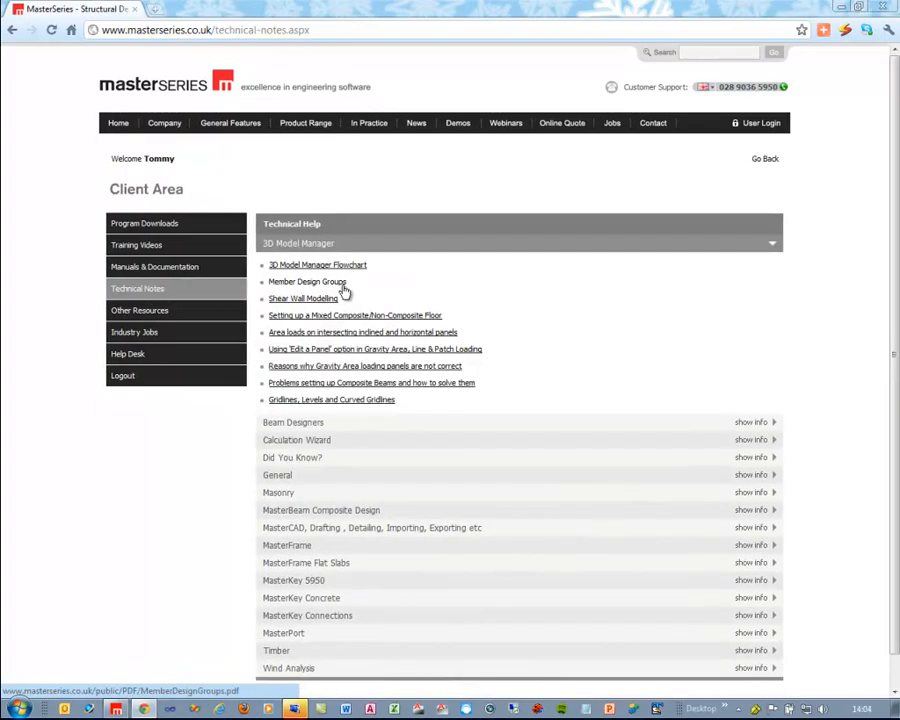
left_click(290, 579)
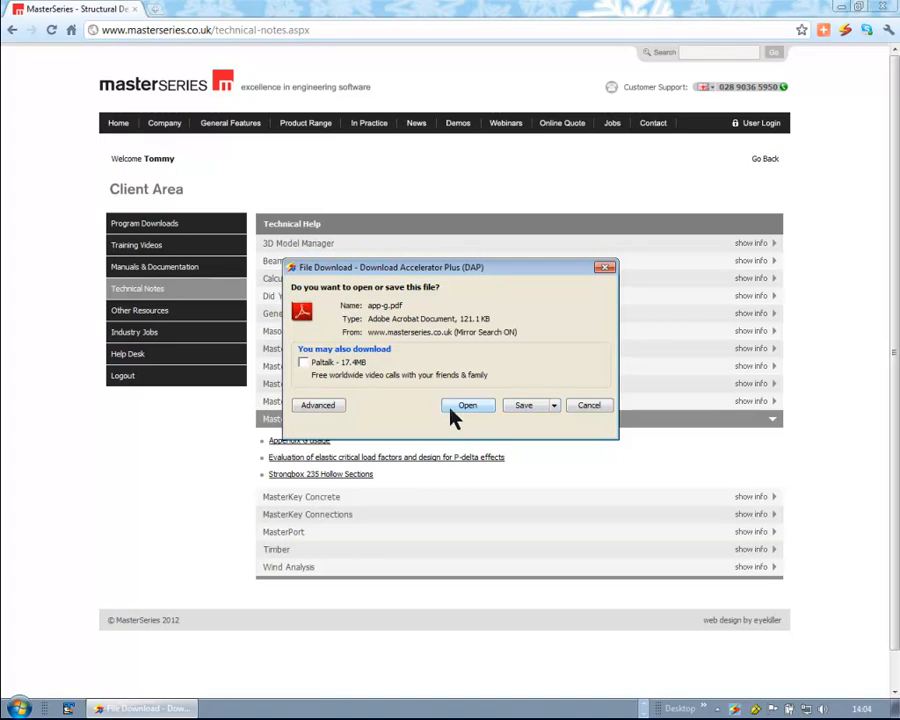
left_click(450, 407)
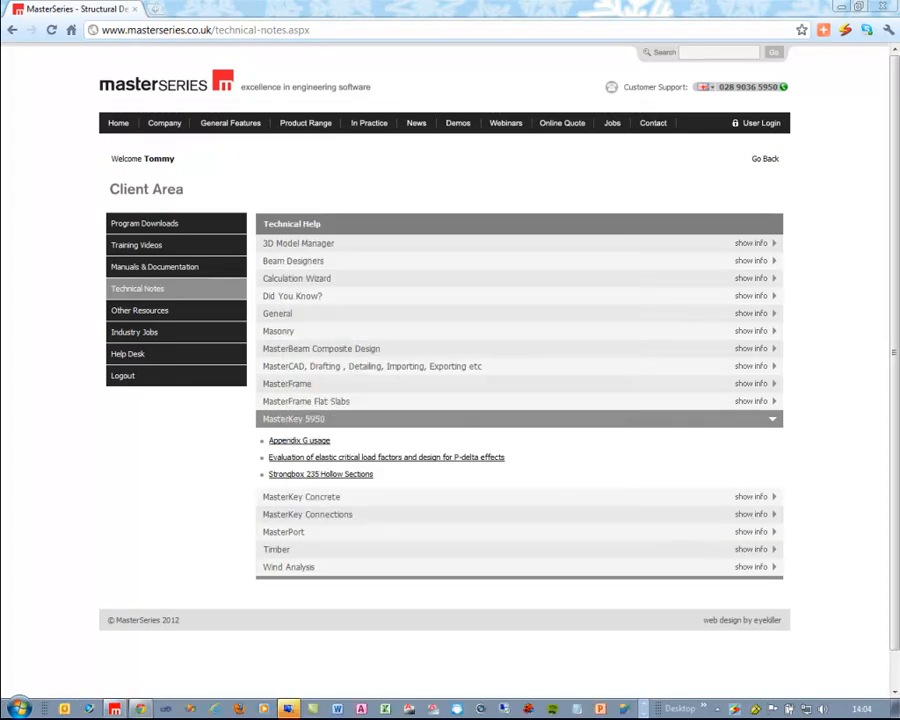